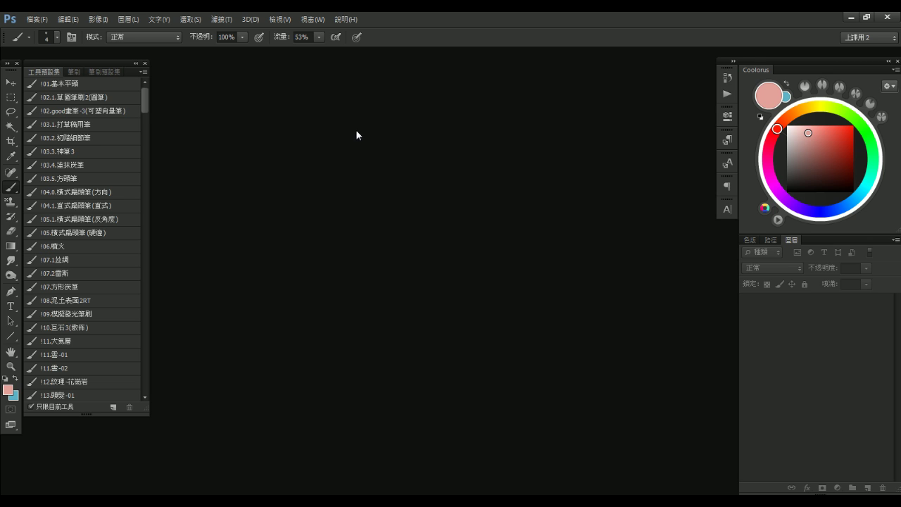
Minimize the empty workspace to reach the desktop and open 6-1.psd from there in Photoshop
left_click_drag(805, 20, 778, 64)
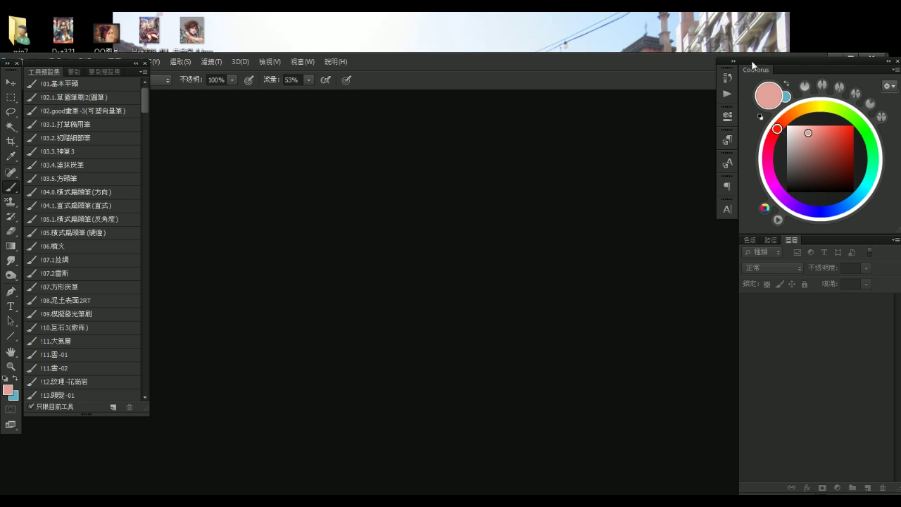
double_click(776, 64)
left_click(852, 17)
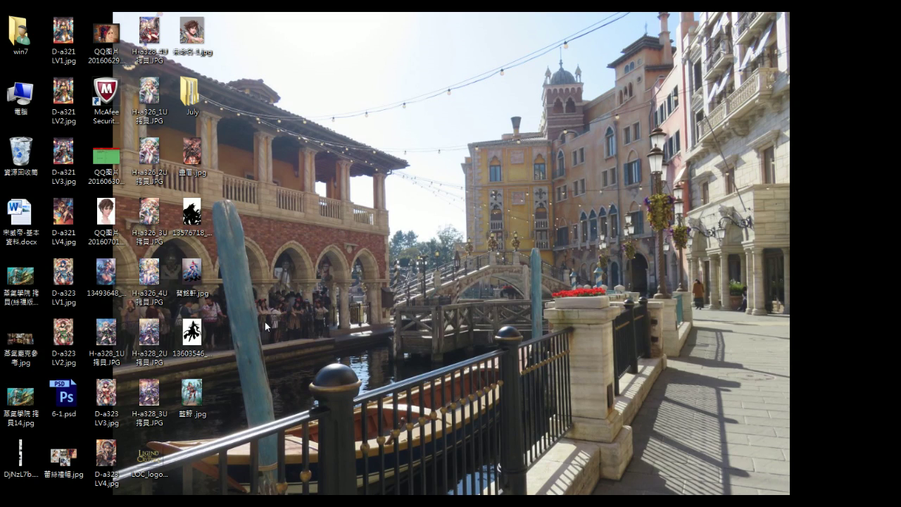
left_click_drag(63, 397, 348, 297)
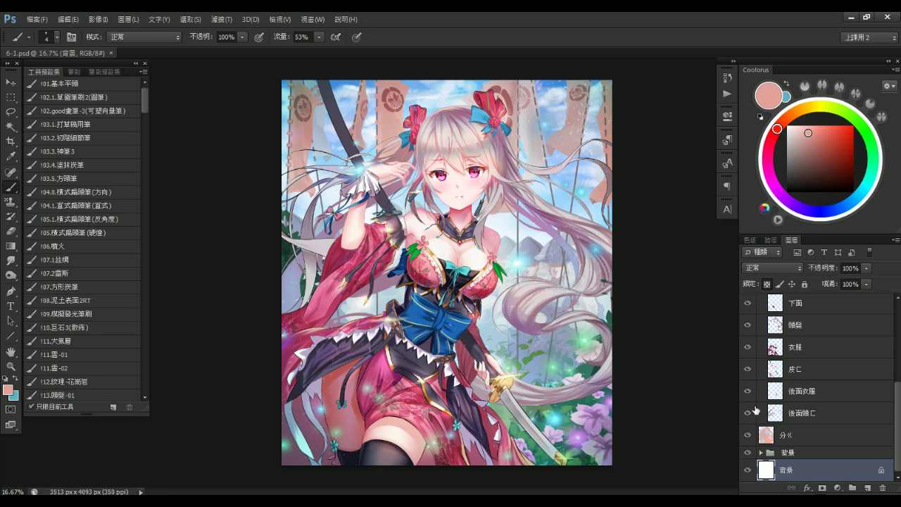
Select the topmost layer 圖層 22 and toggle its visibility to examine what the overlay adds to the illustration
left_click(817, 422)
scroll(817, 429, "up", 3)
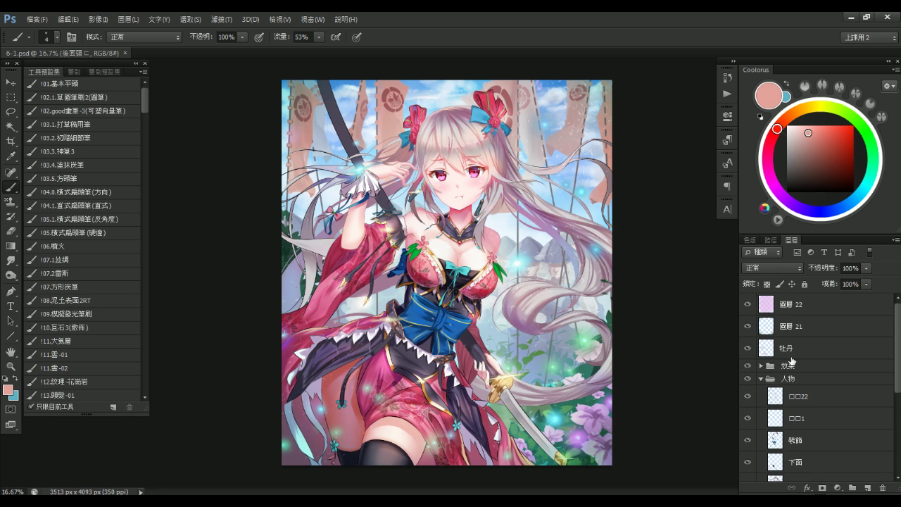
left_click(809, 312)
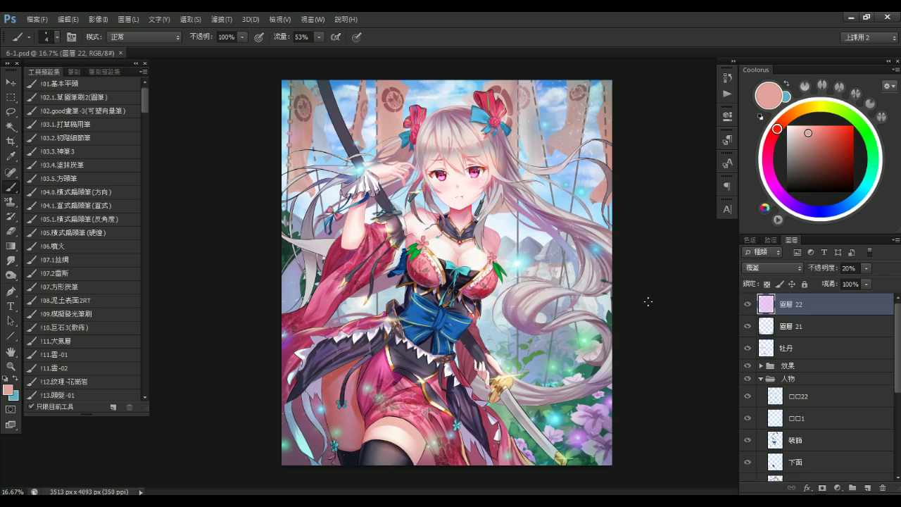
left_click(749, 307)
left_click(749, 307)
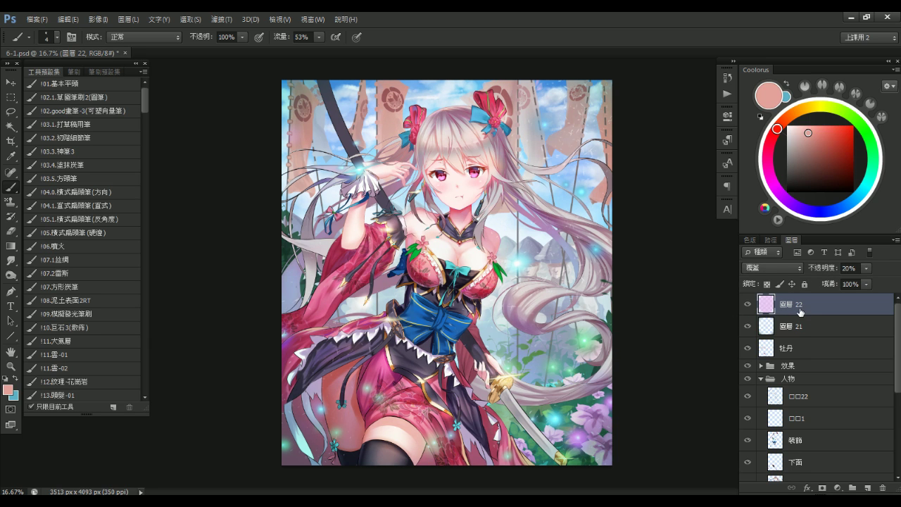
Toggle the visibility of 圖層 21 and 牡丹 repeatedly to compare the illustration with and without each layer
left_click(748, 327)
left_click(747, 326)
left_click(748, 326)
left_click(748, 327)
left_click(748, 327)
left_click(747, 327)
left_click(748, 348)
left_click(747, 348)
left_click(748, 348)
left_click(747, 348)
left_click(748, 348)
left_click(747, 348)
left_click(747, 348)
left_click(748, 348)
left_click(748, 349)
left_click(748, 349)
Collapse the 人物 group and merge it into a single layer
left_click(760, 379)
left_click(775, 382)
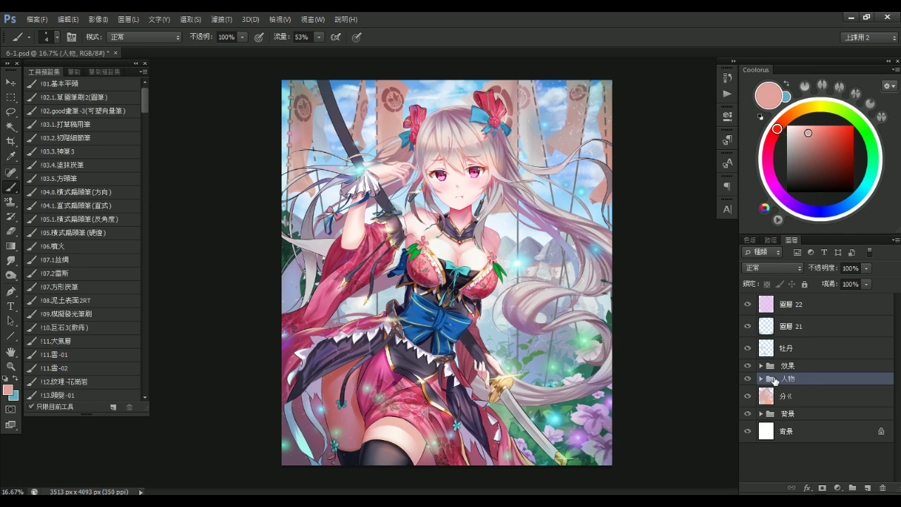
key("ctrl+e")
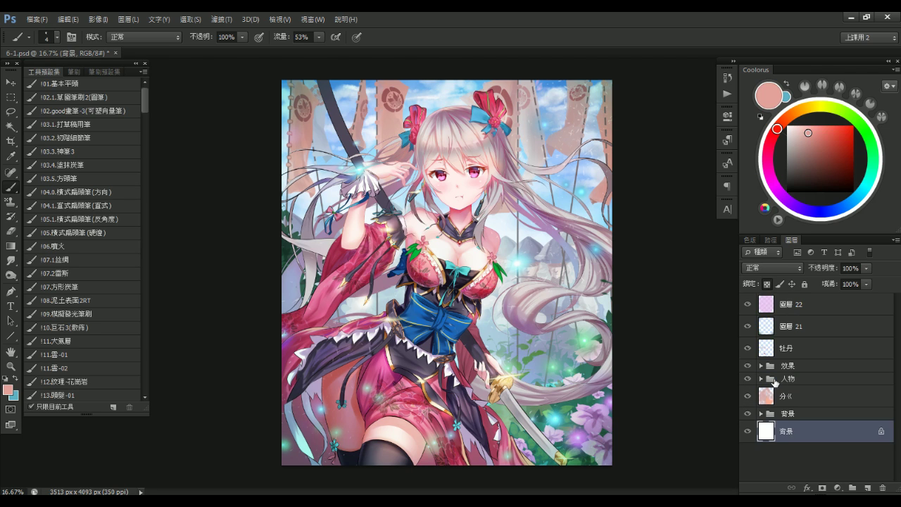
Toggle the 背景 group's visibility to compare the character with and without the scenery
left_click(780, 403)
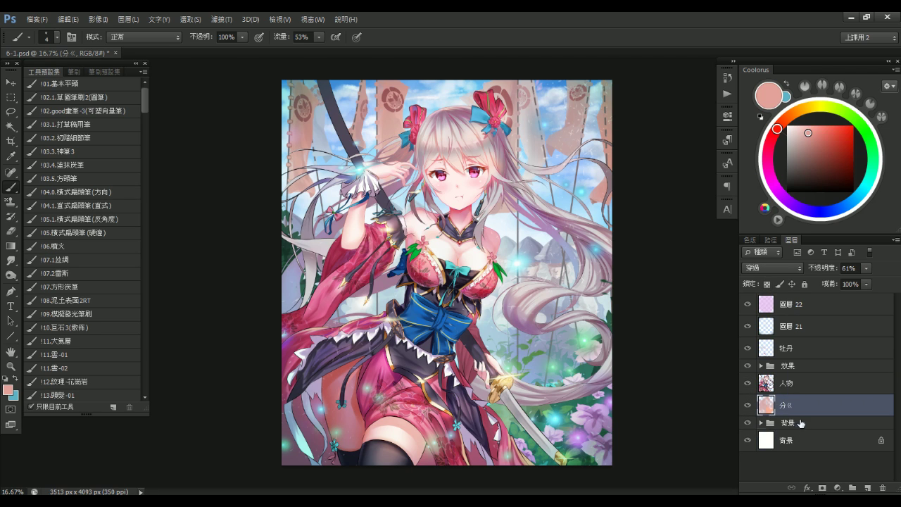
left_click(787, 423)
left_click(748, 423)
left_click(748, 423)
left_click(749, 423)
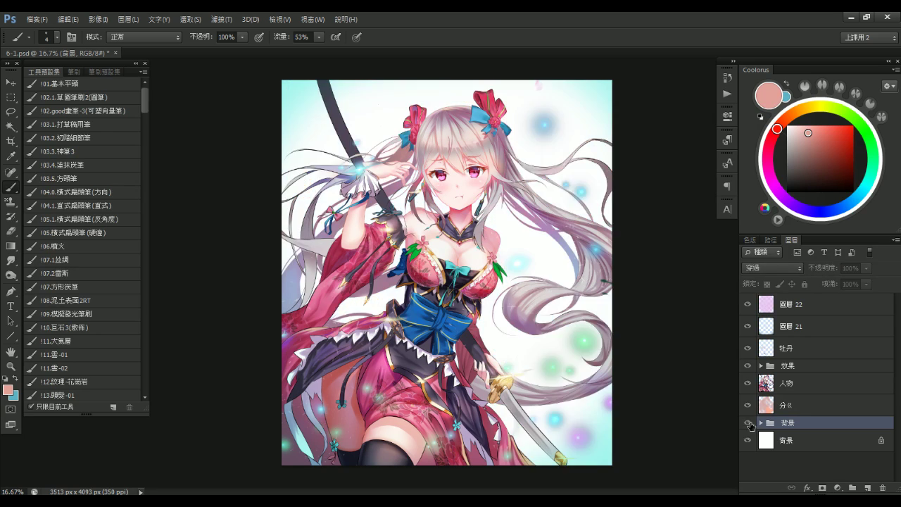
left_click(748, 423)
left_click(749, 423)
left_click(748, 423)
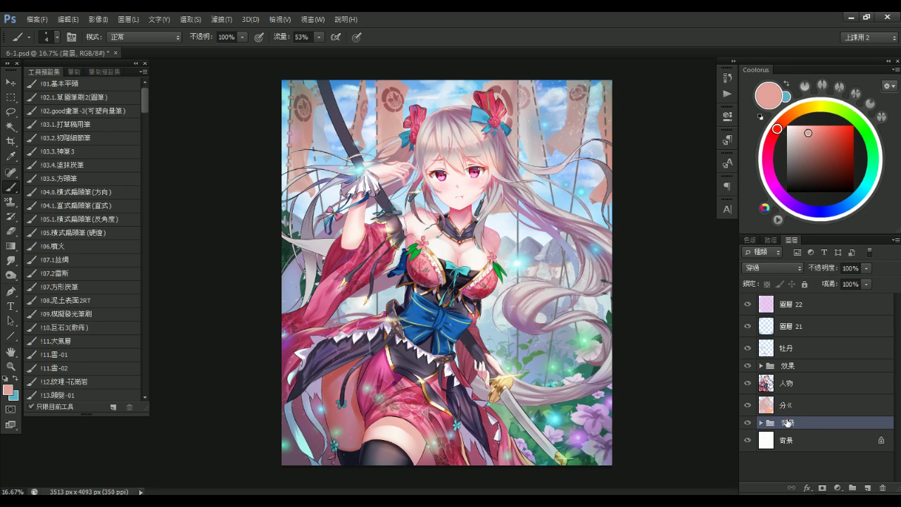
left_click(577, 361, "alt")
left_click(577, 361, "alt")
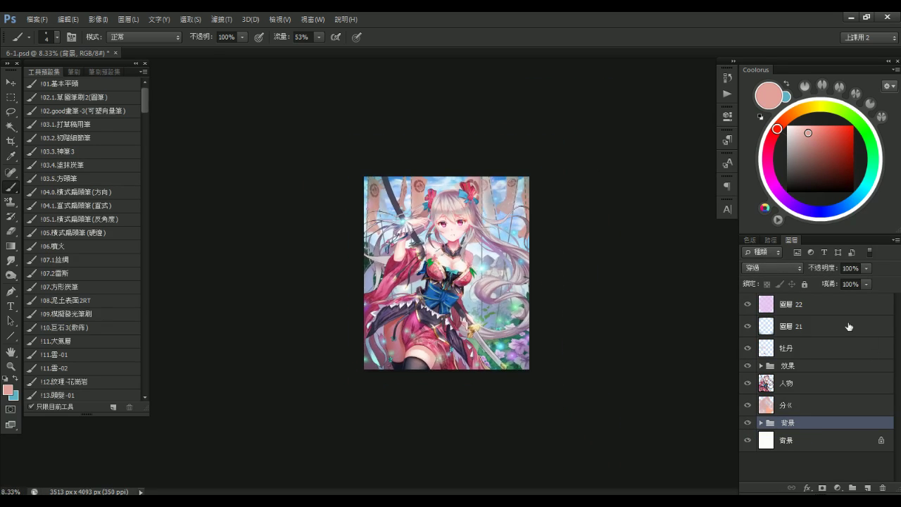
Revert the document to its opening state in the history
left_click(834, 313)
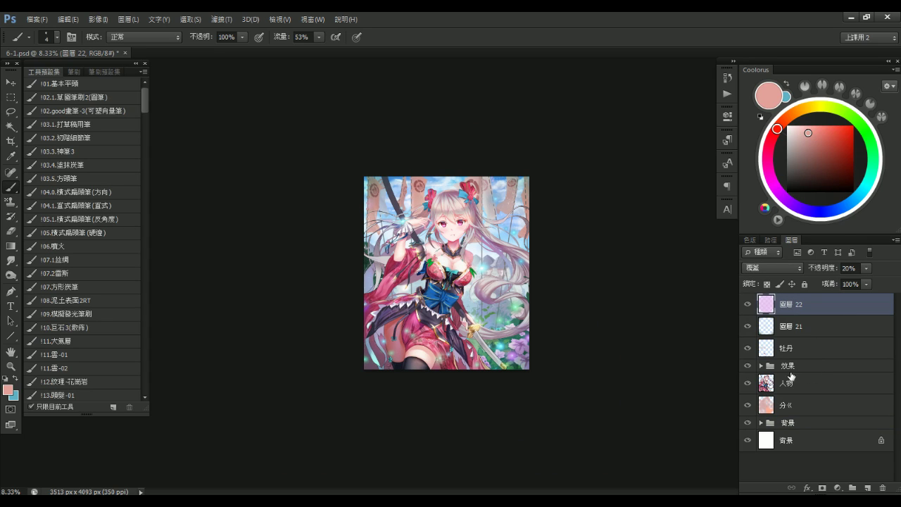
left_click(728, 77)
left_click(690, 93)
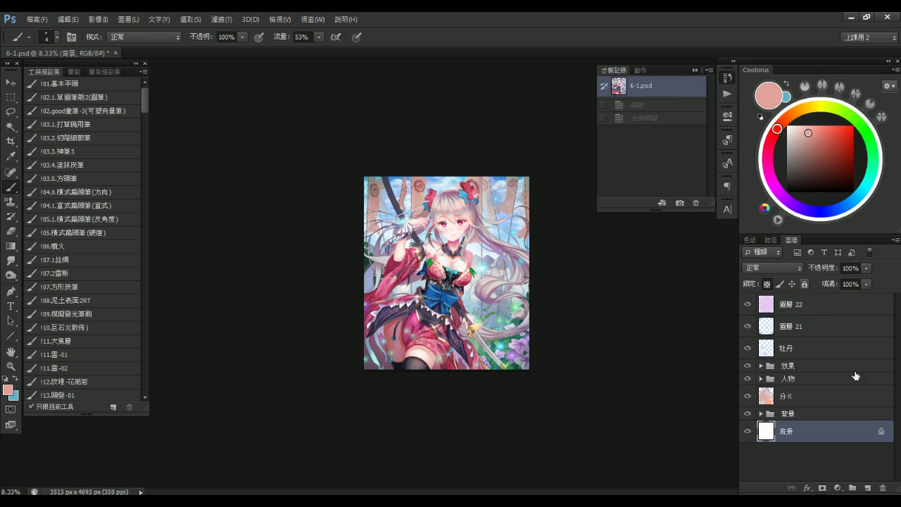
Copy the whole merged artwork, paste it in place above the 背景 layer and merge it down into that layer
key("ctrl+a")
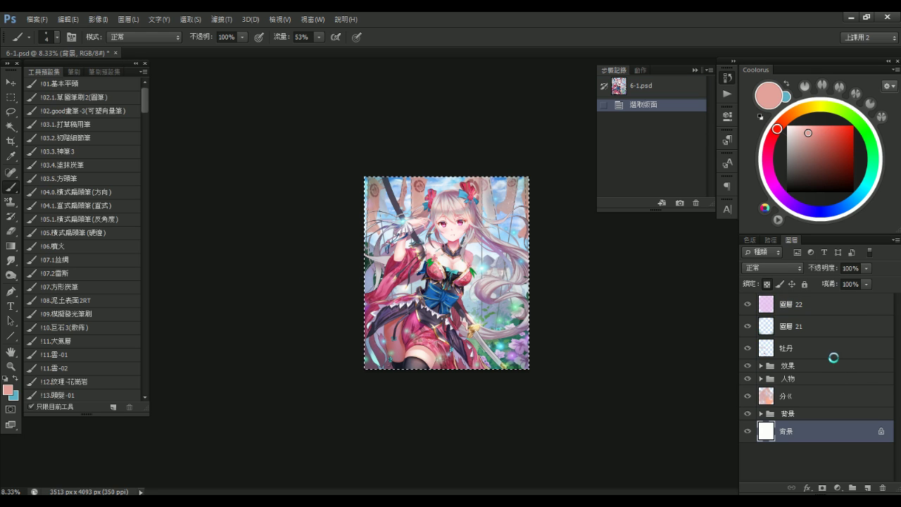
key("ctrl+shift+c")
key("ctrl+shift+v")
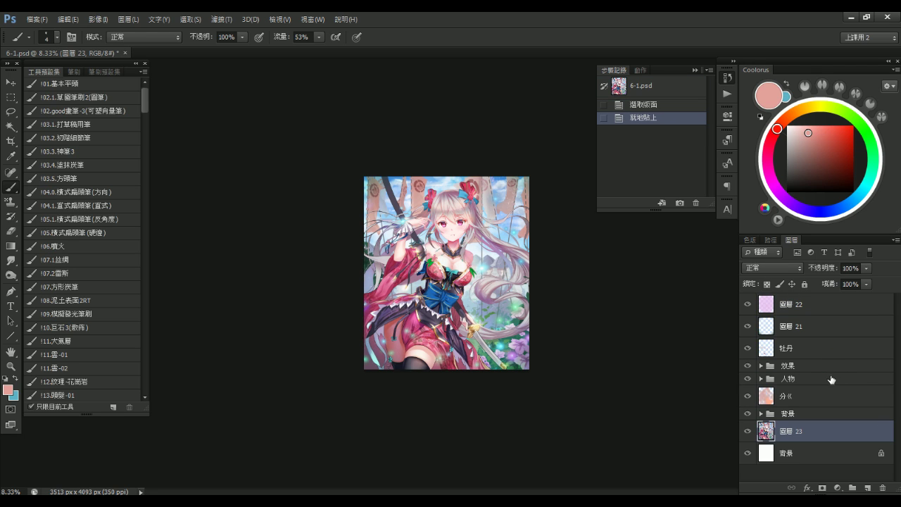
double_click(799, 434)
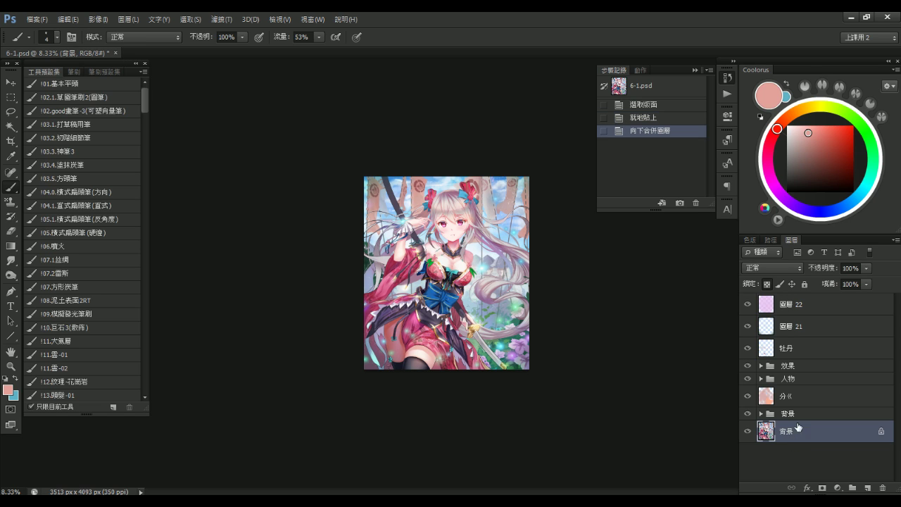
Close the history list and merge the 人物 group into a single layer
left_click(796, 415)
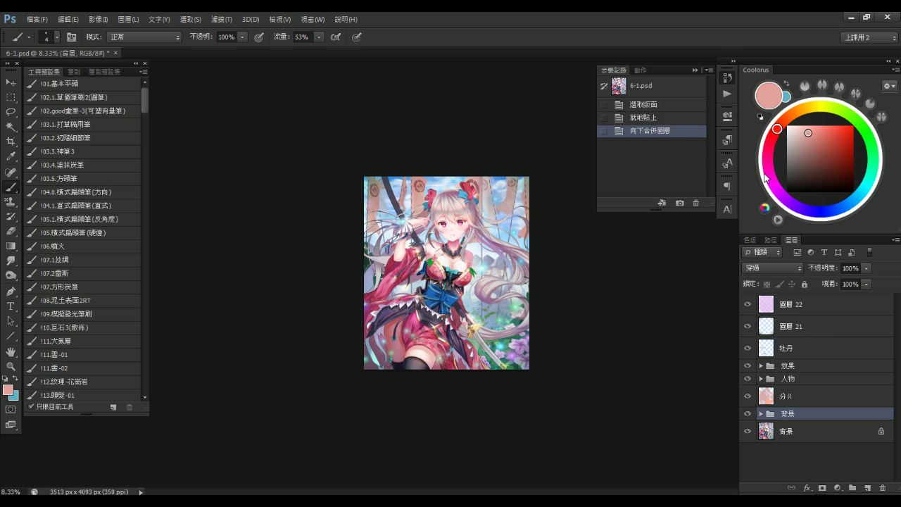
left_click(729, 78)
left_click(795, 380)
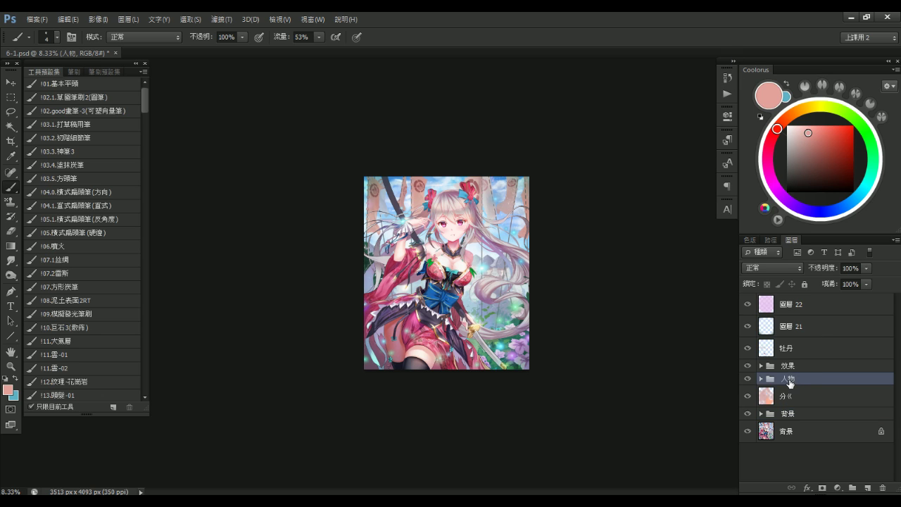
key("ctrl+e")
Group everything from 圖層 22 down to the 背景 group into one new group above the locked background
left_click(797, 306)
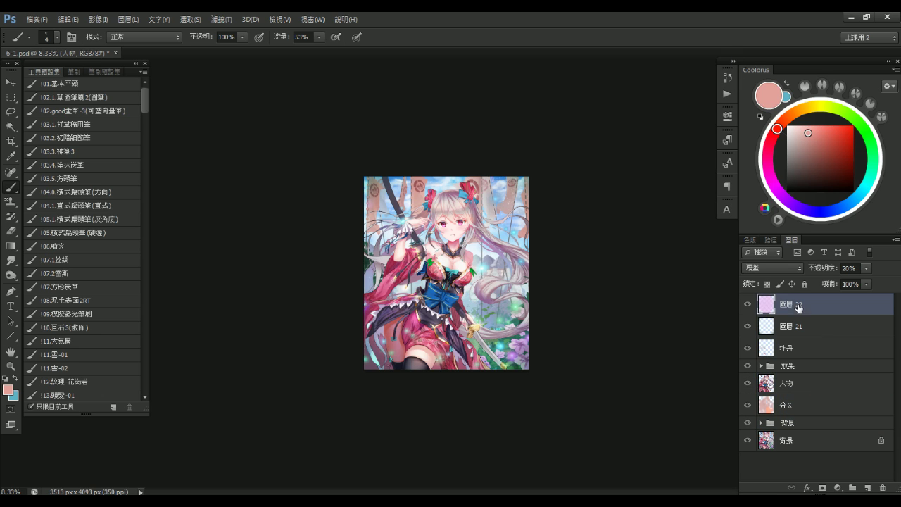
left_click(803, 407, "shift")
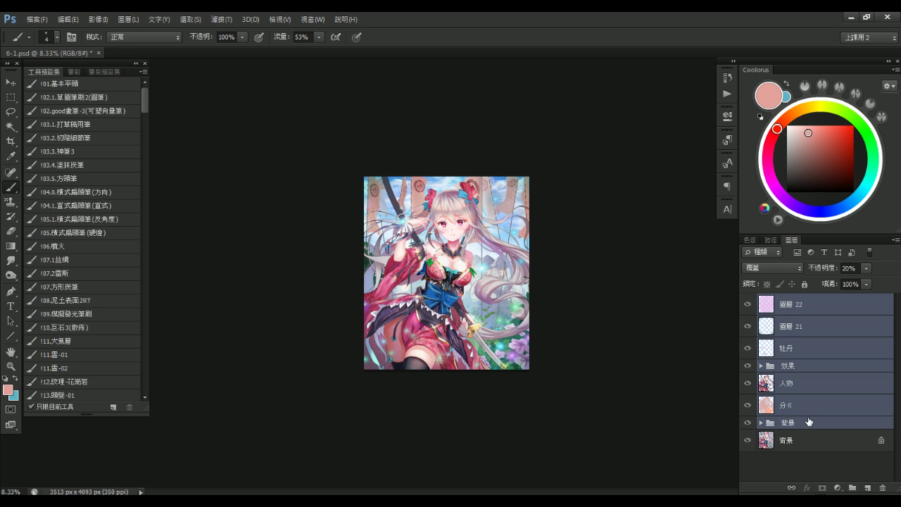
key("ctrl+g")
left_click(761, 300)
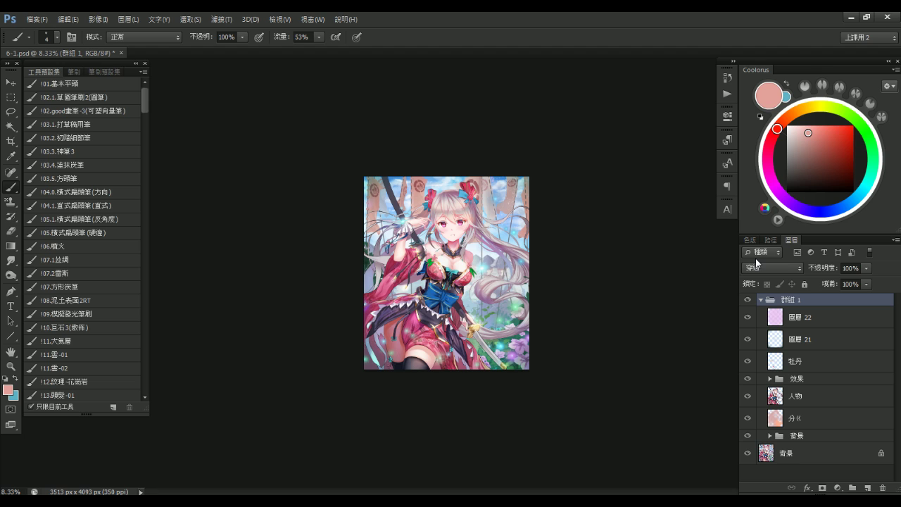
Hide the 效果 group inside 群組 1, toggling it to compare the effects
left_click(809, 378)
left_click(747, 379)
left_click(747, 378)
left_click(747, 380)
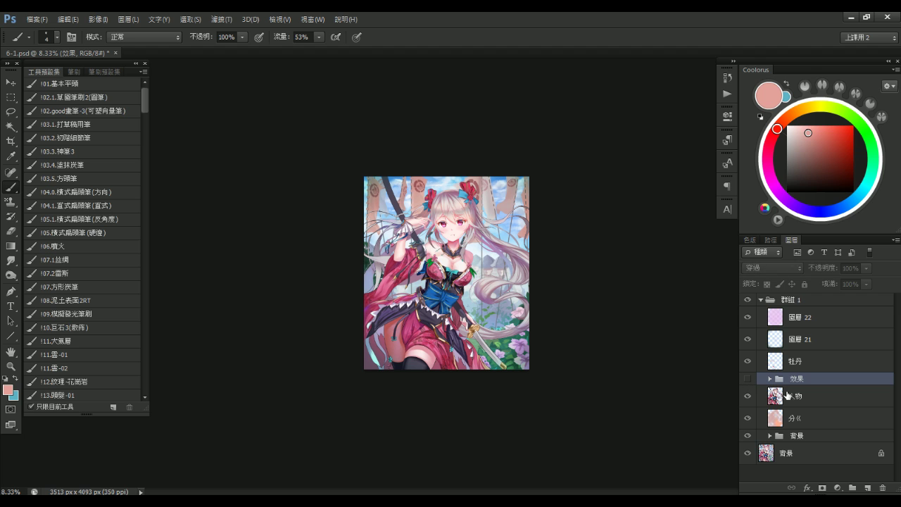
Add a new layer named 圖層 23 with the 飽和度 blend mode above 群組 1
left_click(799, 300)
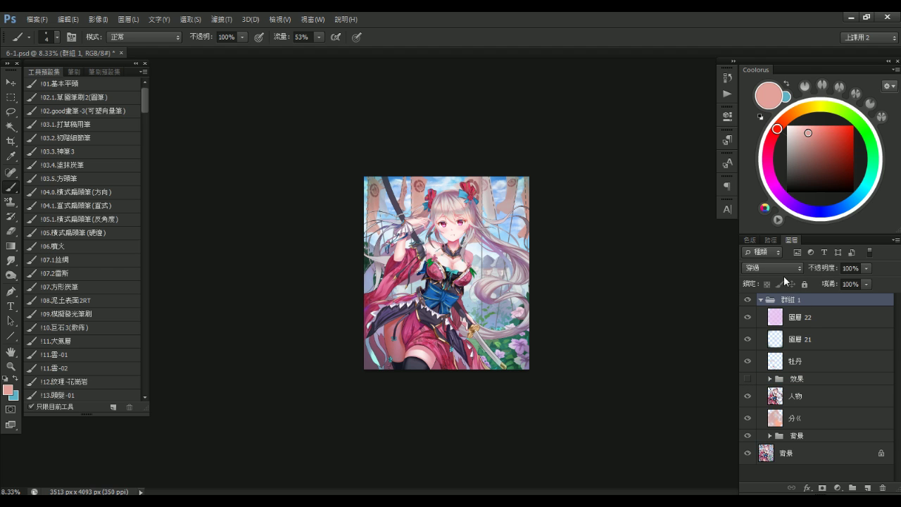
key("ctrl+shift+n")
left_click(669, 200)
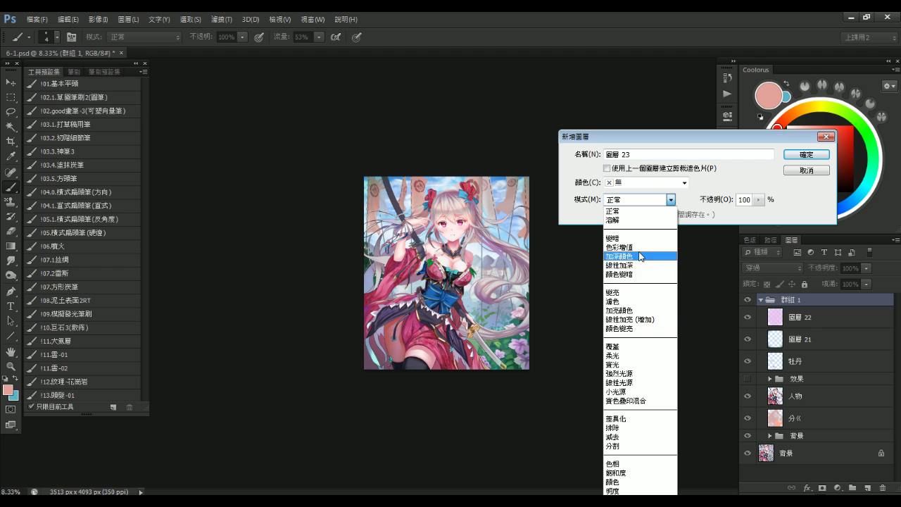
left_click(636, 473)
left_click(806, 155)
left_click_drag(799, 321, 806, 295)
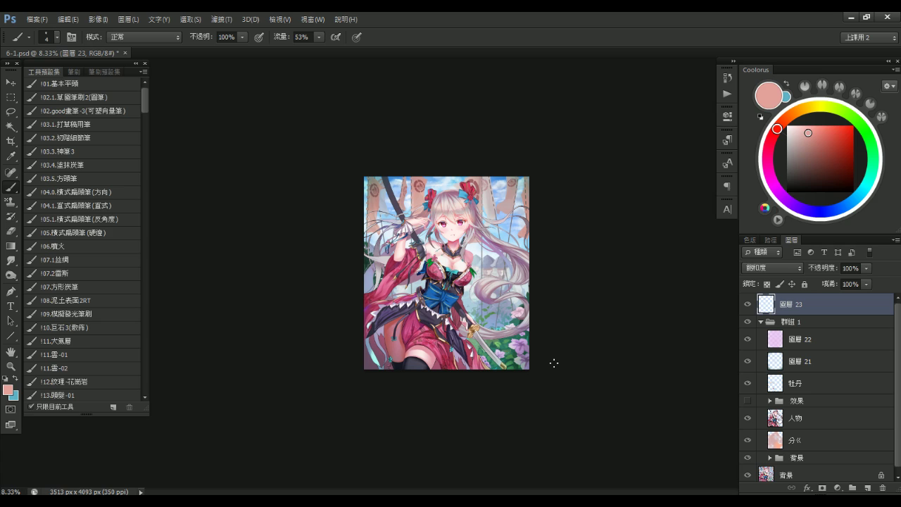
Fill 圖層 23 with black to check the artwork in grayscale, and hide the layer again
left_click_drag(515, 252, 480, 251)
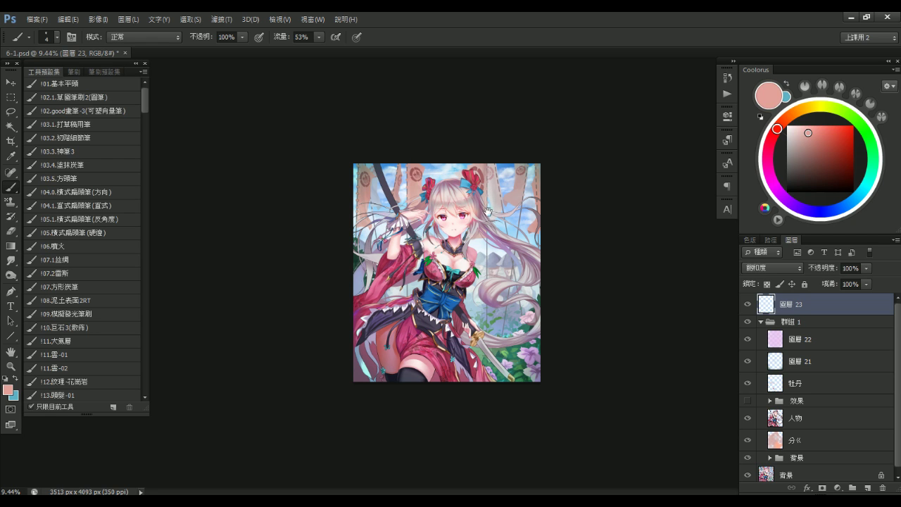
left_click_drag(796, 170, 785, 196)
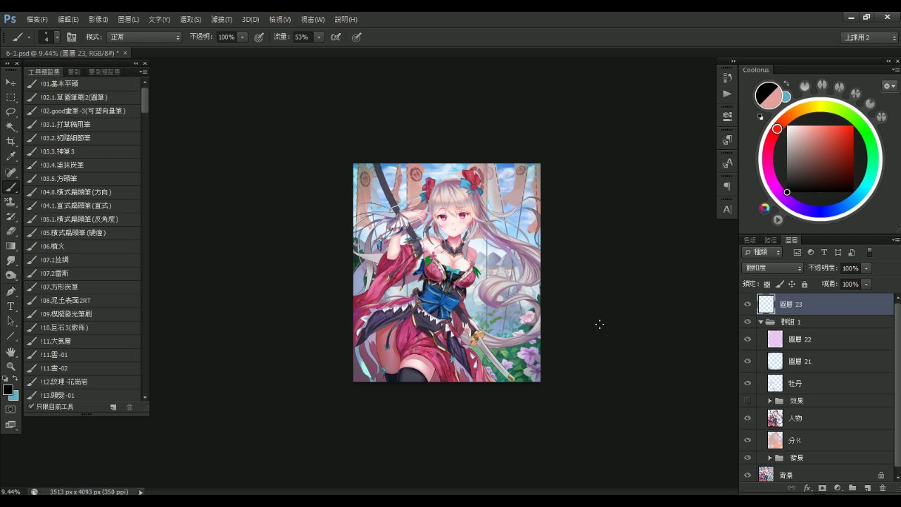
key("shift+F5")
key("Return")
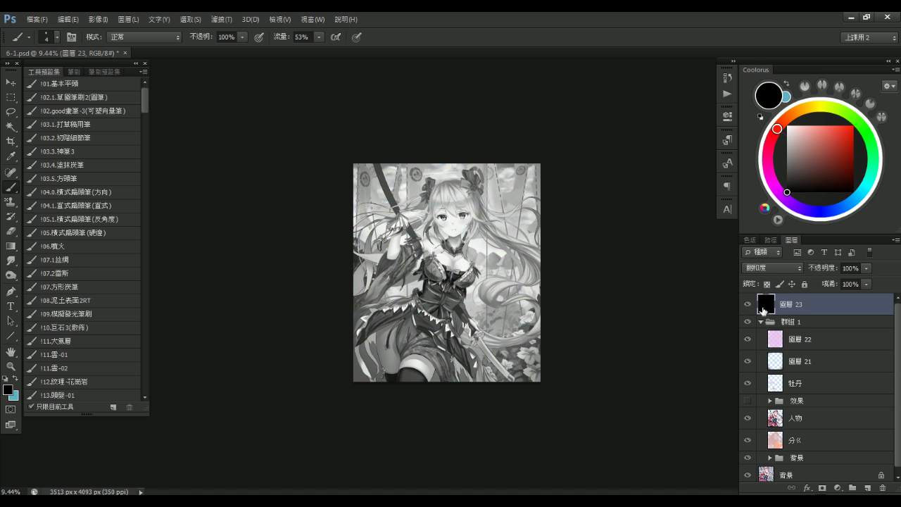
left_click_drag(462, 260, 521, 281)
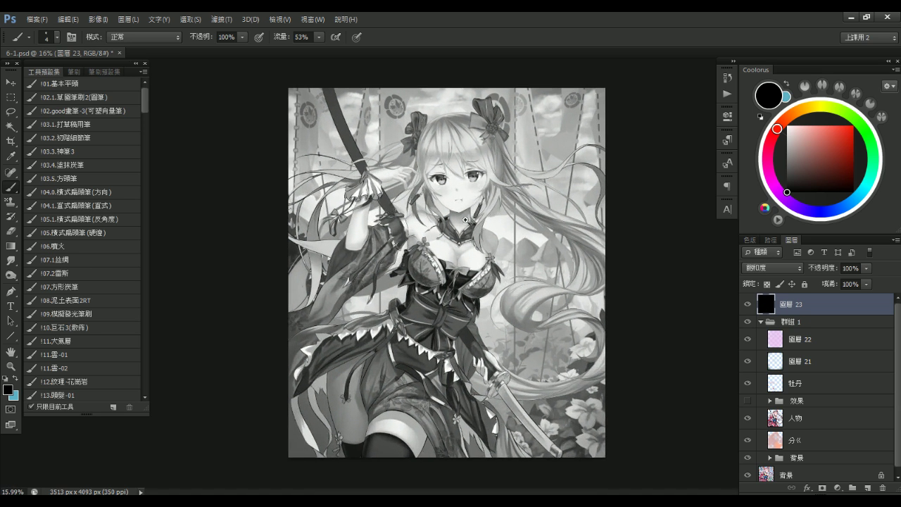
left_click(748, 304)
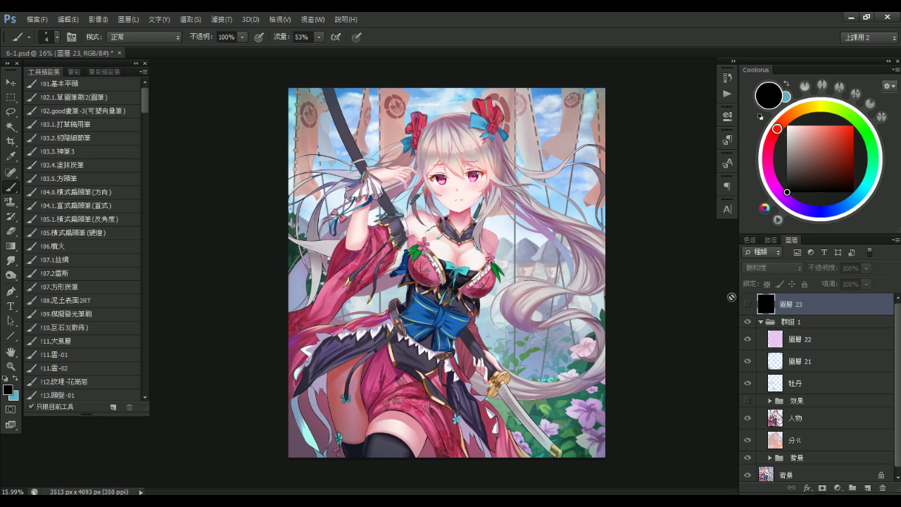
Collapse 群組 1 and add a new layer with default settings directly above it
left_click(810, 322)
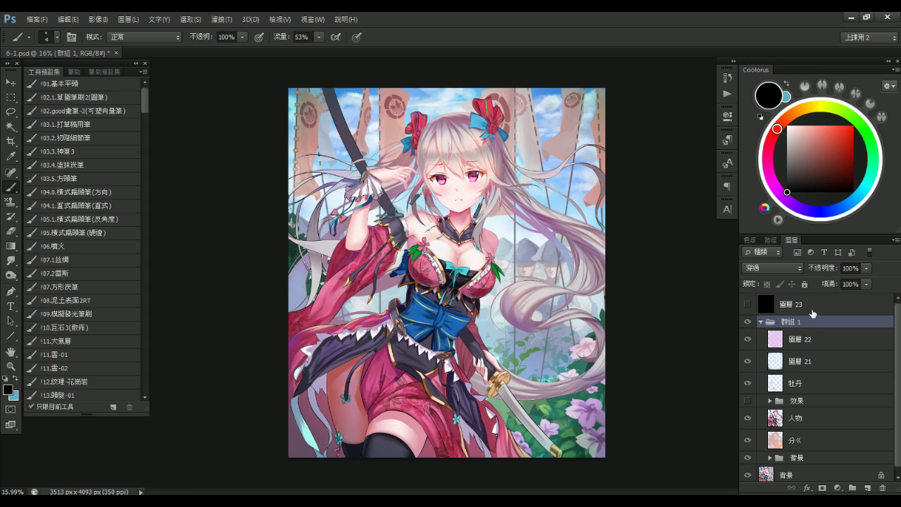
left_click(760, 322)
key("ctrl+shift+n")
key("Return")
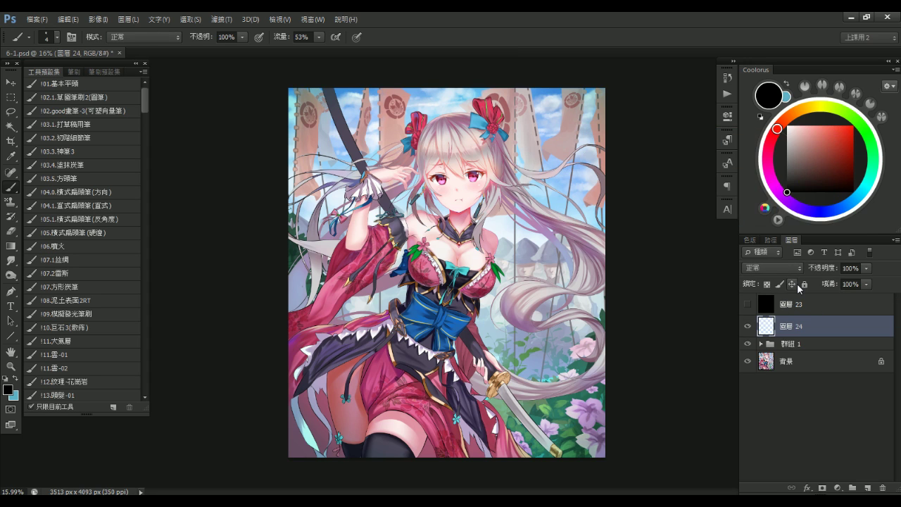
Set the foreground color to bright red and choose the !03.1.打草稿用筆 brush preset, enlarged to 35
mouse_move(796, 319)
left_mouse_down()
mouse_move(805, 301)
mouse_move(801, 322)
left_mouse_up()
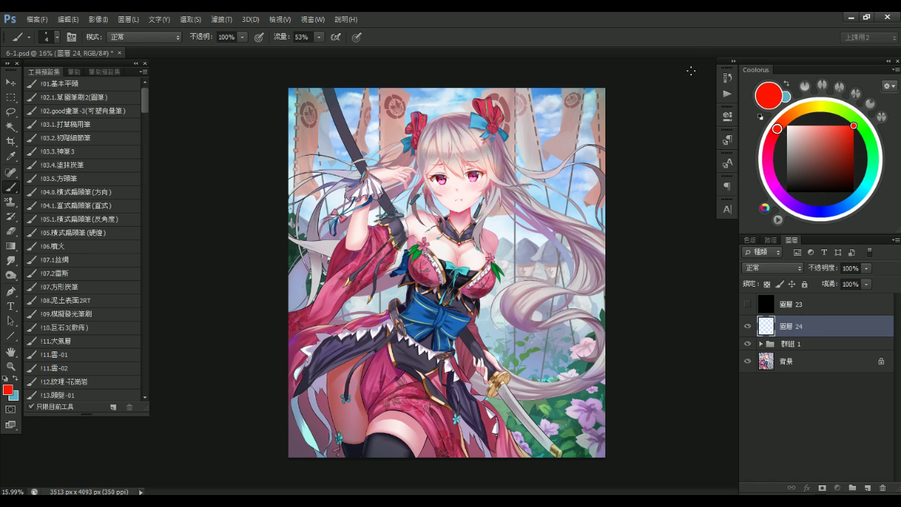
left_click(108, 125)
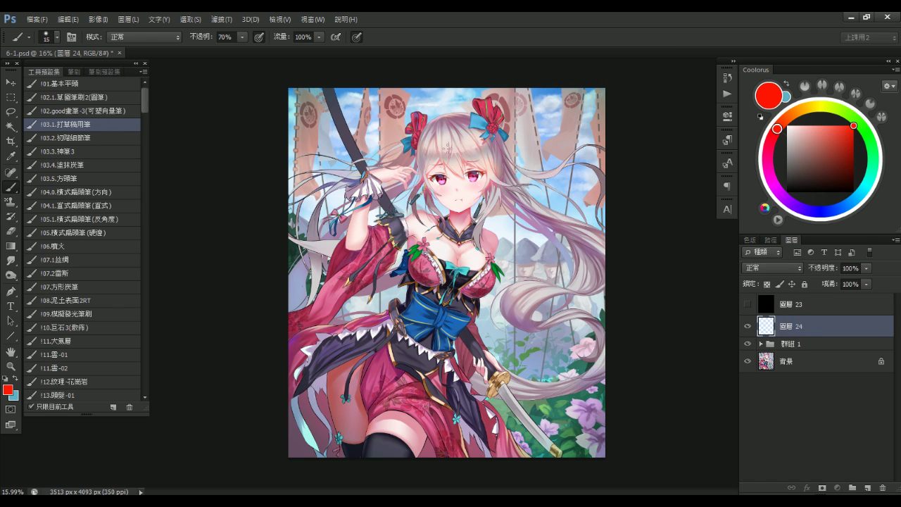
mouse_move(532, 141)
left_mouse_down()
mouse_move(564, 144)
mouse_move(644, 123)
mouse_move(504, 171)
left_mouse_up()
key("bracketright")
key("bracketright")
key("bracketright")
key("bracketright")
Try to outline the narrow banner beside the right hair ribbon in red with an arrow, and undo the strokes
mouse_move(351, 98)
left_mouse_down()
mouse_move(321, 145)
mouse_move(352, 97)
left_mouse_up()
key("ctrl+alt+z")
key("ctrl+alt+z")
mouse_move(540, 74)
left_mouse_down()
mouse_move(524, 122)
mouse_move(547, 146)
mouse_move(558, 113)
left_mouse_up()
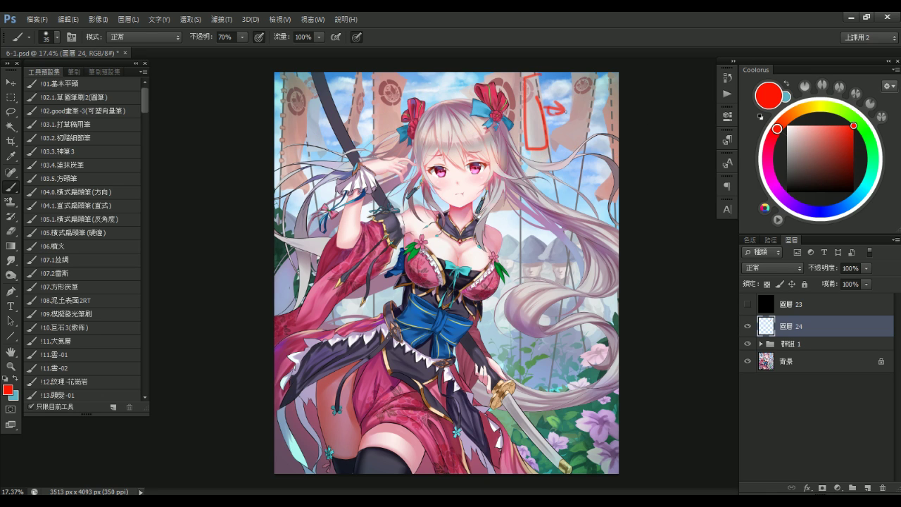
key("ctrl+z")
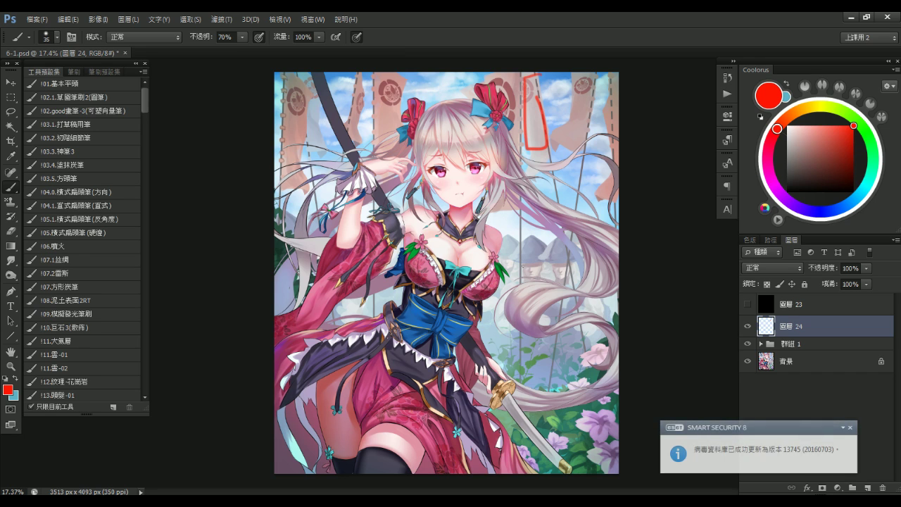
key("ctrl+z")
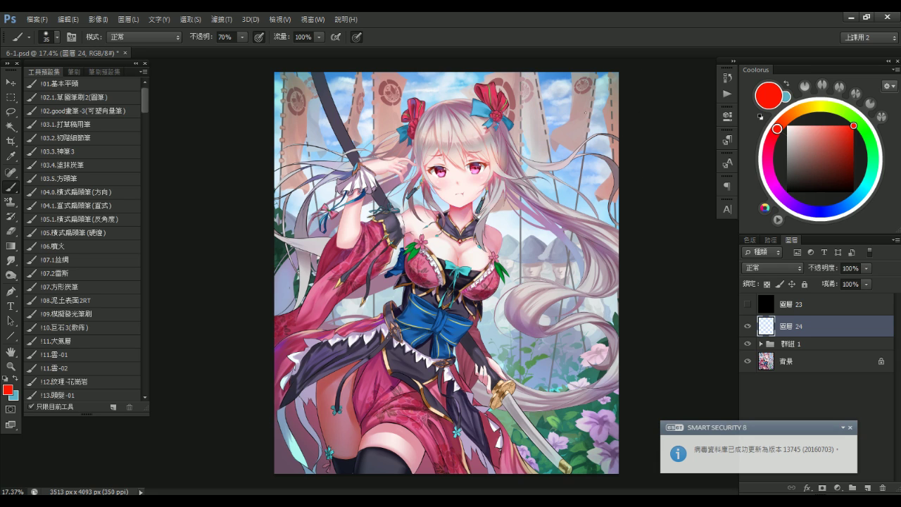
Sketch two hanging banner outlines in red in the sky right of the hair ribbon, plus a slanted line near the canvas's right edge
mouse_move(566, 118)
left_mouse_down()
mouse_move(569, 172)
mouse_move(581, 216)
mouse_move(587, 126)
left_mouse_up()
mouse_move(553, 79)
left_mouse_down()
mouse_move(544, 123)
mouse_move(570, 133)
left_mouse_up()
left_click_drag(567, 96, 584, 180)
left_click_drag(609, 76, 613, 297)
key("ctrl+z")
left_click_drag(603, 71, 603, 235)
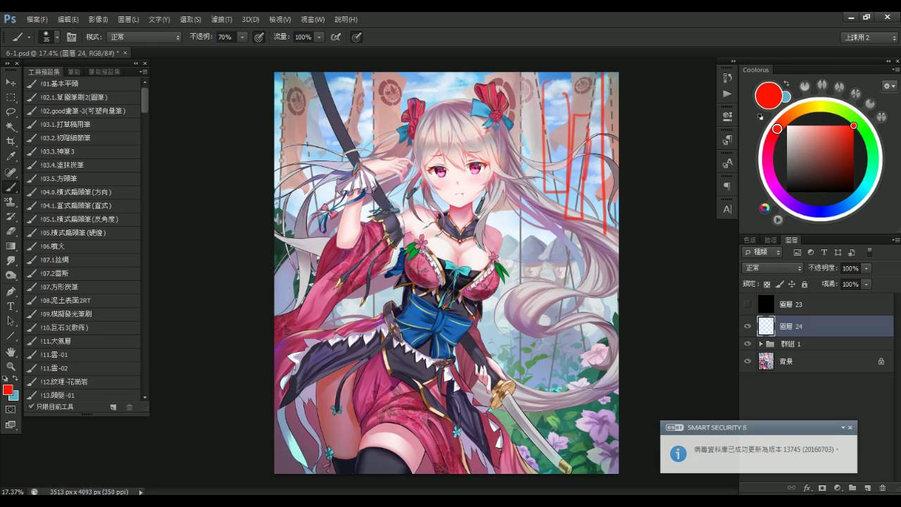
key("ctrl+z")
left_click_drag(601, 73, 619, 177)
left_click_drag(617, 53, 609, 113)
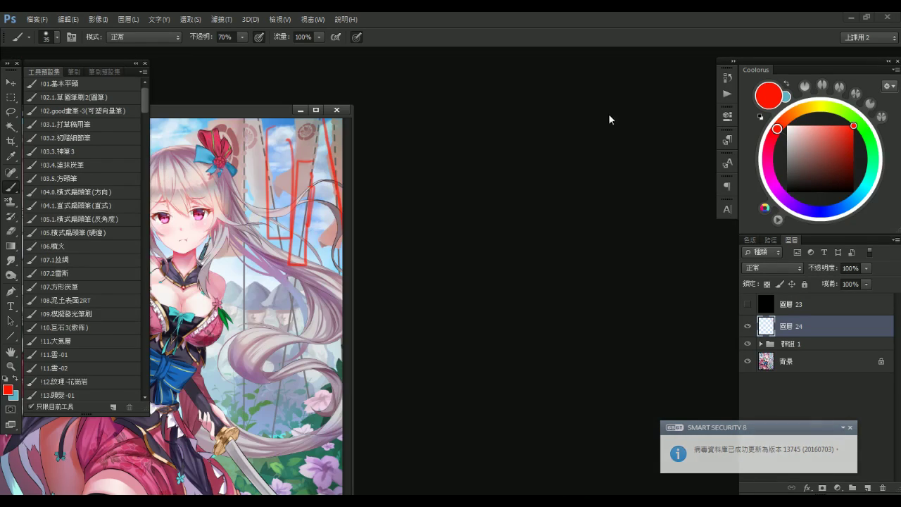
double_click(283, 110)
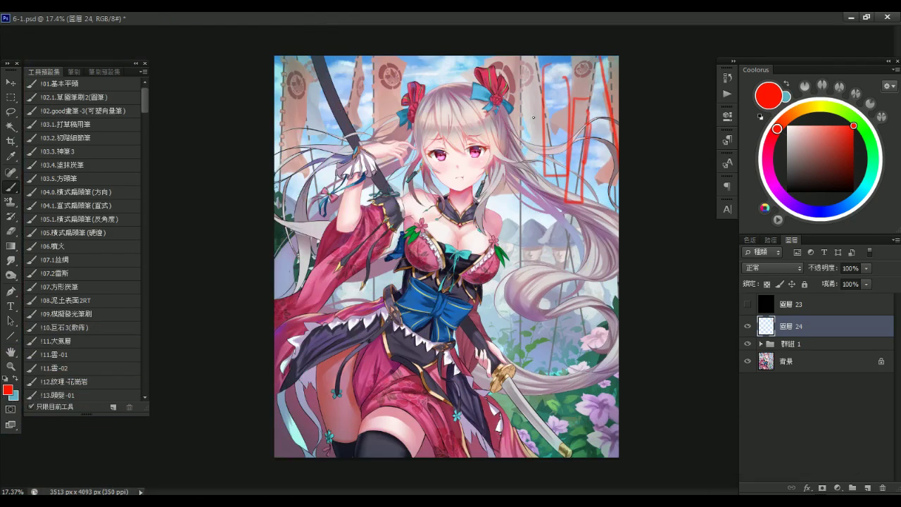
left_click(867, 16)
left_click_drag(287, 113, 334, 54)
Hatch the banner at the canvas's right edge in red and extend the first banner's pole down toward the helmeted soldiers
left_click_drag(608, 70, 618, 161)
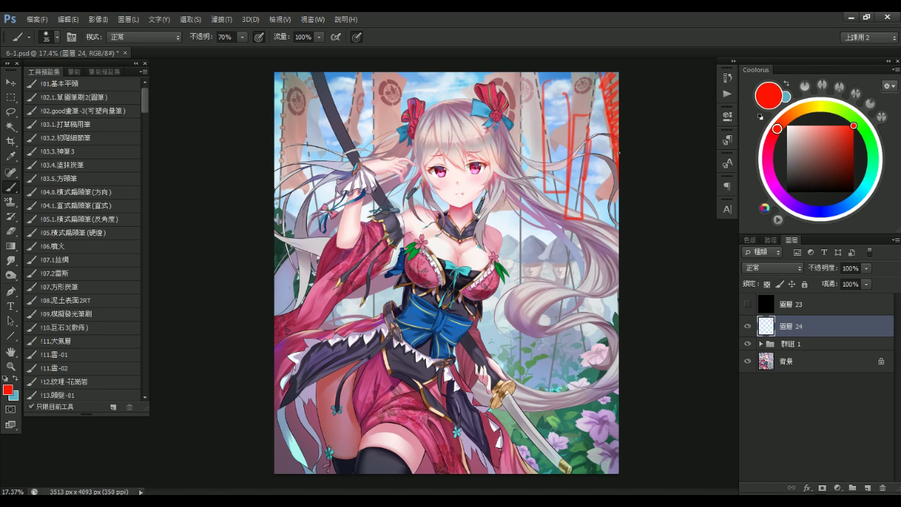
mouse_move(545, 90)
left_mouse_down()
mouse_move(567, 88)
mouse_move(543, 210)
mouse_move(544, 270)
left_mouse_up()
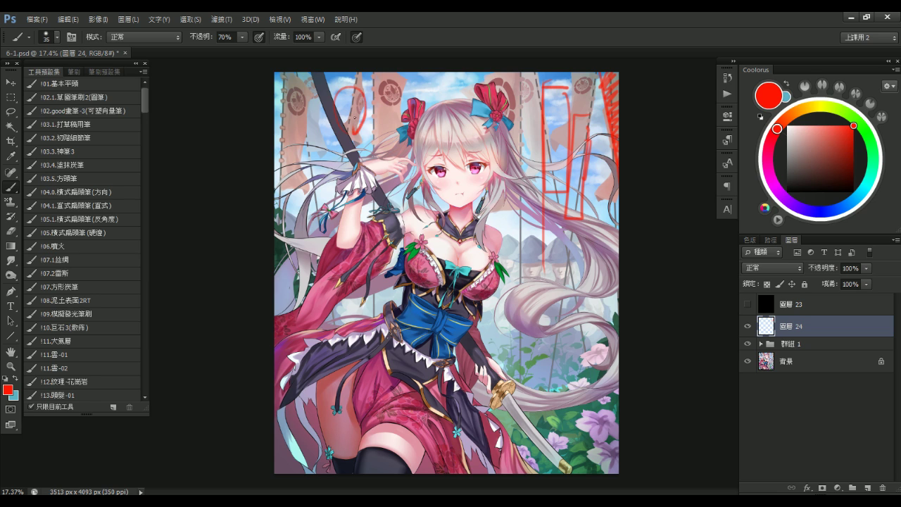
Sketch a small slanted banner in red beside the sword at the upper left, undoing the unwanted strokes
left_click_drag(384, 93, 391, 90)
mouse_move(290, 107)
left_mouse_down()
mouse_move(314, 104)
mouse_move(356, 151)
left_mouse_up()
key("ctrl+alt+z")
key("ctrl+alt+z")
left_click_drag(364, 113, 362, 161)
left_click_drag(356, 124, 355, 146)
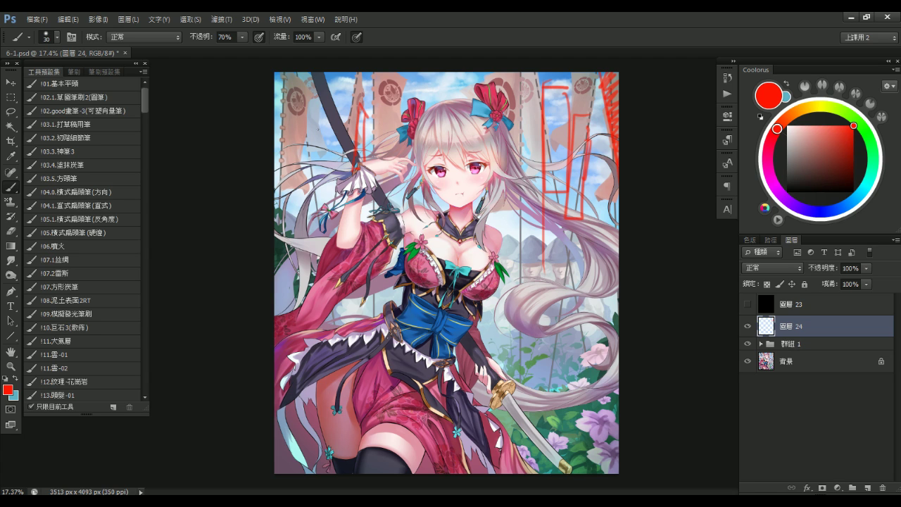
key("ctrl+alt+z")
key("ctrl+alt+z")
Mark the helmeted soldiers in the background with red strokes and draw a vertical pole line below them
left_click_drag(540, 261, 543, 257)
mouse_move(508, 254)
left_mouse_down()
mouse_move(535, 246)
mouse_move(560, 259)
left_mouse_up()
key("ctrl+z")
left_click_drag(567, 267, 549, 274)
key("ctrl+z")
left_click_drag(536, 348, 536, 399)
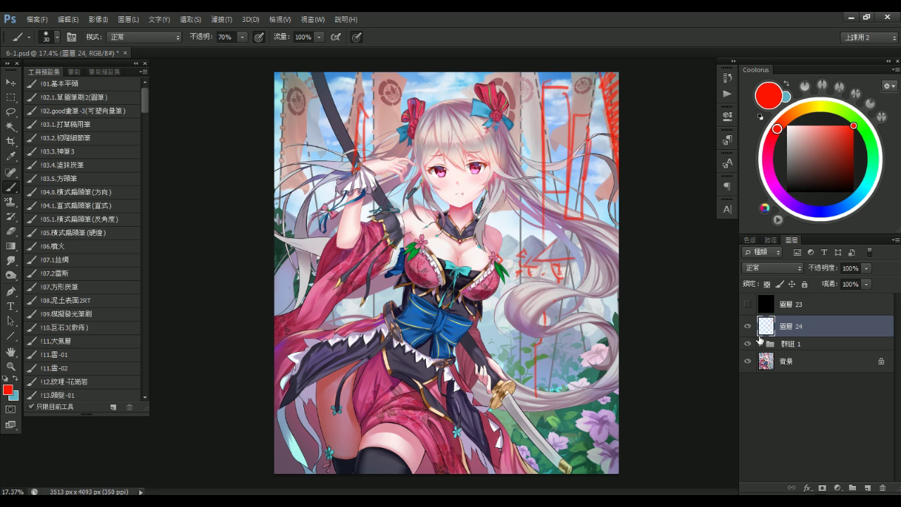
Toggle the visibility of 群組 1 to compare its artwork with the layer beneath
left_click(785, 345)
left_click(747, 343)
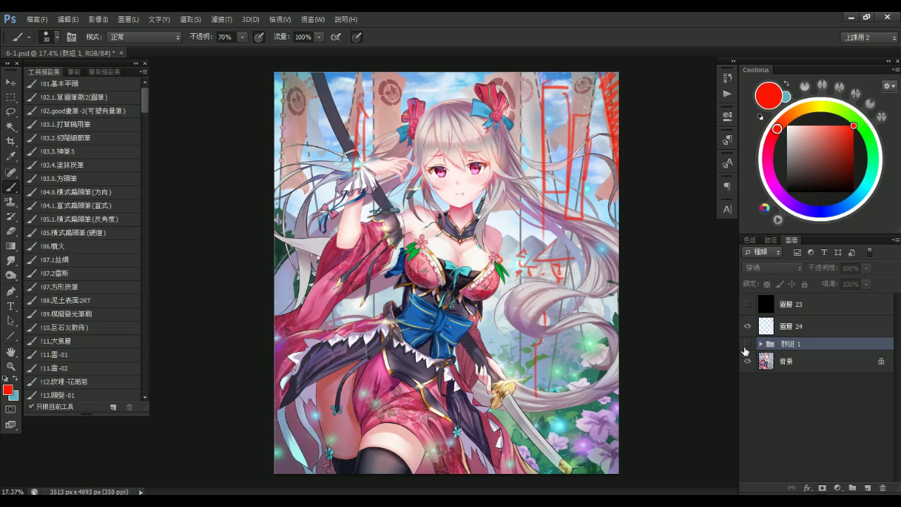
left_click(747, 344)
Expand 群組 1 and the 背景 group inside it to reach the individual background layers
left_click(761, 344)
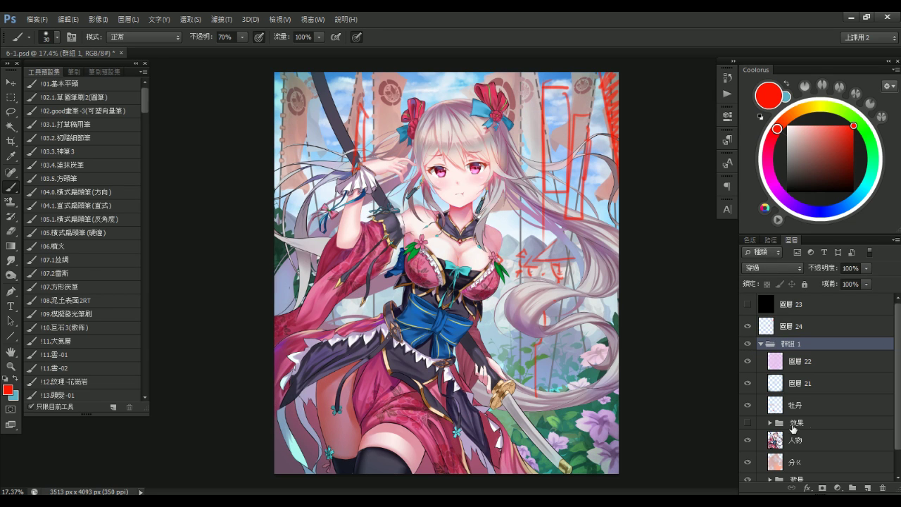
left_click(776, 461)
scroll(774, 458, "down", 1)
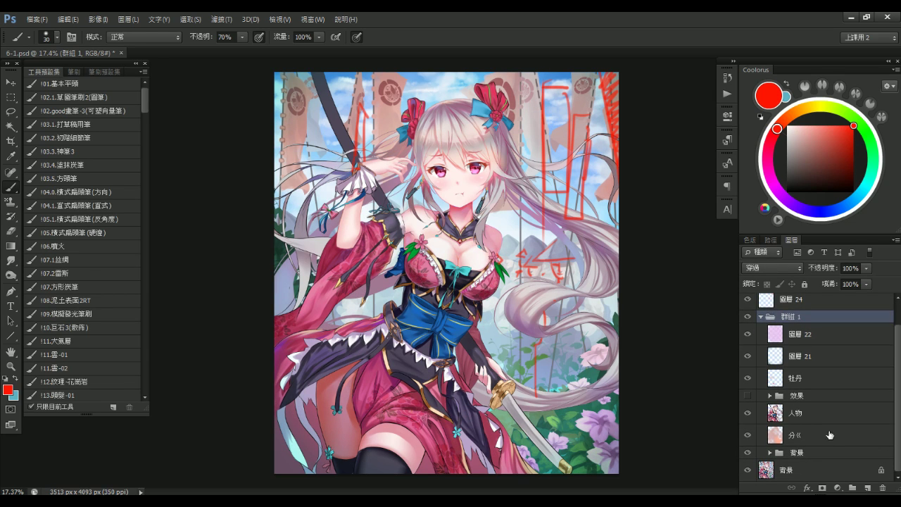
left_click(748, 452)
left_click(749, 453)
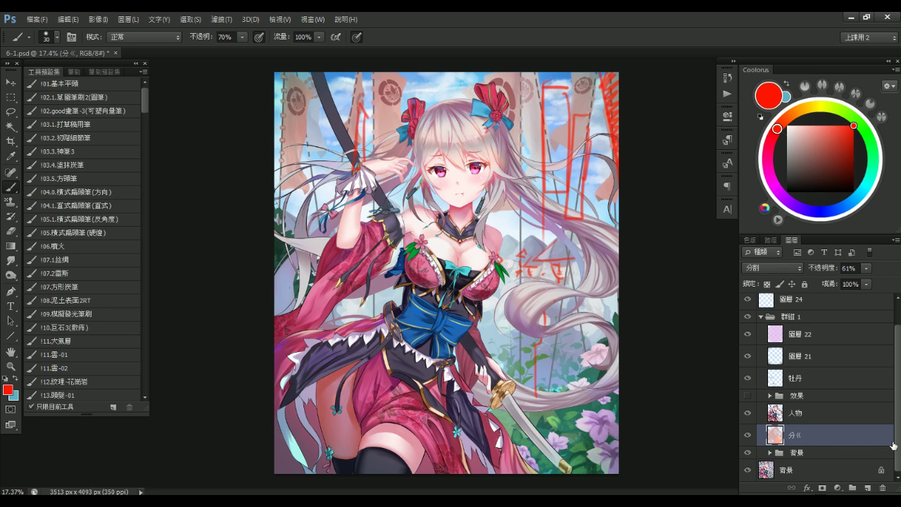
left_click(802, 458)
left_click(808, 467)
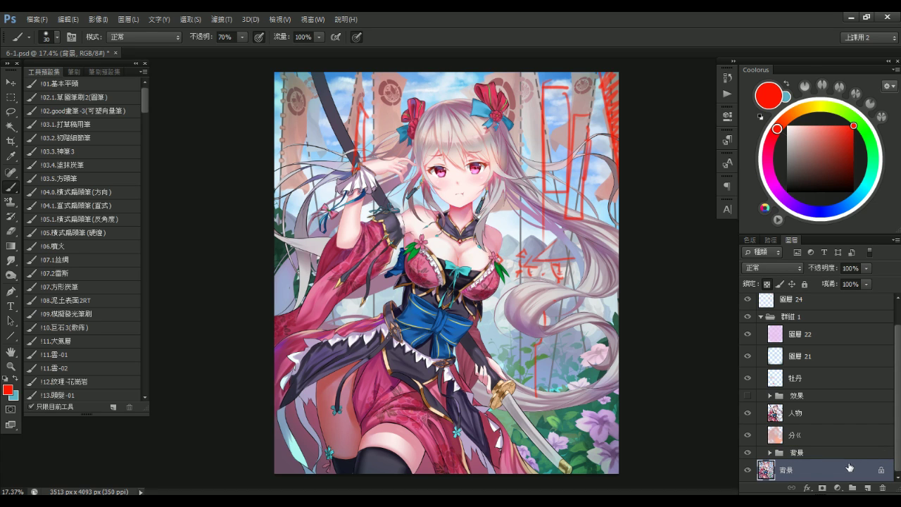
left_click(770, 452)
left_click_drag(895, 409, 892, 472)
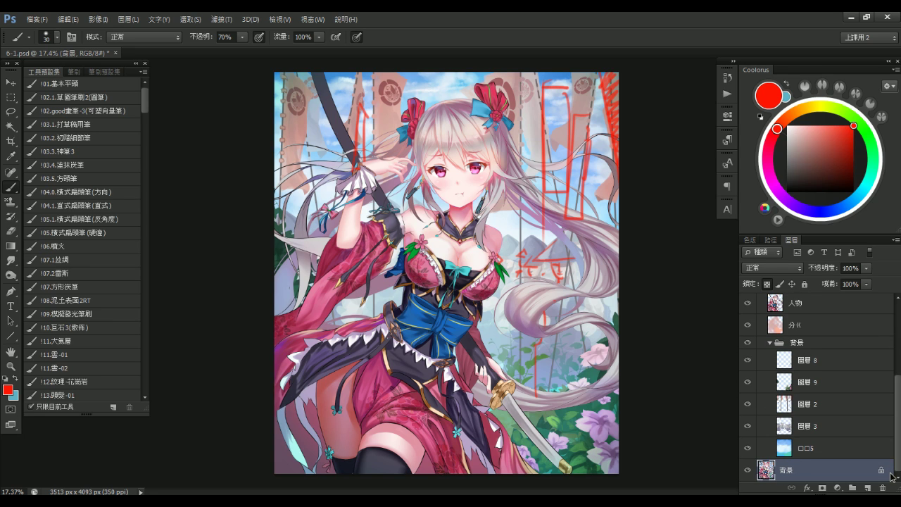
Toggle 圖層 2 in the 背景 group to check its contents, and hide the red sketch layer 圖層 24
left_click(748, 404)
left_click(748, 404)
scroll(891, 378, "up", 5)
left_click(748, 326)
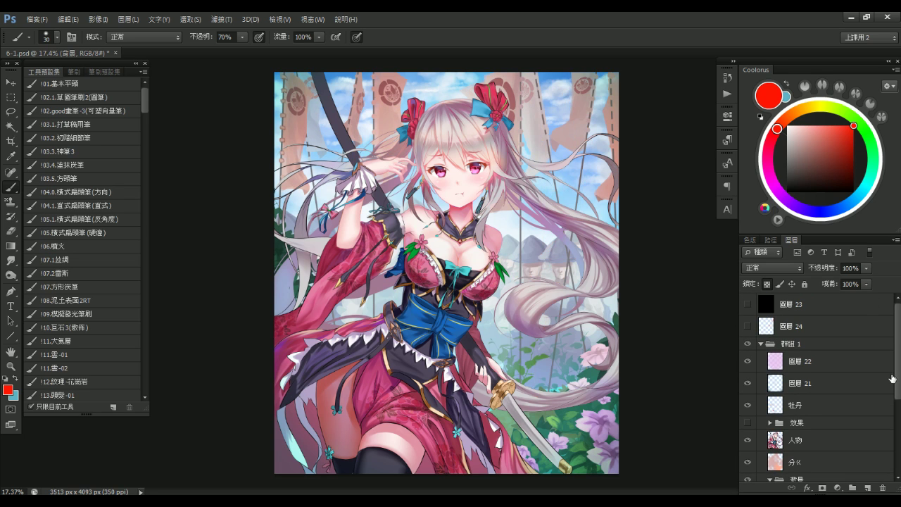
Toggle the banner layer 圖層 2 to compare the background with and without it, and select that layer
scroll(889, 451, "down", 5)
left_click(749, 413)
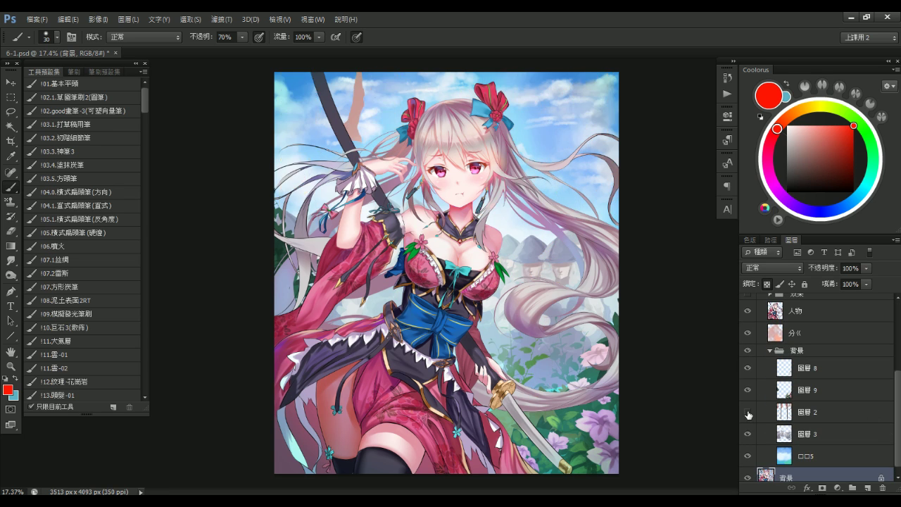
left_click(748, 414)
left_click(748, 414)
left_click(748, 414)
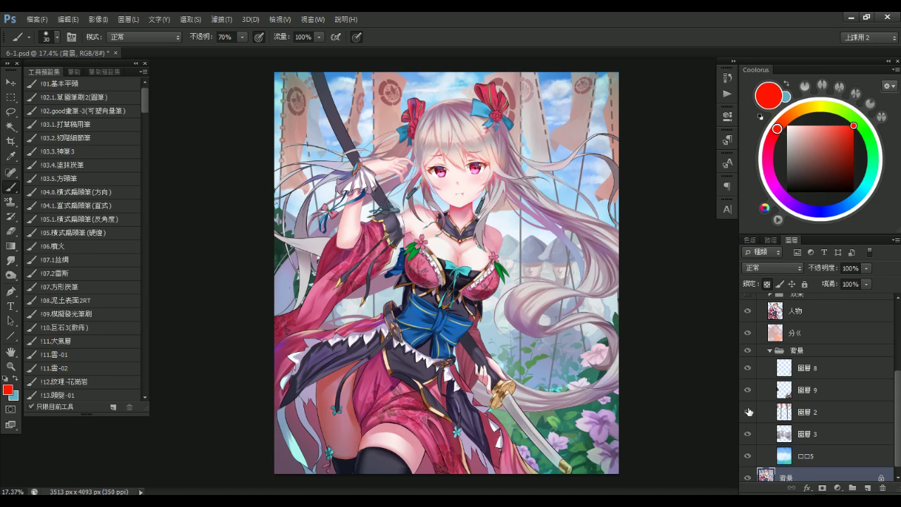
left_click(802, 415)
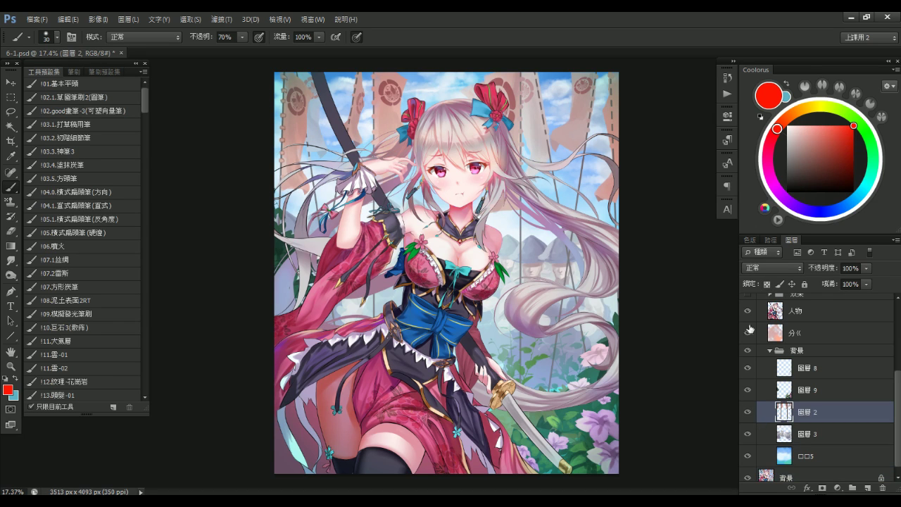
Lasso the rightmost emblem banner with its pole on 圖層 2, following the pole down past the helmeted soldiers
key("ctrl+minus")
key("l")
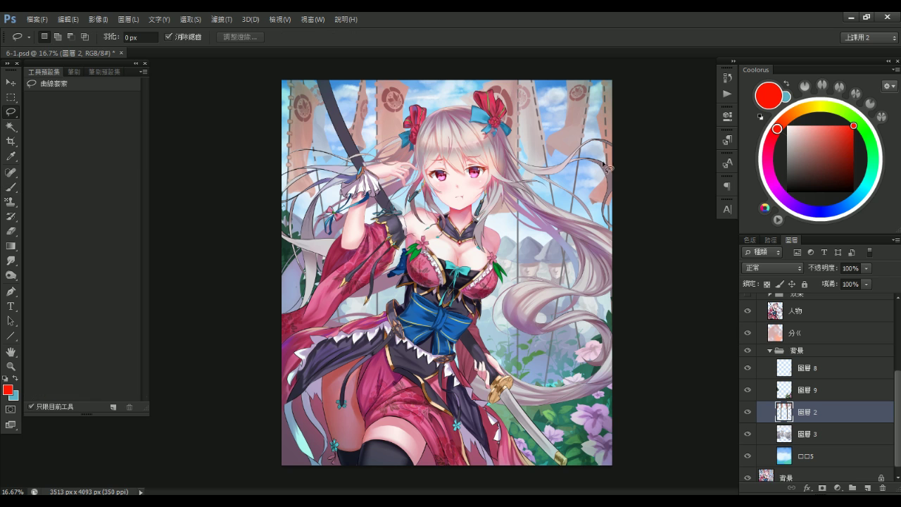
mouse_move(594, 107)
left_mouse_down()
mouse_move(575, 68)
mouse_move(552, 105)
mouse_move(570, 176)
left_mouse_up()
left_click_drag(558, 140, 584, 162)
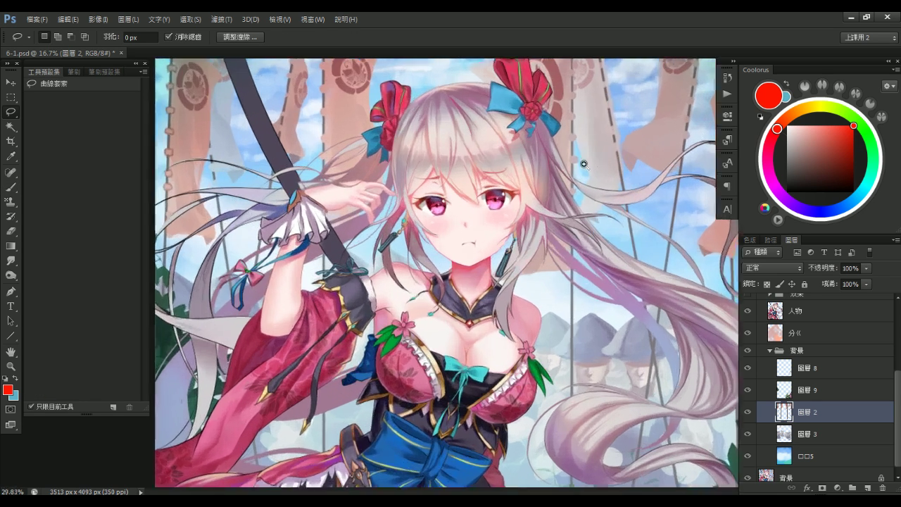
mouse_move(549, 126)
left_mouse_down()
mouse_move(558, 189)
mouse_move(594, 129)
mouse_move(600, 185)
mouse_move(598, 158)
mouse_move(580, 308)
mouse_move(579, 166)
left_mouse_up()
left_click_drag(581, 318, 569, 316)
mouse_move(577, 240)
left_mouse_down()
mouse_move(571, 360)
mouse_move(589, 282)
left_mouse_up()
left_click_drag(568, 353, 570, 280)
mouse_move(567, 291)
left_mouse_down()
mouse_move(559, 463)
mouse_move(566, 288)
mouse_move(558, 325)
mouse_move(610, 354)
mouse_move(592, 271)
mouse_move(603, 412)
mouse_move(611, 373)
left_mouse_up()
mouse_move(581, 158)
left_mouse_down()
mouse_move(588, 248)
mouse_move(582, 295)
mouse_move(559, 325)
mouse_move(546, 204)
left_mouse_up()
left_click_drag(598, 240, 627, 265)
scroll(626, 265, "up", 3)
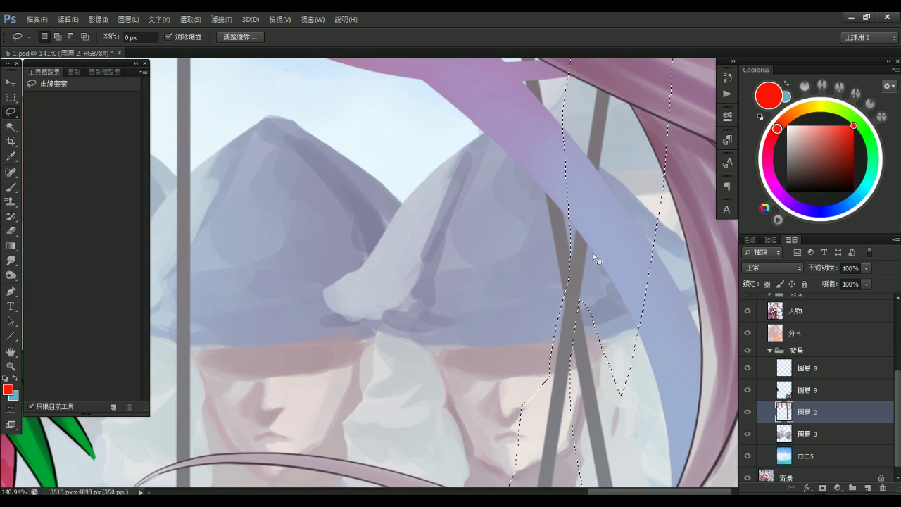
Refine the selection around the crossing poles near the helmets and separate the selected banner onto a new layer
mouse_move(560, 351)
left_mouse_down()
mouse_move(553, 339)
mouse_move(576, 338)
left_mouse_up()
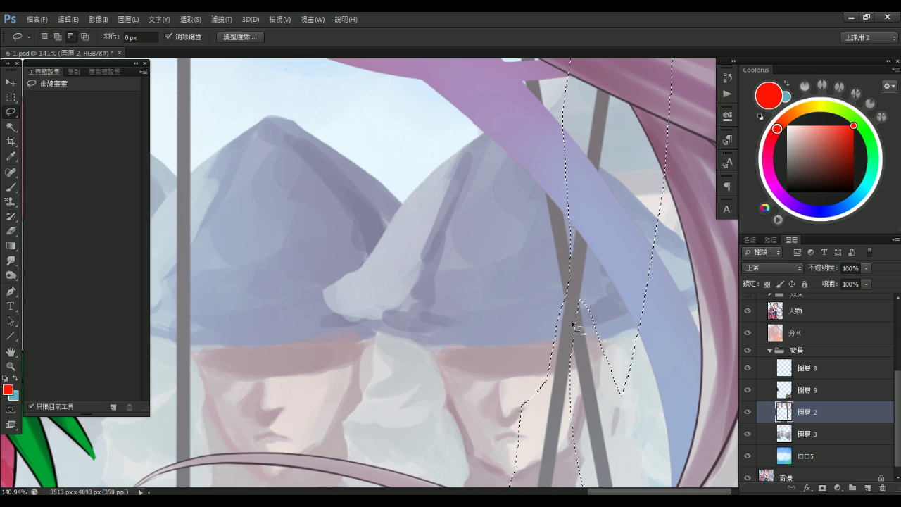
left_click_drag(574, 327, 578, 323)
left_click_drag(582, 348, 501, 316)
key("ctrl+d")
left_click_drag(611, 307, 583, 296)
key("ctrl+j")
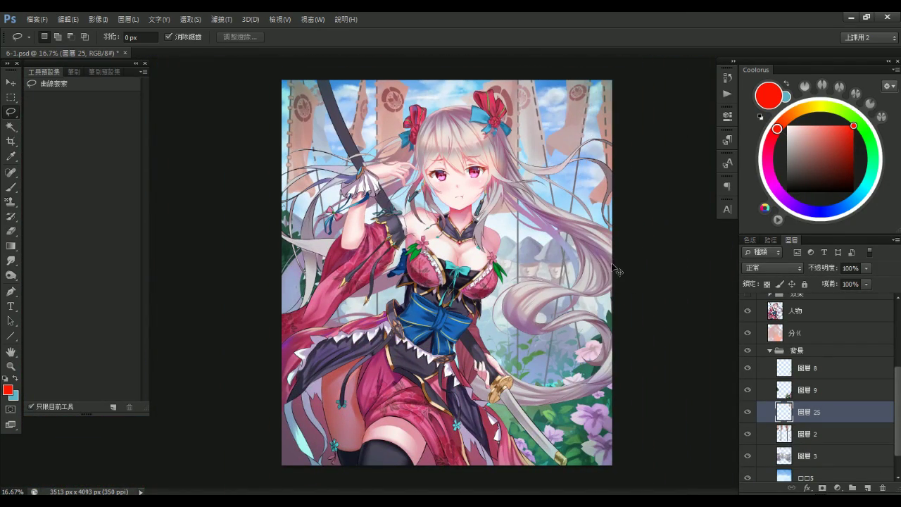
Shrink the separated banner, place it lower behind the right-hand hair strands, and move 圖層 25 below 圖層 2
key("ctrl+t")
left_click_drag(544, 84, 585, 161)
key("Return")
key("l")
left_click_drag(809, 411, 813, 433)
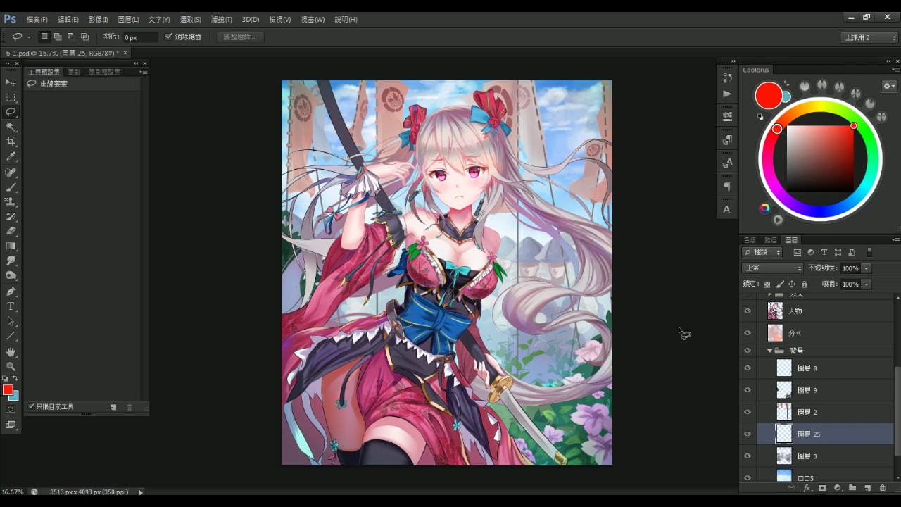
Lasso the banner behind the right hair ribbon on 圖層 2, scale it to about 93% and rotate it about 3.2°
left_click(809, 406)
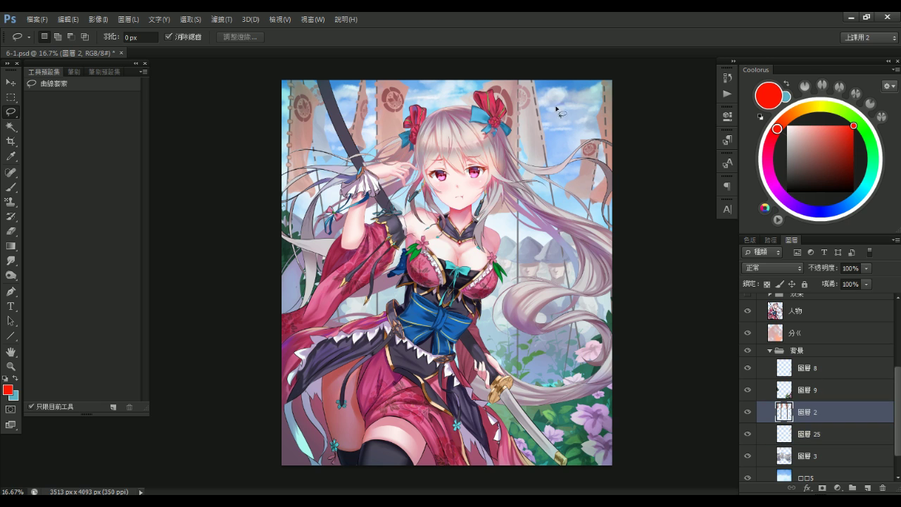
mouse_move(547, 88)
left_mouse_down()
mouse_move(420, 192)
mouse_move(502, 435)
mouse_move(611, 422)
mouse_move(603, 353)
left_mouse_up()
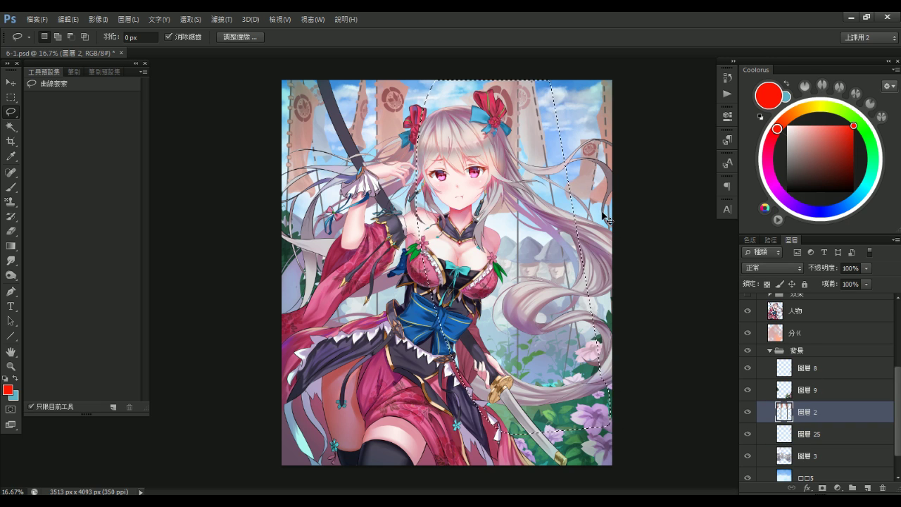
key("ctrl+t")
left_click_drag(608, 84, 602, 95)
left_click_drag(664, 146, 669, 155)
left_click_drag(570, 242, 535, 216)
mouse_move(541, 307)
left_mouse_down()
mouse_move(567, 280)
mouse_move(553, 310)
left_mouse_up()
Flip the selected banner horizontally and shift it right, toward the sky beside the hair ribbon
right_click(536, 281)
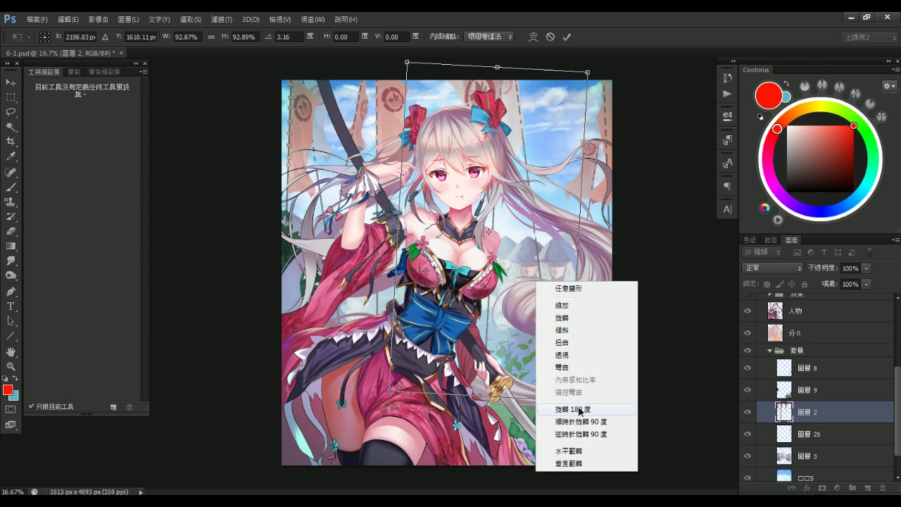
left_click(577, 452)
left_click_drag(498, 307, 541, 297)
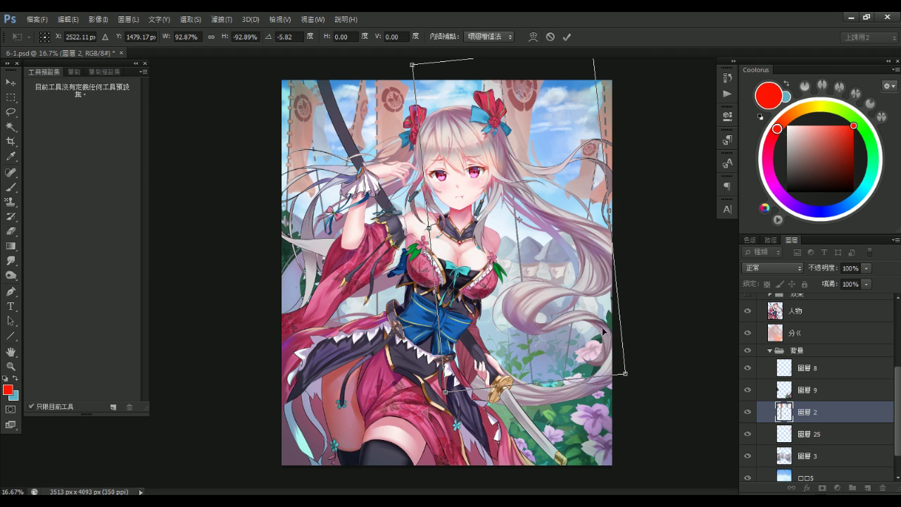
Enlarge the banner to about 120.7%, rotate it to about -6.5°, reposition it right of the hair ribbon, and apply the transform
left_click_drag(627, 374, 665, 417)
left_click_drag(595, 317, 594, 378)
left_click(574, 338, "alt")
left_click(574, 338, "alt")
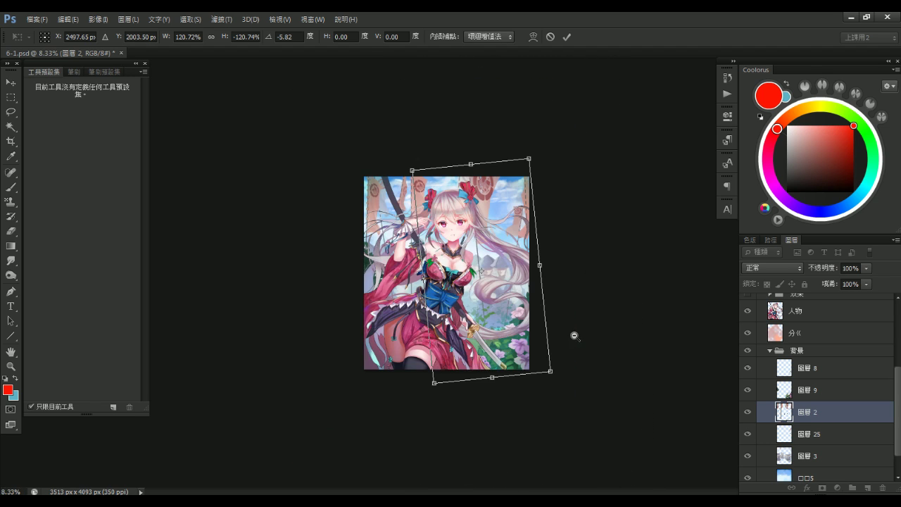
left_click(590, 345, "ctrl")
left_click_drag(631, 366, 635, 366)
left_click_drag(560, 341, 568, 340)
mouse_move(522, 192)
left_mouse_down()
mouse_move(539, 190)
mouse_move(525, 189)
left_mouse_up()
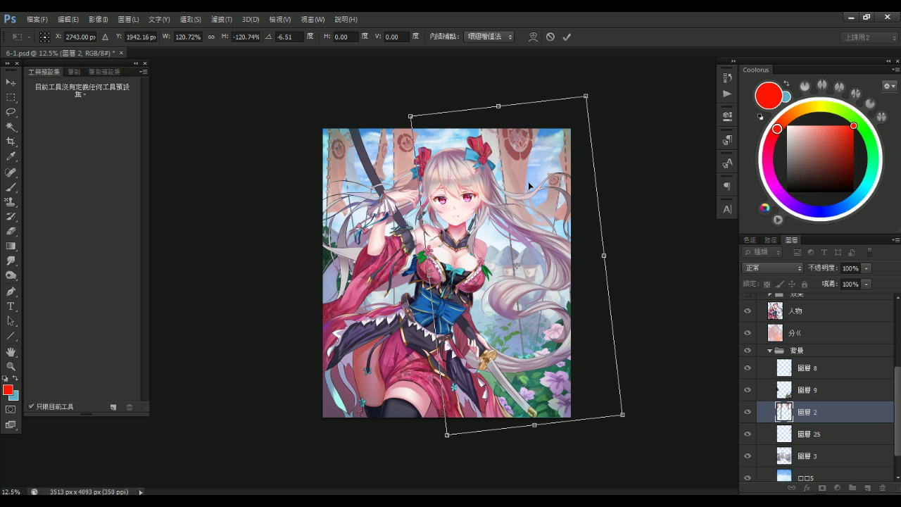
key("l")
key("Return")
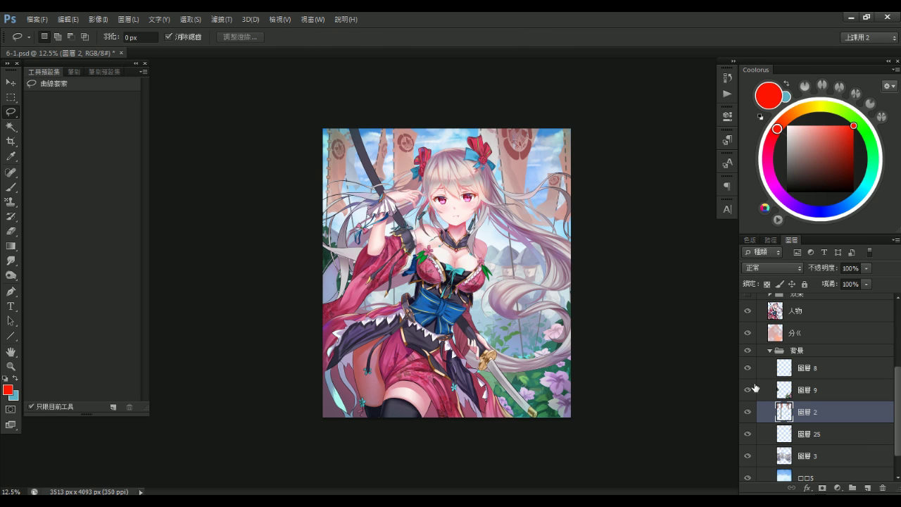
Toggle the visibility of 圖層 2, 圖層 25, 圖層 9, 圖層 3 and 圖層 8 to examine what each adds to the background
left_click(748, 413)
left_click(748, 412)
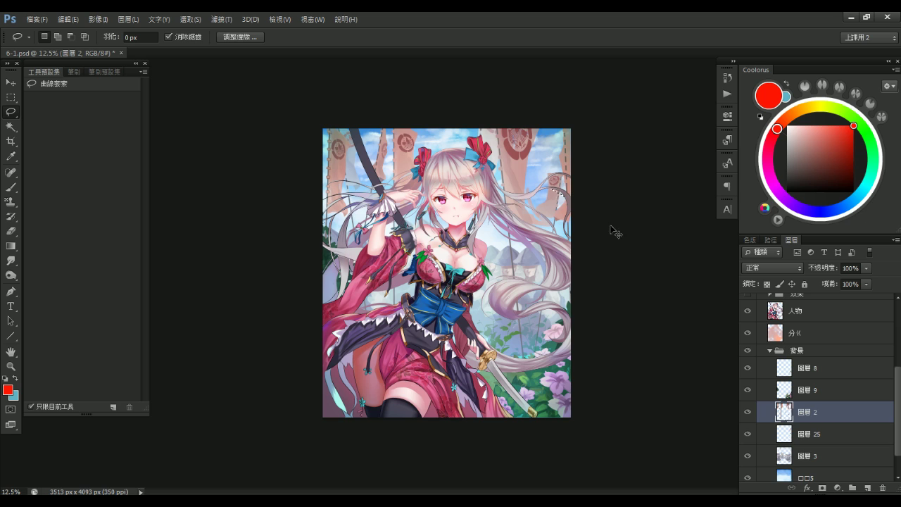
key("b")
left_click(748, 415)
left_click(748, 415)
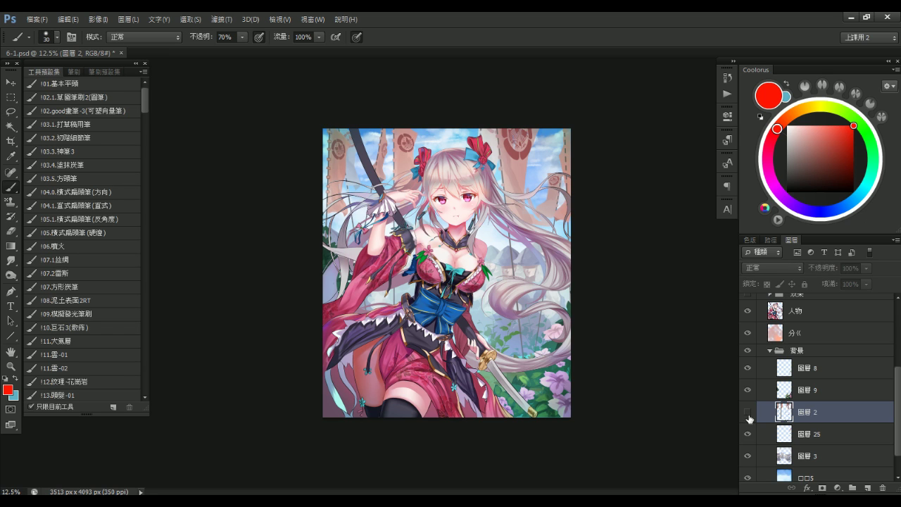
left_click(747, 436)
left_click(747, 435)
left_click(747, 391)
left_click(748, 391)
left_click(747, 391)
left_click(748, 392)
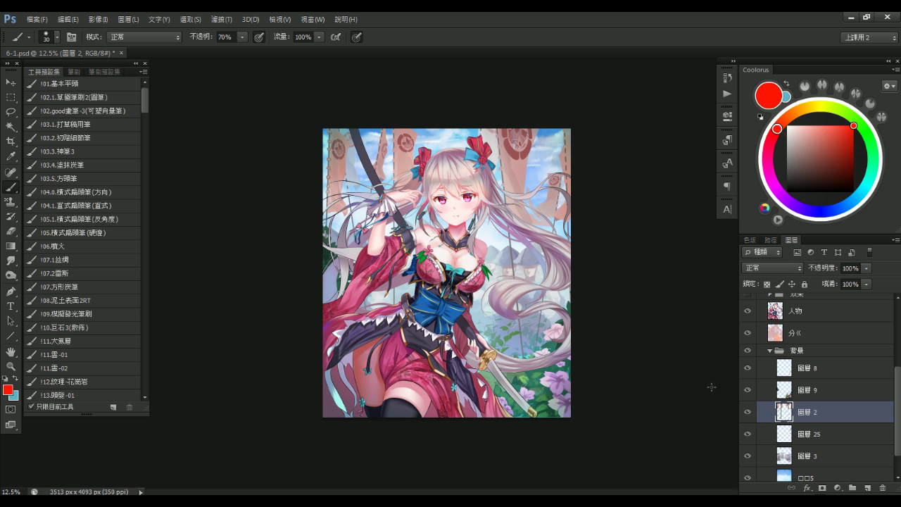
left_click(749, 415)
left_click(749, 415)
left_click(747, 435)
left_click(748, 457)
left_click(747, 457)
left_click(748, 457)
left_click(748, 457)
left_click(747, 371)
left_click(748, 371)
left_click(749, 389)
left_click(749, 389)
Lasso the narrow banner strip beside the raised sword on 圖層 2, shift it slightly, and clear the selection
scroll(414, 204, "up", 2)
key("l")
mouse_move(352, 93)
left_mouse_down()
mouse_move(354, 61)
mouse_move(365, 68)
mouse_move(370, 155)
mouse_move(358, 167)
mouse_move(341, 154)
mouse_move(342, 232)
mouse_move(376, 198)
left_mouse_up()
left_click(407, 235)
left_click_drag(352, 146, 349, 132)
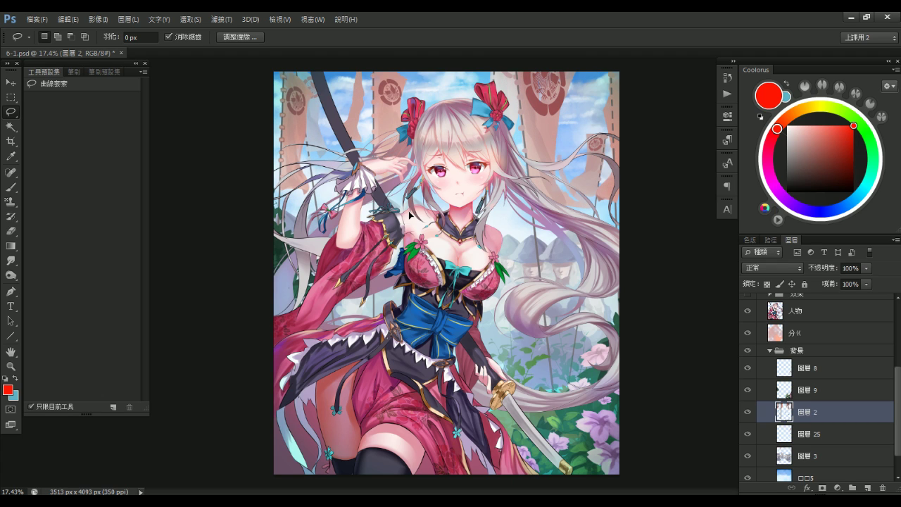
mouse_move(369, 162)
left_mouse_down()
mouse_move(356, 125)
mouse_move(340, 152)
mouse_move(328, 152)
left_mouse_up()
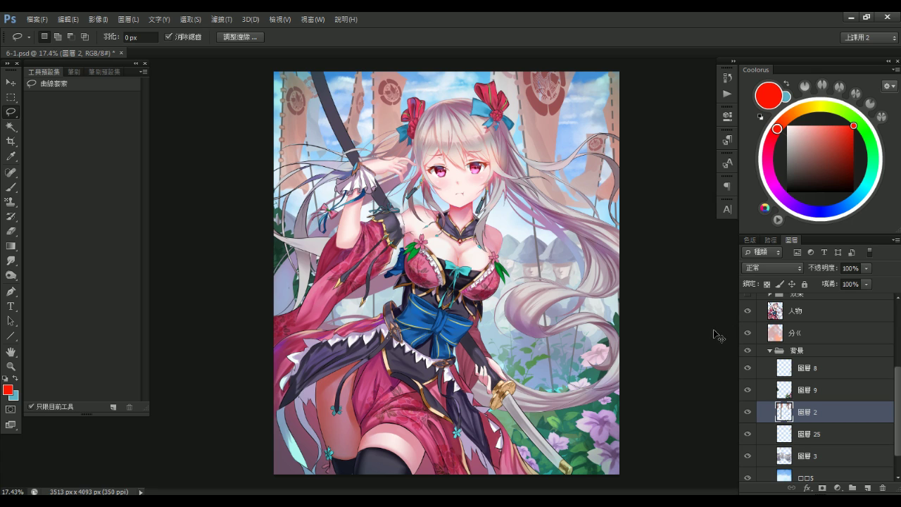
key("ctrl+d")
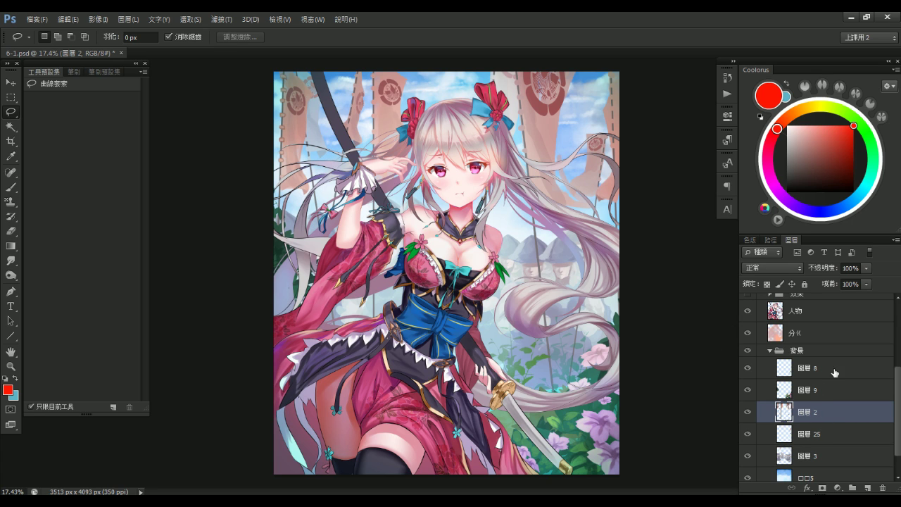
Hide 圖層 2, 圖層 8, 圖層 9 and 圖層 25, then examine the clouds and soldiers by switching 圖層 3 on and off
scroll(891, 419, "down", 2)
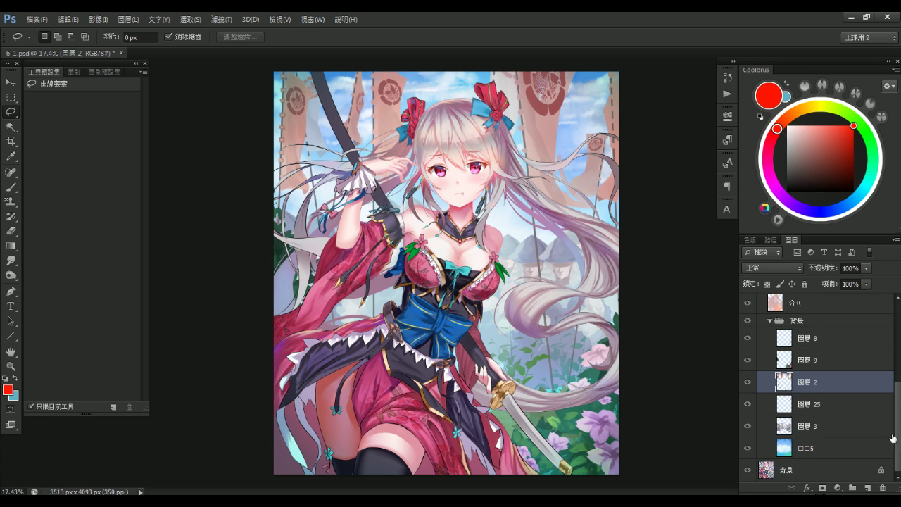
left_click(749, 382)
left_click(749, 383)
left_click(749, 383)
left_click(750, 340)
left_click(749, 359)
left_click(747, 404)
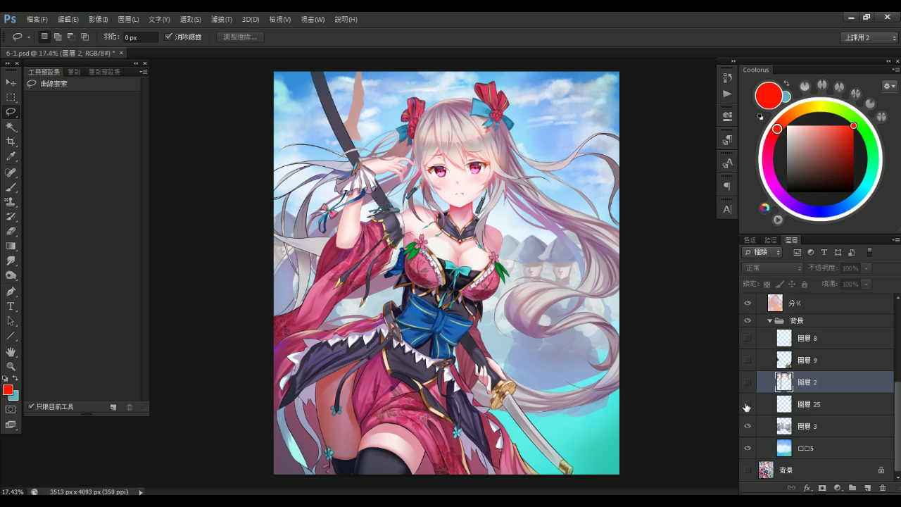
left_click(748, 426)
left_click(748, 427)
left_click(747, 427)
left_click(747, 427)
left_click(747, 426)
left_click(747, 426)
left_click(748, 427)
left_click(747, 426)
left_click(747, 426)
left_click(747, 426)
left_click(748, 426)
left_click(748, 426)
left_click(748, 426)
left_click(747, 427)
left_click(748, 427)
Show all the hidden background layers again
left_click(747, 404)
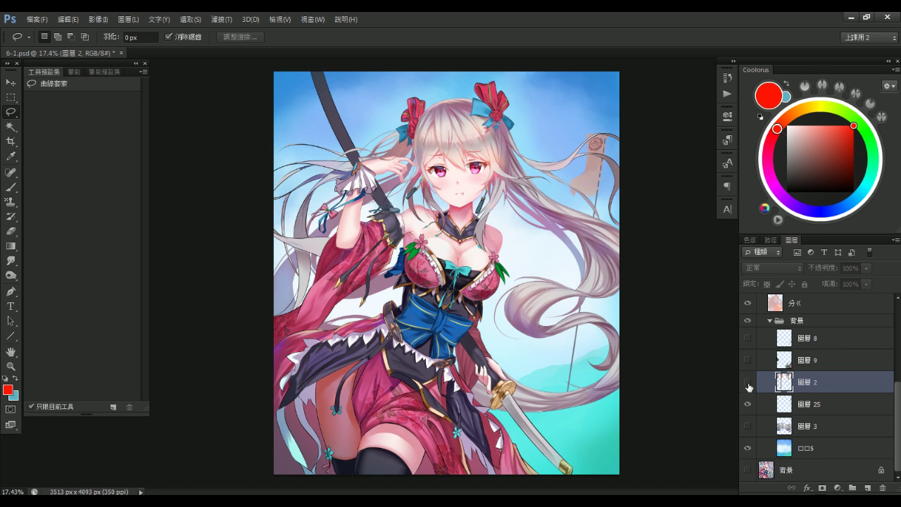
left_click(748, 382)
left_click(748, 426)
left_click(747, 359)
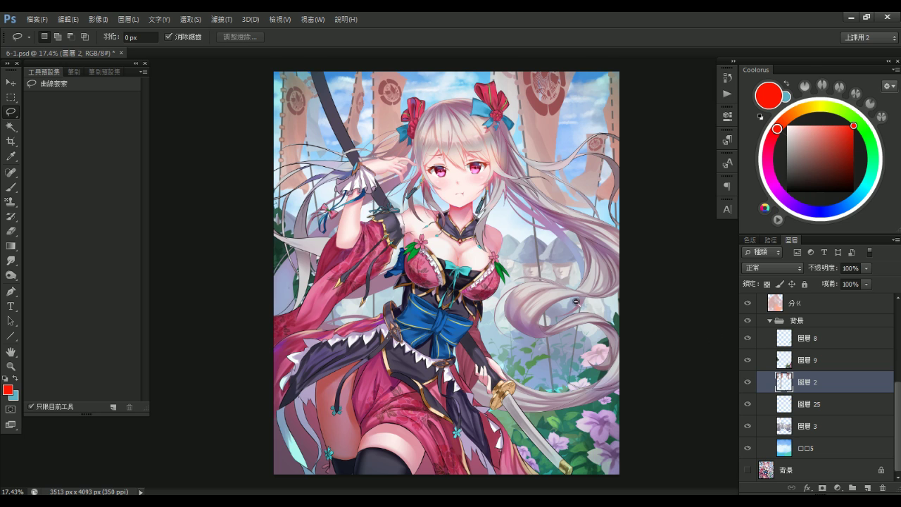
Collapse 群組 1 and toggle its visibility to compare the revised composition with the original 背景 image
scroll(584, 304, "down", 2)
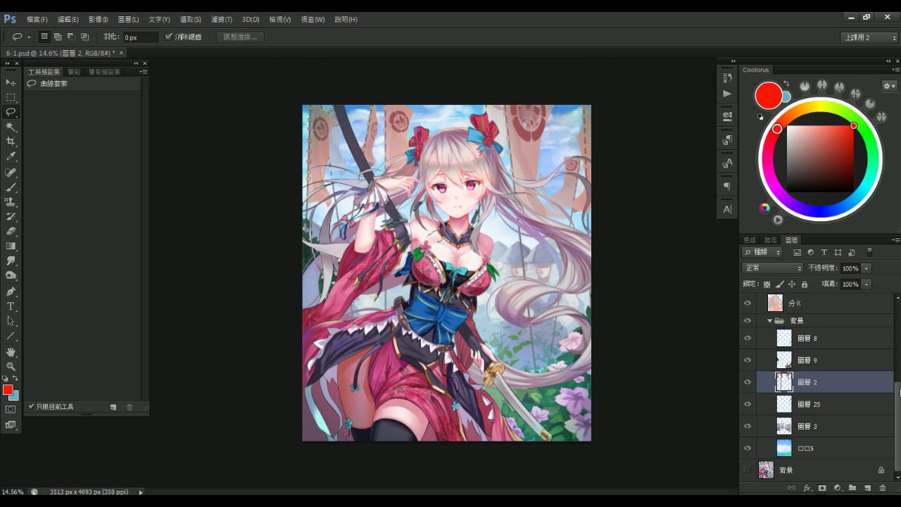
scroll(899, 391, "up", 5)
scroll(816, 387, "up", 3)
left_click(769, 343)
left_click(760, 343)
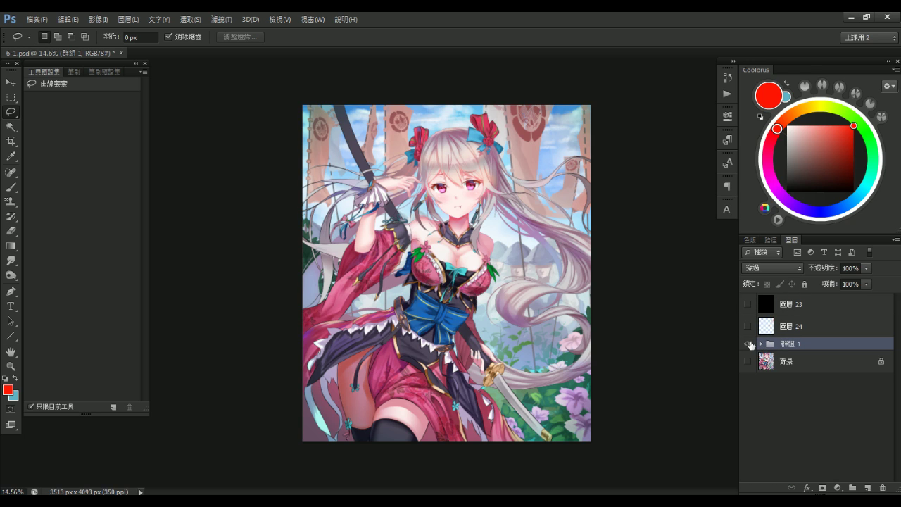
left_click(748, 343)
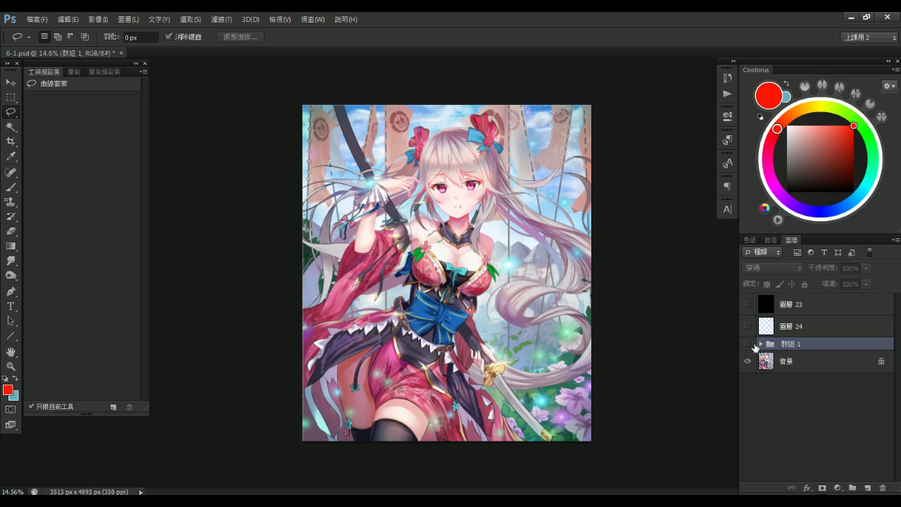
left_click(749, 343)
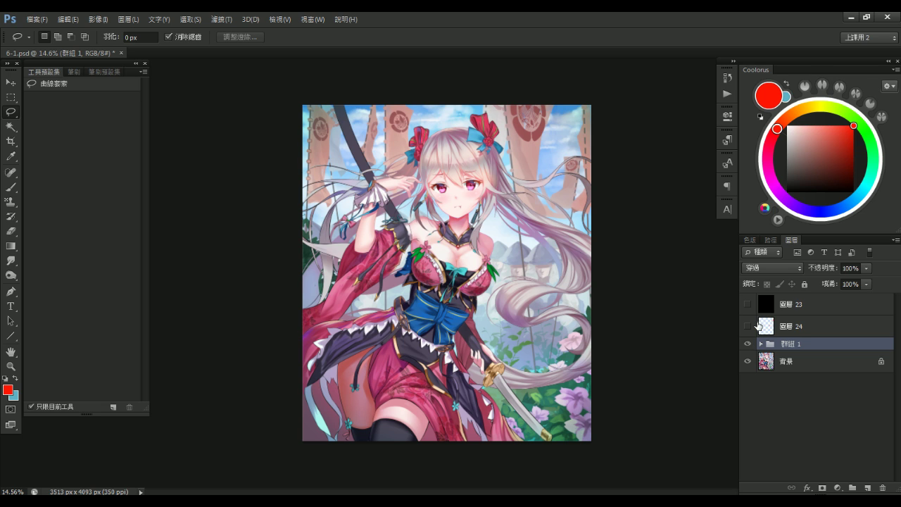
left_click(748, 343)
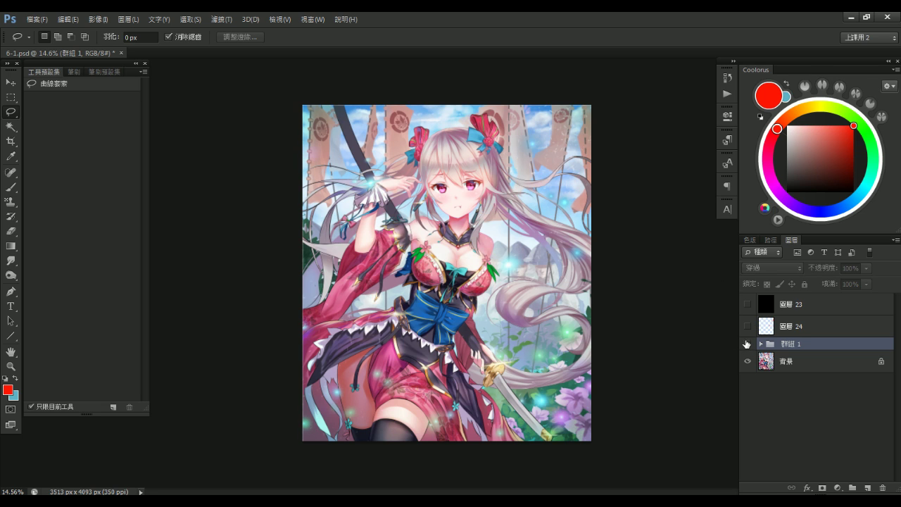
left_click(750, 345)
left_click(750, 345)
left_click(750, 347)
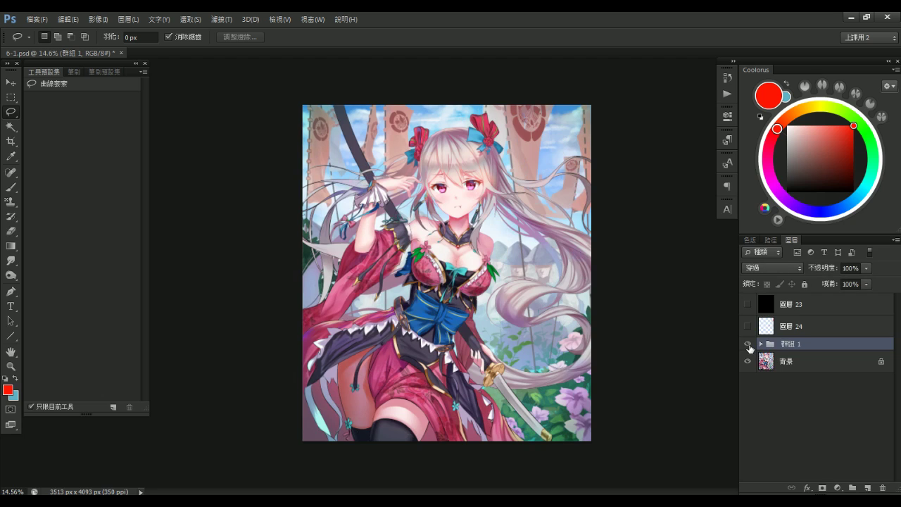
left_click(748, 345)
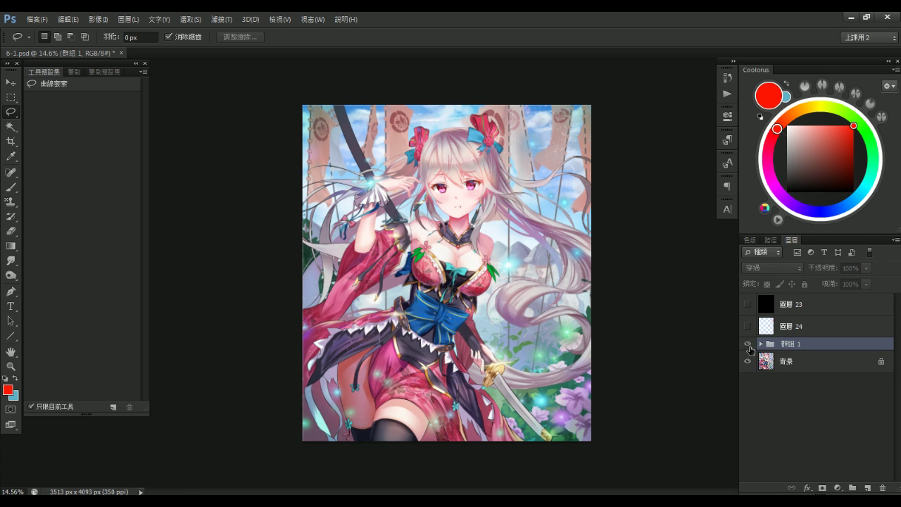
left_click(748, 344)
left_click(748, 345)
Expand 群組 1 and check what the 人物 and 牡丹 layers contribute by toggling their visibility
left_click(760, 343)
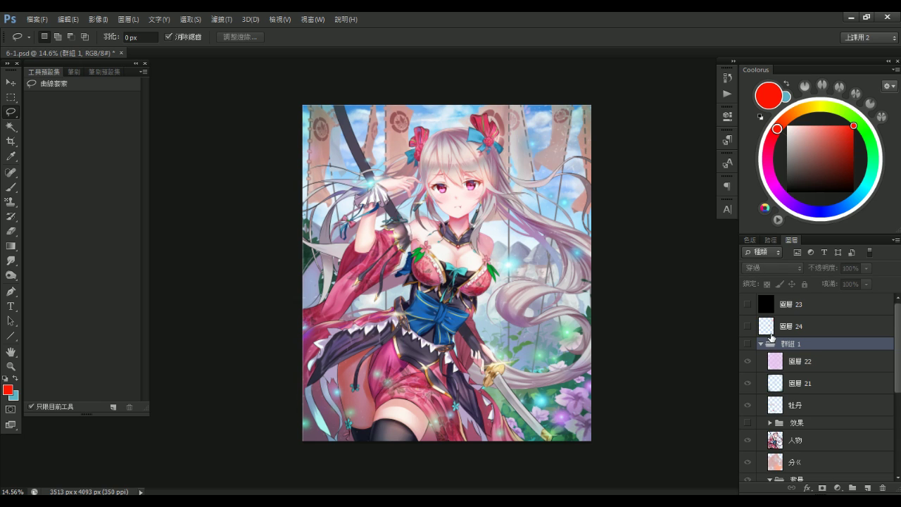
left_click(811, 433)
left_click(747, 439)
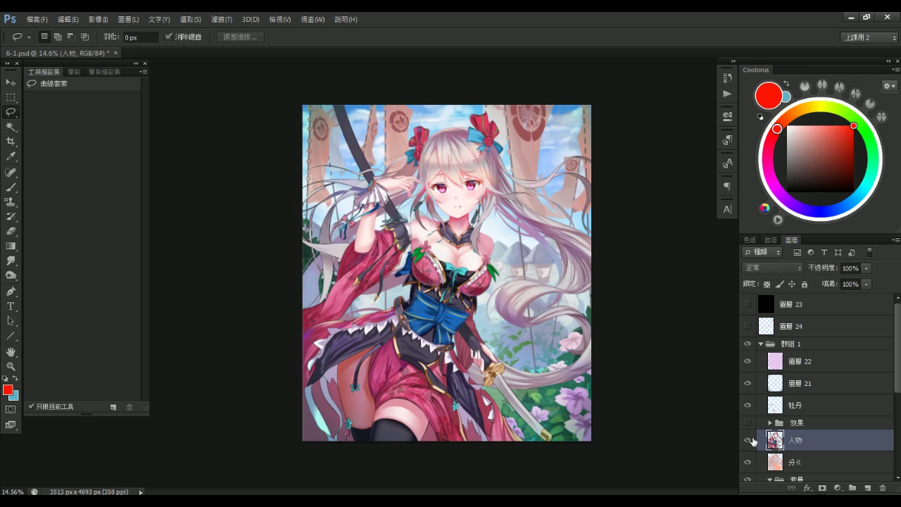
left_click(748, 406)
left_click(747, 406)
Try to move the 牡丹 layer below the 效果 group
left_click(806, 406)
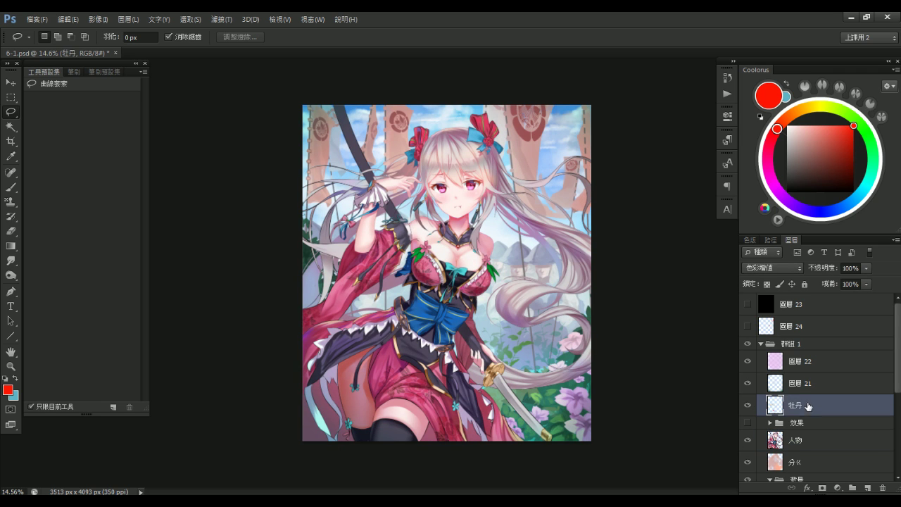
mouse_move(806, 406)
left_mouse_down()
mouse_move(803, 424)
mouse_move(812, 417)
left_mouse_up()
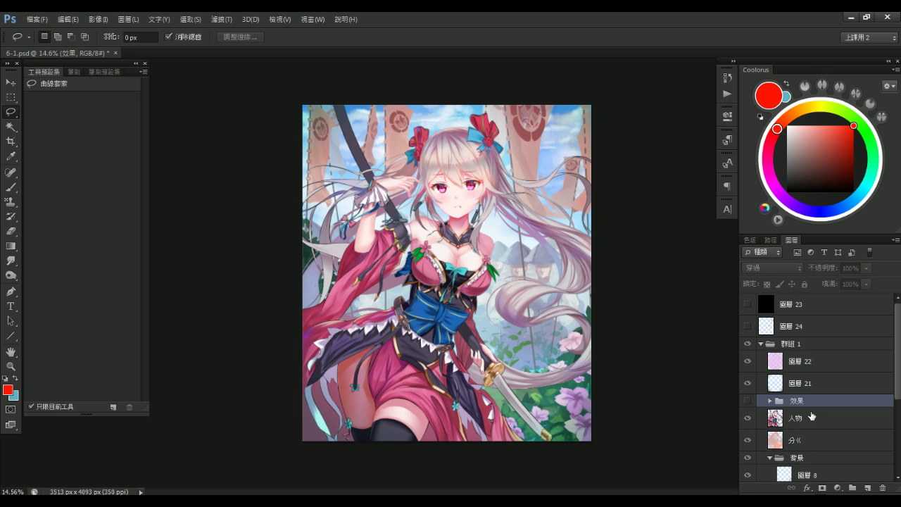
key("ctrl+z")
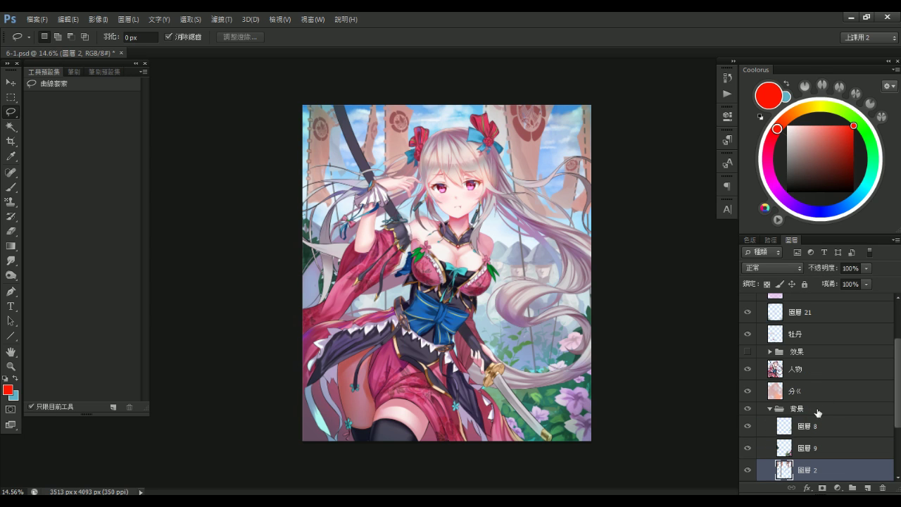
Collapse the 背景 group inside 群組 1 and select the 牡丹 layer
left_click_drag(891, 413, 888, 447)
scroll(889, 447, "up", 3)
left_click(885, 399)
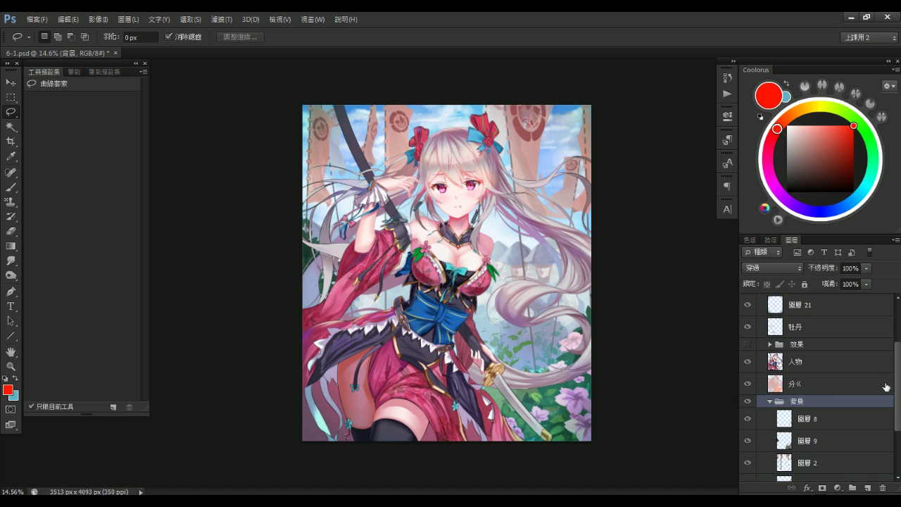
left_click(770, 402)
left_click(806, 386)
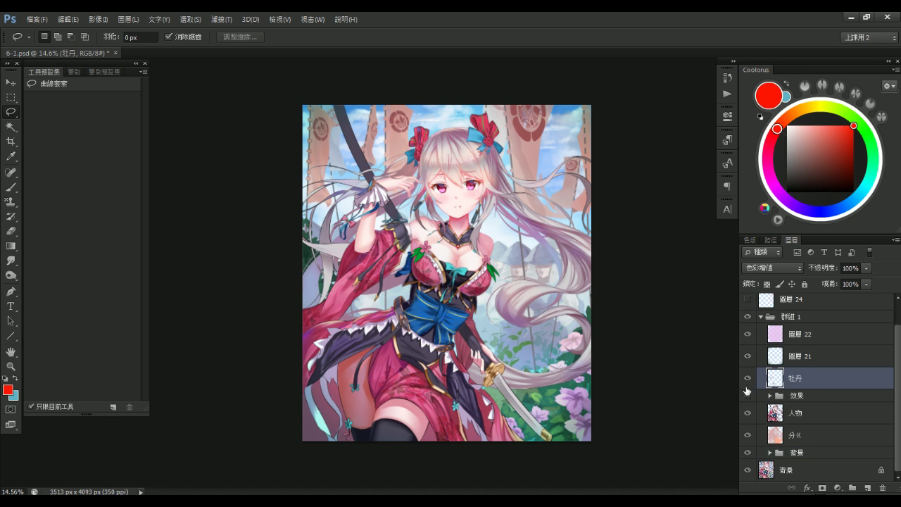
Turn on the 效果 group and move it above the 牡丹 layer
left_click(748, 395)
left_click(748, 396)
left_click(748, 396)
left_click(748, 395)
left_click(748, 395)
left_click(748, 395)
left_click(748, 396)
left_click(747, 379)
left_click(747, 379)
left_click_drag(795, 396, 816, 371)
Merge the 牡丹 pattern layer with the 人物 layer
left_click(809, 392)
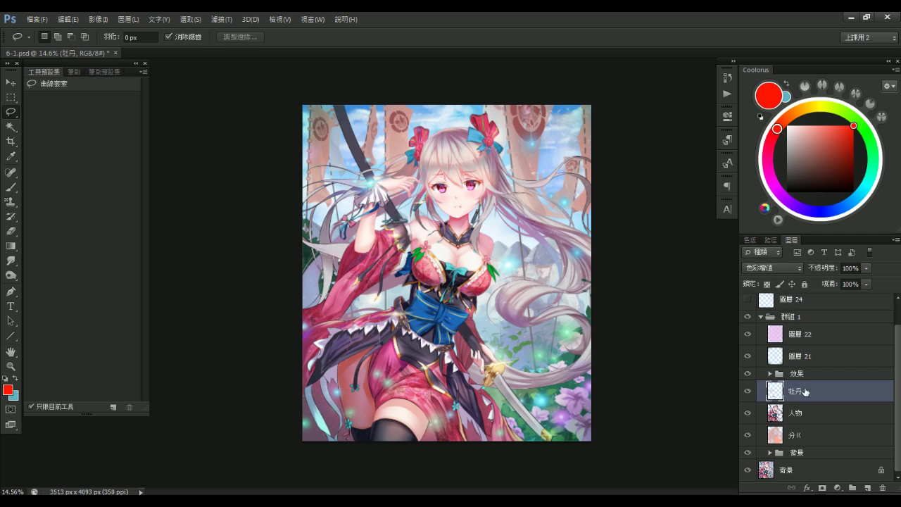
left_click(747, 392)
left_click(748, 392)
left_click(828, 419, "shift")
key("ctrl+e")
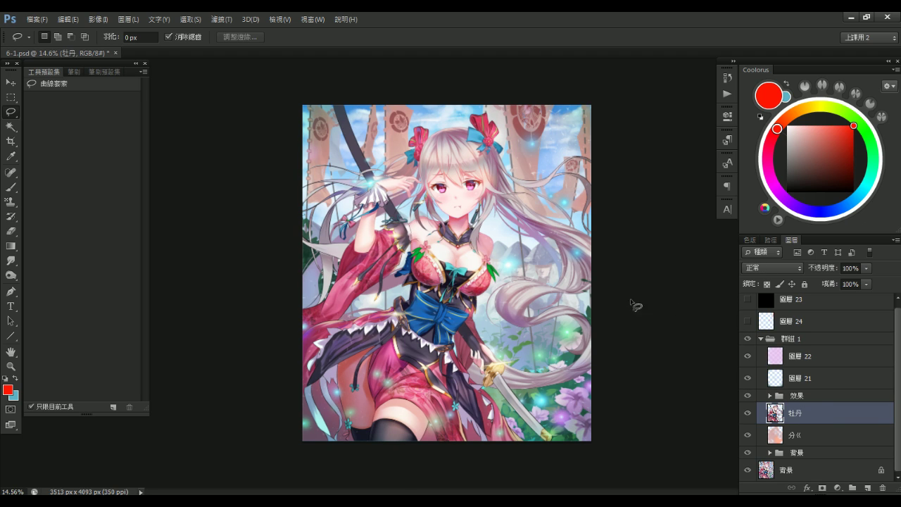
Select the 61% opacity layer below the merged character and toggle its visibility to examine its effect
left_click(786, 436)
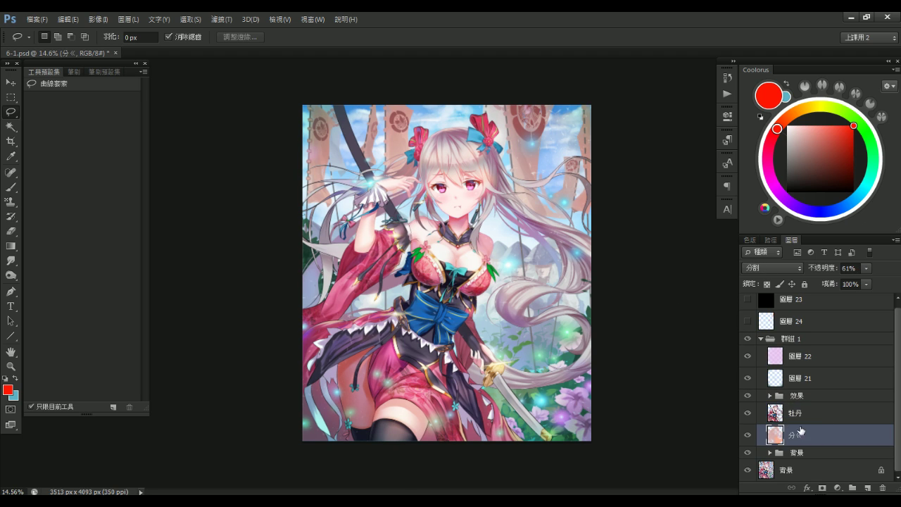
left_click(748, 435)
left_click(748, 435)
left_click(747, 435)
left_click(747, 435)
left_click(748, 435)
left_click(748, 435)
Create a new layer directly below the merged character layer and choose the !03.2.初階細節筆 brush
key("ctrl+shift+n")
key("Return")
key("b")
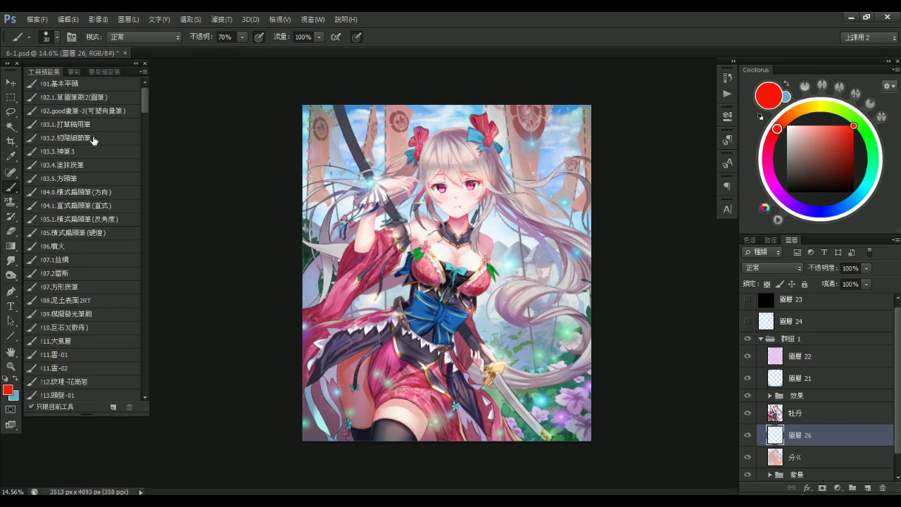
left_click(94, 138)
Enlarge the brush to a very large size and pick a medium sky blue based on a colour sampled from the sky
right_click(499, 144, "alt")
left_click_drag(500, 144, 523, 144)
mouse_move(471, 161)
left_mouse_down()
mouse_move(500, 179)
mouse_move(492, 181)
left_mouse_up()
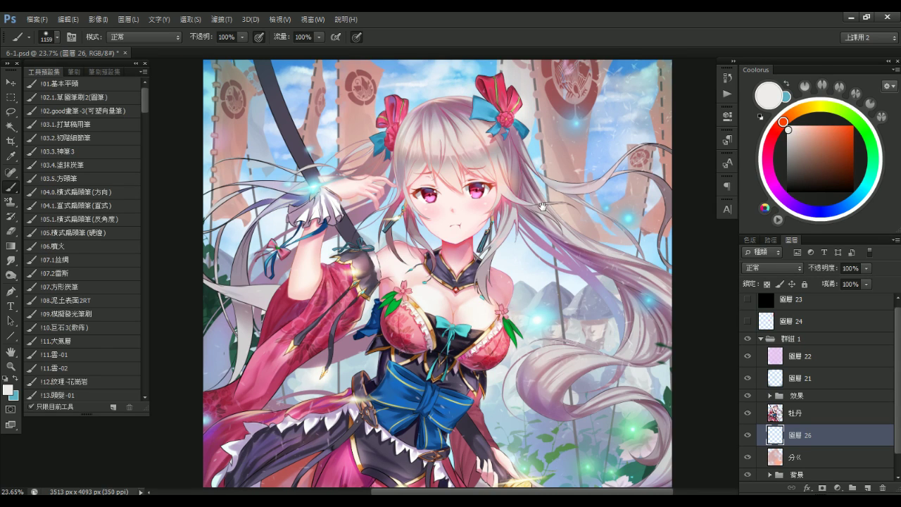
left_click_drag(543, 206, 534, 229)
left_click(478, 94, "alt")
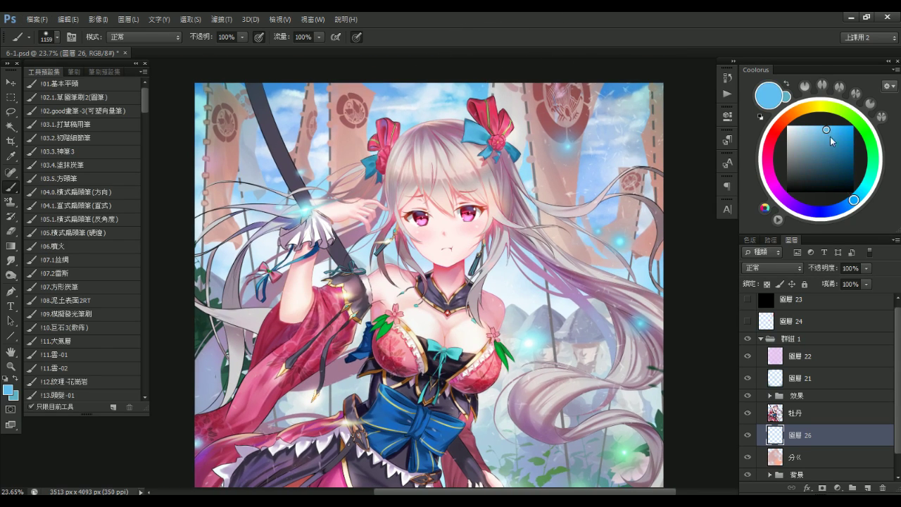
scroll(591, 197, "down", 1)
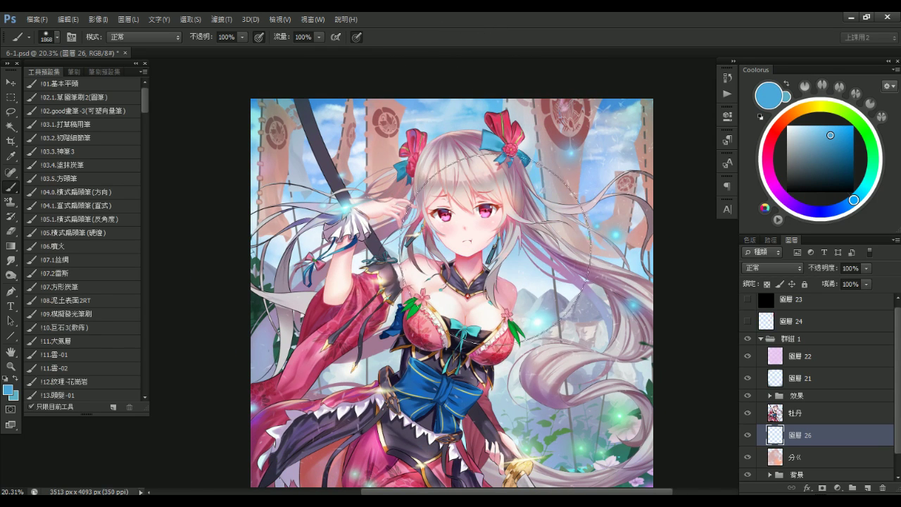
Paint soft sky-blue haze on 圖層 26 over the background around the character's head and raised arm
left_click_drag(550, 217, 545, 216)
scroll(545, 219, "down", 1)
left_click(748, 437)
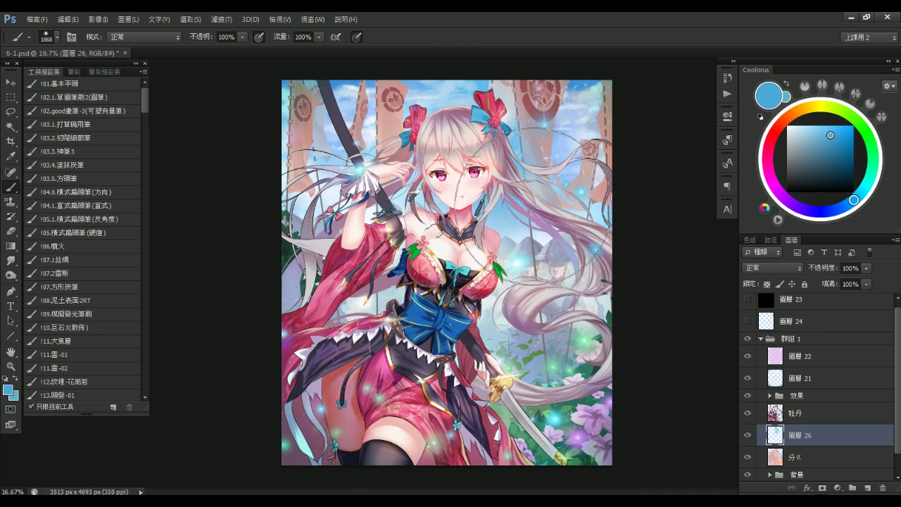
left_click_drag(428, 158, 452, 158)
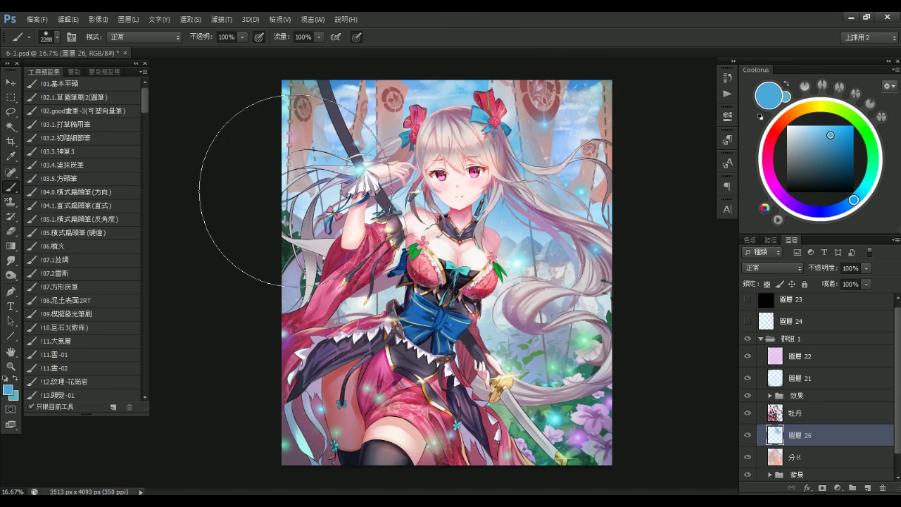
left_click_drag(335, 187, 298, 187)
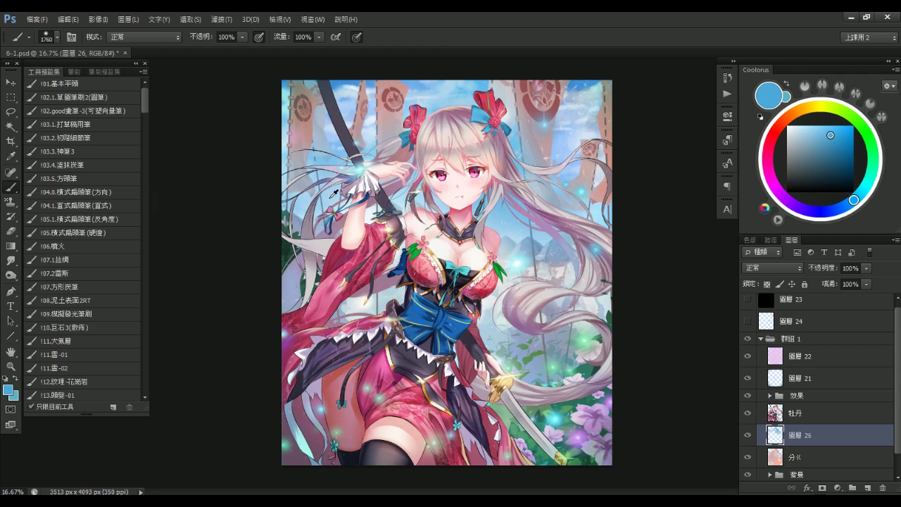
Enlarge the brush in stages up to 3811 px and spread the blue haze across the banners and sky
right_click(299, 195, "alt")
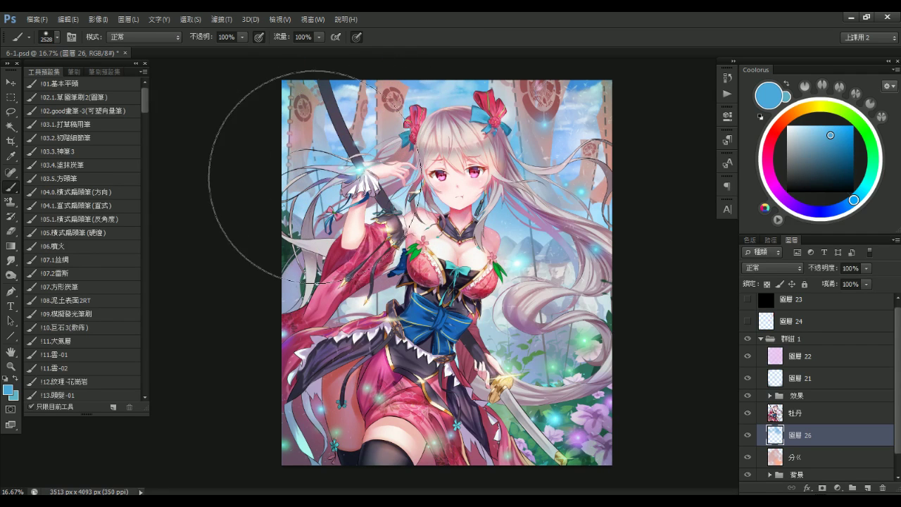
key("bracketleft")
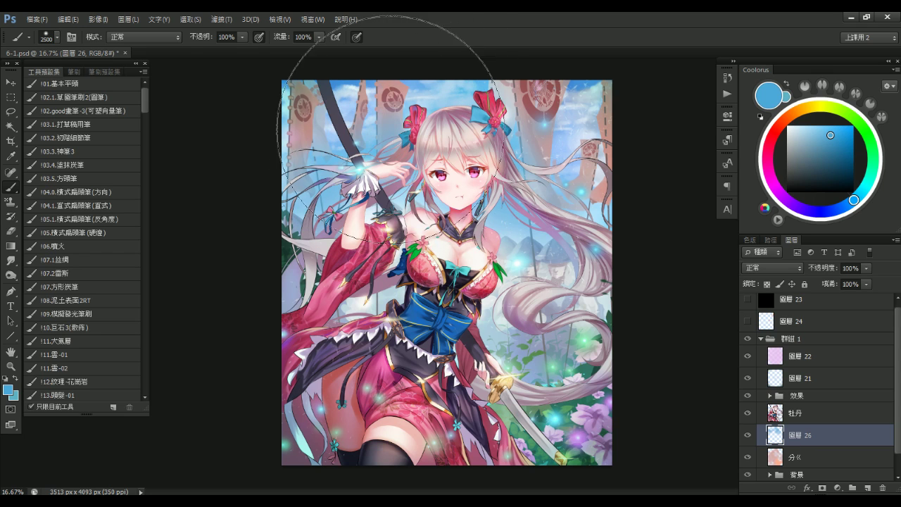
key("bracketright")
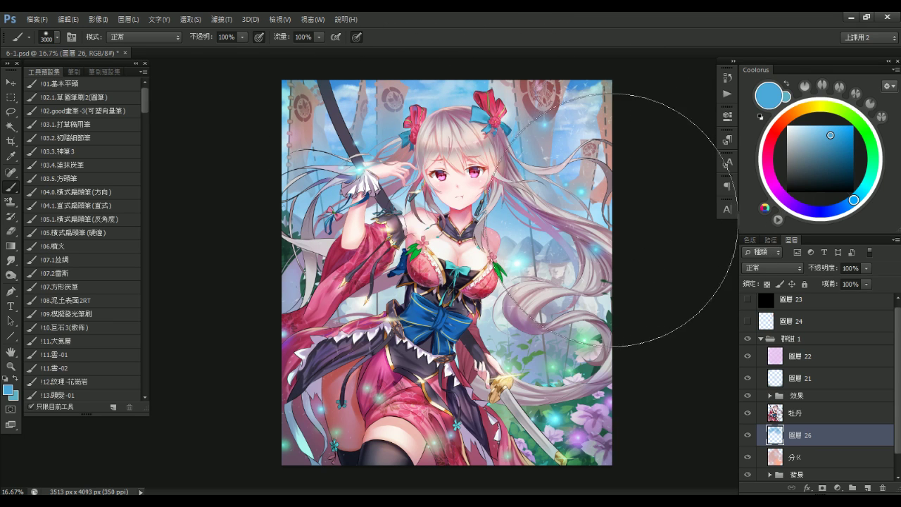
scroll(569, 223, "down", 1)
left_click_drag(576, 188, 590, 193, "alt")
Toggle the visibility of 圖層 26 to compare the background with and without the painted haze
left_click(748, 435)
left_click(747, 436)
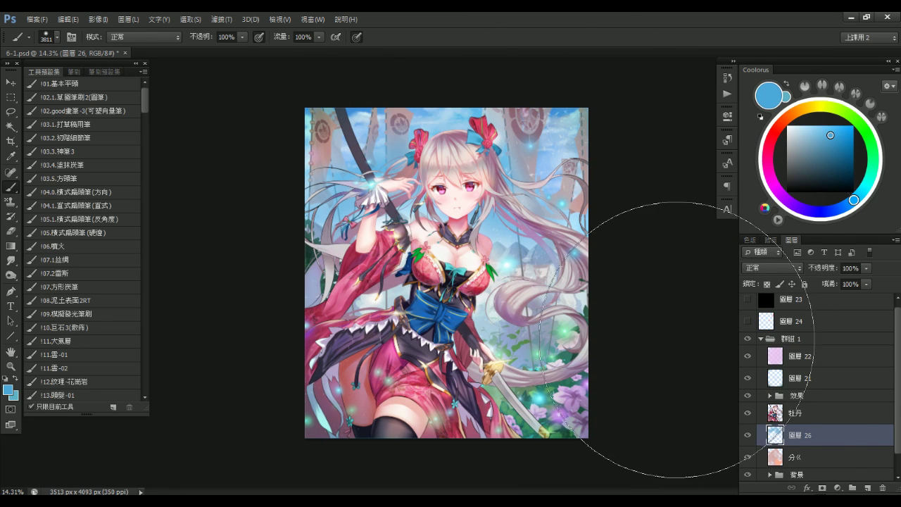
left_click(749, 436)
left_click(748, 432)
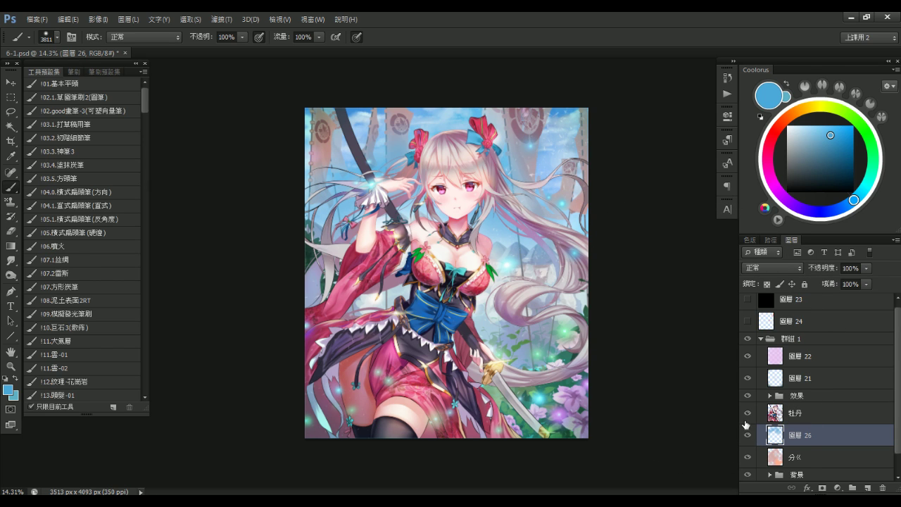
left_click(748, 435)
left_click(748, 435)
Refine the haze with a broad soft stroke over the upper background and toggle 圖層 26 to compare
scroll(488, 213, "down", 1)
scroll(488, 213, "down", 1)
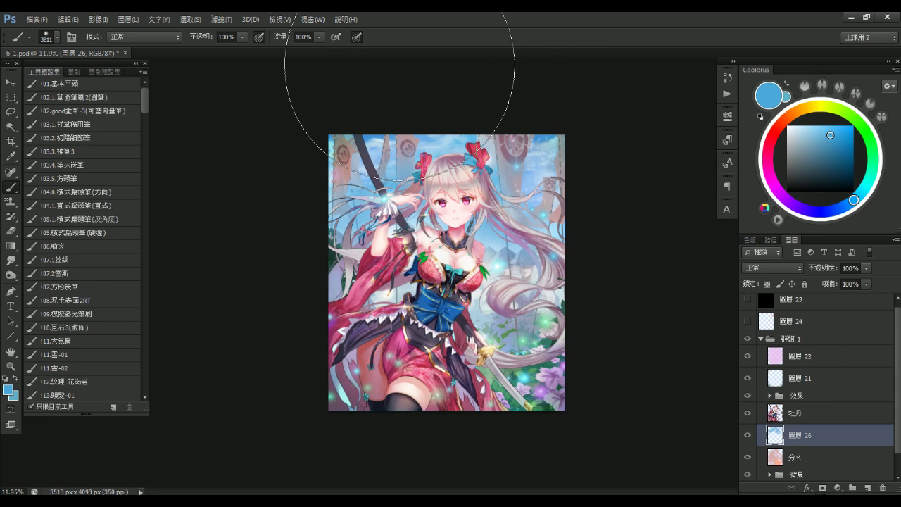
key("e")
key("b")
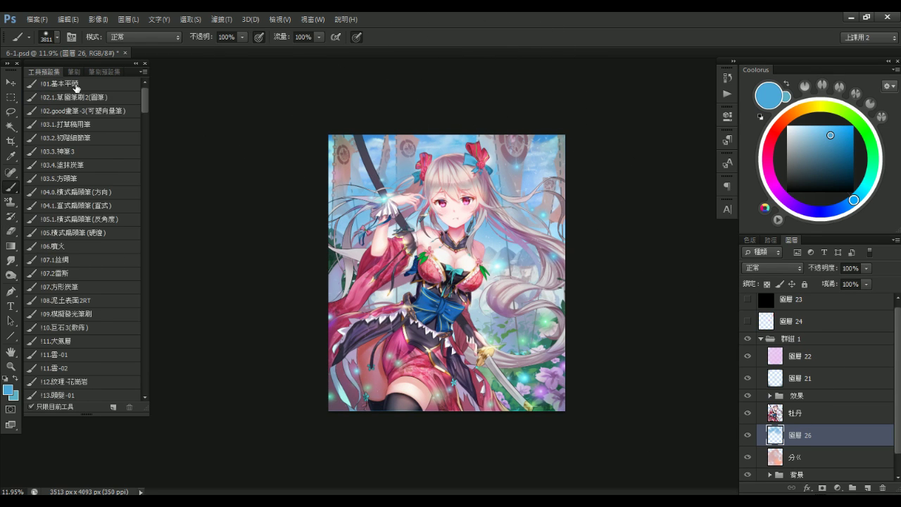
mouse_move(467, 154)
left_mouse_down()
mouse_move(423, 153)
mouse_move(404, 141)
mouse_move(418, 109)
left_mouse_up()
key("bracketright")
key("bracketright")
key("bracketright")
key("bracketright")
key("bracketright")
key("bracketright")
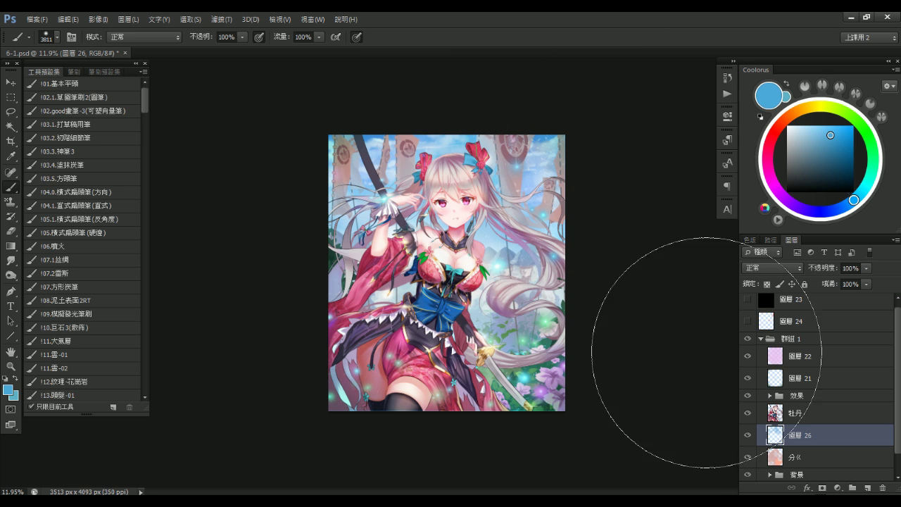
left_click(747, 436)
left_click(748, 437)
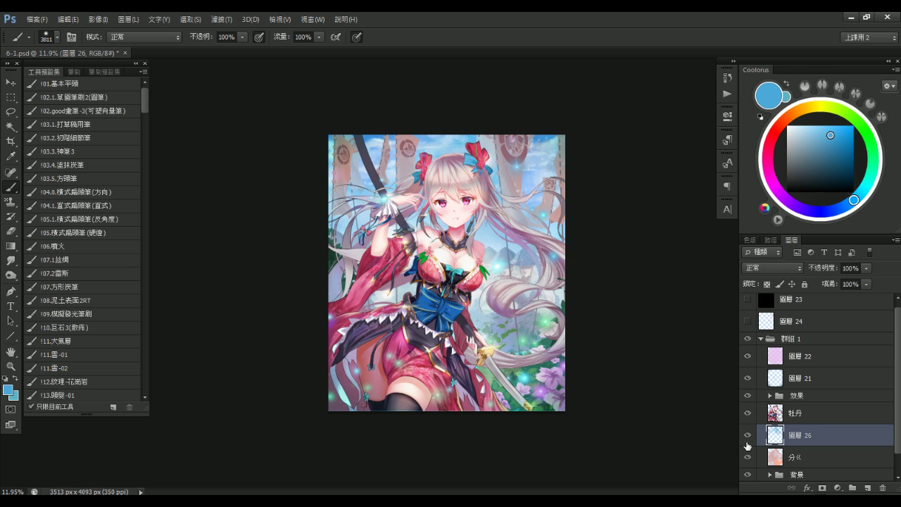
Merge 圖層 26, the 分ㄍ layer and the 背景 group into a single background layer
left_click_drag(896, 434, 894, 452)
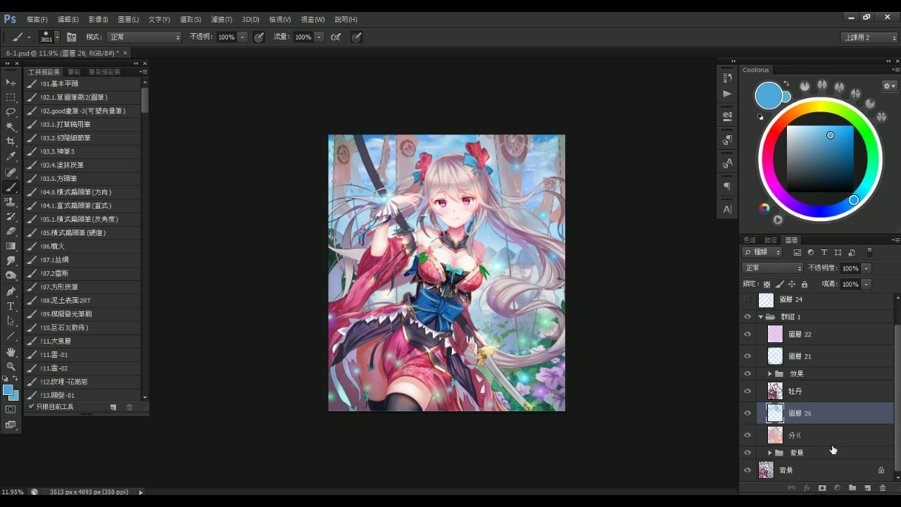
left_click(836, 455, "shift")
key("ctrl+e")
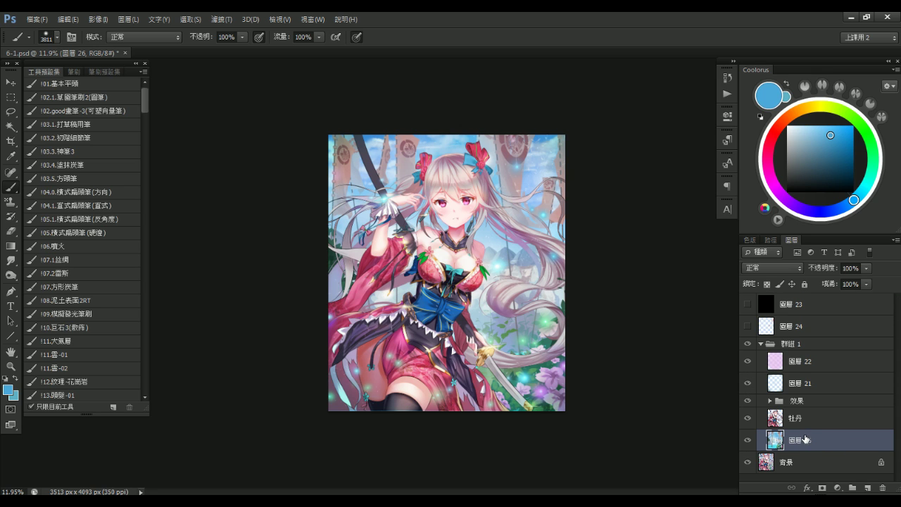
Create a new layer in 濾色 mode directly above the merged background and fill it with dark greyish blue
key("ctrl+shift+n")
left_click(645, 201)
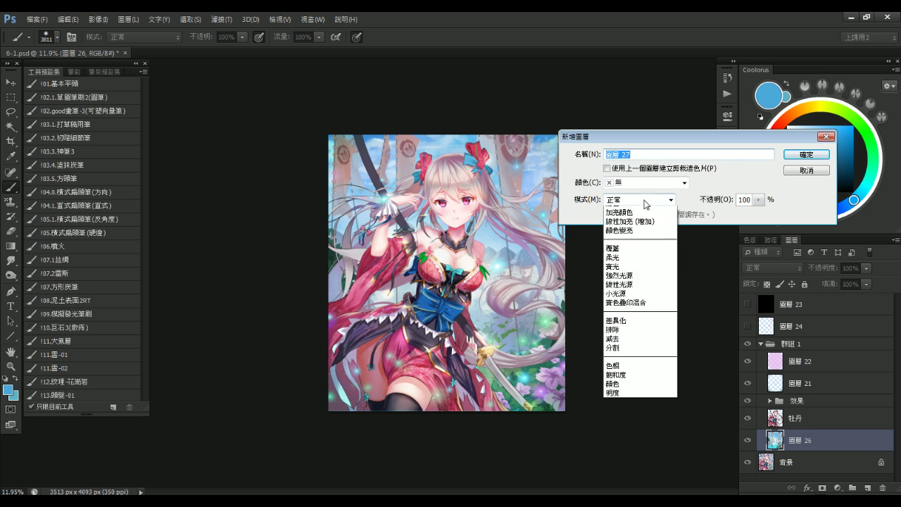
left_click(633, 293)
left_click(799, 161)
left_click_drag(819, 169, 818, 174)
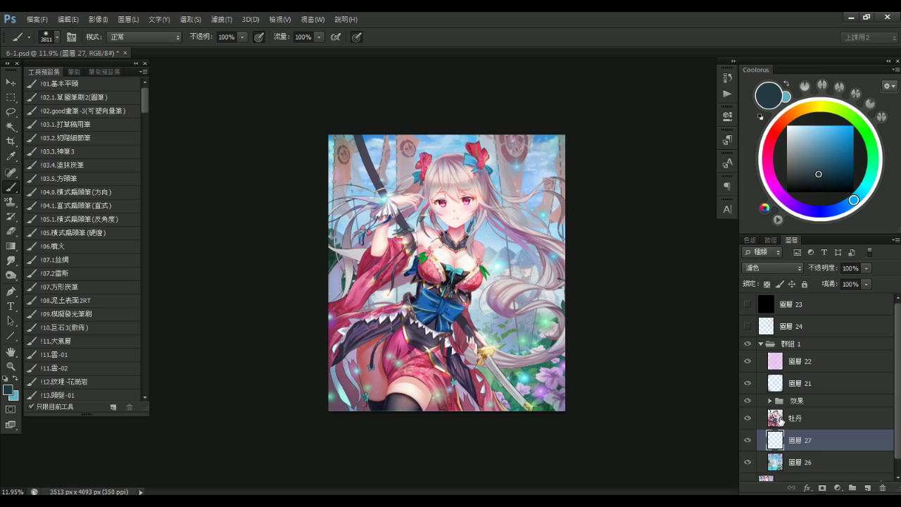
key("shift+BackSpace")
key("Return")
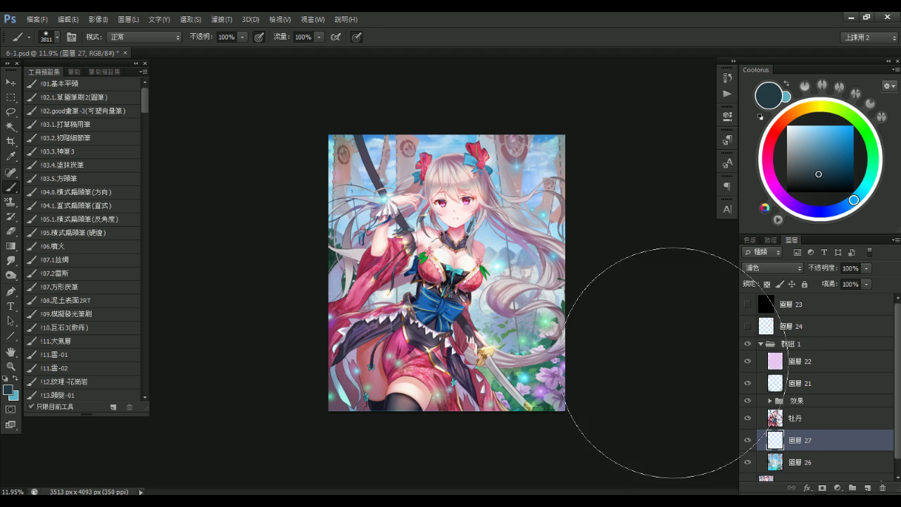
Refill 圖層 27 with a darker, nearly black blue
left_click(820, 183)
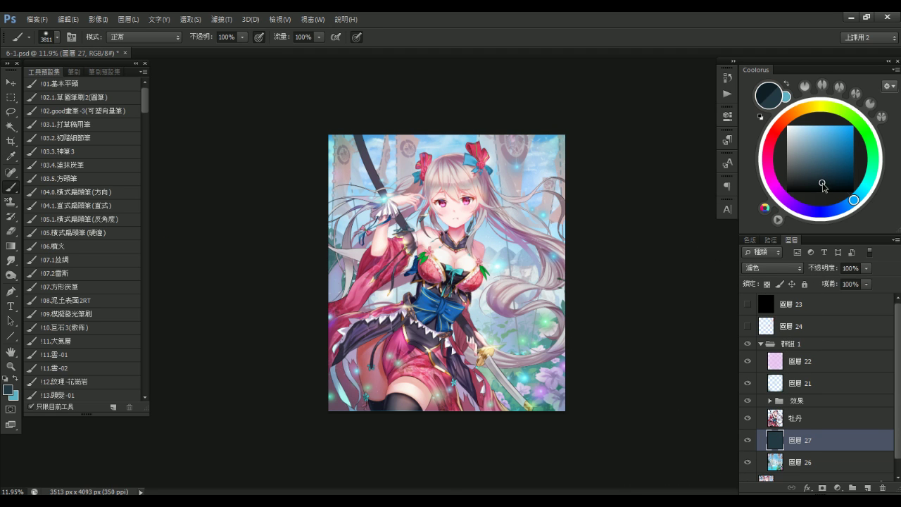
key("shift+BackSpace")
key("Return")
key("b")
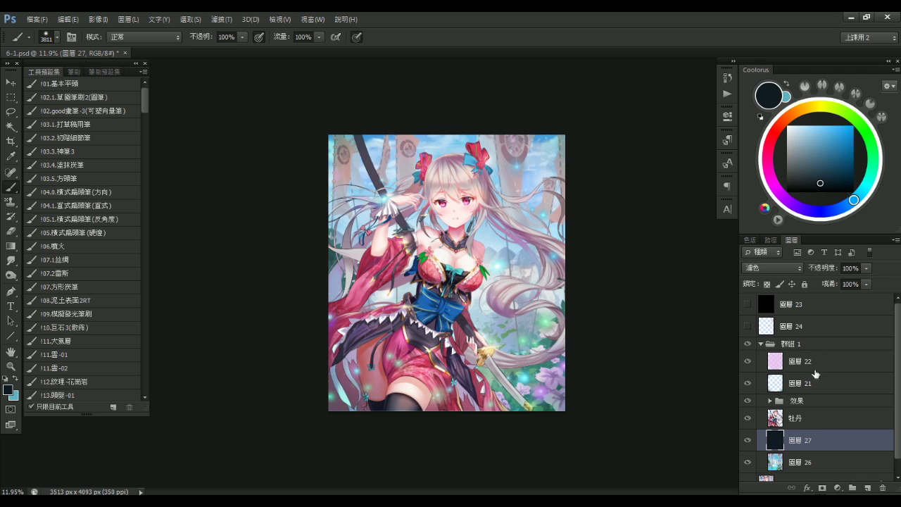
Toggle the visibility of 圖層 27 and of the whole 群組 1 to compare the picture before and after the changes
left_click(748, 442)
left_click(748, 442)
left_click(748, 442)
left_click(748, 442)
left_click(616, 346, "ctrl+alt")
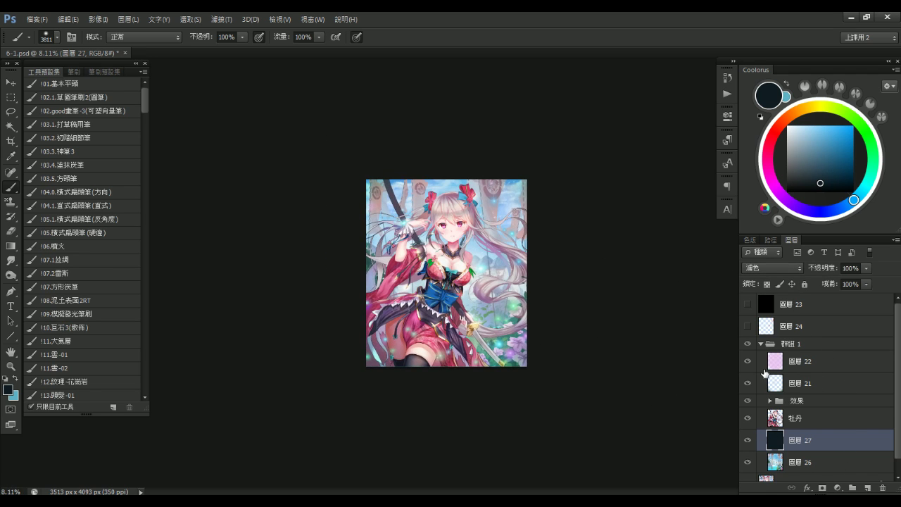
left_click(747, 344)
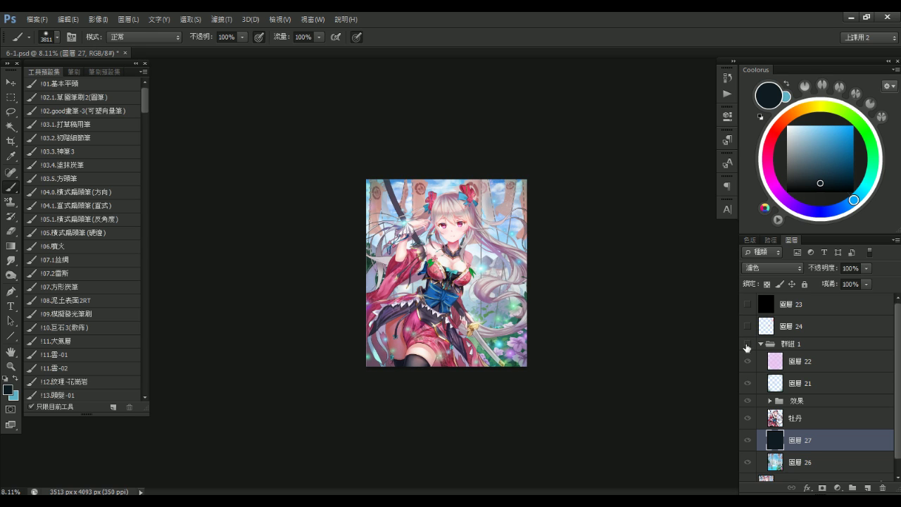
left_click(747, 345)
left_click(747, 345)
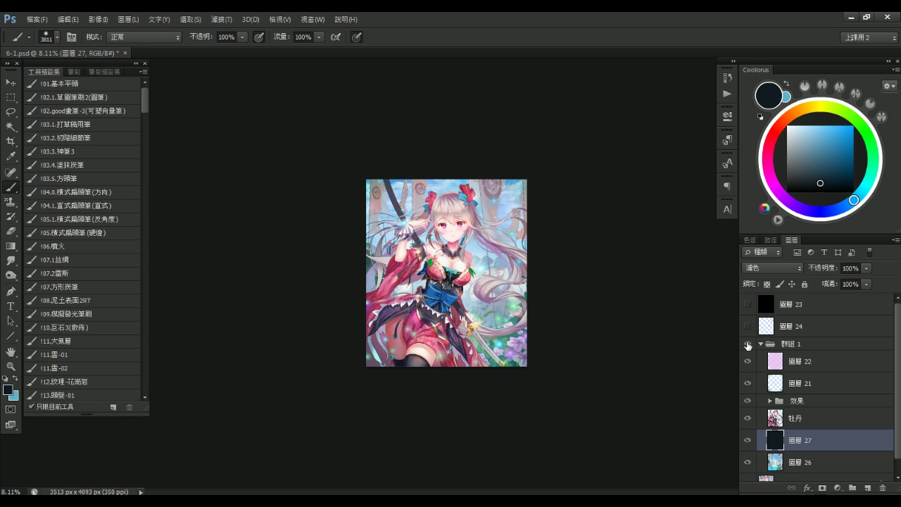
Raise the contrast of the 牡丹 character layer with Curves, lifting the highlights and lowering shadow input 69 to output 59
left_click(794, 420)
key("ctrl+plus")
key("ctrl+plus")
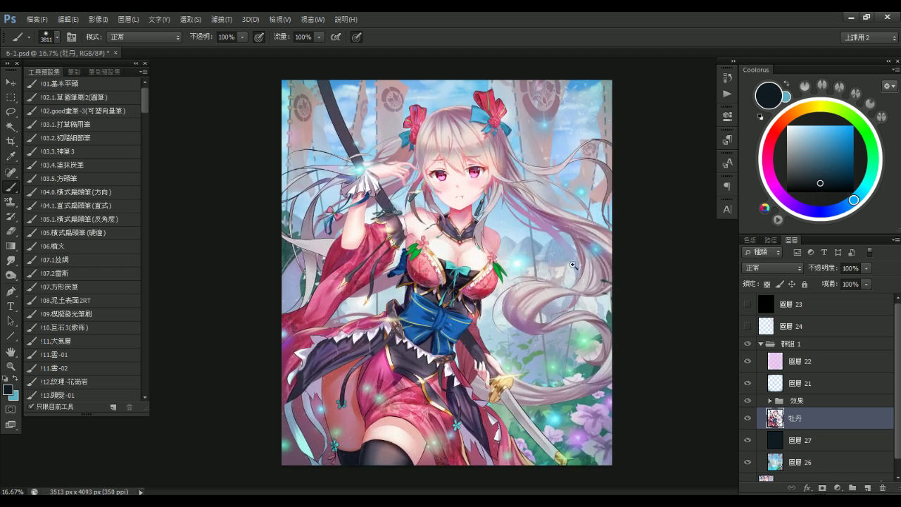
scroll(603, 368, "down", 2)
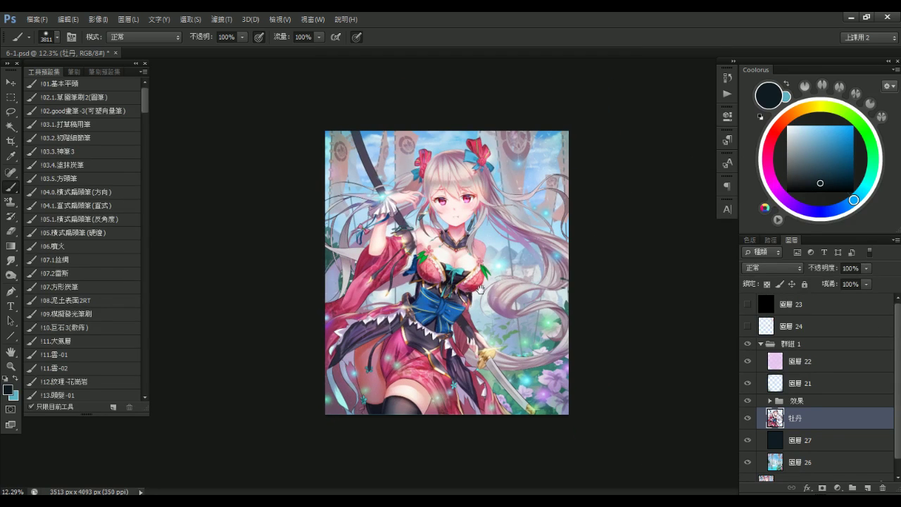
key("ctrl+m")
left_click_drag(643, 218, 653, 211)
mouse_move(699, 169)
left_mouse_down()
mouse_move(694, 155)
mouse_move(698, 162)
left_mouse_up()
left_click(653, 213)
left_click_drag(649, 214, 653, 209)
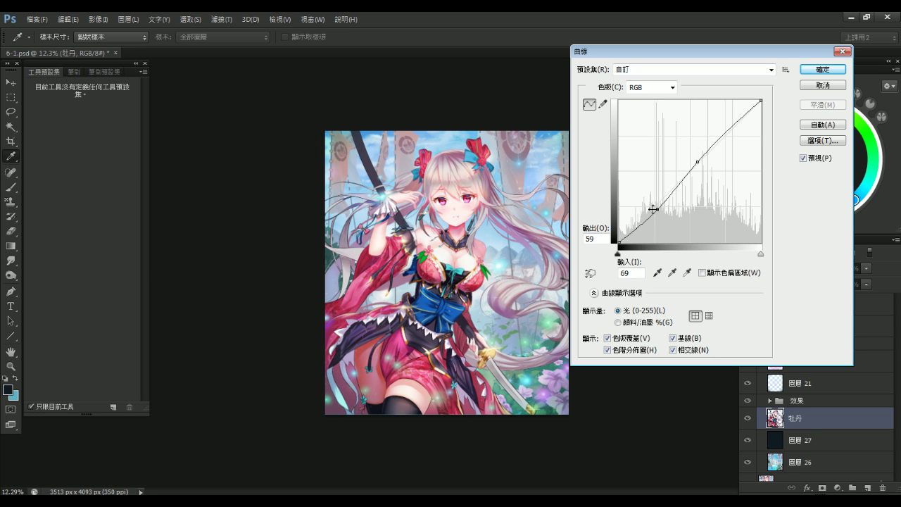
left_click(816, 85)
Compare 圖層 27 on and off and fade out its fill over the lower part of the picture with large soft strokes
left_click(770, 440)
left_click(749, 442)
left_click(747, 443)
left_click(748, 443)
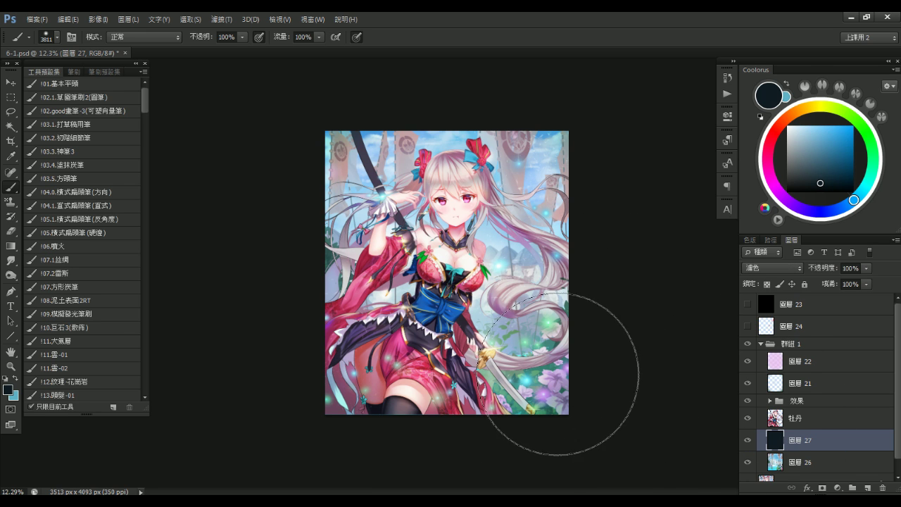
left_click_drag(566, 394, 485, 431)
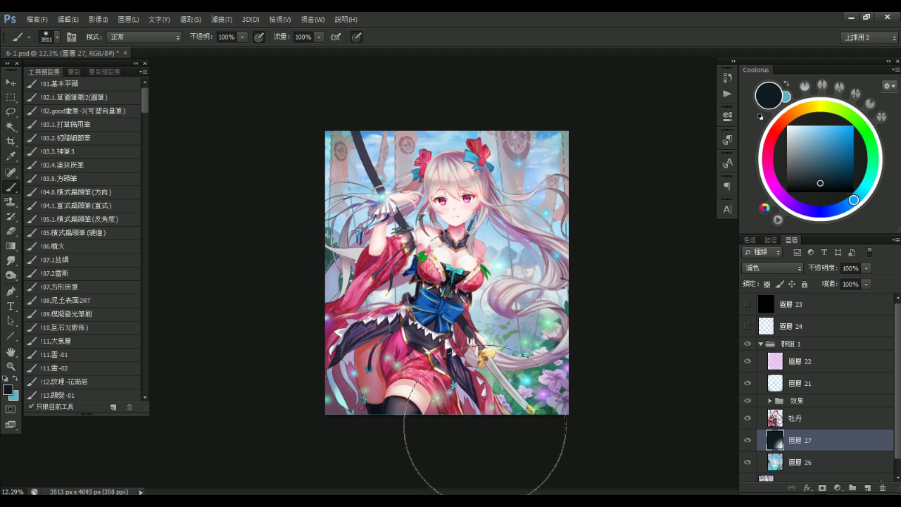
mouse_move(359, 357)
left_mouse_down()
mouse_move(519, 402)
mouse_move(639, 331)
left_mouse_up()
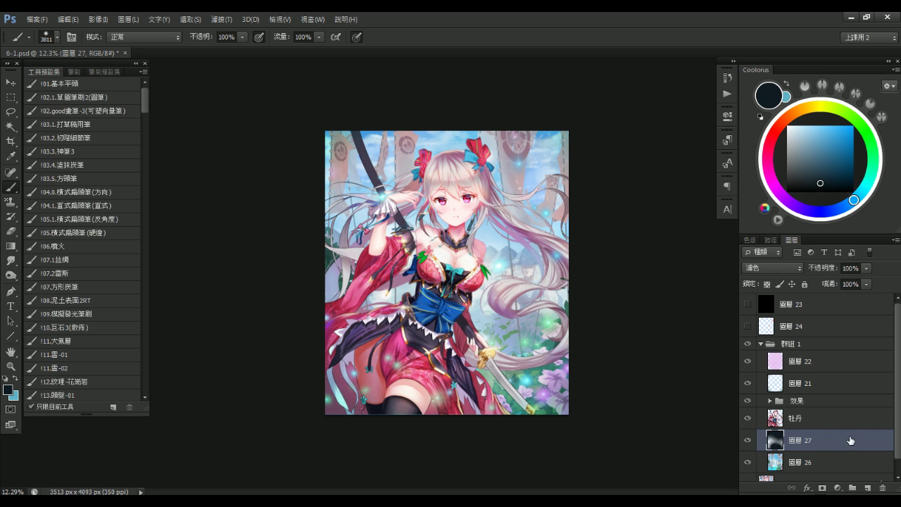
key("ctrl+minus")
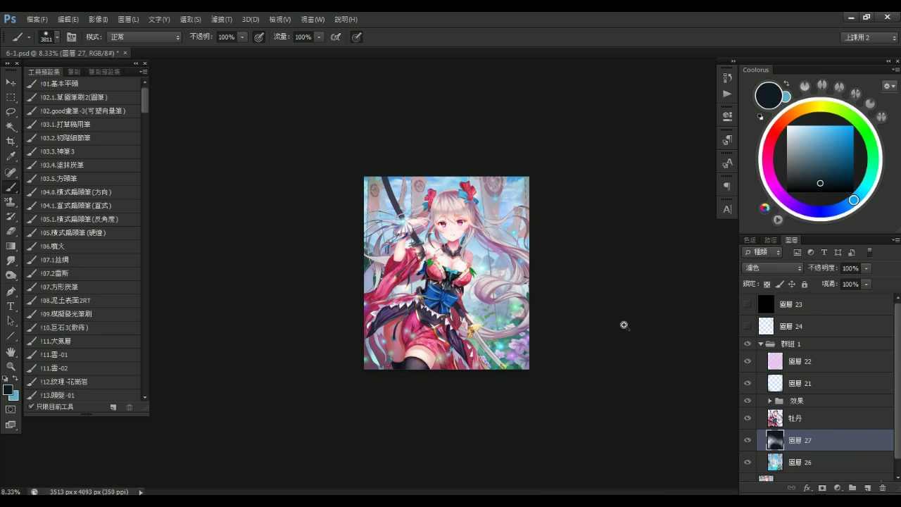
key("ctrl+plus")
key("ctrl+plus")
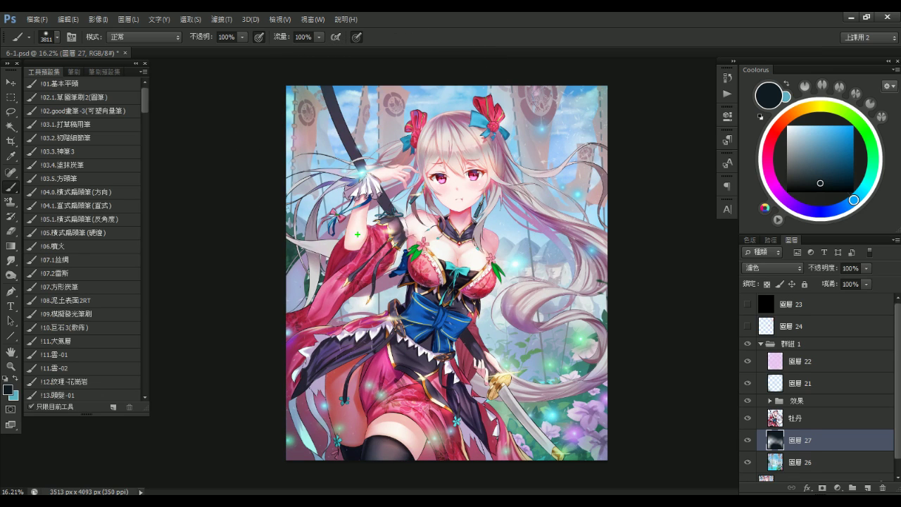
mouse_move(336, 256)
left_mouse_down()
mouse_move(433, 116)
mouse_move(346, 244)
left_mouse_up()
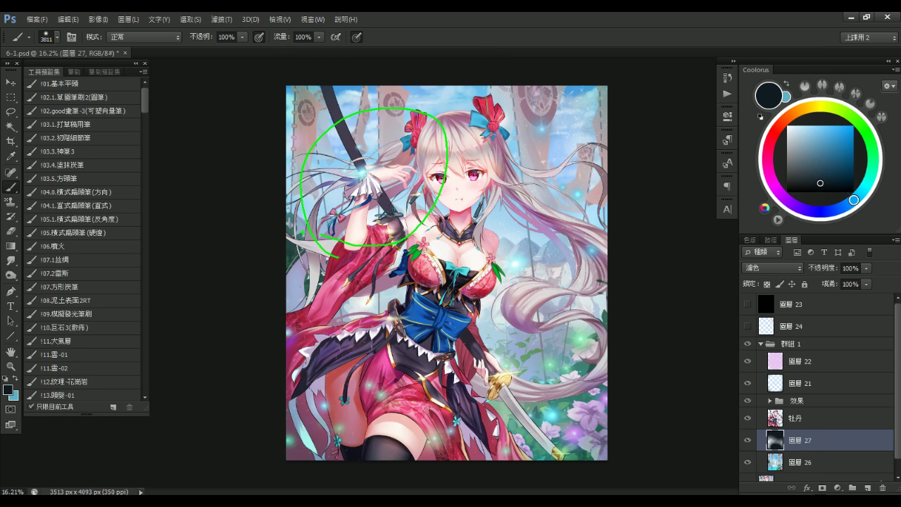
mouse_move(542, 300)
left_mouse_down()
mouse_move(584, 151)
mouse_move(591, 321)
left_mouse_up()
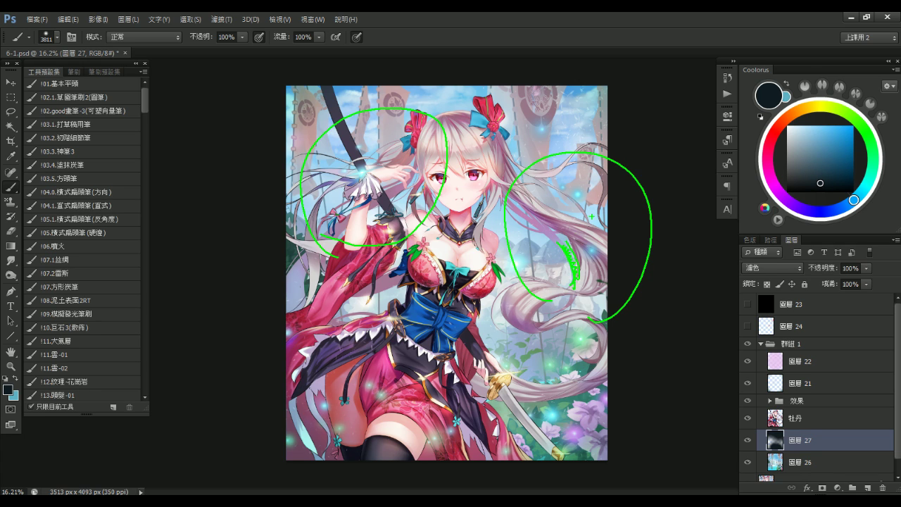
key("Escape")
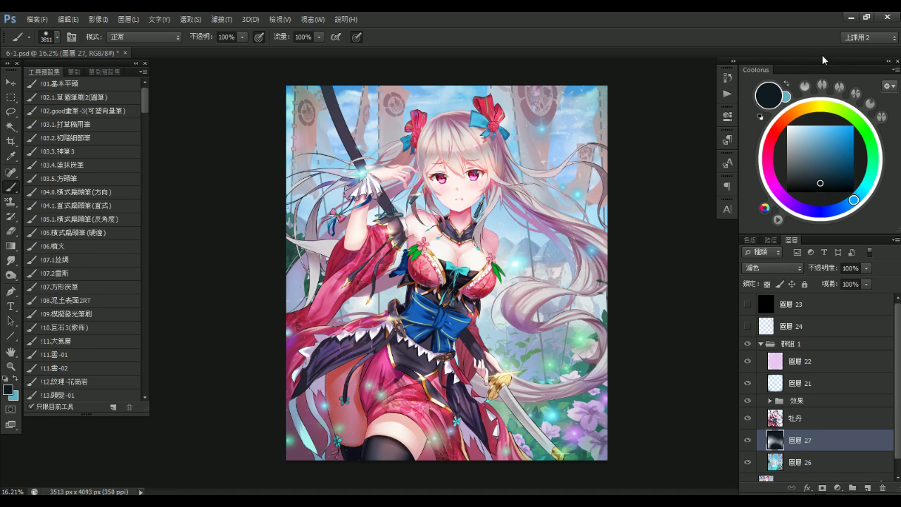
Switch to the desktop and select the LOC_logo.png file
left_click(851, 18)
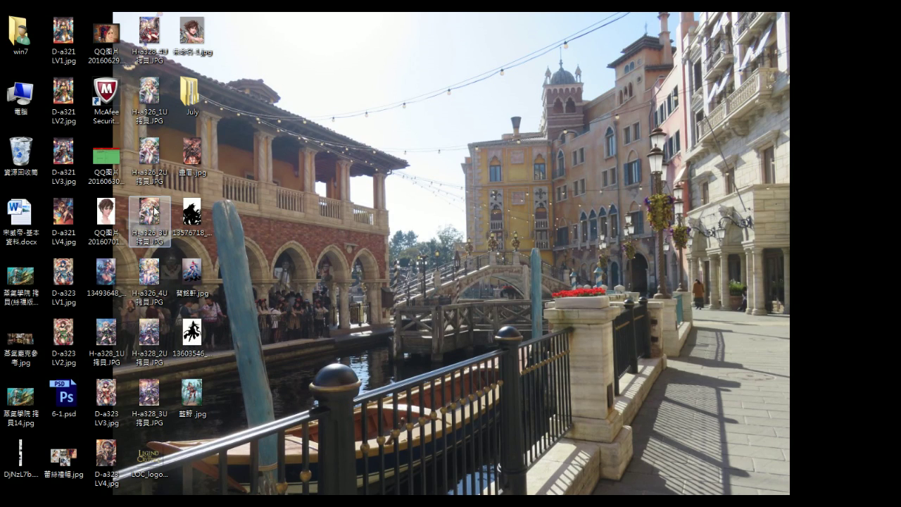
left_click(166, 472)
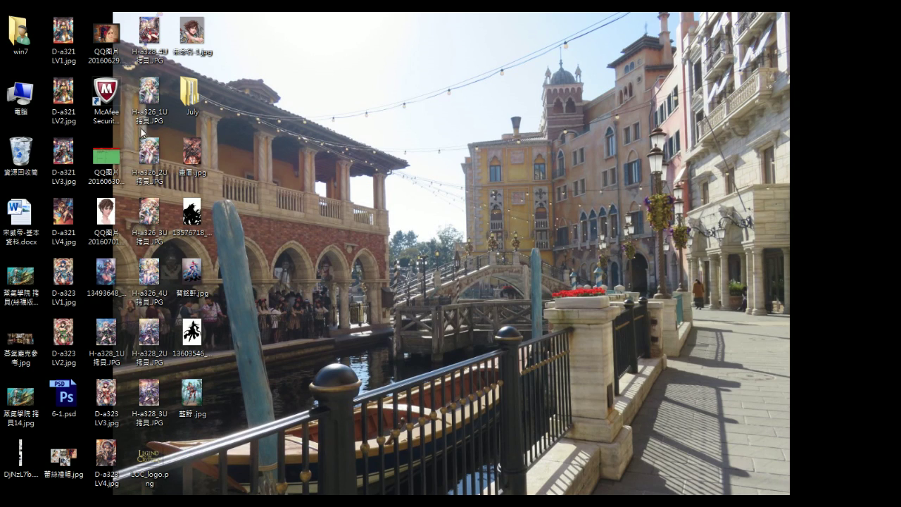
Open the H-a328_4U 拷貝.JPG illustration, examine how the character separates from the background up close, and close the viewer
double_click(145, 41)
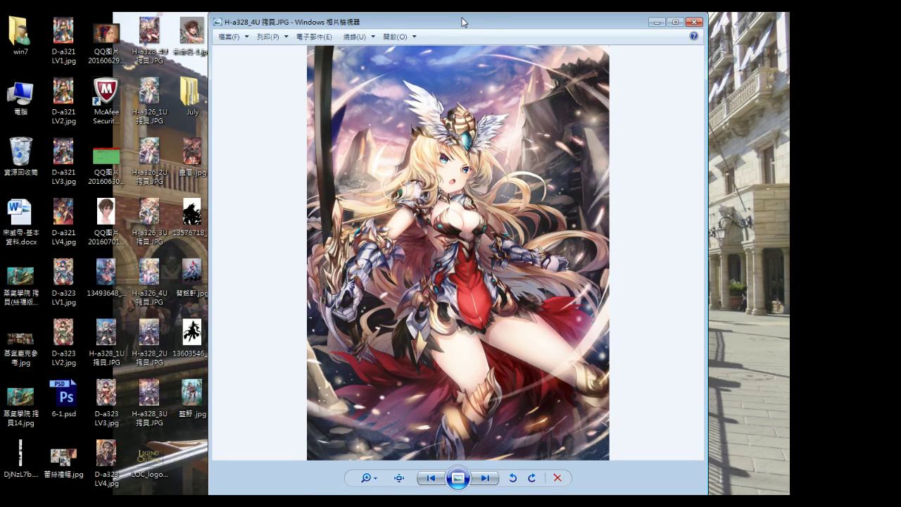
double_click(462, 22)
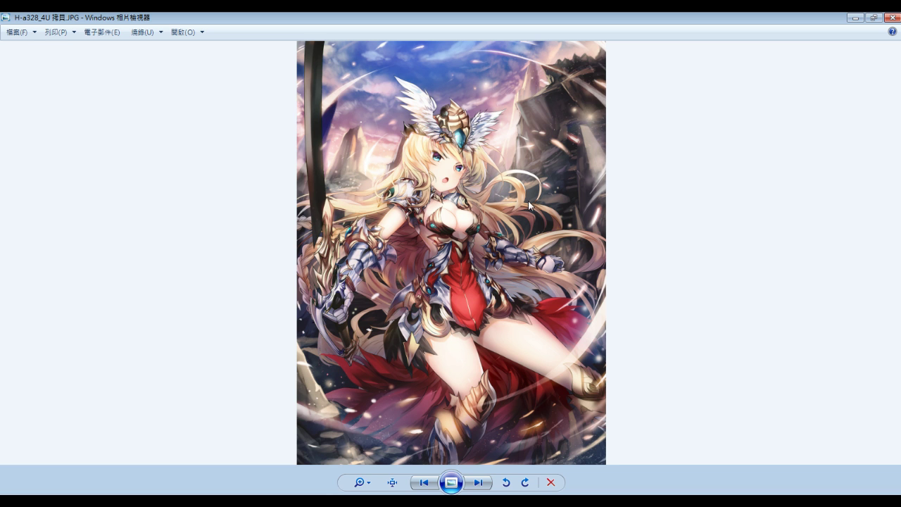
scroll(548, 209, "up", 2)
scroll(441, 167, "down", 2)
scroll(512, 220, "up", 1)
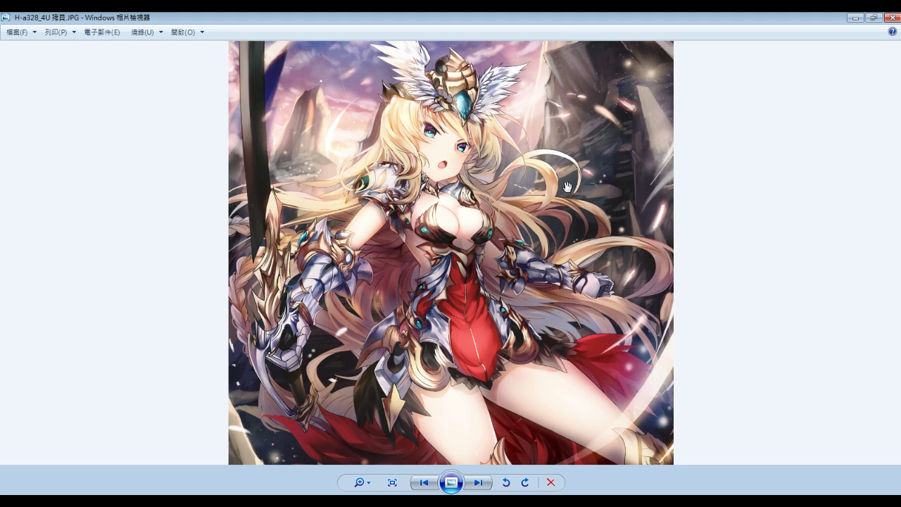
scroll(384, 144, "down", 1)
scroll(395, 150, "up", 1)
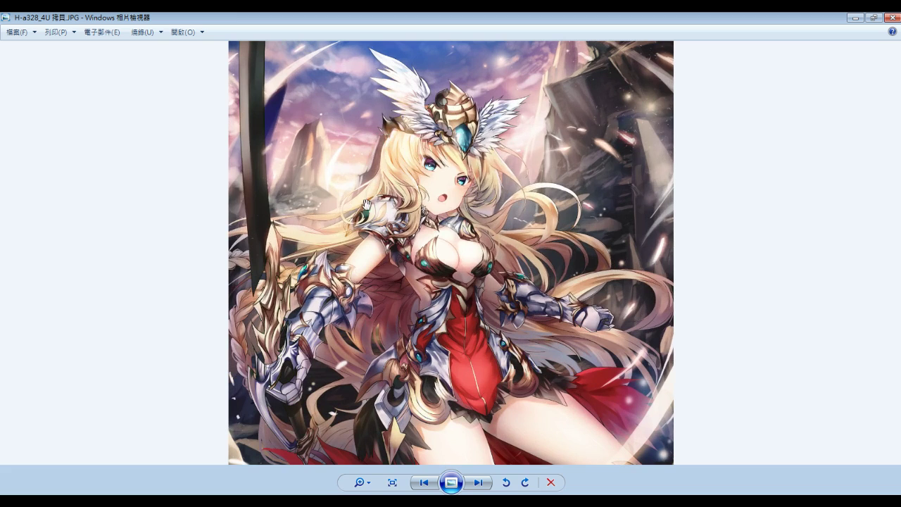
scroll(370, 204, "up", 1)
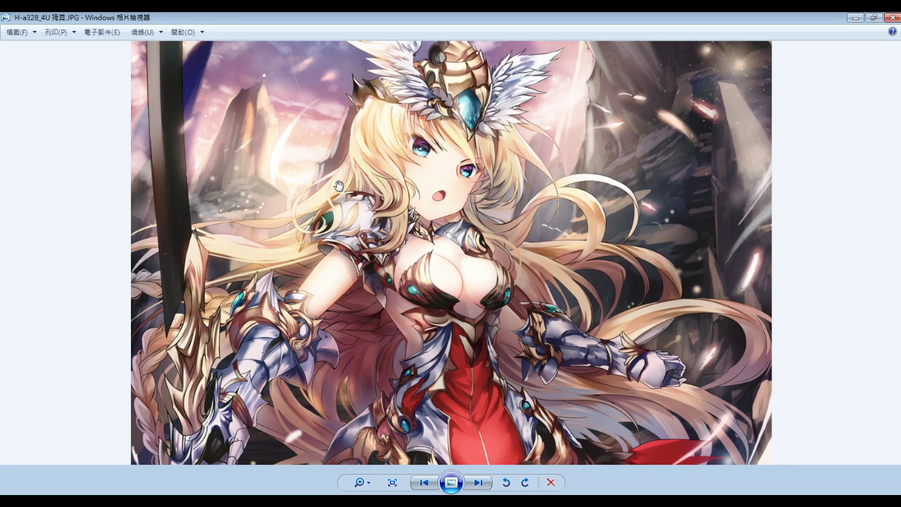
scroll(333, 193, "down", 1)
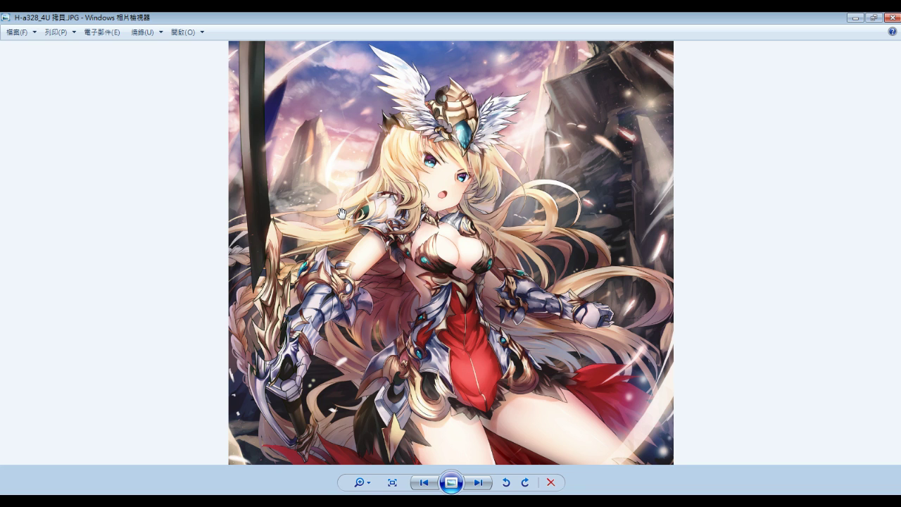
scroll(341, 213, "down", 2)
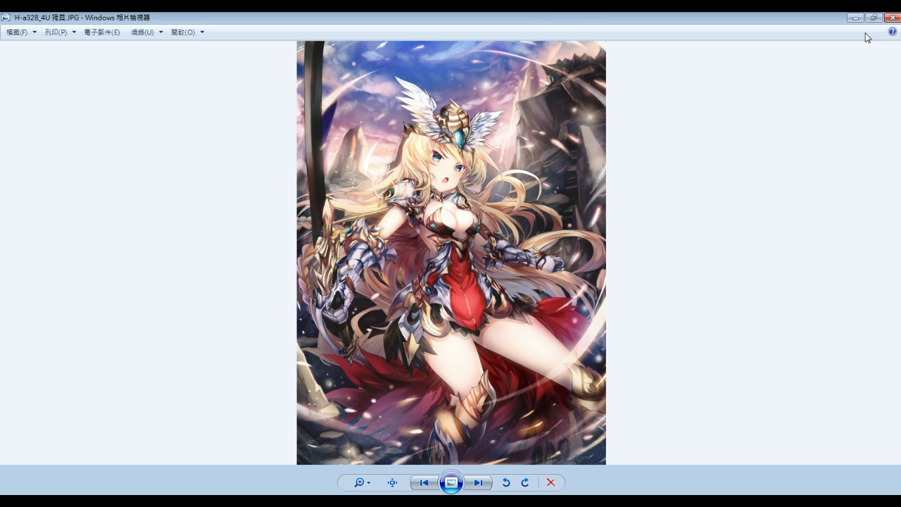
left_click(891, 17)
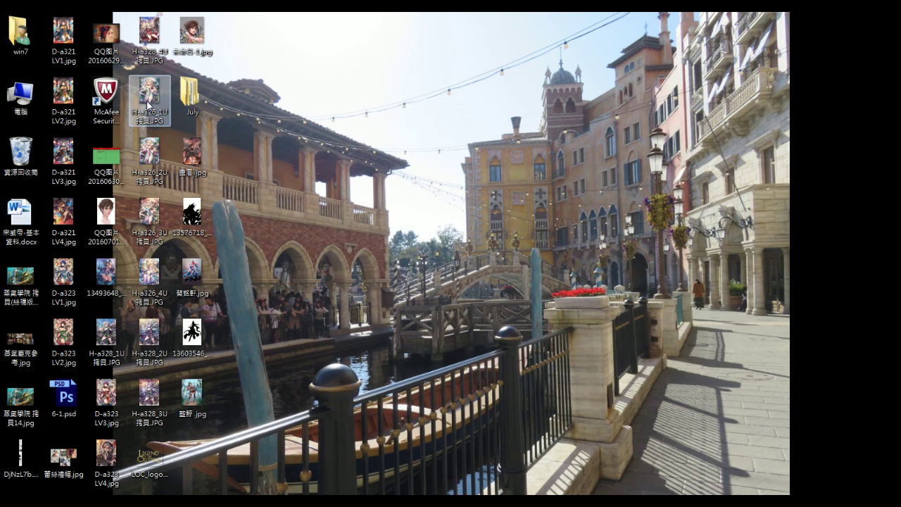
View the H-a326 illustrations from H-a326_1U 拷貝.JPG through H-a326_3U 拷貝.JPG and close the viewer
double_click(148, 106)
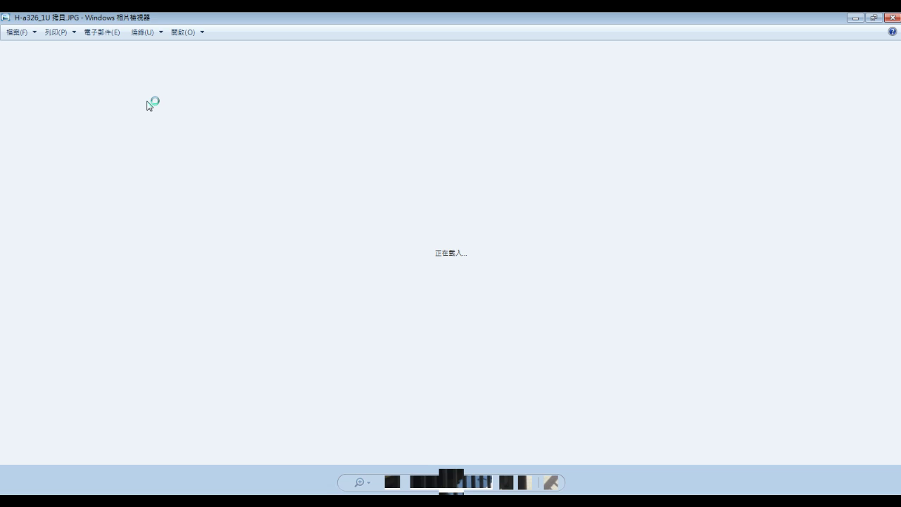
key("Right")
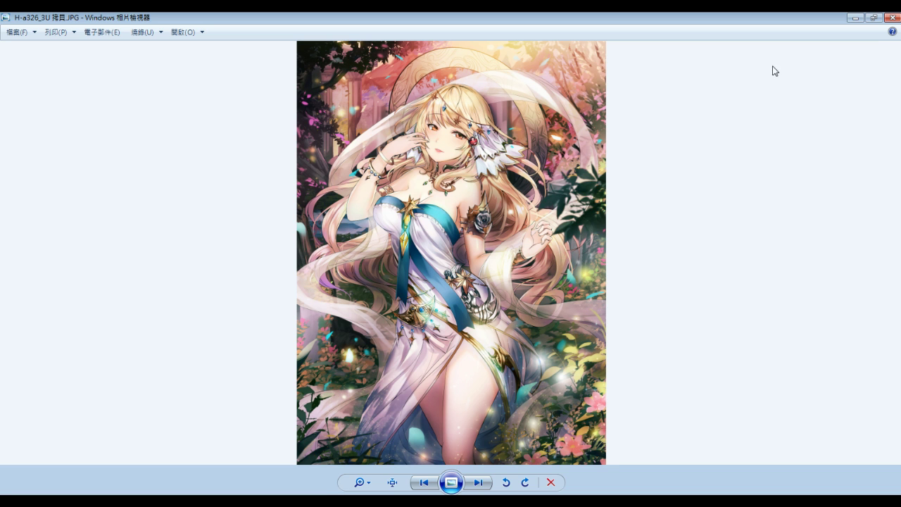
left_click(892, 18)
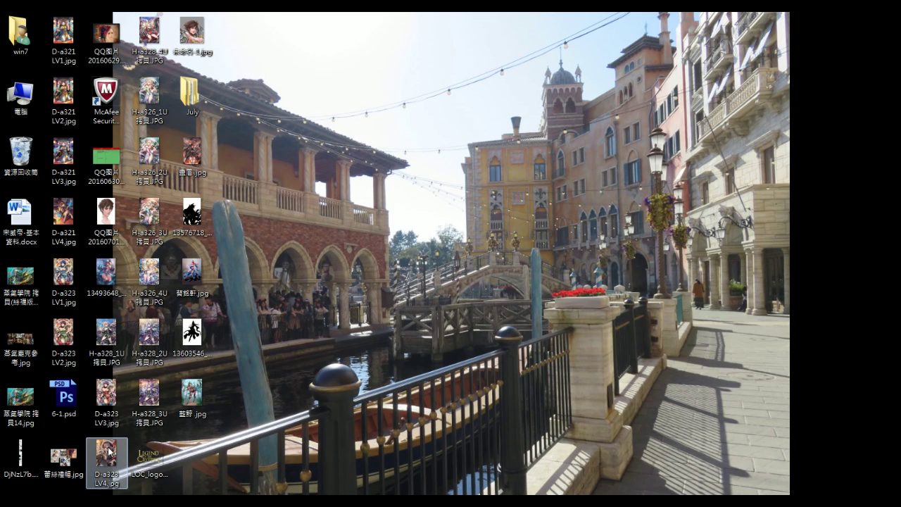
Open the D-a323 LV4.jpg illustration and examine the lighting on the character and background up close
mouse_move(110, 451)
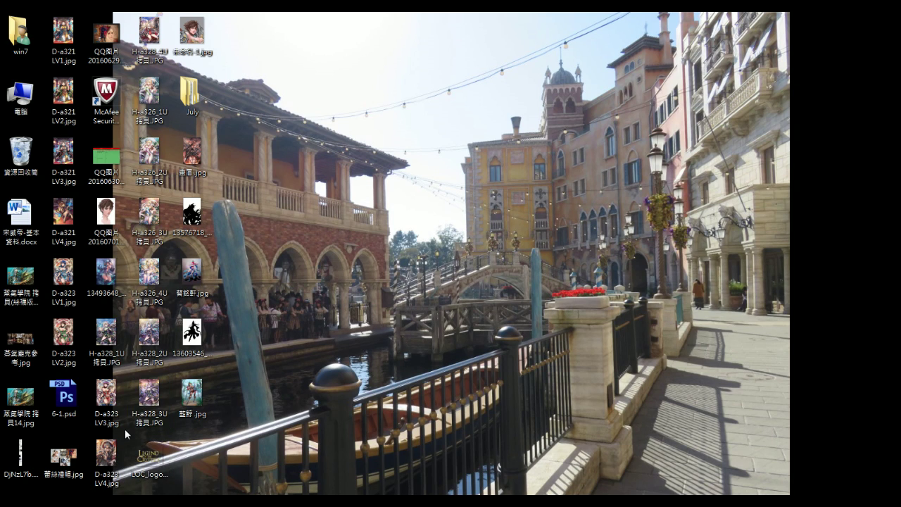
left_click(116, 447)
double_click(117, 451)
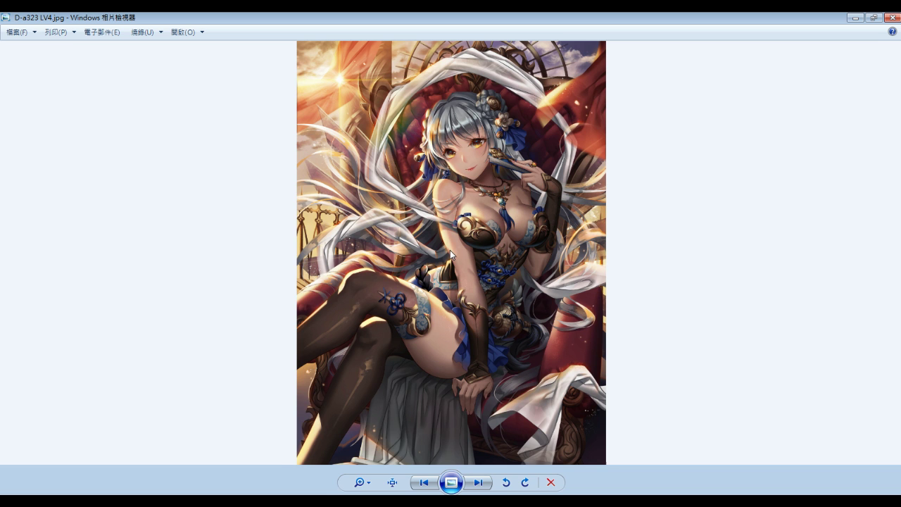
scroll(450, 252, "up", 1)
scroll(457, 242, "up", 1)
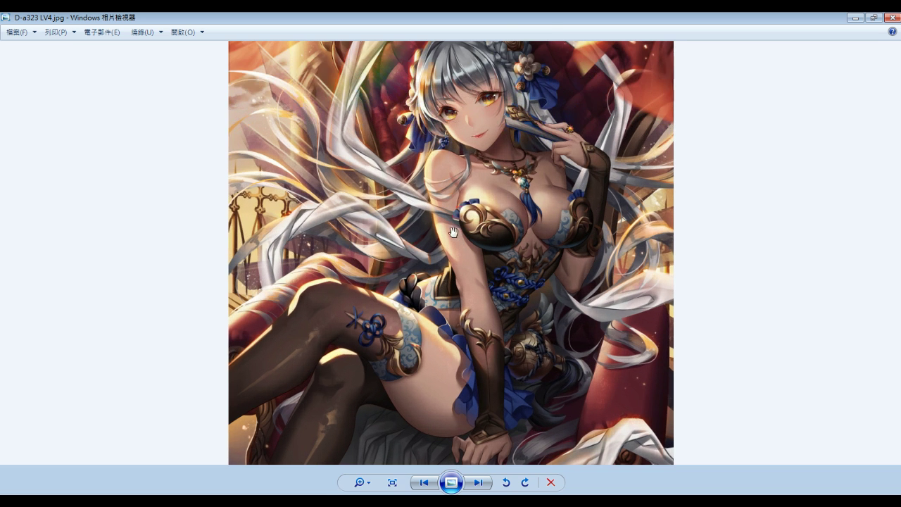
scroll(370, 224, "down", 2)
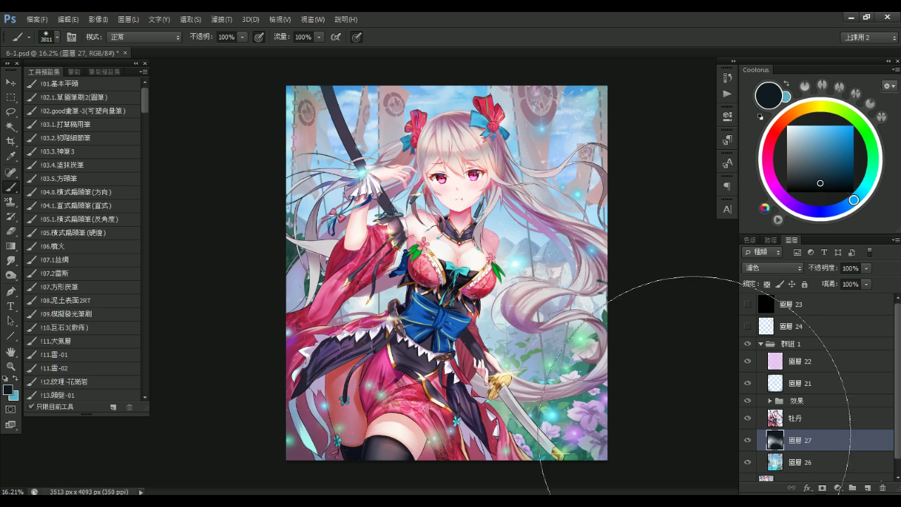
Toggle the visibility of 圖層 27 to compare the picture with and without it
scroll(783, 420, "down", 1)
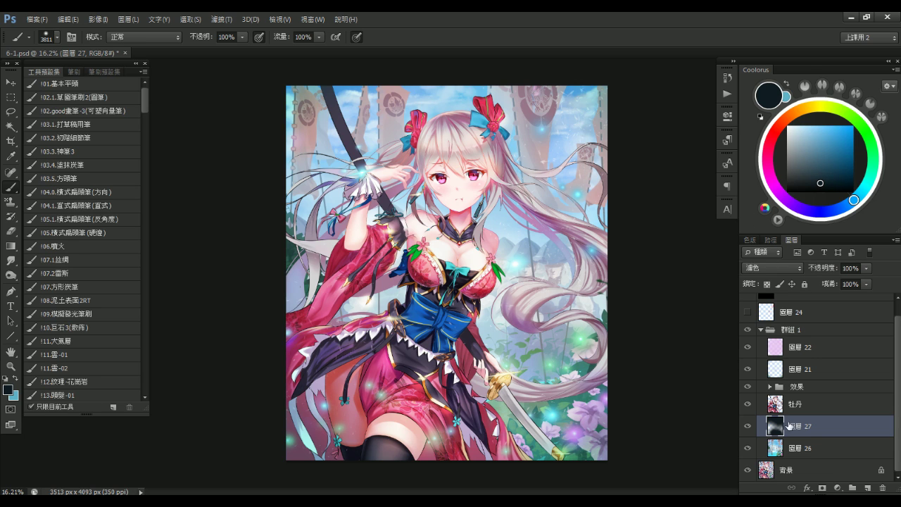
key("ctrl+minus")
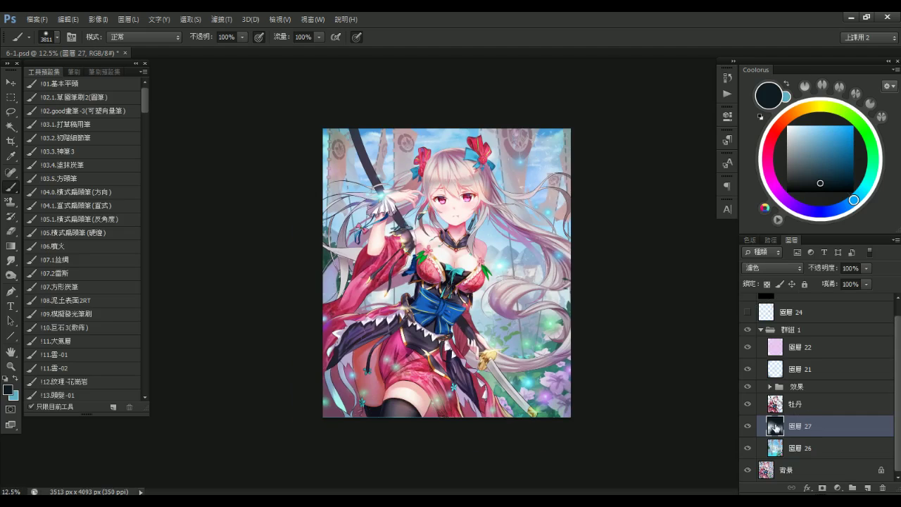
left_click(748, 426)
left_click(748, 426)
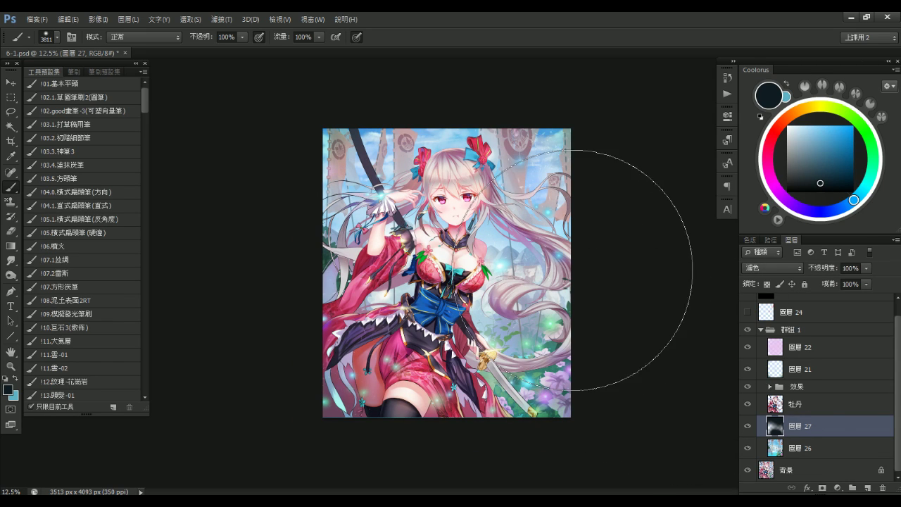
Create a new layer 圖層 28 in 色彩增值 mode above 圖層 27 and fill it with a light grey-blue
key("ctrl+shift+n")
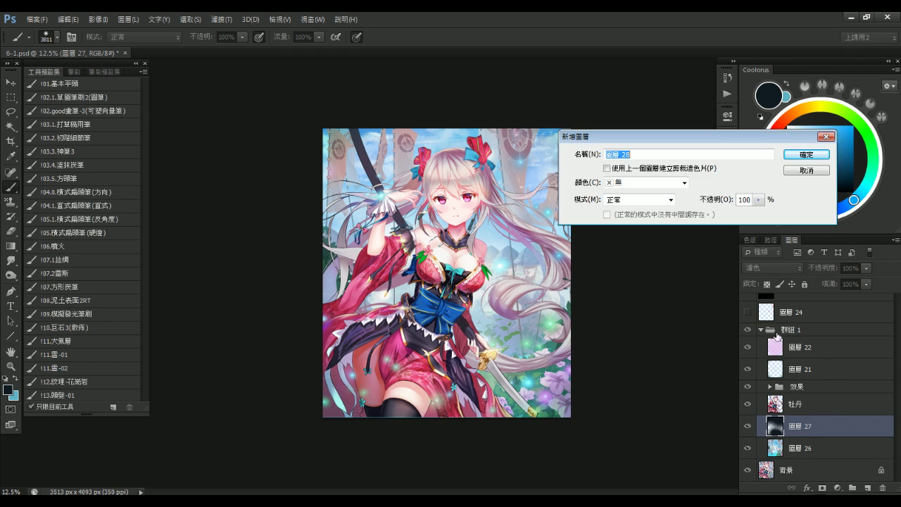
left_click(633, 202)
left_click(630, 248)
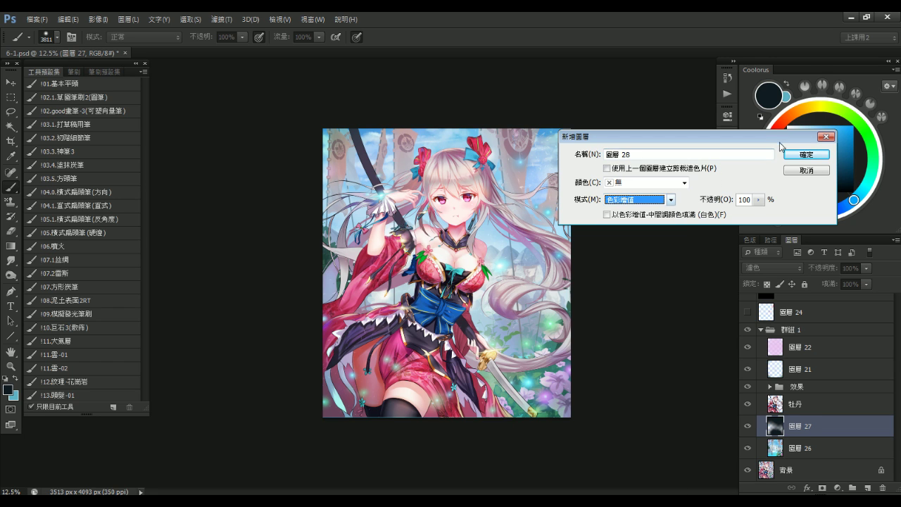
left_click(804, 154)
left_click(797, 142)
key("shift+F5")
key("Return")
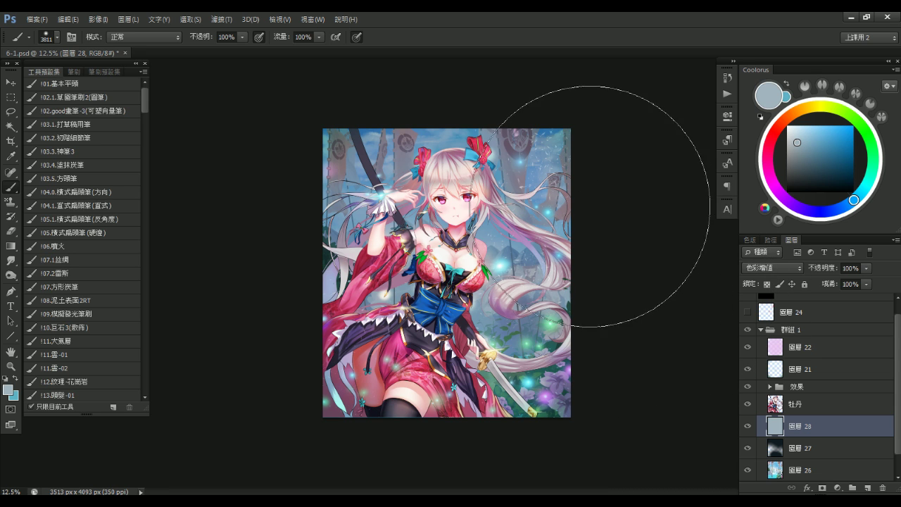
Lighten parts of the 圖層 28 fill behind the character with large soft strokes, comparing the layer on and off
scroll(582, 222, "up", 2)
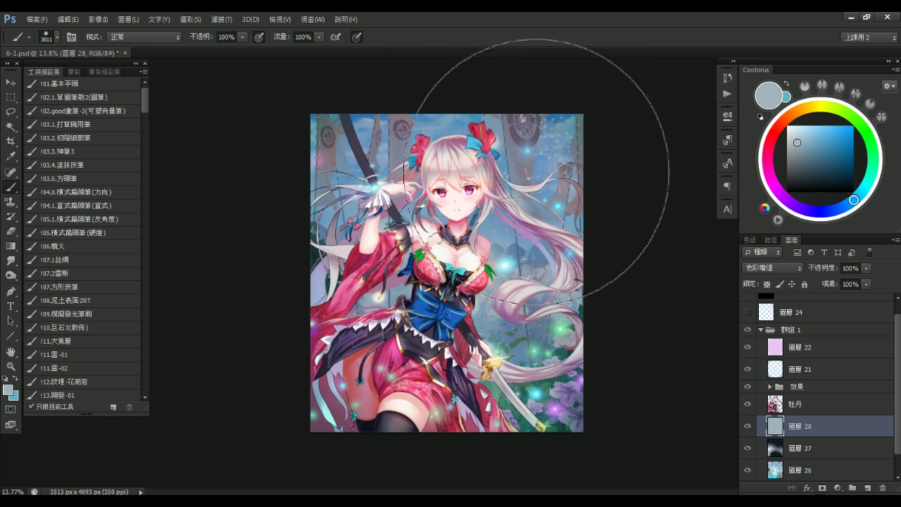
scroll(587, 194, "down", 3)
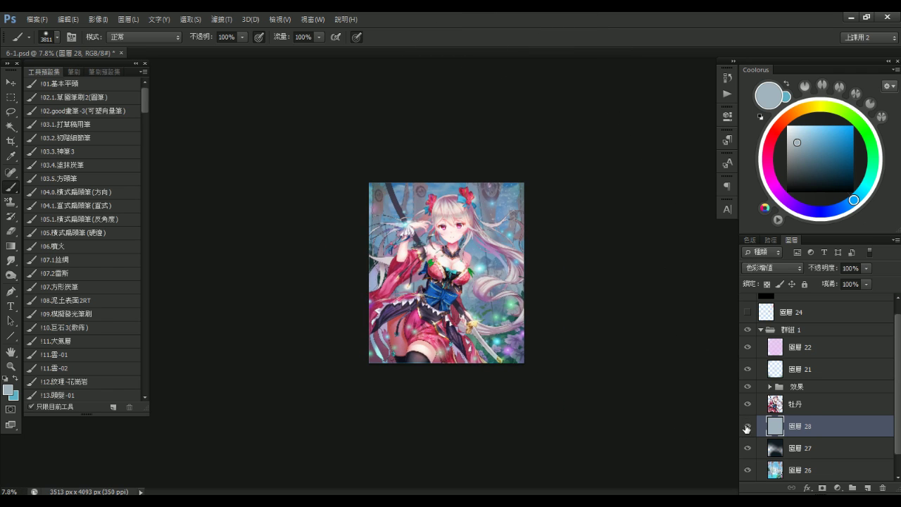
scroll(620, 272, "up", 2)
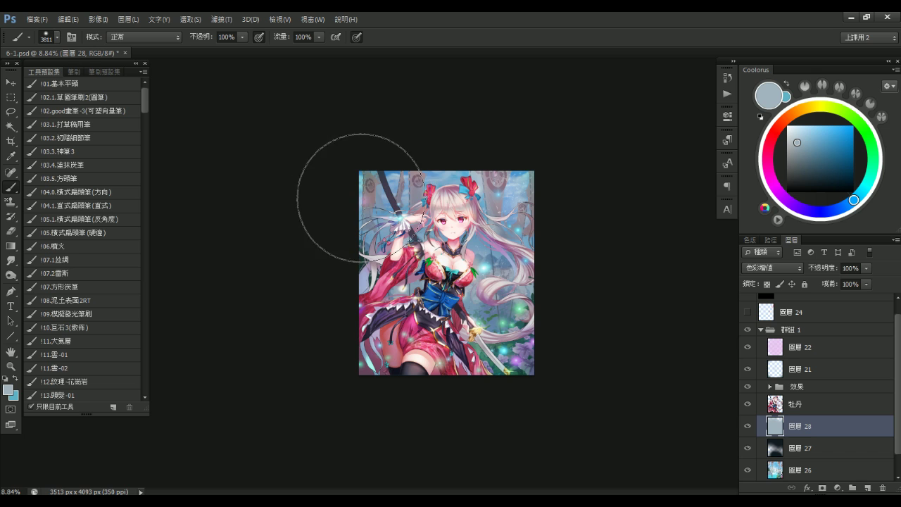
left_click_drag(486, 255, 496, 248)
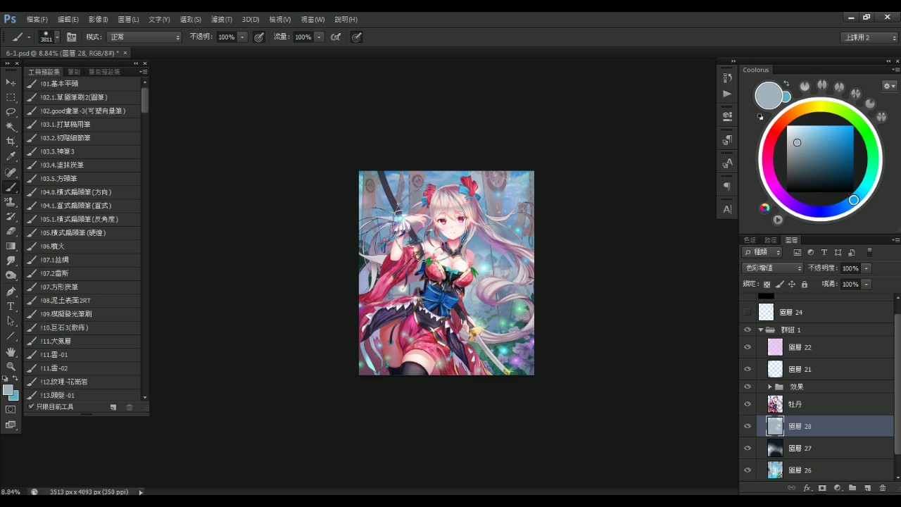
mouse_move(504, 233)
left_mouse_down()
mouse_move(504, 212)
mouse_move(535, 217)
left_mouse_up()
left_click(748, 426)
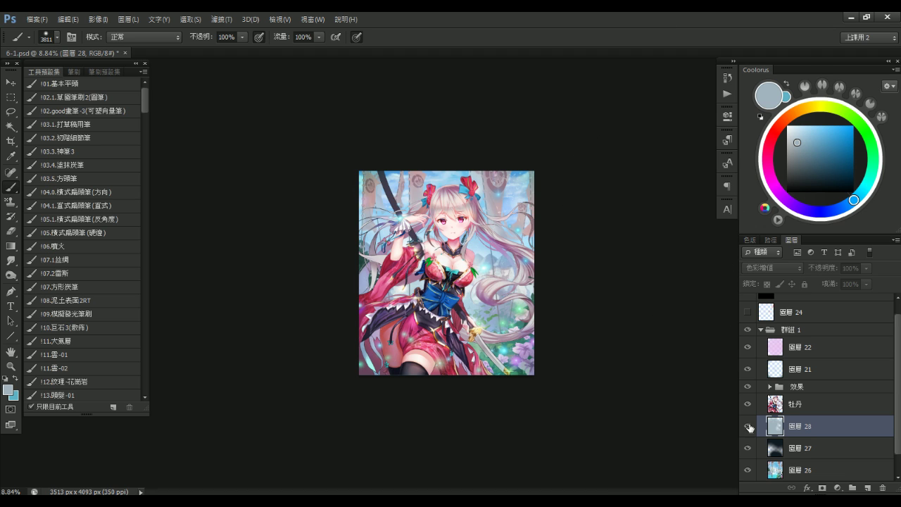
left_click(748, 426)
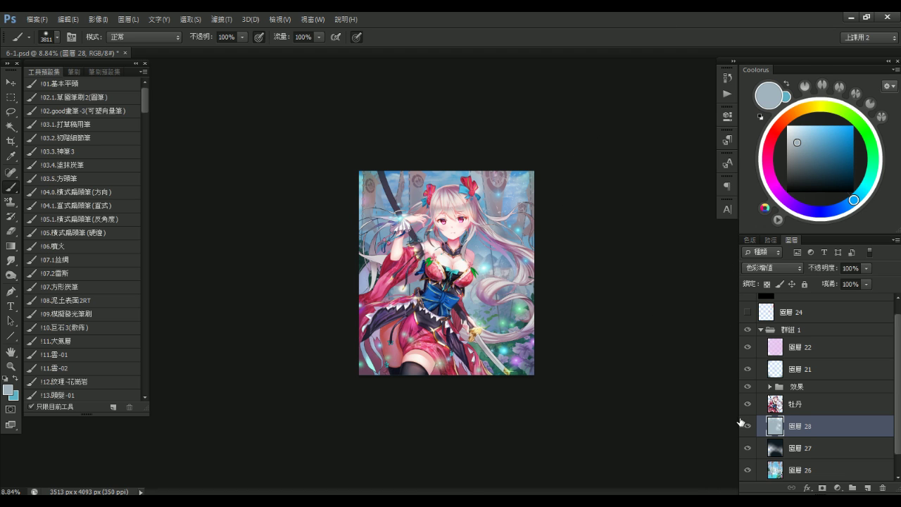
key("ctrl+0")
left_click_drag(593, 278, 583, 269)
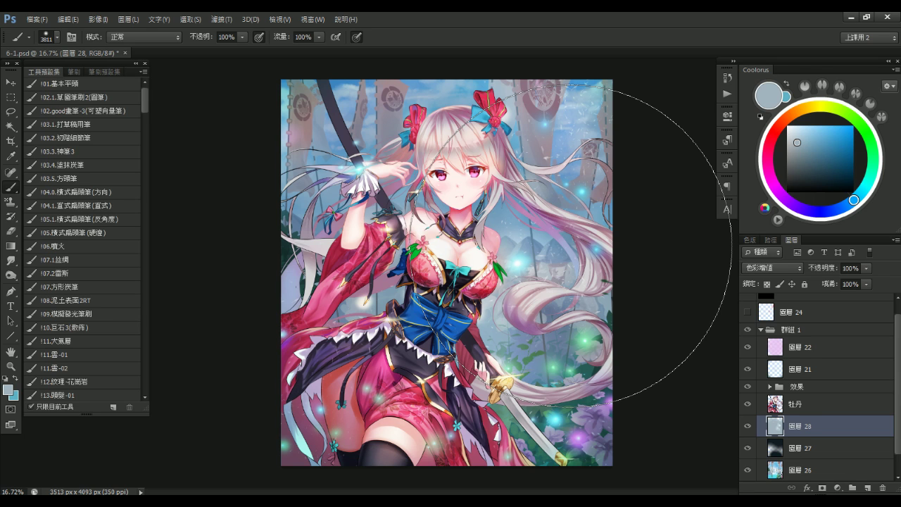
Darken the 牡丹 character layer with Curves, lowering the shadows and placing a point at input 103, output 94
left_click(809, 402)
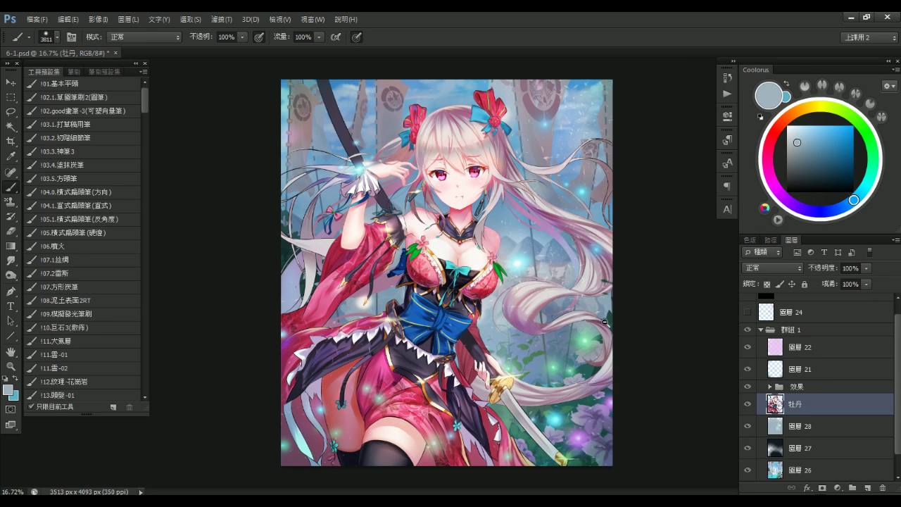
key("ctrl+minus")
left_click(747, 404)
left_click(748, 403)
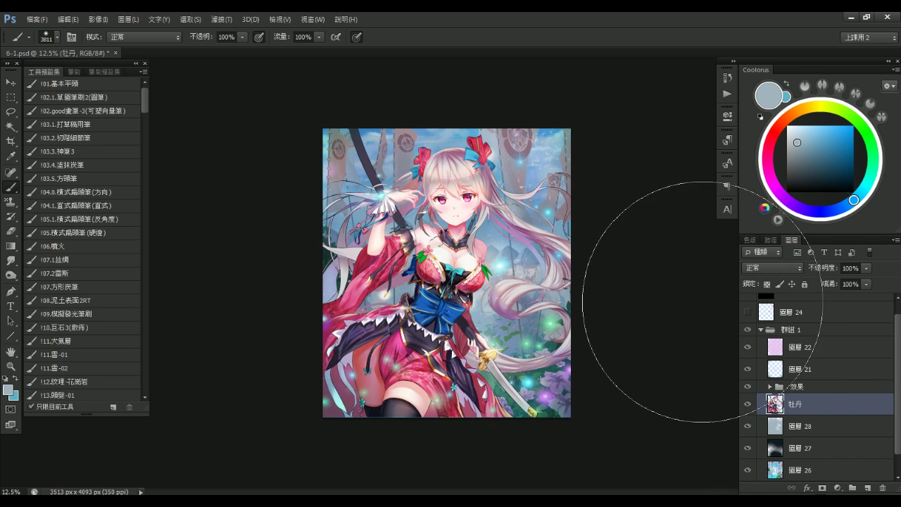
key("ctrl+m")
mouse_move(653, 208)
left_mouse_down()
mouse_move(663, 204)
mouse_move(657, 210)
left_mouse_up()
left_click(675, 188)
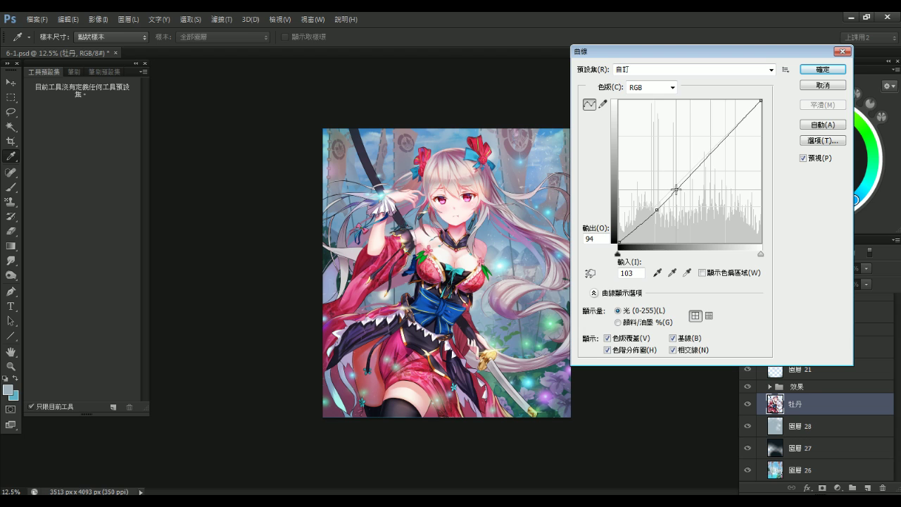
left_click(819, 70)
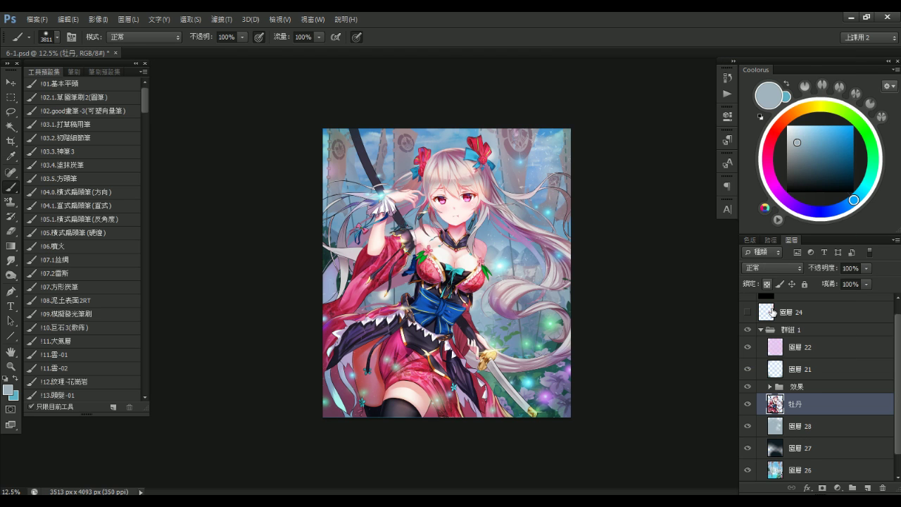
Collapse 群組 1 and toggle its visibility to compare the adjusted picture with the original
left_click(760, 329)
left_click(748, 344)
left_click(747, 343)
left_click(747, 344)
left_click(748, 342)
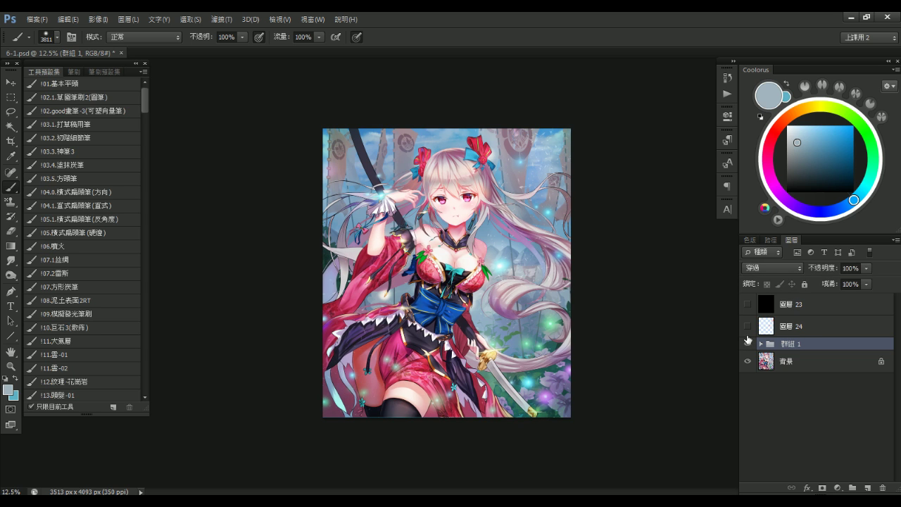
Expand 群組 1, hide 圖層 22 and 圖層 21, and select the 牡丹 layer
left_click(760, 344)
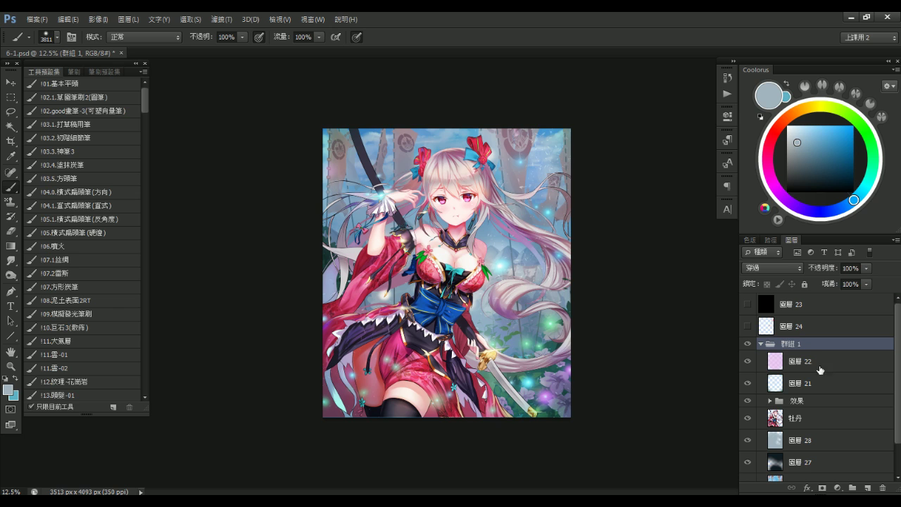
left_click(747, 361)
left_click(748, 383)
left_click(799, 417)
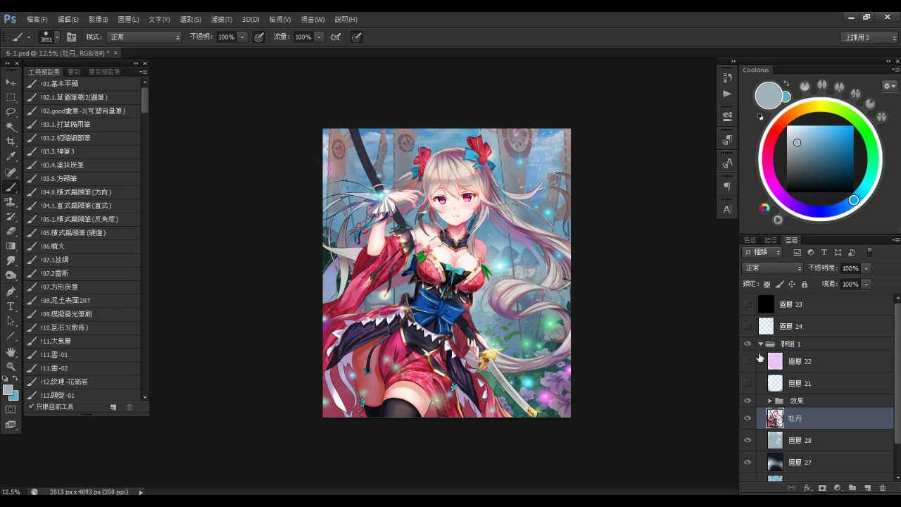
Show and select the annotation layer 圖層 24, and set pure red with the !03.1.打草稿用筆 brush
key("ctrl+space")
left_click(505, 245)
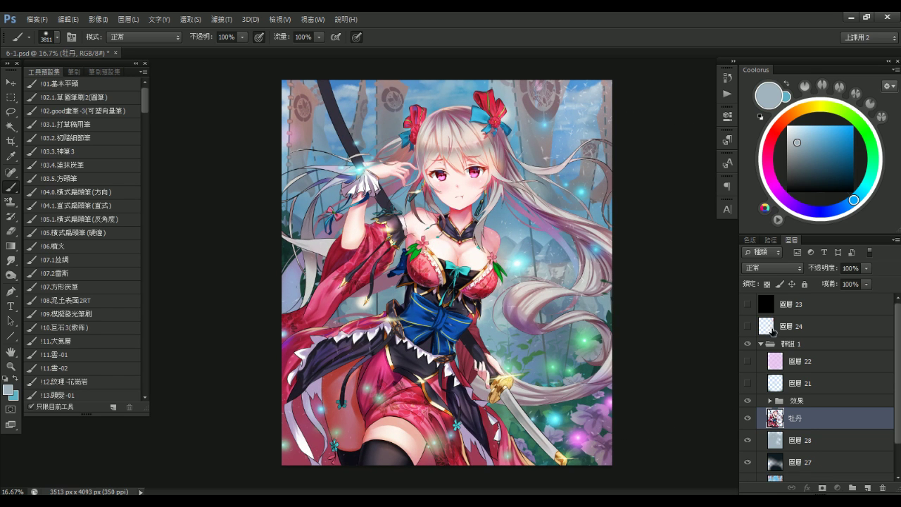
left_click(771, 326)
left_click(747, 325)
left_click(773, 134)
left_click(853, 125)
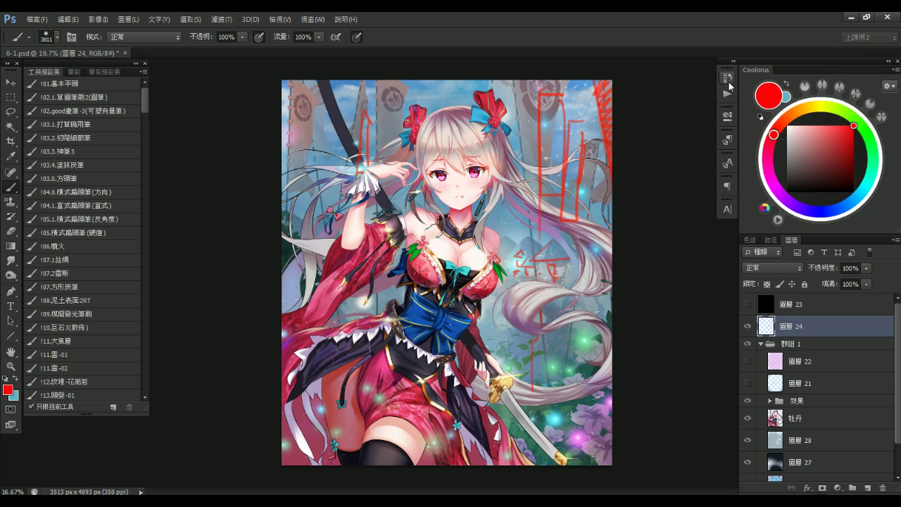
left_click(97, 124)
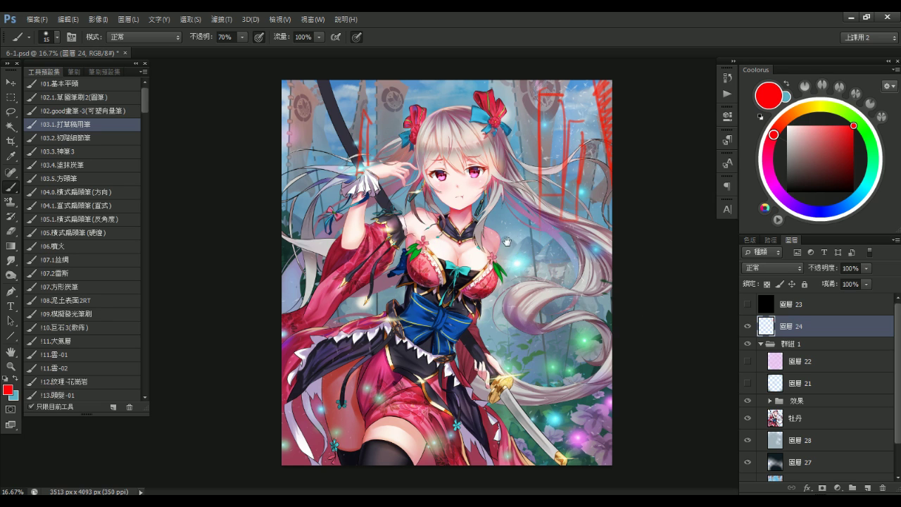
Sketch red guide strokes at the character's waist and a slanted line across the hips on 圖層 24
left_click_drag(456, 223, 486, 224)
mouse_move(410, 315)
left_mouse_down()
mouse_move(439, 284)
mouse_move(406, 284)
left_mouse_up()
key("bracketleft")
key("ctrl+alt+z")
key("ctrl+alt+z")
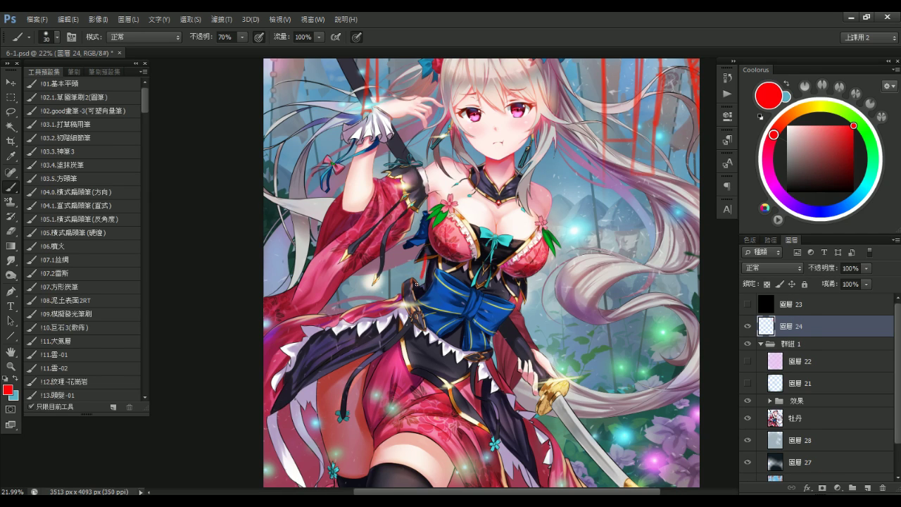
left_click_drag(404, 290, 323, 334)
key("ctrl+minus")
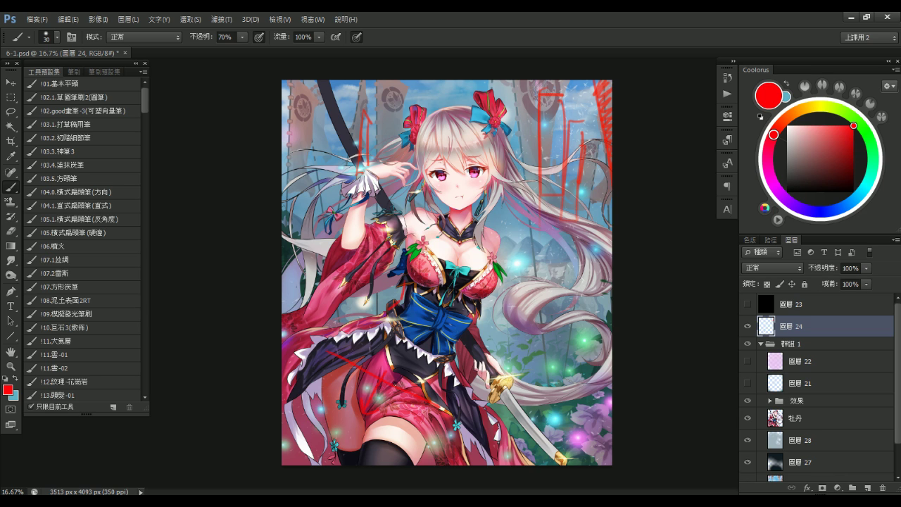
Undo the red hip line and redraw it in bright green with an arrow pointing toward the thighs
key("ctrl+z")
left_click(872, 153)
key("ctrl+z")
left_click_drag(329, 351, 407, 387)
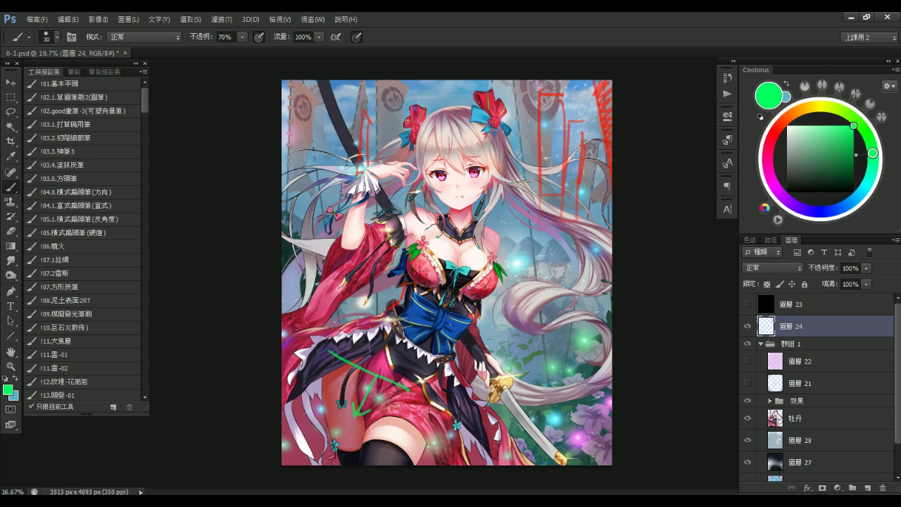
Undo the green hip line and arrow, and sketch green curves along the waist, hips and skirt edges
key("ctrl+alt+z")
key("ctrl+alt+z")
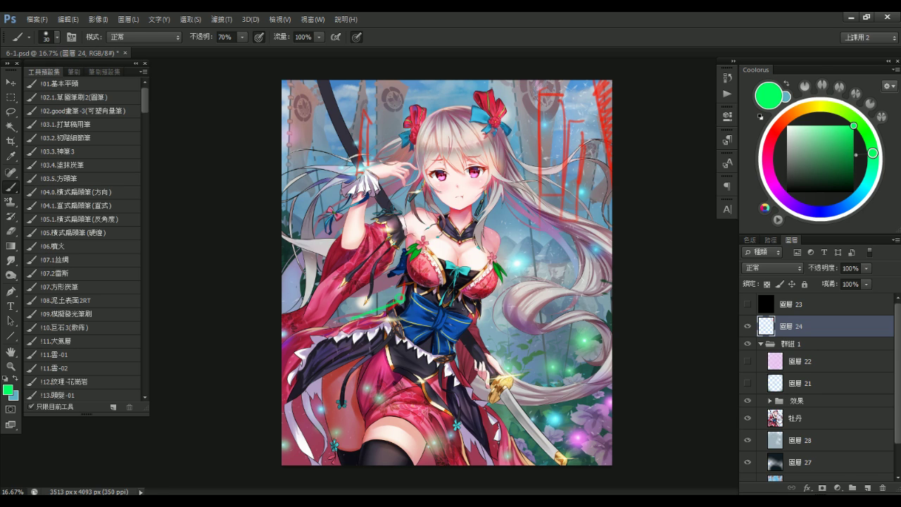
left_click_drag(364, 331, 454, 384)
left_click_drag(301, 388, 351, 322)
left_click_drag(450, 373, 427, 451)
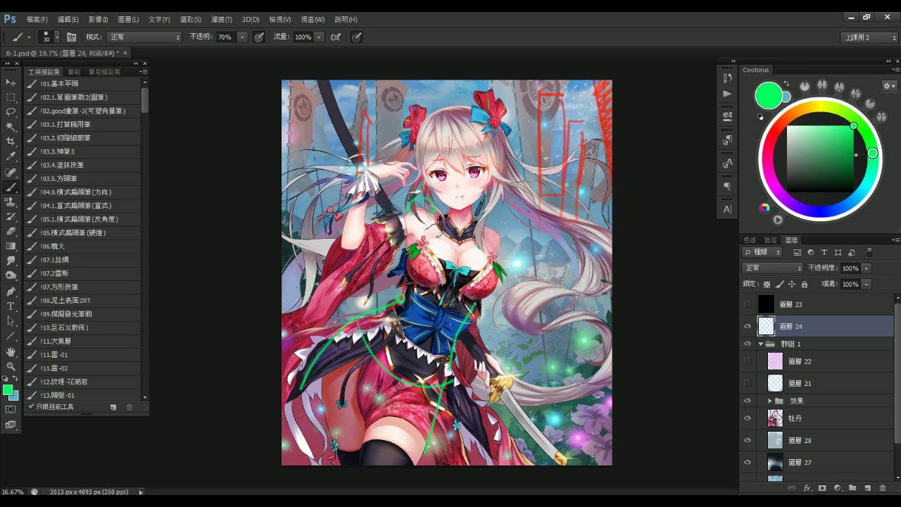
Undo the green guide curves, hide 圖層 24 and select the 牡丹 character layer
key("ctrl+alt+z")
key("ctrl+alt+z")
key("ctrl+alt+z")
key("ctrl+alt+z")
key("ctrl+alt+z")
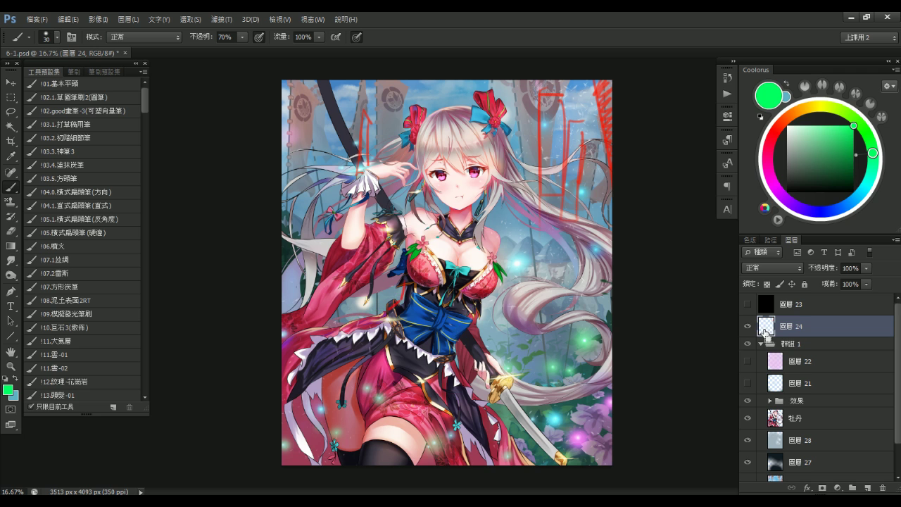
left_click(751, 326)
left_click(803, 416)
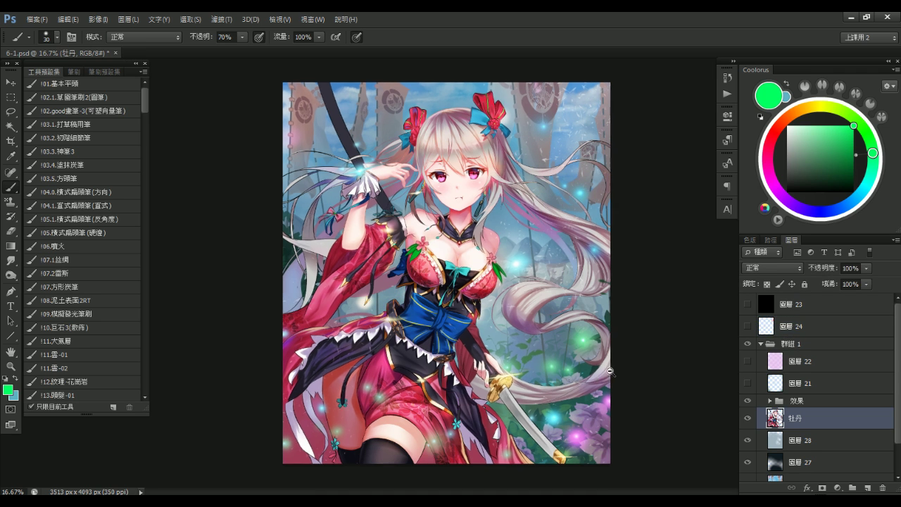
Leave Liquify, crop the document to the canvas bounds to delete pixels outside it, and return to the Brush tool
key("ctrl+shift+x")
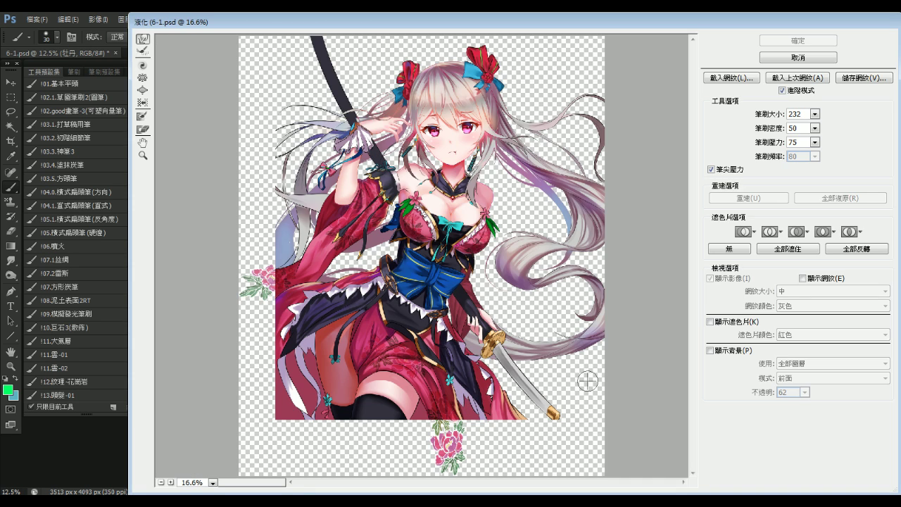
left_click(820, 58)
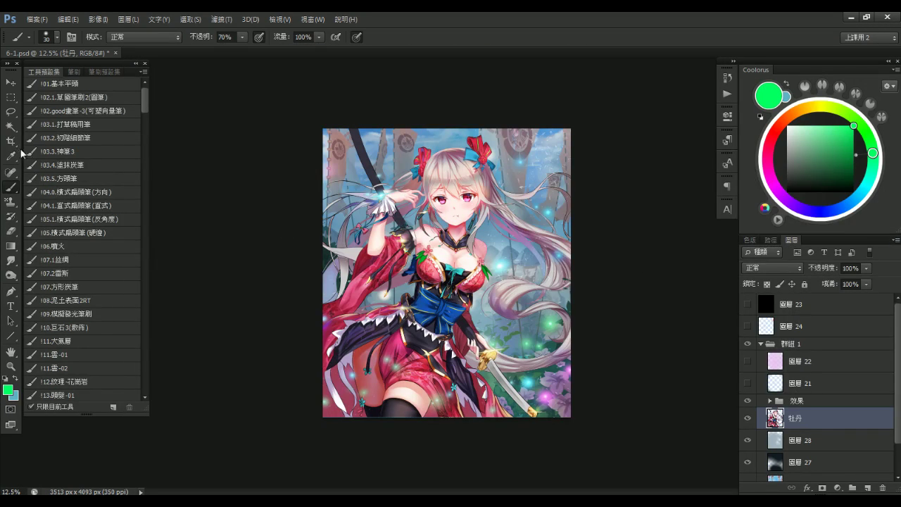
key("c")
key("Return")
key("b")
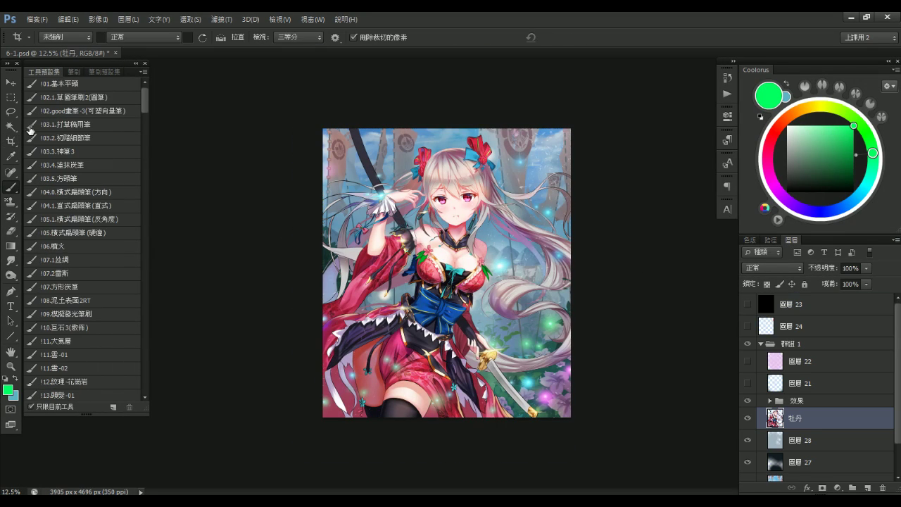
Open Liquify on the 牡丹 layer, undo a trial push at the waist, and enlarge the brush to 1192
key("ctrl+shift+x")
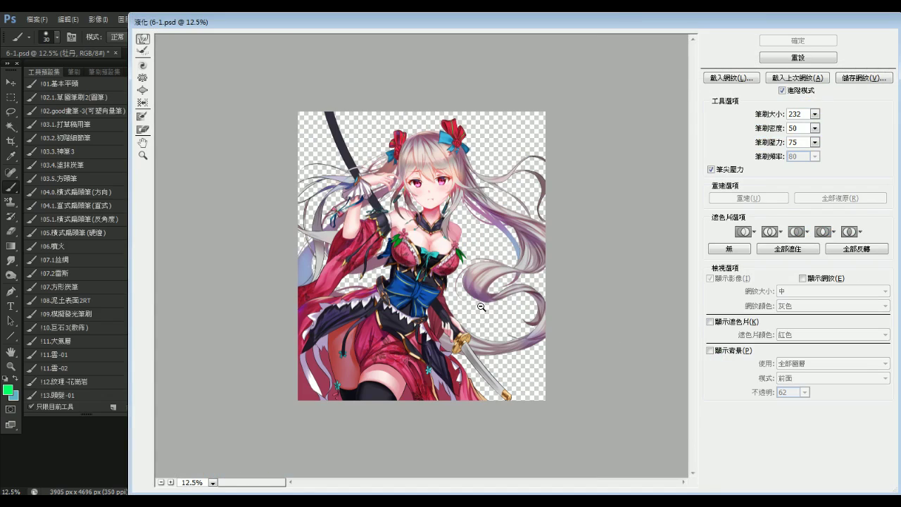
left_click_drag(411, 288, 433, 288)
left_click_drag(379, 296, 377, 287)
key("ctrl+z")
key("bracketleft")
key("bracketleft")
key("bracketleft")
key("bracketleft")
key("bracketleft")
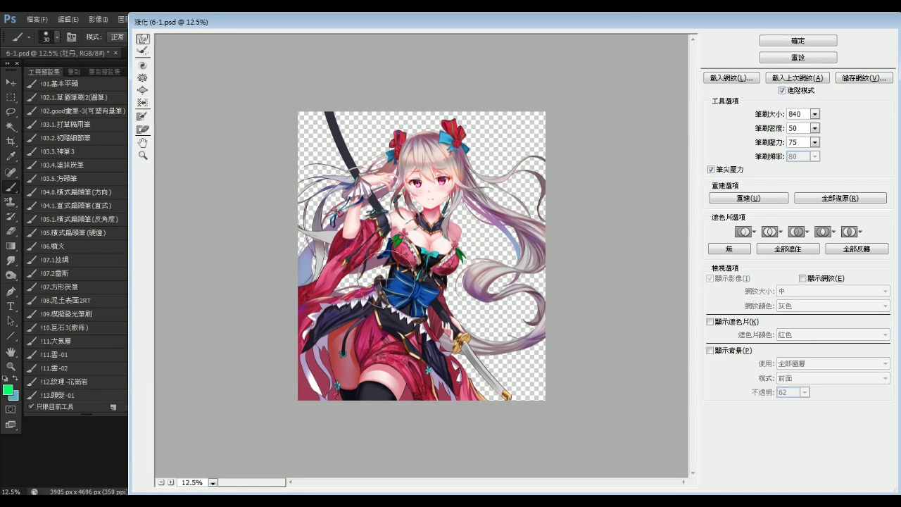
key("bracketright")
key("bracketright")
key("bracketright")
key("bracketright")
key("bracketright")
key("bracketright")
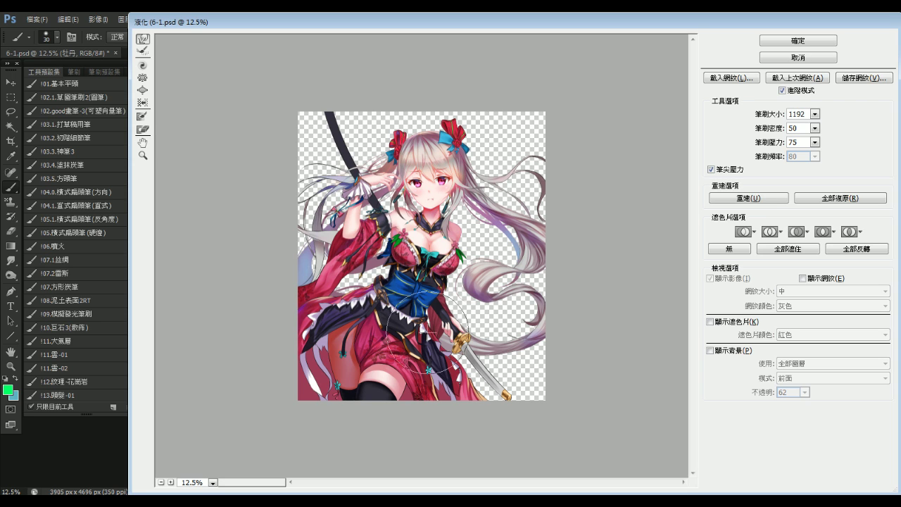
Push the lower skirt and thighs with the Liquify brush enlarged to 1576
key("space")
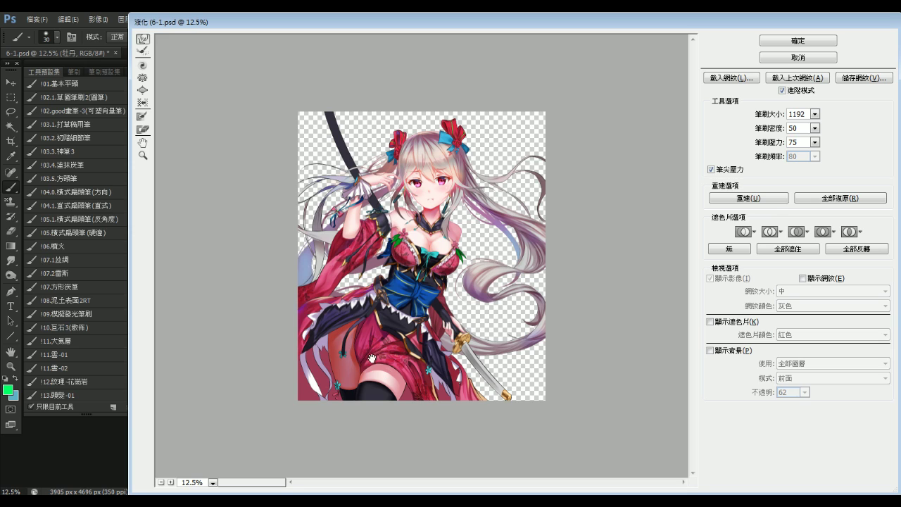
left_click_drag(366, 383, 352, 373)
key("Escape")
key("bracketright")
left_click_drag(405, 379, 410, 387)
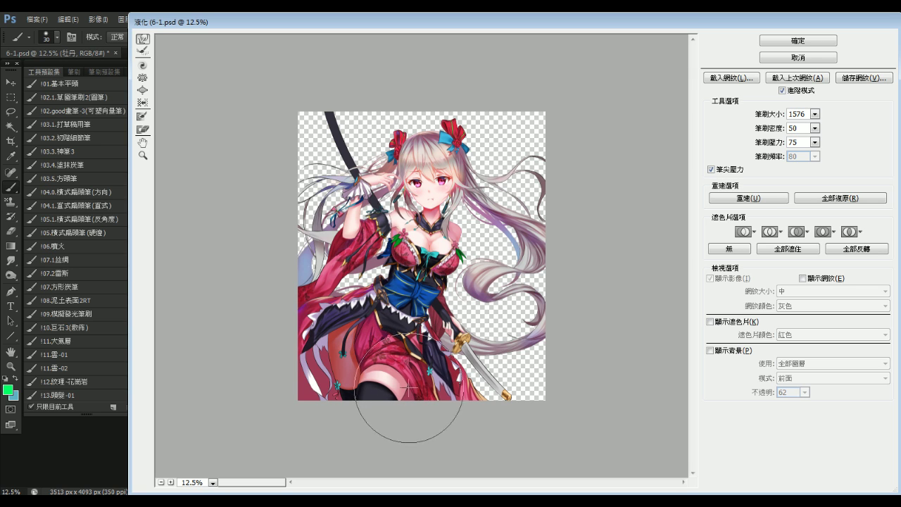
Try larger and smaller Liquify brushes, including 1192, and push the front of the hips slightly downward
key("bracketleft")
key("bracketright")
key("bracketright")
key("bracketright")
key("bracketright")
key("bracketright")
key("bracketright")
key("bracketright")
key("bracketright")
key("bracketright")
key("bracketright")
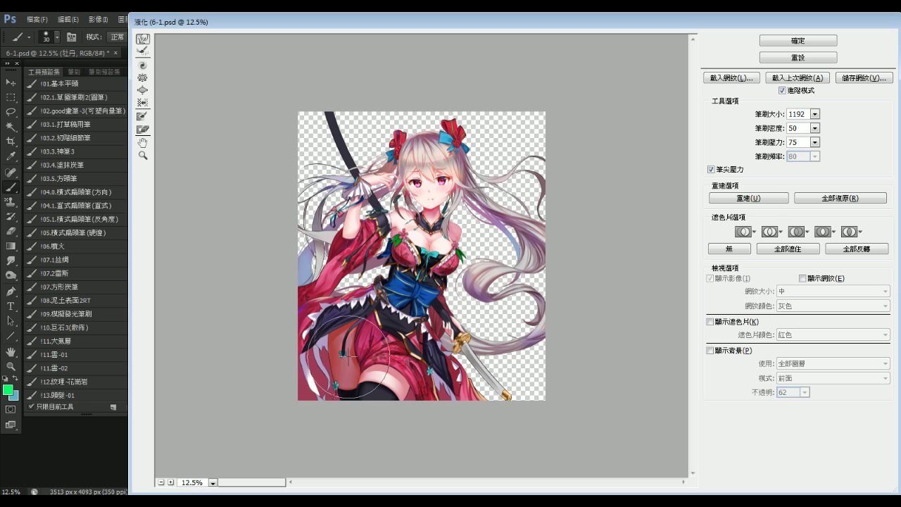
key("bracketleft")
key("bracketleft")
key("bracketleft")
key("bracketleft")
key("bracketleft")
key("bracketleft")
key("bracketleft")
left_click_drag(400, 316, 406, 323)
Reduce the Liquify brush through 504 to 304 and focus on reshaping the blue waist bow
key("bracketleft")
key("bracketleft")
key("bracketleft")
key("bracketleft")
key("bracketleft")
key("bracketleft")
key("bracketleft")
key("bracketleft")
key("bracketleft")
key("bracketleft")
key("bracketleft")
key("bracketleft")
key("bracketleft")
key("bracketleft")
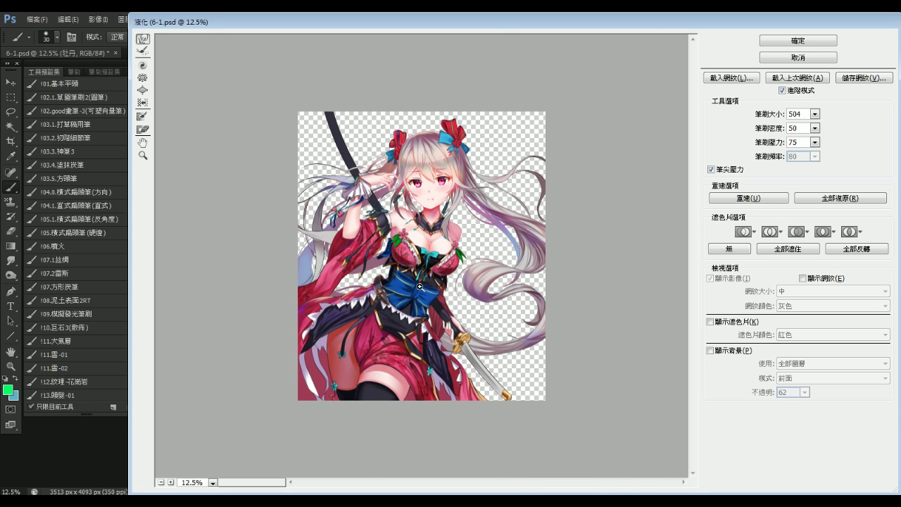
left_click(415, 287, "ctrl")
key("bracketleft")
key("bracketleft")
key("bracketleft")
key("bracketleft")
key("bracketleft")
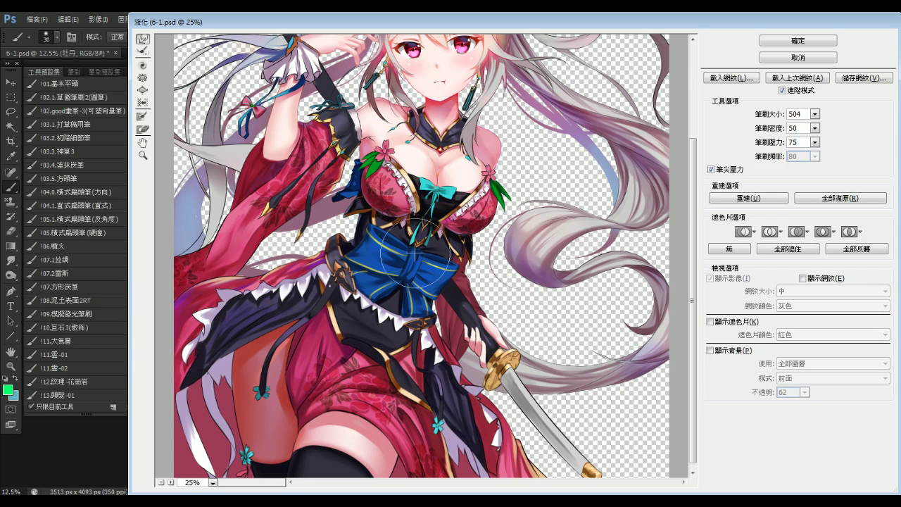
Push the left edge of the blue bow and waist outward with a Liquify brush of about 400
key("bracketright")
key("bracketright")
key("bracketright")
key("bracketright")
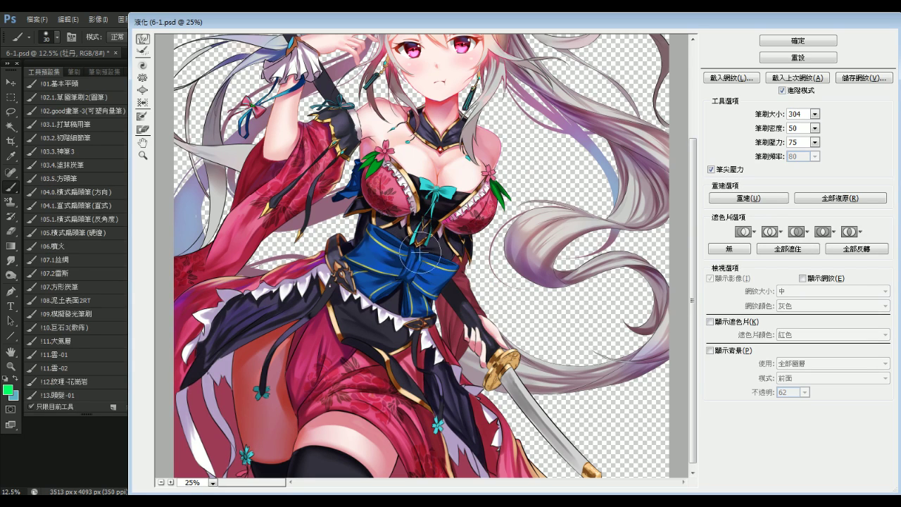
key("bracketright")
key("bracketright")
key("bracketright")
key("bracketright")
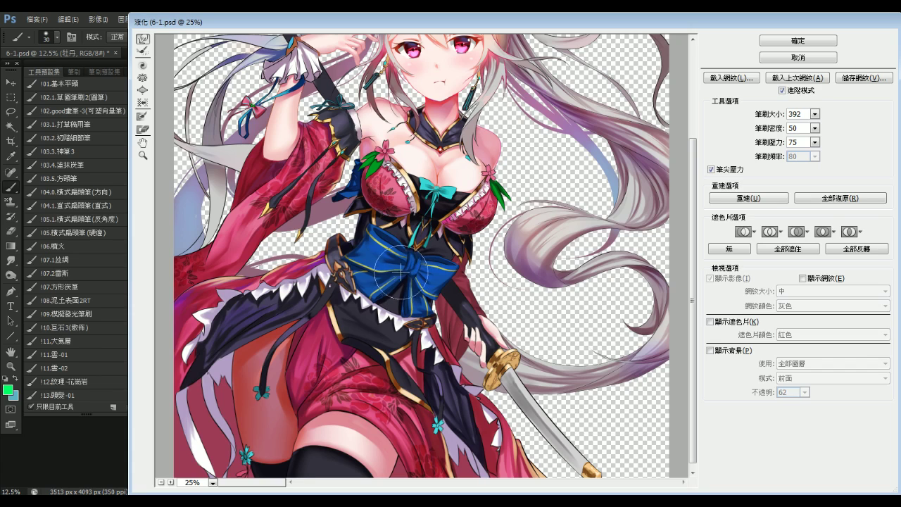
key("bracketleft")
key("bracketleft")
key("bracketleft")
key("bracketleft")
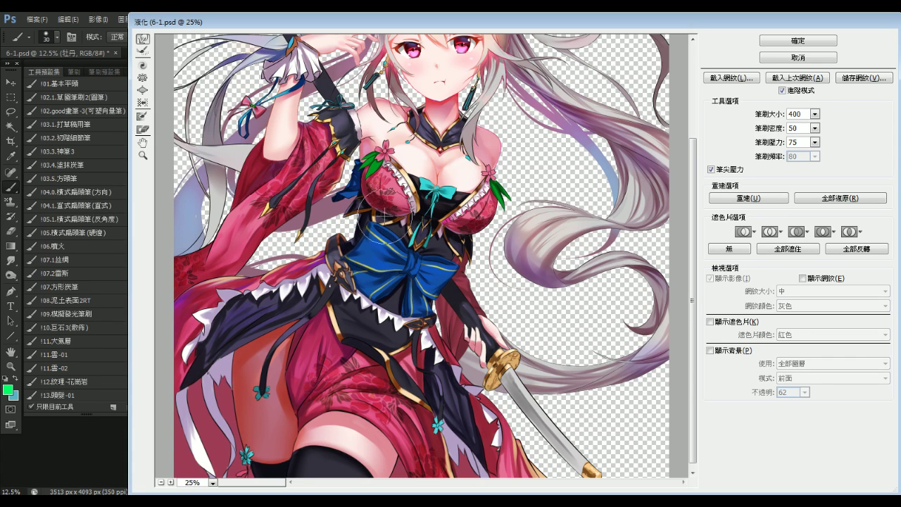
left_click_drag(367, 271, 361, 268)
Refine the right side of the waist beside the gloved arm, using Liquify brush sizes 320, 360 and 248
key("bracketleft")
key("bracketleft")
key("bracketleft")
key("bracketleft")
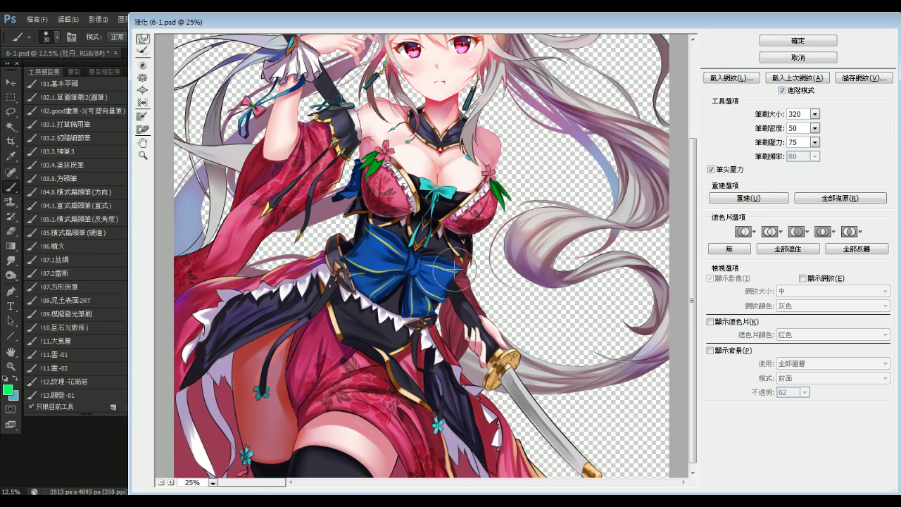
left_click_drag(440, 304, 448, 293)
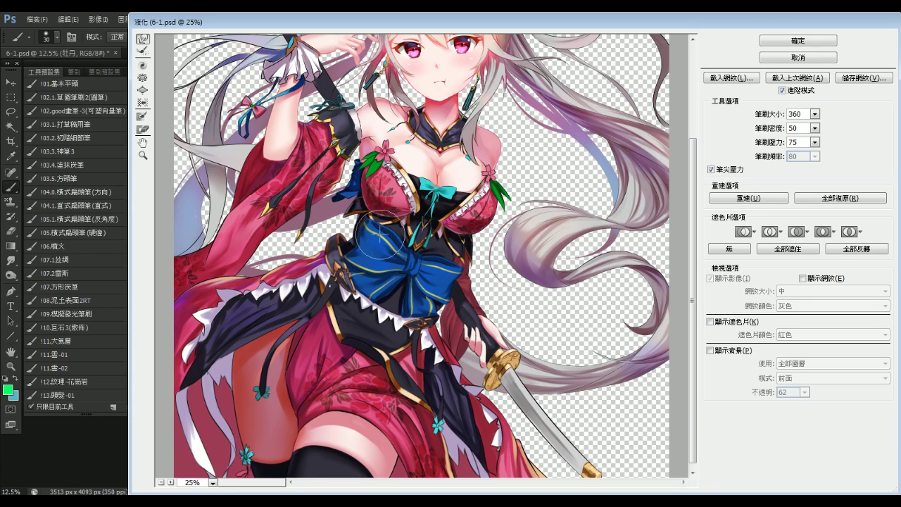
key("bracketleft")
key("bracketleft")
key("bracketleft")
key("bracketleft")
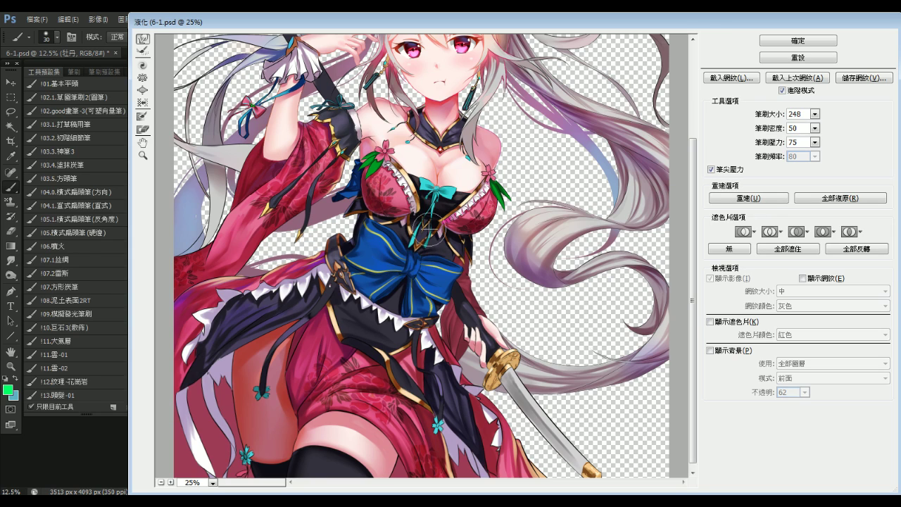
Enlarge the Liquify brush through 480 to 568 for the bust and upper torso
scroll(419, 232, "up", 2)
key("bracketright")
key("bracketright")
key("bracketright")
key("bracketright")
key("bracketright")
key("bracketright")
key("bracketright")
key("bracketright")
key("bracketright")
key("bracketright")
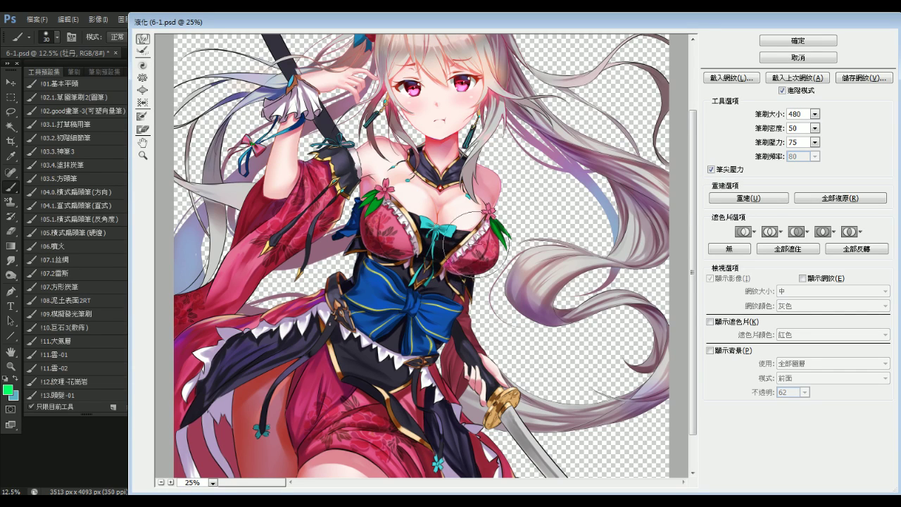
right_click(443, 262, "alt")
right_click(442, 272, "alt")
key("bracketright")
key("bracketright")
key("bracketright")
key("bracketright")
key("bracketright")
key("bracketright")
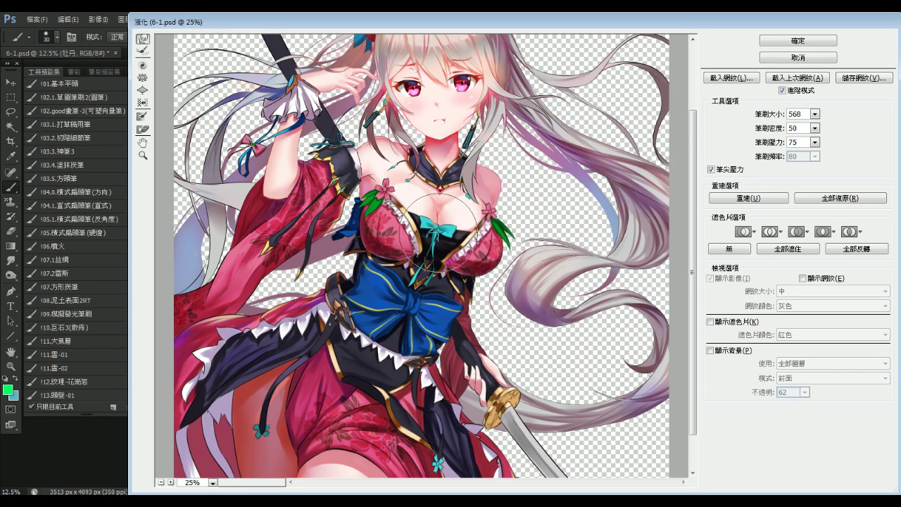
Enlarge the Liquify brush to 1496 and push the hips, lower skirt and legs to strengthen the body's curve
left_click(411, 265, "ctrl+alt")
key("bracketright")
key("bracketright")
key("bracketright")
key("bracketright")
key("bracketright")
key("bracketright")
key("bracketright")
key("bracketright")
key("bracketright")
key("bracketright")
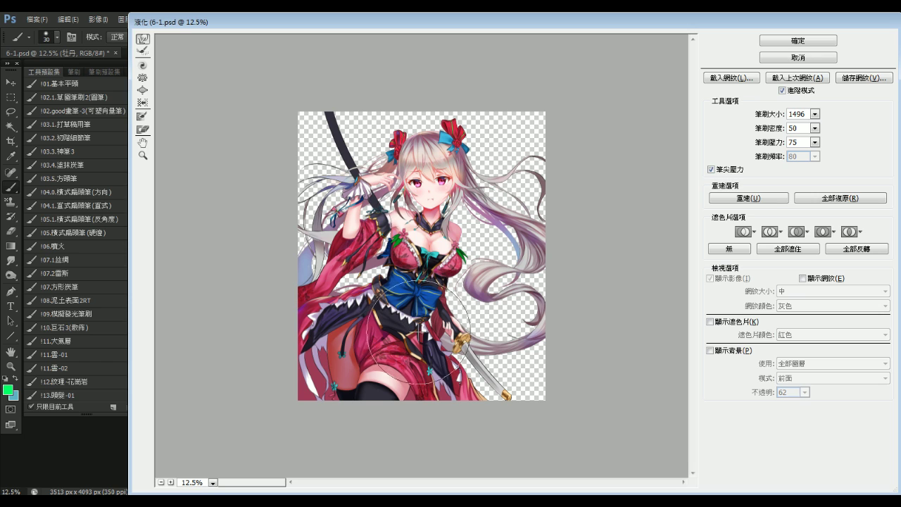
left_click_drag(414, 378, 418, 387)
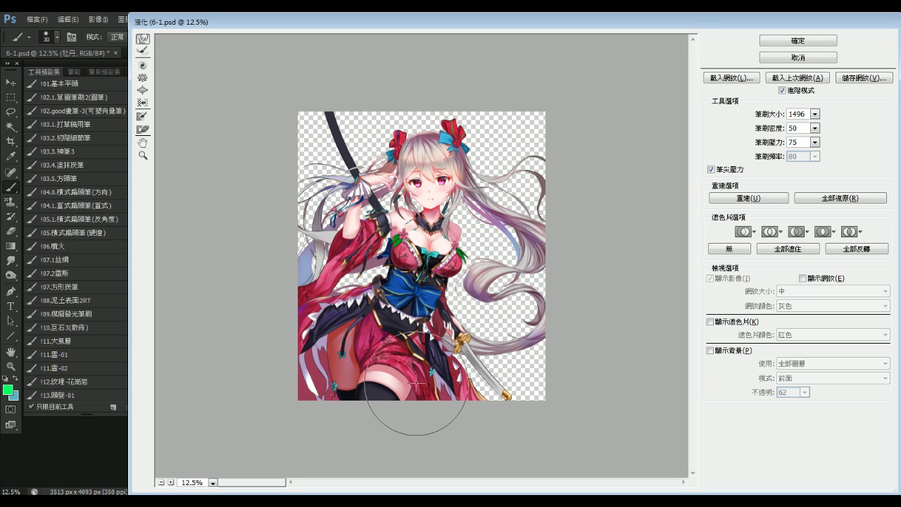
mouse_move(309, 347)
left_mouse_down()
mouse_move(319, 372)
mouse_move(311, 411)
mouse_move(325, 360)
mouse_move(317, 364)
mouse_move(310, 322)
mouse_move(344, 301)
mouse_move(319, 332)
mouse_move(330, 376)
mouse_move(324, 412)
mouse_move(399, 380)
left_mouse_up()
Reshape the bow, waist and hip area with Liquify brush sizes of 840 and 952
key("[")
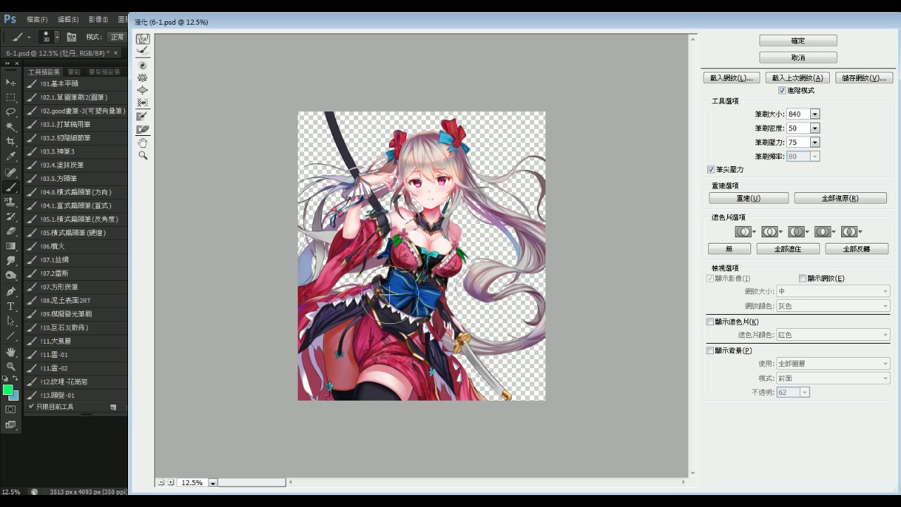
key("bracketleft")
key("bracketleft")
key("bracketleft")
key("bracketleft")
key("bracketleft")
key("bracketright")
key("bracketright")
key("bracketright")
key("bracketright")
key("bracketright")
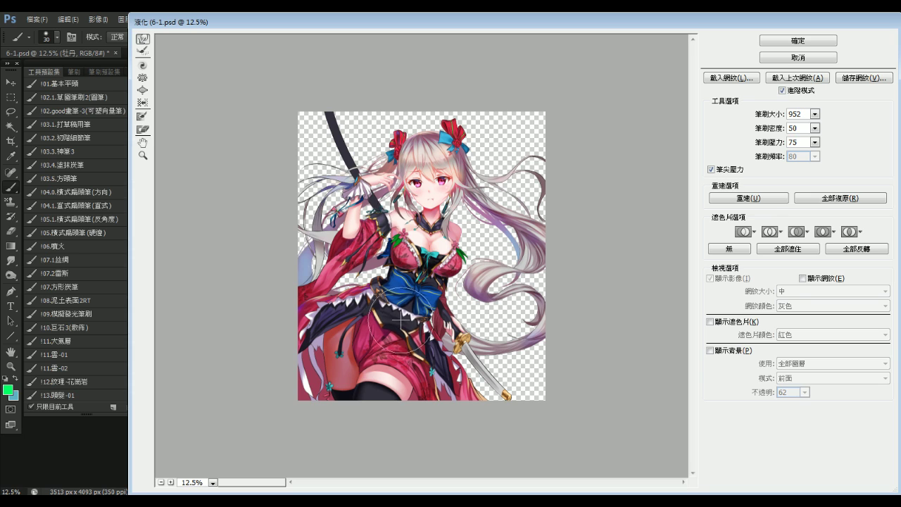
Enlarge the Liquify brush to 1752 for broad adjustments to the character's overall pose
key("bracketright")
key("bracketright")
key("bracketright")
key("bracketright")
key("bracketright")
key("bracketright")
key("bracketright")
key("bracketright")
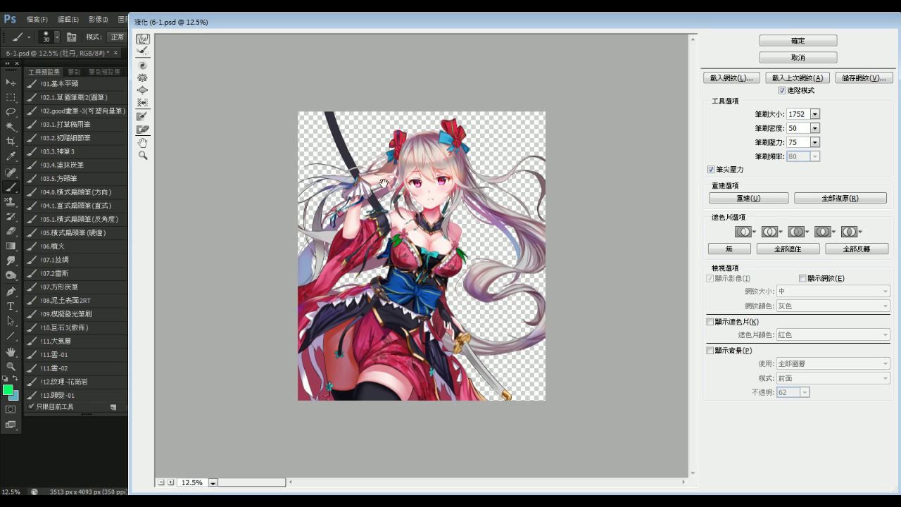
mouse_move(511, 305)
left_mouse_down()
mouse_move(518, 138)
mouse_move(525, 298)
left_mouse_up()
left_click_drag(530, 179, 600, 113)
key("ctrl+z")
mouse_move(310, 227)
left_mouse_down()
mouse_move(368, 139)
mouse_move(345, 224)
left_mouse_up()
key("Escape")
Change the Liquify brush size to 2040 and 1832, and apply the distortion to the 牡丹 layer
key("bracketright")
key("bracketright")
key("bracketright")
key("bracketright")
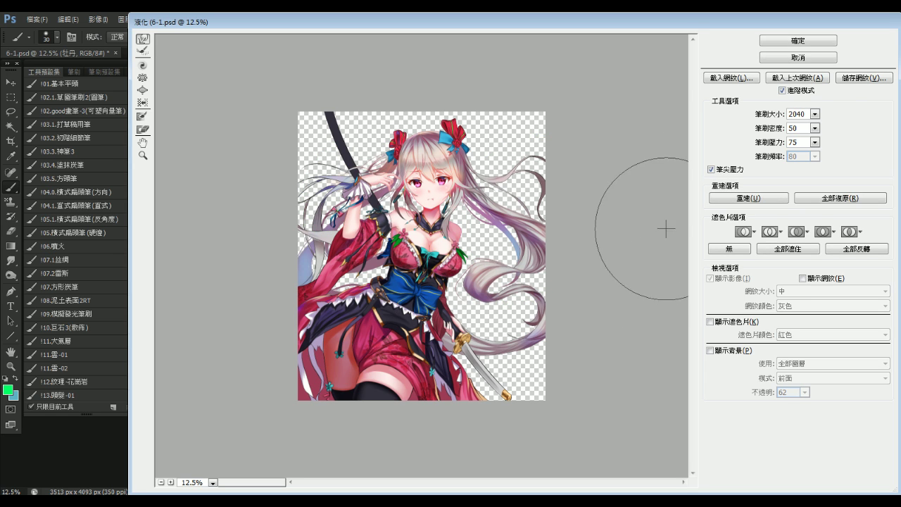
key("bracketleft")
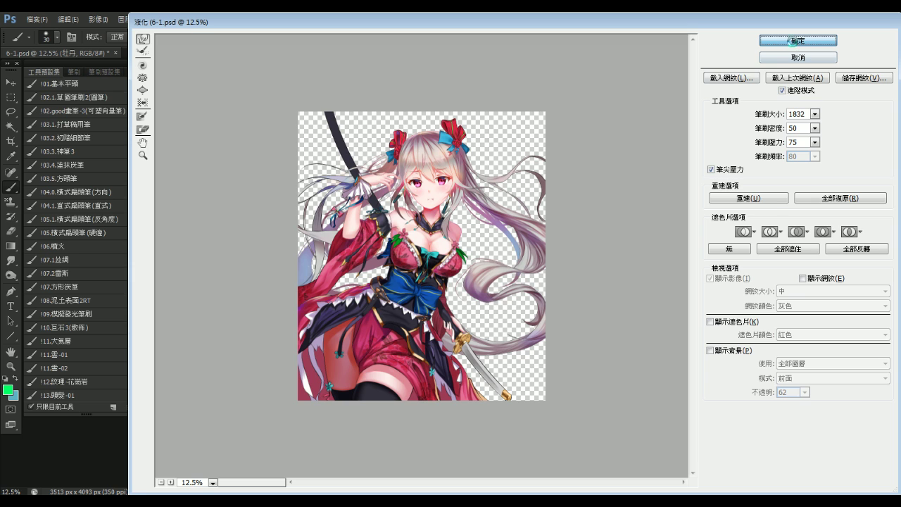
left_click(797, 40)
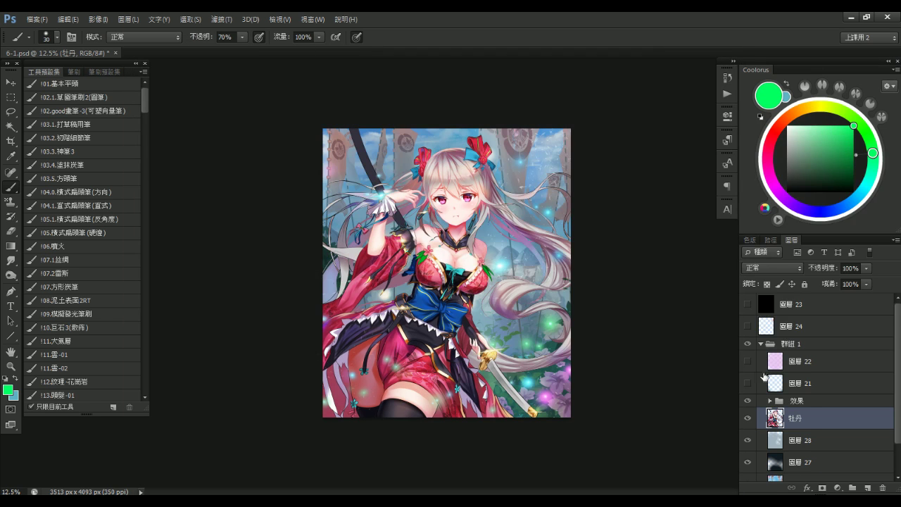
Compare the character before and after the Liquify distortion by repeatedly undoing and restoring it
key("ctrl+z")
key("ctrl+z")
key("ctrl+z")
key("ctrl+z")
key("ctrl+z")
key("ctrl+z")
key("ctrl+z")
key("ctrl+z")
key("ctrl+z")
key("ctrl+z")
key("ctrl+z")
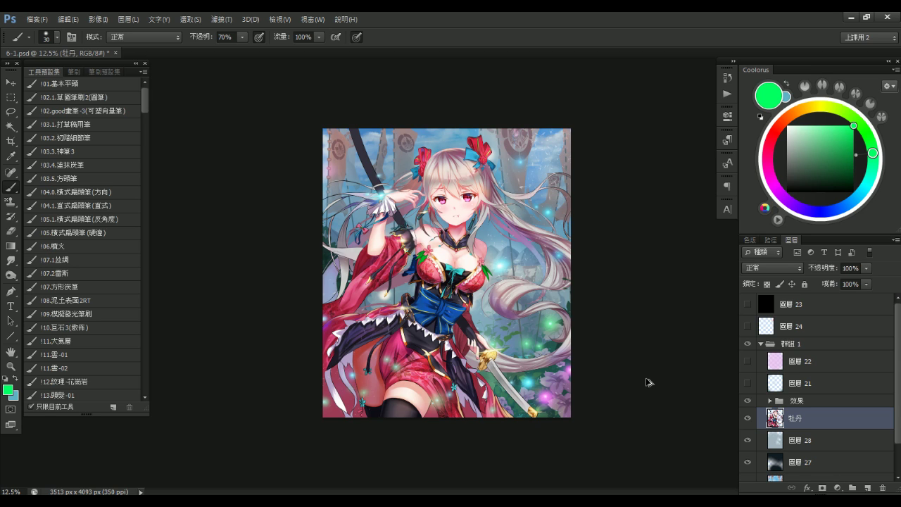
key("ctrl+z")
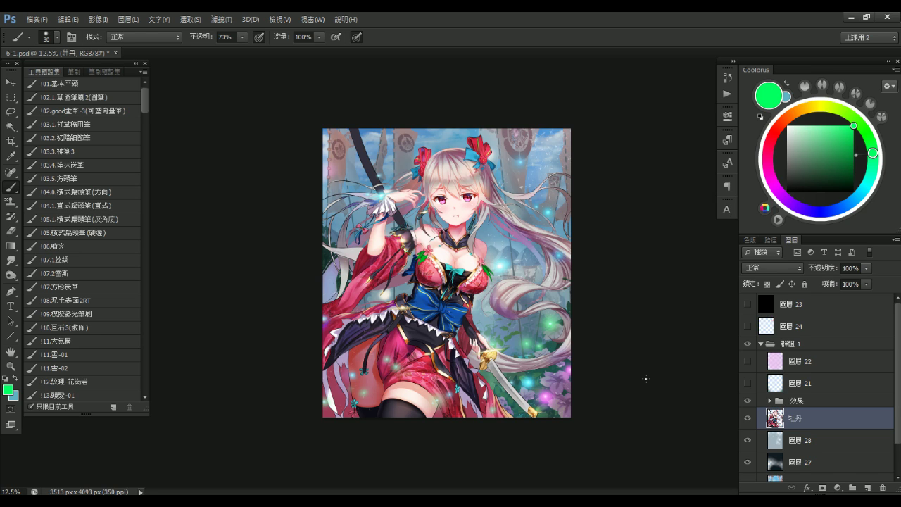
Create a new layer above the 牡丹 layer with the Overlay (覆蓋) blend mode
left_click(669, 328, "alt")
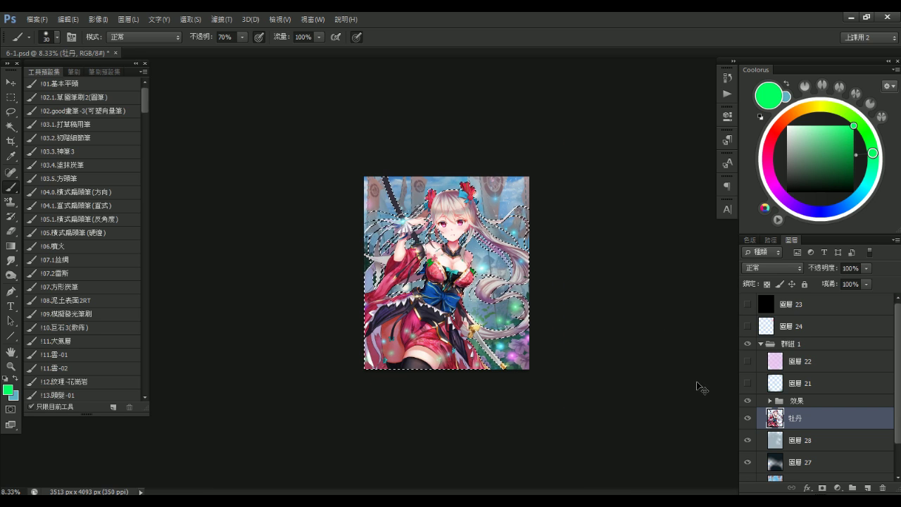
key("ctrl+shift+n")
left_click(669, 200)
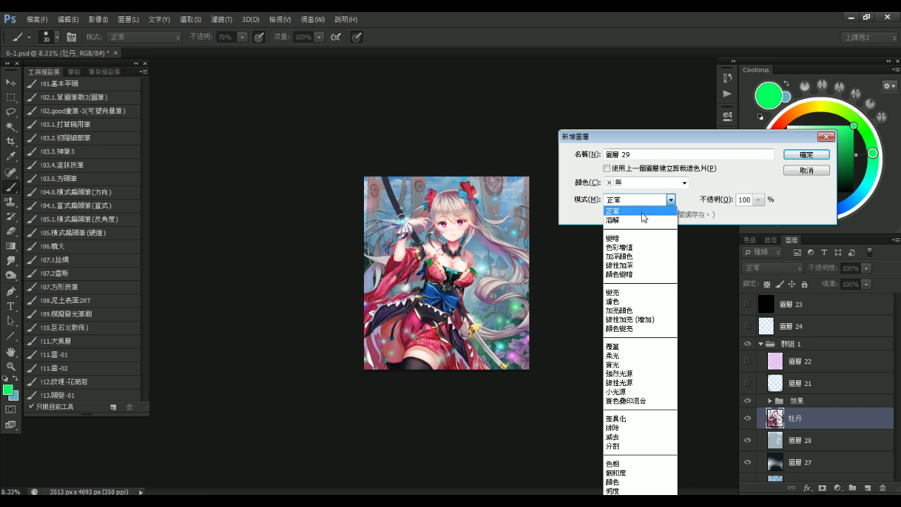
left_click(639, 346)
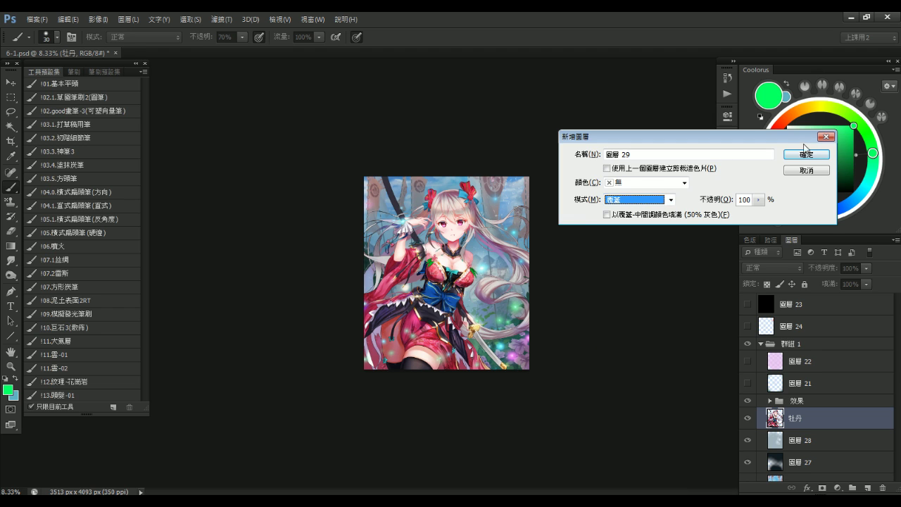
left_click(804, 154)
scroll(610, 269, "up", 2)
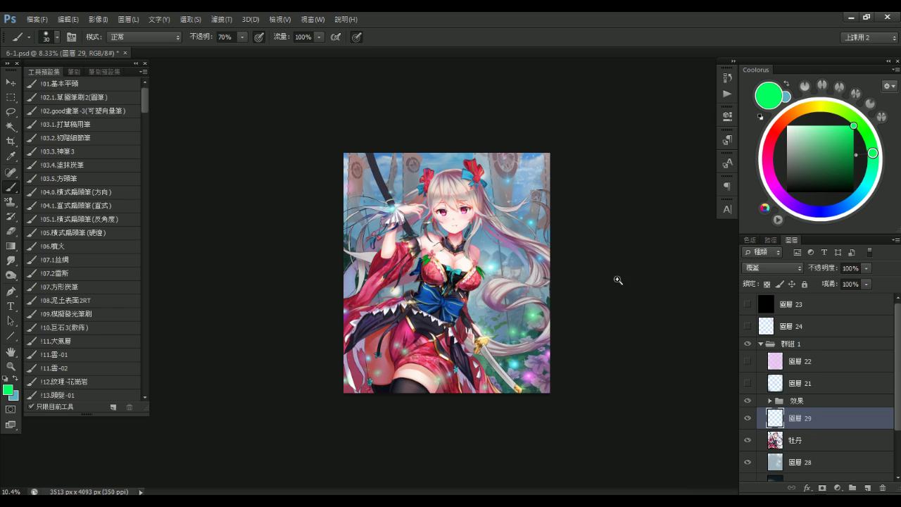
Enlarge the paint brush through 610 and 900 to 1000 and choose a light salmon-orange colour
right_click(530, 231, "alt")
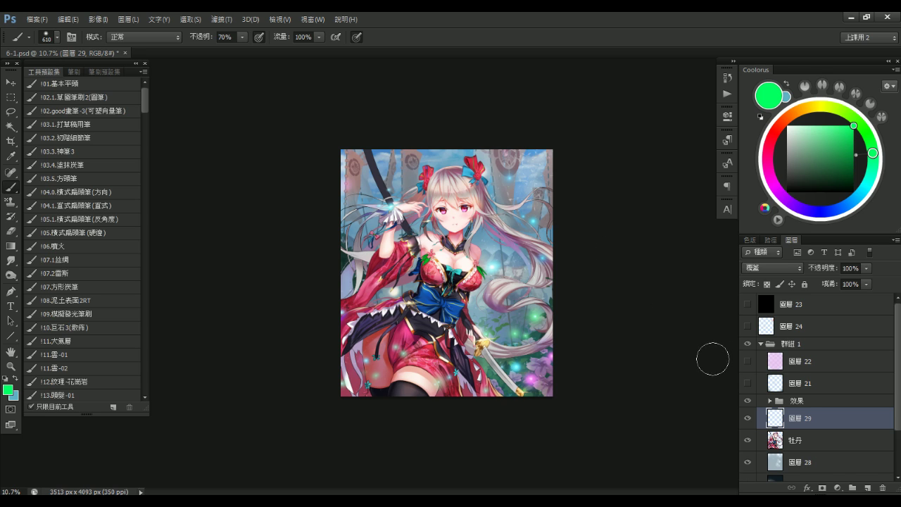
left_click_drag(778, 128, 781, 123)
left_click(827, 131)
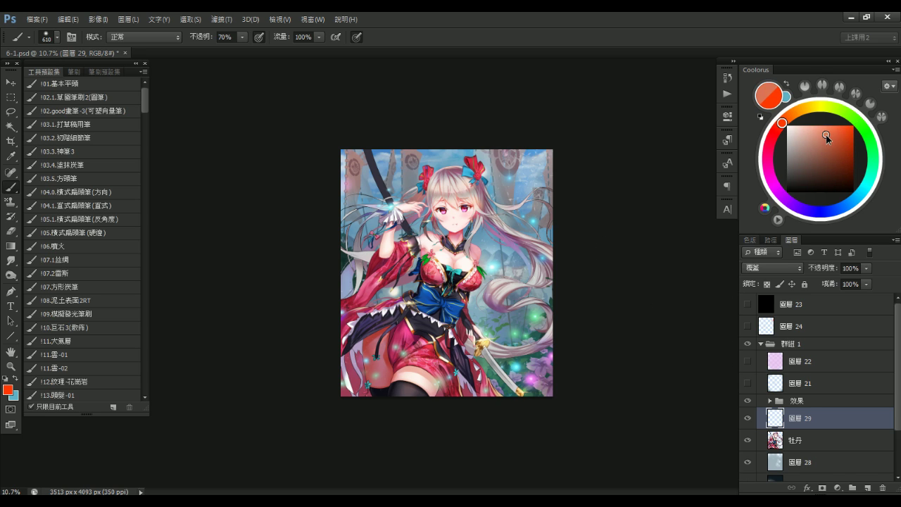
left_click(748, 464)
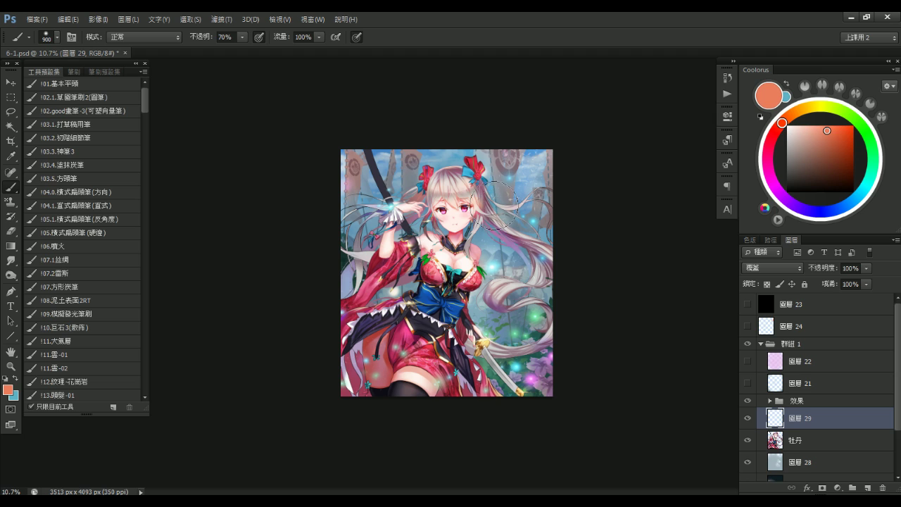
left_click(819, 129)
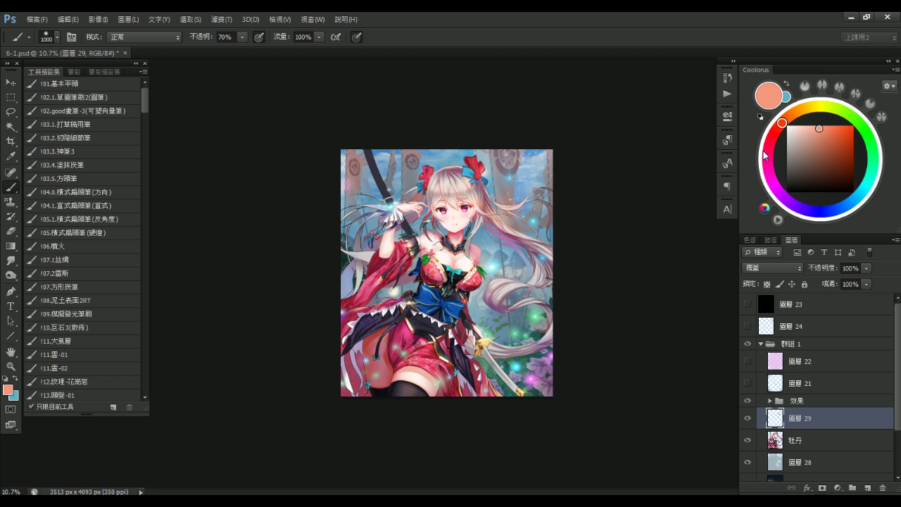
Show layers 圖層 21 and 圖層 22, and move 圖層 29 above them within 群組 1
left_click_drag(748, 383, 747, 361)
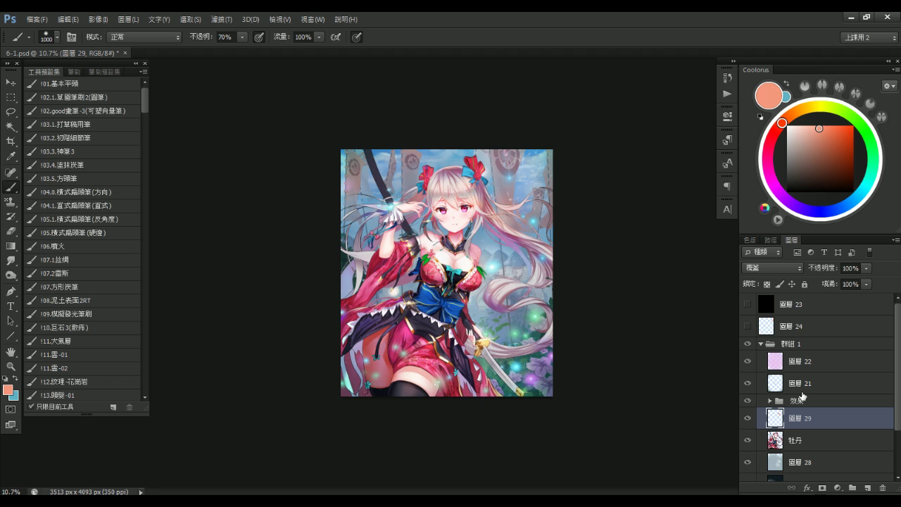
left_click(748, 362)
left_click(749, 363)
left_click_drag(795, 416, 811, 350)
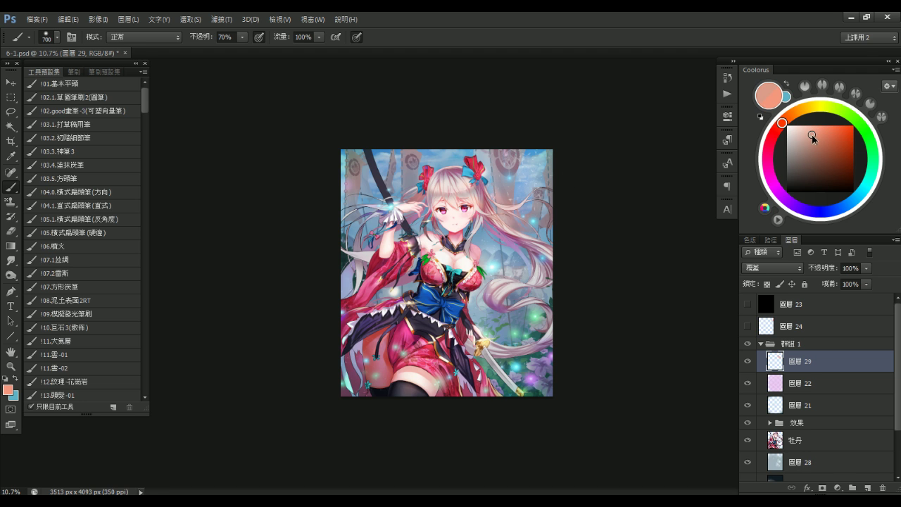
Brush a muted salmon tone over the banner and hair beside the character's head, using brush sizes 700 and 800
scroll(459, 184, "up", 3)
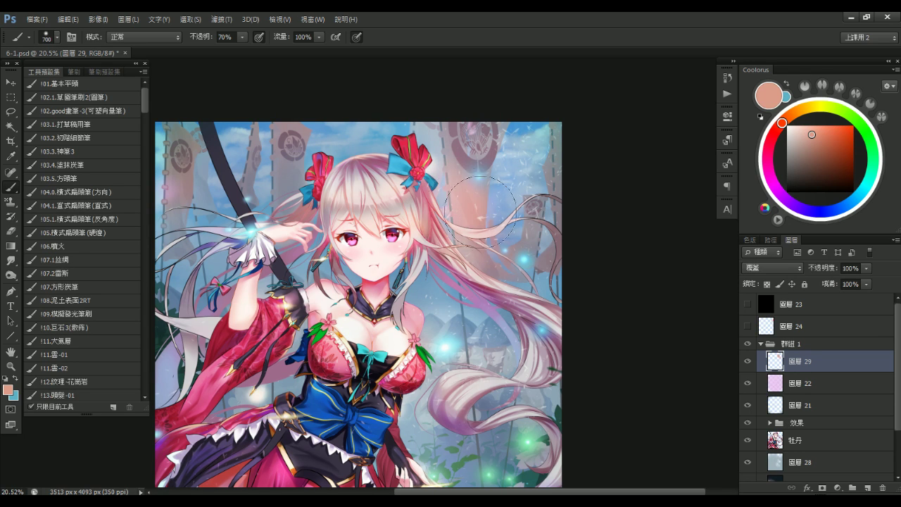
key("bracketleft")
key("bracketleft")
key("bracketleft")
key("bracketright")
key("bracketright")
key("bracketright")
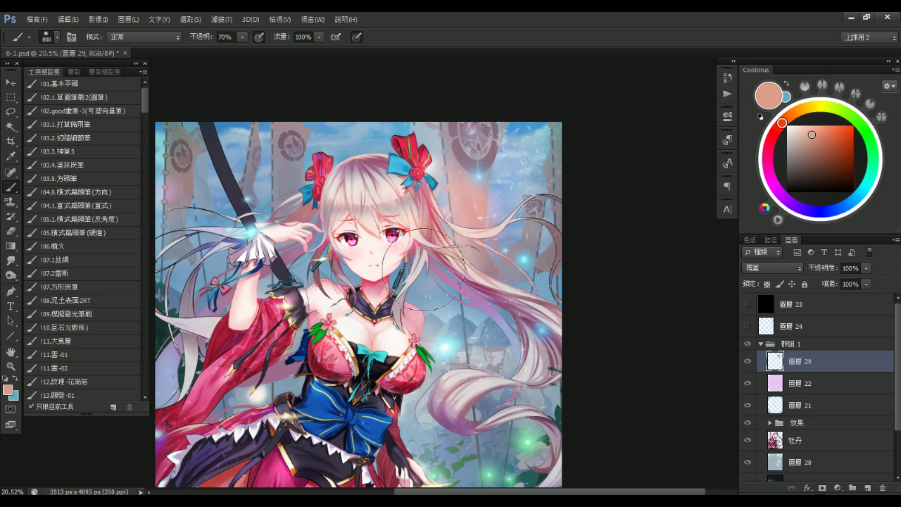
Warm the long hair and area beside the face and shoulder with brush sizes 1000 and 500
key("bracketleft")
key("bracketleft")
key("bracketleft")
key("bracketleft")
key("bracketleft")
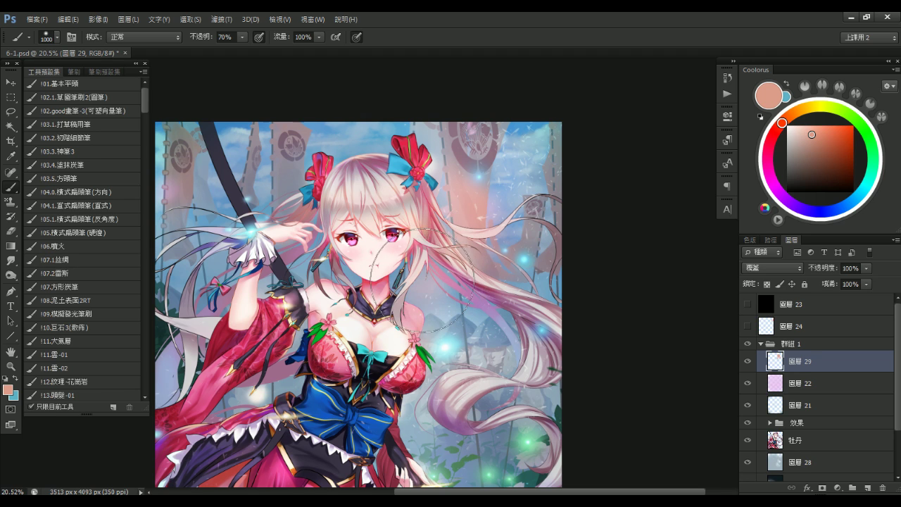
key("bracketleft")
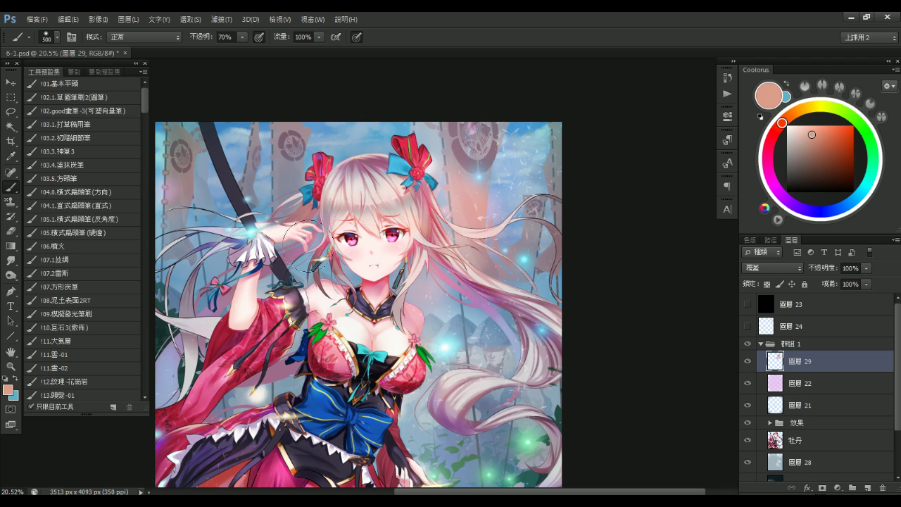
Enlarge the brush to 1300 and warm the banners behind the sword and raised hand
key("bracketleft")
key("bracketright")
key("bracketright")
key("bracketright")
key("bracketright")
key("bracketright")
key("bracketright")
key("bracketright")
key("bracketright")
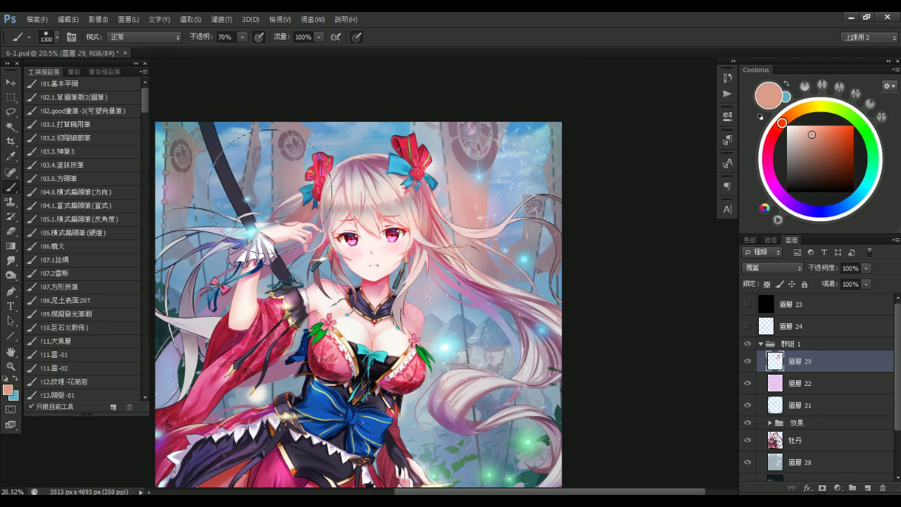
Reduce the brush to 400 and tint the dark sword sheath just above the wrist
key("bracketleft")
key("bracketleft")
key("bracketleft")
key("bracketleft")
key("bracketleft")
key("bracketleft")
key("bracketleft")
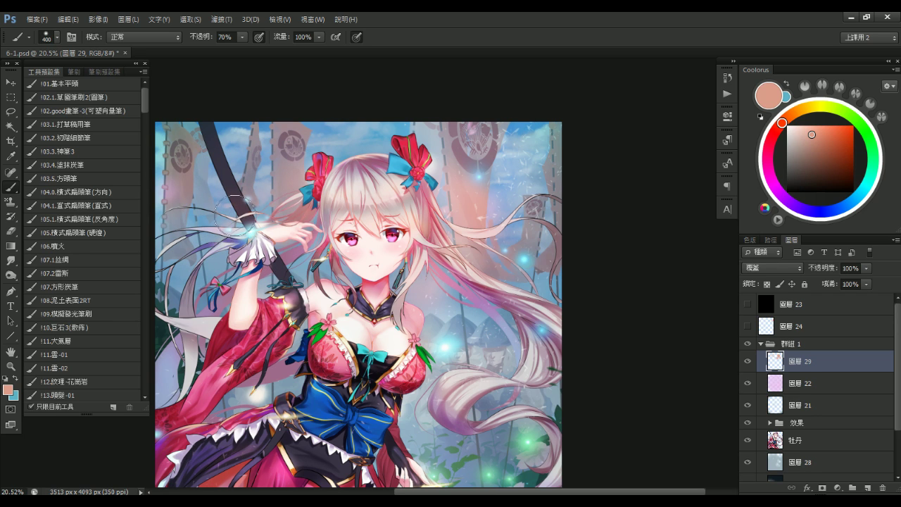
Extend the warm overlay around the raised arm and upper background with brush sizes 900 and 1100
key("bracketright")
key("bracketright")
key("bracketright")
key("bracketright")
key("bracketright")
key("bracketright")
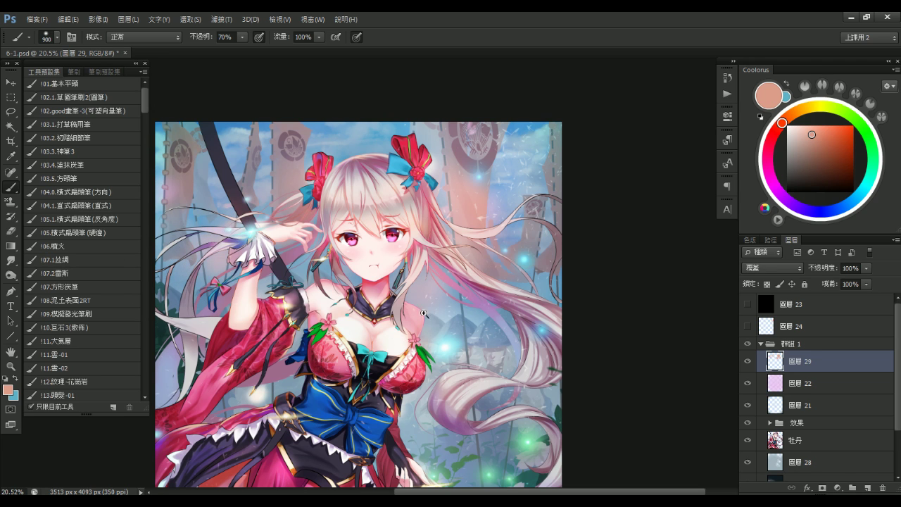
left_click_drag(422, 317, 380, 331)
left_click_drag(414, 374, 471, 304)
left_click_drag(513, 269, 534, 285)
key("bracketright")
key("bracketright")
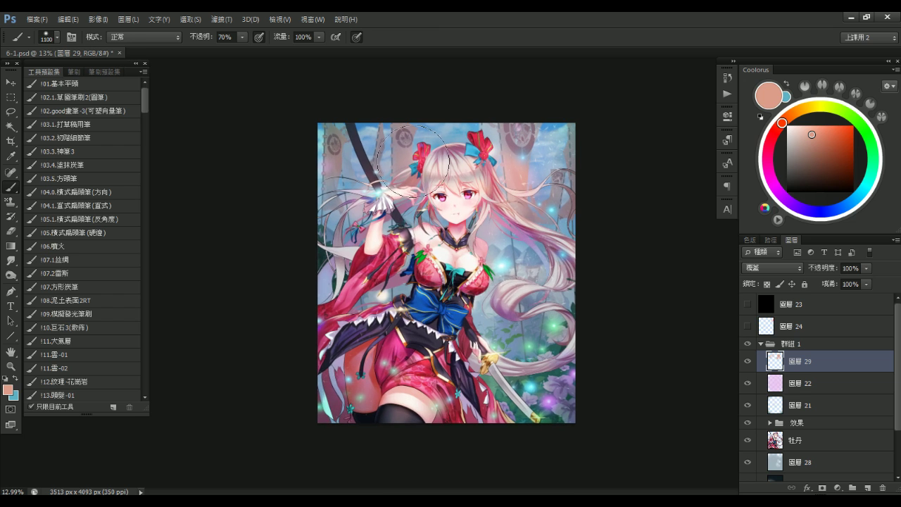
Refine the warm tint around the sword and raised hand with a brush size of 900
key("bracketleft")
key("bracketleft")
key("bracketleft")
key("bracketright")
scroll(398, 186, "up", 5)
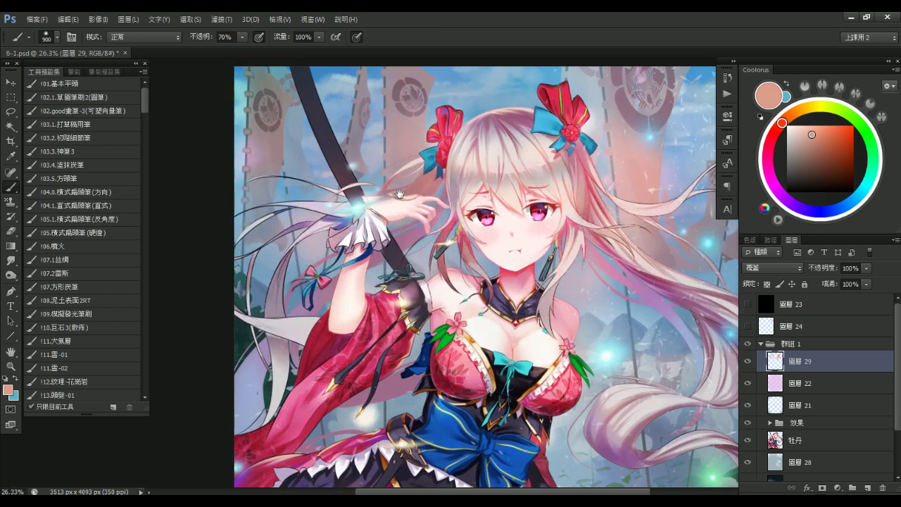
left_click_drag(394, 190, 399, 204)
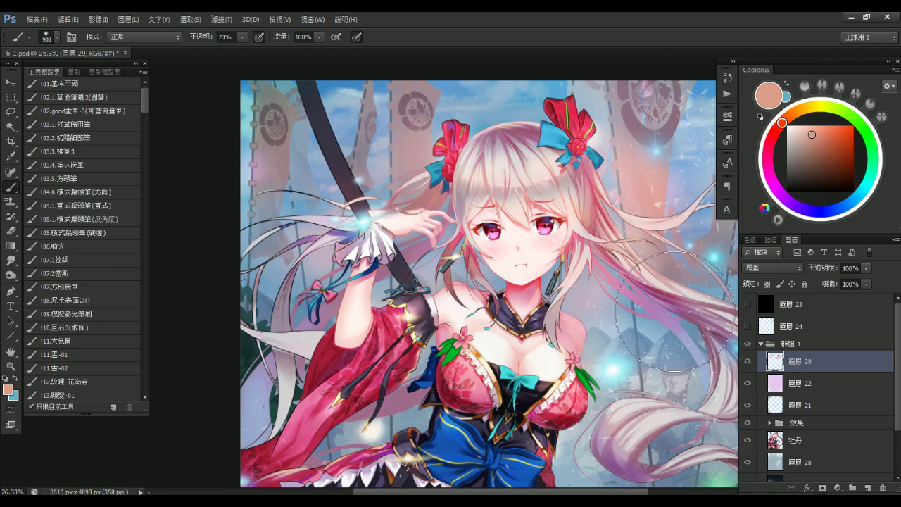
Toggle 圖層 29 off and on to compare the sword and overall image without and with the warm overlay
left_click(747, 360)
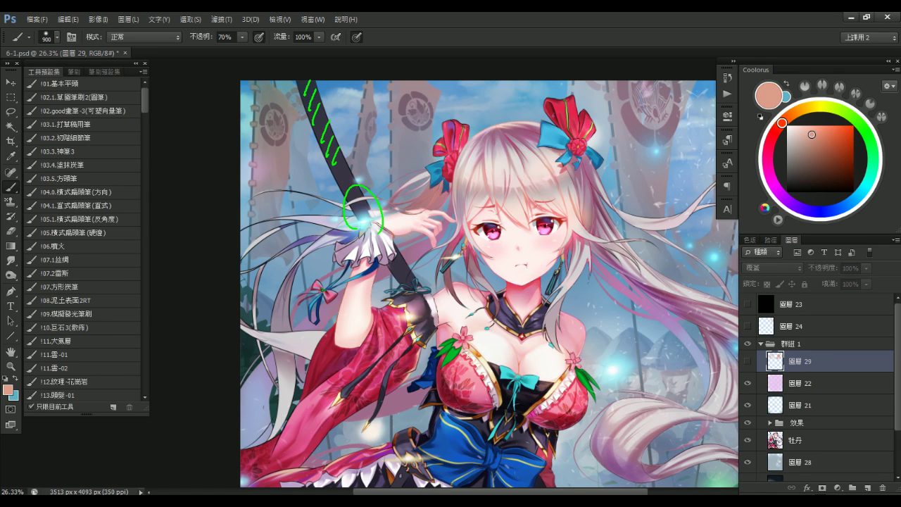
key("Escape")
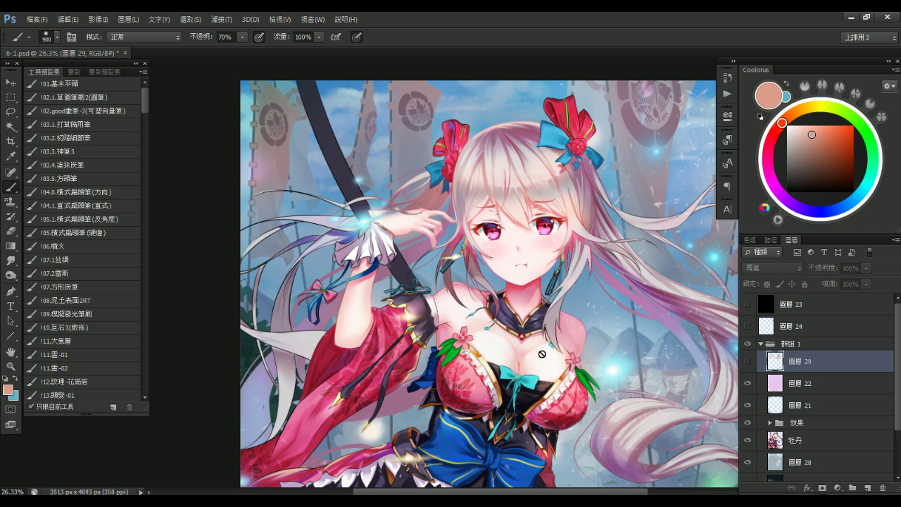
left_click(435, 255, "alt")
left_click(435, 254, "alt")
left_click(435, 254, "alt")
left_click(746, 361)
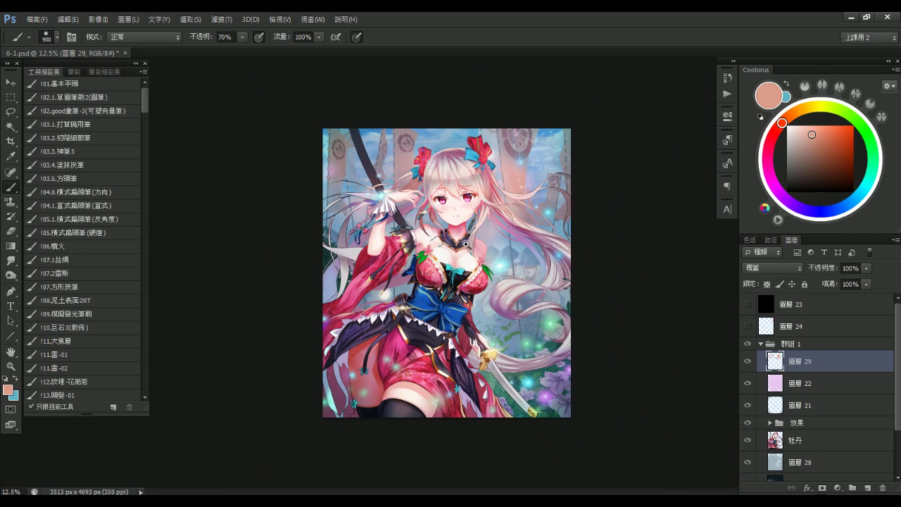
Enlarge the brush to 1700 and warm the hair and background beside the sword hilt
left_click_drag(481, 249, 492, 248)
key("]")
key("]")
key("bracketright")
key("bracketright")
key("bracketright")
key("bracketright")
key("bracketright")
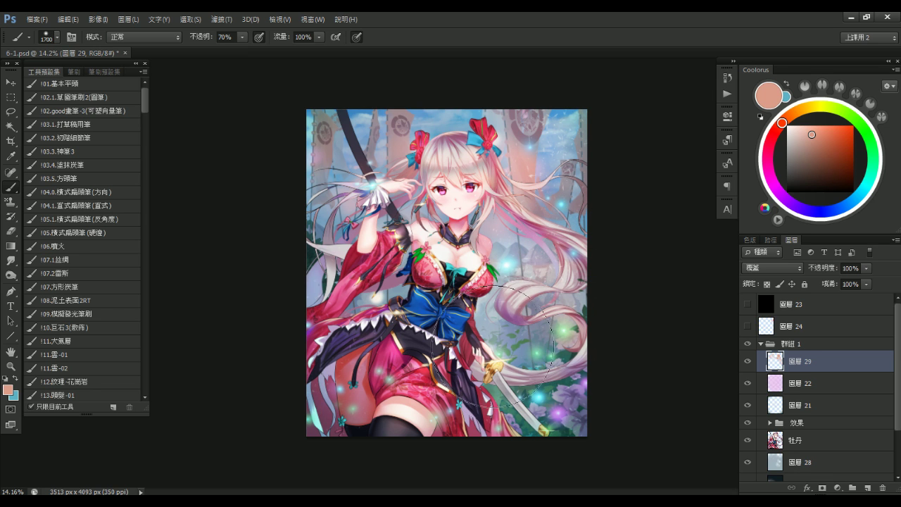
Reduce the brush to 1200 and warm the area around the raised arm and loose hair strands
key("bracketleft")
key("bracketleft")
key("bracketleft")
key("bracketleft")
key("bracketleft")
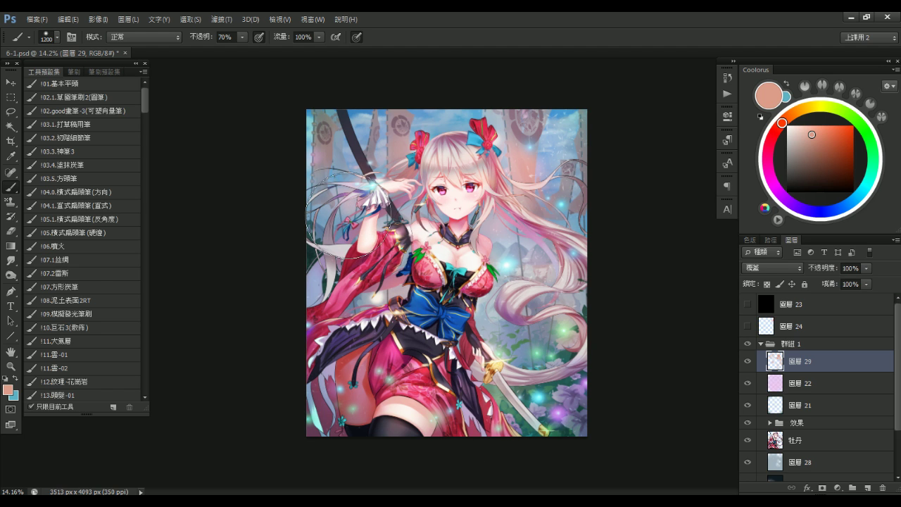
Soften the warm overlay across the banners and flowing hair opposite the sword sheath, using brush sizes 1600 and 1800
key("bracketright")
key("bracketright")
key("bracketright")
key("bracketright")
key("bracketright")
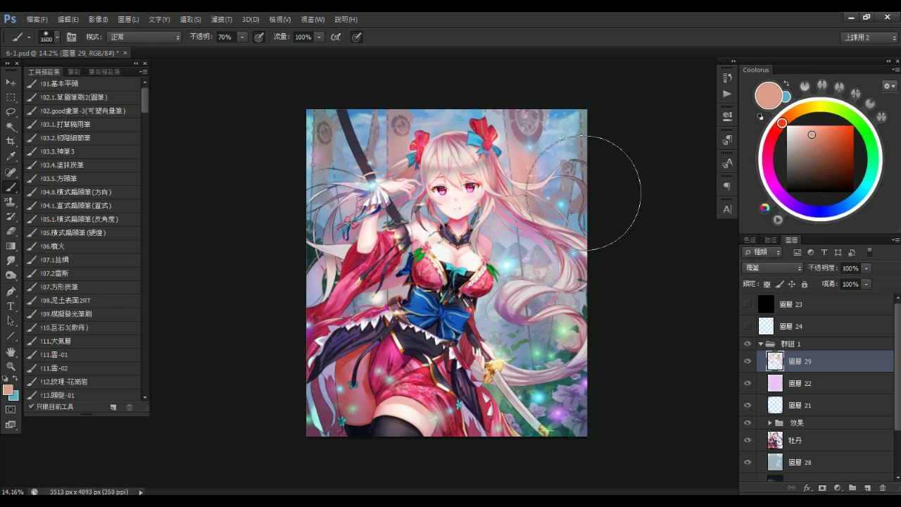
key("bracketright")
key("bracketright")
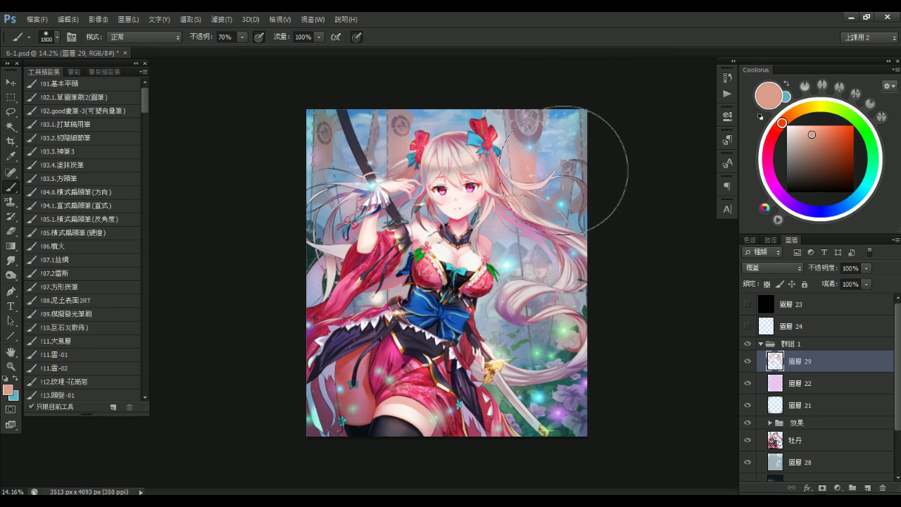
Extend the warm overlay on 圖層 29 around the raised arm, sword and nearby banners, using brush sizes 2100 and 1500
key("bracketright")
key("bracketright")
key("bracketright")
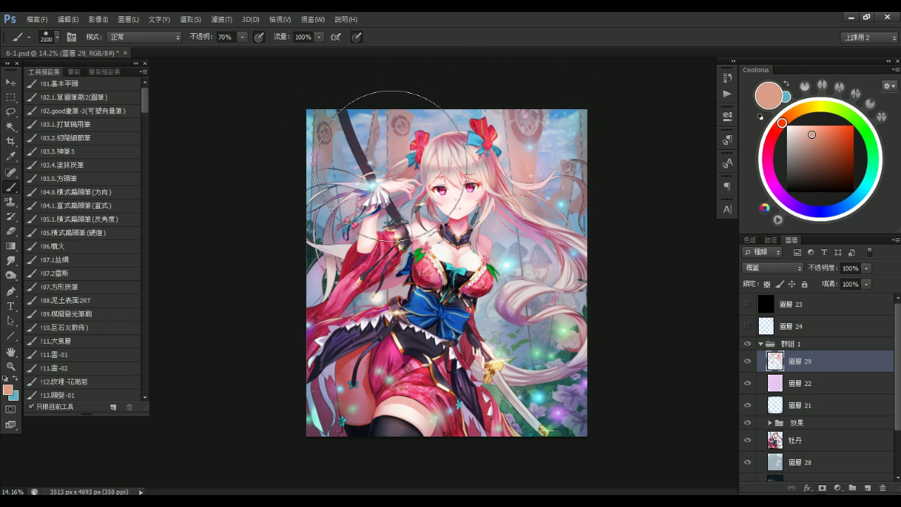
key("bracketleft")
key("bracketleft")
key("bracketleft")
key("bracketleft")
key("bracketleft")
key("bracketleft")
key("bracketleft")
key("bracketright")
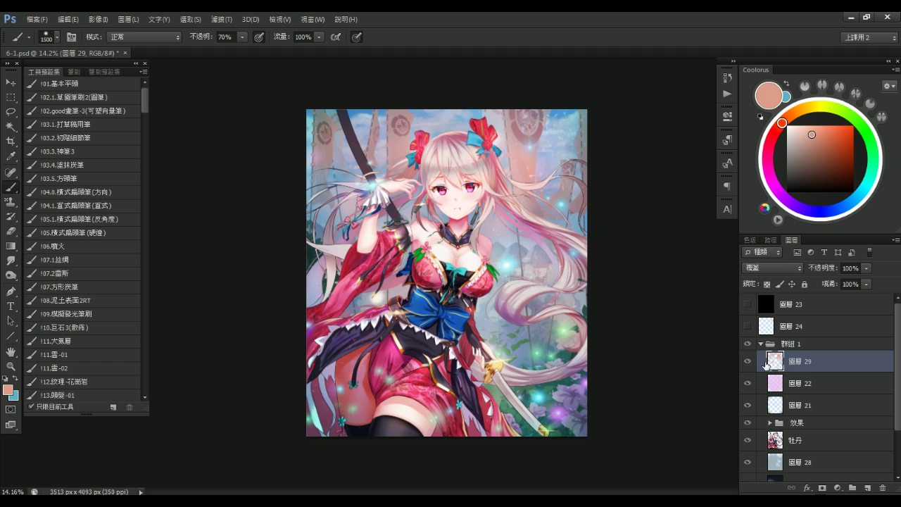
Reduce the brush to 800 and warm the hair and sleeve at the canvas edge below the raised arm
key("bracketleft")
key("bracketleft")
key("bracketleft")
key("bracketleft")
key("bracketleft")
key("bracketleft")
key("bracketleft")
key("bracketleft")
key("bracketleft")
key("bracketleft")
key("bracketright")
key("bracketright")
key("bracketright")
key("bracketright")
key("bracketleft")
key("bracketleft")
key("bracketleft")
key("bracketleft")
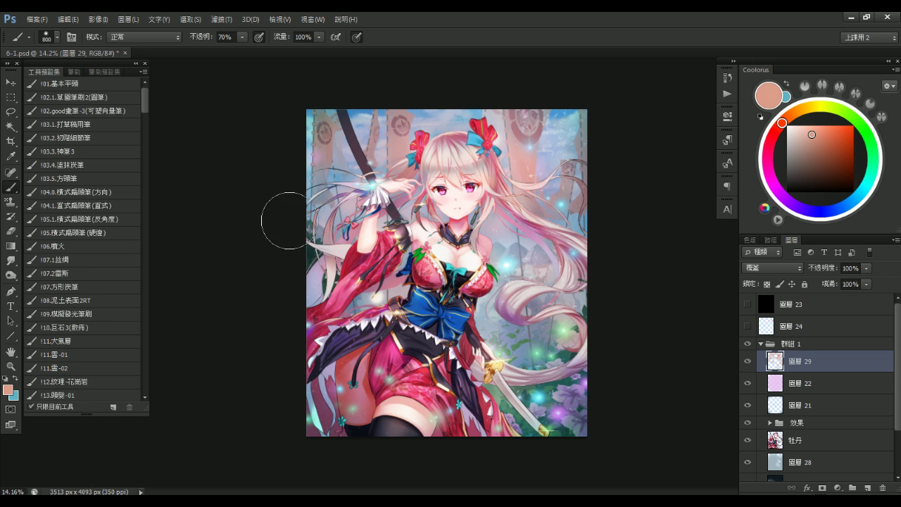
mouse_move(324, 255)
left_mouse_down()
mouse_move(333, 267)
mouse_move(310, 303)
mouse_move(331, 294)
left_mouse_up()
Enlarge the brush to 1100 and 1400 and warm the large hair curls above the drawn sword
key("bracketright")
key("bracketright")
key("bracketright")
key("bracketright")
key("bracketright")
key("bracketright")
key("bracketright")
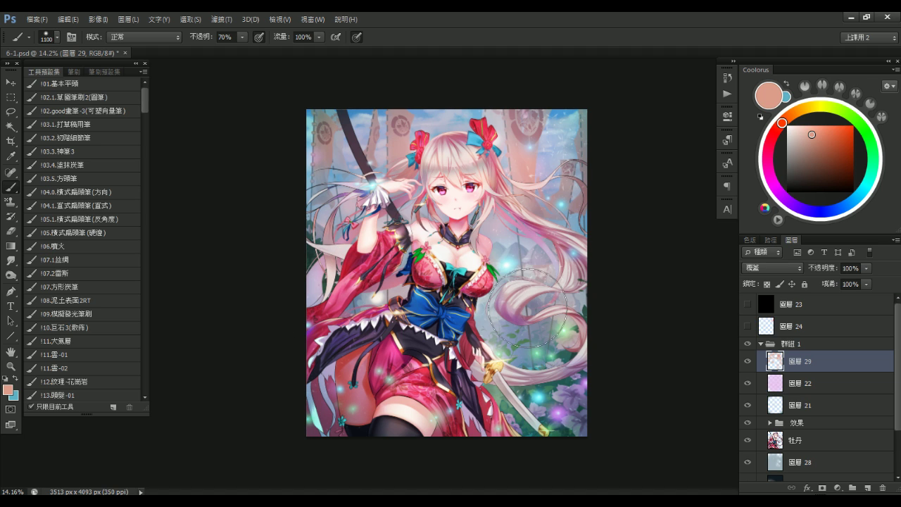
key("bracketright")
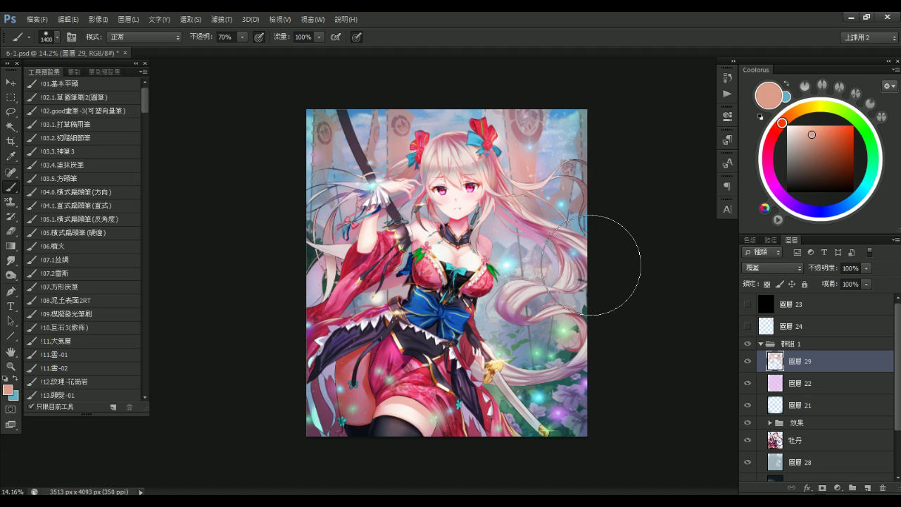
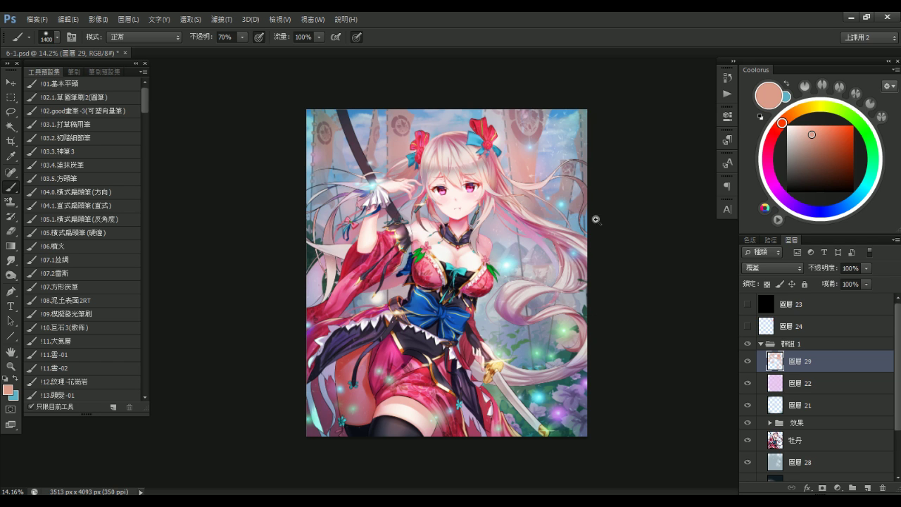
Toggle 圖層 29 off and on to compare the reduced view without and with the warm overlay
key("ctrl+minus")
left_click(748, 361)
left_click(749, 361)
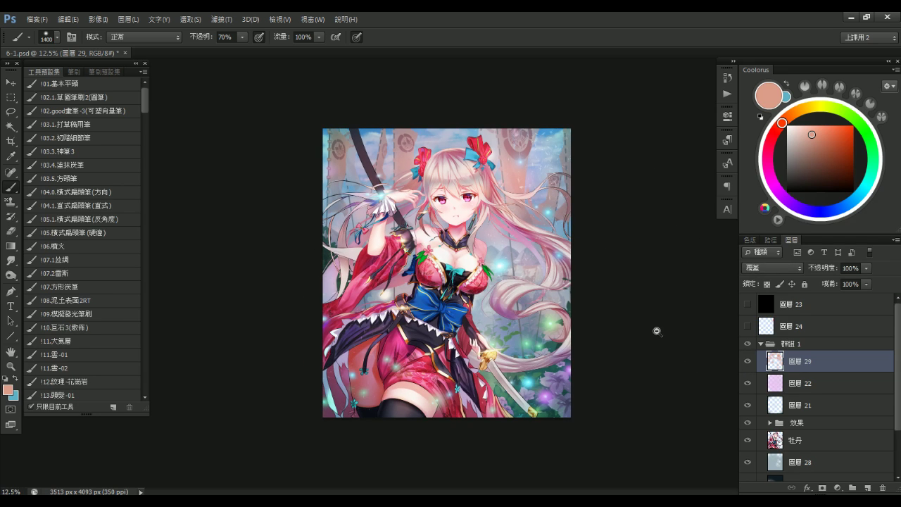
key("ctrl+minus")
key("ctrl+plus")
left_click(749, 361)
left_click(749, 361)
Warm the canvas edge beside the sleeve and raised arm on 圖層 29, using brush sizes 1500 and 1800
key("bracketright")
key("bracketright")
key("bracketleft")
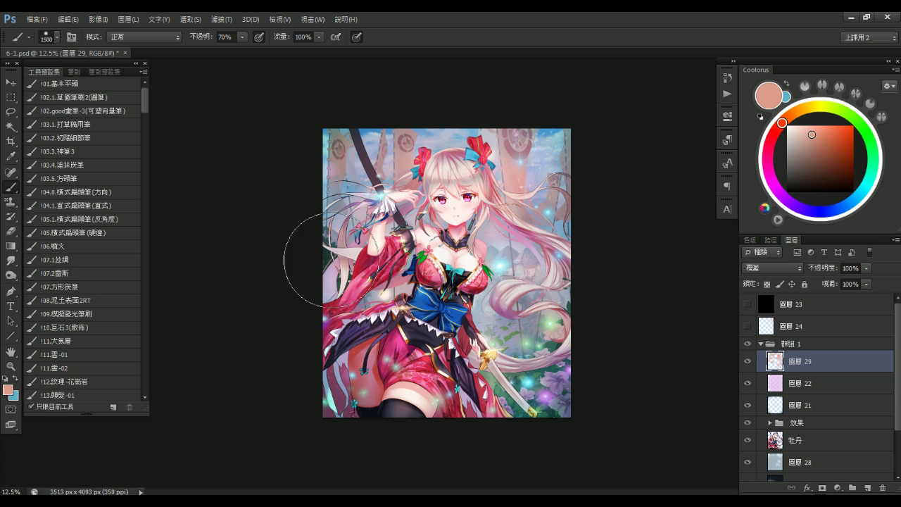
key("bracketright")
key("bracketright")
key("bracketright")
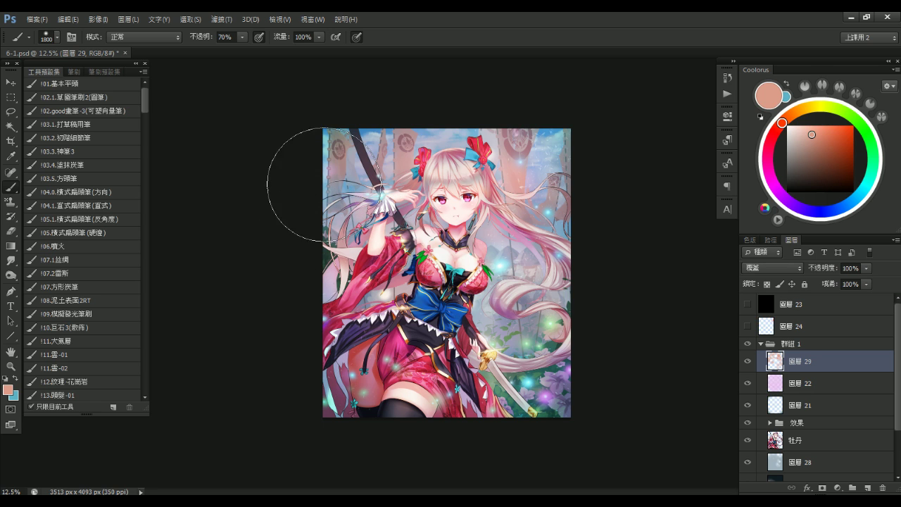
Adjust the brush to 1600 and blend the warm tint around the face and the hair beside the shoulder
key("bracketright")
key("bracketright")
key("bracketleft")
key("bracketleft")
key("bracketleft")
key("bracketleft")
key("bracketleft")
key("bracketleft")
key("bracketright")
key("bracketright")
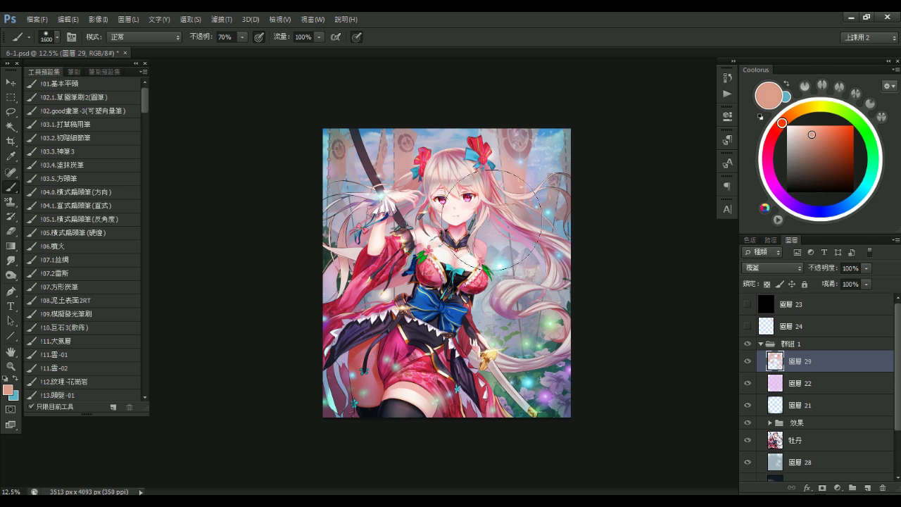
Spread the warm overlay broadly over the flowing hair and the sleeve and waist area, using brush sizes 1900 to 2100
key("bracketright")
key("bracketright")
key("bracketright")
key("bracketright")
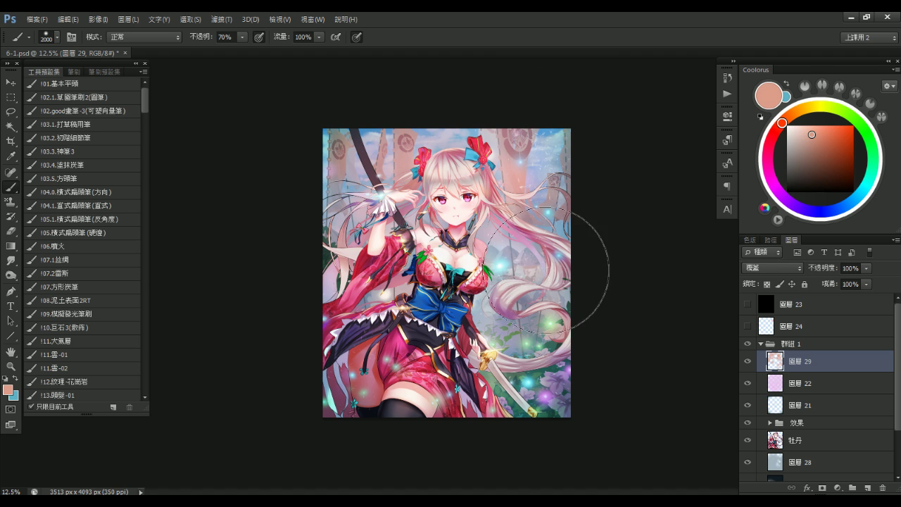
key("bracketleft")
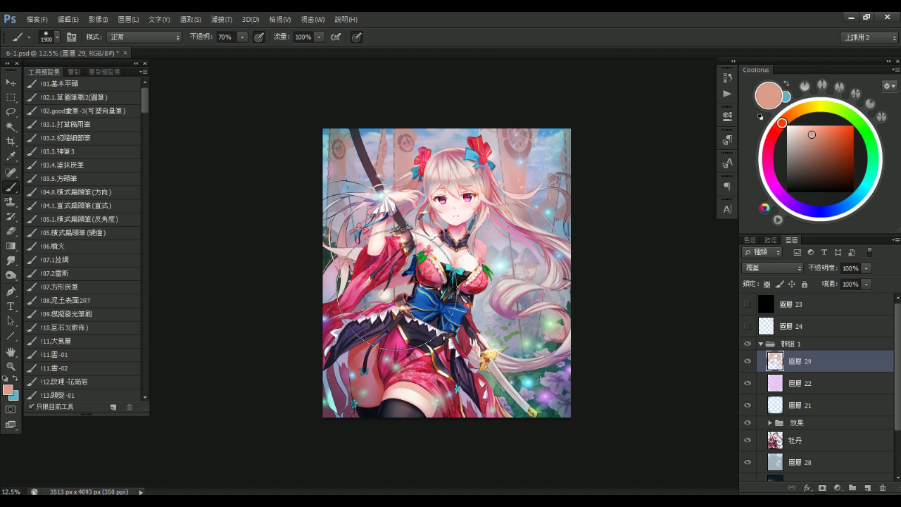
key("bracketright")
key("bracketright")
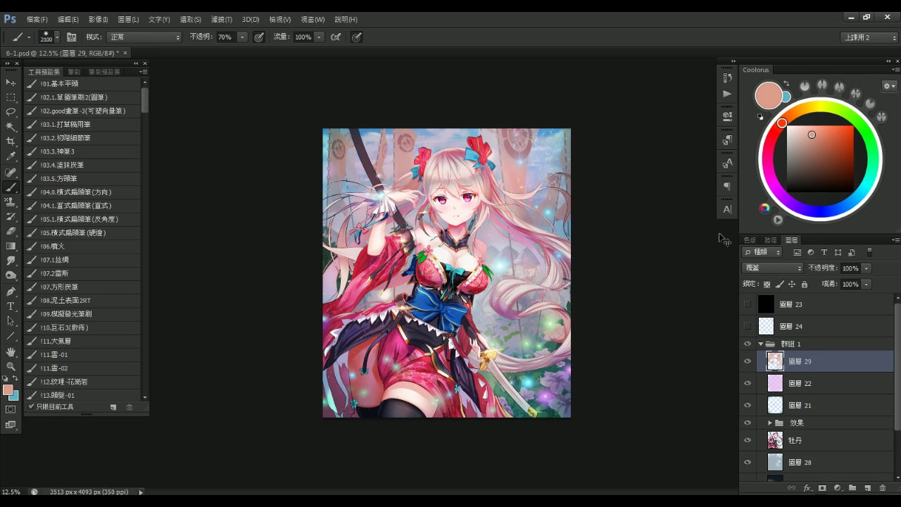
Try a duplicate of 圖層 29 to strengthen the warm overlay, compare it hidden and shown, and delete the copy
key("ctrl+j")
scroll(620, 268, "down", 2)
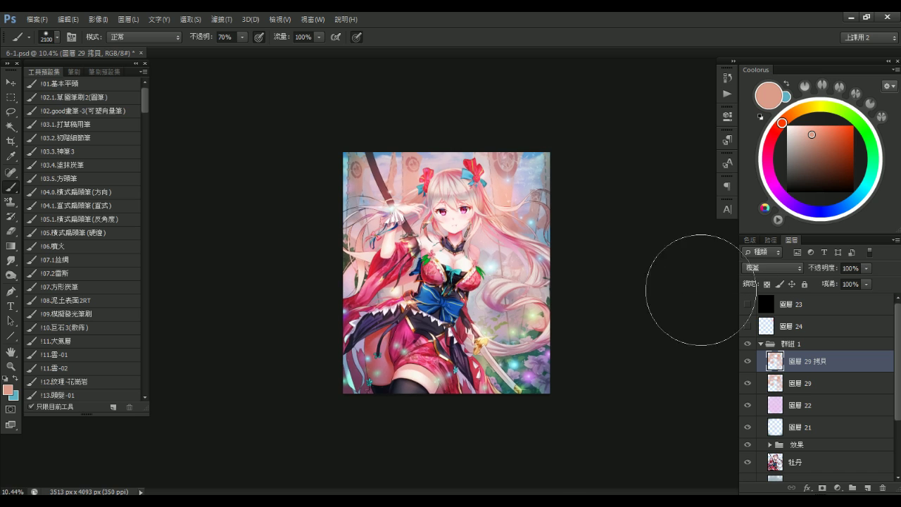
left_click(747, 362)
left_click(747, 362)
key("Delete")
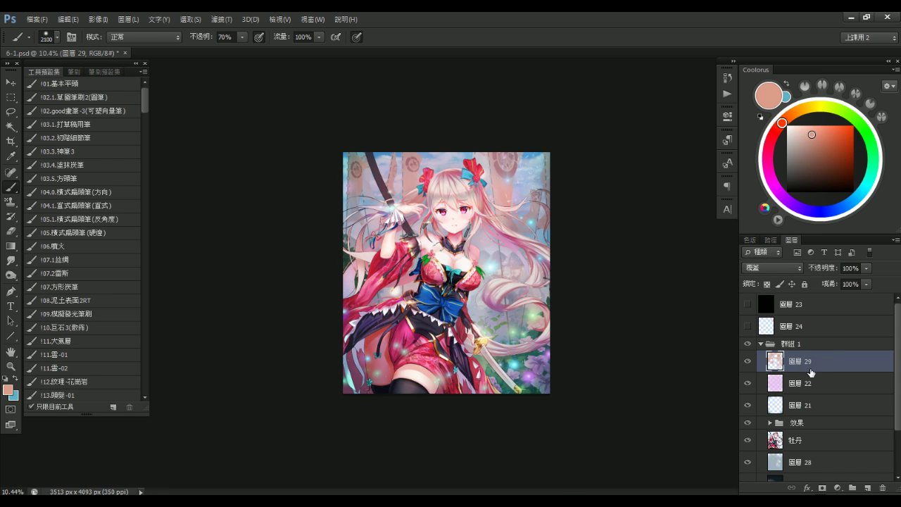
Try Hue/Saturation on 圖層 29 with hue -42 and +16, saturation +16 and lightness -28, and cancel the adjustment
left_click(747, 361)
left_click(747, 361)
key("ctrl+u")
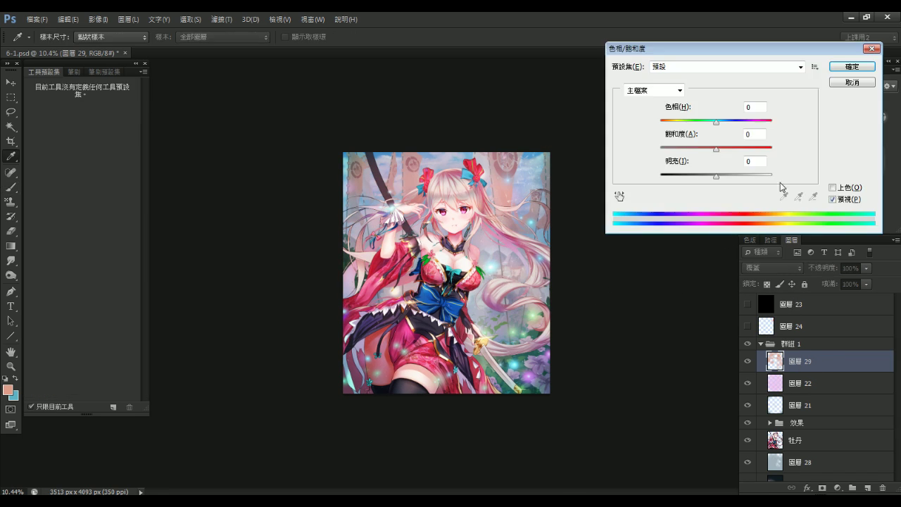
left_click_drag(715, 121, 701, 179)
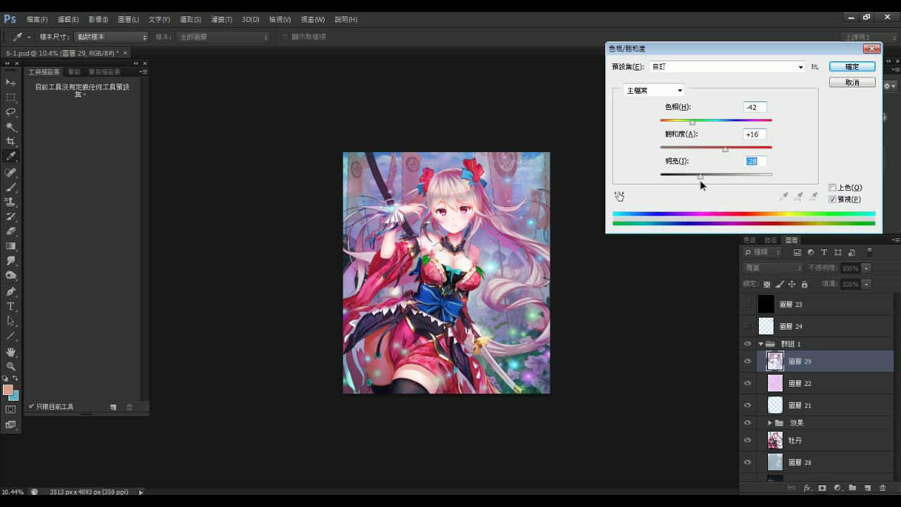
left_click_drag(720, 126, 726, 123)
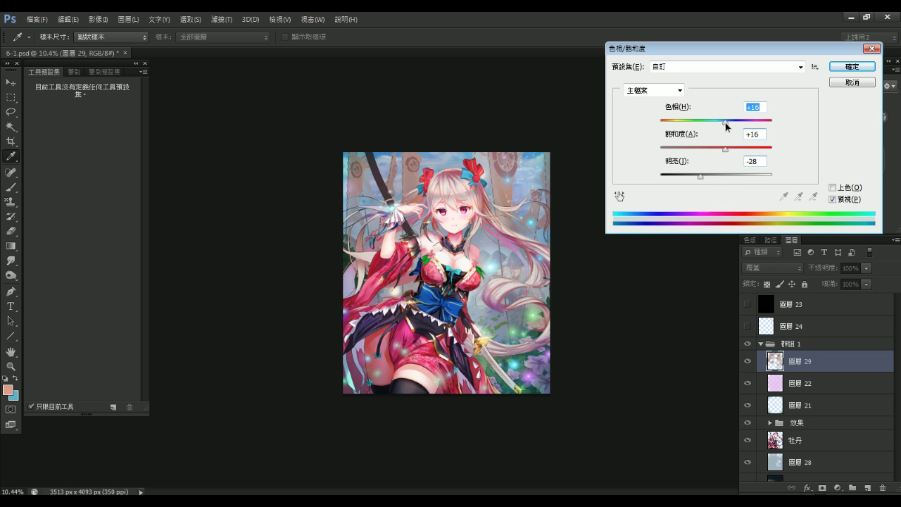
left_click(847, 84)
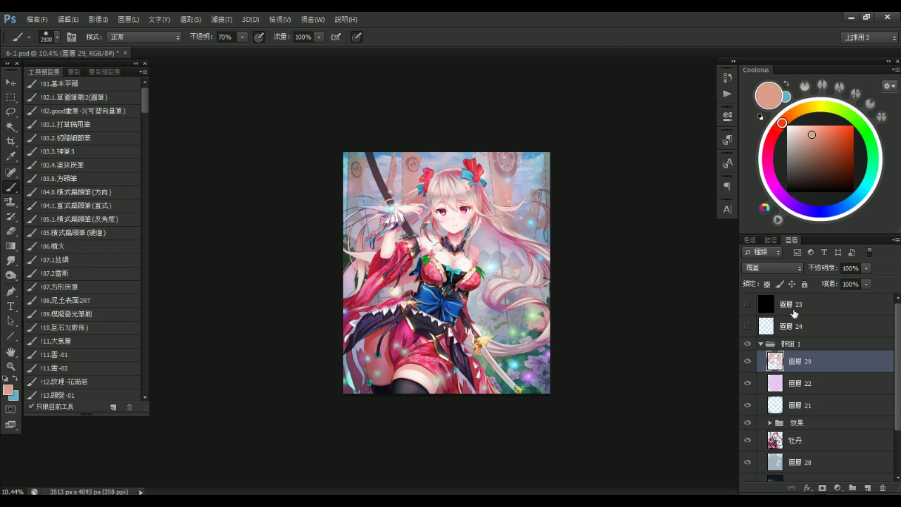
Hide and show 圖層 29 to check the effect of its warm tint on the whole picture
left_click(748, 361)
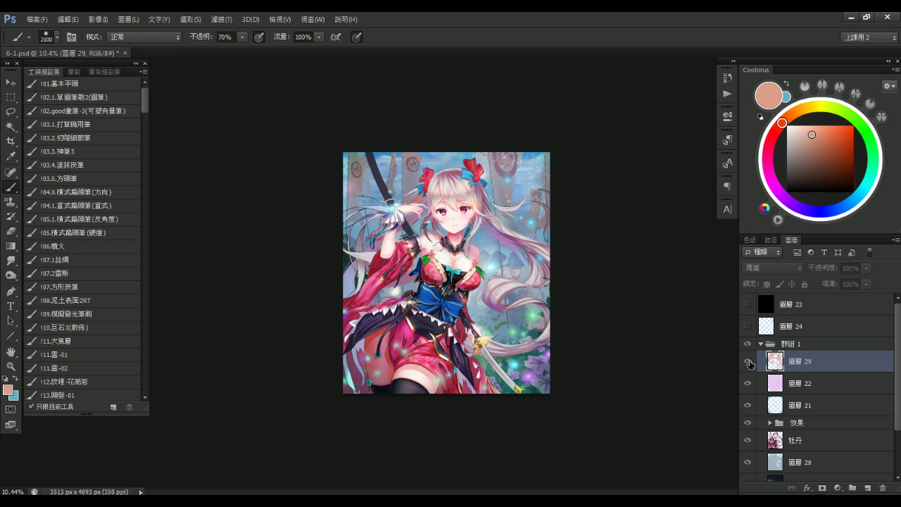
left_click(748, 361)
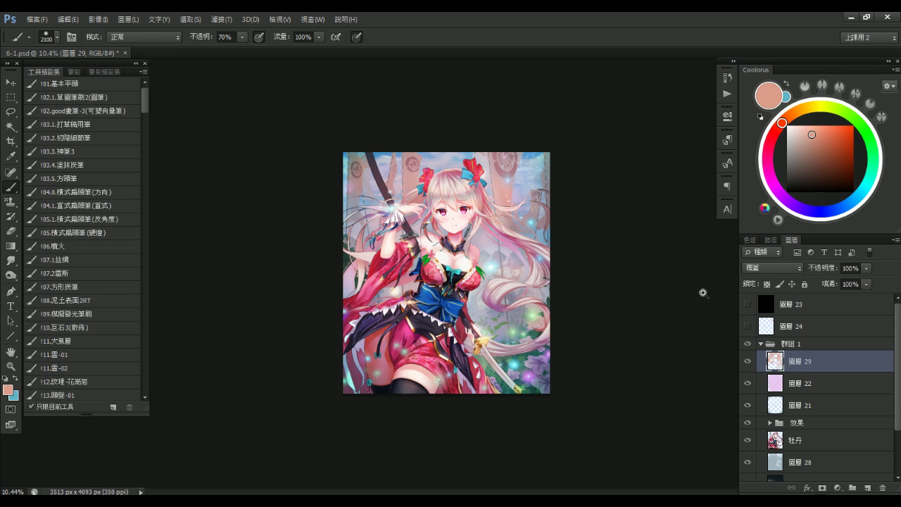
scroll(703, 292, "up", 3)
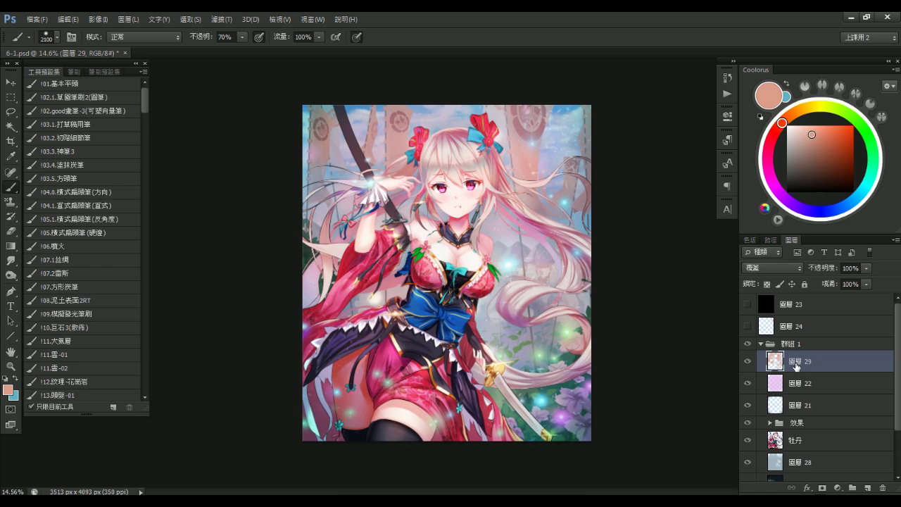
Add a new layer above 圖層 29 with the blending mode set to Color Dodge (加亮顏色)
key("ctrl+shift+n")
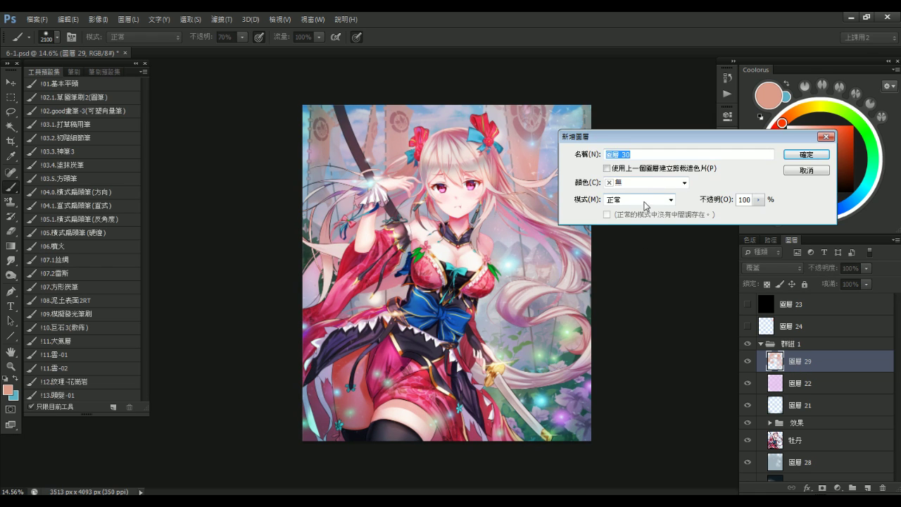
left_click(640, 200)
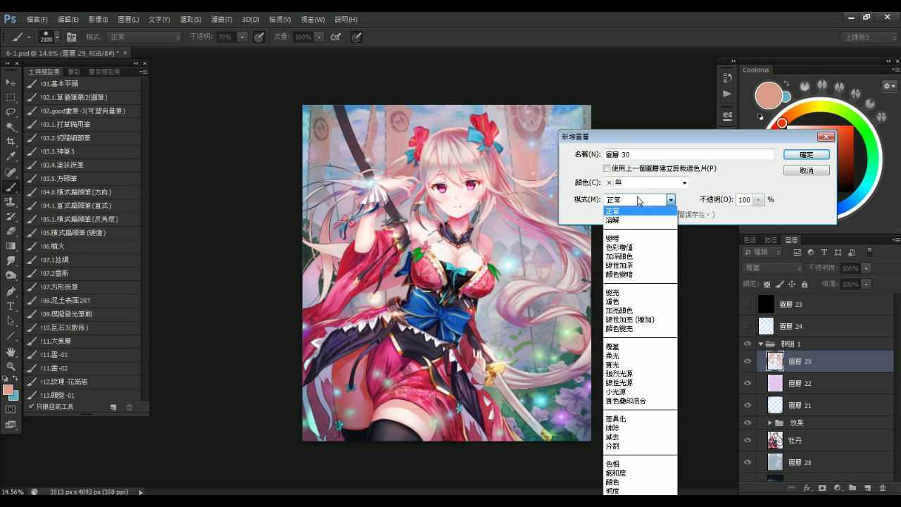
left_click(639, 310)
left_click(806, 154)
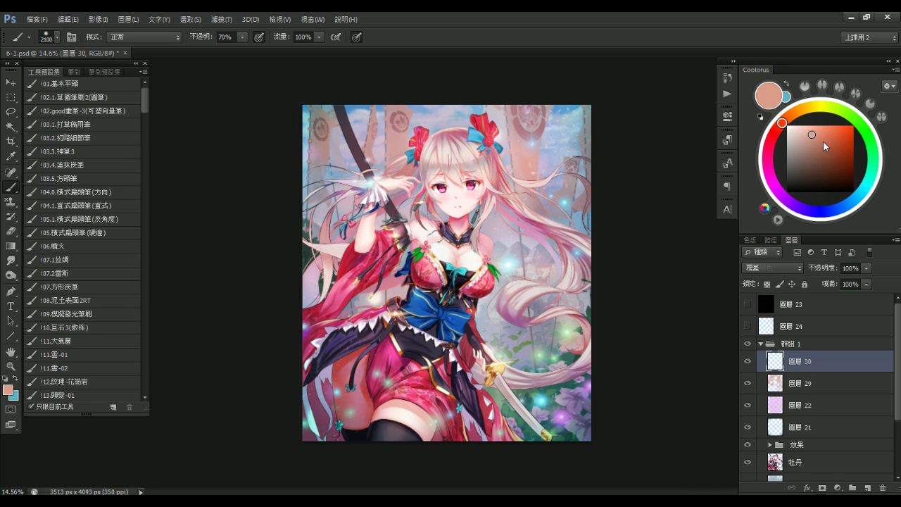
Darken the salmon brush color slightly, reduce the brush to 900, and paint a glow on the banner beside the hair ribbon
left_click(810, 139)
key("[")
key("[")
key("[")
key("[")
key("[")
key("[")
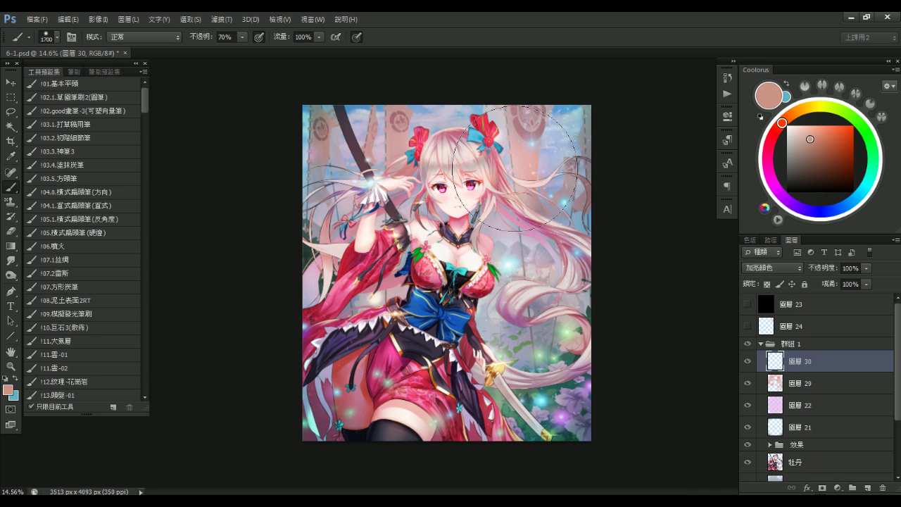
key("bracketleft")
key("bracketleft")
key("bracketleft")
key("bracketleft")
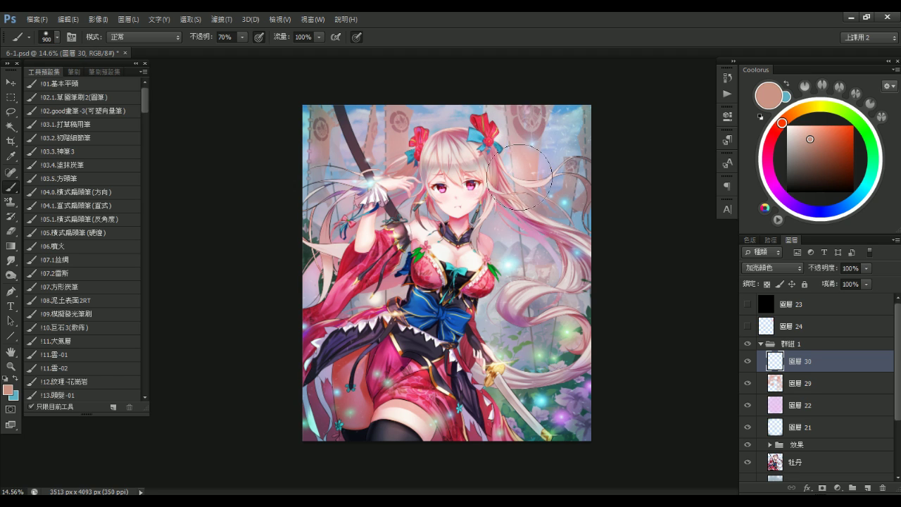
Enlarge the brush to 1200 and 1500 and add soft glow over the hair and background beside the shoulder
key("bracketright")
key("bracketright")
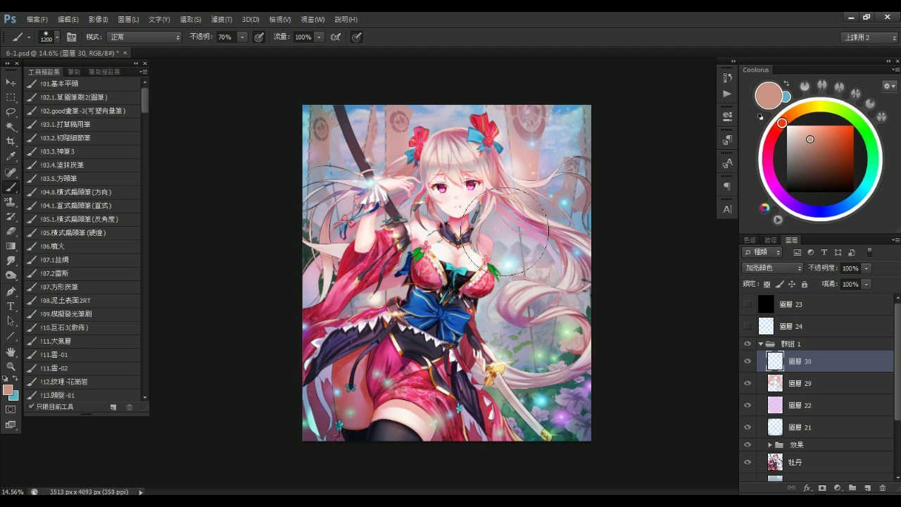
key("bracketright")
key("bracketright")
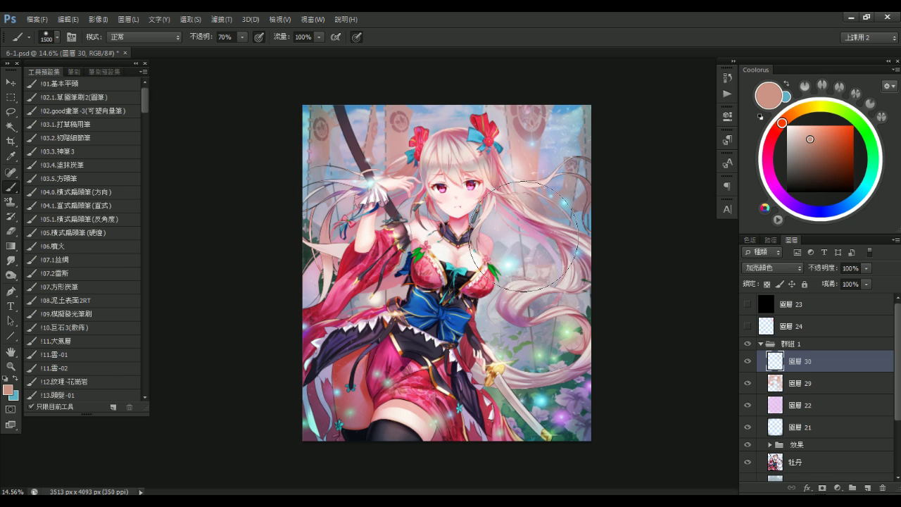
Reduce the brush to 900 and add glow around the raised arm and wrist
key("bracketleft")
key("bracketleft")
key("bracketleft")
key("bracketleft")
key("bracketleft")
key("bracketleft")
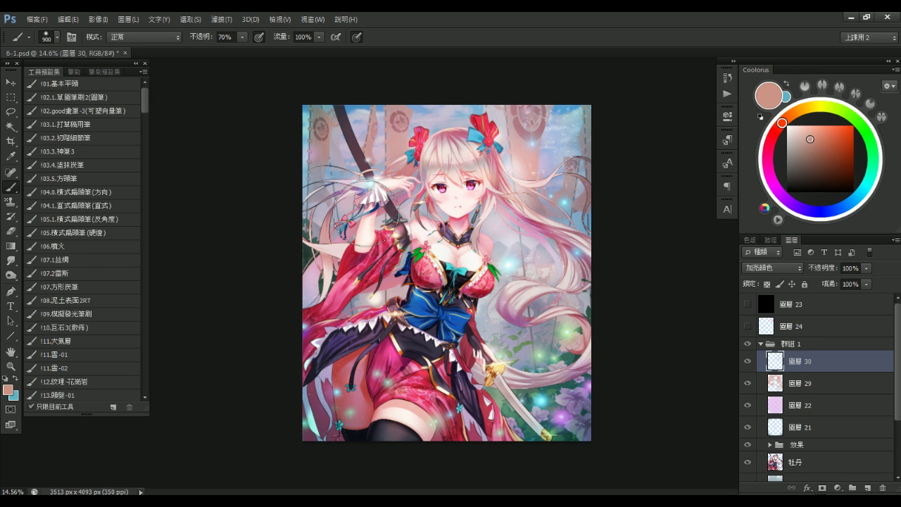
Enlarge the brush to 1400 and 2200 and widen the glow beside the head and across the flowing hair
key("bracketright")
key("bracketright")
key("bracketright")
key("bracketright")
key("bracketright")
key("bracketright")
key("bracketright")
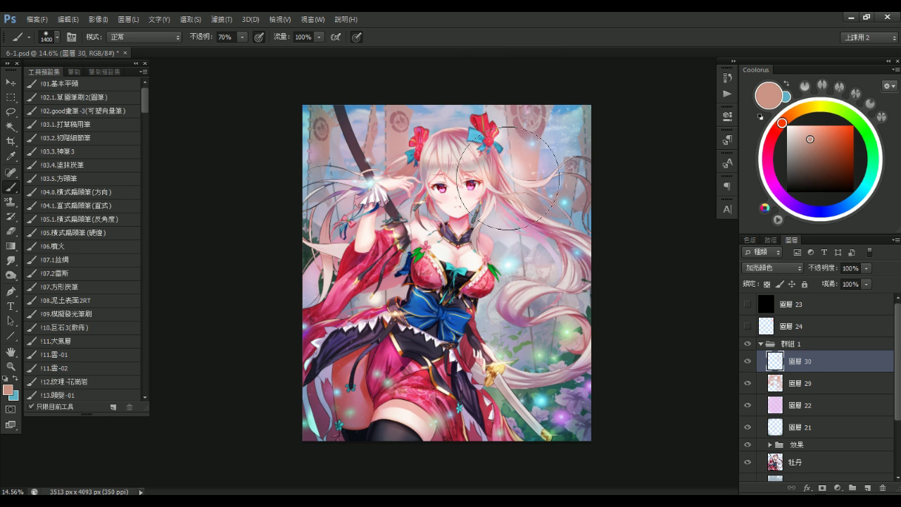
key("bracketright")
key("bracketright")
key("bracketright")
key("bracketright")
key("bracketright")
key("bracketright")
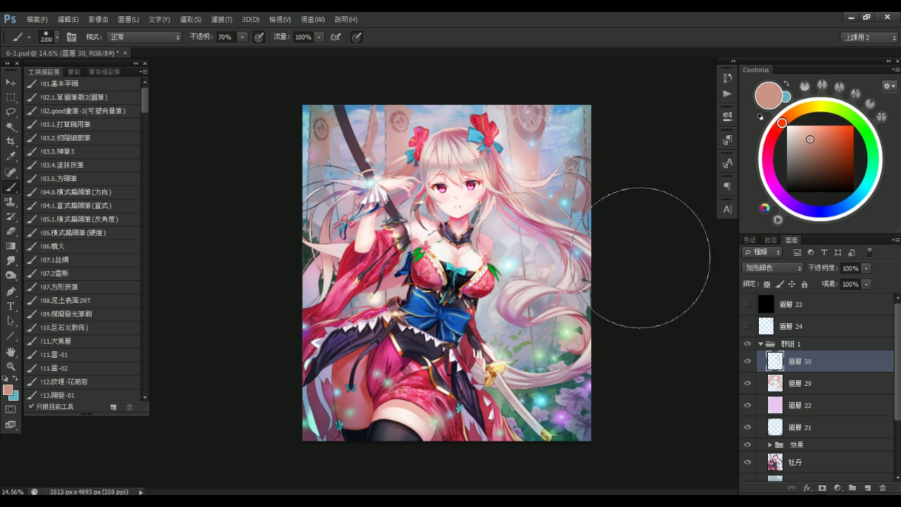
Compare the whole picture with 群組 1 shown and hidden against the original background image
left_click(627, 207, "alt")
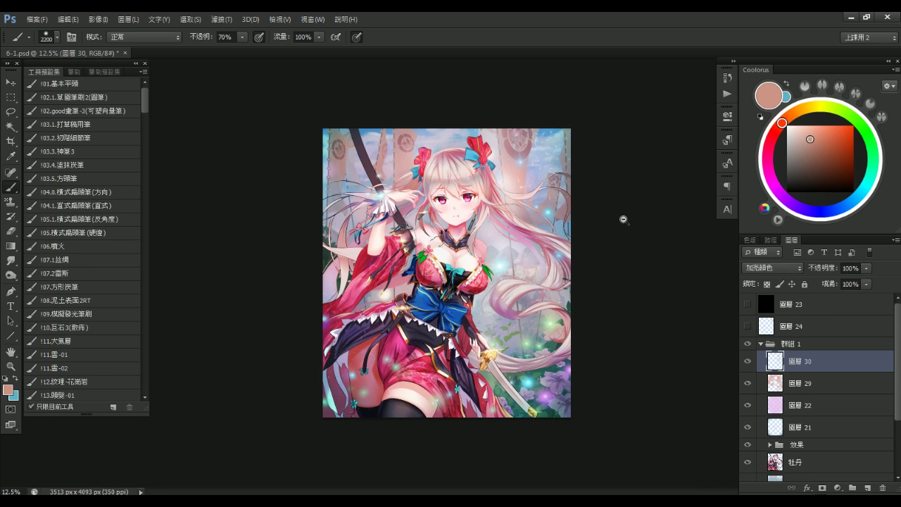
left_click(626, 217, "alt")
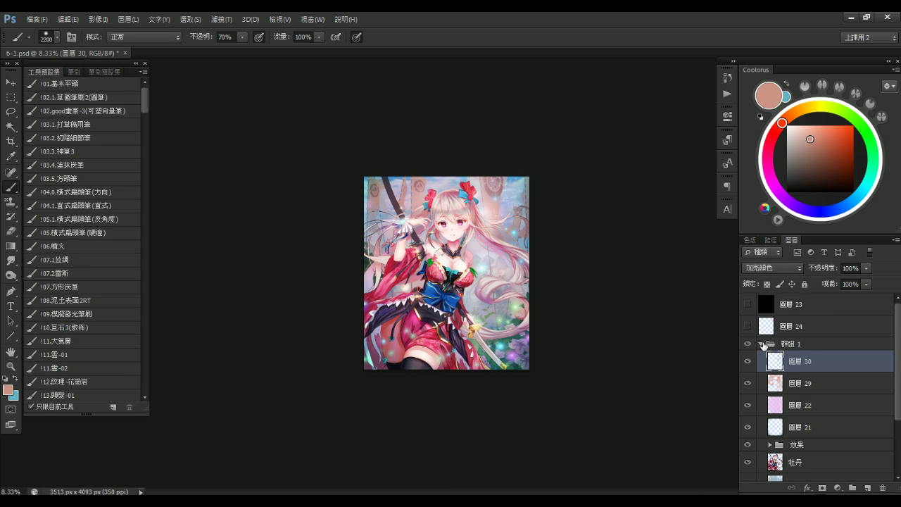
left_click(760, 344)
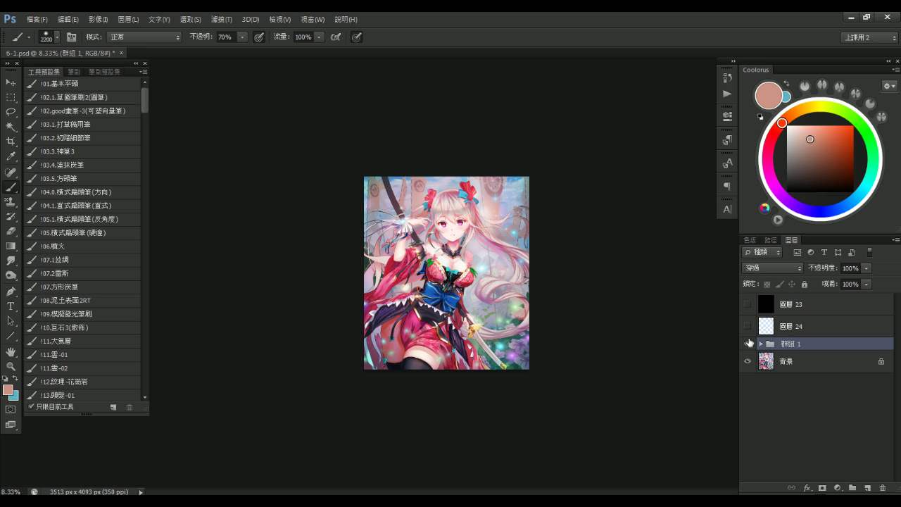
left_click(747, 344)
left_click(748, 343)
left_click(748, 343)
left_click(747, 344)
left_click(748, 343)
left_click(748, 343)
left_click(747, 343)
left_click(748, 343)
key("ctrl+plus")
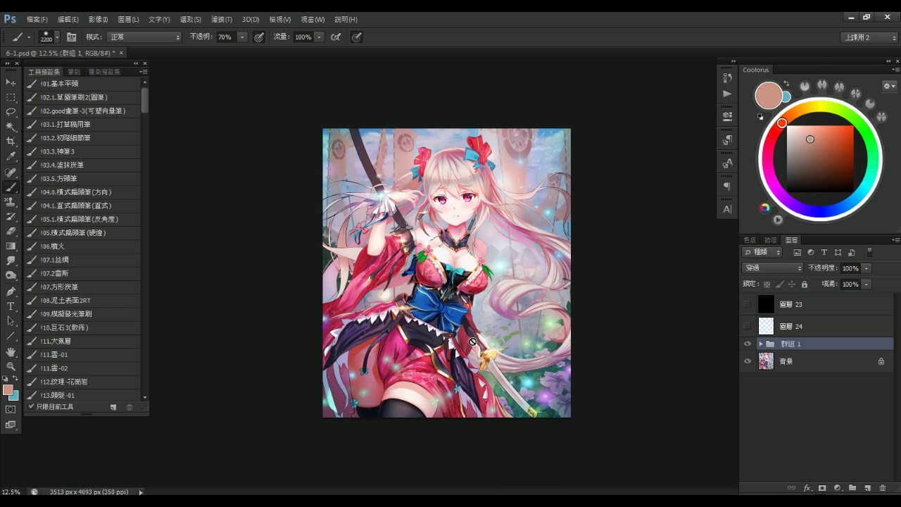
Expand 群組 1 and check the effect of 圖層 28 below the character by toggling it, leaving it hidden
left_click(761, 344)
left_click(817, 371)
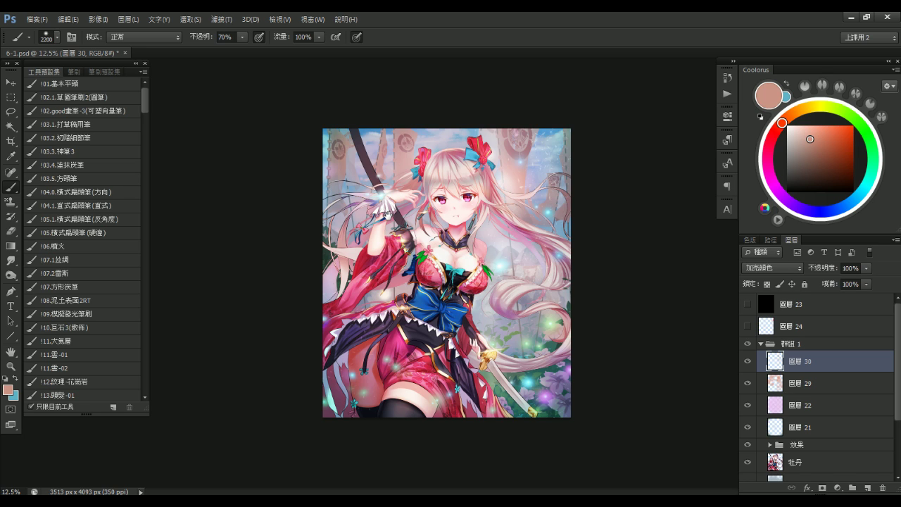
left_click_drag(329, 269, 344, 263)
left_click(836, 458)
scroll(886, 412, "down", 1)
left_click(817, 435)
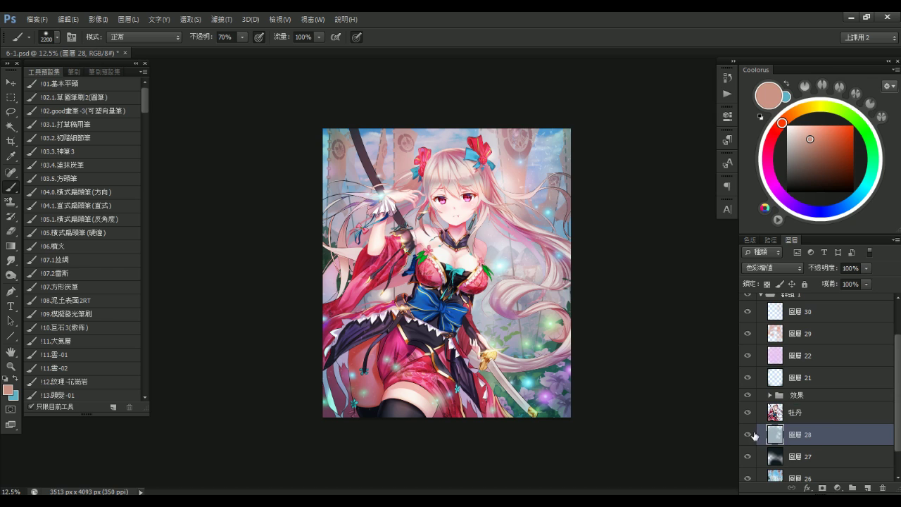
left_click(748, 437)
left_click(747, 438)
left_click(748, 437)
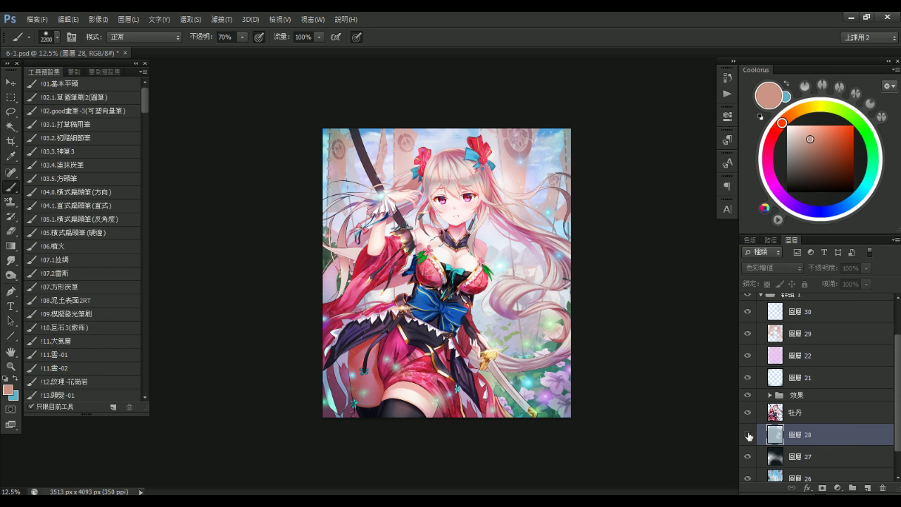
Select 圖層 27 and compare the background with that Screen layer shown and hidden
left_click(782, 454)
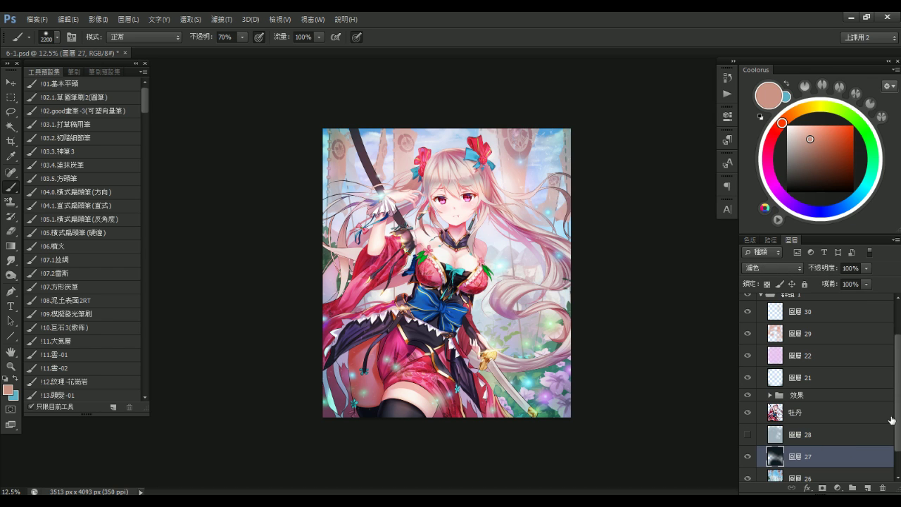
scroll(898, 424, "down", 1)
left_click(747, 427)
left_click(747, 428)
left_click(748, 427)
left_click(747, 428)
left_click(748, 427)
left_click(748, 427)
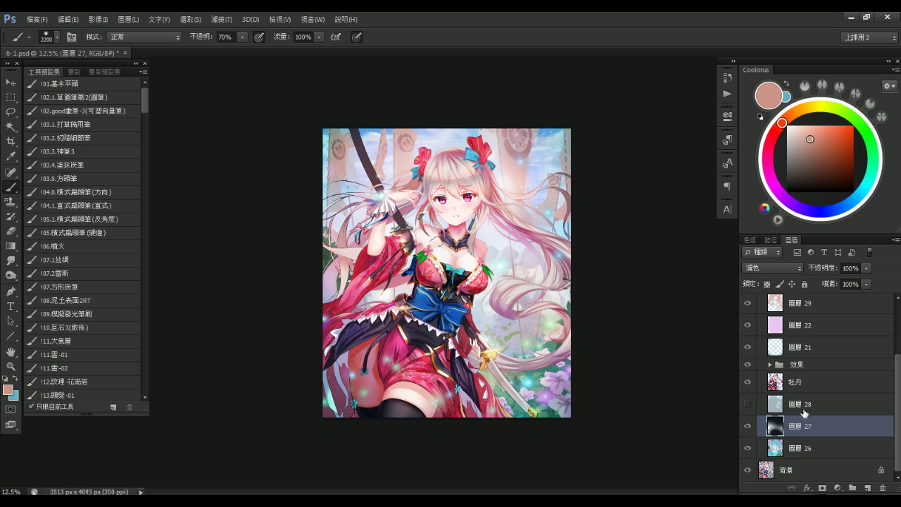
left_click(749, 428)
left_click(749, 429)
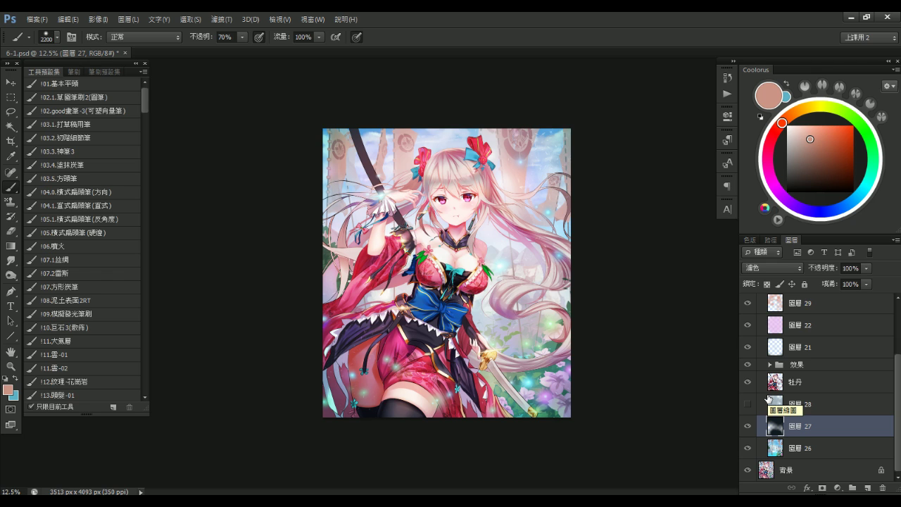
Create a new Normal layer above 圖層 27 and paint pale lavender haze, sampled from the picture, beside the raised sleeve
key("ctrl+shift+n")
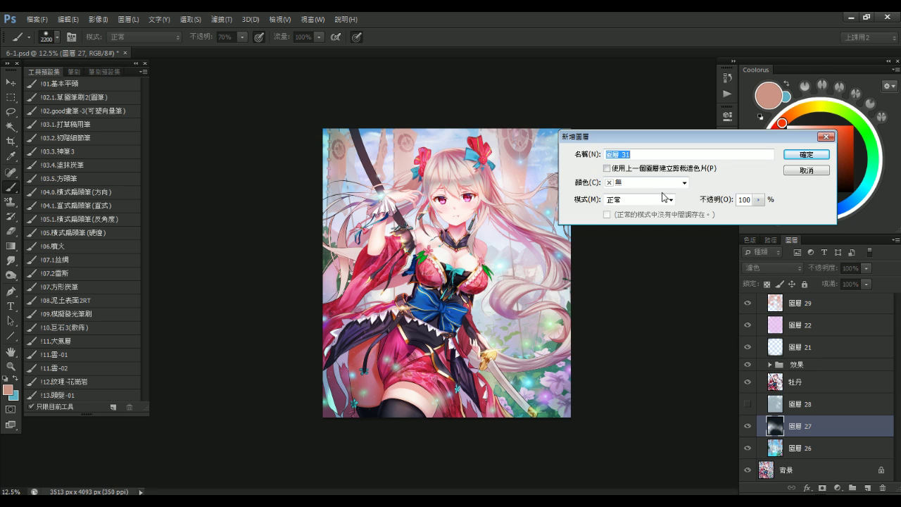
left_click(788, 155)
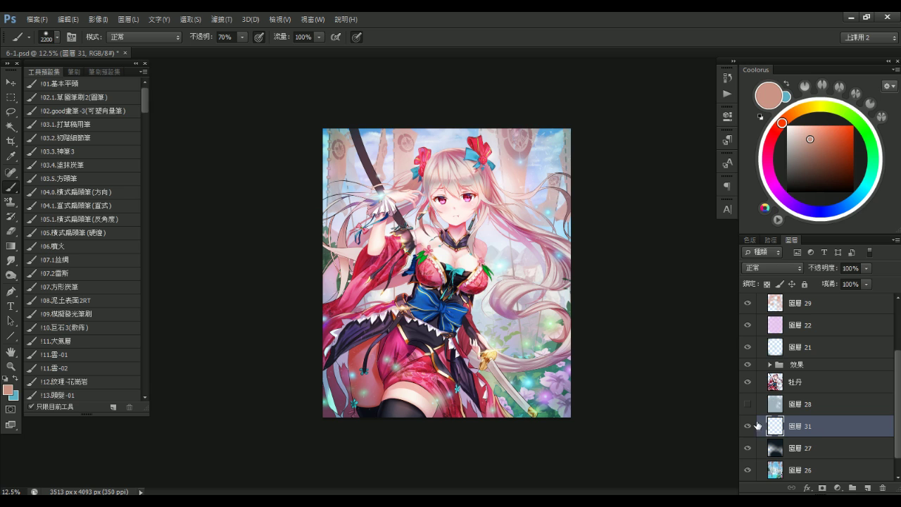
left_click(326, 221, "alt")
right_click(363, 181)
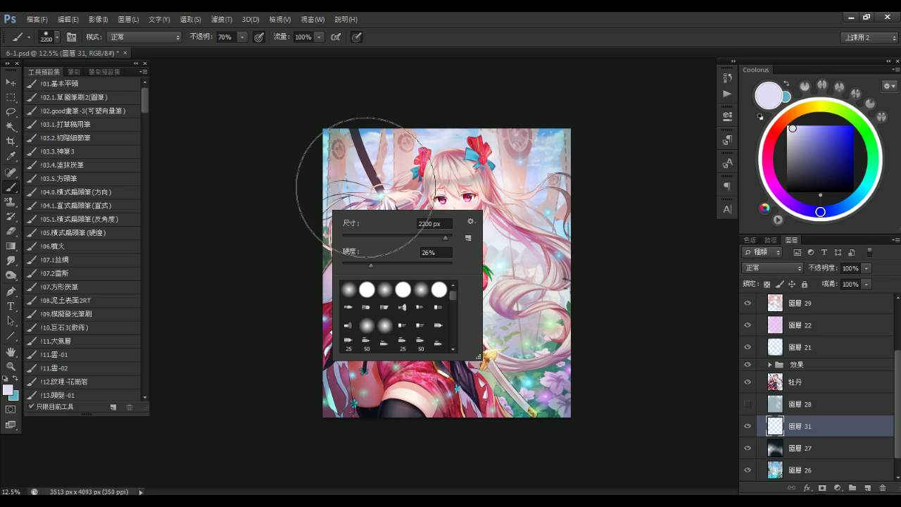
left_click(345, 229, "alt")
left_click(336, 224, "alt")
mouse_move(340, 213)
left_mouse_down()
mouse_move(313, 213)
mouse_move(318, 277)
left_mouse_up()
Enlarge the haze brush to 2400 and turn 圖層 28 back on
key("bracketright")
key("bracketright")
key("bracketright")
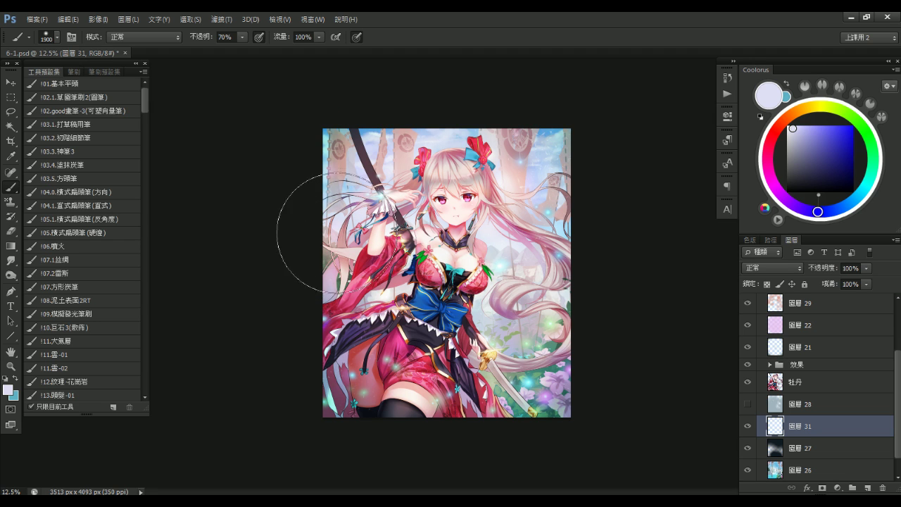
key("bracketright")
key("bracketright")
key("bracketright")
key("bracketright")
key("bracketright")
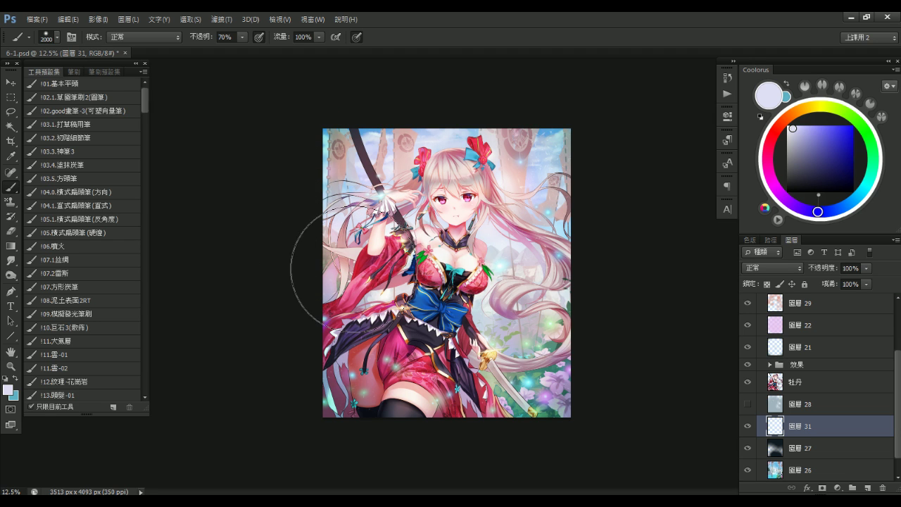
left_click(749, 404)
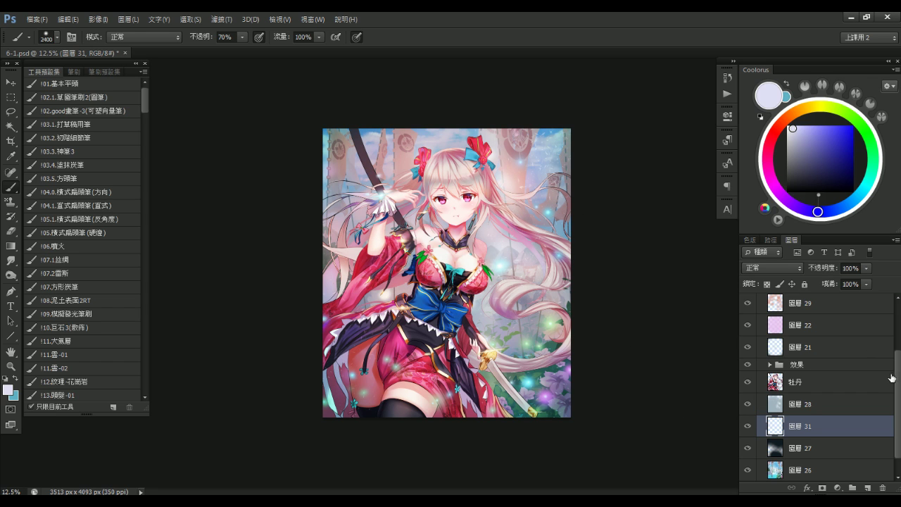
scroll(888, 377, "up", 3)
key("ctrl+minus")
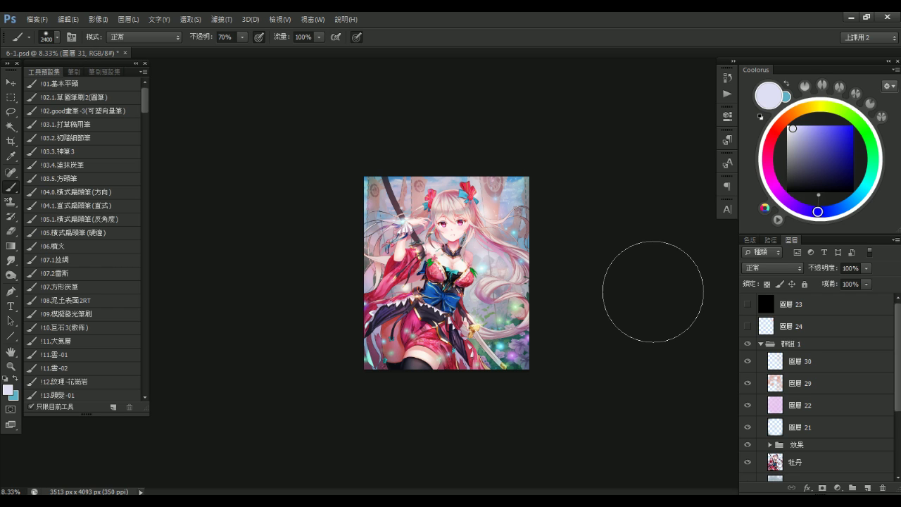
Add an Outer Glow layer style to the 牡丹 character layer
left_click(824, 426)
left_click(828, 463)
scroll(829, 465, "down", 3)
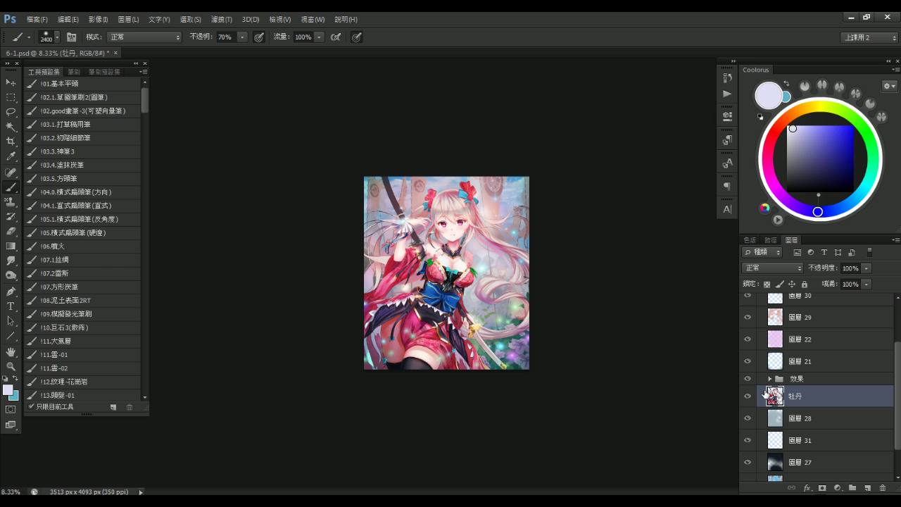
double_click(845, 396)
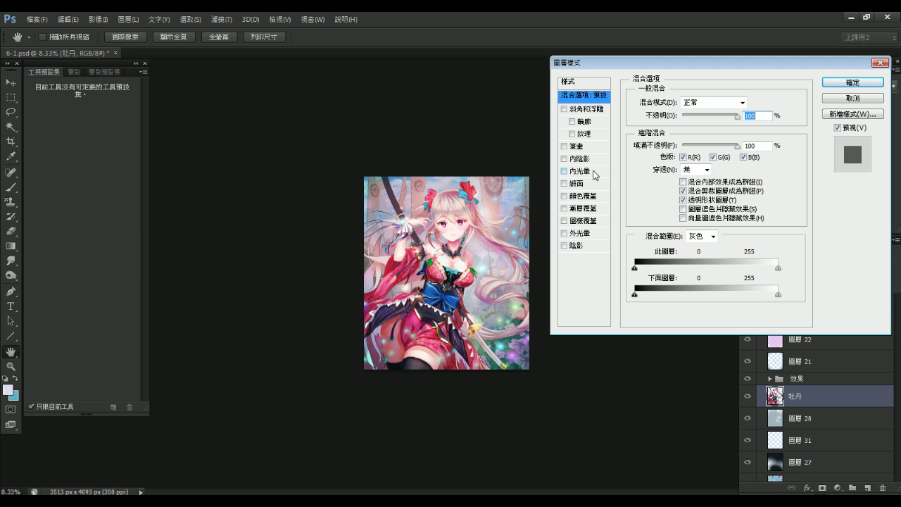
left_click(581, 233)
left_click(455, 226, "ctrl")
left_click(455, 226, "ctrl")
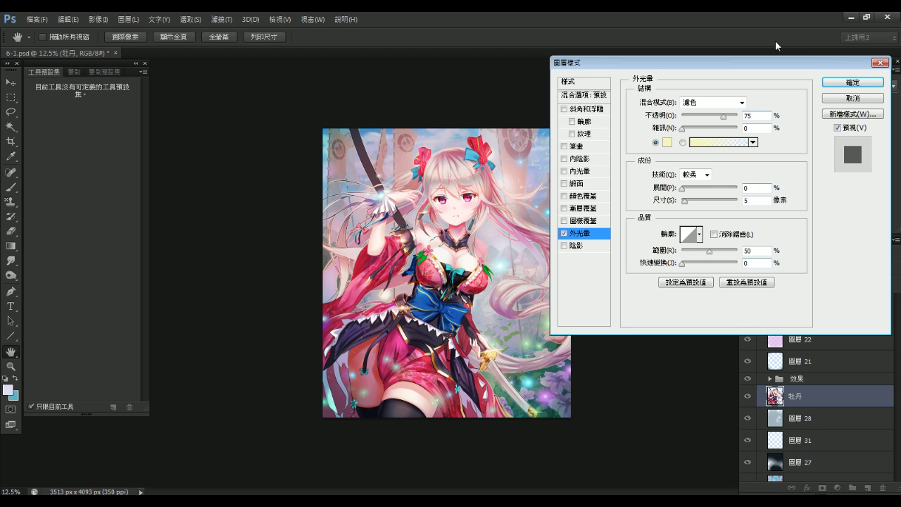
Set the outer glow's spread to 32% and size to 9 px, and apply the style
left_click_drag(714, 67, 729, 60)
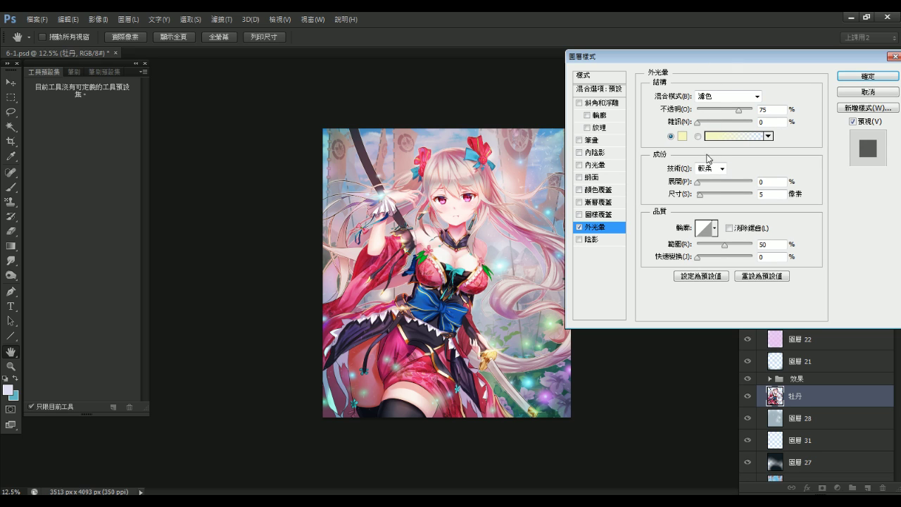
left_click_drag(701, 185, 604, 200)
left_click(705, 188)
left_click(708, 187)
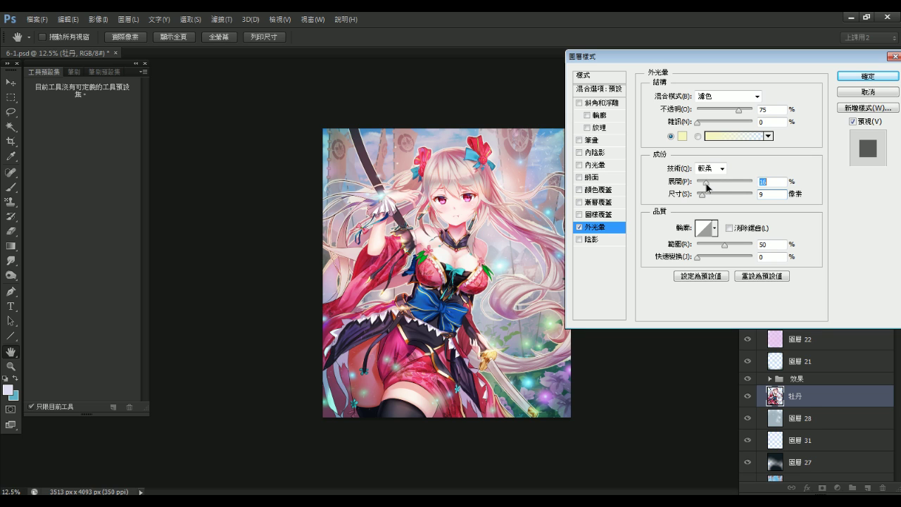
left_click_drag(708, 187, 712, 188)
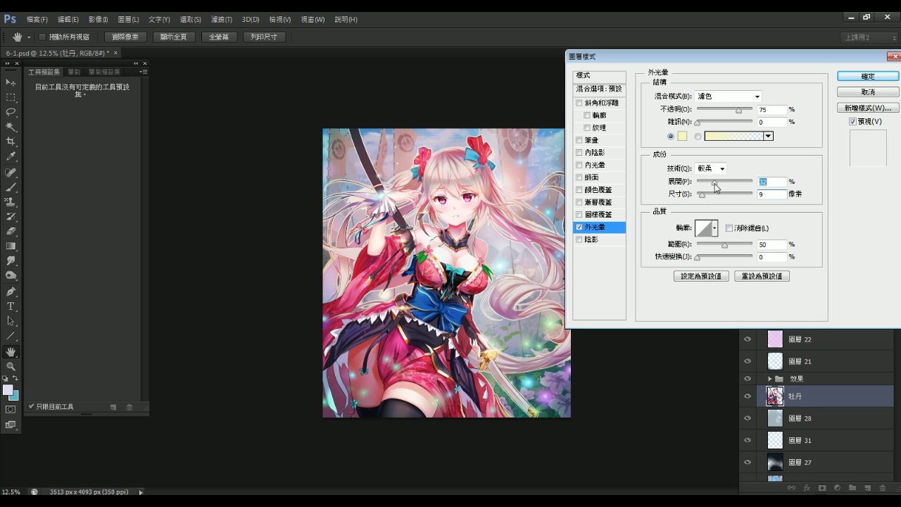
left_click(867, 76)
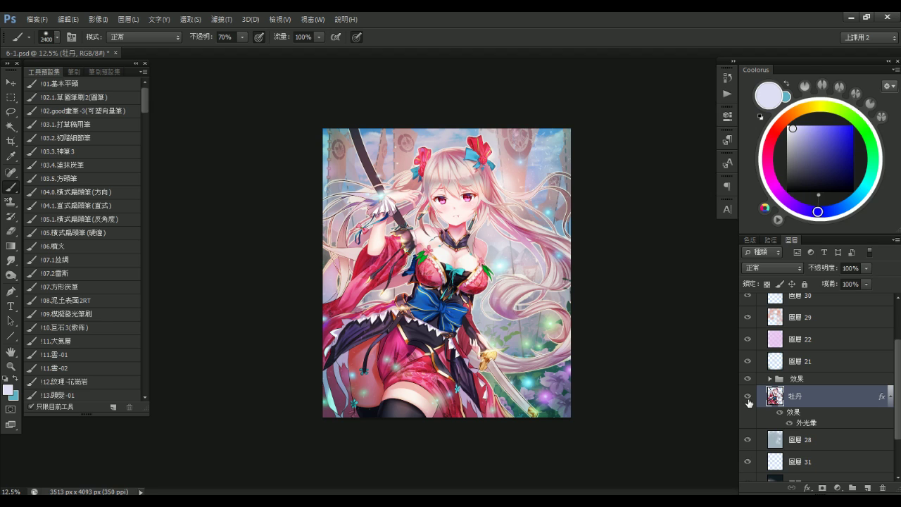
Convert the Outer Glow effect of 牡丹 into a separate layer
right_click(861, 419)
left_click(852, 422)
right_click(851, 420)
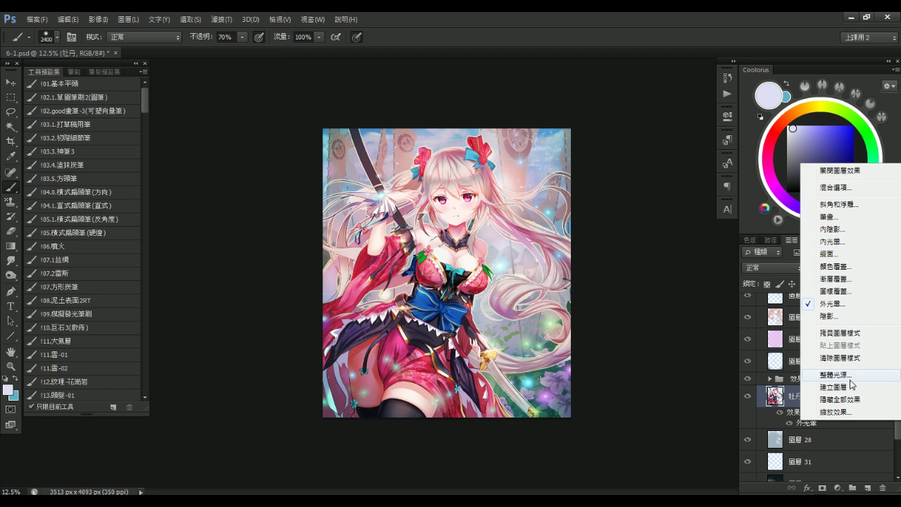
left_click(837, 387)
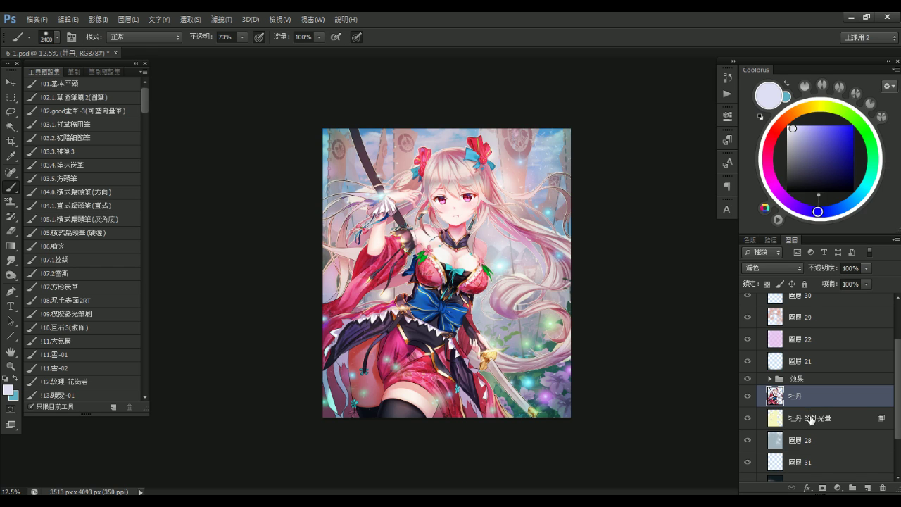
Select the separated outer glow layer and compare the character's outline with the glow shown and hidden
left_click(809, 419)
left_click(748, 419)
left_click(747, 419)
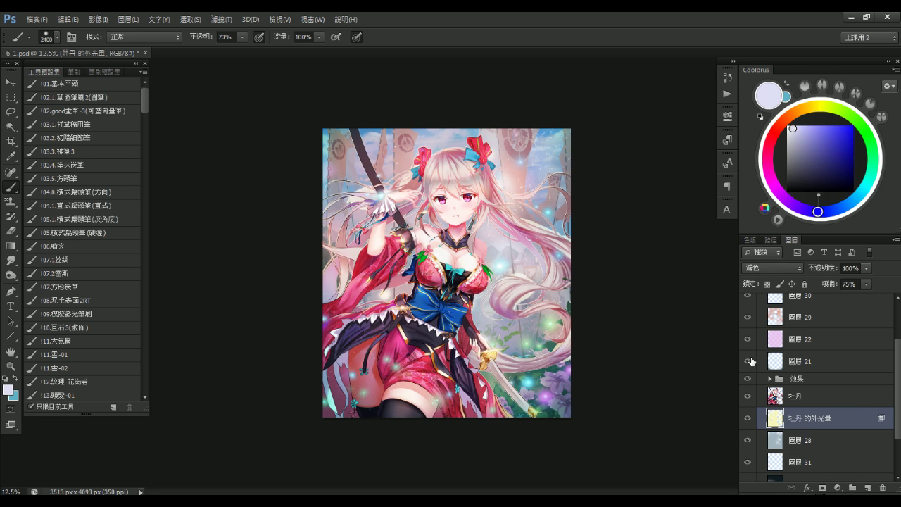
key("ctrl+plus")
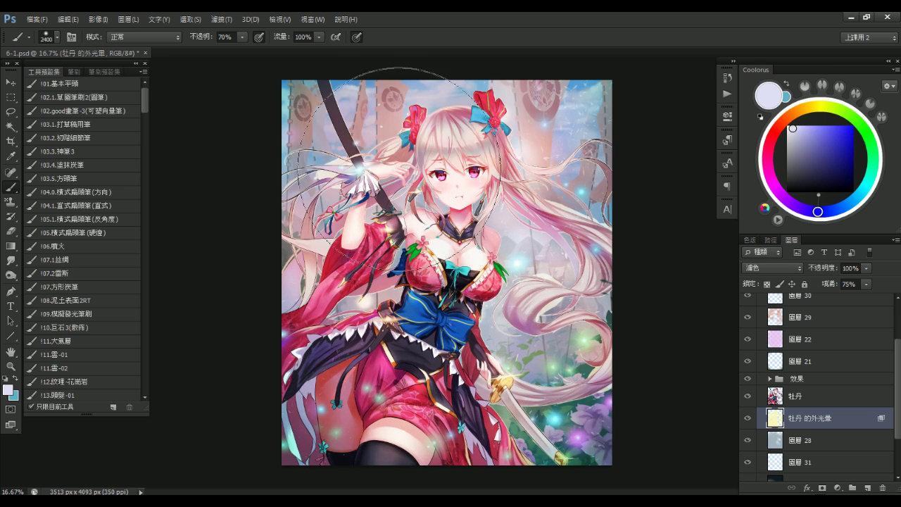
key("ctrl+minus")
left_click(747, 418)
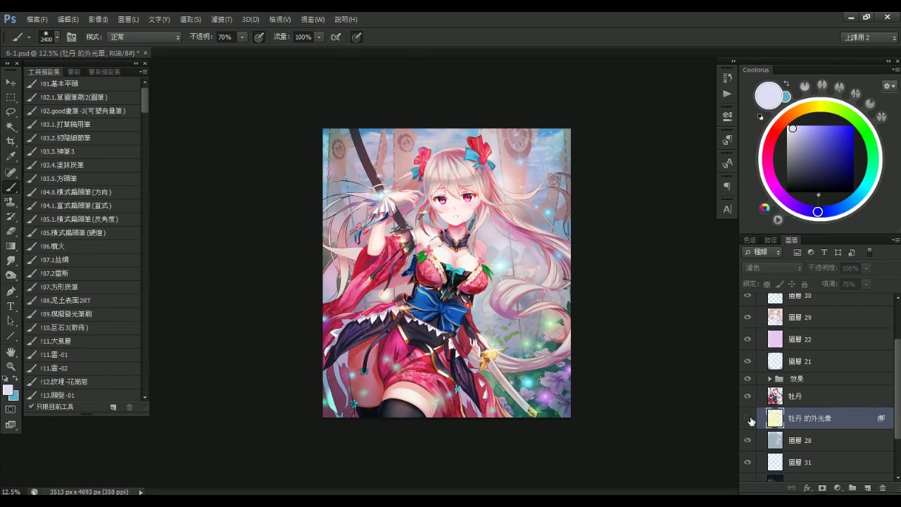
left_click(748, 419)
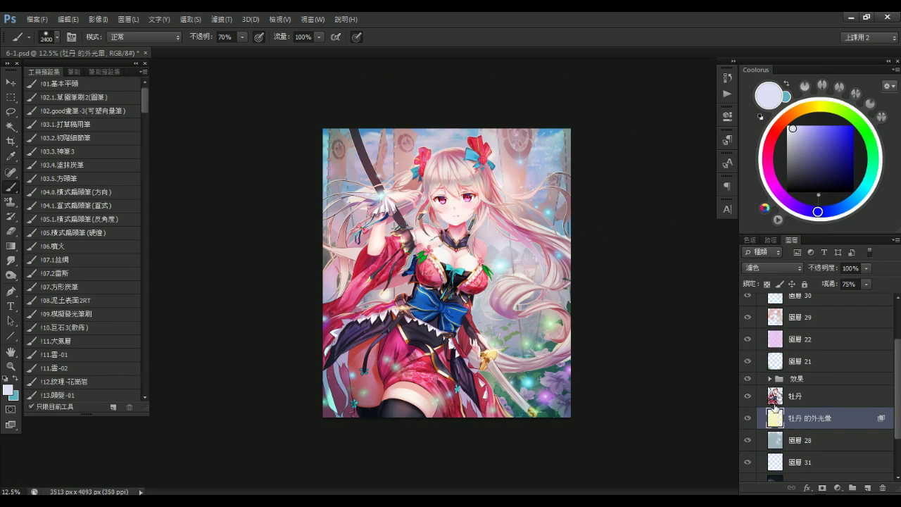
Smudge the separated outer glow at 20% strength around the flowing hair curls and sword hilt, using a brush of up to 700 px
scroll(574, 184, "up", 3)
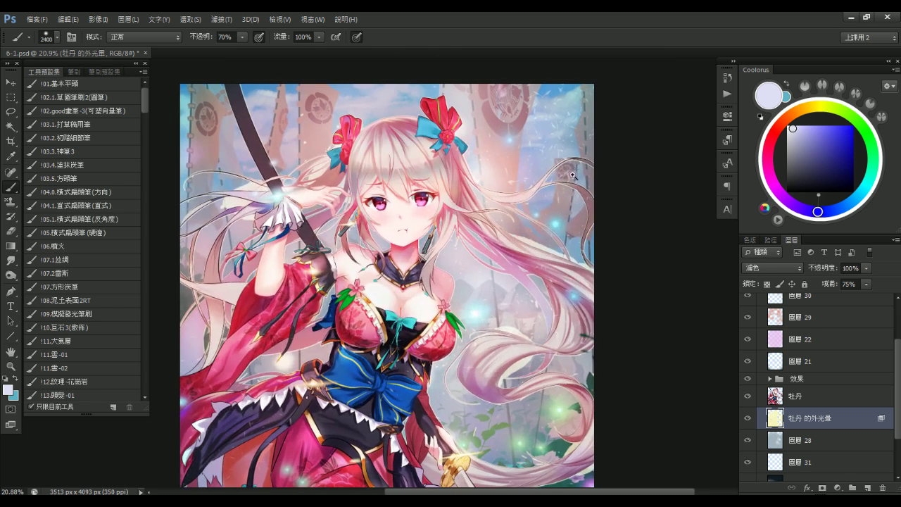
key("r")
left_click_drag(486, 236, 520, 238, "alt")
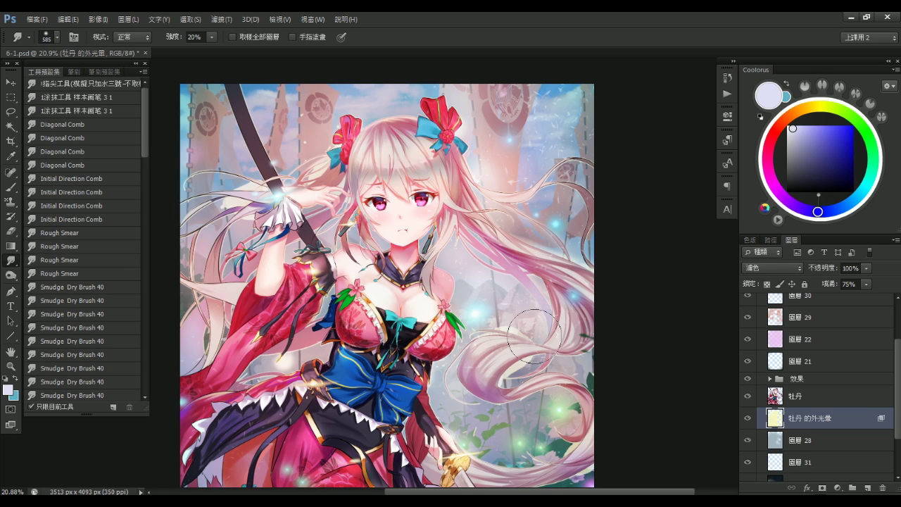
key("]")
key("]")
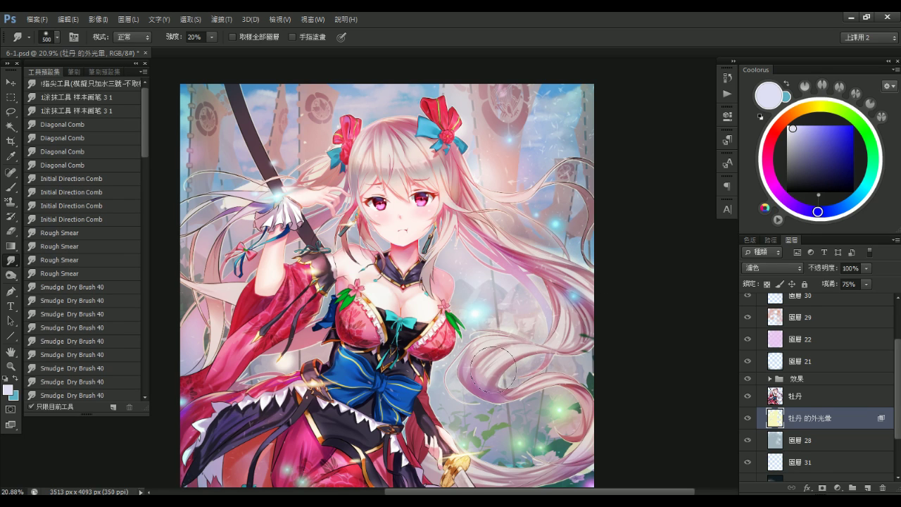
mouse_move(520, 404)
left_mouse_down()
mouse_move(513, 397)
mouse_move(483, 400)
left_mouse_up()
left_click_drag(539, 418, 544, 349)
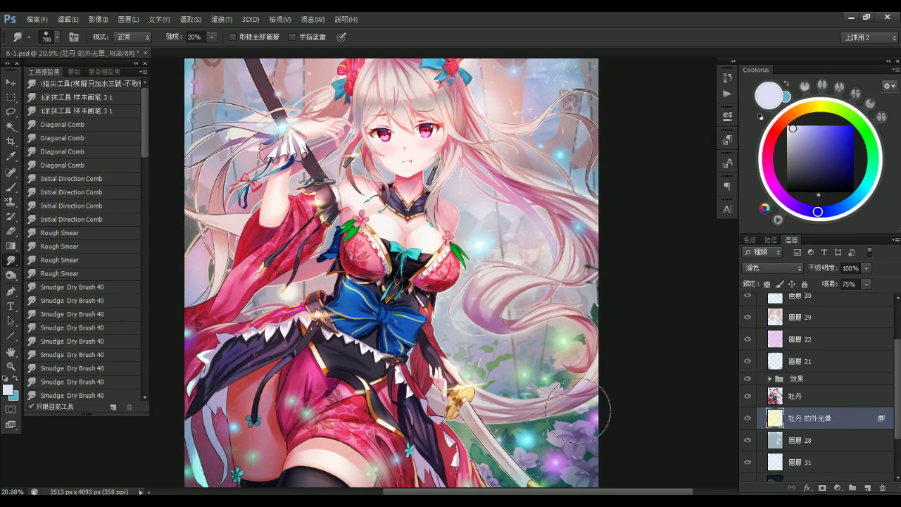
left_click_drag(491, 413, 511, 384)
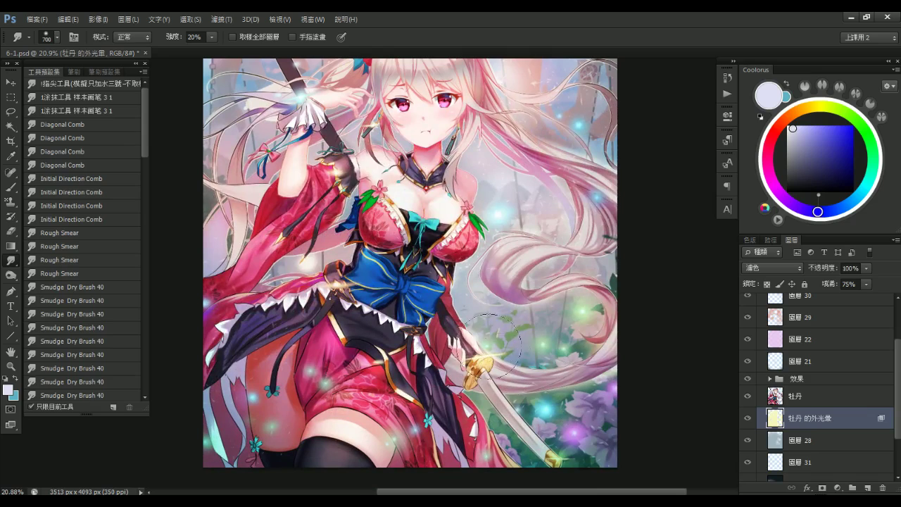
left_click_drag(535, 432, 538, 407)
Enlarge the Smudge brush to 1000 px for softening the glow around the raised sword arm and upper hair
left_click_drag(360, 146, 435, 295)
key("bracketleft")
key("bracketleft")
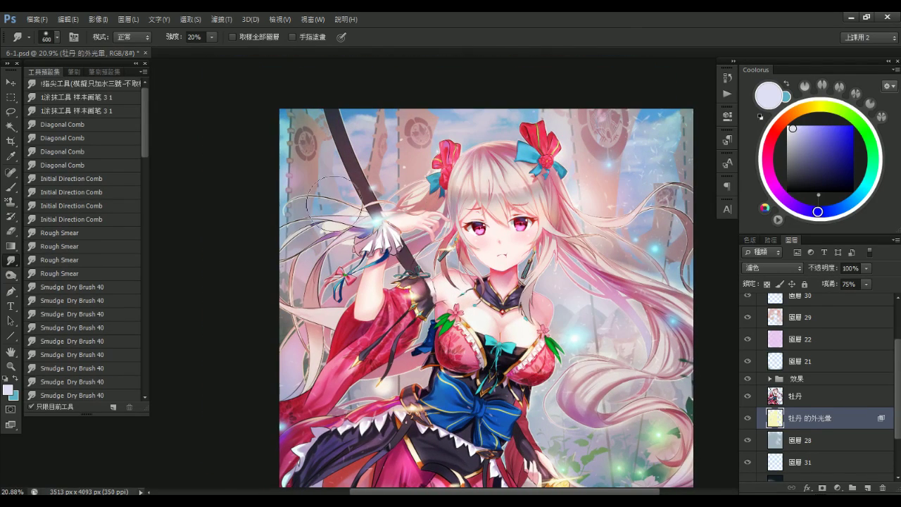
key("bracketright")
key("bracketright")
key("bracketright")
key("bracketright")
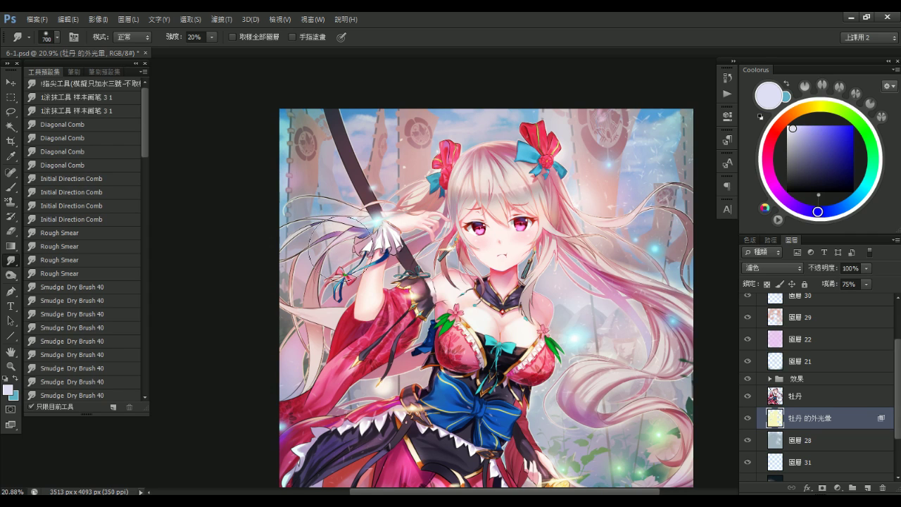
key("bracketright")
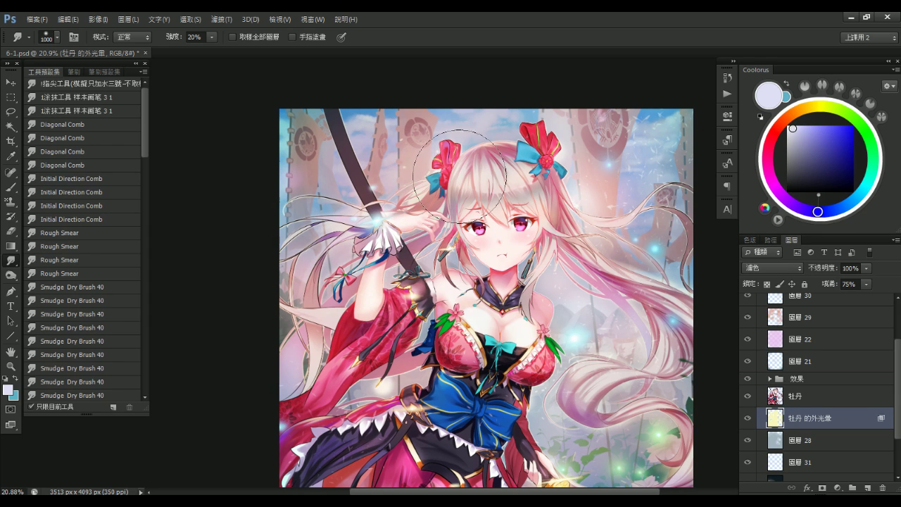
Collapse 群組 1 and compare the whole picture with the group hidden and shown
left_click(482, 257, "alt")
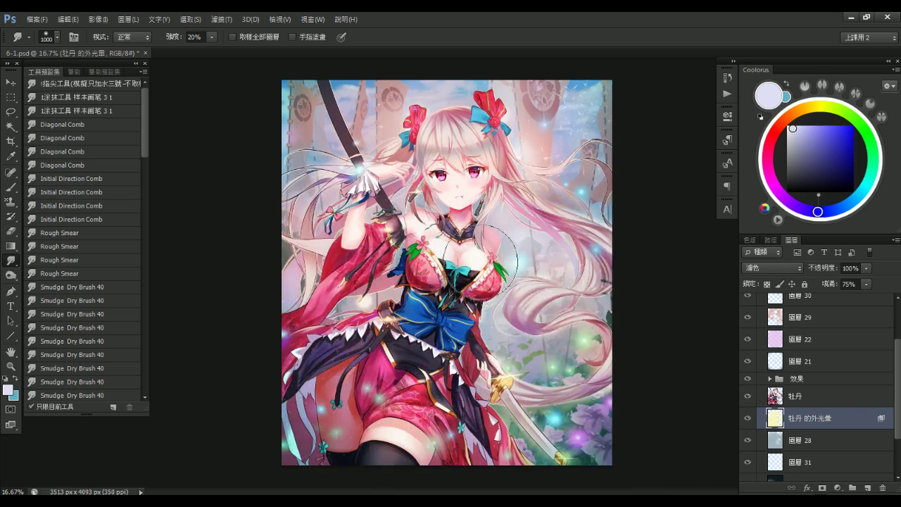
left_click(489, 235, "alt")
left_click(491, 225, "alt")
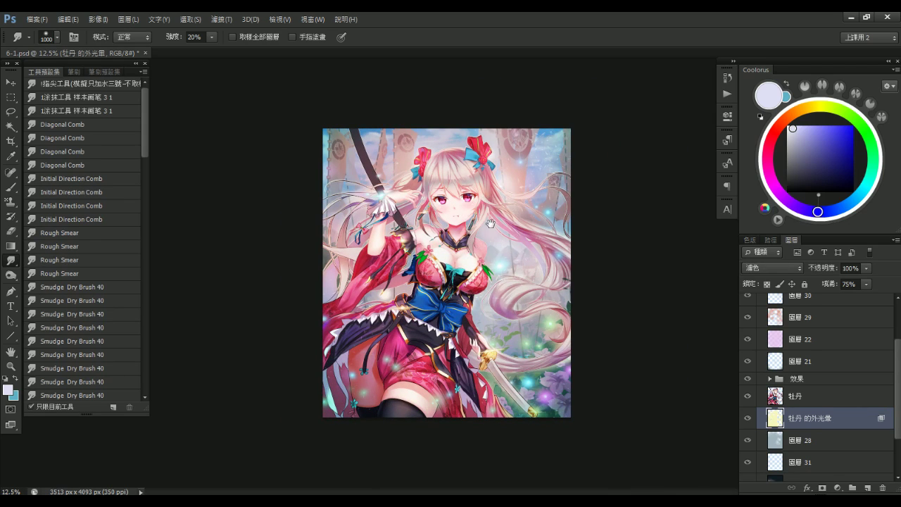
left_click(489, 224, "alt")
scroll(785, 300, "up", 3)
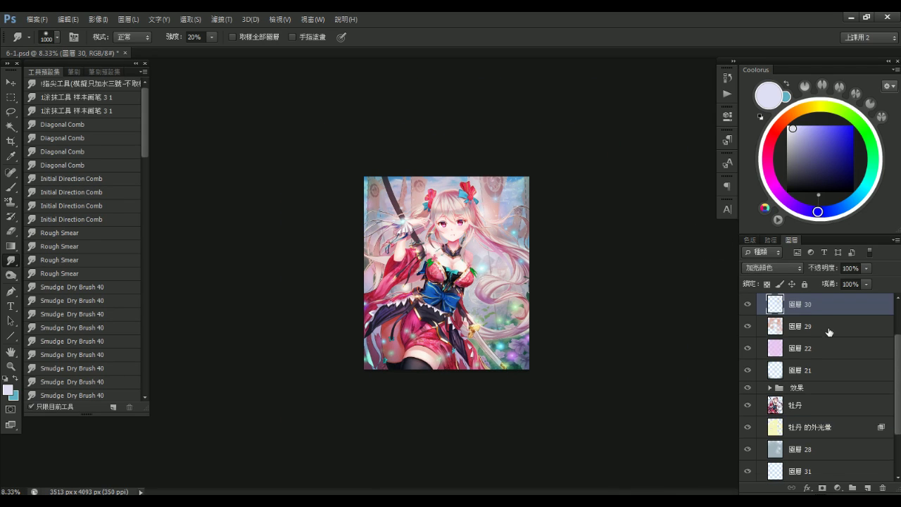
left_click(778, 345)
left_click(760, 344)
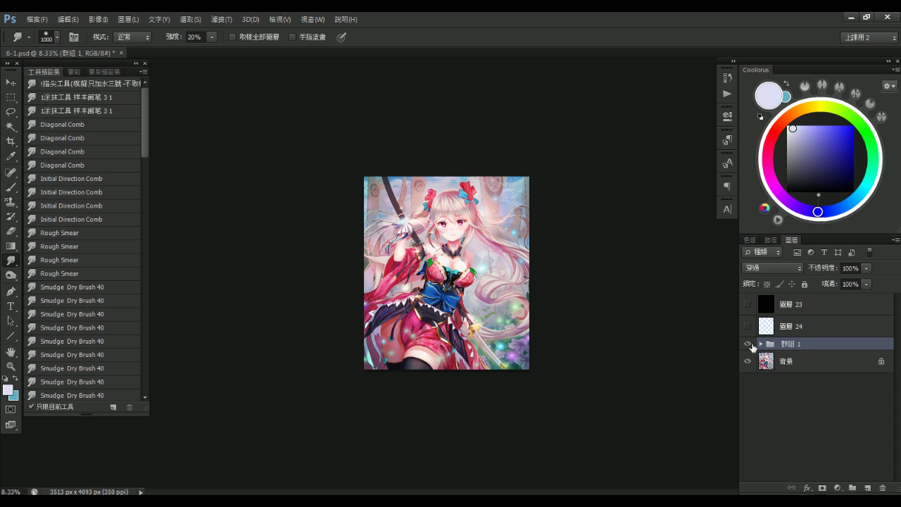
left_click(747, 344)
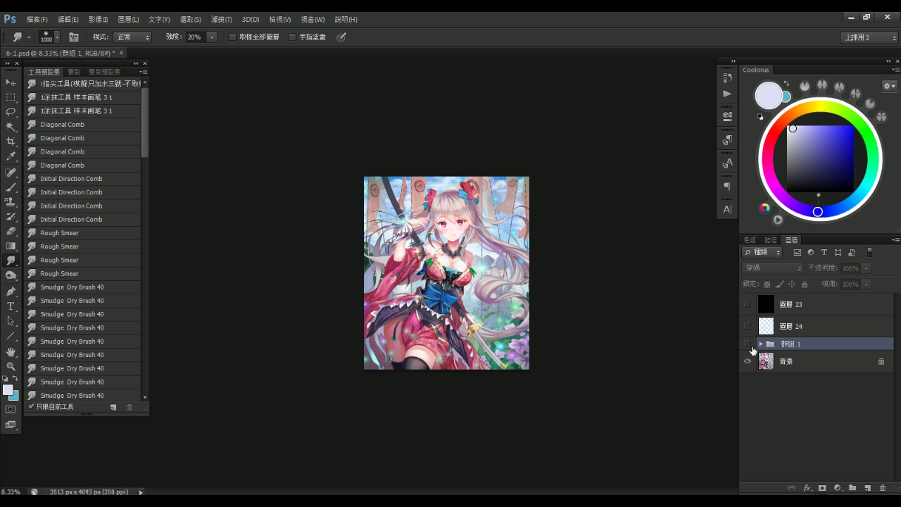
left_click(750, 344)
left_click(748, 345)
left_click(748, 344)
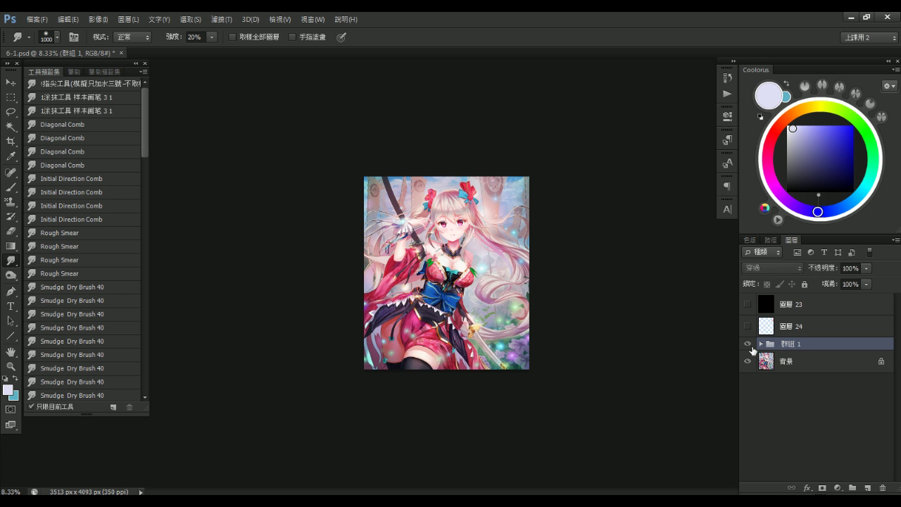
Expand 群組 1, compare the picture with 圖層 30 and 圖層 22 each hidden and shown, and select the separated outer glow layer
left_click(761, 344)
left_click(786, 366)
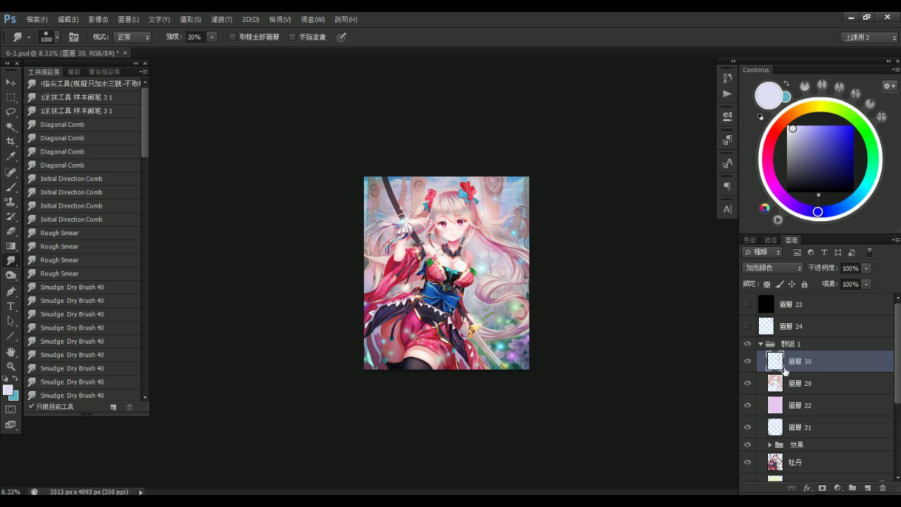
left_click(748, 361)
left_click(748, 362)
left_click(806, 387)
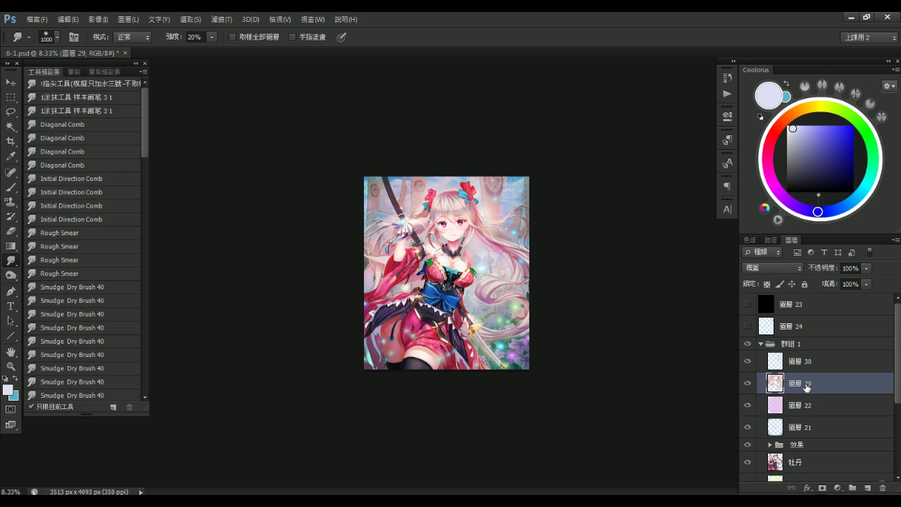
left_click(807, 407)
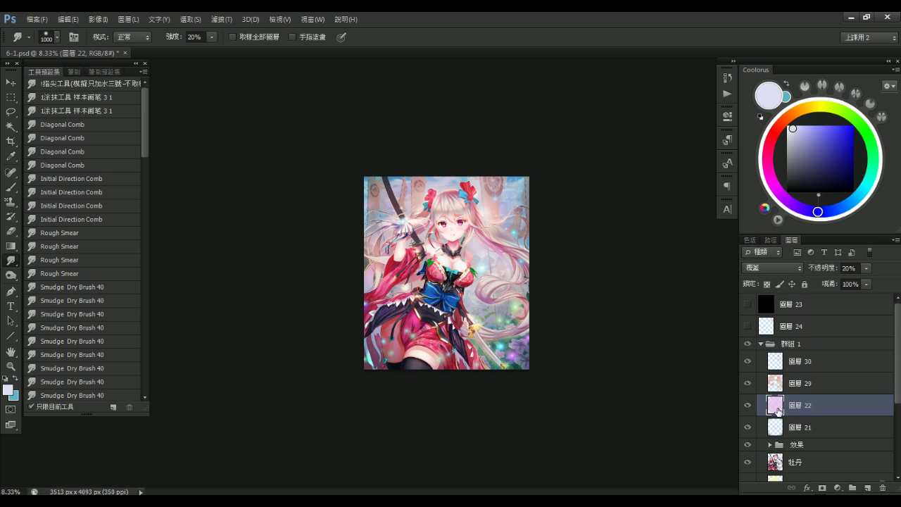
left_click(747, 406)
left_click(747, 406)
scroll(865, 342, "down", 2)
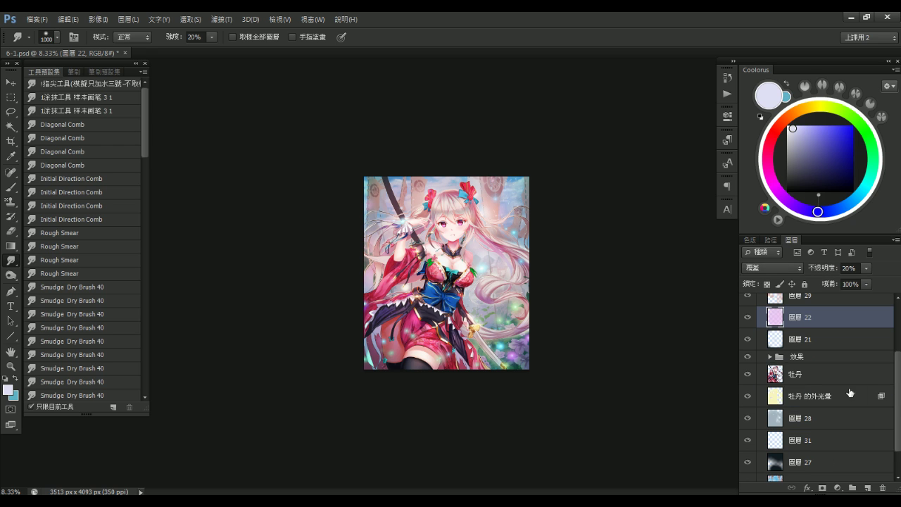
left_click(822, 397)
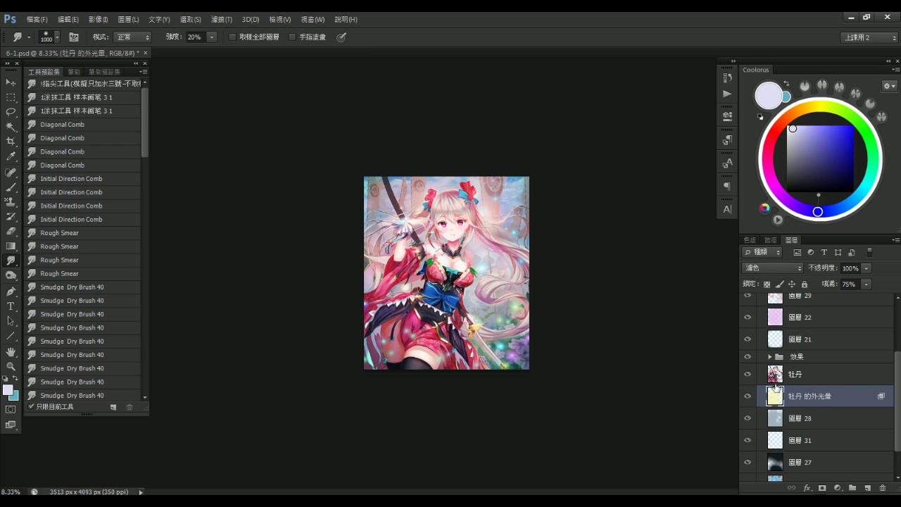
Hide all the layers above 牡丹 的外光暈 inside 群組 1 so only the background and glow layers show
left_click_drag(747, 373, 746, 317)
scroll(748, 315, "up", 1)
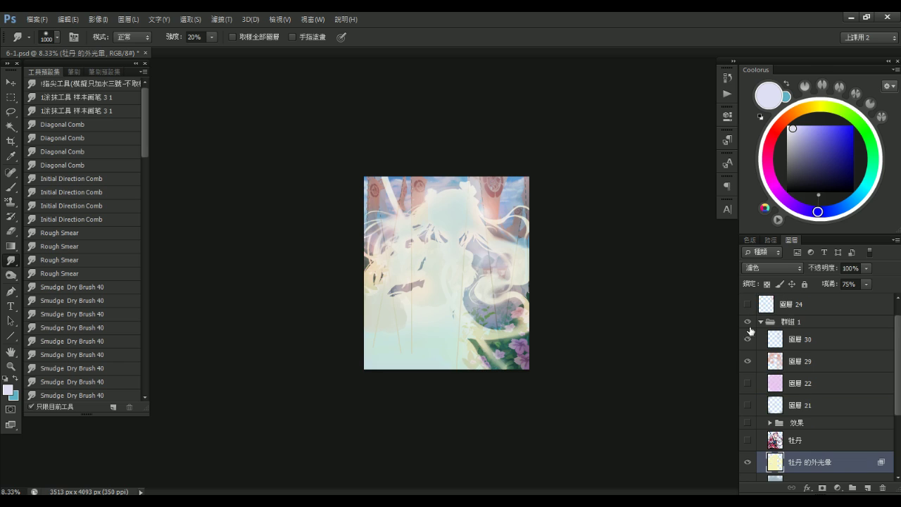
left_click_drag(747, 361, 748, 322)
left_click(748, 322)
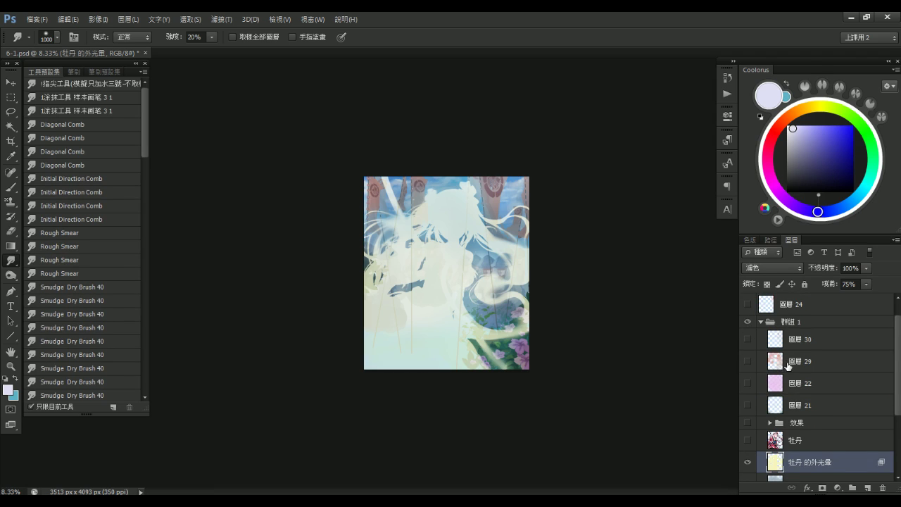
Copy the visible background merged, paste it as a new layer above 牡丹 的外光暈, and show the hidden layers again
scroll(787, 363, "down", 2)
key("ctrl+a")
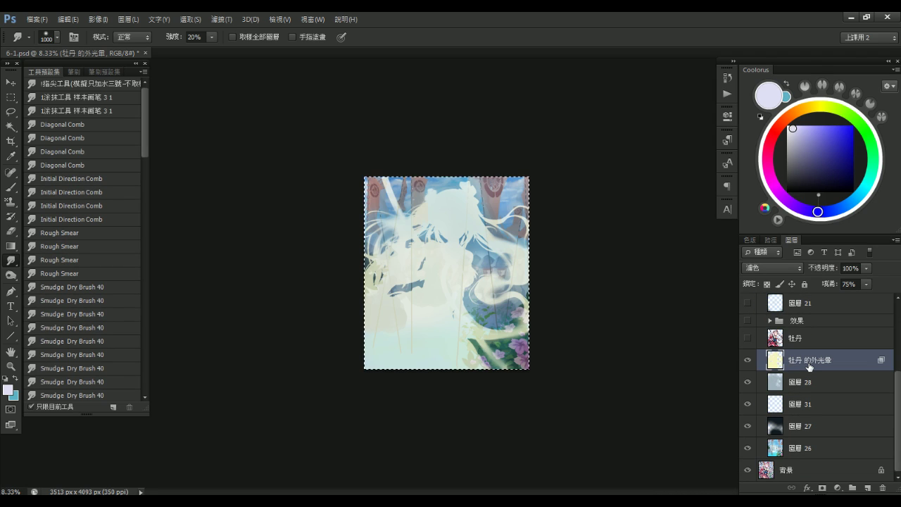
key("ctrl+shift+c")
key("ctrl+v")
left_click_drag(749, 341, 748, 311)
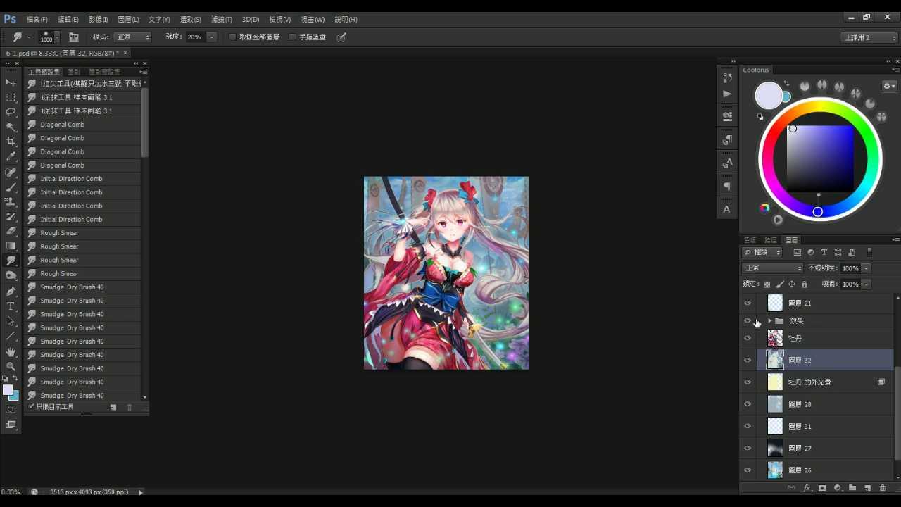
scroll(749, 338, "up", 2)
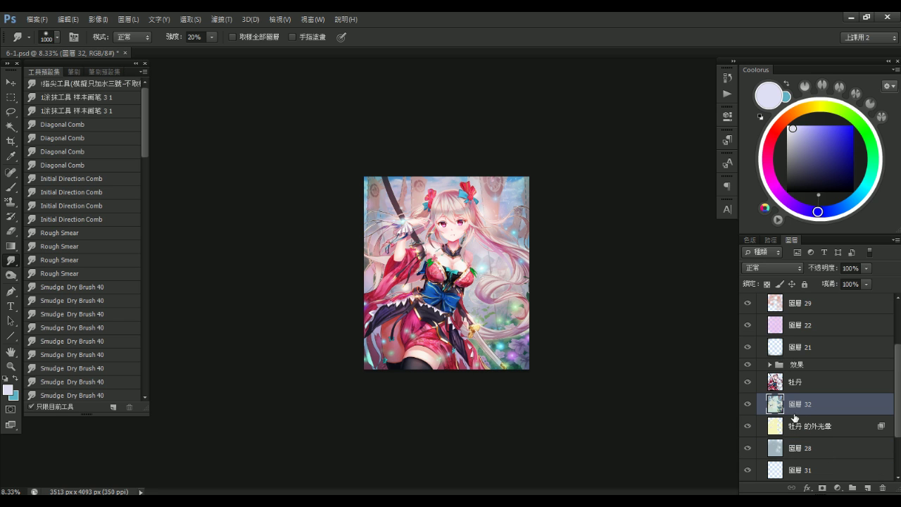
Colorize 圖層 32 with Hue/Saturation, raising the lightness to +19, increasing saturation slightly and shifting the hue from violet towards blue
key("ctrl+u")
left_click(833, 187)
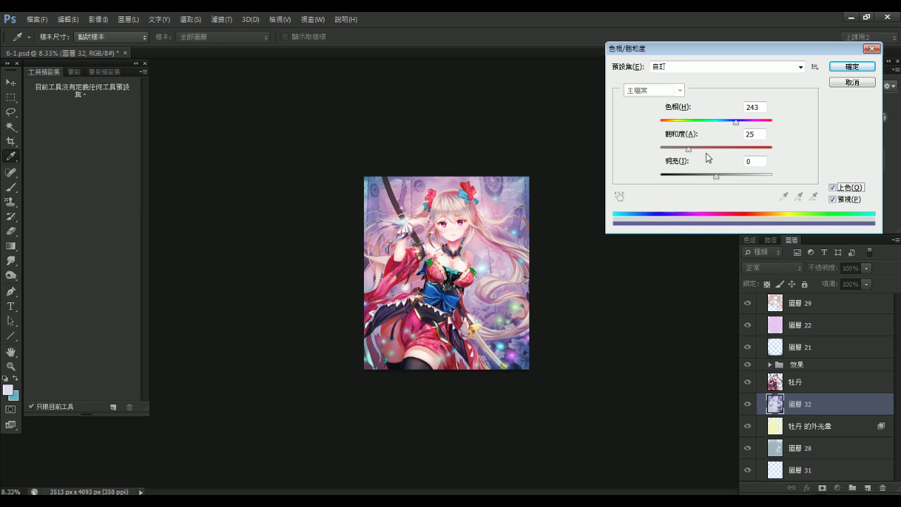
left_click_drag(716, 176, 727, 180)
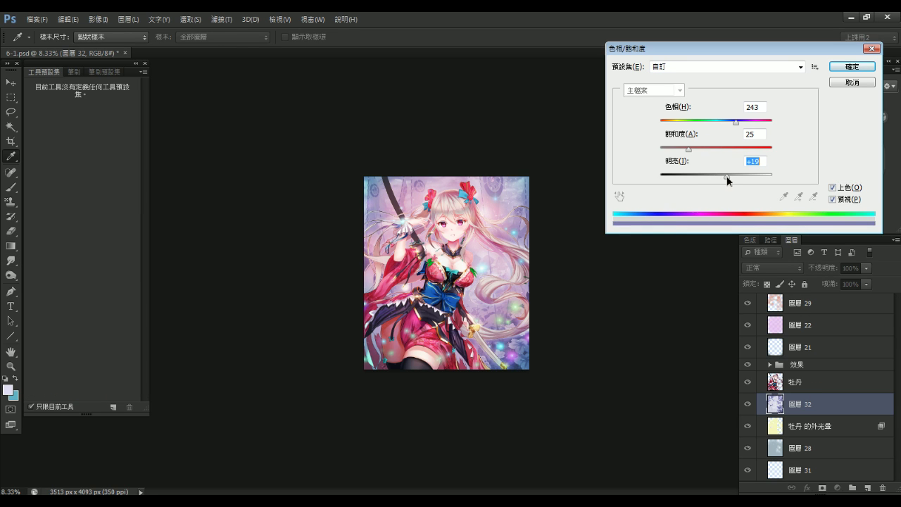
mouse_move(688, 150)
left_mouse_down()
mouse_move(710, 149)
mouse_move(691, 149)
left_mouse_up()
mouse_move(737, 121)
left_mouse_down()
mouse_move(748, 124)
mouse_move(729, 126)
left_mouse_up()
left_click(845, 67)
Compare the picture with and without the recoloured 圖層 32 and reduce that layer's opacity
left_click(749, 404)
left_click(749, 405)
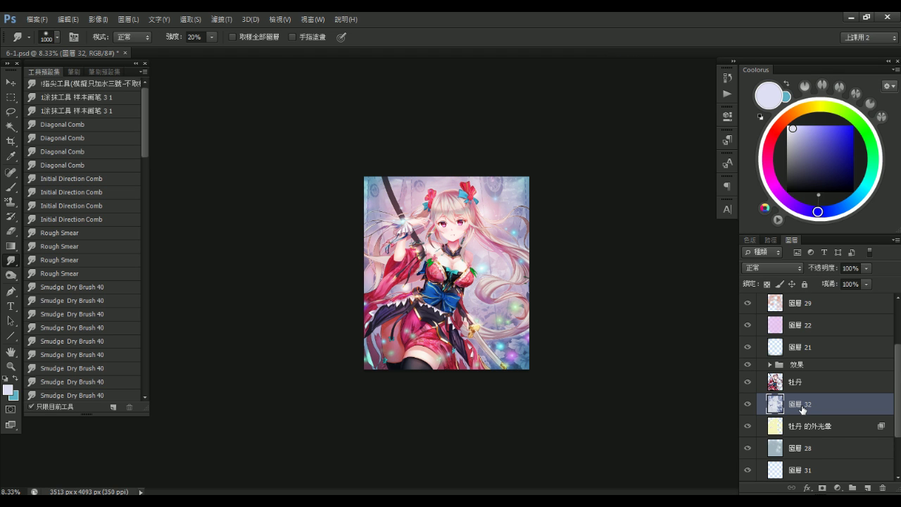
left_click(748, 404)
left_click(749, 405)
left_click(866, 268)
left_click_drag(843, 280, 833, 280)
left_click(838, 347)
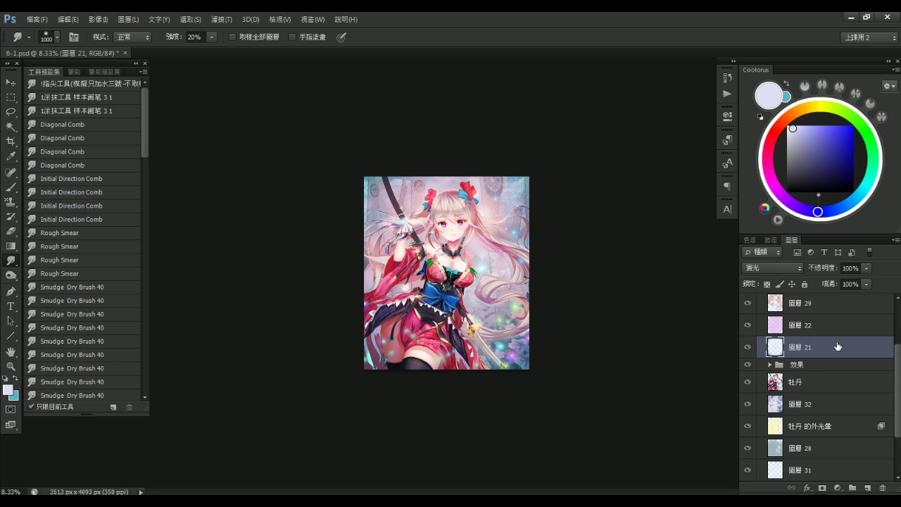
Collapse 群組 1 and compare the picture with the group hidden and shown
scroll(838, 348, "up", 3)
left_click(832, 347)
left_click(761, 344)
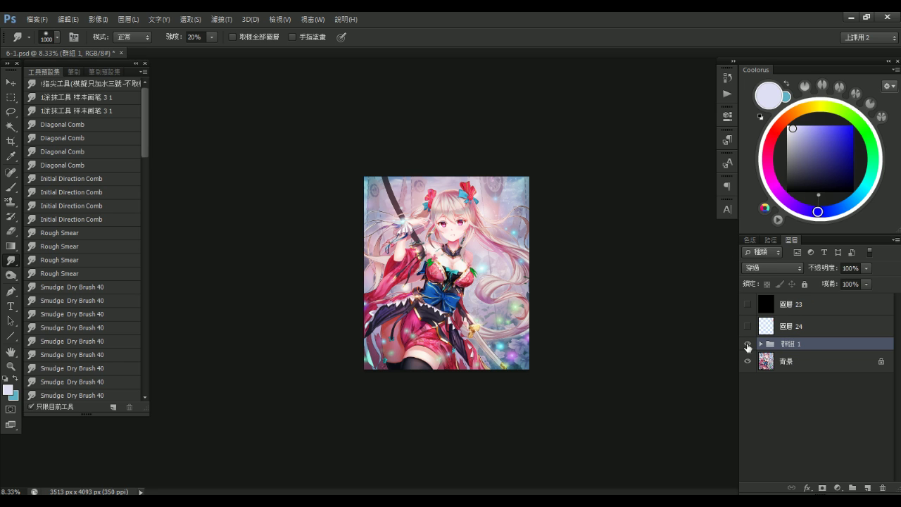
left_click(747, 344)
left_click(748, 344)
left_click(747, 344)
left_click(747, 344)
key("ctrl+plus")
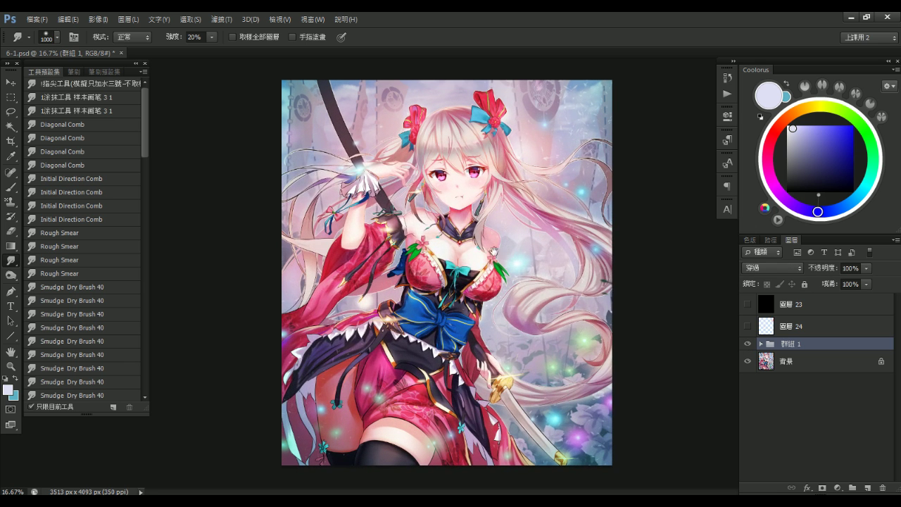
Select 圖層 24 and show its red guide strokes over the whole picture
left_click(807, 330)
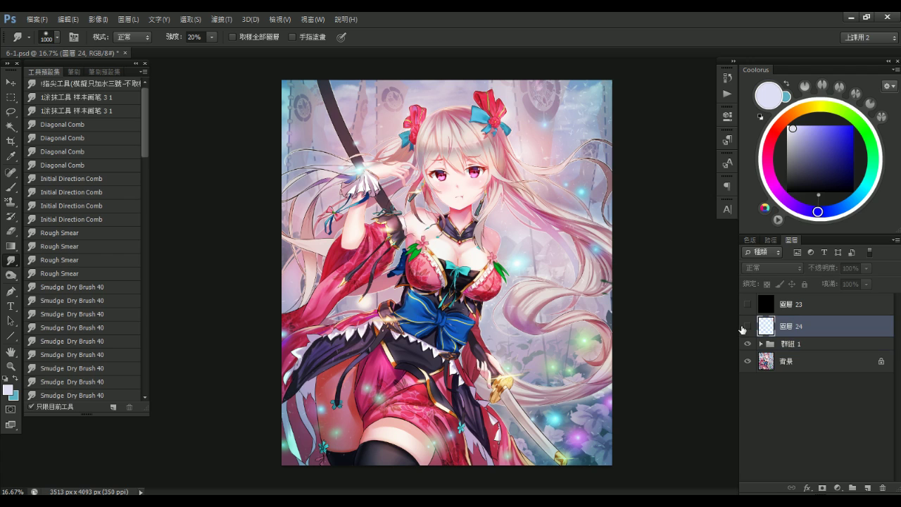
left_click(748, 326)
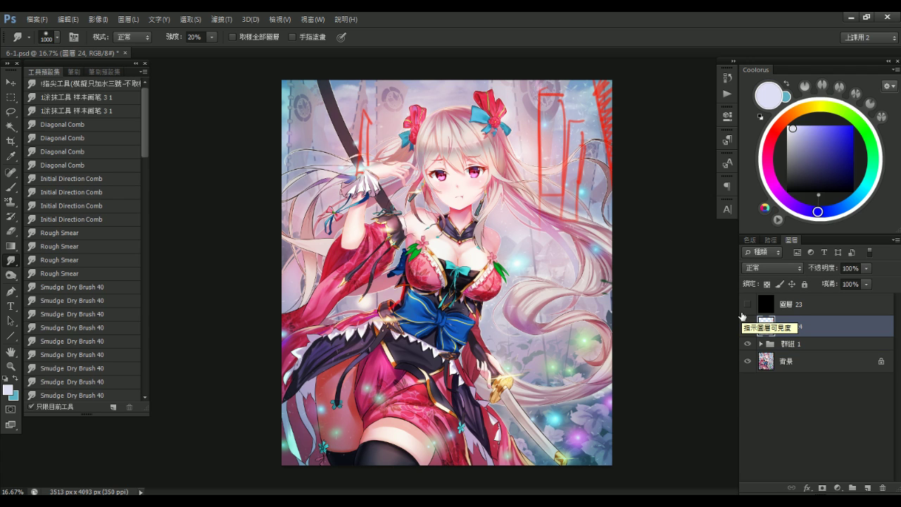
key("ctrl+minus")
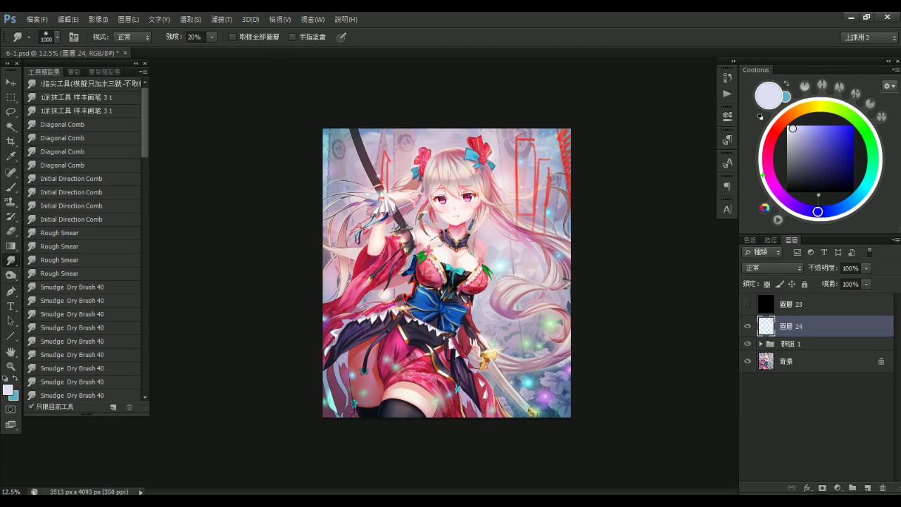
Outline the figure from the head down to the thighs with temporary green annotation, undoing the extra strokes beside the hair
mouse_move(433, 204)
left_mouse_down()
mouse_move(477, 163)
mouse_move(395, 421)
mouse_move(390, 256)
mouse_move(433, 204)
left_mouse_up()
left_click_drag(558, 209, 520, 274)
left_click_drag(525, 211, 546, 266)
key("ctrl+z")
key("ctrl+z")
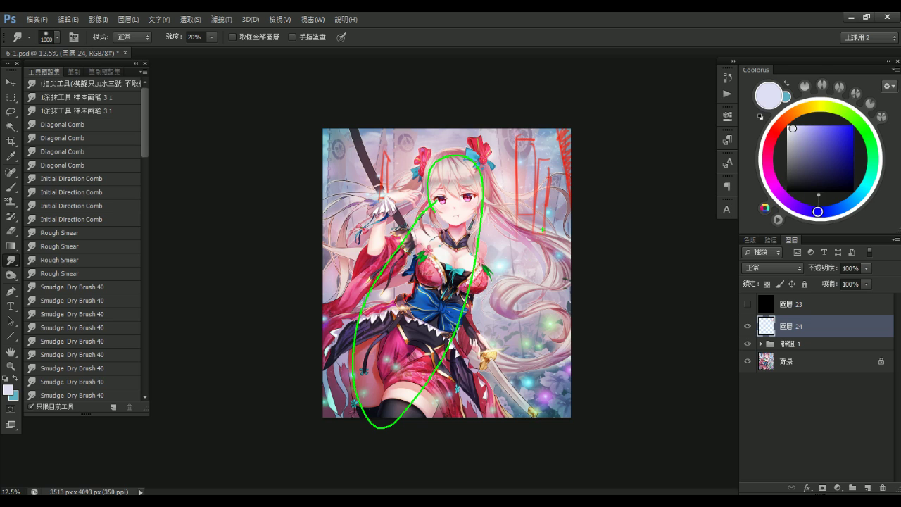
Annotate the hair's flow on both sides of the figure with temporary curves reaching beyond the canvas edge
mouse_move(412, 177)
left_mouse_down()
mouse_move(383, 220)
mouse_move(406, 229)
left_mouse_up()
left_click_drag(481, 250, 579, 235)
mouse_move(504, 219)
left_mouse_down()
mouse_move(578, 233)
mouse_move(538, 200)
mouse_move(584, 220)
left_mouse_up()
mouse_move(542, 218)
left_mouse_down()
mouse_move(590, 212)
mouse_move(596, 251)
mouse_move(557, 275)
left_mouse_up()
mouse_move(513, 250)
left_mouse_down()
mouse_move(545, 223)
mouse_move(521, 281)
left_mouse_up()
mouse_move(572, 232)
left_mouse_down()
mouse_move(524, 280)
mouse_move(499, 339)
left_mouse_up()
mouse_move(539, 311)
left_mouse_down()
mouse_move(510, 158)
mouse_move(508, 325)
left_mouse_up()
key("ctrl+z")
key("ctrl+z")
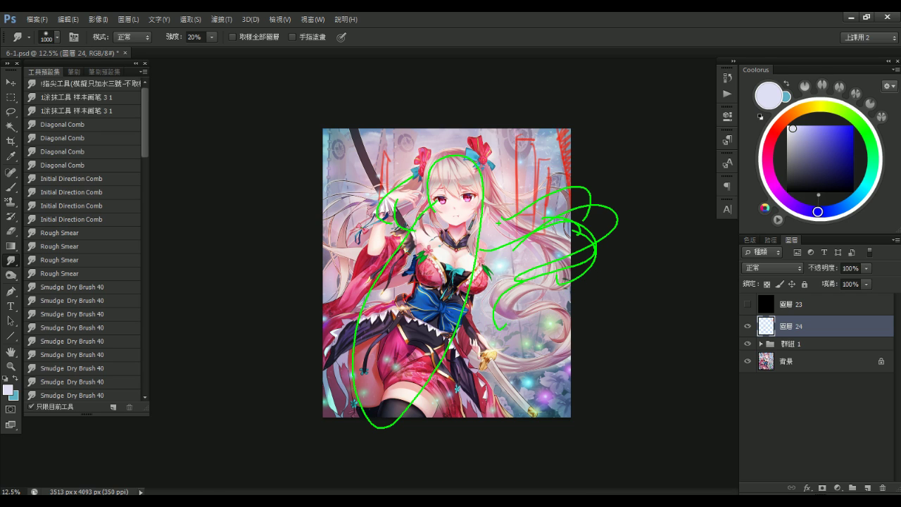
Clear the annotations and try out temporary strokes showing the body's line from the head to below the canvas
key("e")
left_click_drag(458, 137, 377, 391)
left_click_drag(461, 140, 374, 415)
left_click_drag(475, 160, 388, 426)
key("ctrl+z")
key("ctrl+z")
key("ctrl+z")
mouse_move(474, 178)
left_mouse_down()
mouse_move(379, 335)
mouse_move(532, 480)
left_mouse_up()
mouse_move(532, 480)
left_mouse_down()
mouse_move(514, 436)
mouse_move(489, 483)
left_mouse_up()
Clear the annotations and mark temporary lines extending the hips and legs to below the canvas
key("e")
mouse_move(401, 298)
left_mouse_down()
mouse_move(356, 416)
mouse_move(364, 483)
left_mouse_up()
left_click_drag(398, 343, 380, 494)
left_click_drag(362, 364, 381, 493)
left_click_drag(435, 359, 403, 493)
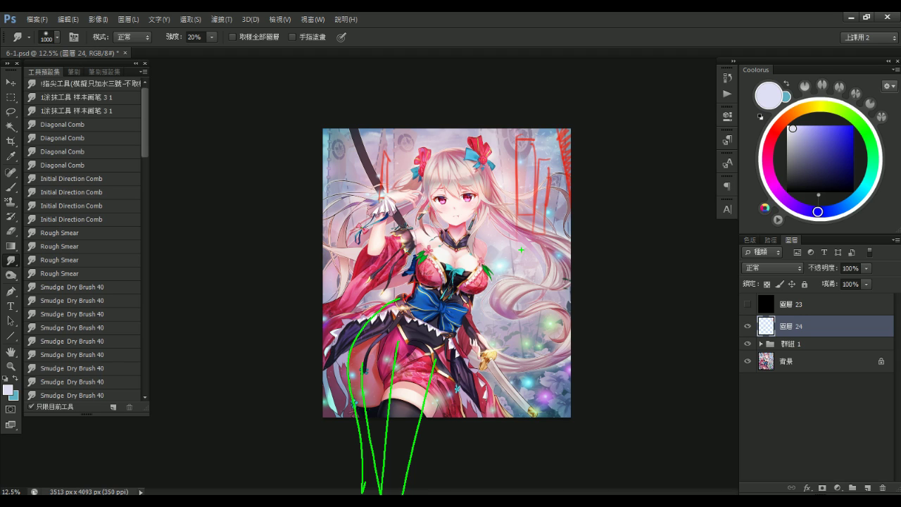
Sketch temporary flow curves over the hair on both sides of the figure, clear them, and hide 圖層 24
mouse_move(415, 163)
left_mouse_down()
mouse_move(346, 197)
mouse_move(368, 214)
left_mouse_up()
left_click_drag(405, 178, 381, 205)
left_click_drag(470, 239, 533, 270)
left_click_drag(497, 226, 563, 272)
mouse_move(523, 214)
left_mouse_down()
mouse_move(595, 256)
mouse_move(561, 305)
left_mouse_up()
left_click_drag(568, 289, 516, 316)
mouse_move(497, 233)
left_mouse_down()
mouse_move(569, 289)
mouse_move(486, 358)
left_mouse_up()
left_click_drag(506, 216, 588, 240)
left_click_drag(536, 209, 558, 245)
left_click_drag(382, 207, 380, 261)
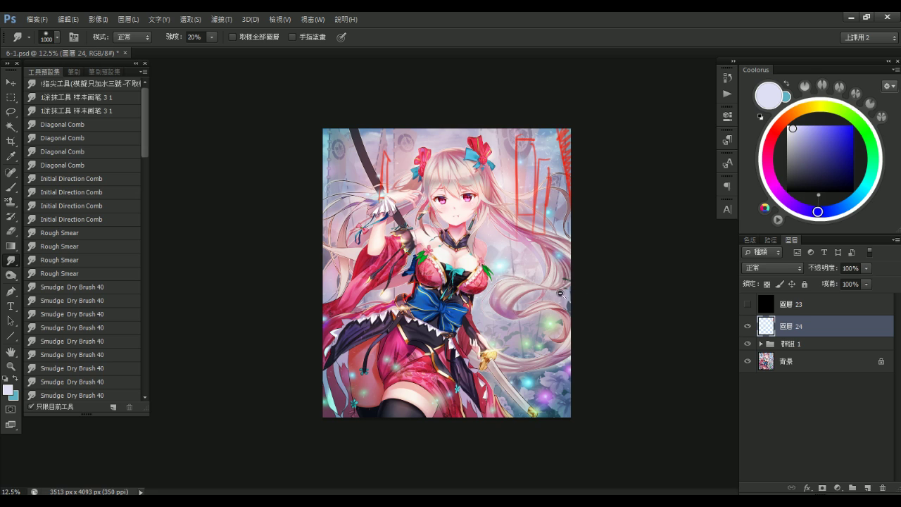
key("ctrl+minus")
left_click(748, 326)
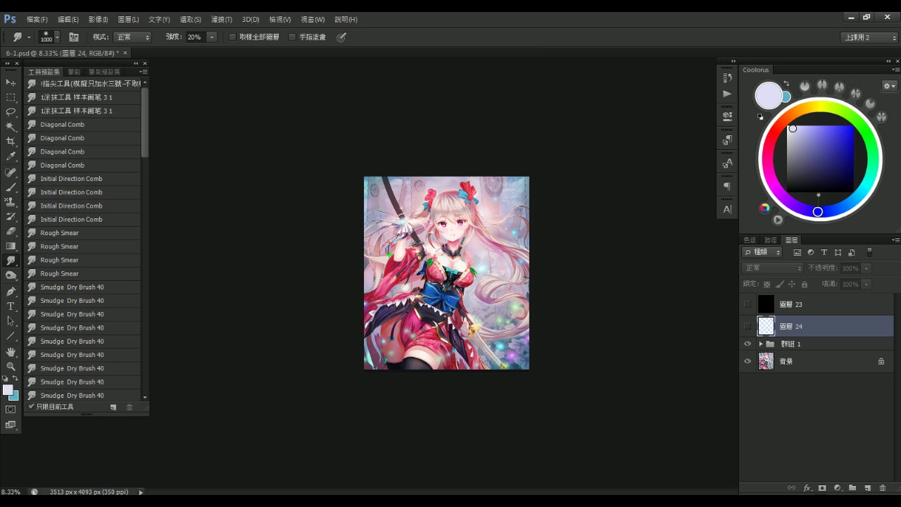
Annotate how the hair strands could curl beyond the canvas and around the raised arm, and clear the temporary strokes
mouse_move(478, 235)
left_mouse_down()
mouse_move(507, 265)
mouse_move(517, 266)
mouse_move(493, 237)
mouse_move(534, 262)
mouse_move(537, 278)
mouse_move(493, 286)
left_mouse_up()
mouse_move(499, 231)
left_mouse_down()
mouse_move(539, 259)
mouse_move(533, 285)
mouse_move(509, 297)
left_mouse_up()
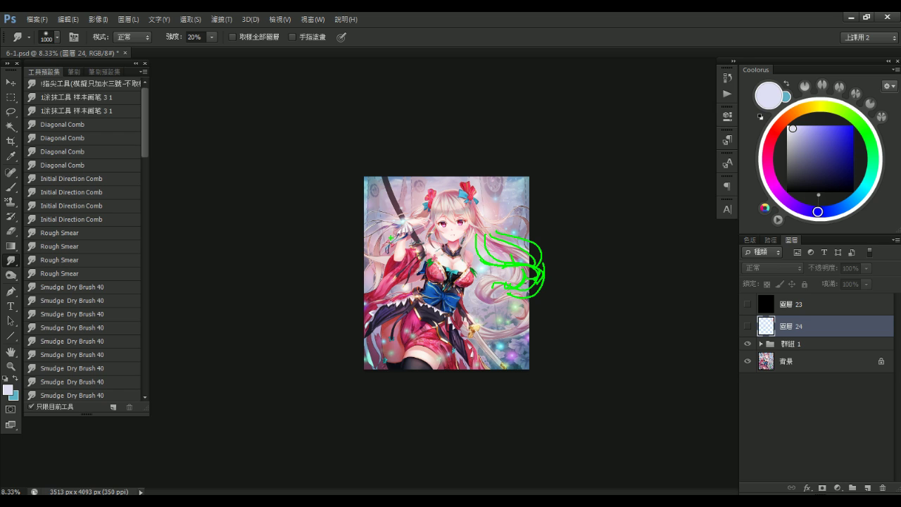
left_click_drag(369, 240, 385, 250)
key("ctrl+z")
mouse_move(390, 228)
left_mouse_down()
mouse_move(383, 237)
mouse_move(397, 251)
left_mouse_up()
left_click_drag(454, 260, 489, 268)
mouse_move(496, 225)
left_mouse_down()
mouse_move(566, 300)
mouse_move(541, 315)
mouse_move(512, 321)
left_mouse_up()
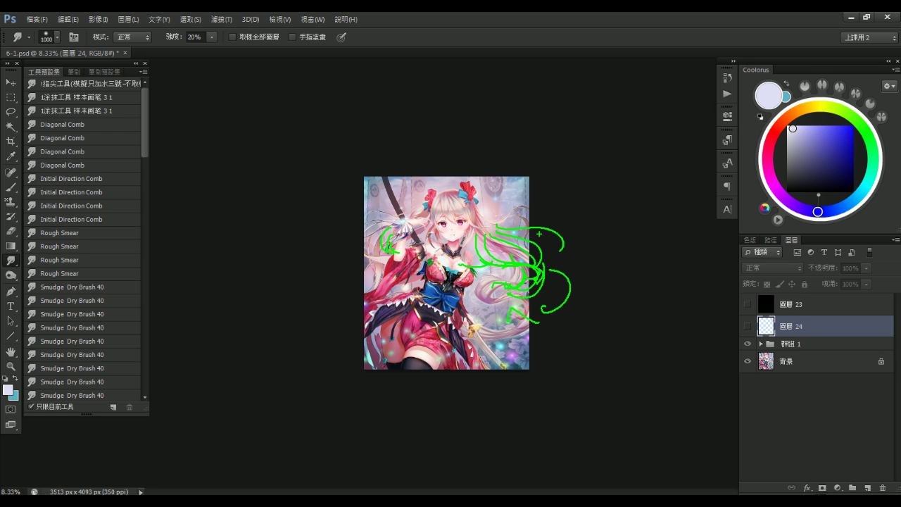
left_click_drag(394, 198, 419, 246)
key("Escape")
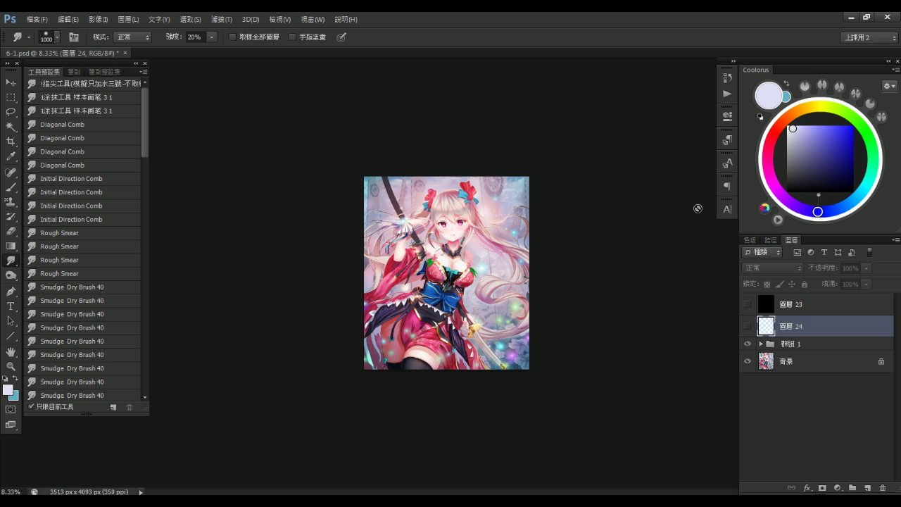
Save 6-1.psd, compare the picture with 群組 1 hidden and shown, and close the document
key("ctrl+plus")
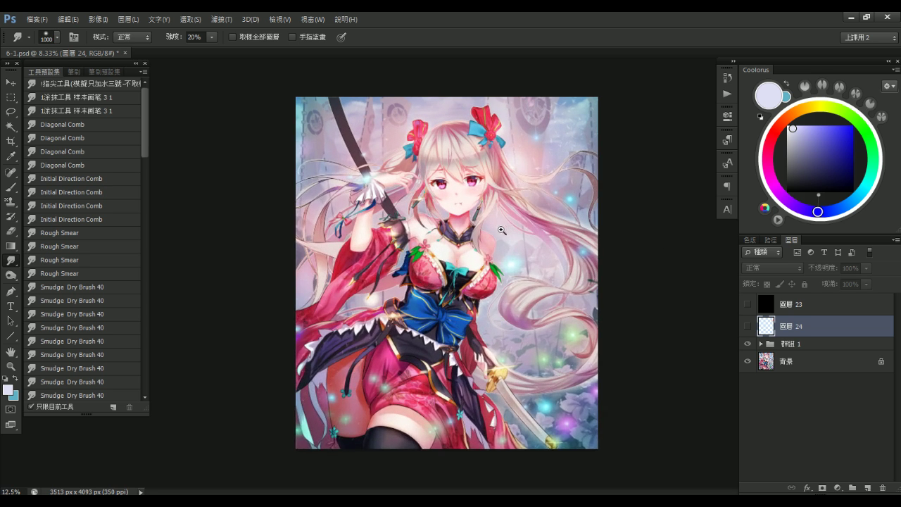
key("ctrl+s")
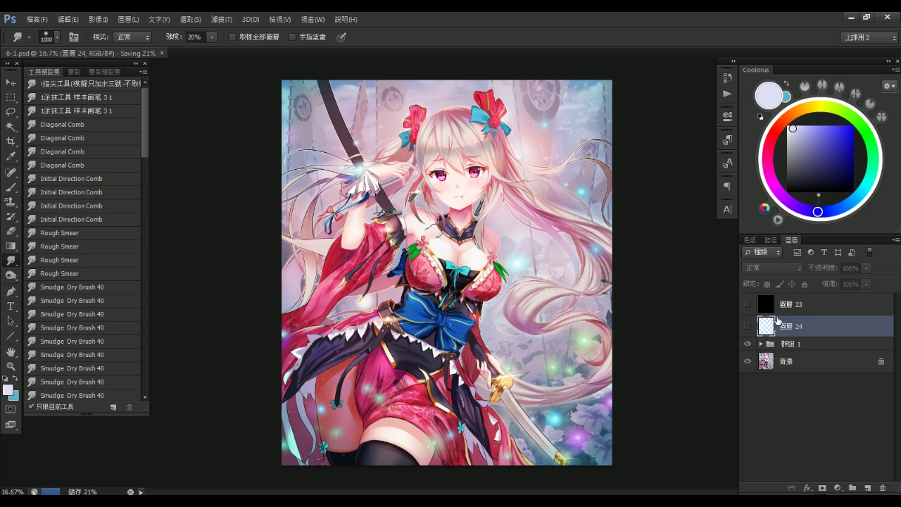
left_click(747, 342)
left_click(747, 343)
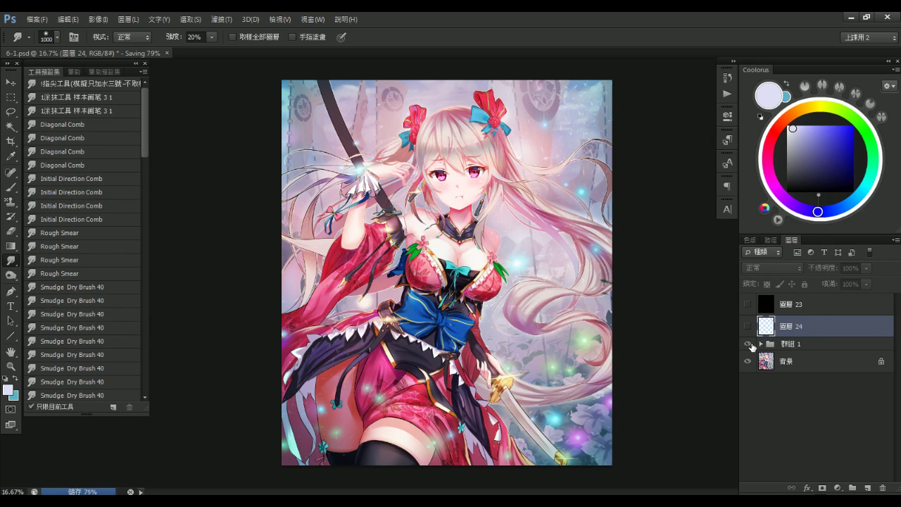
key("ctrl+s")
key("ctrl+w")
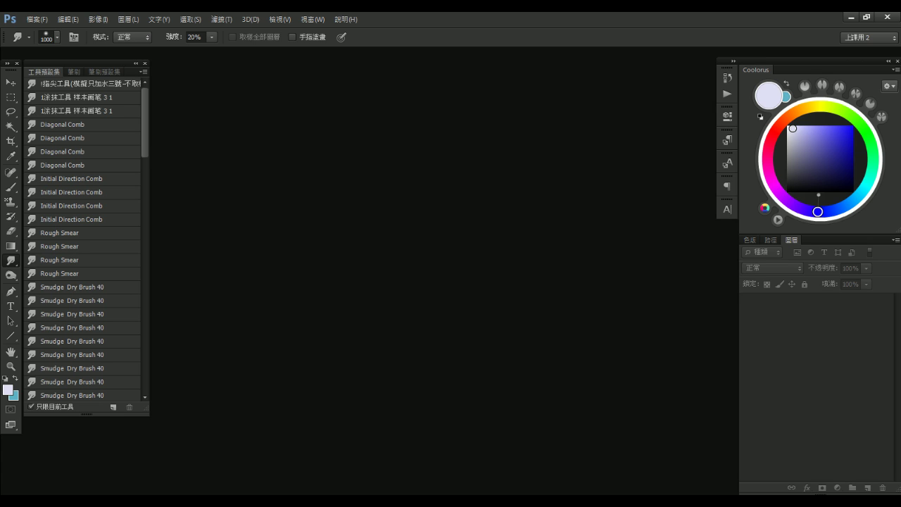
Close the picture in the photo viewer and open the desktop file 藍鯨 .jpg, showing the green-haired warrior, in Photoshop
left_click(851, 17)
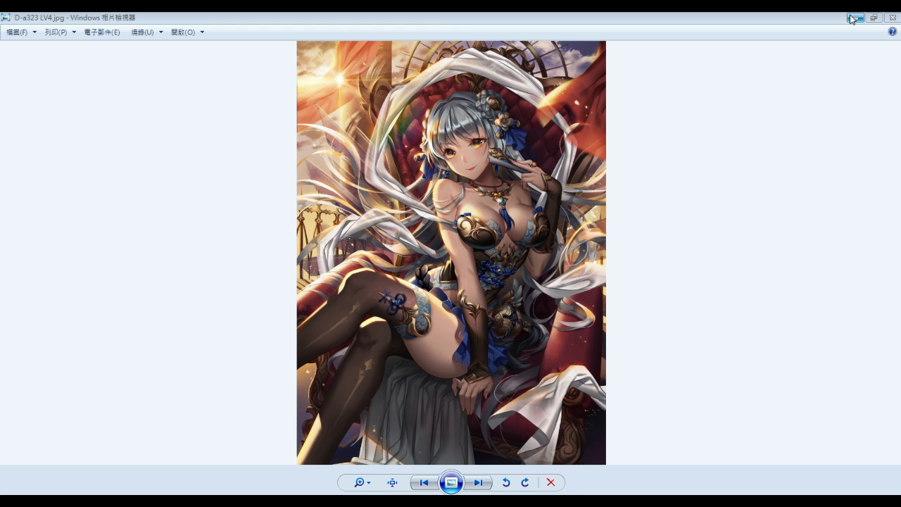
left_click(890, 24)
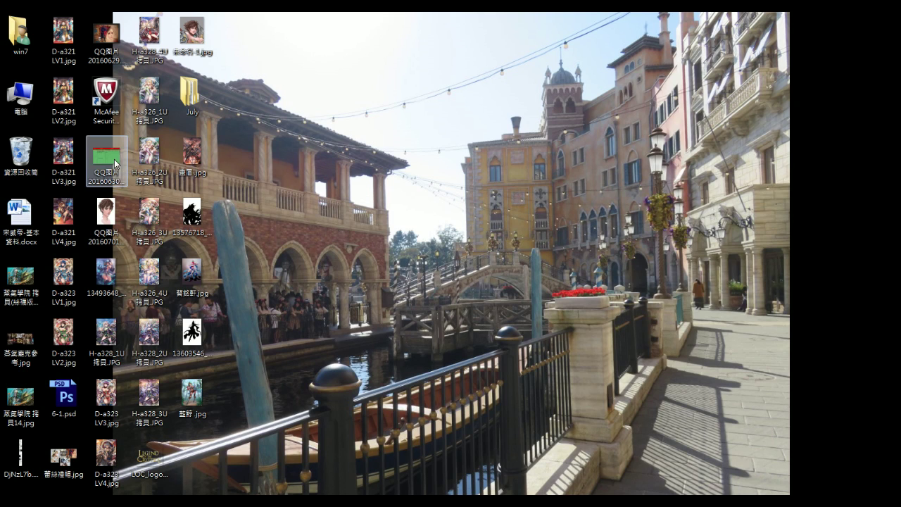
left_click_drag(197, 399, 546, 257)
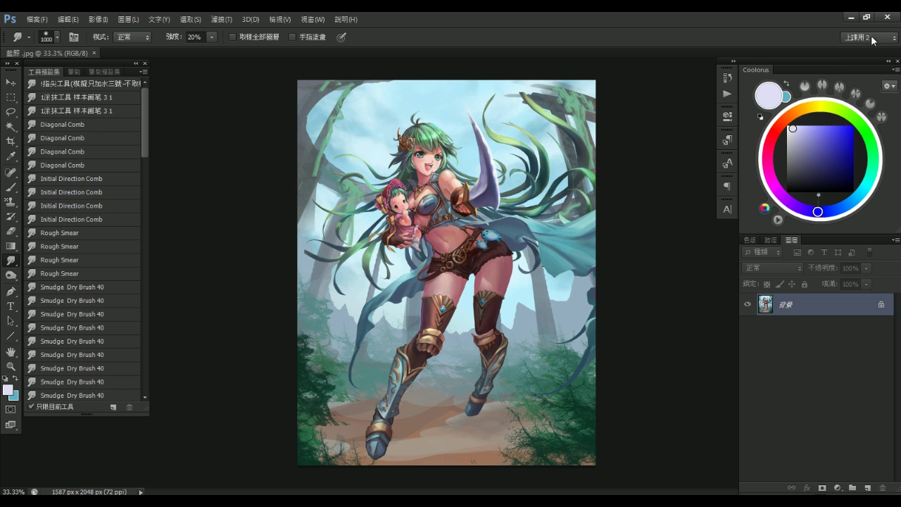
left_click(851, 16)
left_click_drag(192, 331, 620, 49)
key("ctrl+a")
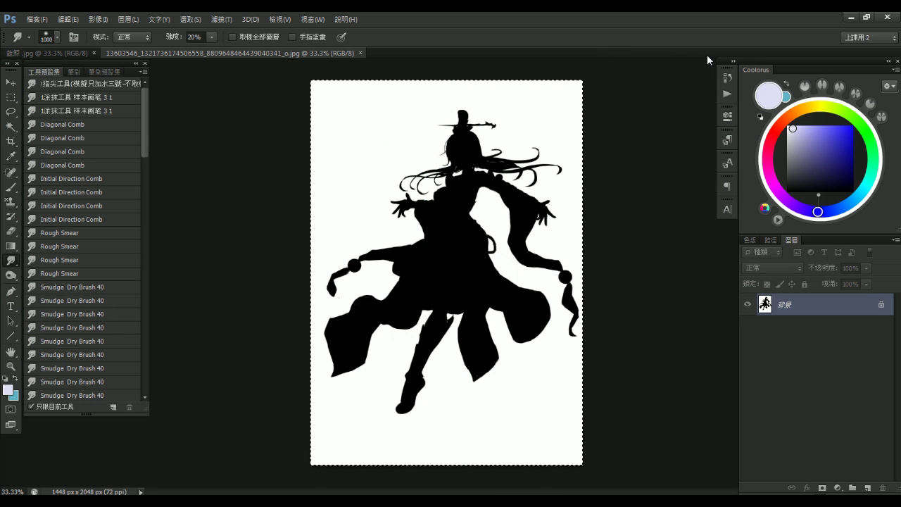
left_click(360, 53)
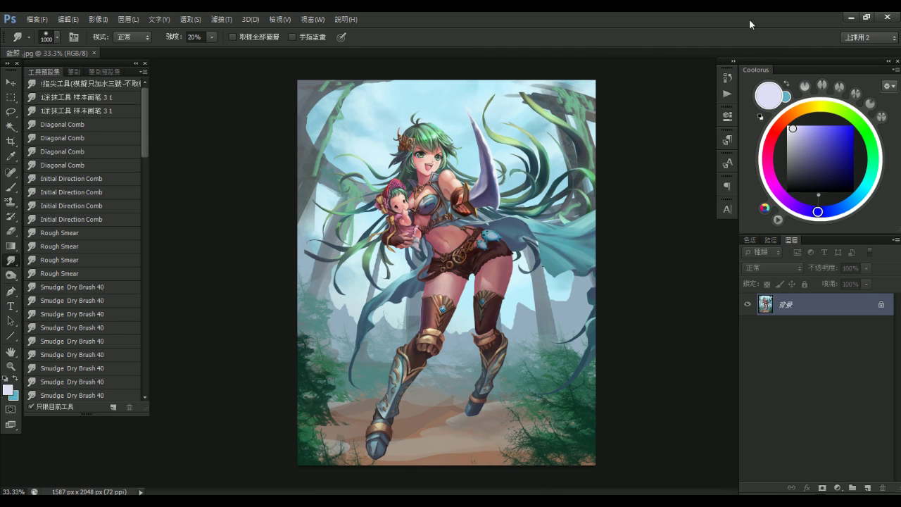
Examine the green-haired warrior's face and upper body up close, and return to a view of the whole picture
left_click(851, 16)
left_click(558, 107, "ctrl")
left_click(561, 130, "alt")
left_click_drag(442, 145, 527, 171)
mouse_move(441, 210)
left_mouse_down()
mouse_move(479, 236)
mouse_move(484, 224)
left_mouse_up()
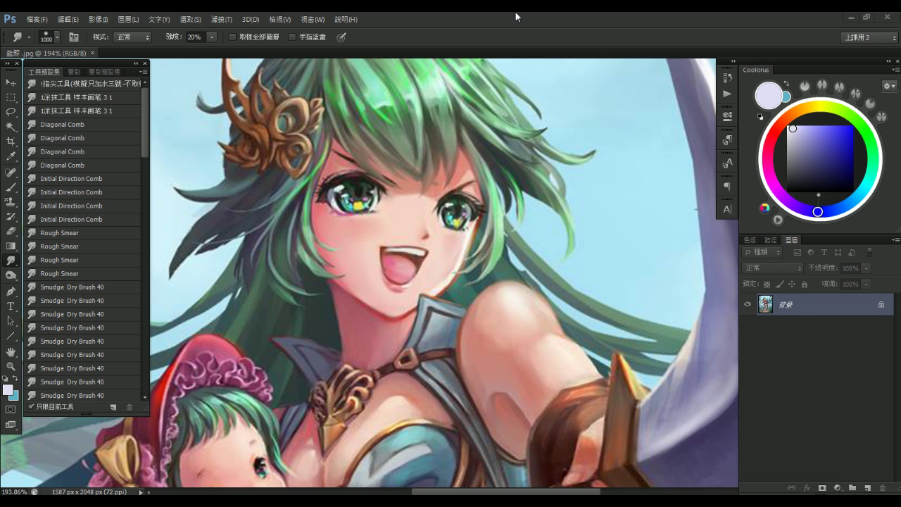
left_click(454, 262, "alt")
left_click(454, 262, "alt")
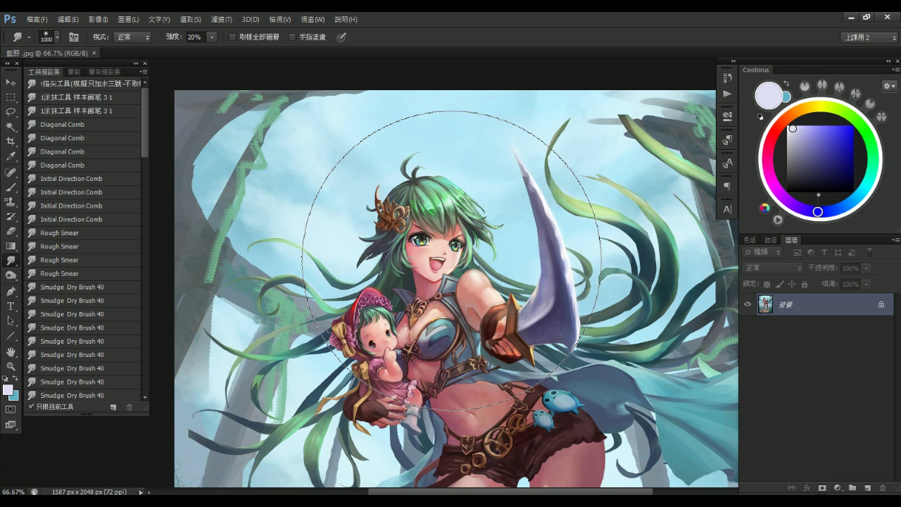
left_click_drag(516, 288, 461, 268)
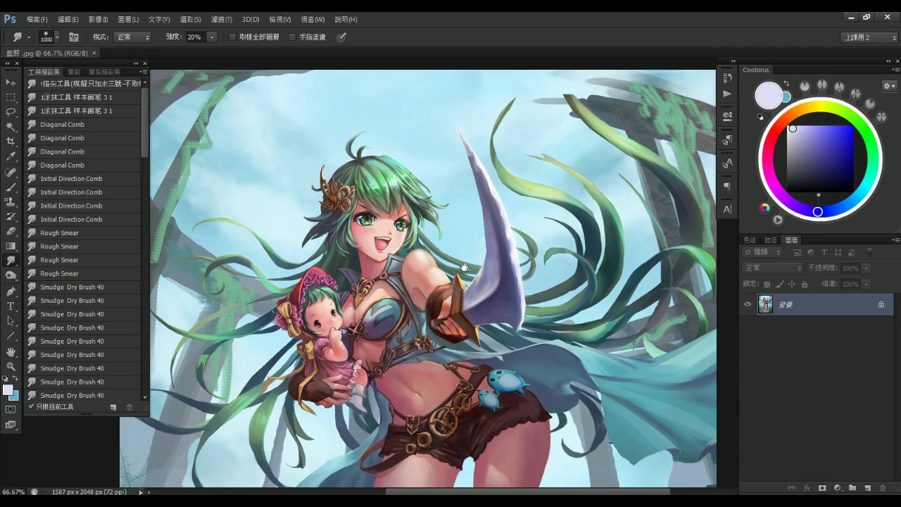
left_click(458, 269, "alt")
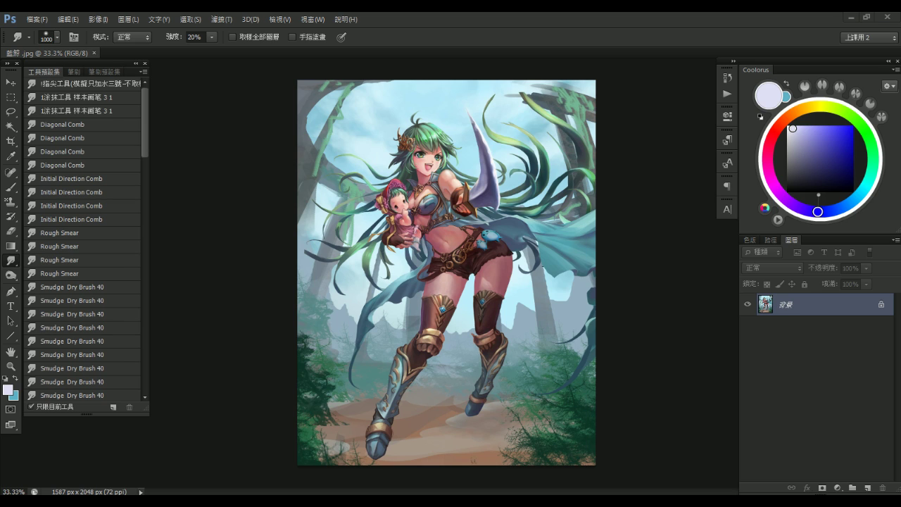
Open the desktop silhouette image 13568851_… and copy the whole picture into 藍鯨 .jpg as a new layer
left_click(851, 17)
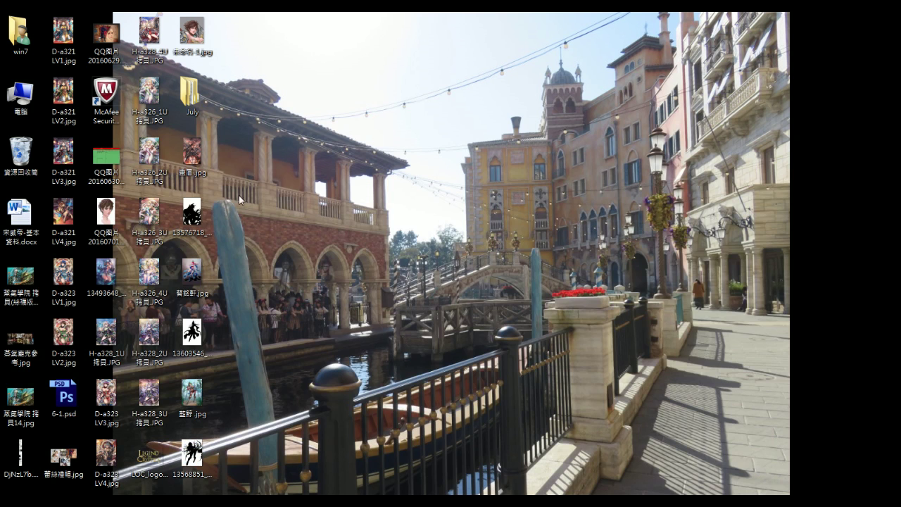
left_click_drag(195, 456, 513, 53)
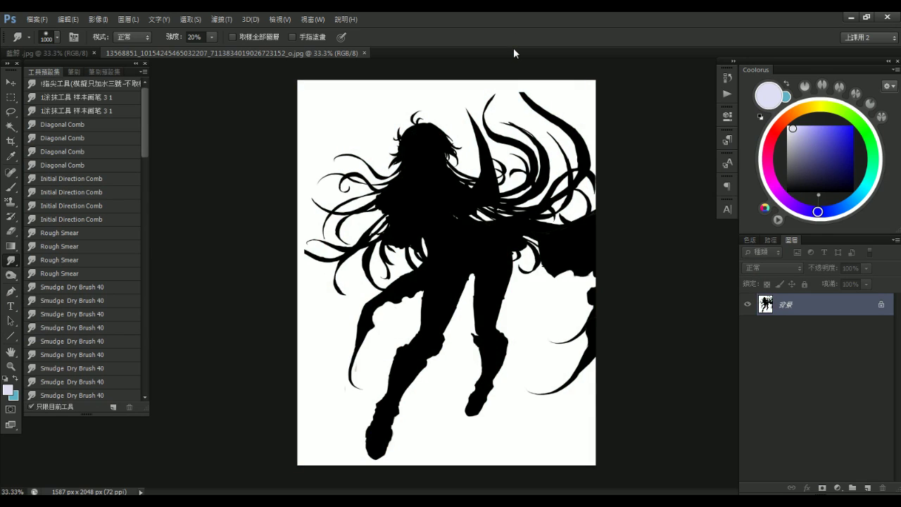
key("ctrl+a")
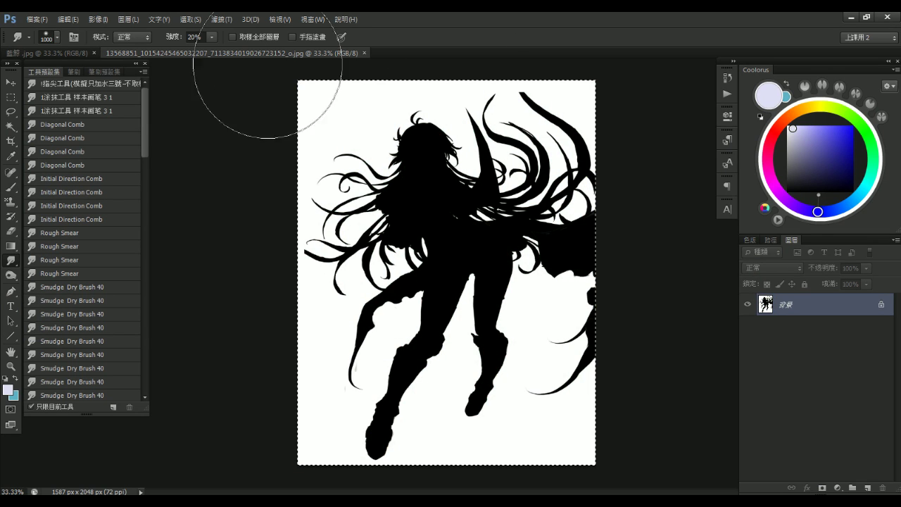
left_click(50, 53)
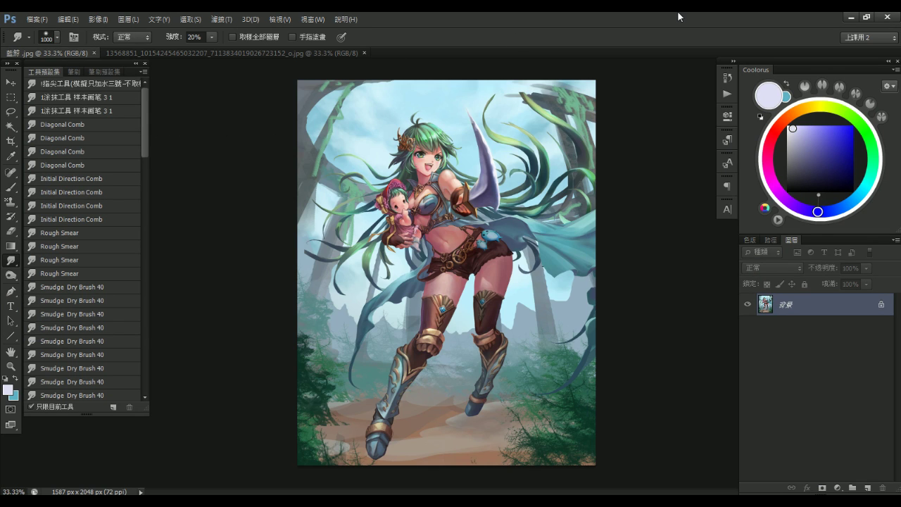
key("ctrl+v")
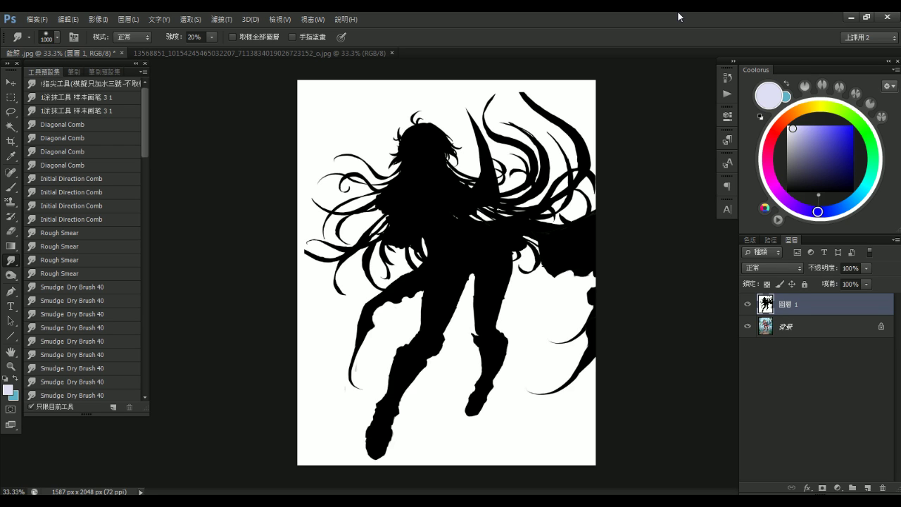
Duplicate the background layer, hide the silhouette layer 圖層 1, and place 背景 拷貝 in a new group
left_click(814, 330)
key("ctrl+j")
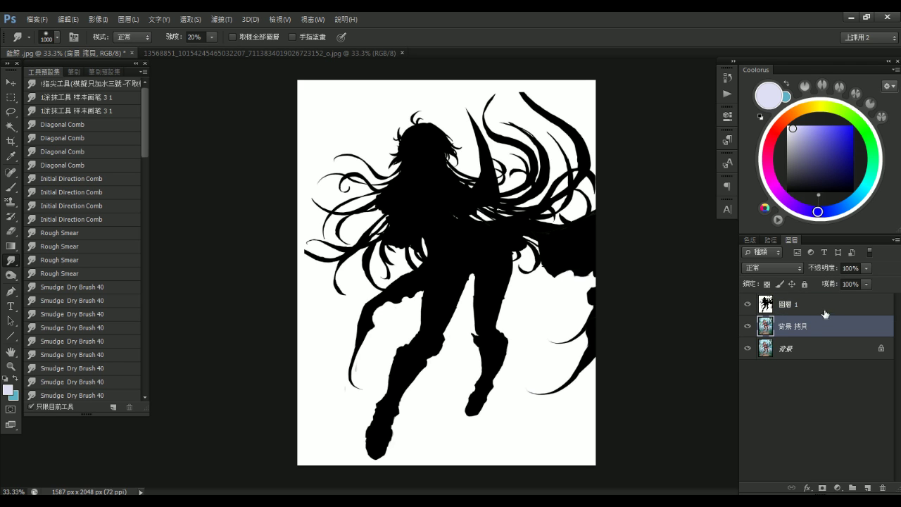
left_click(825, 309)
left_click(748, 304)
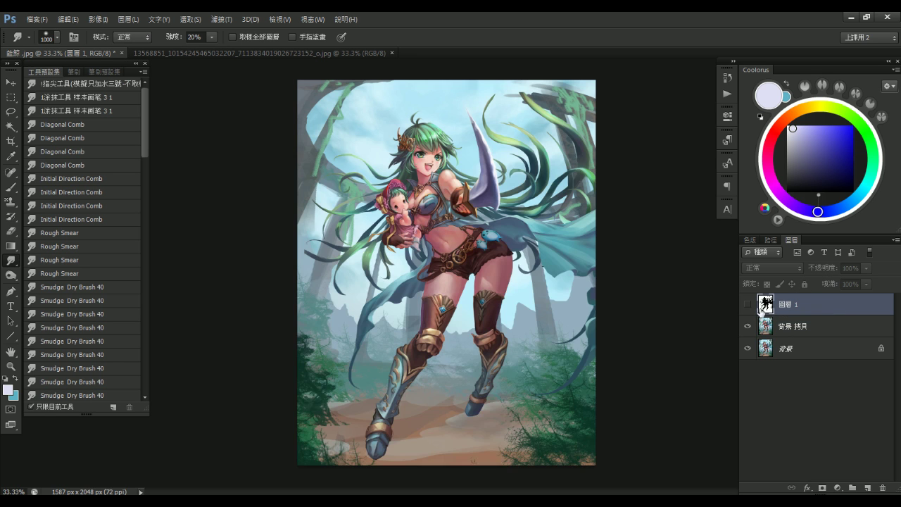
left_click(804, 331)
key("ctrl+g")
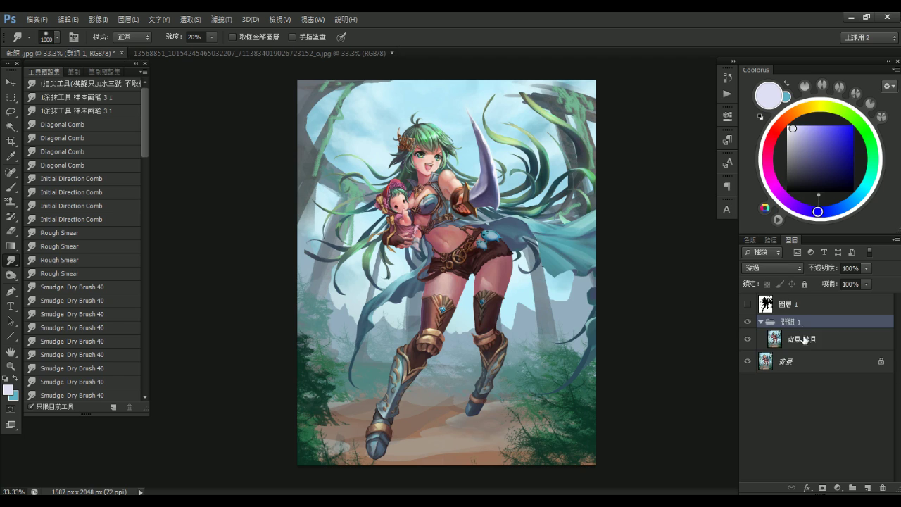
left_click(807, 306)
left_click(820, 342)
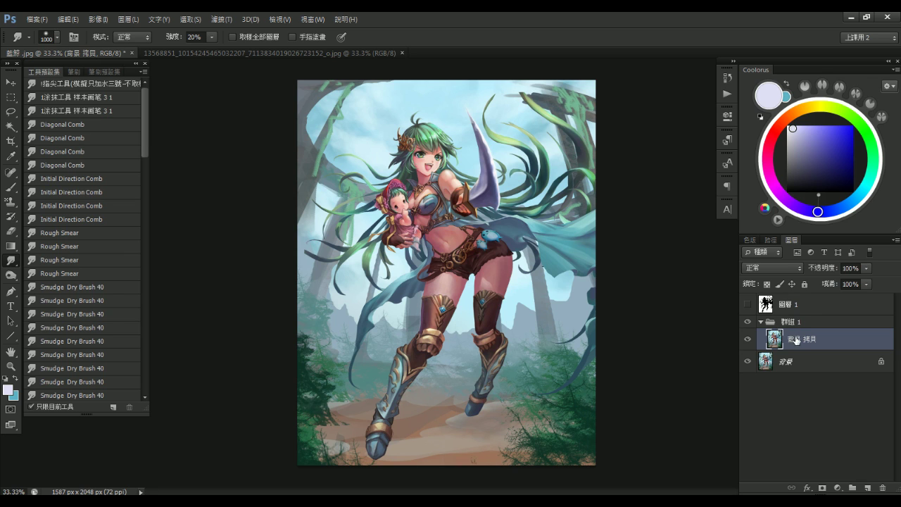
Show the silhouette layer 圖層 1 and load its black-and-white shape as a selection from the colour channels
left_click(809, 309)
left_click(748, 306)
left_click(748, 306)
left_click(748, 305)
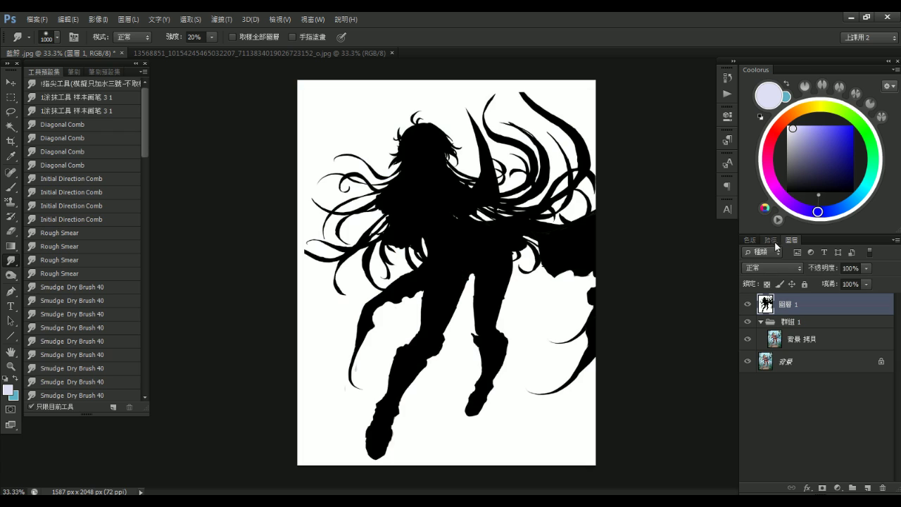
left_click(750, 240)
left_click(763, 280, "ctrl")
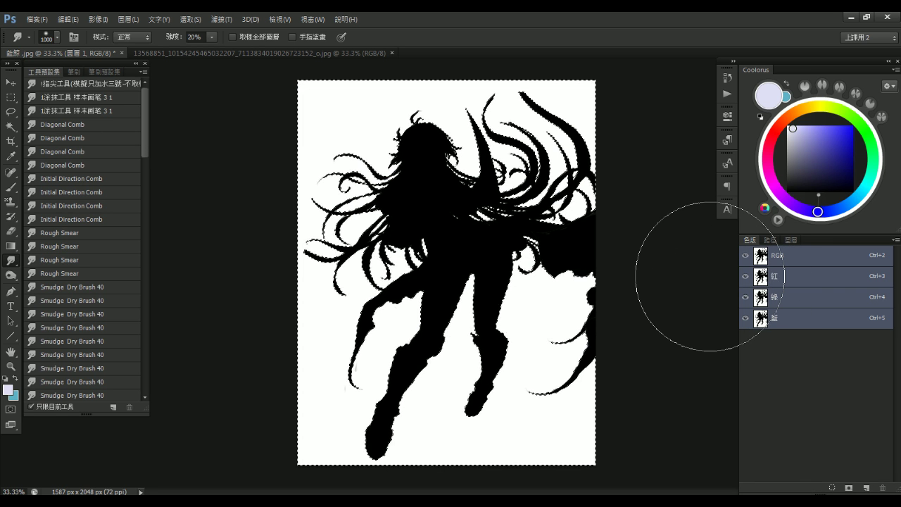
left_click(792, 240)
Cut the figure out of 背景 拷貝 onto its own layer and delete the silhouette layer 圖層 1
left_click(803, 339)
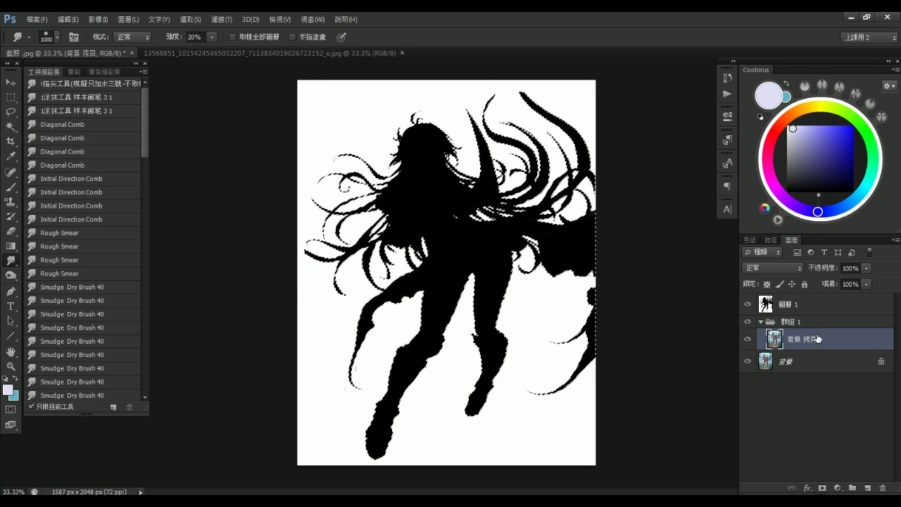
key("ctrl+j")
left_click(794, 309)
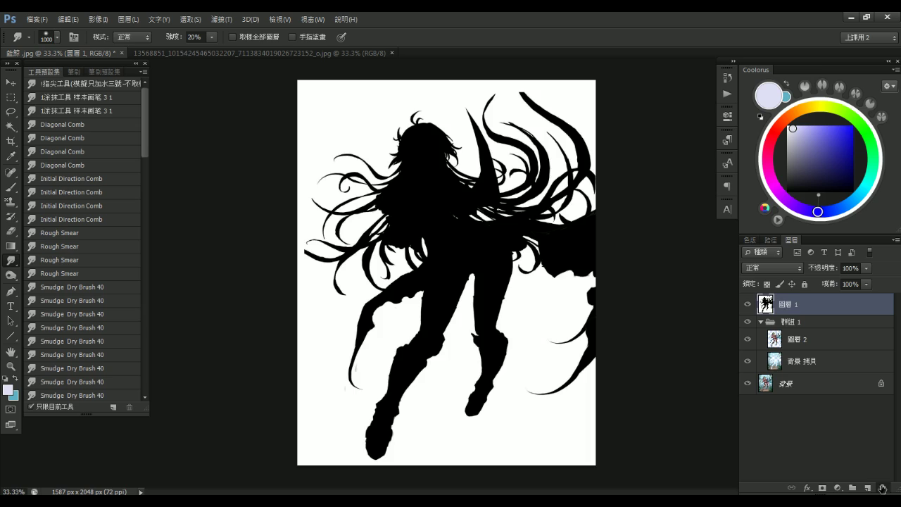
left_click(883, 487)
Load the outline of 圖層 2 as a selection, fill the figure-shaped gap in 背景 拷貝, and deselect
left_click(781, 318, "ctrl")
left_click(800, 338)
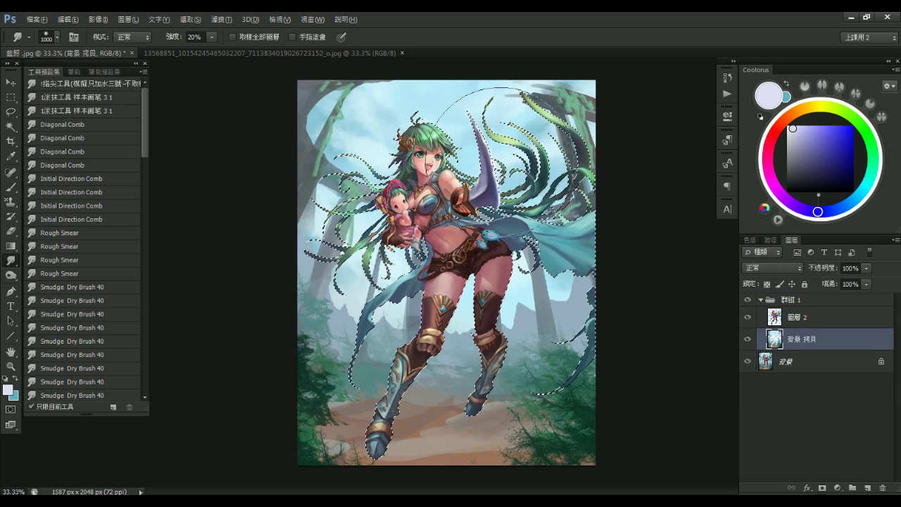
key("b")
left_click(561, 192, "alt")
key("shift+F5")
key("Return")
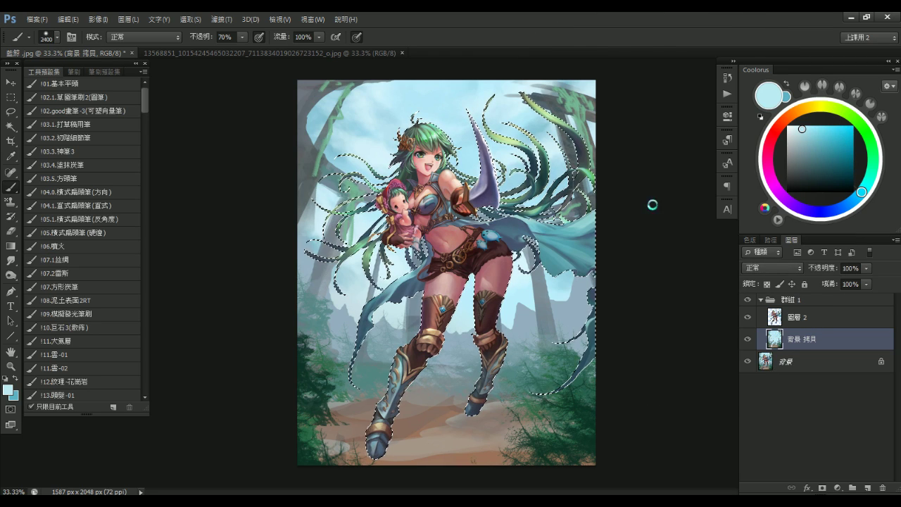
key("ctrl+d")
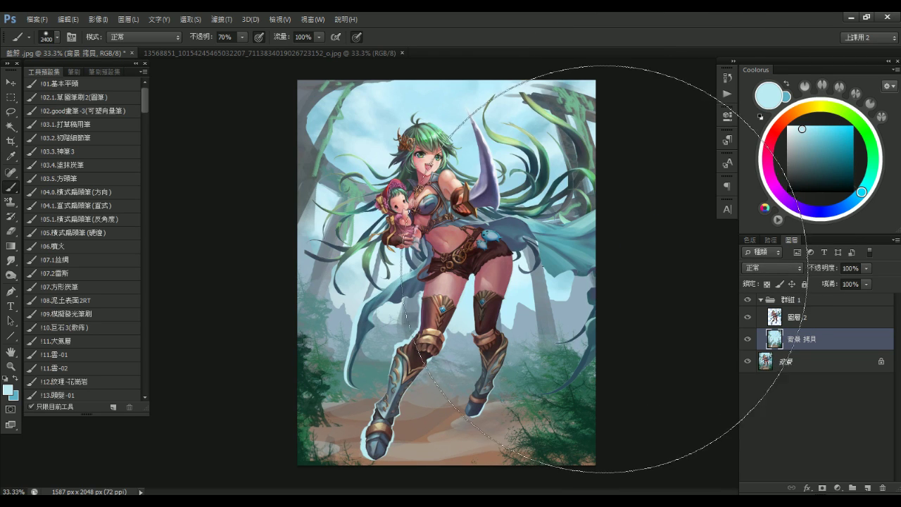
Reselect the figure's outline, clean up the pale fringe around it on 背景 拷貝, and drop the selection
left_click(605, 250, "alt")
left_click(605, 250, "ctrl+alt")
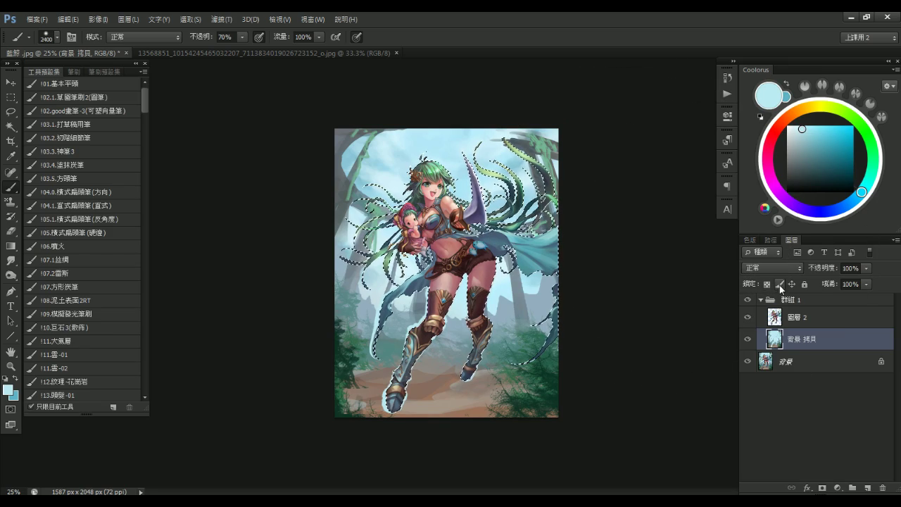
left_click(540, 277, "ctrl")
key("ctrl+shift+d")
left_click_drag(540, 276, 556, 281)
left_click(567, 287, "alt")
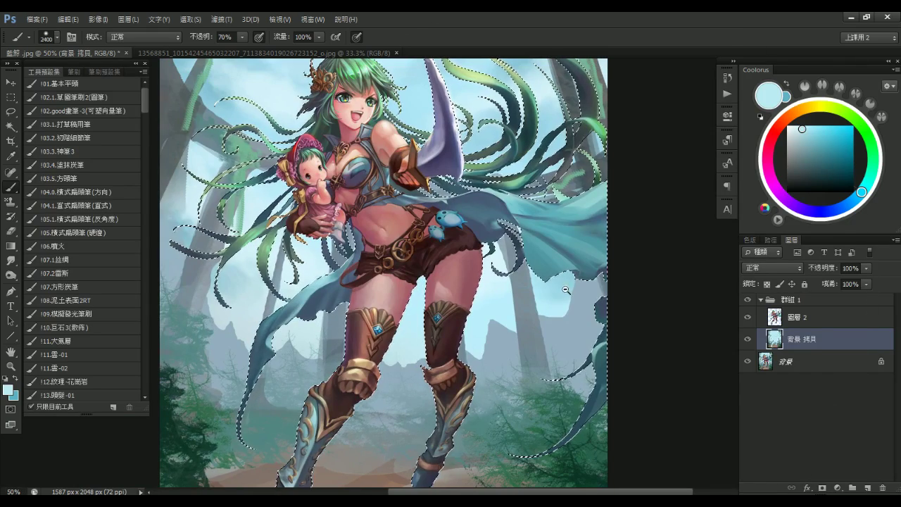
left_click(568, 288, "alt")
key("ctrl+d")
key("ctrl+minus")
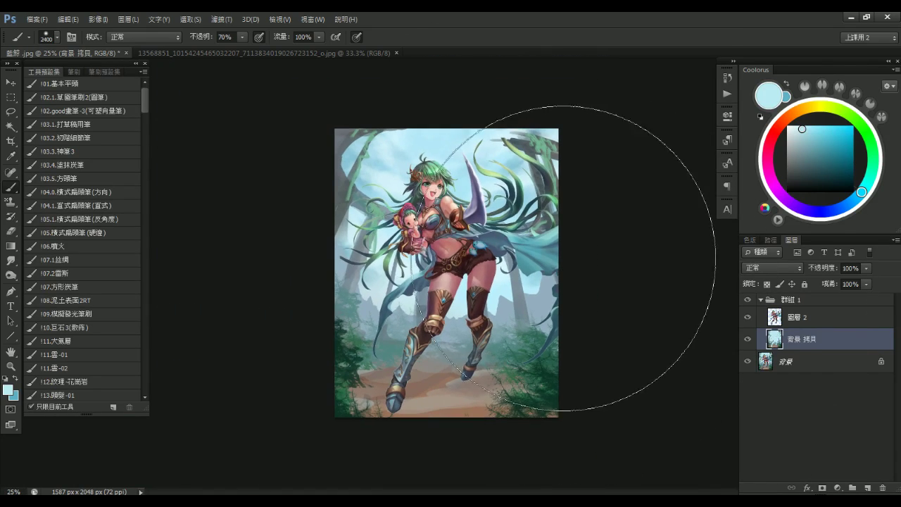
Collapse 群組 1 and add a new empty layer above it
left_click(802, 300)
left_click(760, 300)
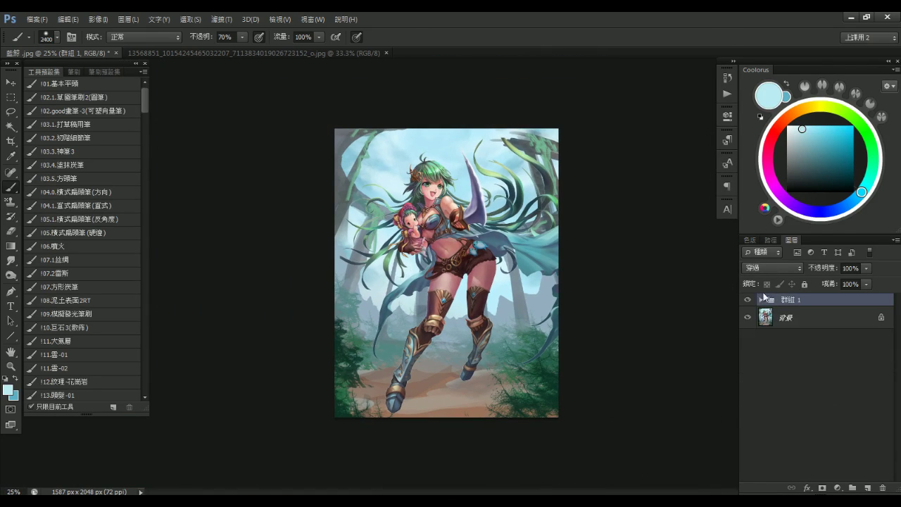
key("ctrl+shift+alt+n")
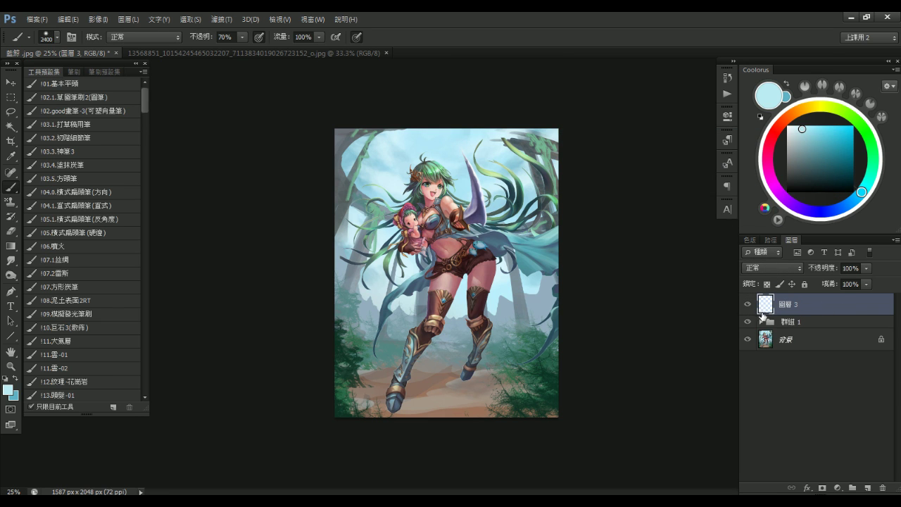
left_click_drag(563, 254, 576, 253)
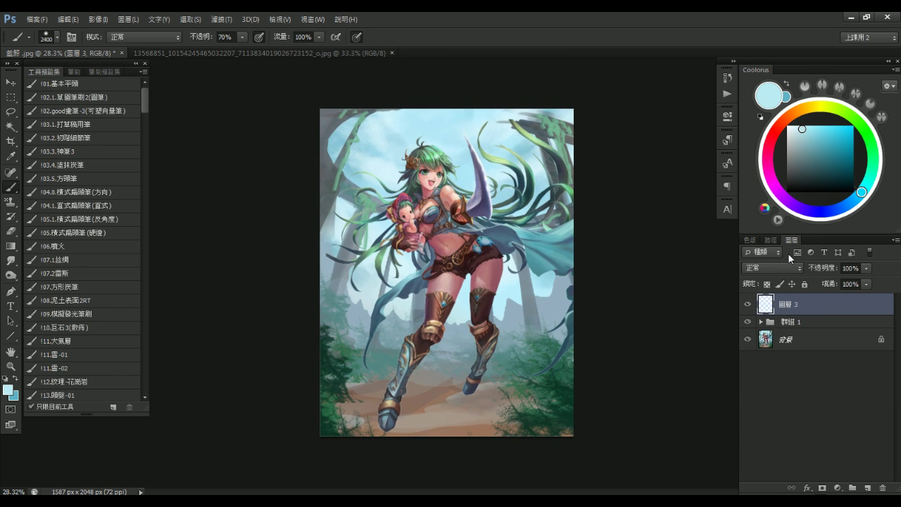
Mark the tree trunks on both sides and the bushes in the lower corners with temporary strokes, and clear them
mouse_move(309, 177)
left_mouse_down()
mouse_move(349, 176)
mouse_move(344, 350)
left_mouse_up()
left_click_drag(557, 126, 563, 364)
left_click_drag(361, 398, 331, 452)
mouse_move(602, 373)
left_mouse_down()
mouse_move(538, 440)
mouse_move(572, 432)
left_mouse_up()
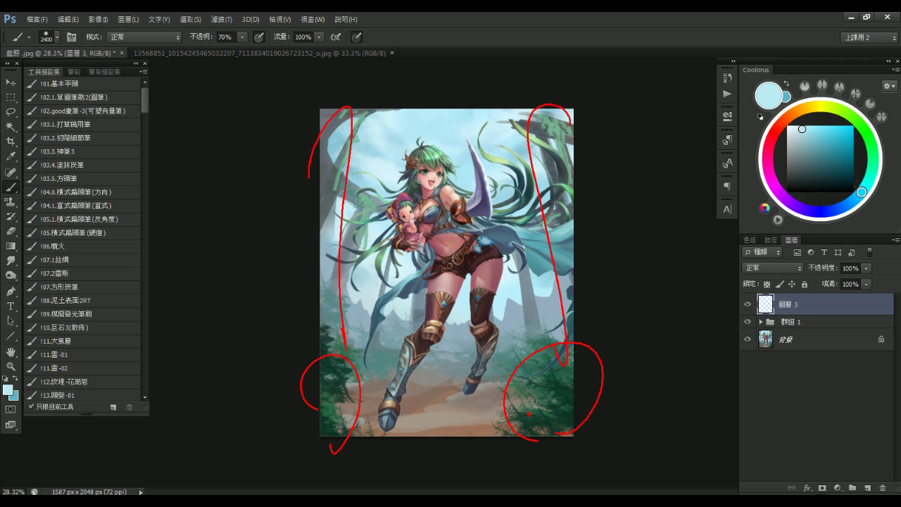
key("ctrl+z")
key("ctrl+z")
key("ctrl+z")
key("ctrl+z")
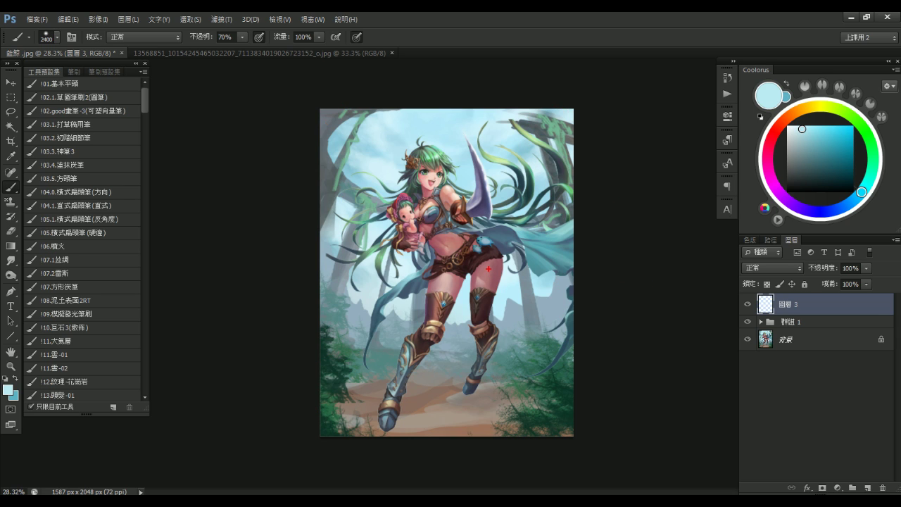
Circle the figure, sketch temporary sweeping curves and diagonals around the hair, cape and legs, and clear the strokes
left_click_drag(458, 407, 493, 399)
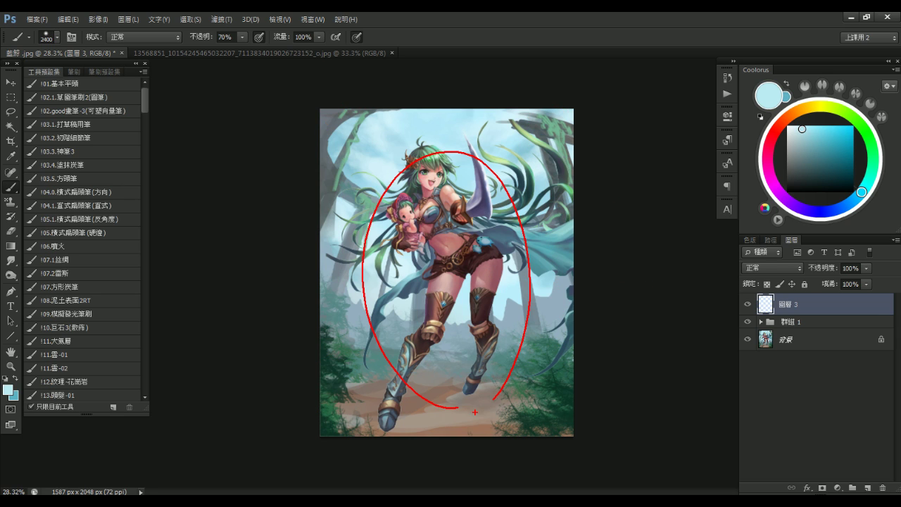
key("ctrl+z")
mouse_move(373, 382)
left_mouse_down()
mouse_move(530, 126)
mouse_move(506, 117)
left_mouse_up()
left_click_drag(470, 116, 516, 362)
mouse_move(338, 359)
left_mouse_down()
mouse_move(378, 369)
mouse_move(391, 280)
left_mouse_up()
left_click_drag(400, 406, 566, 236)
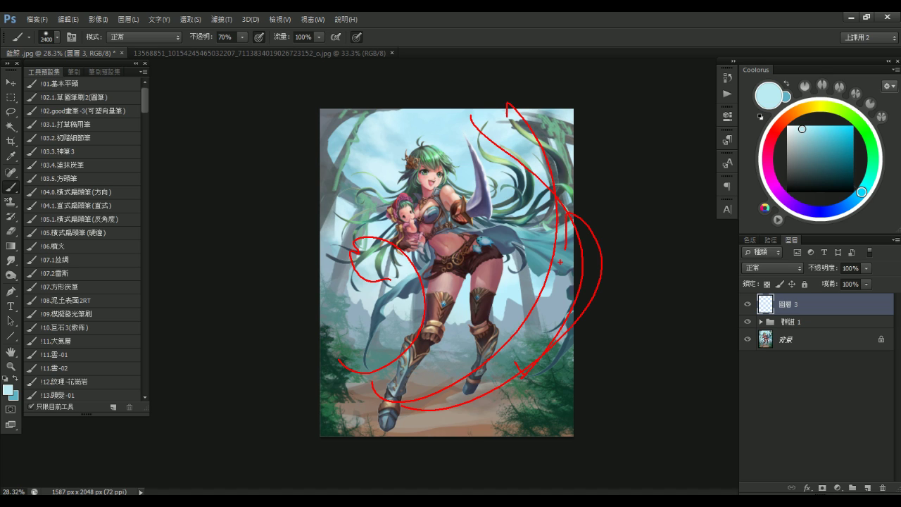
left_click_drag(464, 407, 583, 289)
left_click_drag(303, 252, 427, 439)
left_click_drag(291, 275, 456, 449)
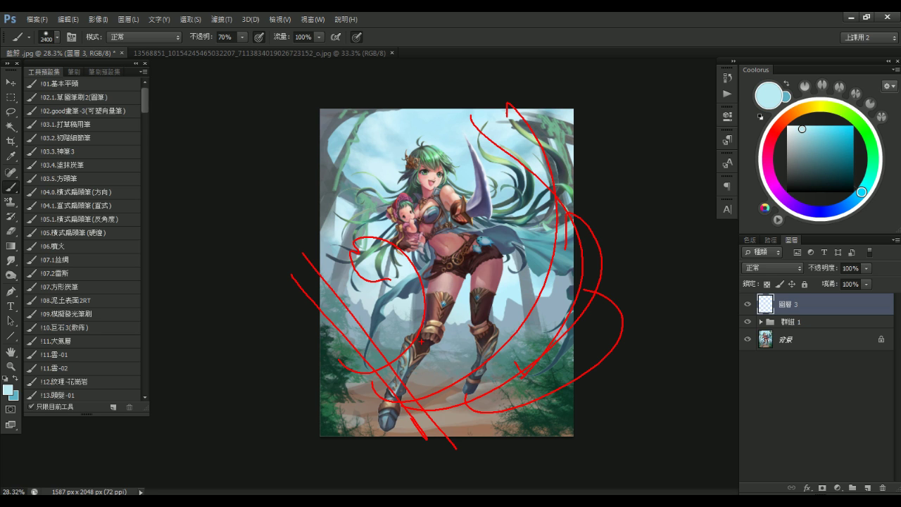
key("Escape")
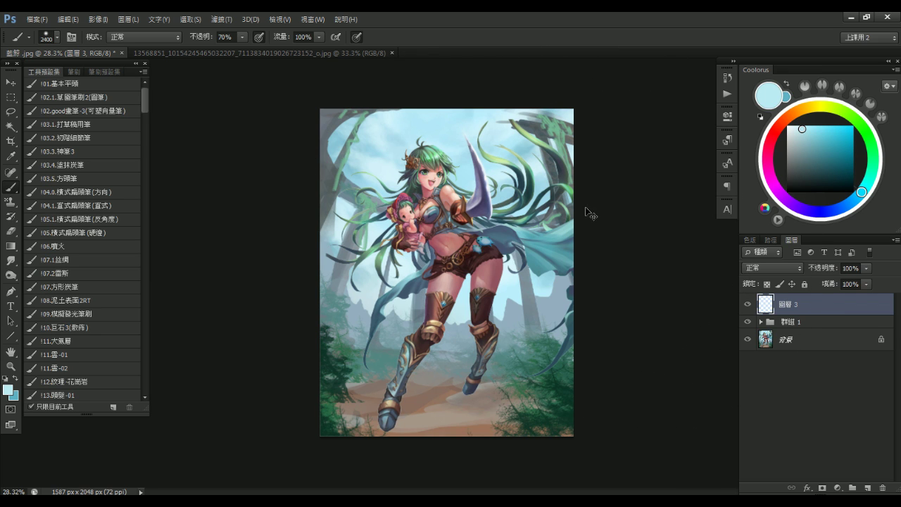
Mark the held doll, the flowing hair and the framing trees with temporary strokes, and clear them
mouse_move(415, 205)
left_mouse_down()
mouse_move(423, 245)
mouse_move(535, 161)
left_mouse_up()
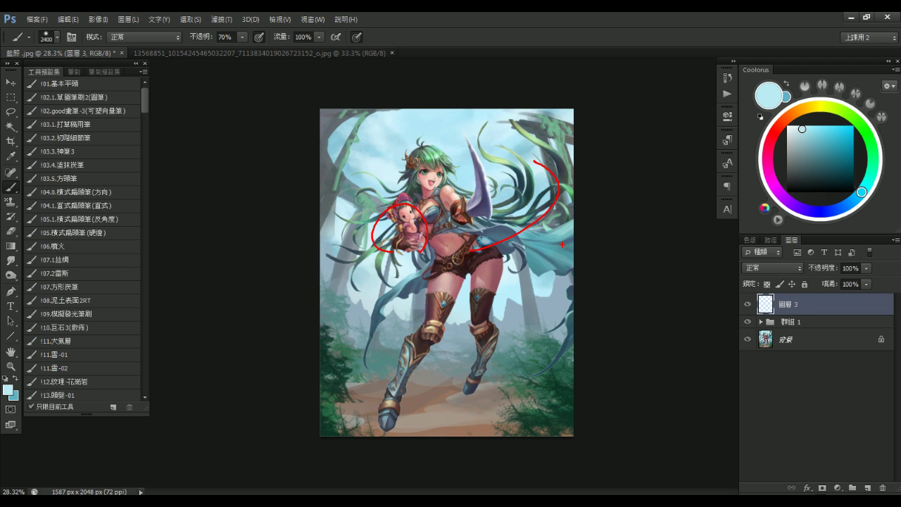
left_click_drag(359, 112, 322, 325)
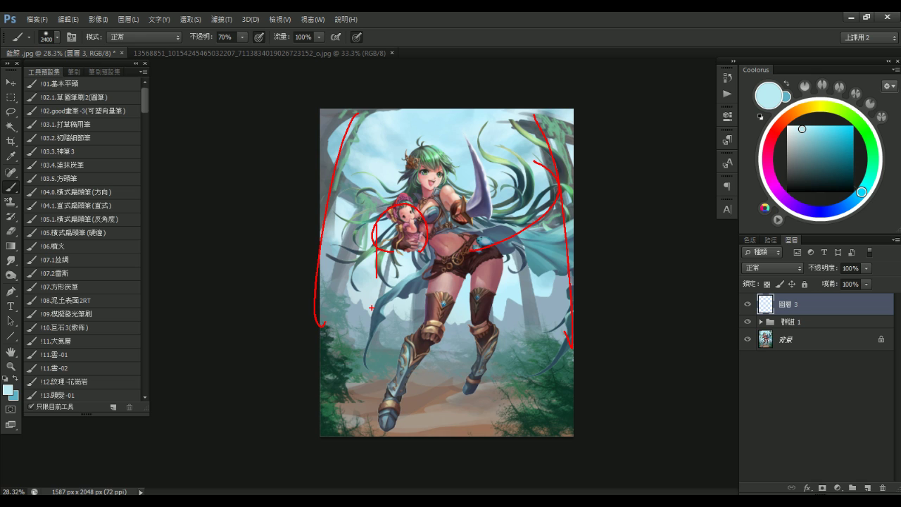
key("Escape")
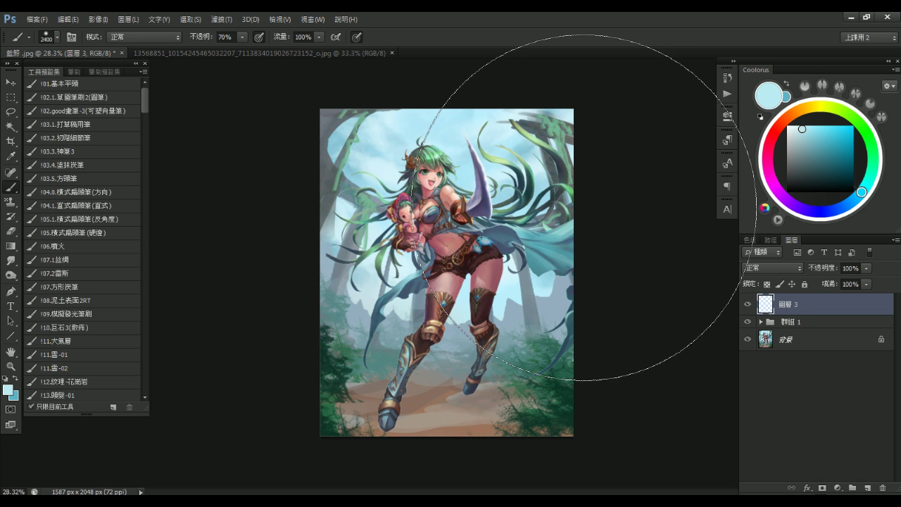
key("space")
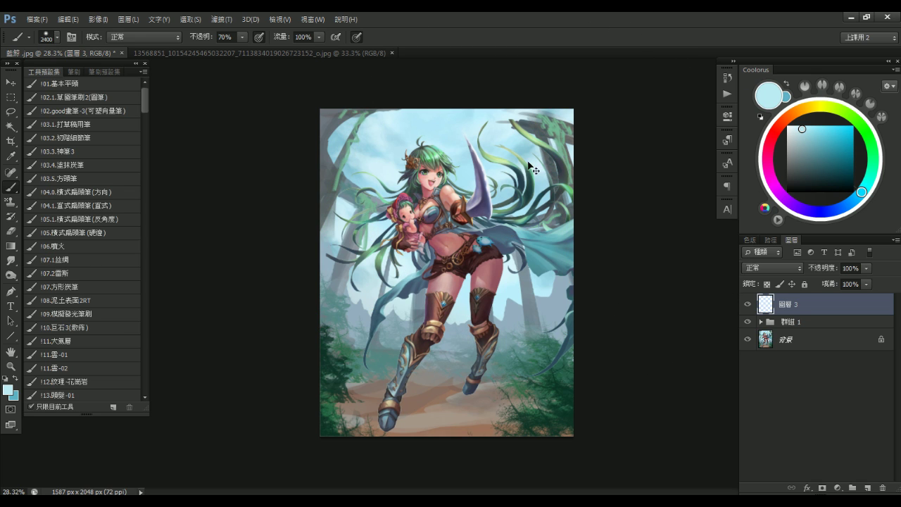
left_click_drag(483, 123, 512, 283)
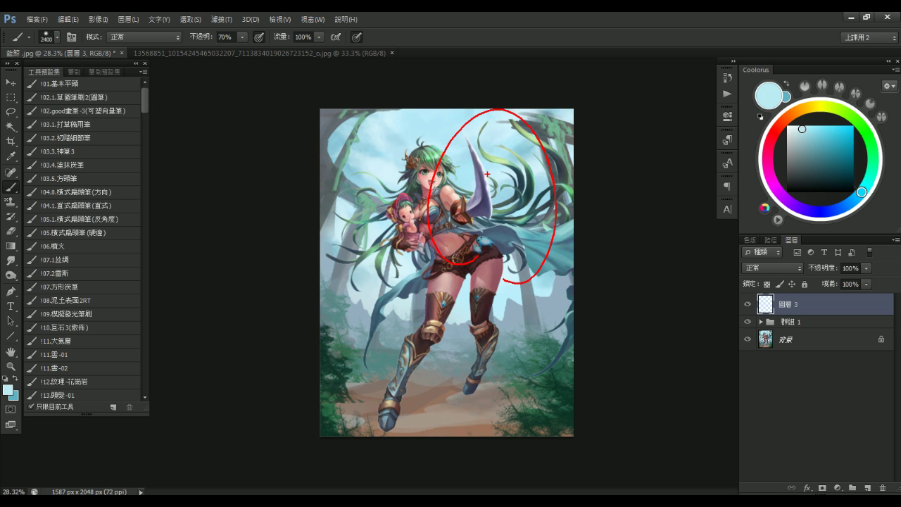
key("ctrl+z")
Expand 群組 1, add an empty layer directly above 背景 拷貝, and choose the brush preset 03.2.初階細節筆
left_click(779, 321)
left_click(810, 353)
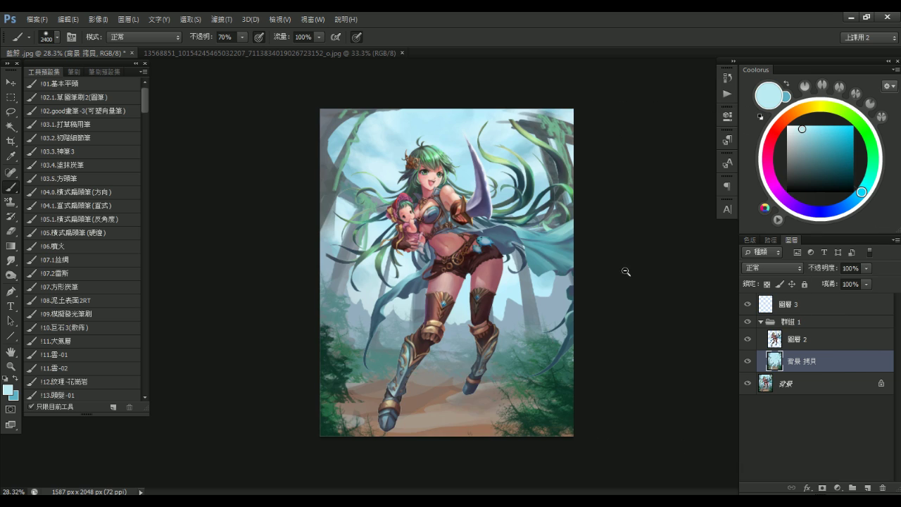
scroll(619, 260, "down", 2)
key("ctrl+shift+alt+n")
left_click(77, 123)
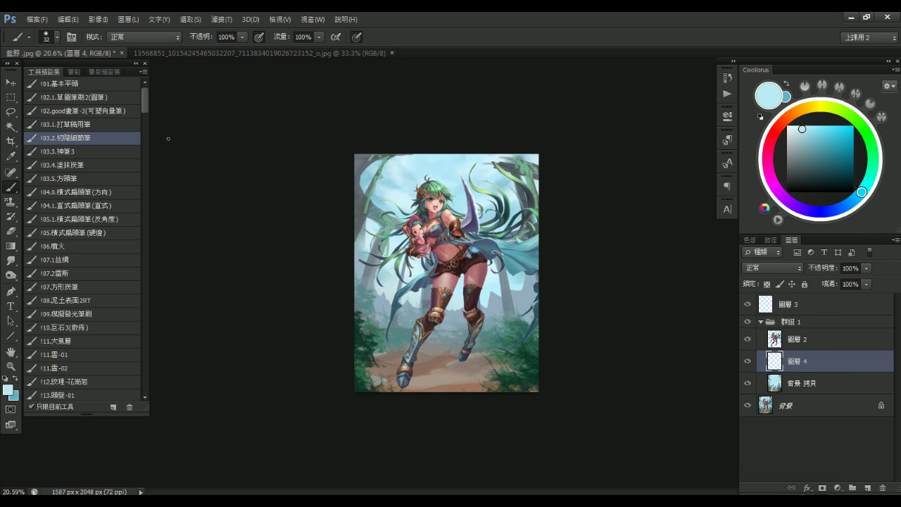
Try a pale blue wash over the background behind the hair with a brush of about 1557 px, and undo it
key("bracketright")
key("bracketright")
key("bracketright")
key("bracketright")
key("bracketright")
key("bracketright")
key("bracketright")
key("bracketright")
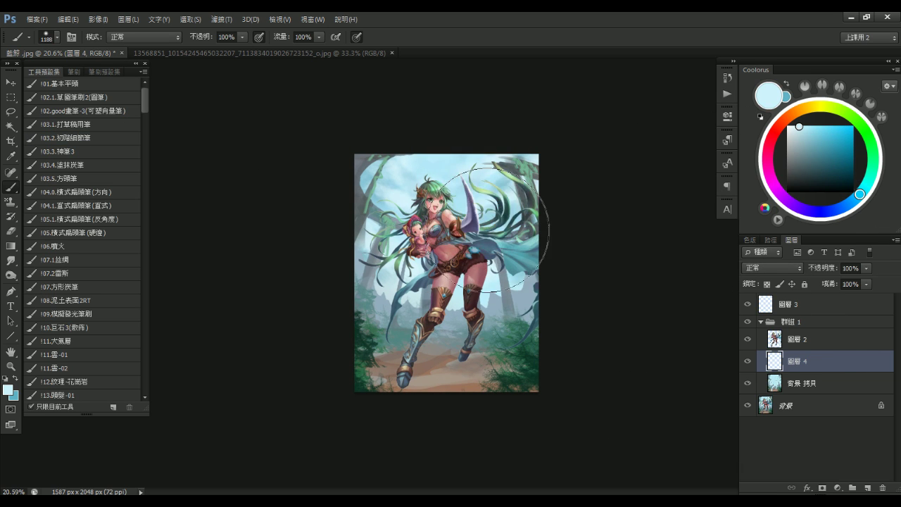
key("space")
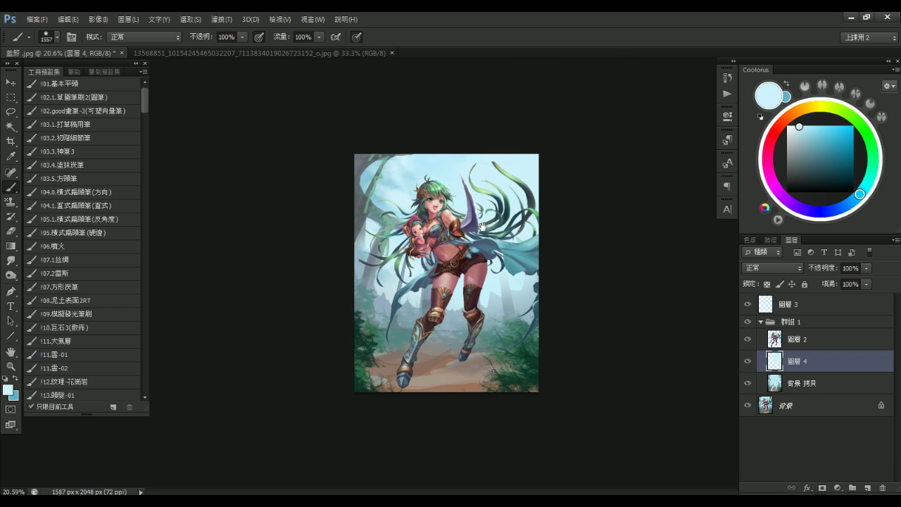
key("ctrl+z")
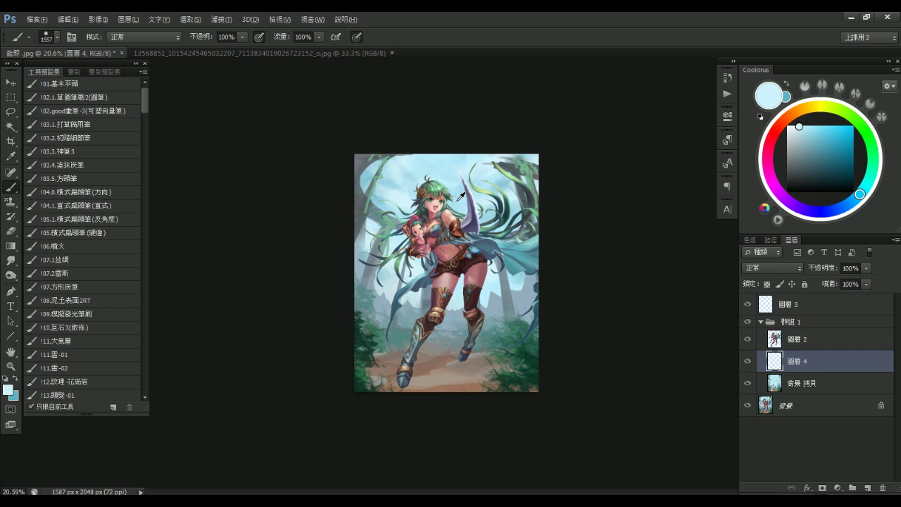
Sample the dark grey-blue of the tree, try a dark wash behind the figure, and undo it
left_click(531, 191, "alt")
left_click_drag(521, 202, 453, 312)
key("space")
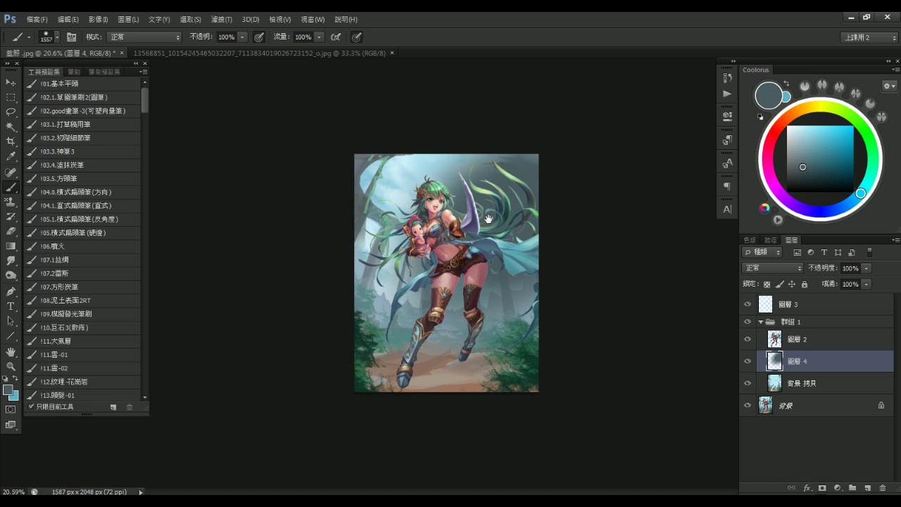
key("ctrl+z")
key("space")
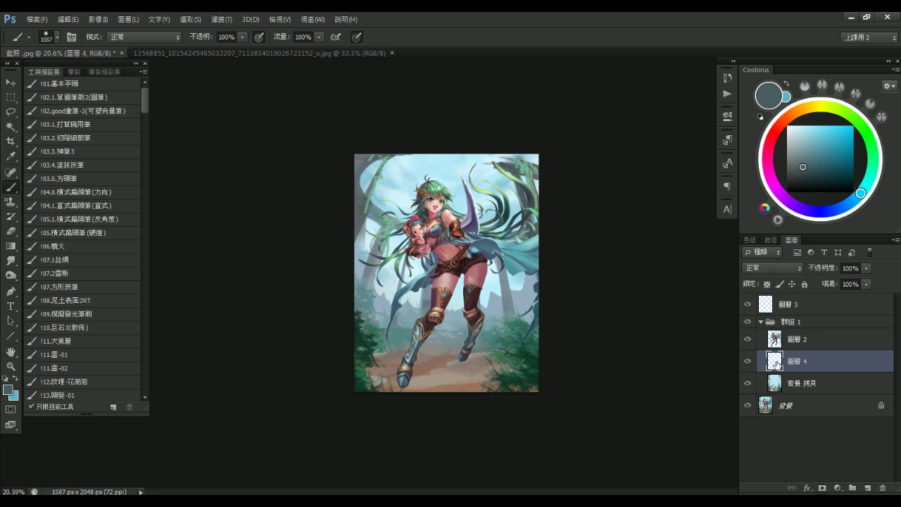
Sample light sky blues and paint over the trees behind the hair and cape with a soft brush of about 955 px
left_click_drag(495, 199, 470, 199)
left_click(516, 210, "alt")
mouse_move(518, 171)
left_mouse_down()
mouse_move(490, 280)
mouse_move(494, 241)
left_mouse_up()
mouse_move(470, 213)
left_mouse_down()
mouse_move(519, 242)
mouse_move(494, 204)
mouse_move(501, 138)
left_mouse_up()
left_click(506, 191, "alt")
left_click(516, 282, "alt")
left_click_drag(448, 284, 408, 285)
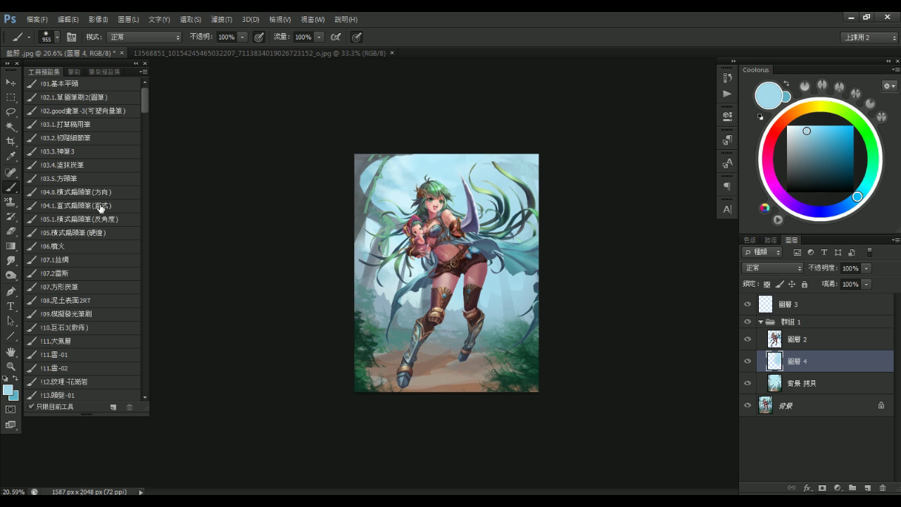
Toggle the visibility of 圖層 4 to compare the background with and without the painted haze
scroll(410, 259, "up", 3)
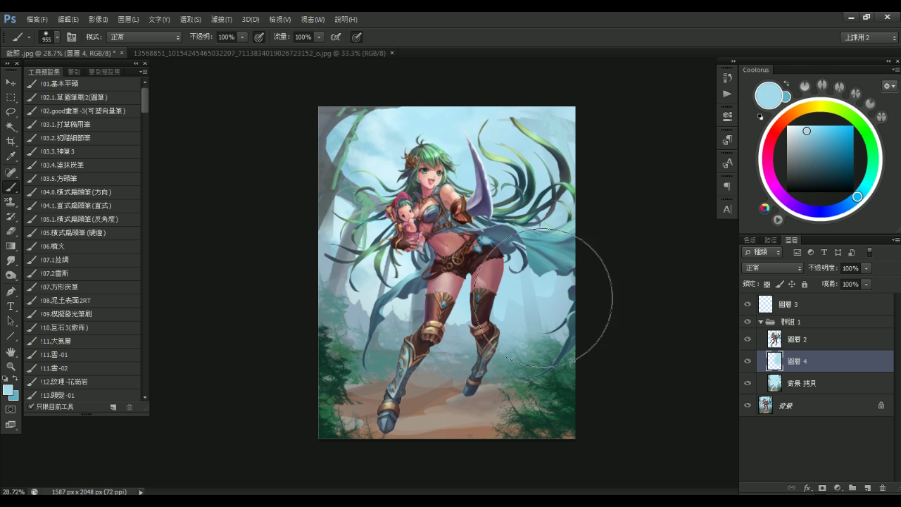
scroll(540, 307, "down", 2)
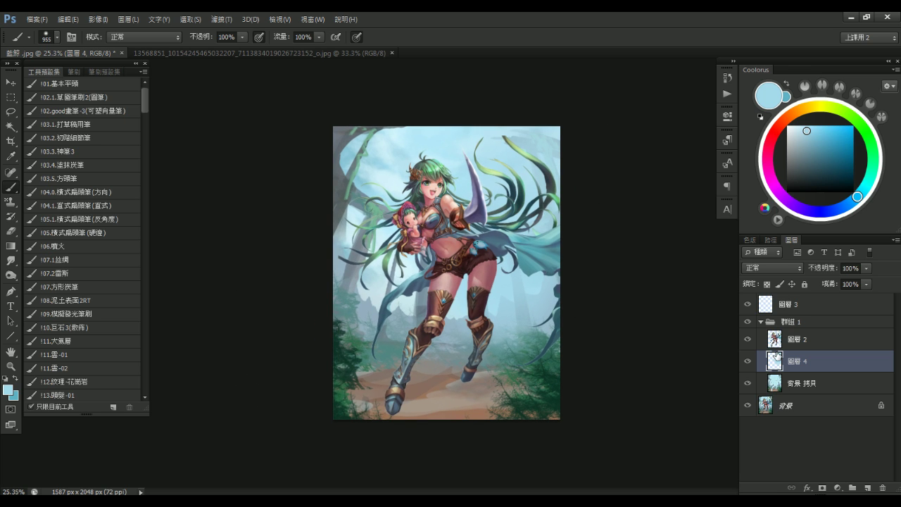
left_click(748, 363)
left_click(747, 361)
scroll(569, 322, "down", 1)
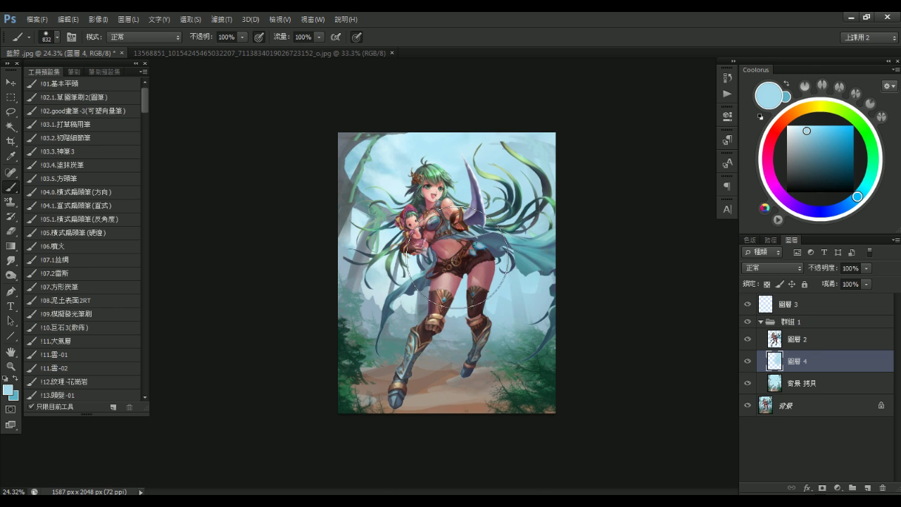
Choose the brush preset 03.5.方頭筆 at about 809 px, sample dark green from the bushes, and brush it over the ground by the boots
left_click(535, 359, "alt")
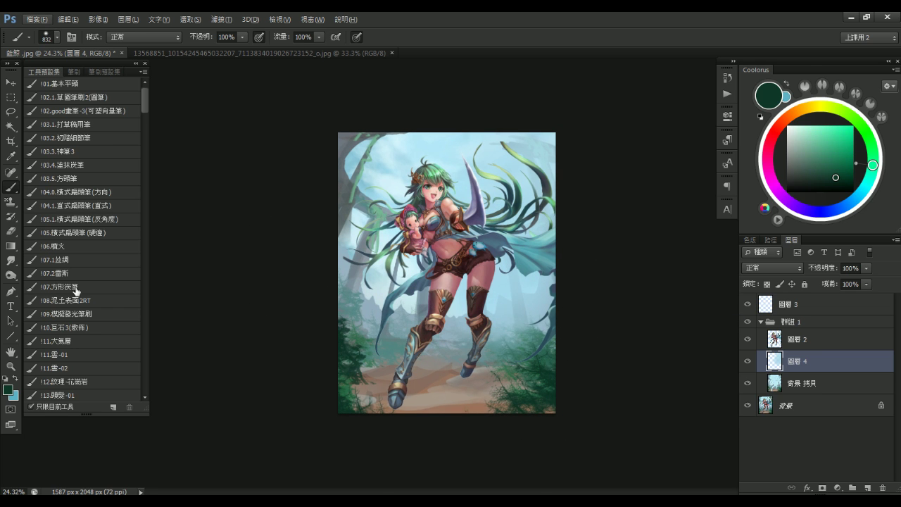
left_click(139, 178)
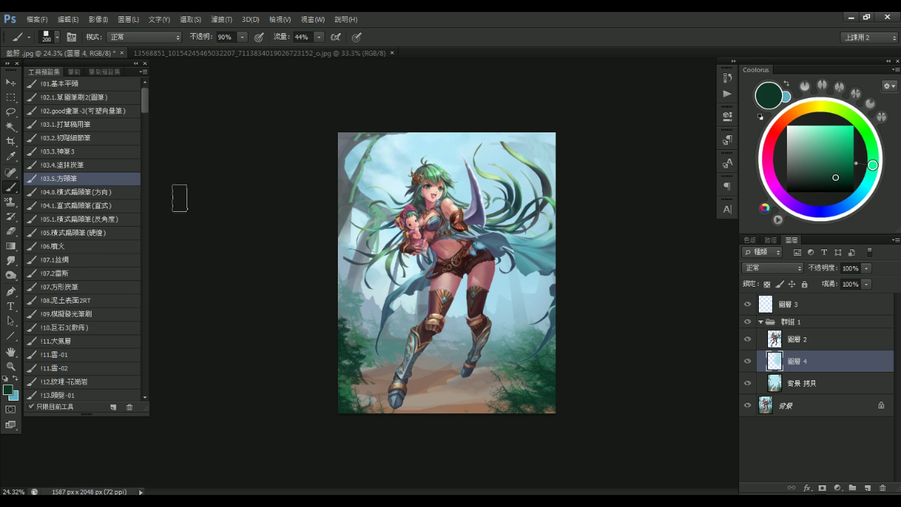
left_click_drag(386, 313, 406, 313)
left_click(355, 351, "alt")
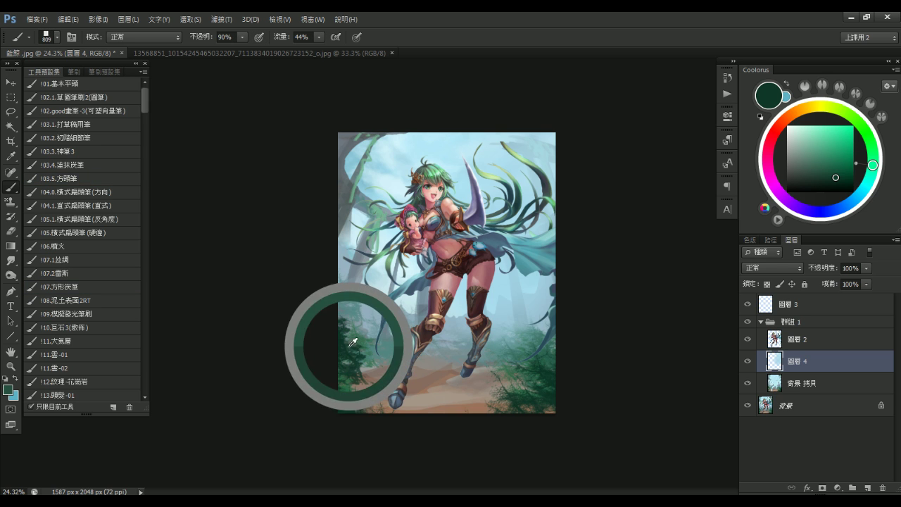
left_click_drag(363, 356, 457, 406)
Reduce the brush to about 500 px and cover the sandy ground below the figure with dark green sampled from the left bushes
key("bracketleft")
key("bracketleft")
key("bracketleft")
key("bracketleft")
key("bracketleft")
key("bracketleft")
key("bracketleft")
key("bracketleft")
key("bracketleft")
key("bracketleft")
key("bracketleft")
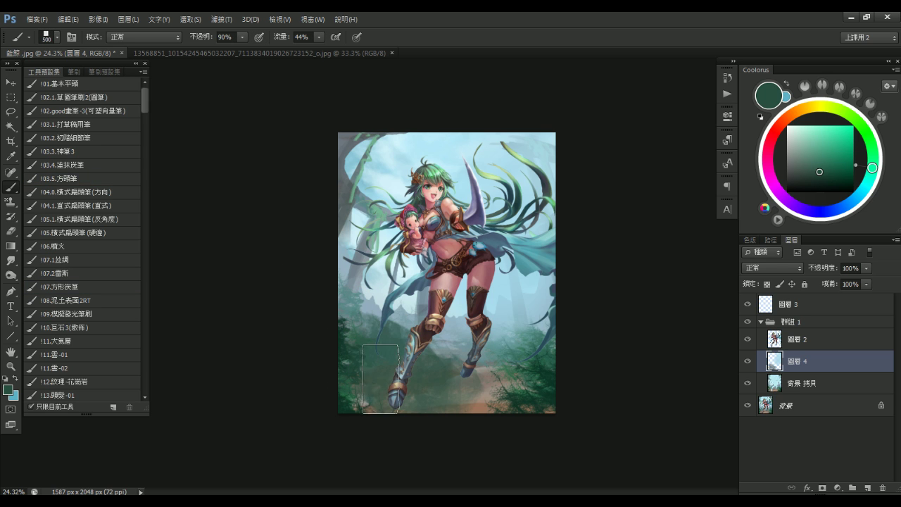
left_click(346, 355, "alt")
mouse_move(362, 363)
left_mouse_down()
mouse_move(390, 374)
mouse_move(450, 368)
left_mouse_up()
left_click_drag(450, 368, 503, 382)
Sample a muted teal and paint it over the lower-right bushes with a brush of about 710 px
left_click(509, 354, "alt")
key("bracketleft")
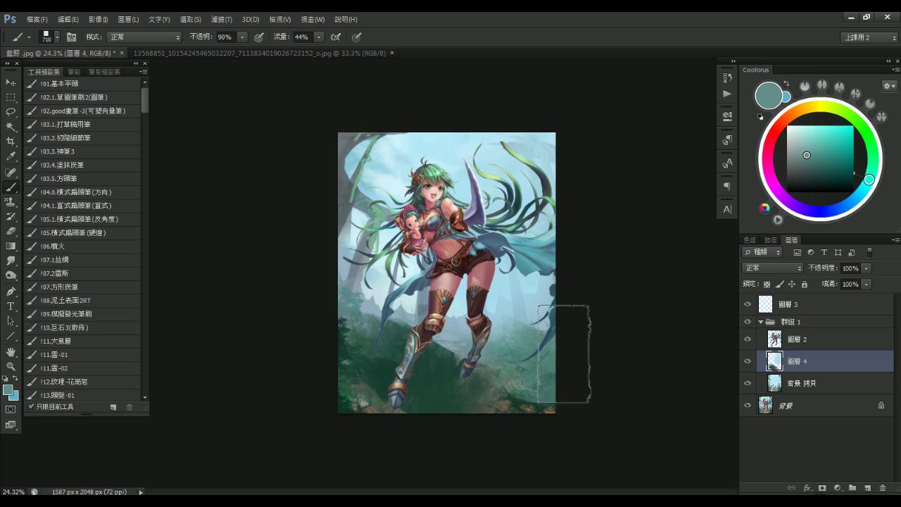
mouse_move(553, 349)
left_mouse_down()
mouse_move(547, 383)
mouse_move(502, 375)
left_mouse_up()
Sample dark green from the ground and fill in the lower-left ground and the area around the boots, varying the brush size
left_click(450, 369, "alt")
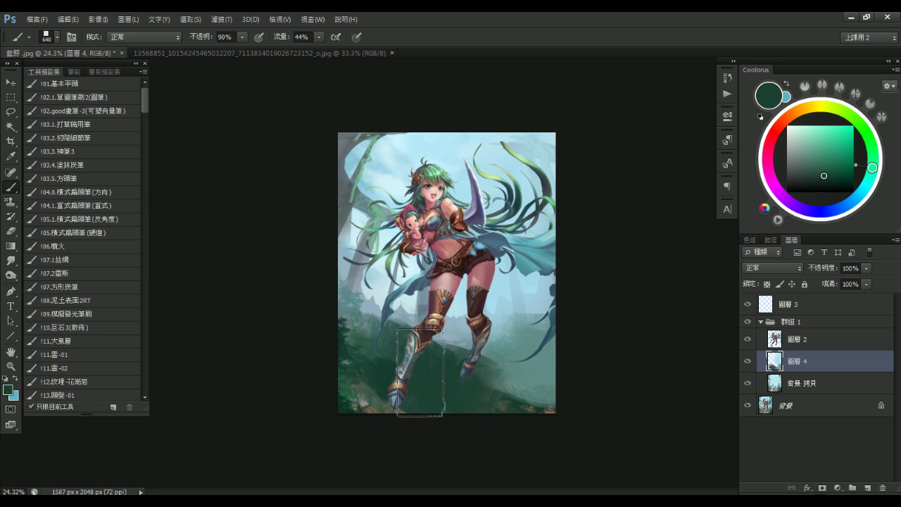
key("bracketleft")
key("bracketleft")
key("bracketleft")
key("bracketleft")
key("bracketleft")
key("bracketleft")
key("bracketleft")
key("bracketleft")
key("bracketleft")
key("bracketleft")
key("bracketleft")
key("bracketleft")
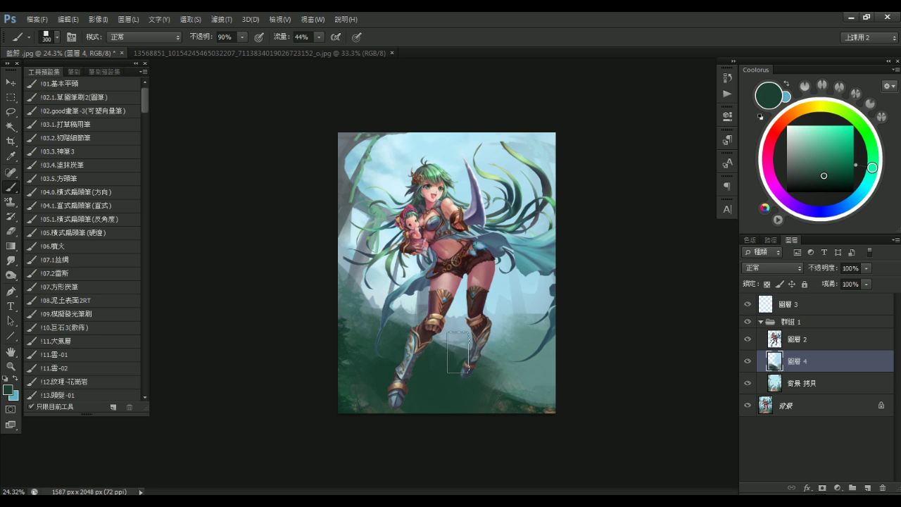
key("bracketright")
key("bracketright")
key("bracketright")
key("bracketright")
key("bracketright")
key("bracketright")
key("bracketright")
key("bracketright")
key("bracketright")
key("bracketright")
Sample pale sky blue and brush a light haze over the right-hand horizon behind the cape, using up to 900 px
left_click(460, 310, "alt")
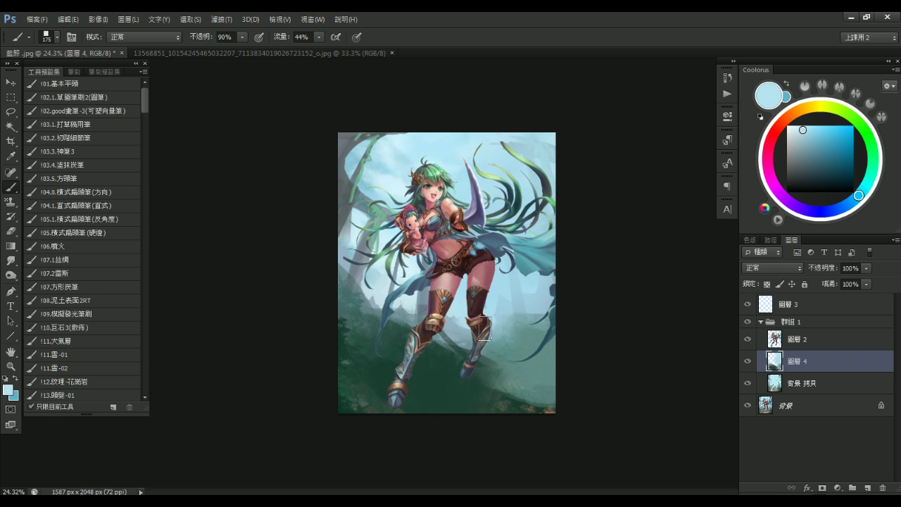
key("bracketright")
key("bracketright")
key("bracketright")
key("bracketright")
key("bracketright")
key("bracketright")
key("bracketright")
mouse_move(516, 314)
left_mouse_down()
mouse_move(578, 314)
mouse_move(555, 312)
left_mouse_up()
key("bracketleft")
key("bracketleft")
key("bracketleft")
key("bracketleft")
key("bracketleft")
key("bracketleft")
key("bracketleft")
key("bracketleft")
key("bracketleft")
key("bracketleft")
key("bracketleft")
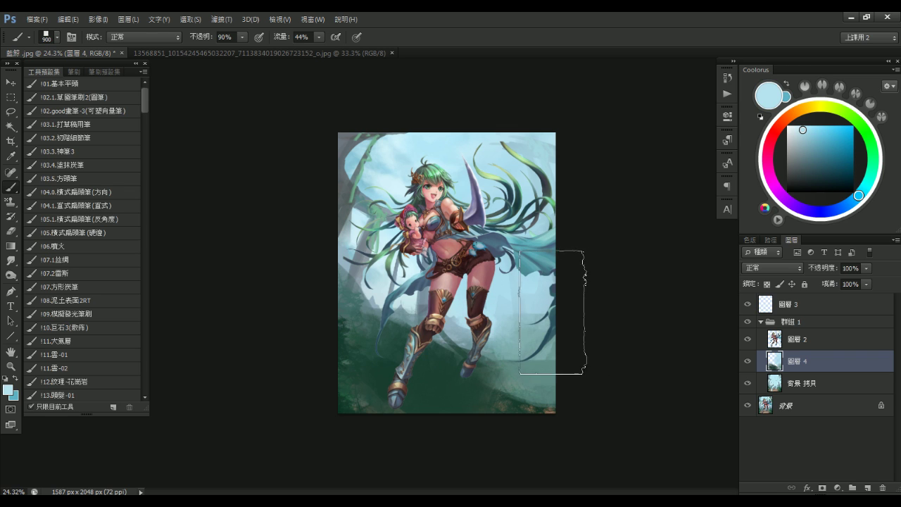
Refine the haze beside the cape tip at about 250 px, sample a grey-teal, and reduce the brush to 70 px for the distant hill
key("bracketright")
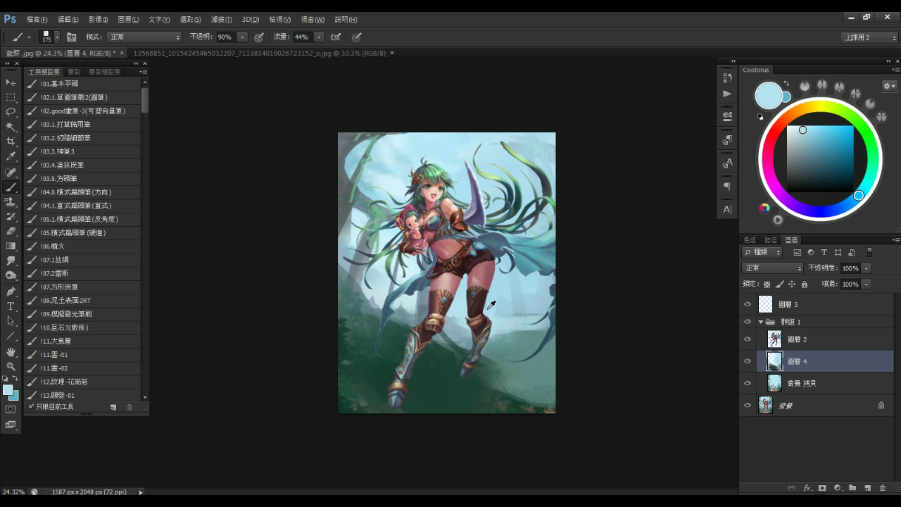
key("bracketright")
key("bracketright")
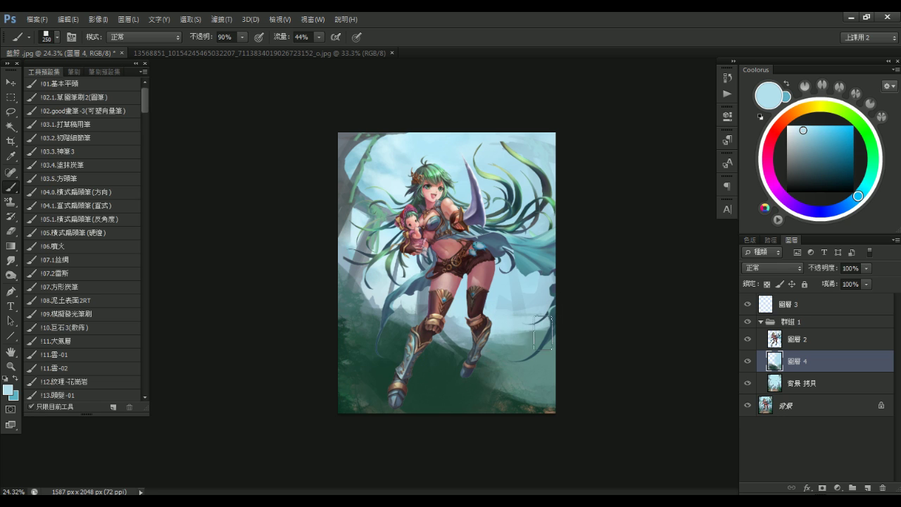
left_click(535, 330, "alt")
key("bracketleft")
key("bracketleft")
key("bracketleft")
key("bracketleft")
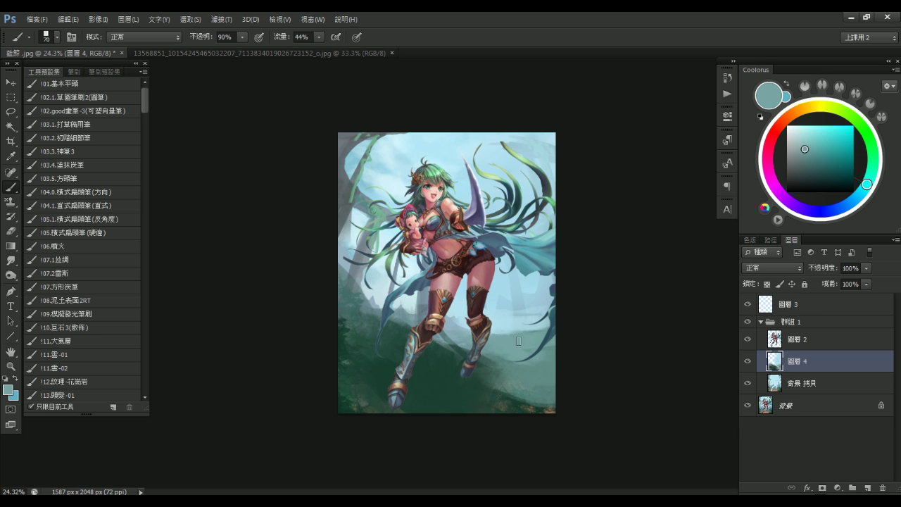
Sample dark greens and paint a sloping ridge to the right of the rear boot with a brush of about 100 px
left_click(503, 364, "alt")
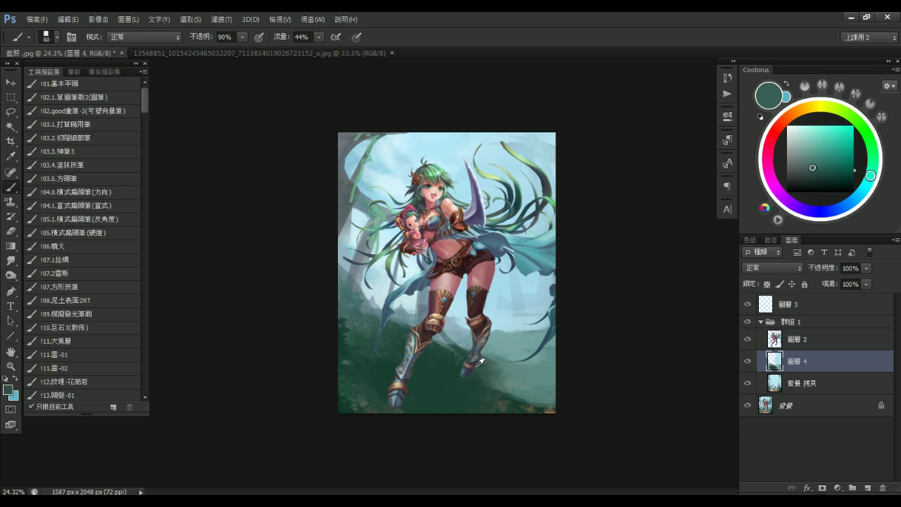
right_click(493, 353, "alt")
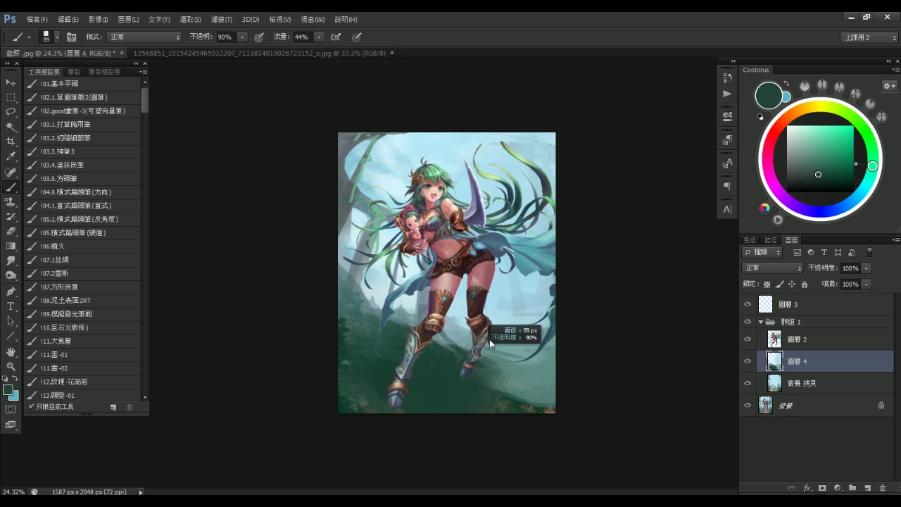
left_click(454, 349, "alt")
mouse_move(478, 340)
left_mouse_down()
mouse_move(521, 354)
mouse_move(552, 348)
mouse_move(513, 356)
left_mouse_up()
key("]")
key("]")
key("]")
key("bracketleft")
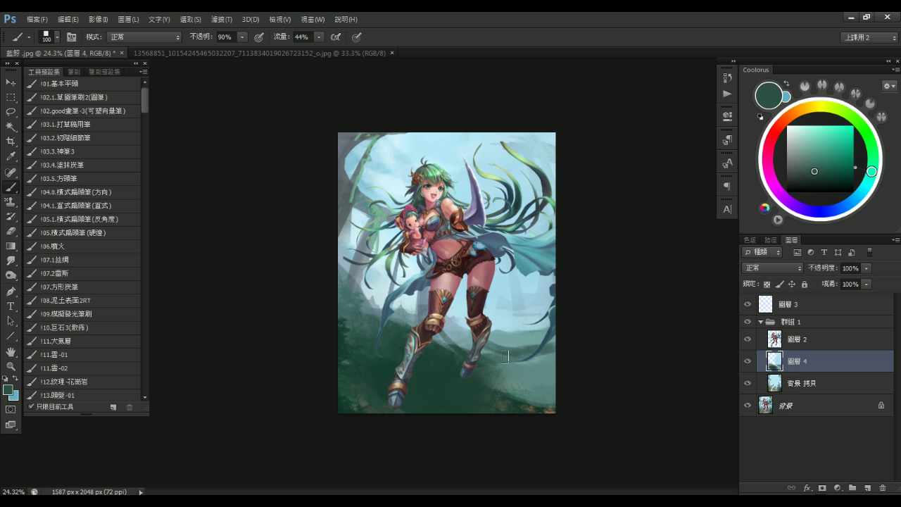
Sample teal tones from the hills and blend the mid-distance slope beside the rear boot with a 150 to 300 px brush
left_click(513, 352, "alt")
key("bracketright")
key("bracketright")
left_click(503, 338, "alt")
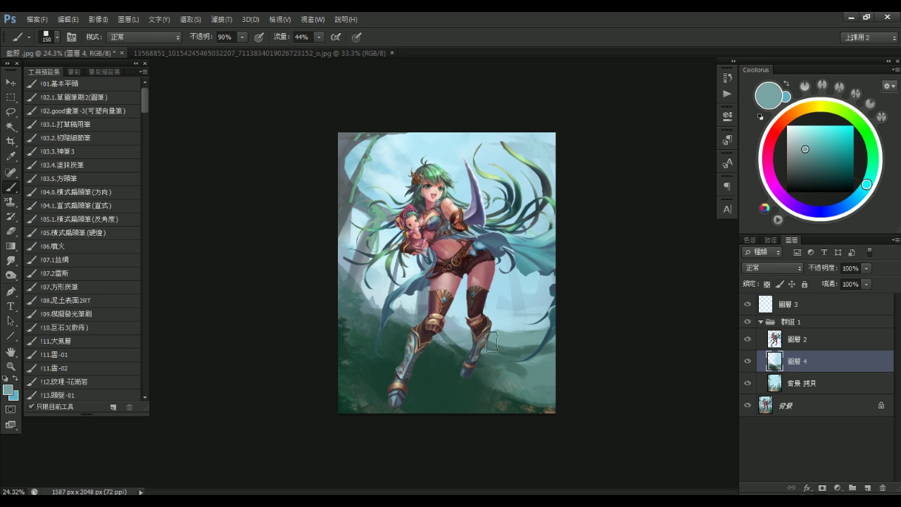
key("bracketright")
key("bracketright")
key("bracketright")
left_click(522, 348, "alt")
key("bracketright")
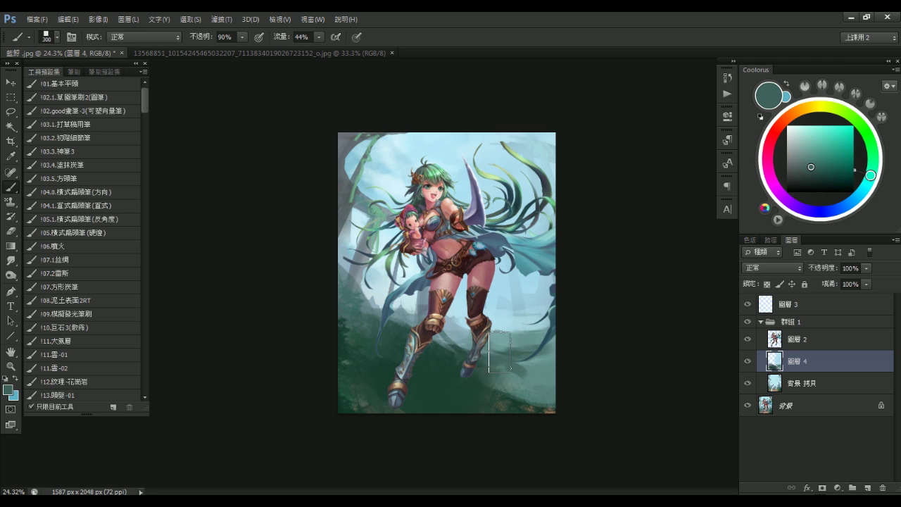
Sample dark green and paint over the lower-right corner and foreground slope with a 250 px and then 150 px brush
key("bracketleft")
key("bracketleft")
key("bracketleft")
left_click(478, 384, "alt")
key("bracketright")
key("bracketright")
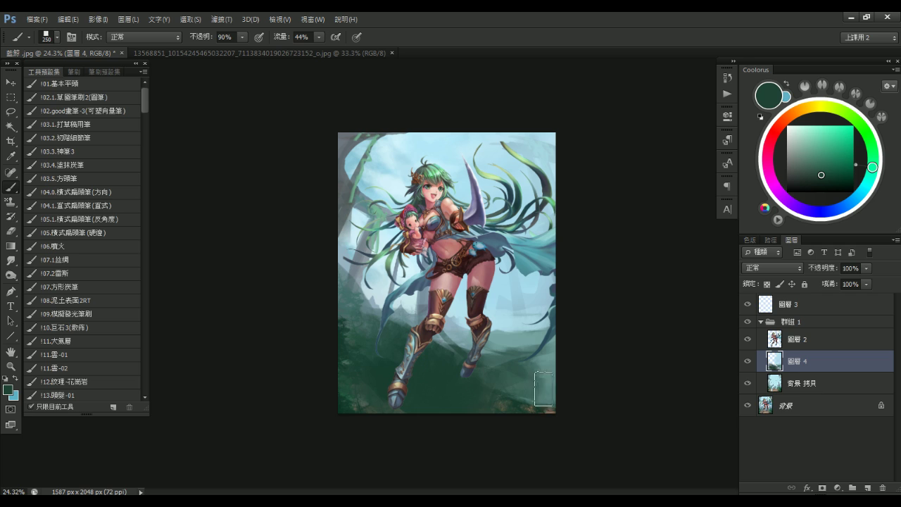
key("bracketleft")
key("bracketleft")
key("bracketleft")
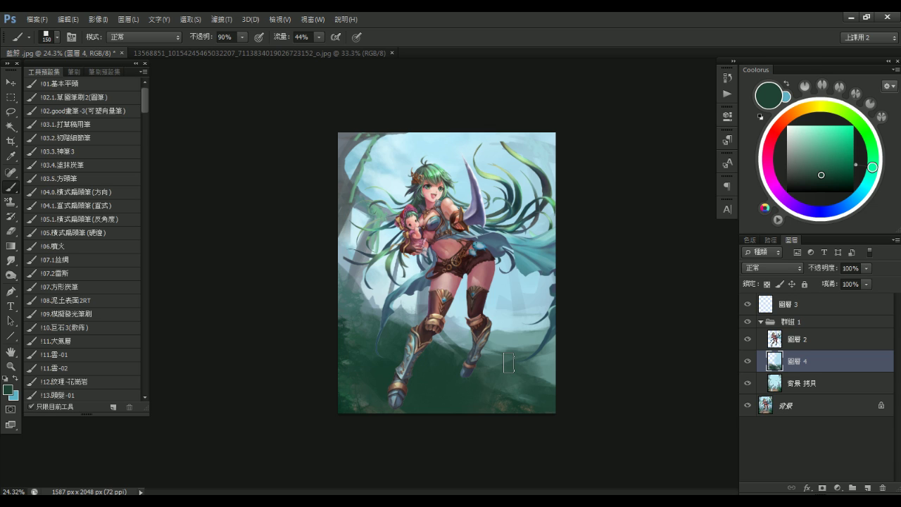
Sample a dark grey-blue and paint a thick tree trunk down the upper-left background with a 400 px brush, redoing the first attempt
left_click_drag(344, 176, 361, 146)
left_click(375, 174, "alt")
left_click(373, 169, "alt")
left_click(379, 169, "alt")
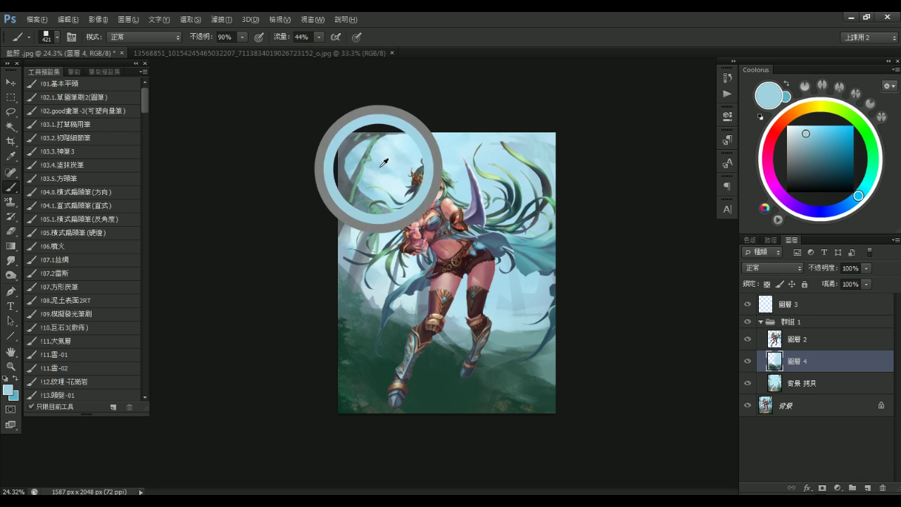
left_click(375, 177, "alt")
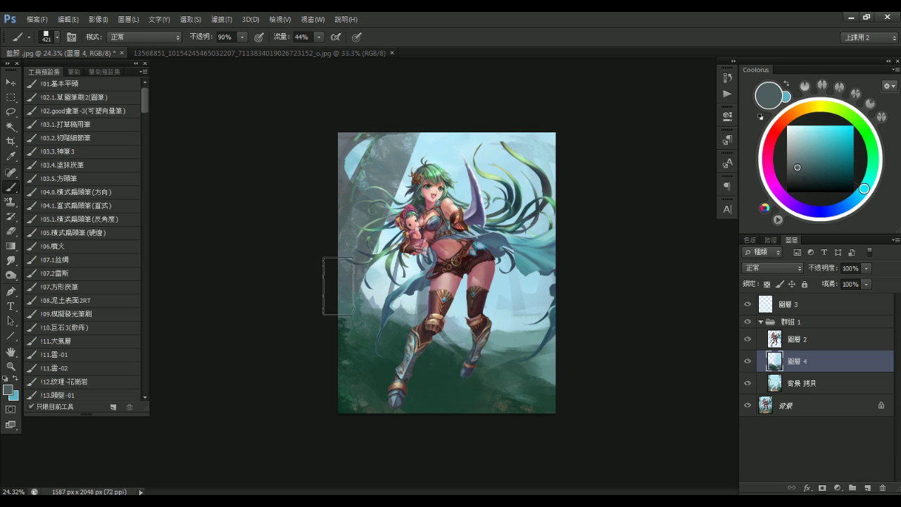
key("ctrl+z")
key("[")
left_click_drag(389, 120, 358, 271)
left_click_drag(398, 145, 384, 221)
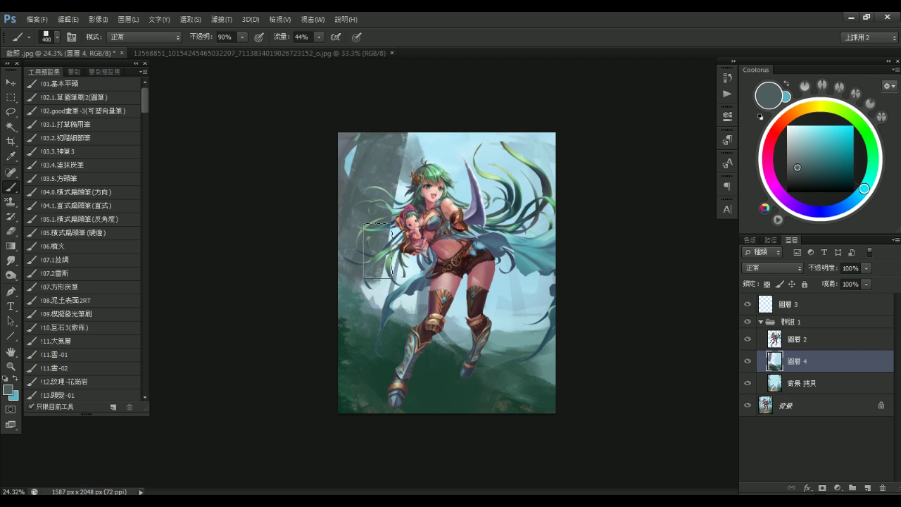
Reduce the brush to about 90 px and shape the trunk's edge and the branch above the figure's head
key("bracketleft")
key("bracketleft")
key("bracketleft")
key("bracketleft")
key("bracketleft")
key("bracketleft")
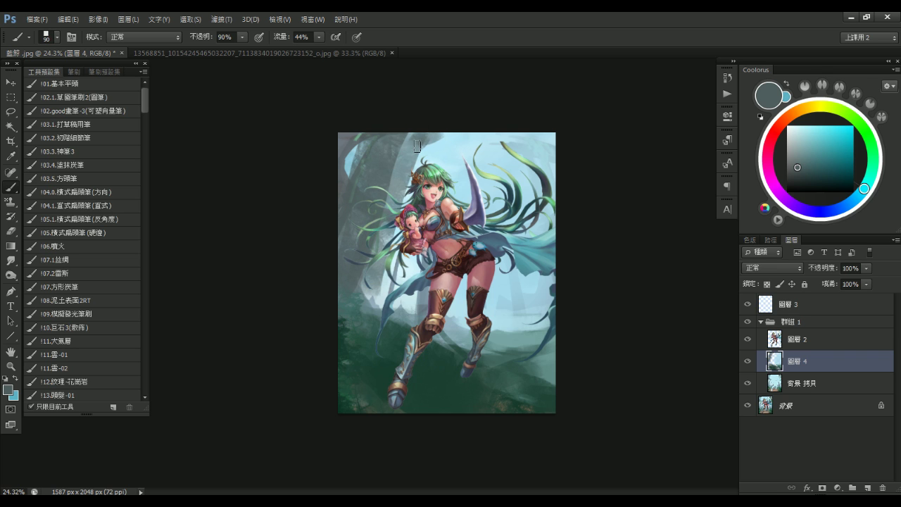
Sample a lighter grey-blue beside the trunk and wash it over the upper-left tree area with a 400 px brush
key("bracketright")
key("bracketright")
key("bracketright")
left_click(398, 184, "alt")
key("bracketright")
key("bracketright")
key("bracketright")
key("bracketright")
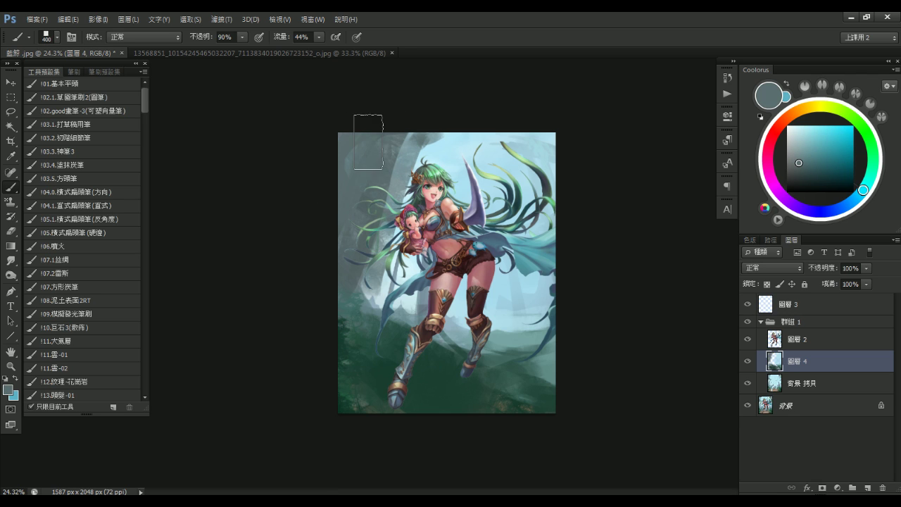
Sample the trunk's grey and even out the left tree area at 200 to 250 px, undoing the stroke below the doll
left_click(363, 192, "alt")
key("bracketleft")
key("bracketleft")
key("bracketleft")
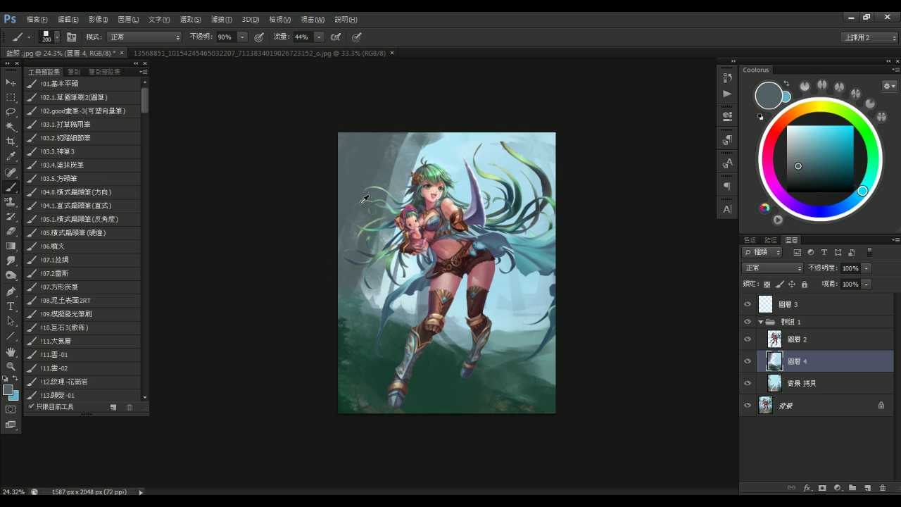
key("bracketright")
mouse_move(389, 246)
left_mouse_down()
mouse_move(385, 295)
mouse_move(391, 285)
left_mouse_up()
key("ctrl+z")
key("bracketright")
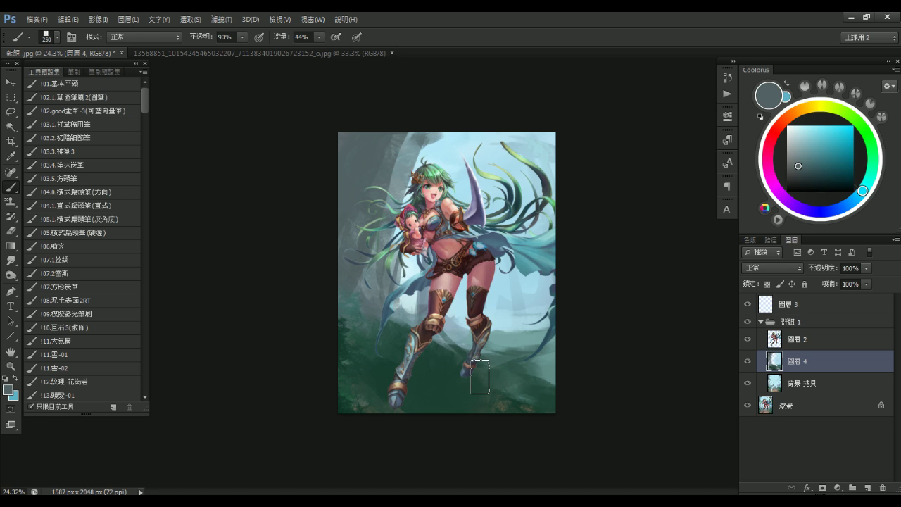
Sample grey-blues from the upper-left trunk and blend its edge with a 200 to 300 px brush, reduced to 90 px
right_click(417, 190, "alt")
left_click(402, 177, "alt")
left_click(388, 168, "alt")
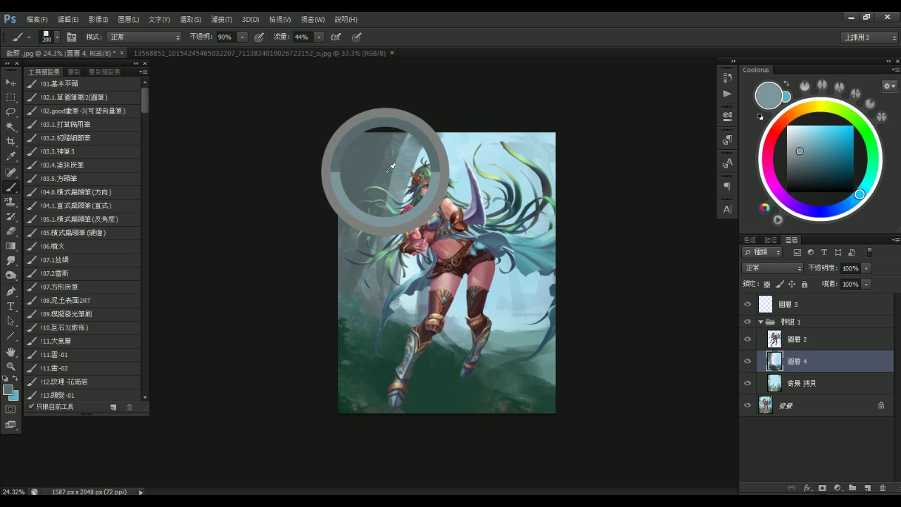
left_click(389, 167, "alt")
key("bracketright")
key("bracketright")
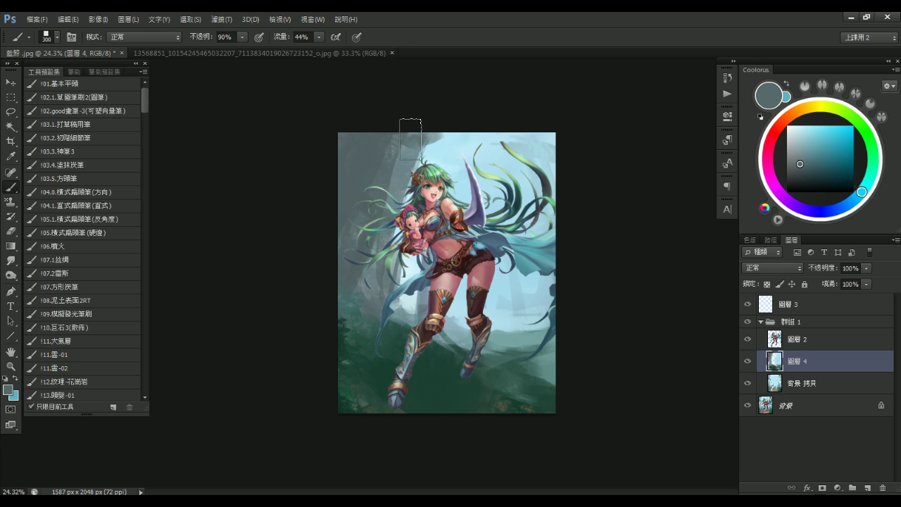
key("bracketleft")
key("bracketleft")
key("bracketleft")
key("bracketleft")
key("bracketleft")
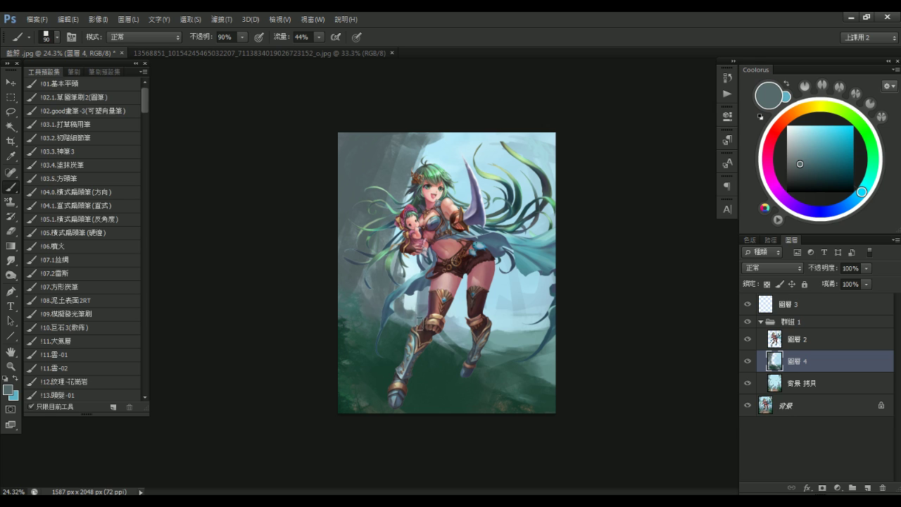
Sample the ground's dark green and brush it over the ground's left edge below the doll with a brush of about 100 px
left_click(346, 339, "alt")
key("bracketleft")
key("bracketleft")
key("bracketright")
key("bracketright")
key("bracketright")
key("bracketright")
key("bracketright")
key("bracketright")
key("bracketright")
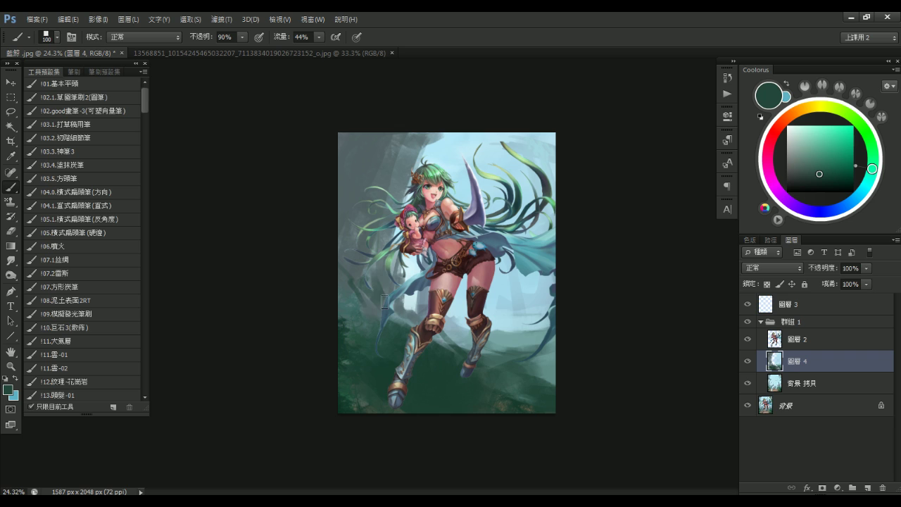
key("bracketright")
key("bracketright")
left_click_drag(369, 302, 348, 308)
Reduce the brush to 80 px and sample grey-green and grey-blue tones around the figure's legs
key("bracketleft")
key("bracketleft")
key("bracketleft")
left_click(446, 336, "alt")
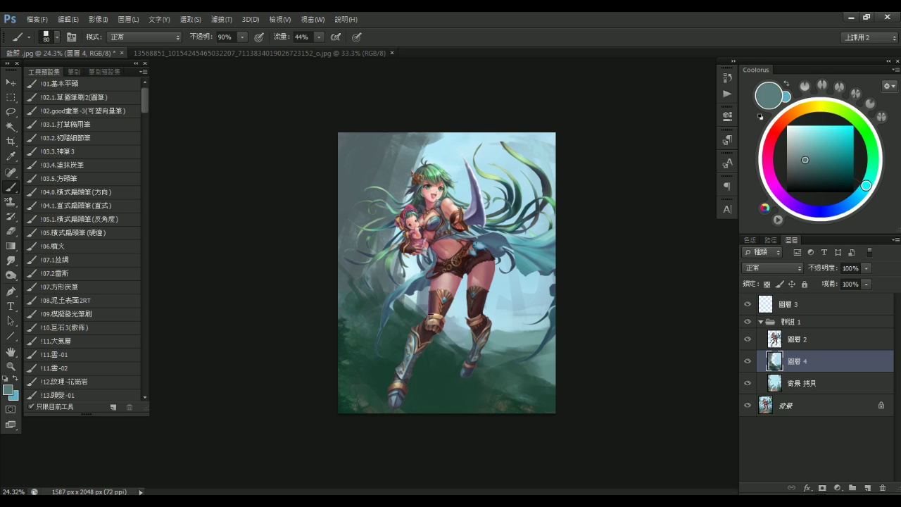
left_click(424, 306, "alt")
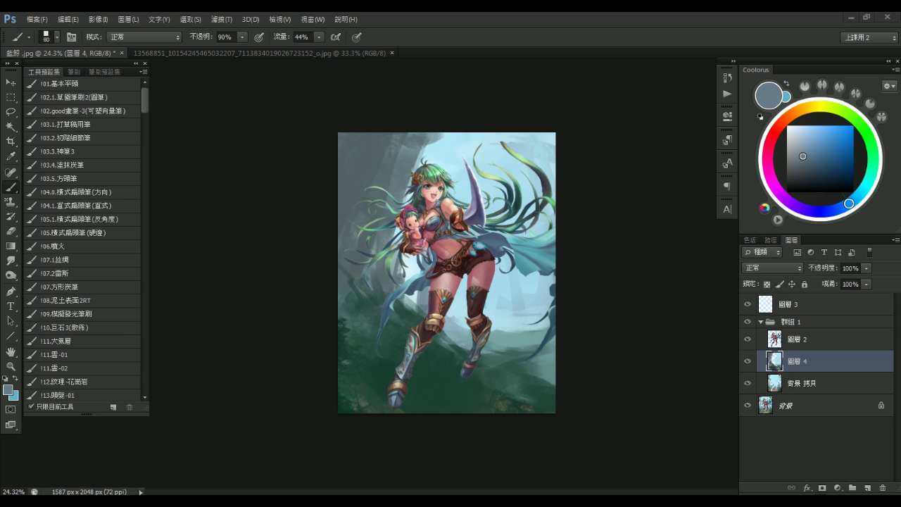
Sample the trunk's grey with a 239 px brush, and hide and reshow 群組 1 to compare it with the original
left_click(620, 348)
left_click_drag(360, 185, 367, 185)
left_click(371, 182, "alt")
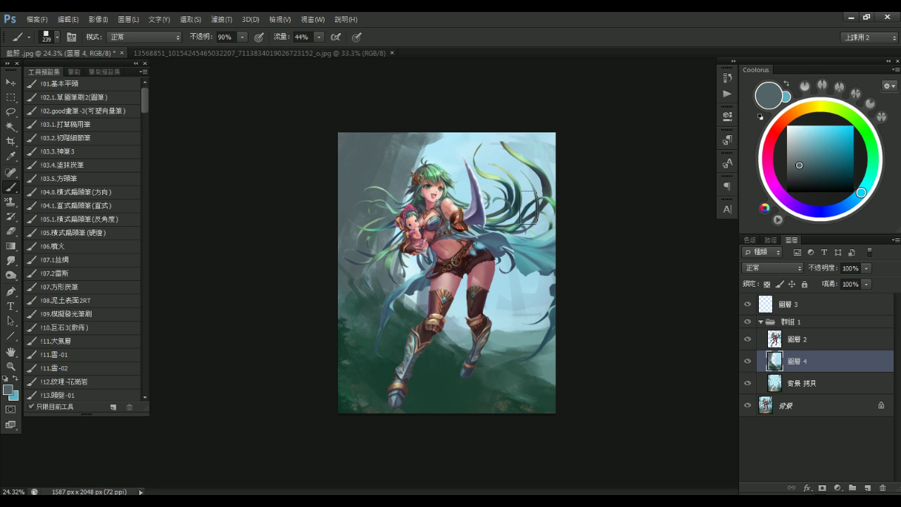
left_click(748, 323)
left_click(748, 322)
Sample the pale sky blue and narrow the upper-left trunk by painting sky over it with a 400 px brush, undoing the first stroke
left_click(529, 145, "alt")
mouse_move(372, 158)
left_mouse_down()
mouse_move(359, 192)
mouse_move(381, 193)
left_mouse_up()
key("ctrl+z")
key("bracketleft")
left_click(379, 143, "alt")
key("bracketleft")
mouse_move(400, 135)
left_mouse_down()
mouse_move(392, 184)
mouse_move(396, 172)
left_mouse_up()
left_click(375, 182, "alt")
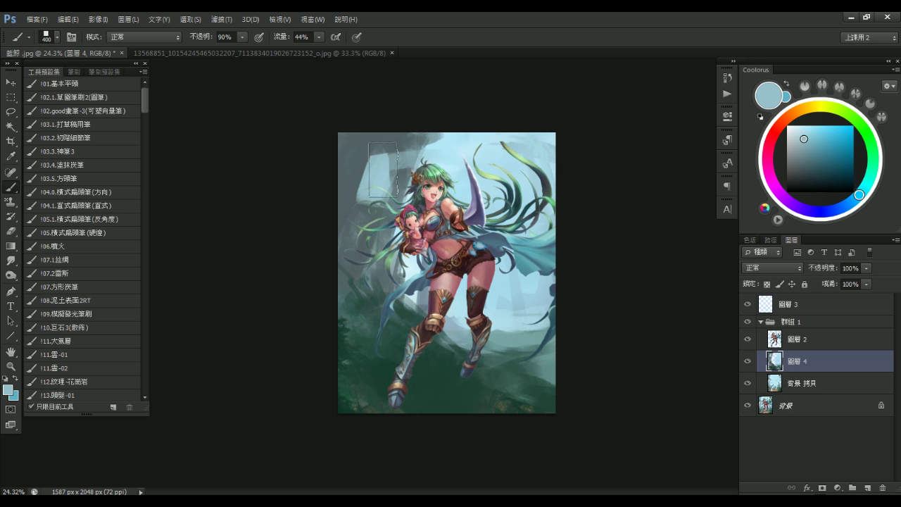
left_click(399, 163, "alt")
key("bracketright")
key("bracketleft")
Sample the trunk's grey and the ground's dark green and refine the trunk base with an 80 to 90 px brush
left_click(350, 242, "alt")
key("bracketleft")
key("bracketleft")
key("bracketleft")
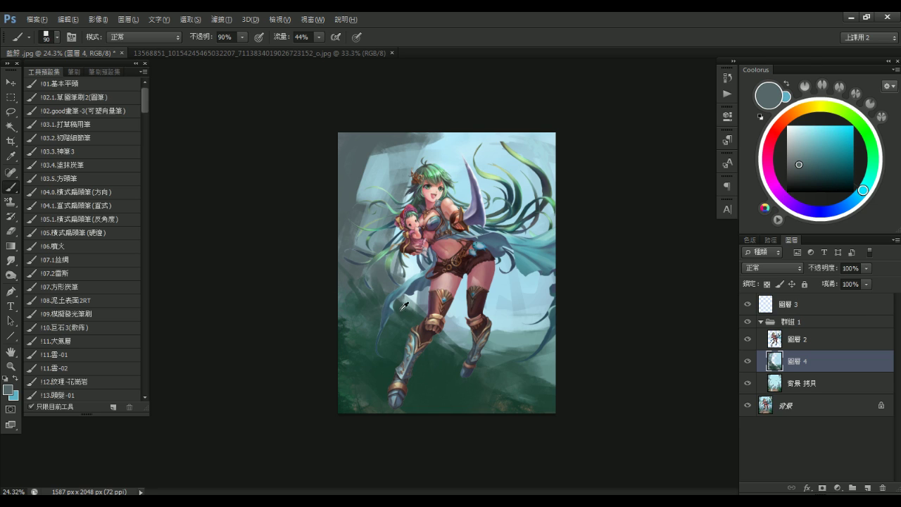
left_click(396, 309, "alt")
key("bracketleft")
key("bracketleft")
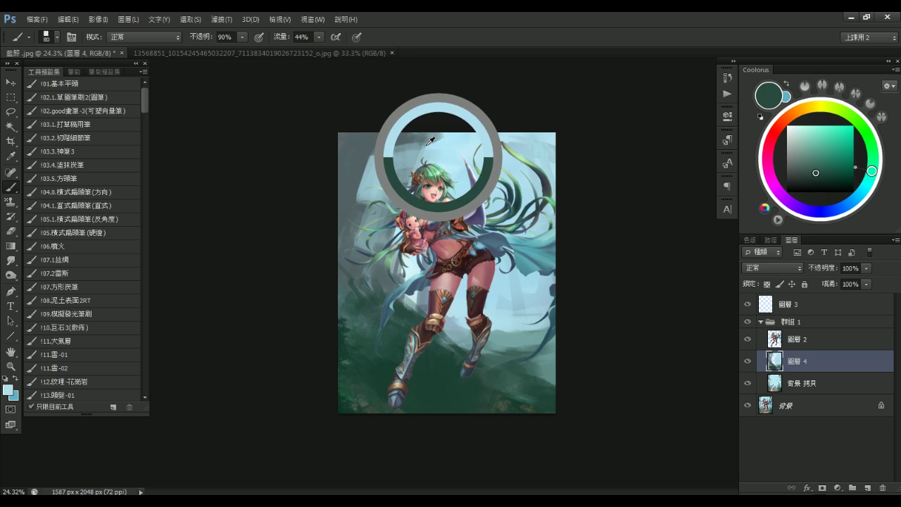
Sample a mid grey-blue and add shading along the narrowed trunk's edge, starting at 187 px and going down to 80 px
left_click(439, 157, "alt")
left_click(388, 142, "alt")
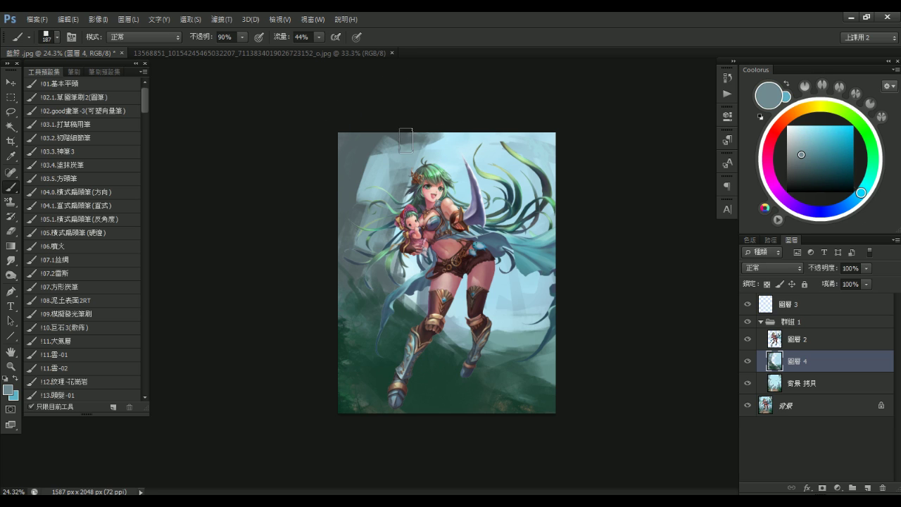
key("bracketleft")
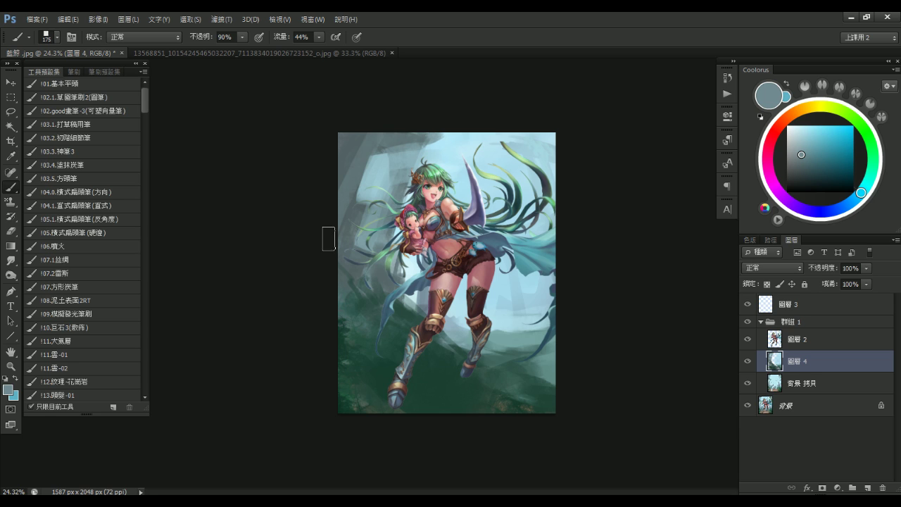
key("bracketleft")
key("bracketleft")
key("bracketleft")
key("bracketleft")
key("bracketleft")
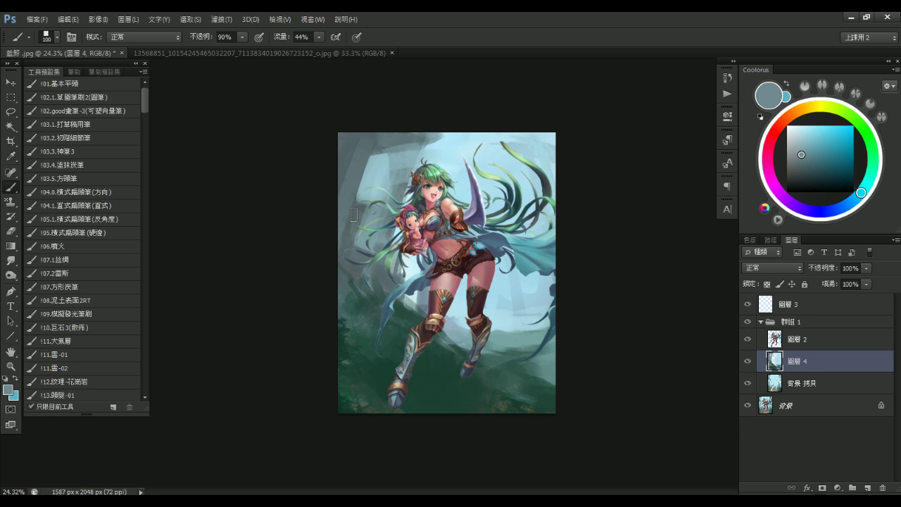
key("bracketleft")
key("bracketleft")
key("bracketleft")
Sample the pale sky blue and even out the sky around the figure's head and hair with a 300 to 400 px brush
left_click(394, 166, "alt")
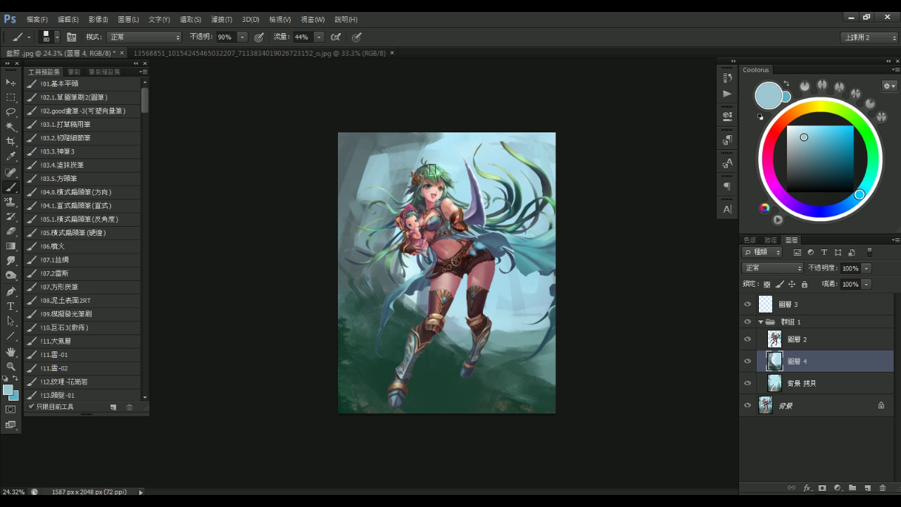
left_click(489, 141, "alt")
key("bracketright")
key("bracketright")
key("bracketright")
key("bracketright")
key("bracketright")
key("bracketright")
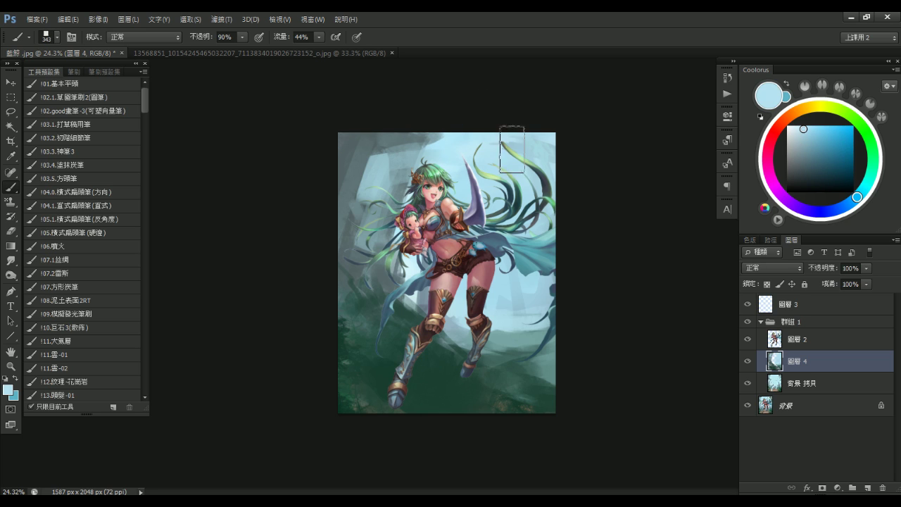
mouse_move(472, 141)
left_mouse_down()
mouse_move(402, 195)
mouse_move(409, 160)
mouse_move(387, 234)
left_mouse_up()
key("bracketleft")
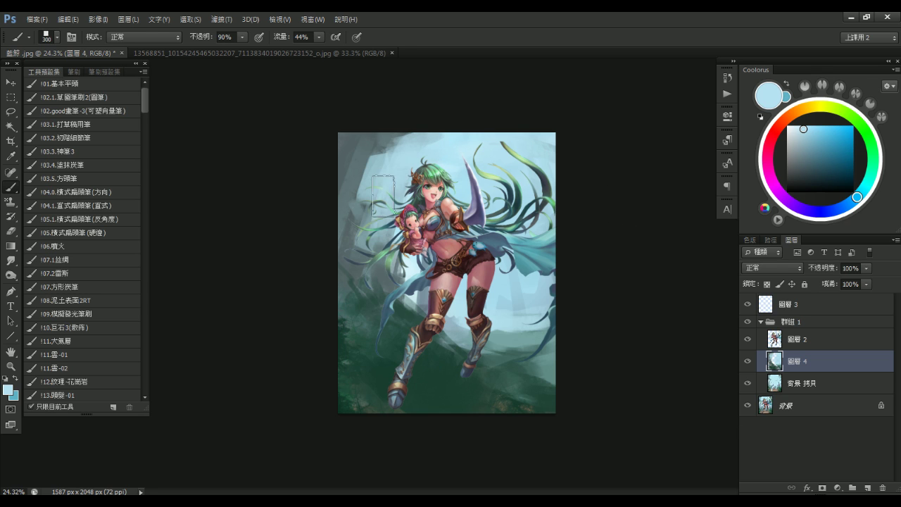
key("bracketright")
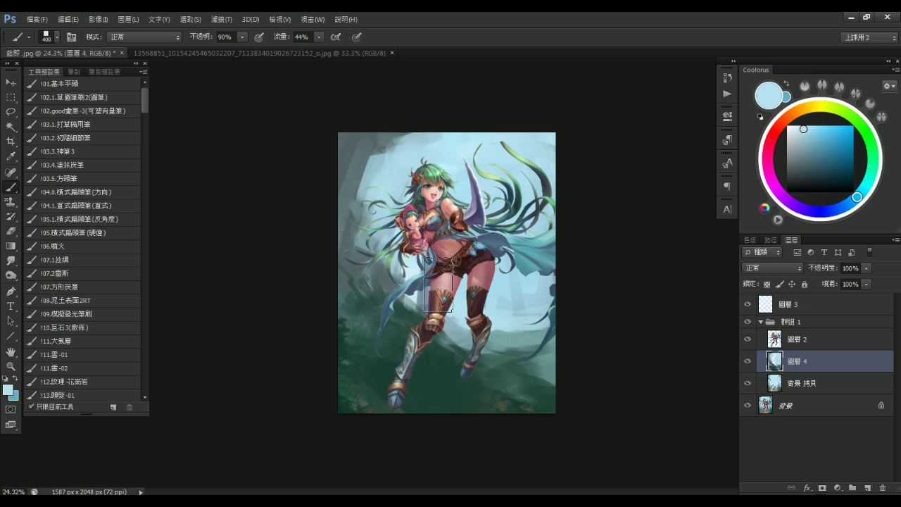
key("bracketleft")
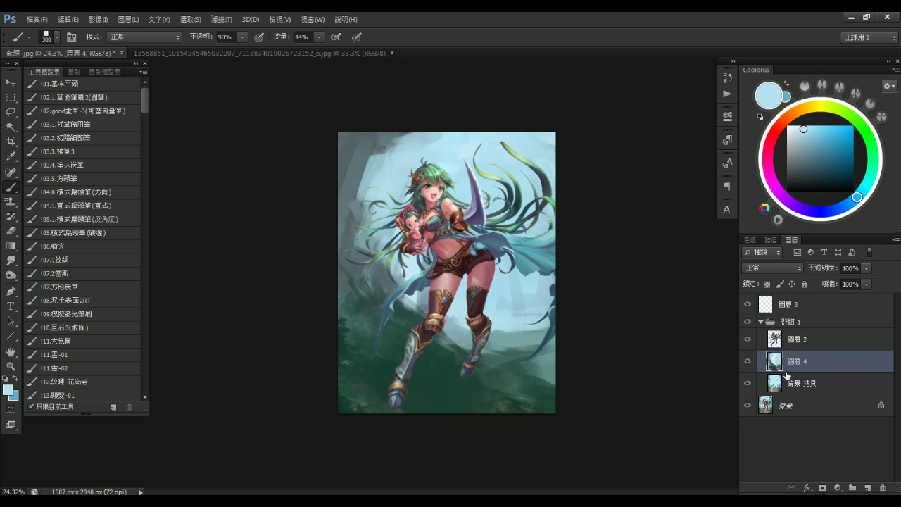
Activate 圖層 2, sample the cream highlight on the figure's skin, and choose the !03.2.初階細節筆 brush preset
left_click(804, 340)
left_click(747, 339)
left_click(747, 339)
left_click_drag(431, 185, 482, 276)
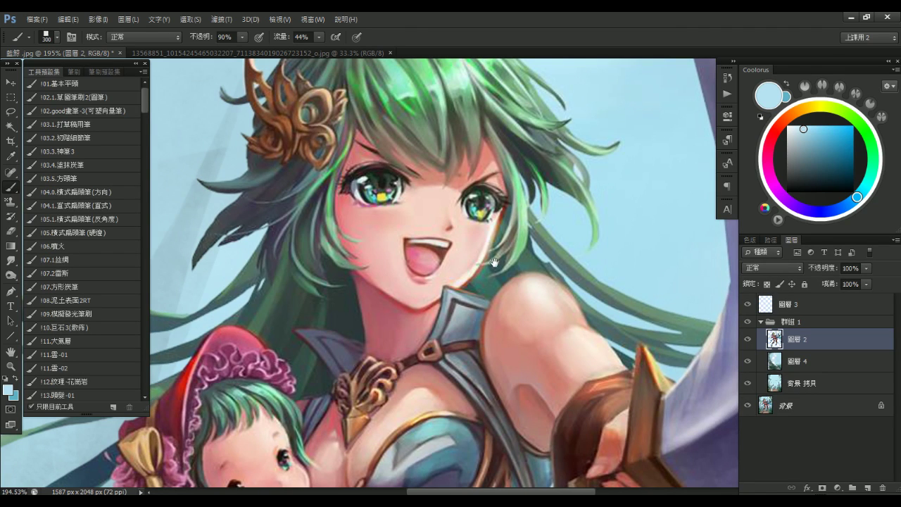
scroll(500, 271, "down", 2)
left_click_drag(527, 306, 514, 298)
left_click(509, 274, "alt")
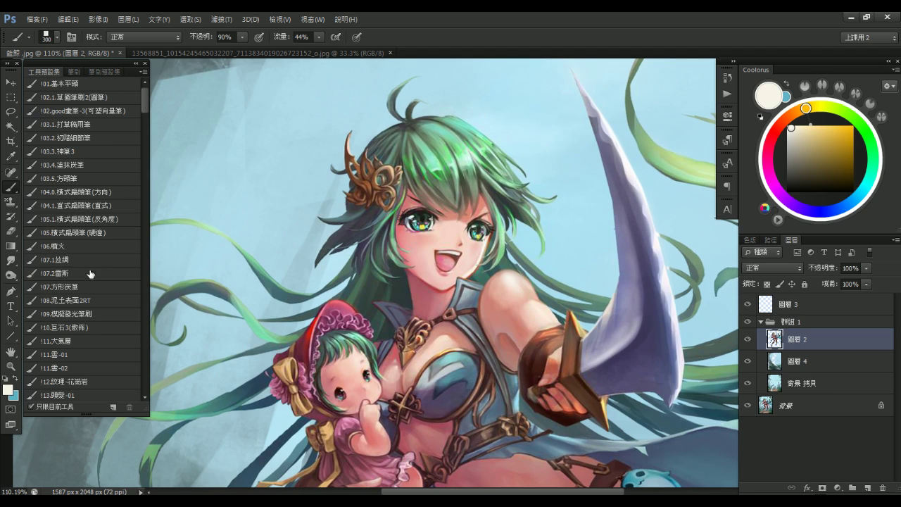
left_click(92, 138)
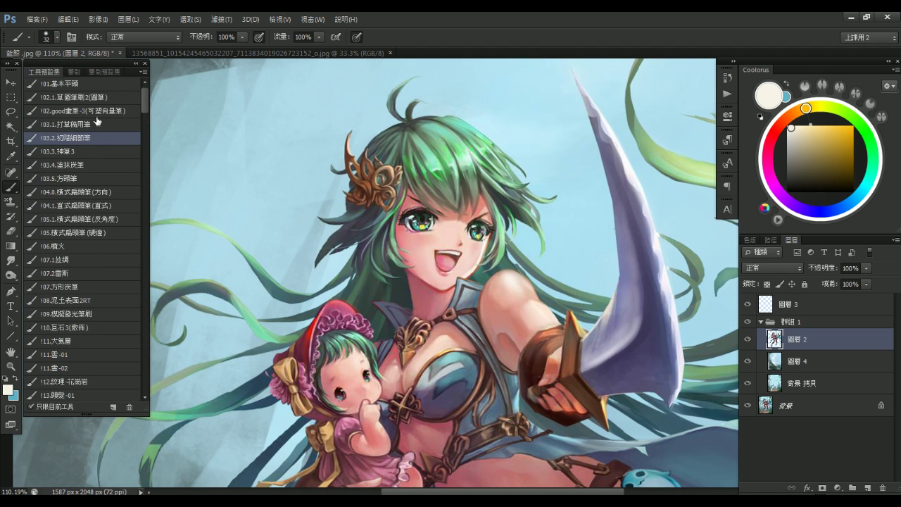
Sample the highlight, mid-tone and reddish shadow on the figure's extended arm and examine the skin shading
left_click_drag(705, 296, 696, 297)
scroll(504, 266, "up", 2)
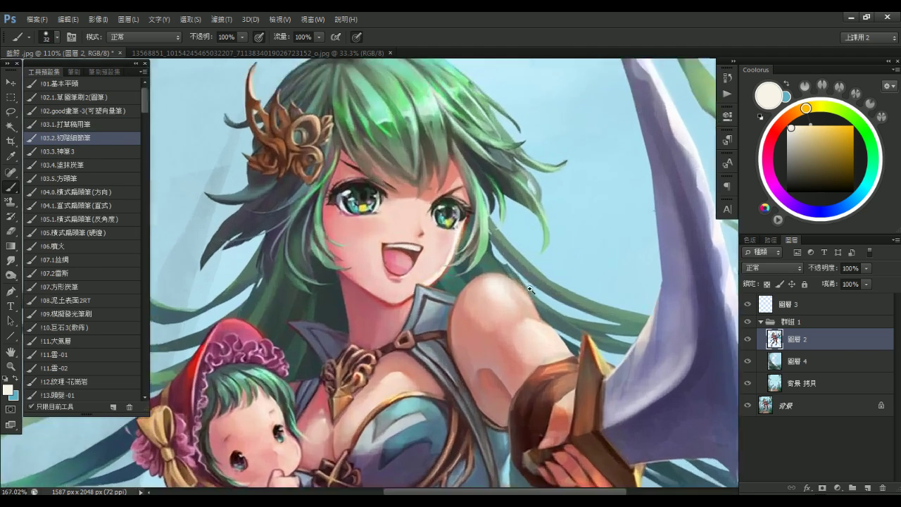
left_click(495, 286, "alt")
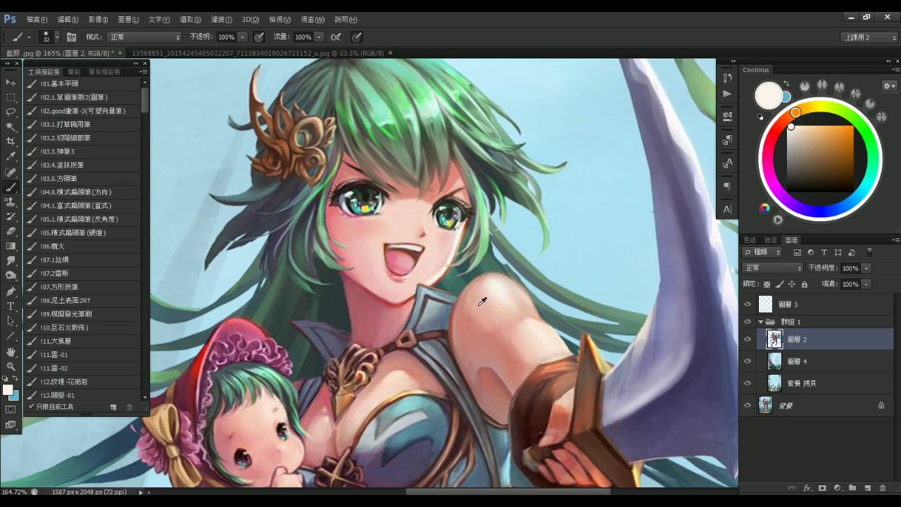
left_click(482, 339, "alt")
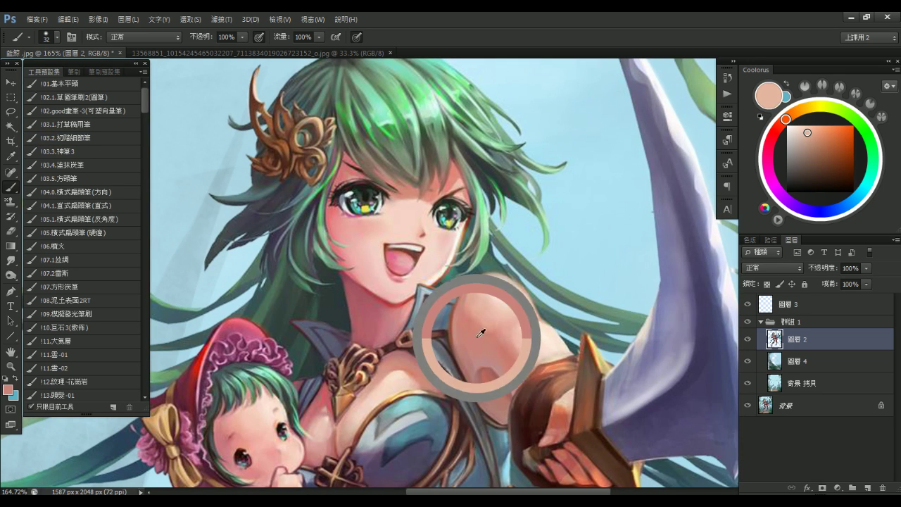
scroll(471, 281, "down", 4)
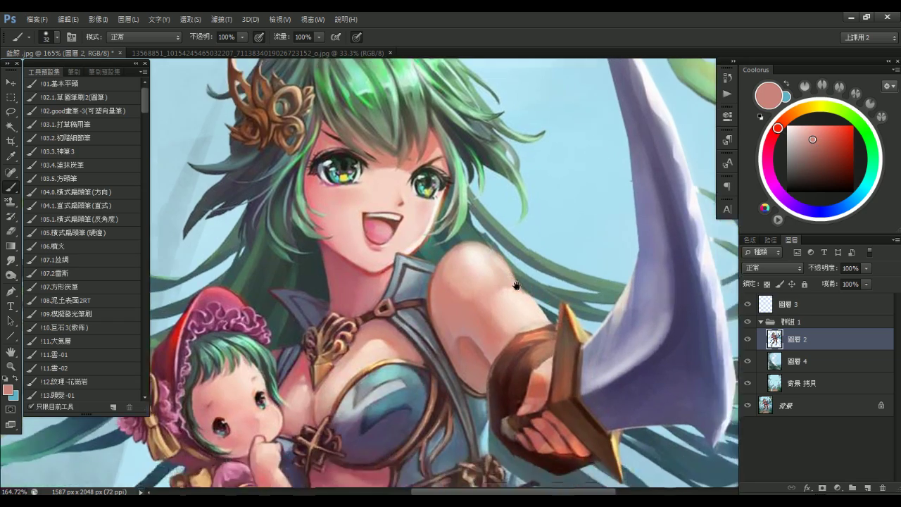
scroll(472, 281, "up", 3)
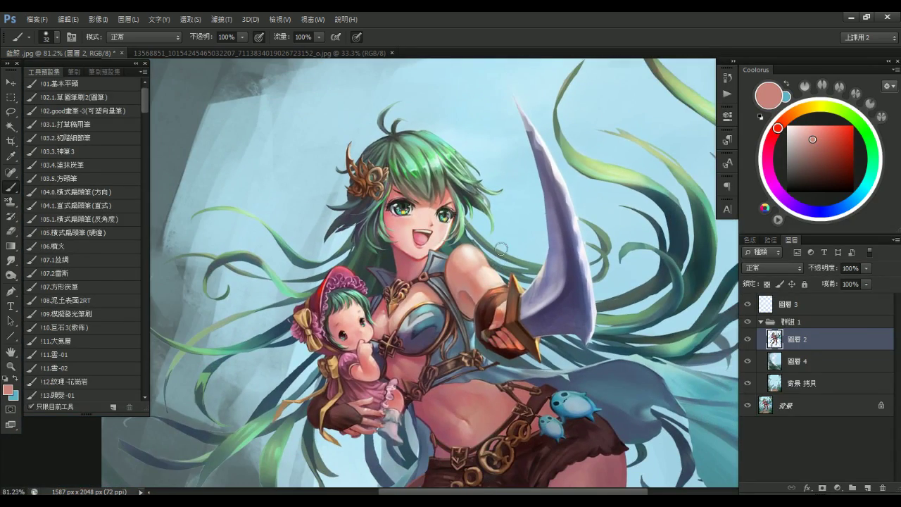
left_click_drag(454, 250, 451, 235)
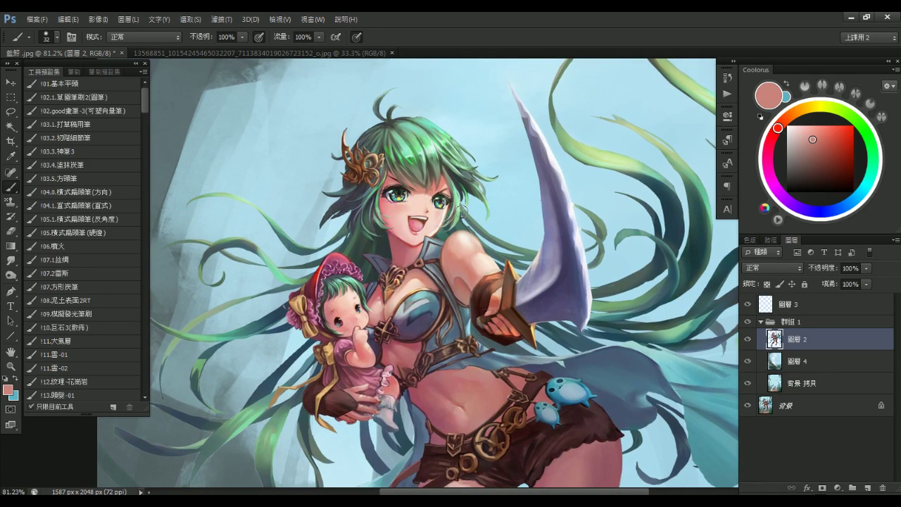
scroll(479, 250, "up", 5)
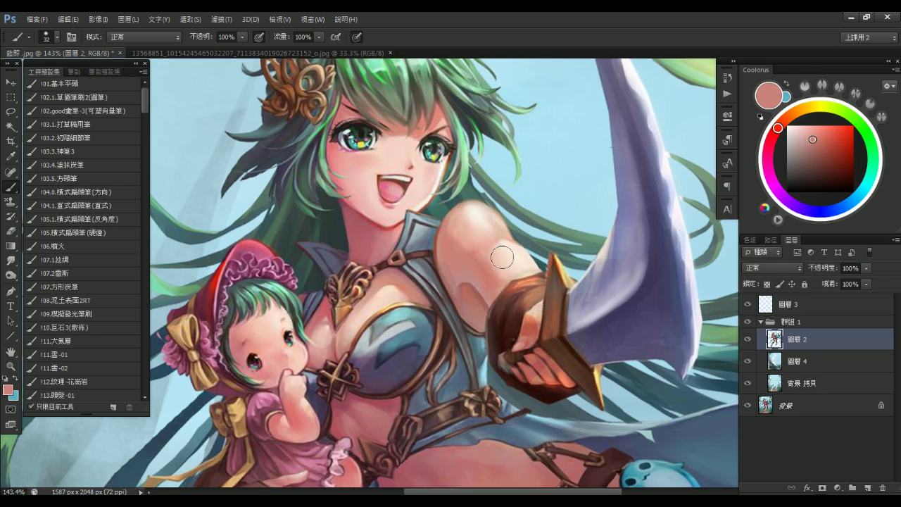
mouse_move(508, 296)
left_mouse_down()
mouse_move(457, 275)
mouse_move(466, 257)
mouse_move(434, 226)
mouse_move(531, 285)
left_mouse_up()
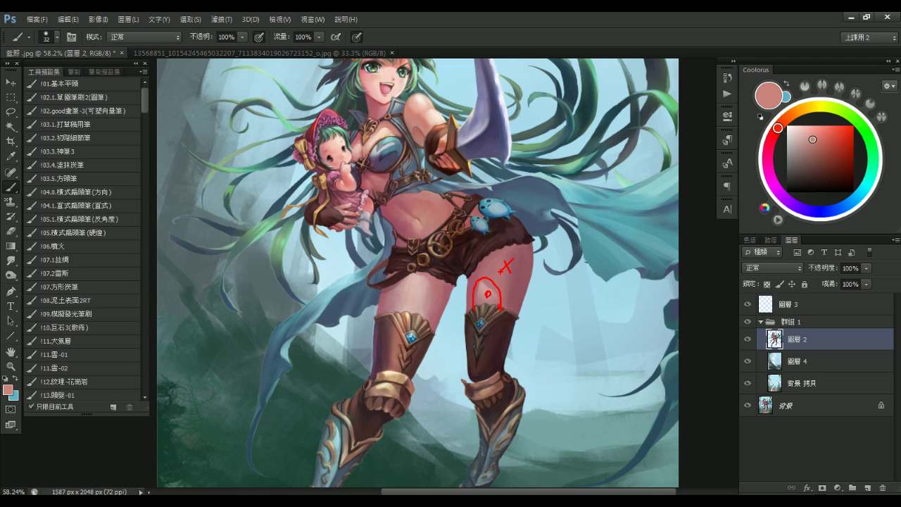
Clear the red annotation, sample two thigh skin tones as foreground and background colours, and swap them repeatedly to compare
key("Escape")
left_click(492, 287, "alt")
key("x")
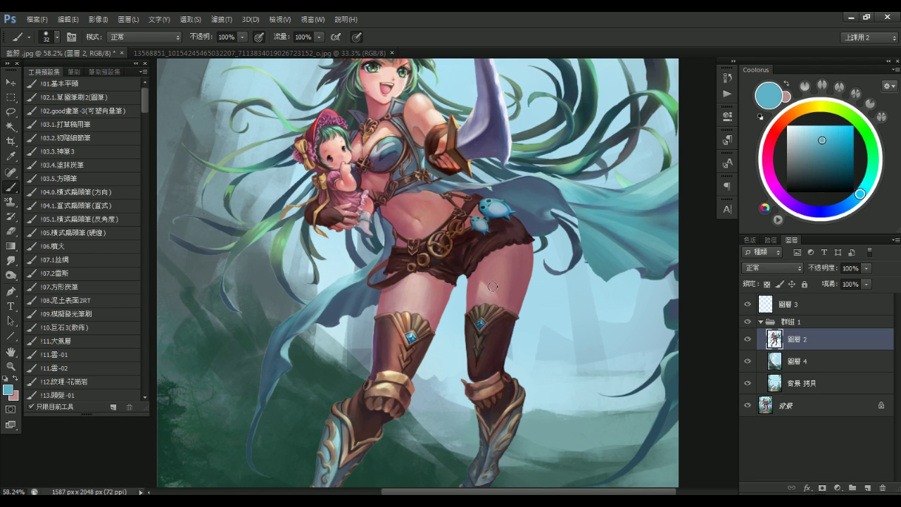
left_click(501, 273, "alt")
key("x")
key("x")
key("x")
key("x")
key("x")
key("x")
key("x")
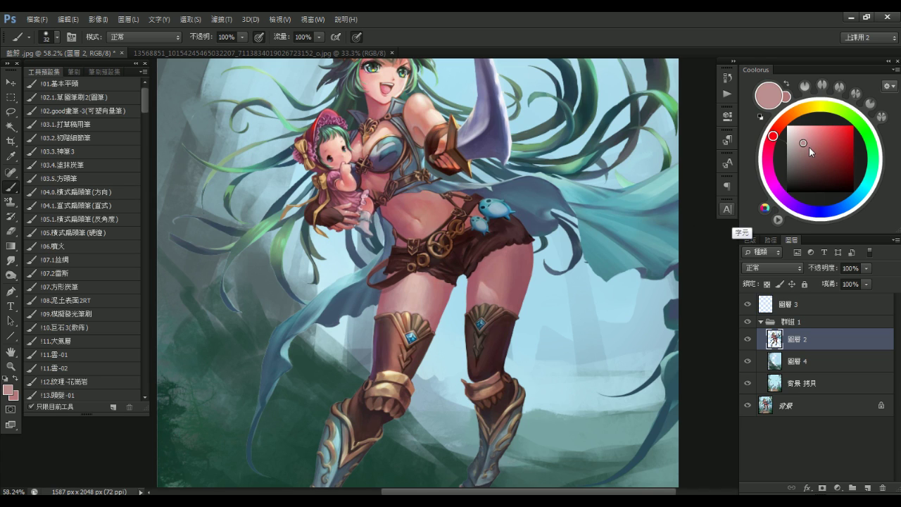
key("x")
key("x")
key("x")
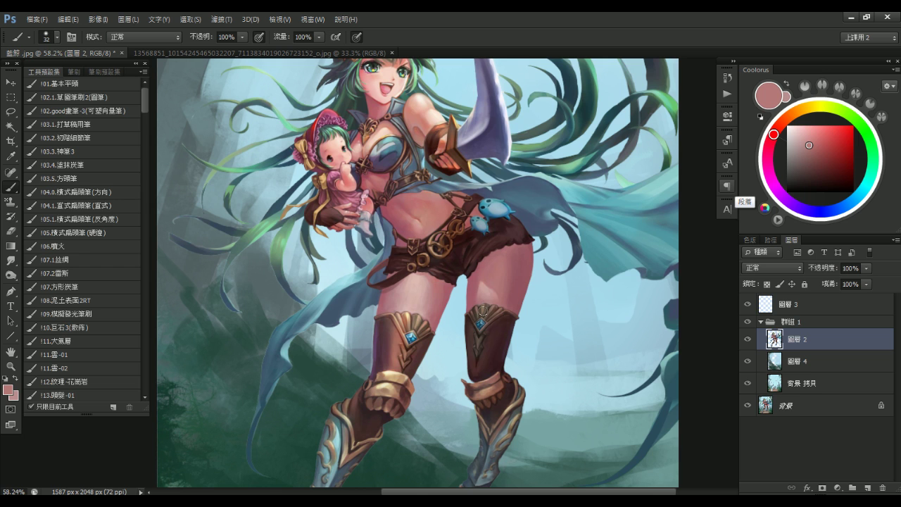
Activate 圖層 3 and set the foreground colour to fully saturated red
key("ctrl+minus")
key("ctrl+minus")
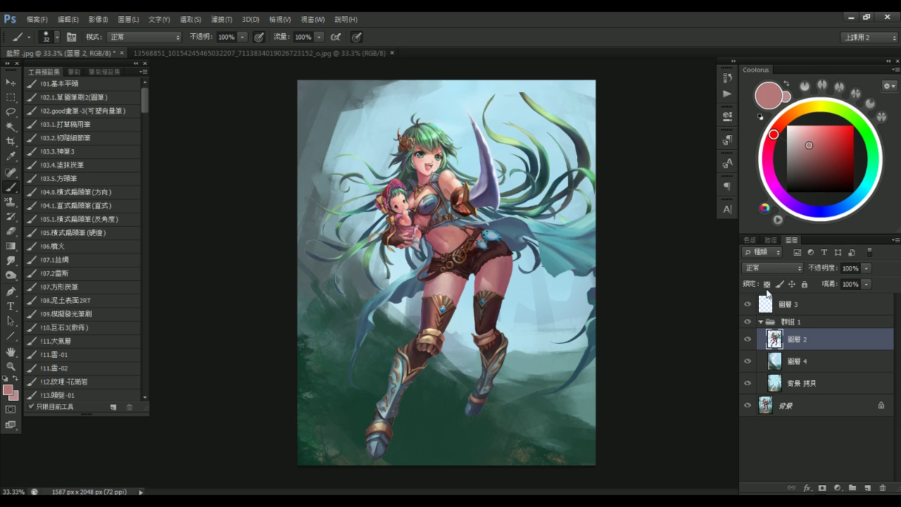
left_click(797, 309)
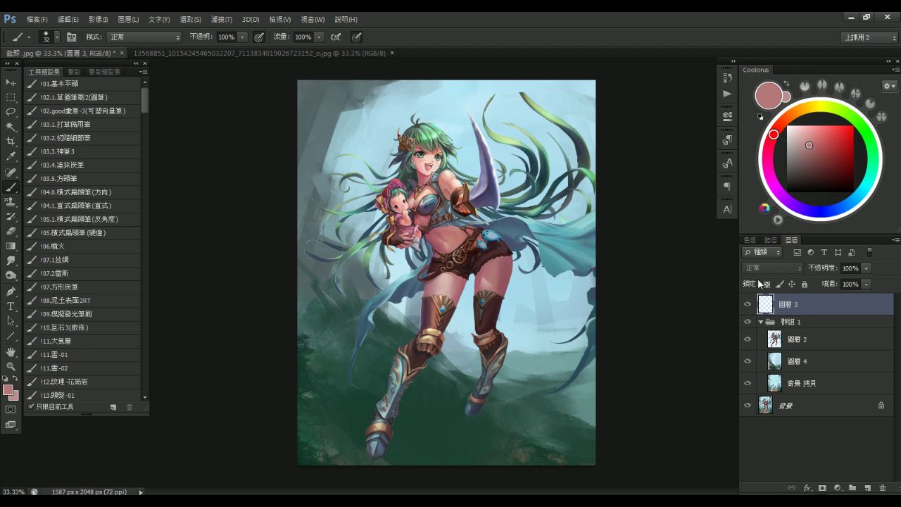
left_click(853, 126)
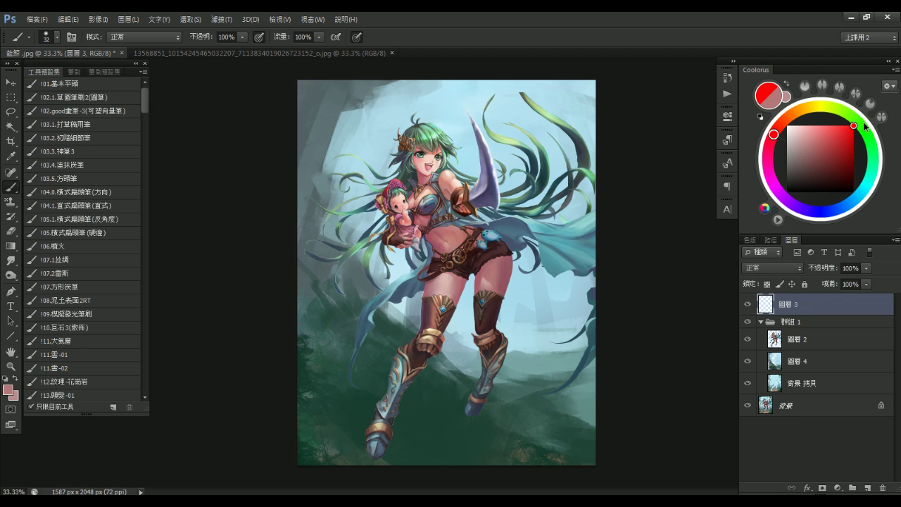
Choose the !03.1.打草稿用筆 brush preset and make 圖層 3 the active layer for red markings
left_click(91, 124)
scroll(420, 150, "up", 1)
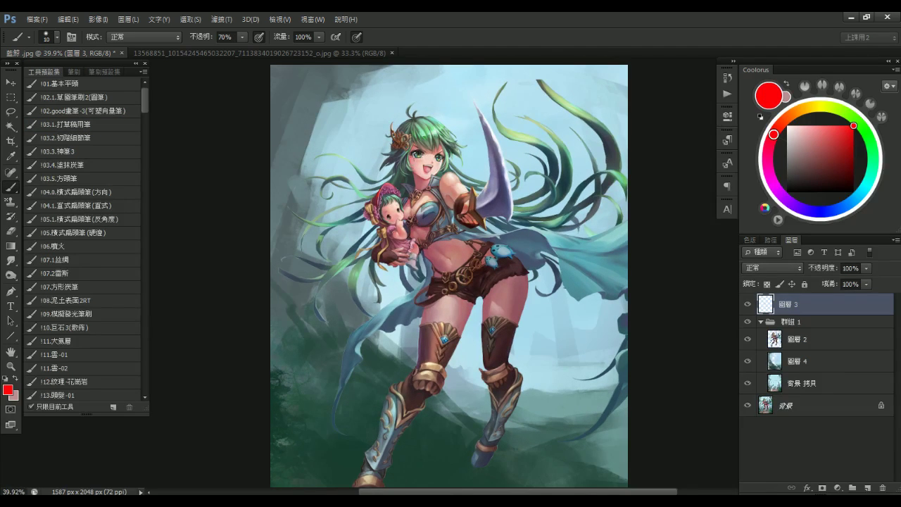
left_click_drag(424, 154, 411, 173)
key("ctrl+z")
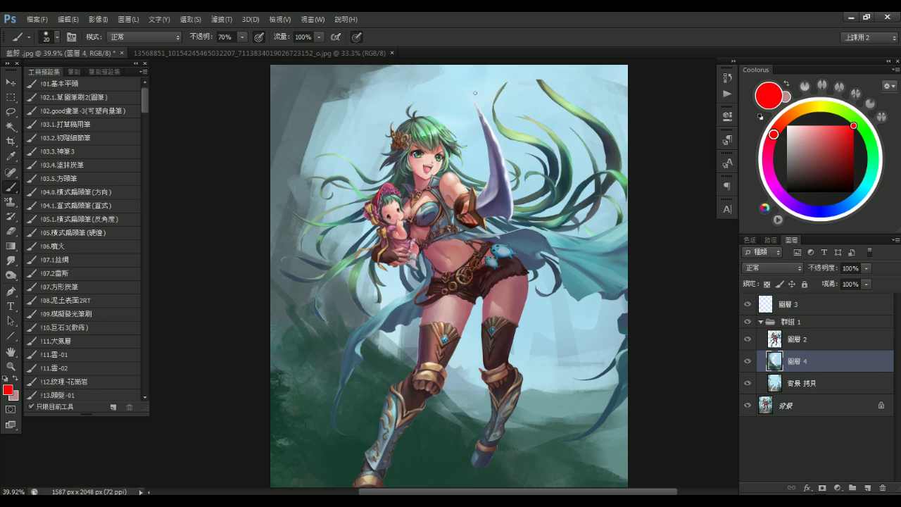
left_click(795, 304)
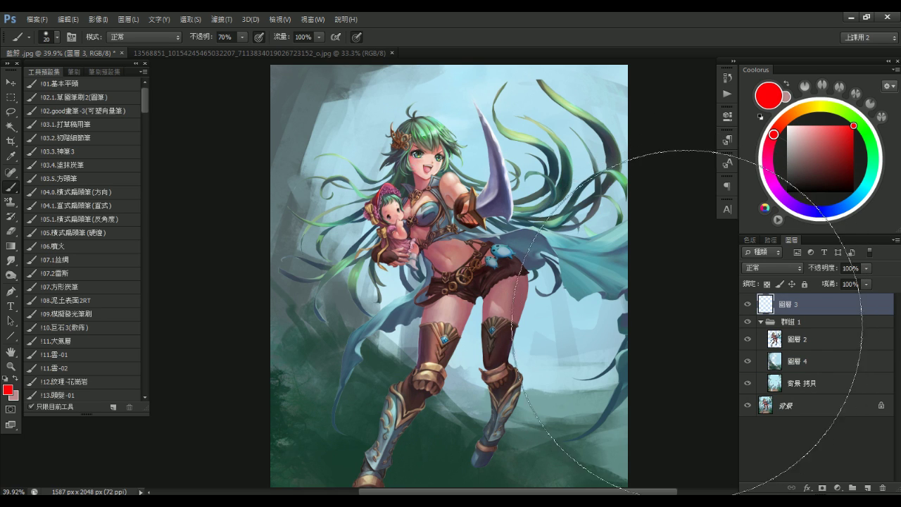
left_click_drag(506, 73, 481, 118)
left_click_drag(490, 112, 482, 117)
key("ctrl+alt+z")
key("ctrl+alt+z")
key("ctrl+alt+z")
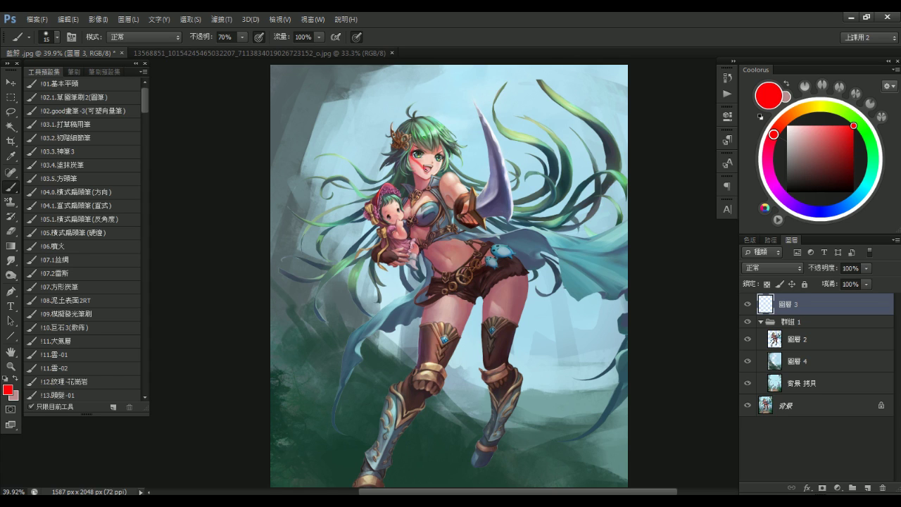
Hatch in red over the lower face, neck, doll, chest, waist and front thigh on 圖層 3
mouse_move(419, 169)
left_mouse_down()
mouse_move(422, 189)
mouse_move(433, 176)
left_mouse_up()
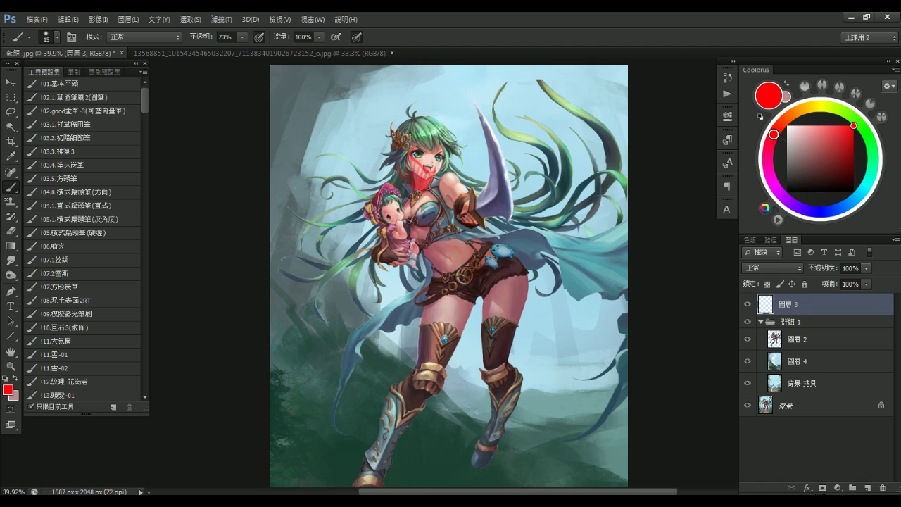
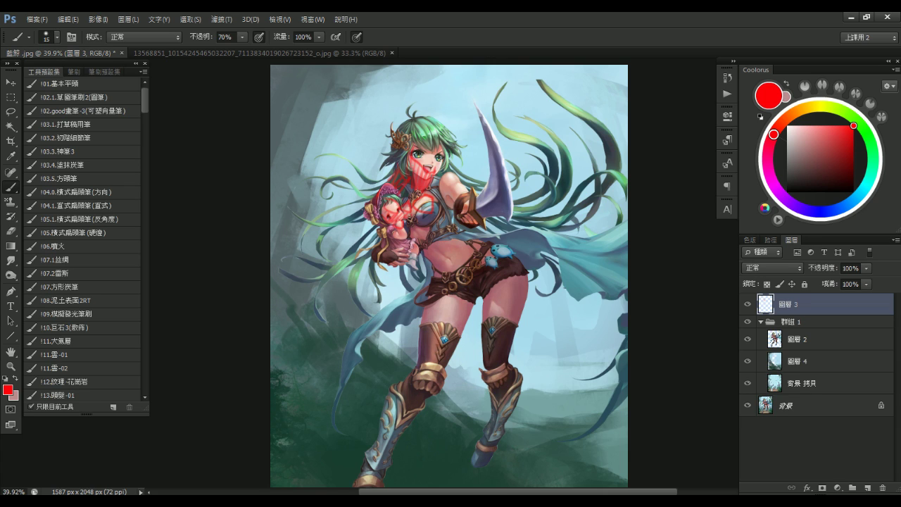
mouse_move(439, 216)
left_mouse_down()
mouse_move(415, 237)
mouse_move(472, 271)
mouse_move(485, 261)
mouse_move(471, 275)
mouse_move(454, 271)
left_mouse_up()
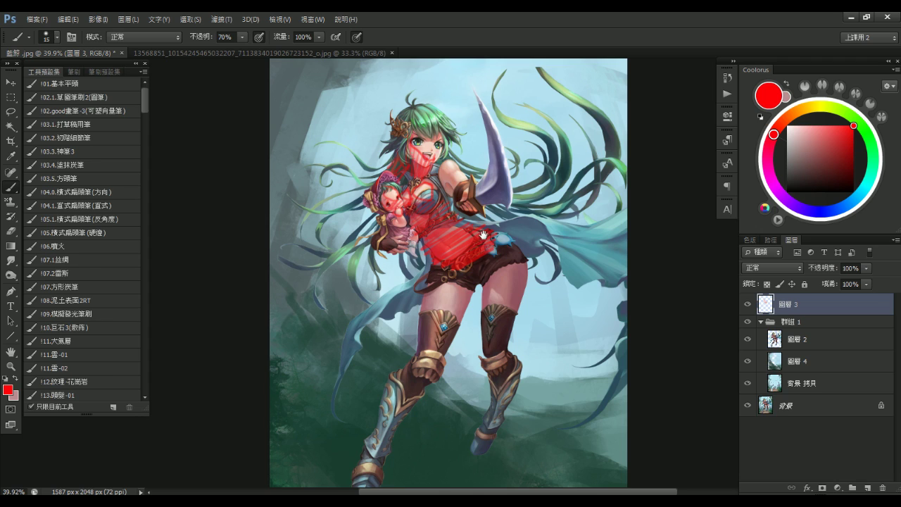
mouse_move(419, 321)
left_mouse_down()
mouse_move(436, 305)
mouse_move(445, 262)
mouse_move(415, 308)
mouse_move(454, 307)
left_mouse_up()
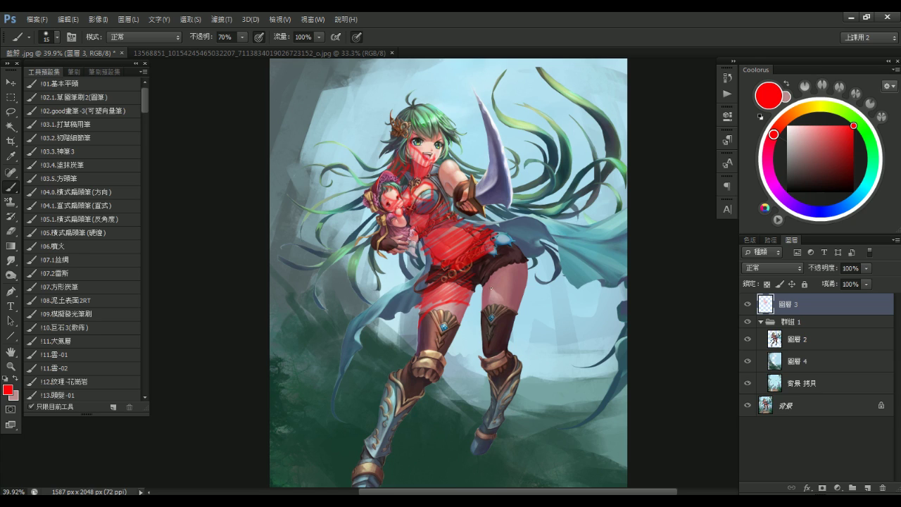
key("ctrl+z")
Hatch the rear leg and front shin in red, and outline the front knee guard and foot
mouse_move(508, 244)
left_mouse_down()
mouse_move(496, 261)
mouse_move(518, 312)
mouse_move(485, 341)
mouse_move(502, 353)
left_mouse_up()
mouse_move(503, 353)
left_mouse_down()
mouse_move(511, 306)
mouse_move(515, 356)
left_mouse_up()
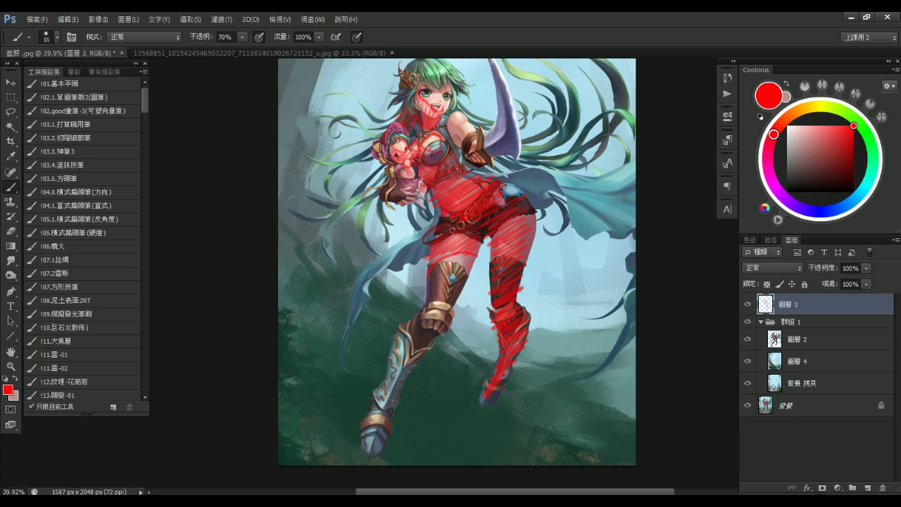
left_click_drag(426, 274, 421, 321)
mouse_move(464, 274)
left_mouse_down()
mouse_move(420, 329)
mouse_move(430, 329)
mouse_move(421, 311)
mouse_move(383, 363)
mouse_move(380, 382)
mouse_move(413, 374)
mouse_move(370, 411)
mouse_move(380, 452)
left_mouse_up()
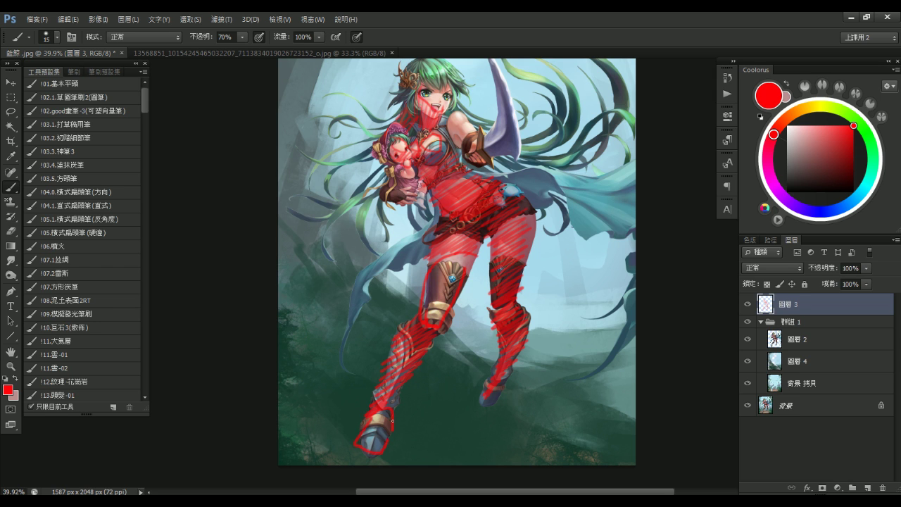
left_click_drag(442, 342, 422, 343)
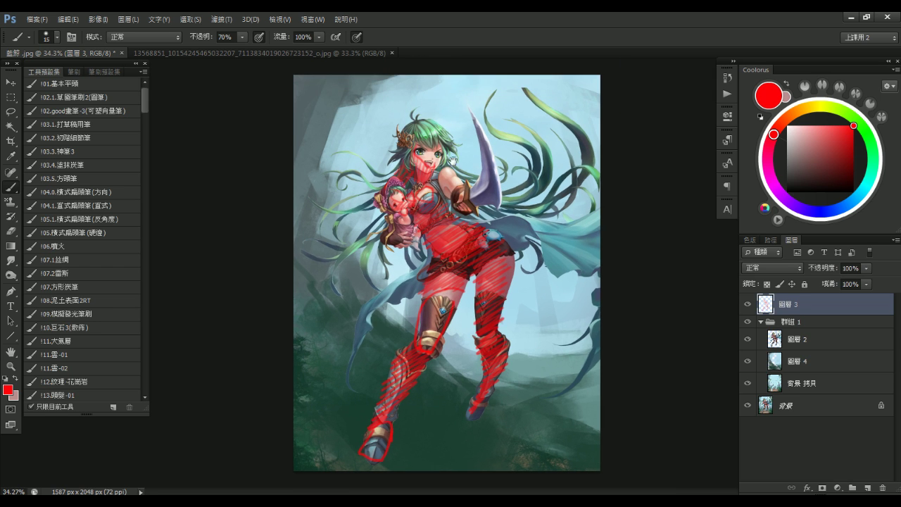
Hatch the extended arm in red and outline the crown of the hair and one loose strand beside the doll
scroll(430, 151, "up", 3)
mouse_move(439, 185)
left_mouse_down()
mouse_move(459, 215)
mouse_move(458, 187)
mouse_move(477, 207)
mouse_move(436, 199)
mouse_move(453, 204)
mouse_move(459, 234)
left_mouse_up()
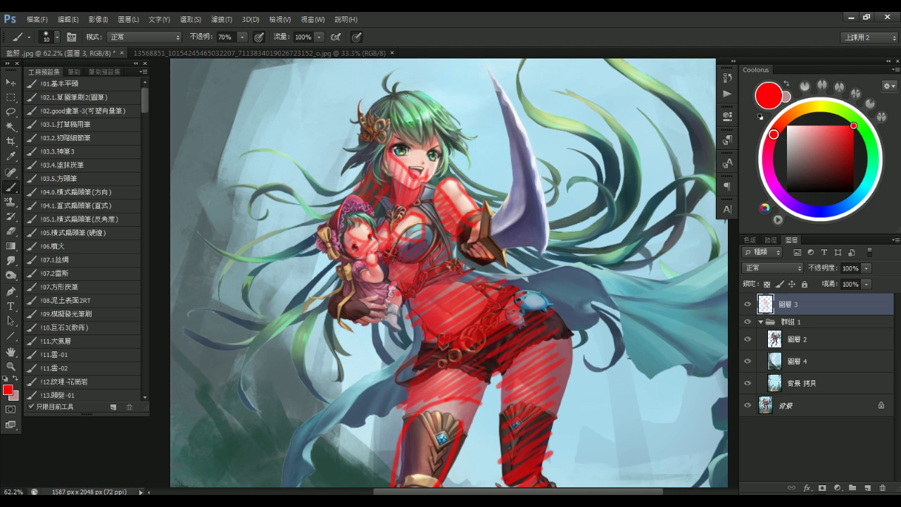
left_click_drag(399, 96, 445, 118)
scroll(395, 234, "down", 1)
left_click_drag(316, 295, 273, 330)
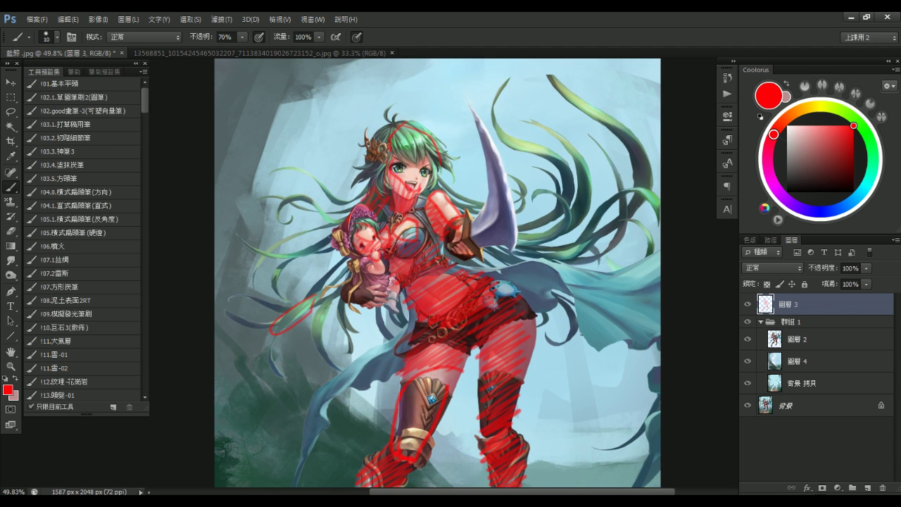
scroll(435, 303, "down", 1)
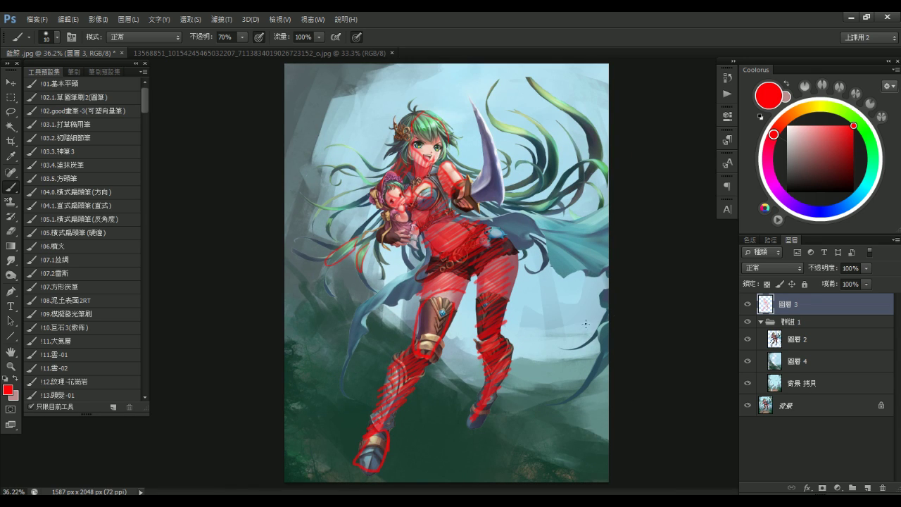
Hide 圖層 3 and activate 圖層 2 with the Lasso tool
left_click(748, 304)
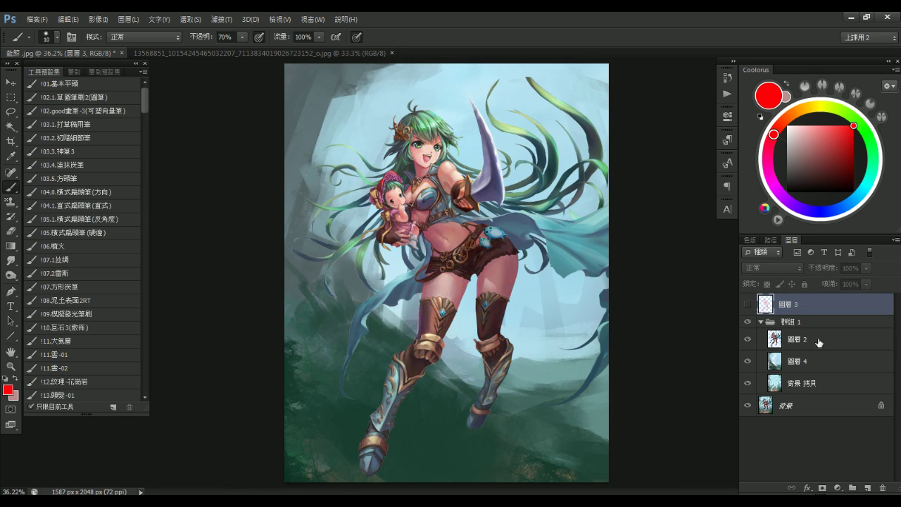
left_click(817, 341)
scroll(436, 135, "up", 2)
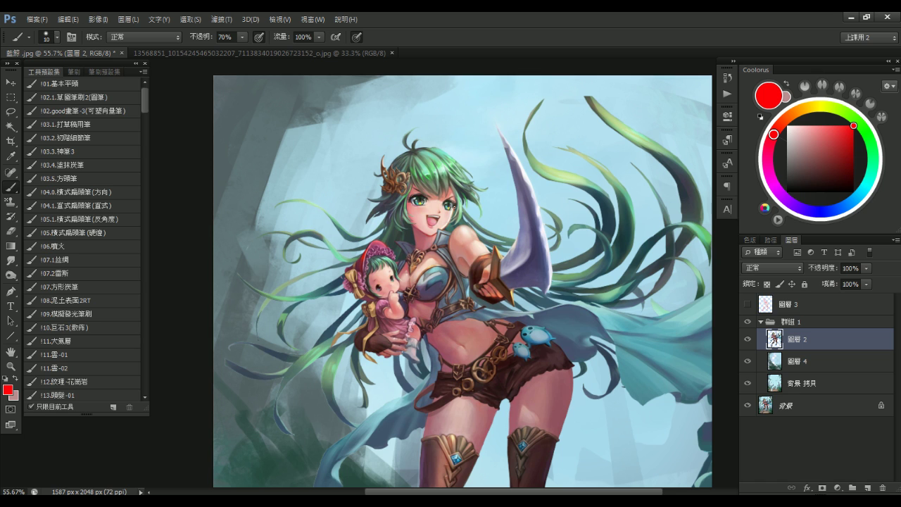
key("l")
scroll(448, 170, "up", 1)
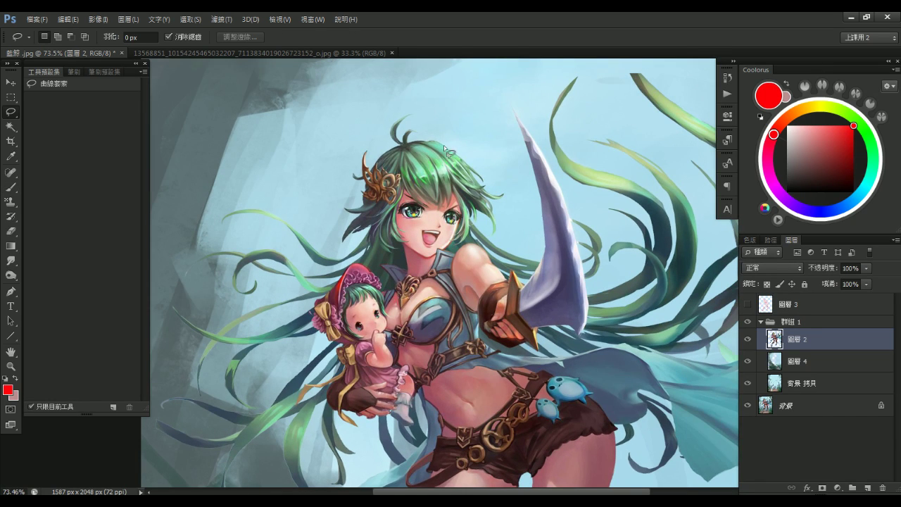
Lasso the crown of the hair, the lower face and three loose hair strands beside the doll into one selection
mouse_move(431, 144)
left_mouse_down()
mouse_move(400, 181)
mouse_move(478, 177)
mouse_move(486, 156)
left_mouse_up()
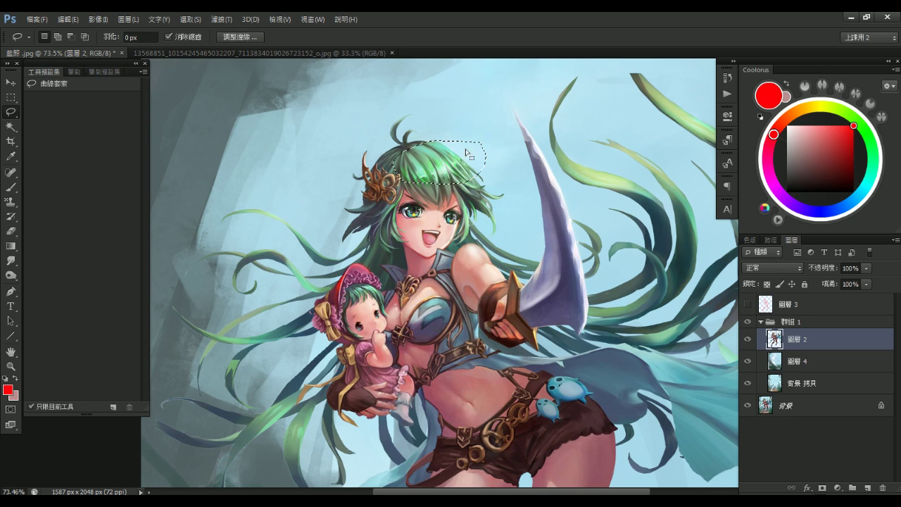
mouse_move(415, 203)
left_mouse_down()
mouse_move(417, 242)
mouse_move(438, 247)
mouse_move(459, 242)
mouse_move(468, 229)
mouse_move(466, 220)
mouse_move(399, 216)
left_mouse_up()
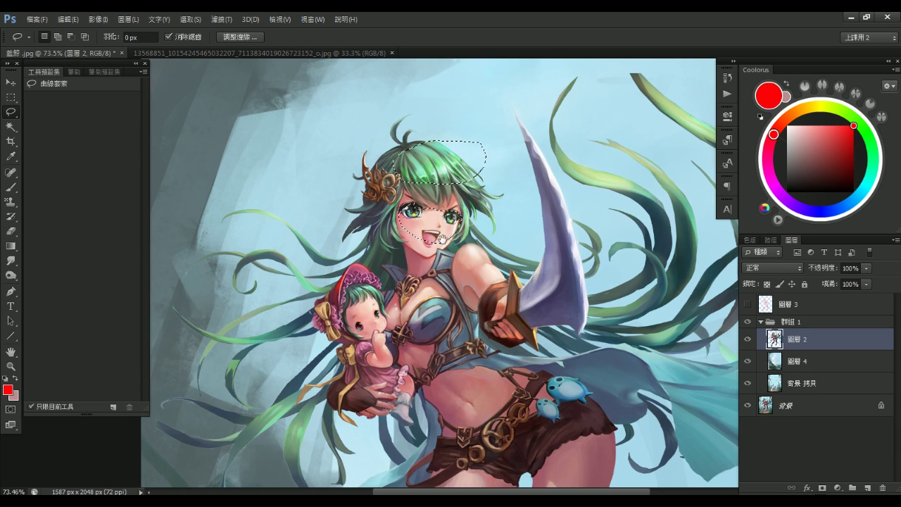
left_click_drag(446, 240, 437, 232)
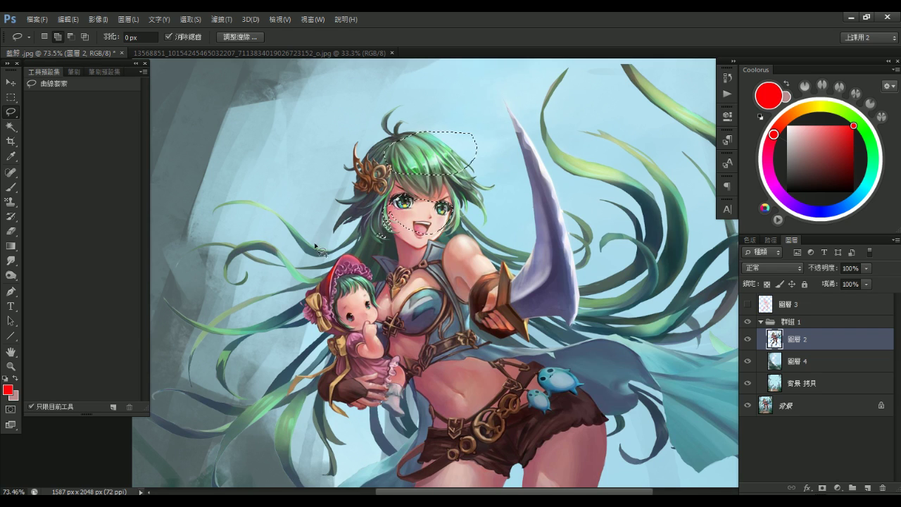
mouse_move(318, 244)
left_mouse_down()
mouse_move(243, 216)
mouse_move(186, 219)
mouse_move(268, 205)
mouse_move(318, 244)
left_mouse_up()
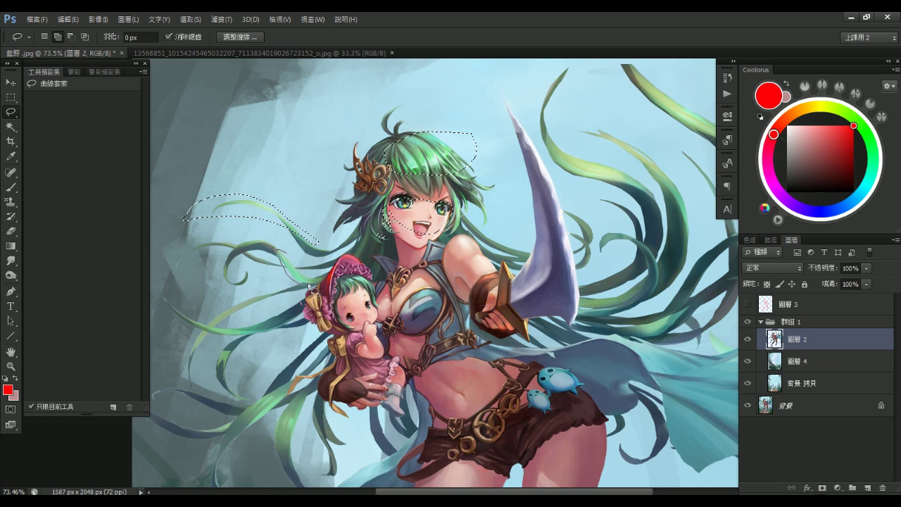
mouse_move(304, 276)
left_mouse_down()
mouse_move(288, 240)
mouse_move(221, 317)
mouse_move(259, 296)
left_mouse_up()
mouse_move(439, 288)
left_mouse_down()
mouse_move(394, 293)
mouse_move(389, 281)
left_mouse_up()
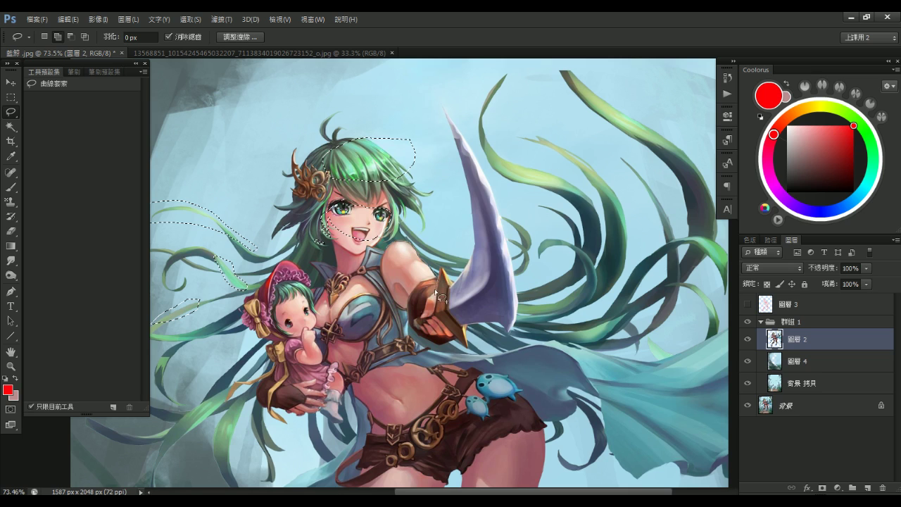
Add the extended upper arm, the chest and the doll's face to the selection
mouse_move(393, 241)
left_mouse_down()
mouse_move(441, 305)
mouse_move(430, 296)
mouse_move(450, 276)
mouse_move(460, 286)
mouse_move(426, 287)
left_mouse_up()
left_click_drag(359, 288, 417, 274)
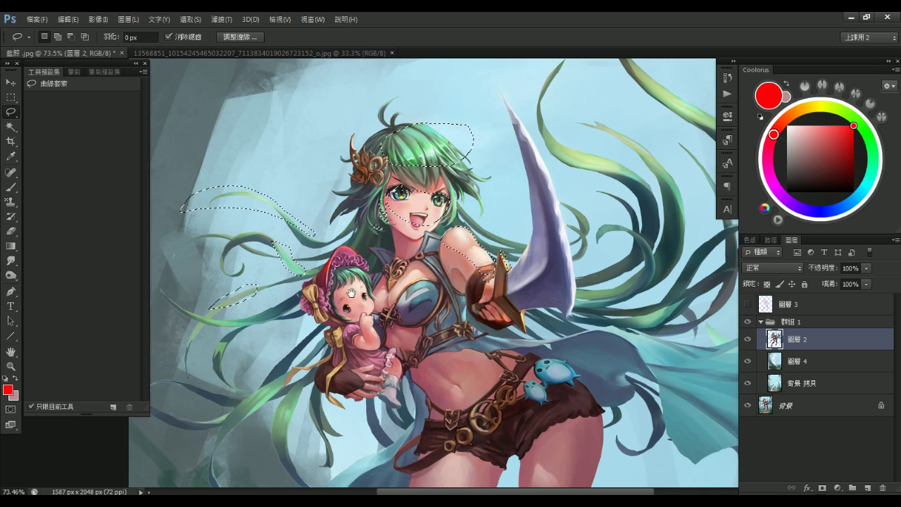
key("shift")
left_click_drag(391, 303, 421, 292)
key("ctrl+z")
key("shift")
mouse_move(402, 291)
left_mouse_down()
mouse_move(371, 309)
mouse_move(352, 299)
mouse_move(358, 307)
mouse_move(331, 278)
mouse_move(337, 309)
mouse_move(404, 328)
mouse_move(415, 305)
mouse_move(368, 295)
mouse_move(392, 249)
mouse_move(333, 292)
mouse_move(331, 308)
mouse_move(412, 292)
mouse_move(380, 321)
mouse_move(350, 304)
left_mouse_up()
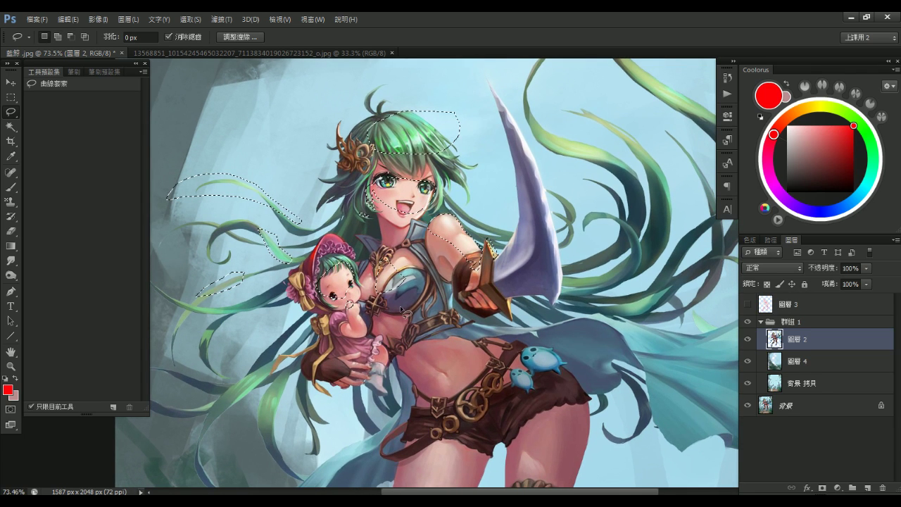
left_click_drag(384, 276, 375, 189)
Add the front knee guard, the front foot and a lower hair strand to the selection
left_click_drag(473, 362, 442, 318)
scroll(442, 319, "down", 1)
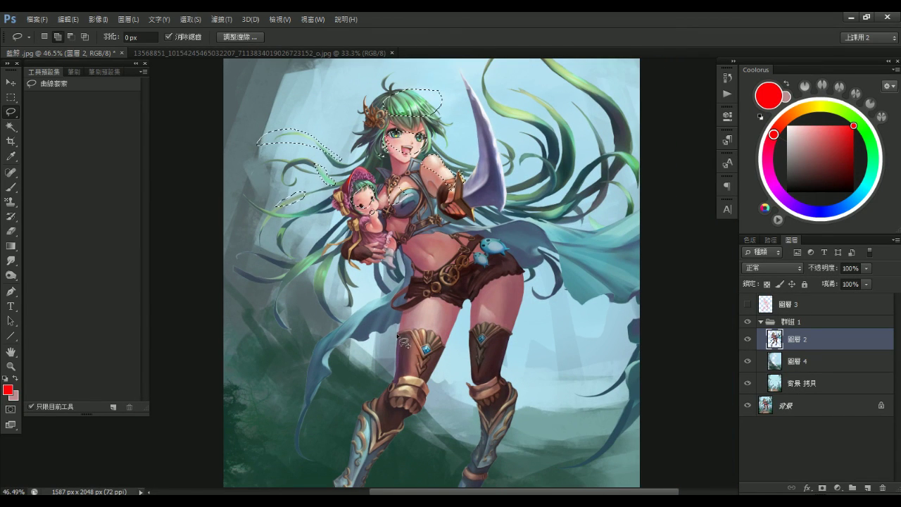
mouse_move(398, 338)
left_mouse_down()
mouse_move(440, 325)
mouse_move(450, 345)
mouse_move(429, 406)
mouse_move(410, 414)
mouse_move(390, 402)
mouse_move(391, 321)
left_mouse_up()
scroll(394, 338, "down", 5)
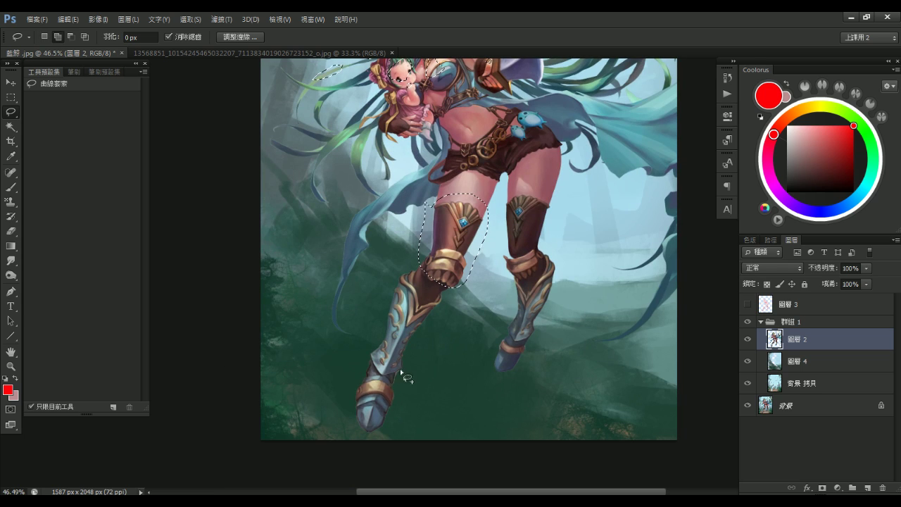
left_click_drag(379, 454, 382, 447)
scroll(457, 304, "down", 2)
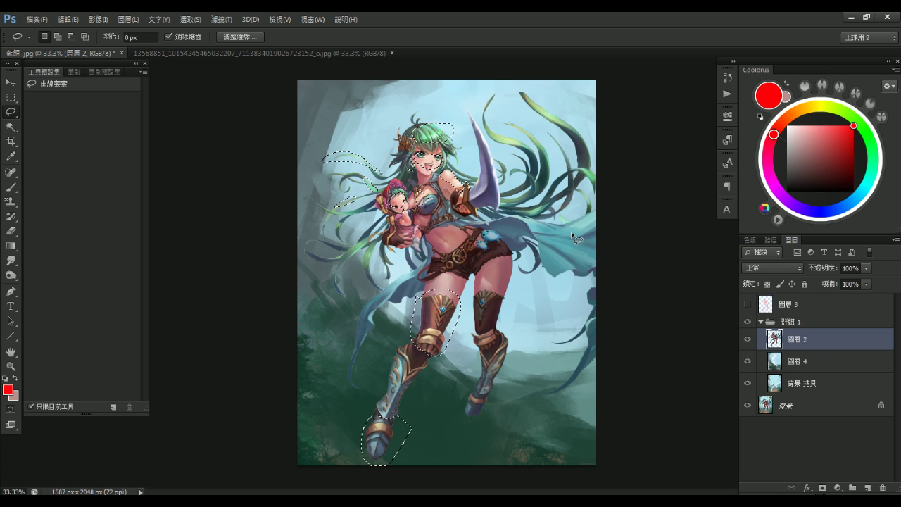
key("shift")
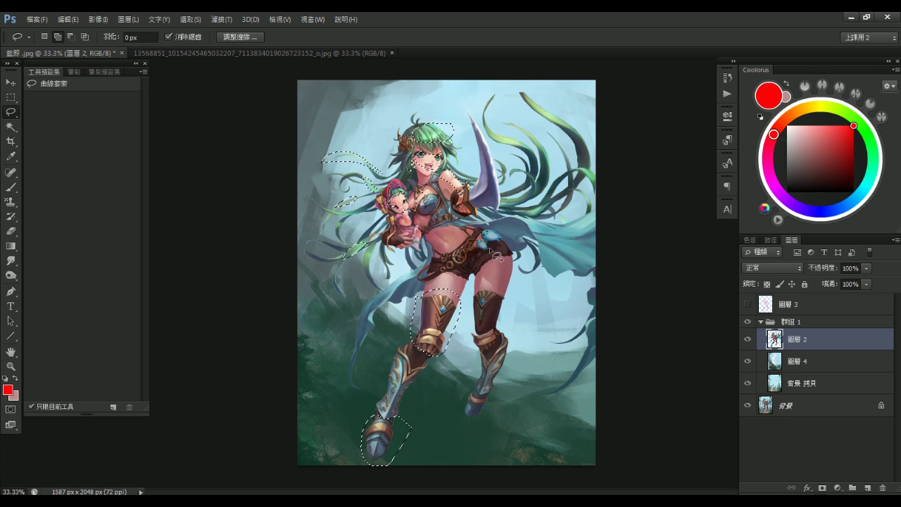
Feather the selection by 10 pixels and invert it
key("ctrl+minus")
key("shift+F6")
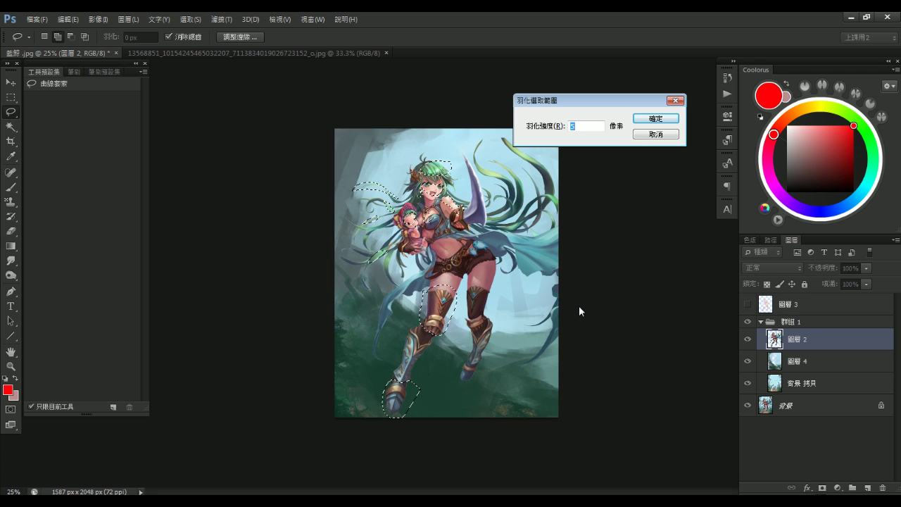
type("10")
key("Return")
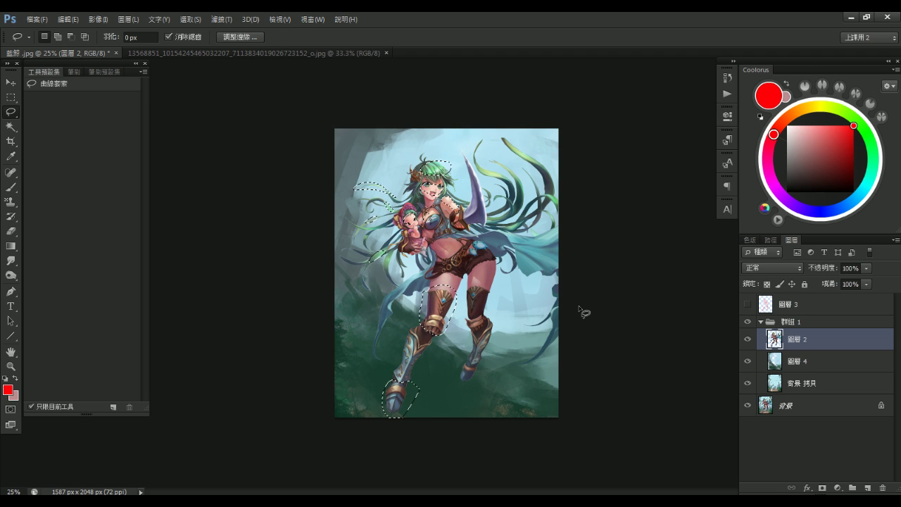
key("ctrl+shift+i")
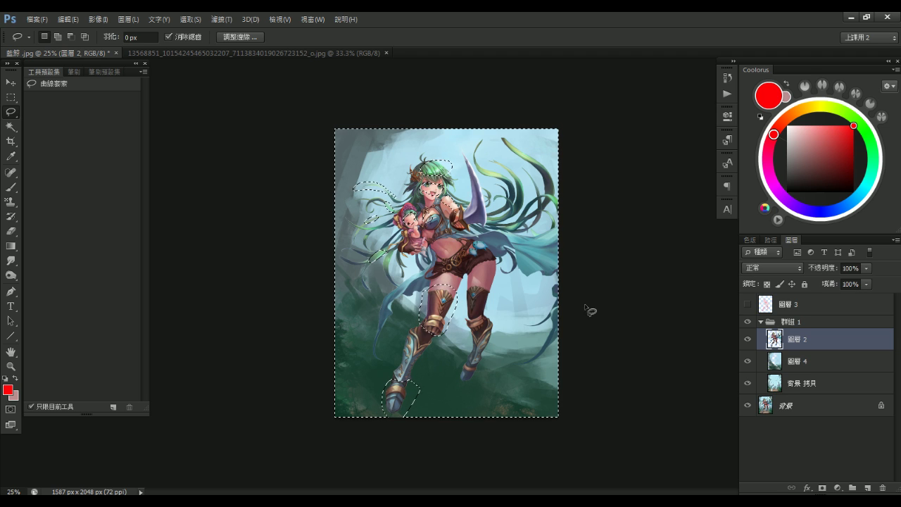
Copy the selected area of 圖層 2 to a new layer and lock the new layer's transparent pixels
key("ctrl+j")
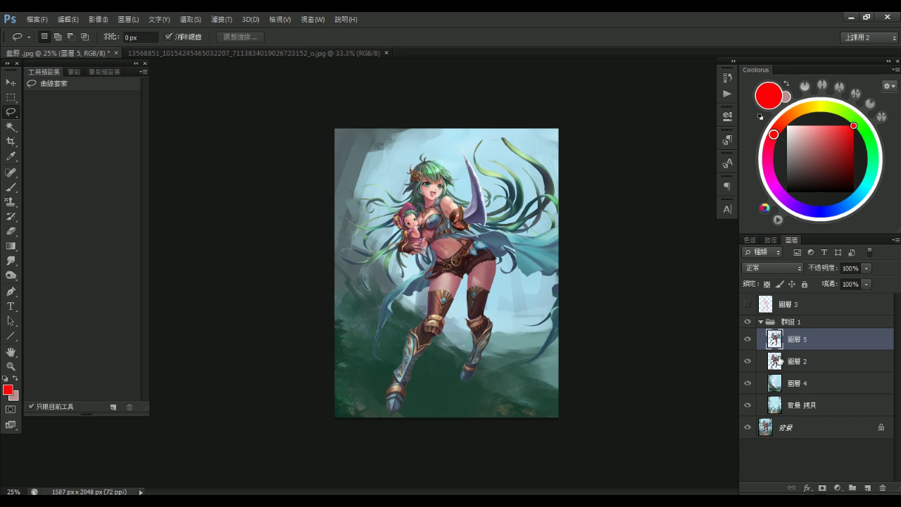
left_click_drag(517, 330, 544, 396)
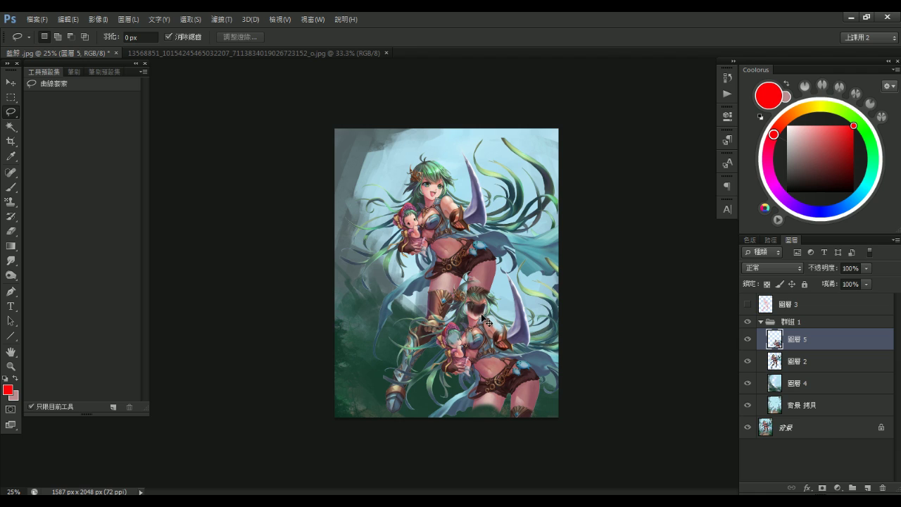
key("ctrl+z")
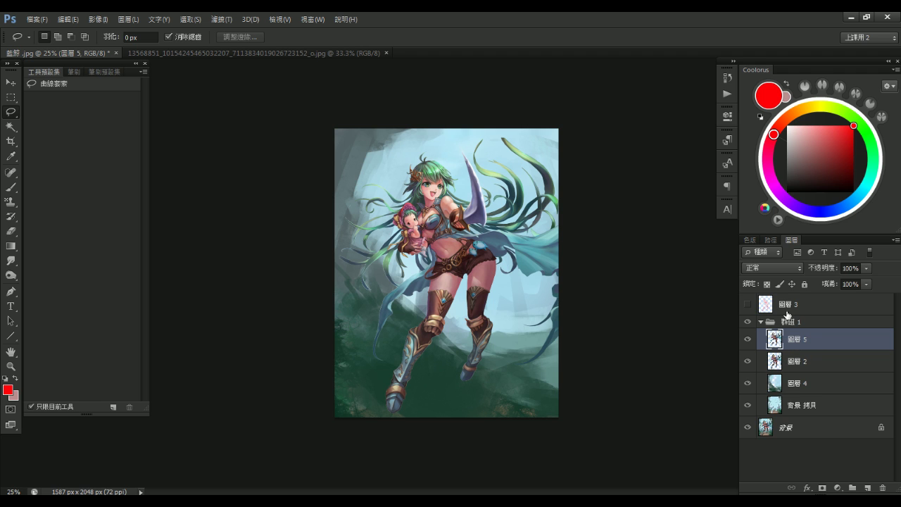
scroll(490, 228, "up", 3)
key("/")
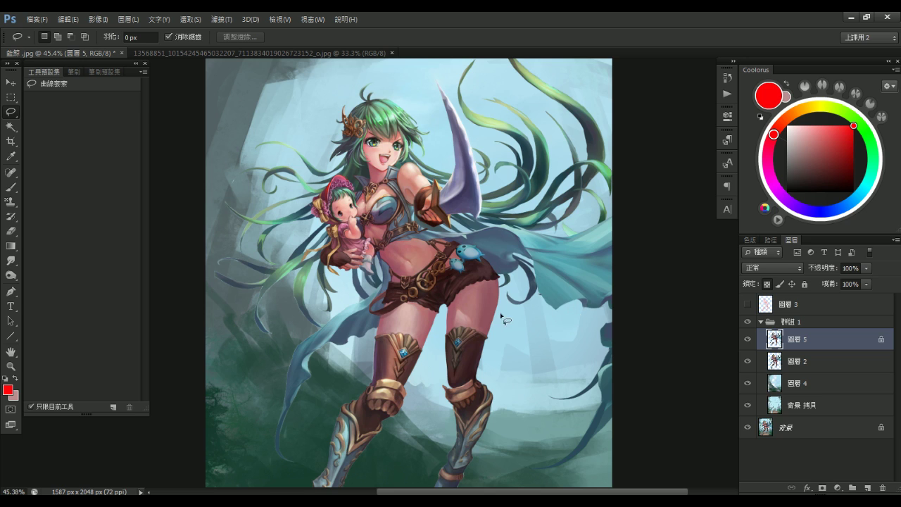
Choose another brush preset, sample the skin colour on the rear thigh and set the brush size to 150
key("b")
left_click(89, 153)
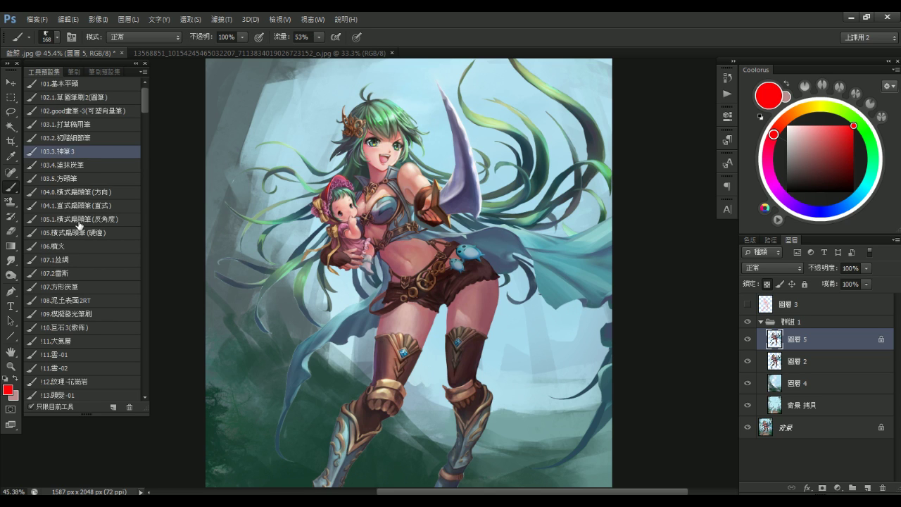
left_click(88, 128)
left_click(477, 301, "alt")
mouse_move(464, 316)
left_mouse_down()
mouse_move(456, 317)
mouse_move(474, 316)
left_mouse_up()
key("bracketright")
key("bracketright")
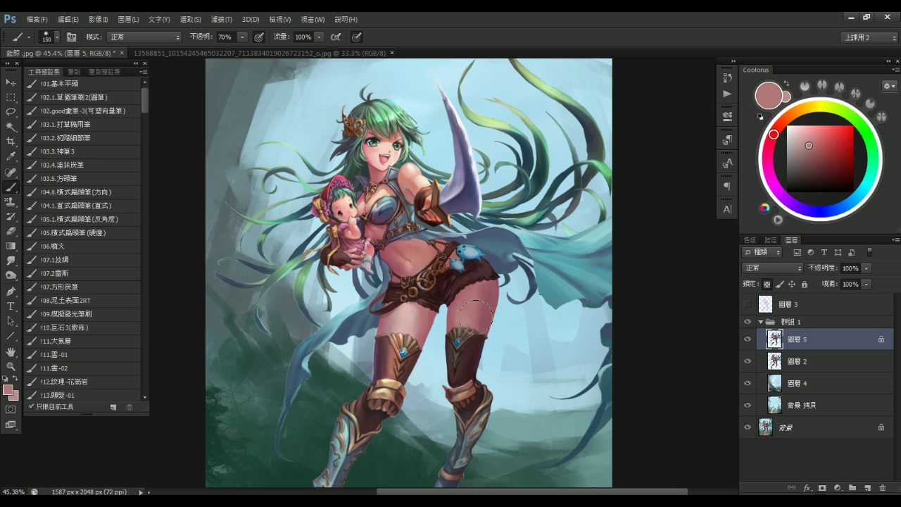
Lower the saturation of 圖層 5 to -26 with Hue/Saturation
left_click(426, 245, "ctrl+alt")
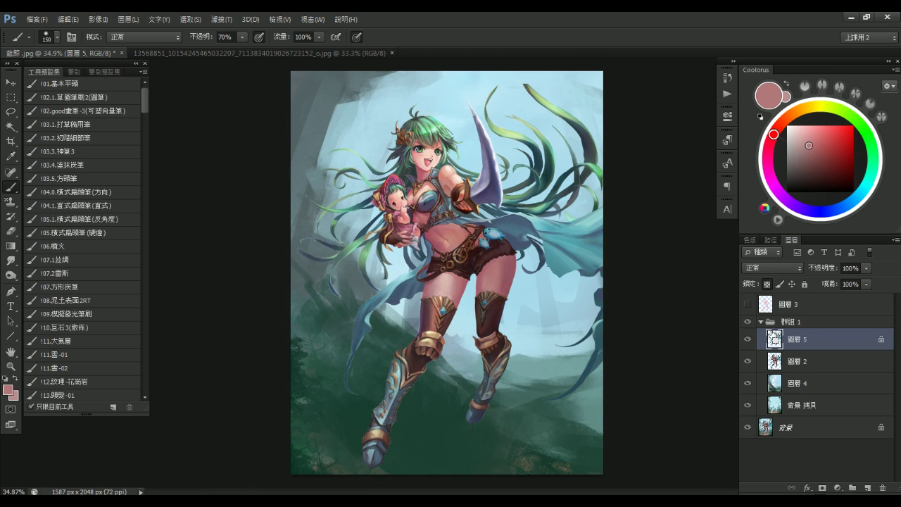
key("ctrl+u")
left_click_drag(716, 149, 641, 152)
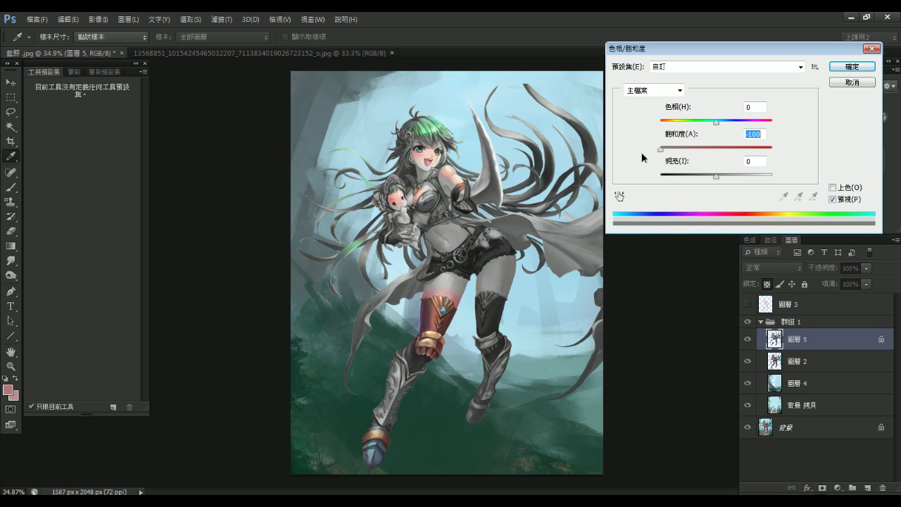
left_click_drag(704, 149, 709, 159)
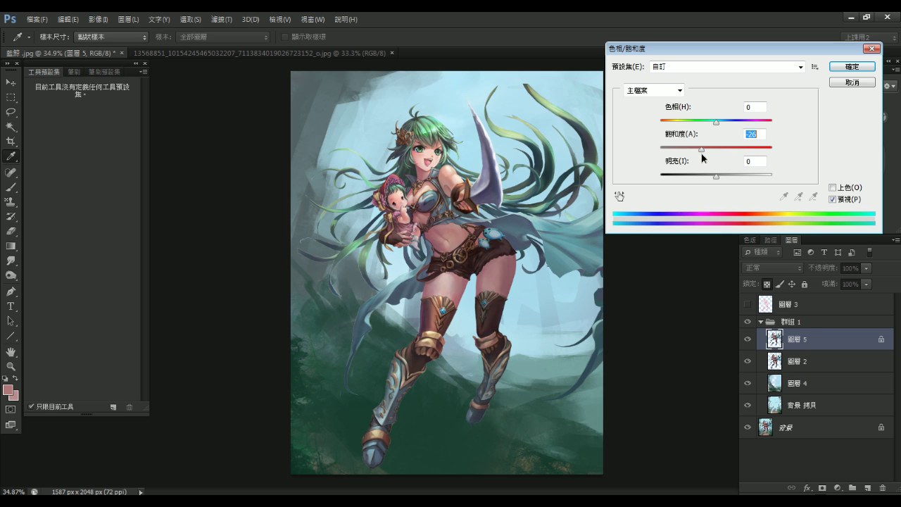
left_click(851, 66)
key("b")
Soften 圖層 5 with Curves: white output 238, black output 8, and points mapping 179 to 162 and 93 to 90
key("ctrl+minus")
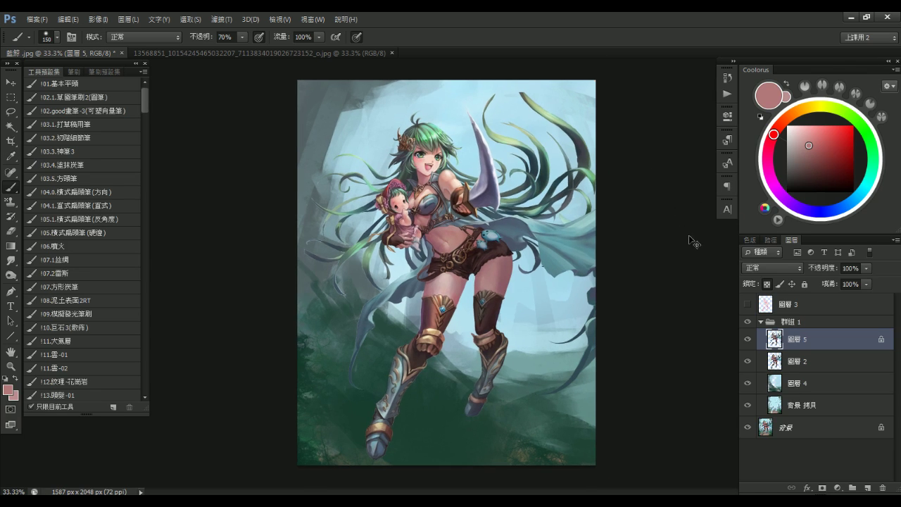
key("ctrl+m")
left_click_drag(762, 100, 765, 111)
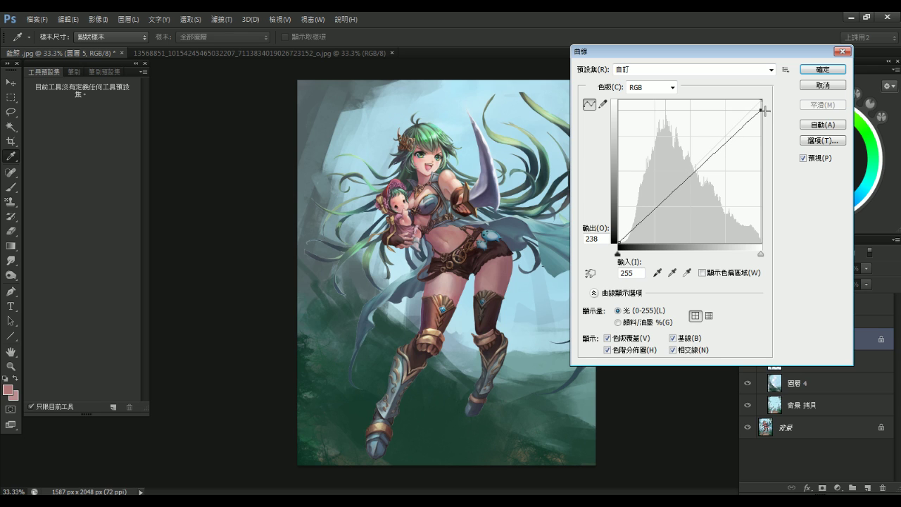
left_click_drag(623, 240, 619, 238)
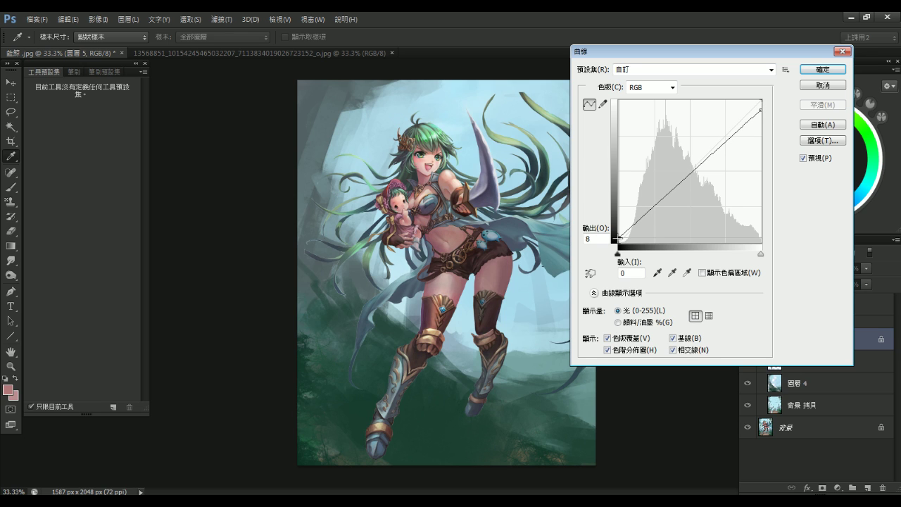
left_click(717, 153)
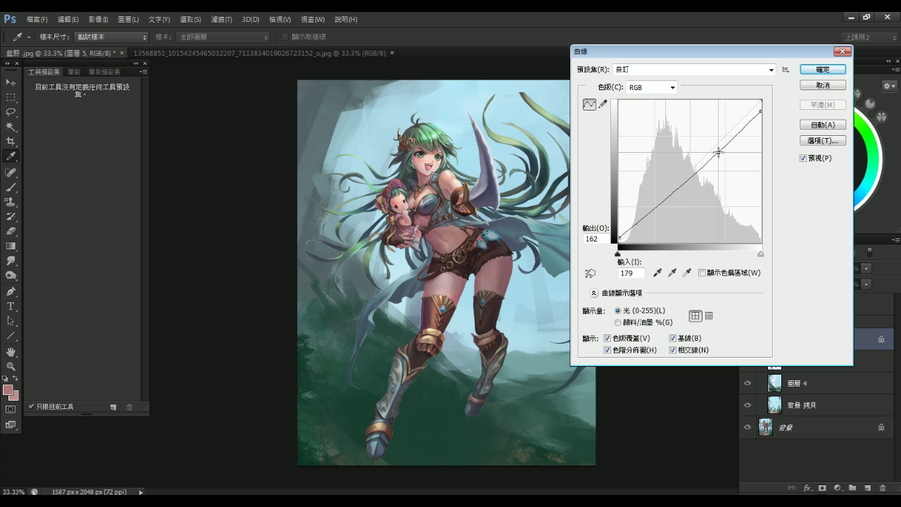
left_click(671, 190)
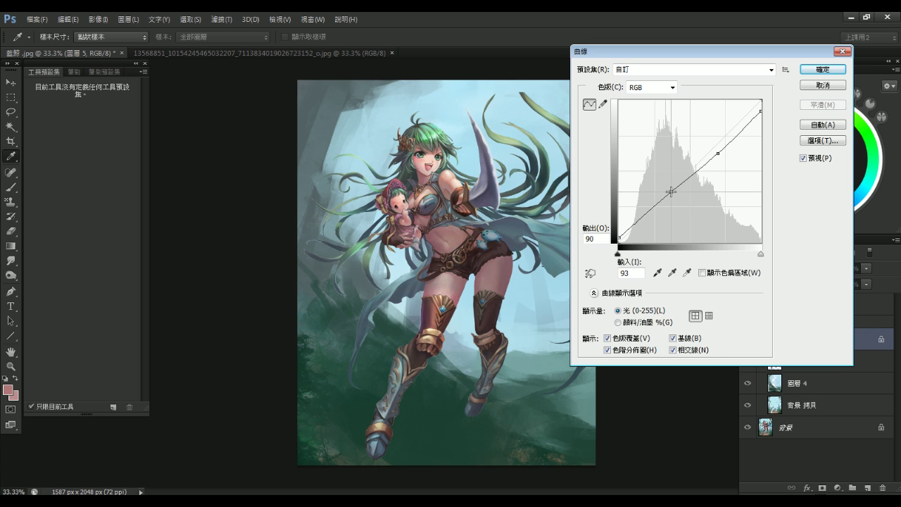
left_click(822, 69)
key("b")
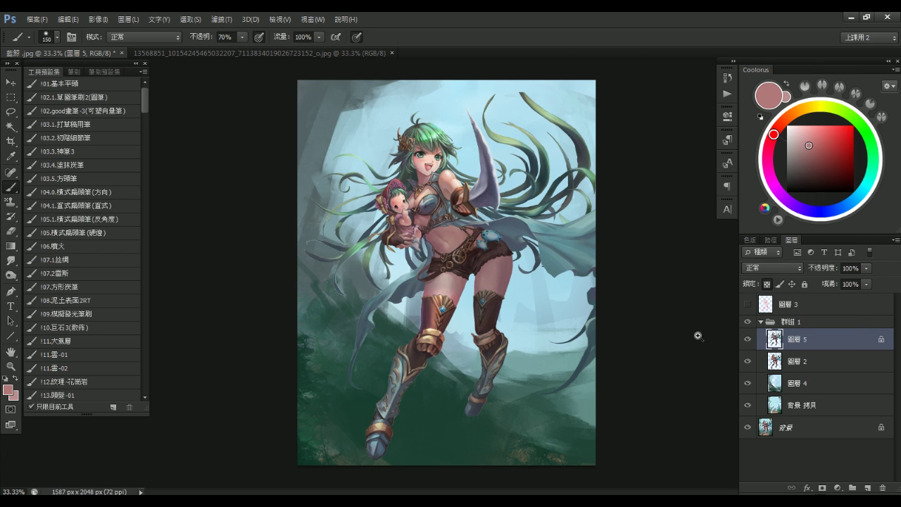
Select the figure's highlight areas and add a new layer in 覆蓋 (Overlay) mode above 圖層 5
key("ctrl+minus")
left_click(775, 339, "ctrl")
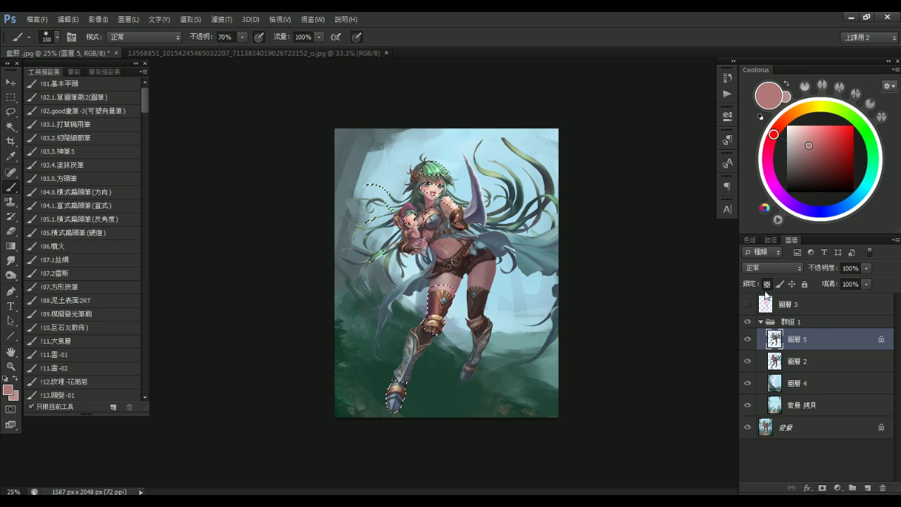
key("ctrl+shift+n")
left_click(655, 200)
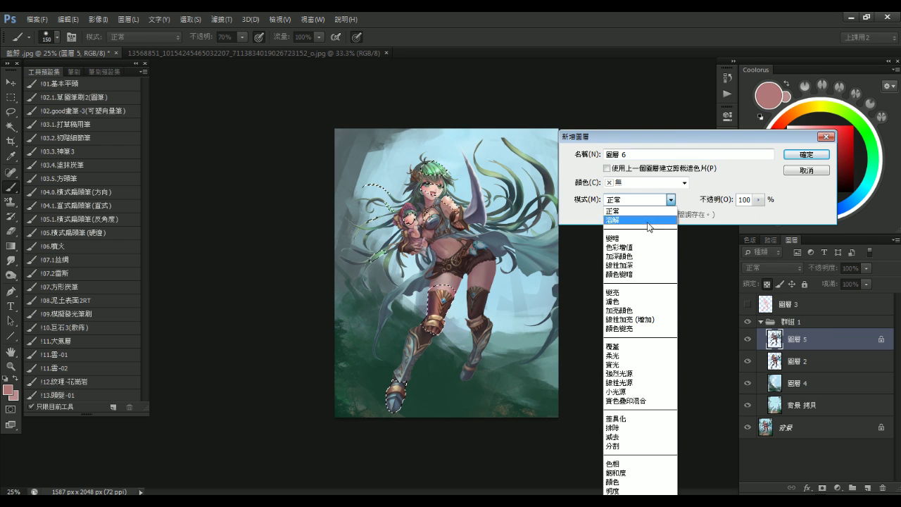
left_click(626, 355)
key("Return")
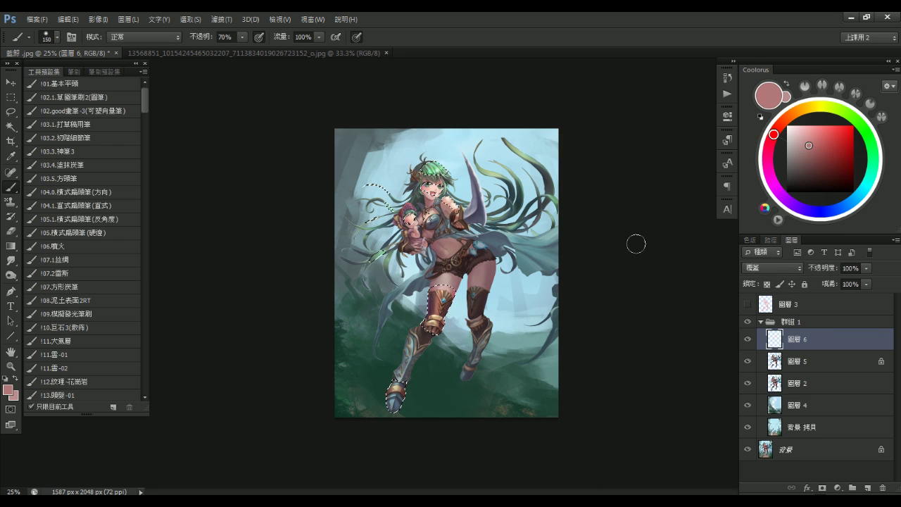
Shift the foreground colour to a light orange, hide the selection outline and fill the highlight areas with it at 100% opacity
left_click_drag(783, 138, 804, 137)
key("ctrl+d")
key("shift+F5")
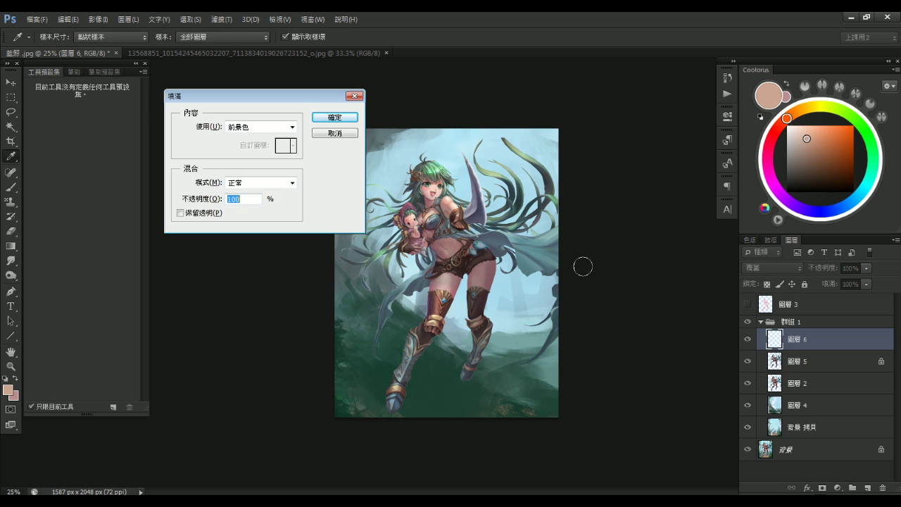
key("Return")
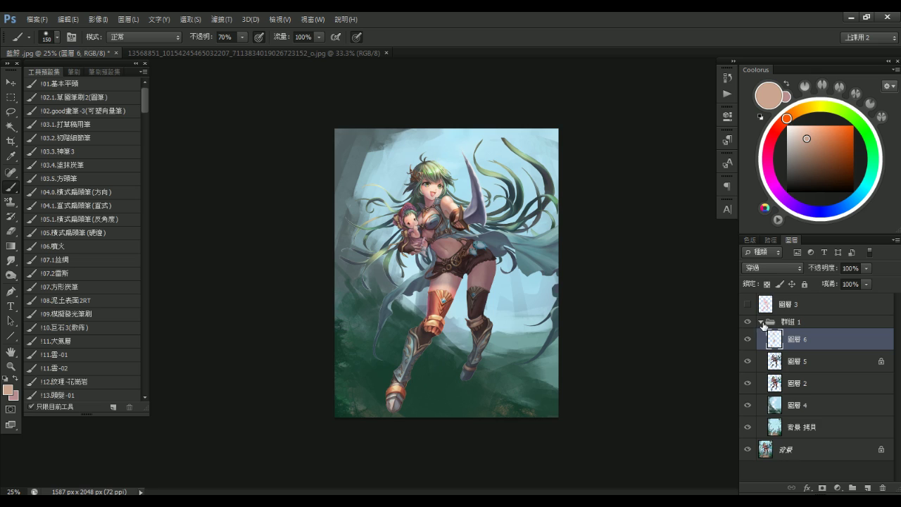
Compare the relit figure with the original by toggling 群組 1, with 圖層 4 hidden
left_click(761, 321)
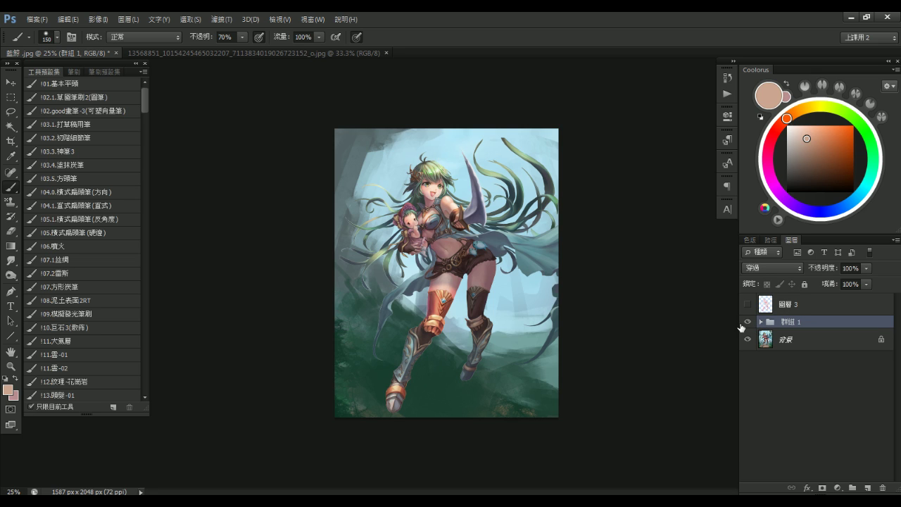
left_click(748, 323)
left_click(748, 323)
left_click(762, 321)
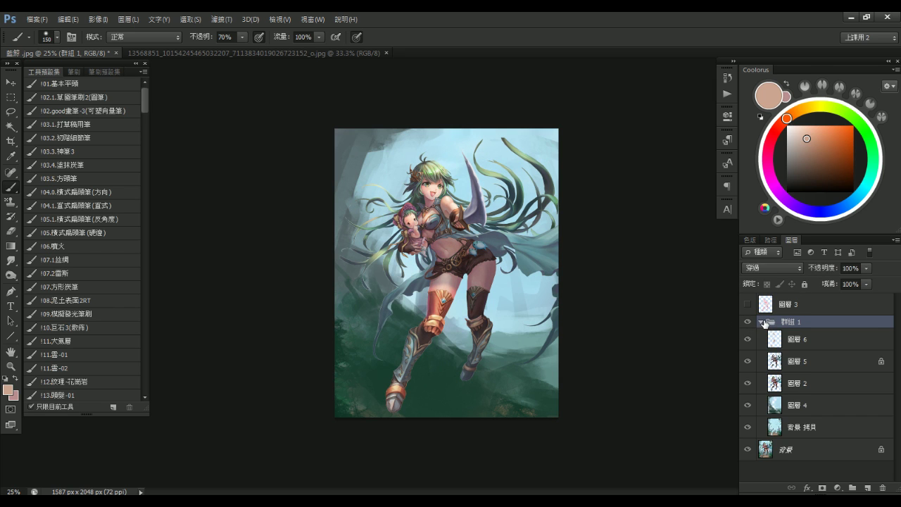
left_click(748, 405)
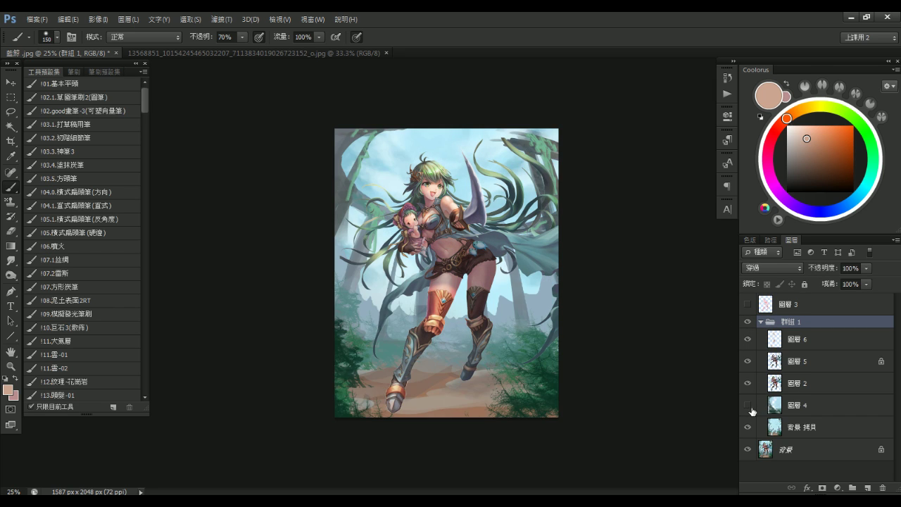
left_click(748, 323)
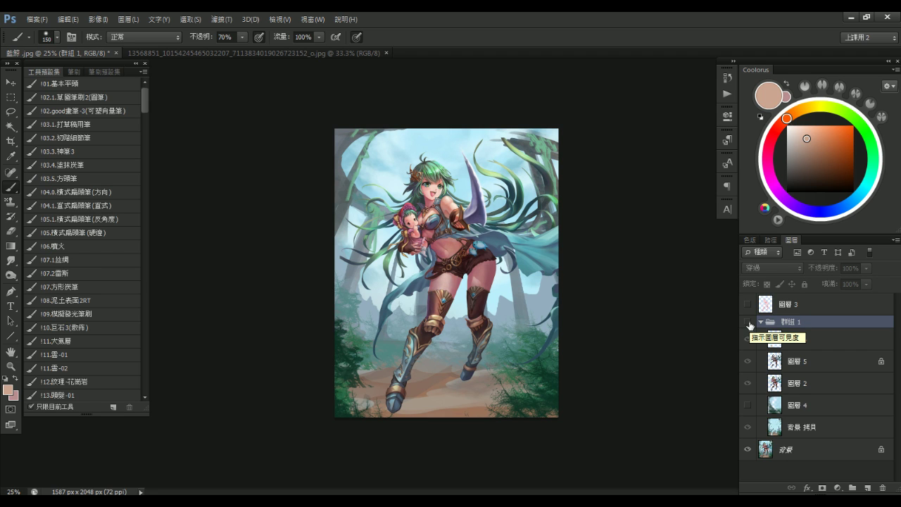
left_click(749, 323)
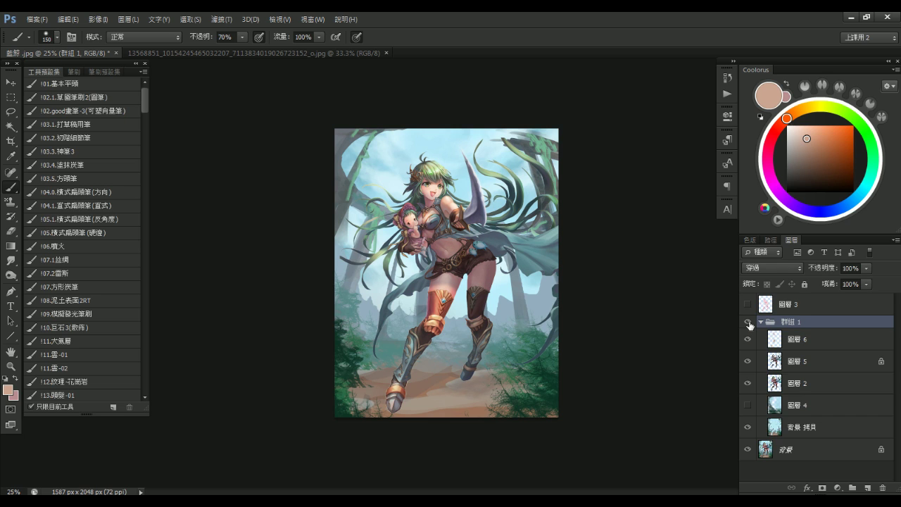
left_click(749, 323)
left_click(748, 323)
left_click(749, 323)
left_click(749, 323)
Compare the figure with 圖層 5 shown and hidden, and show 圖層 4 again
left_click(789, 359)
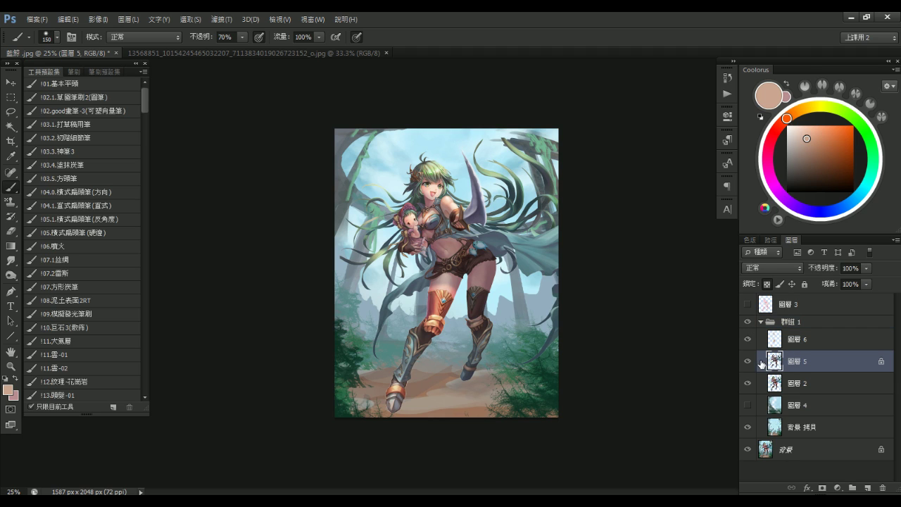
left_click(751, 362)
left_click(751, 362)
left_click(762, 409)
left_click(749, 405)
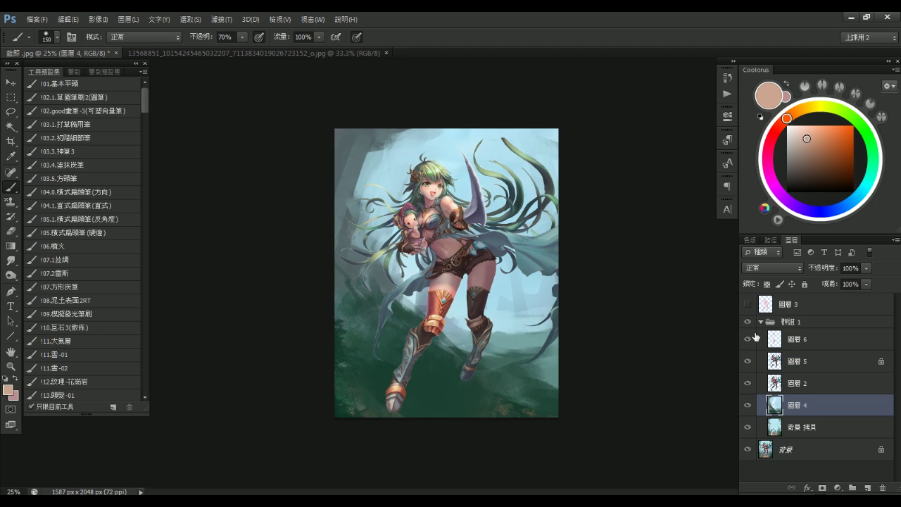
Add an outer glow to 圖層 6 with the blend mode 加亮顏色 (Color Dodge)
left_click(790, 342)
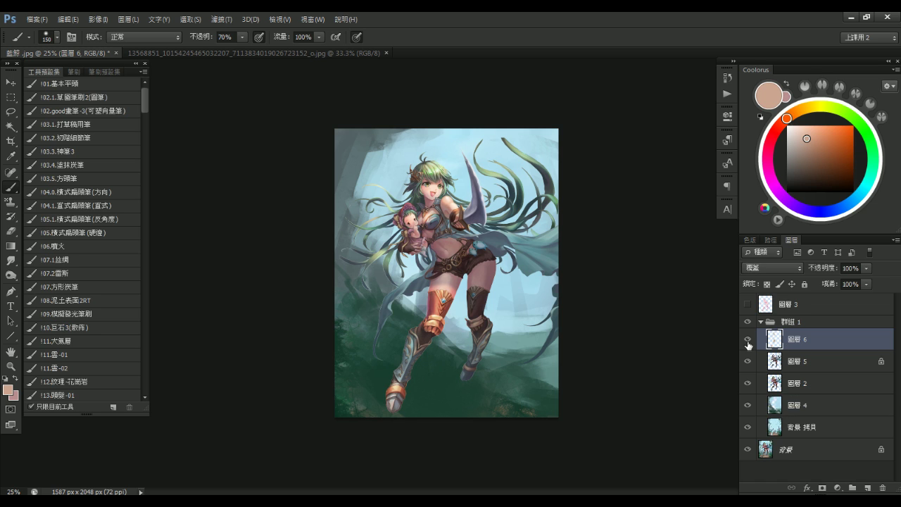
double_click(775, 341)
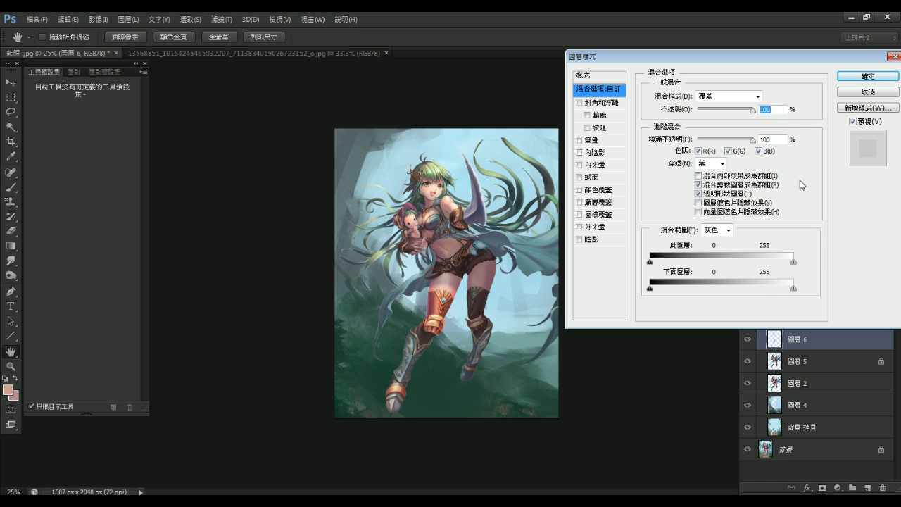
left_click(593, 226)
left_click(727, 96)
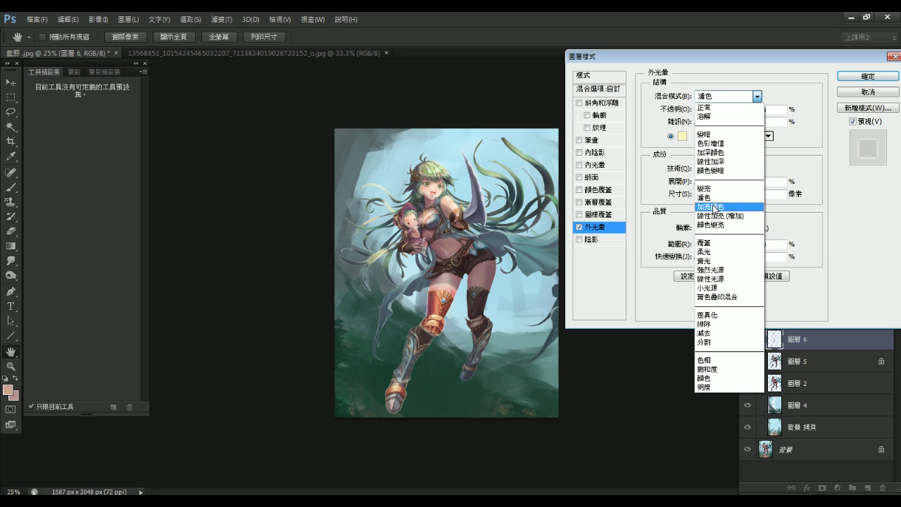
left_click(716, 206)
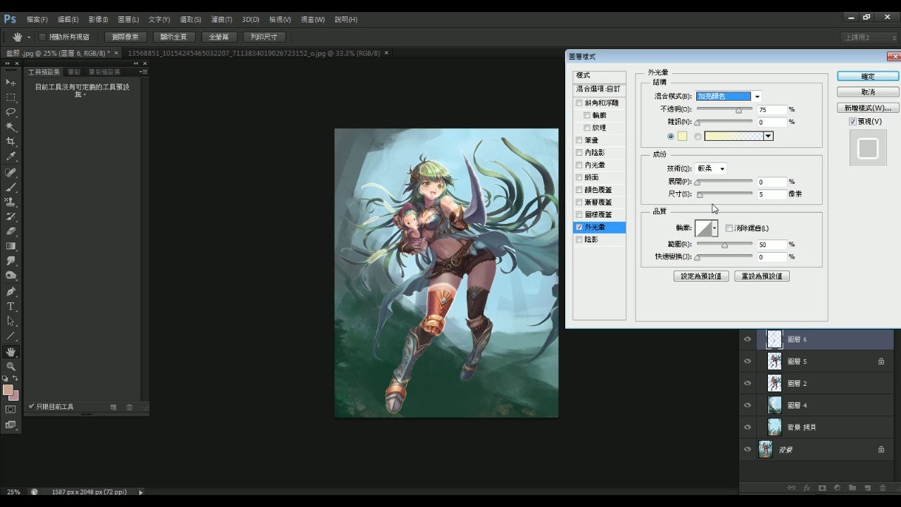
Set the outer glow's colour to the orange-red f35535
left_click(678, 137)
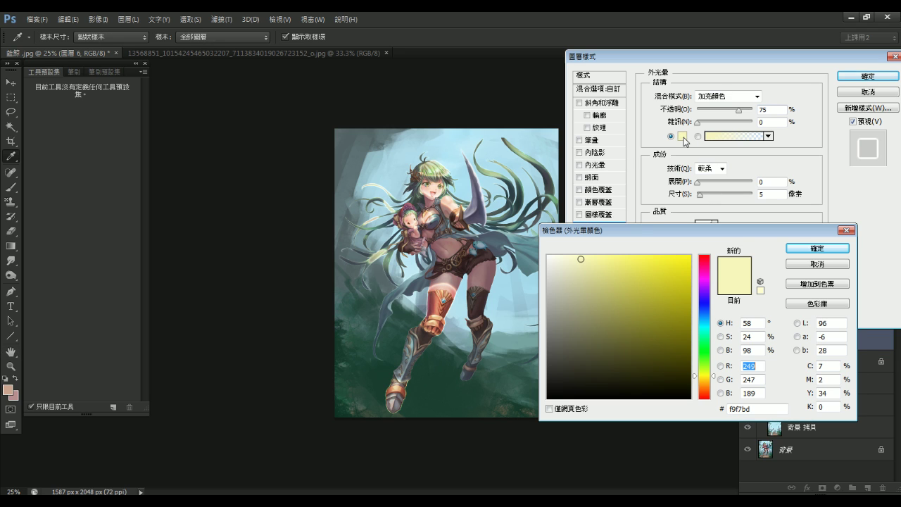
left_click_drag(702, 388, 714, 399)
left_click(659, 262)
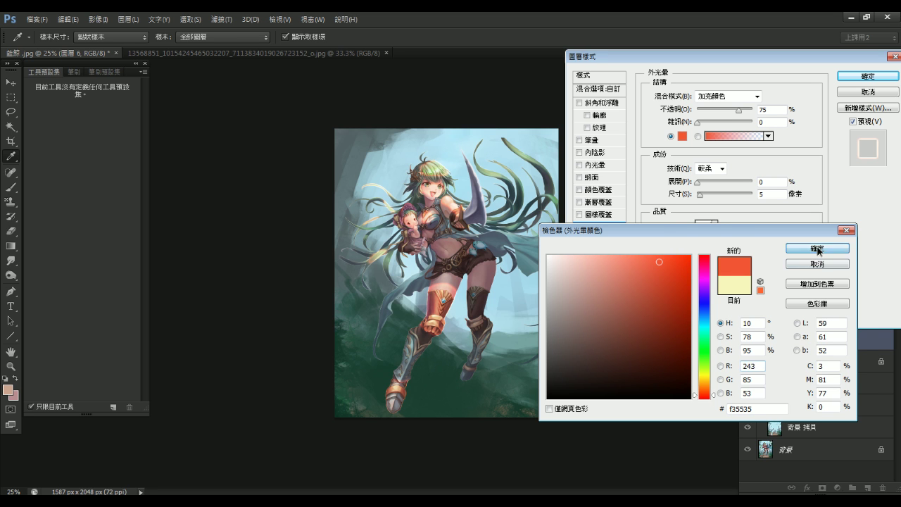
left_click(817, 248)
Set the outer glow's spread to 1% and its size to 24 pixels, and apply the layer style
scroll(401, 350, "up", 5)
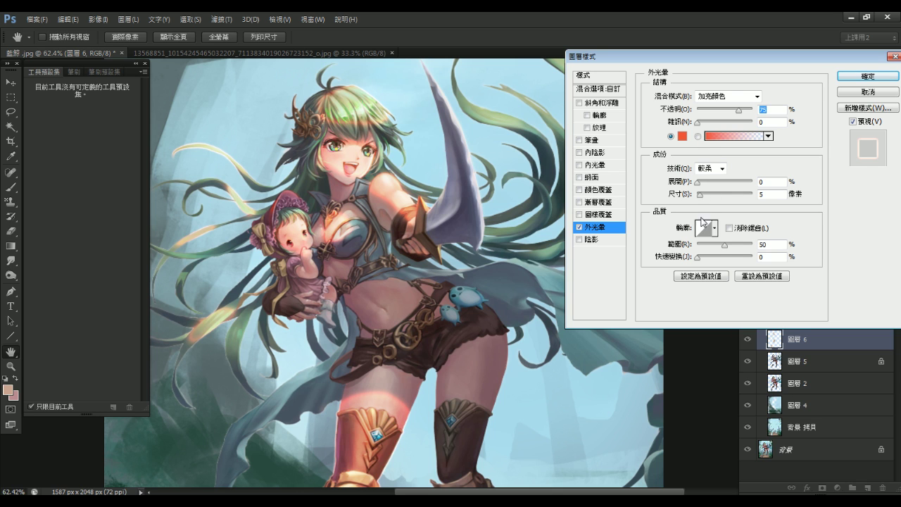
mouse_move(706, 184)
left_mouse_down()
mouse_move(704, 195)
mouse_move(698, 182)
left_mouse_up()
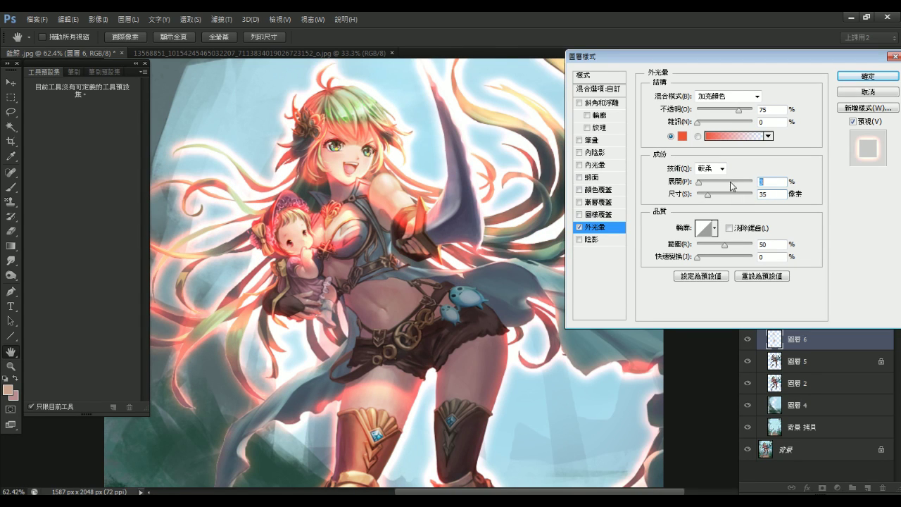
type("1")
left_click_drag(708, 195, 704, 195)
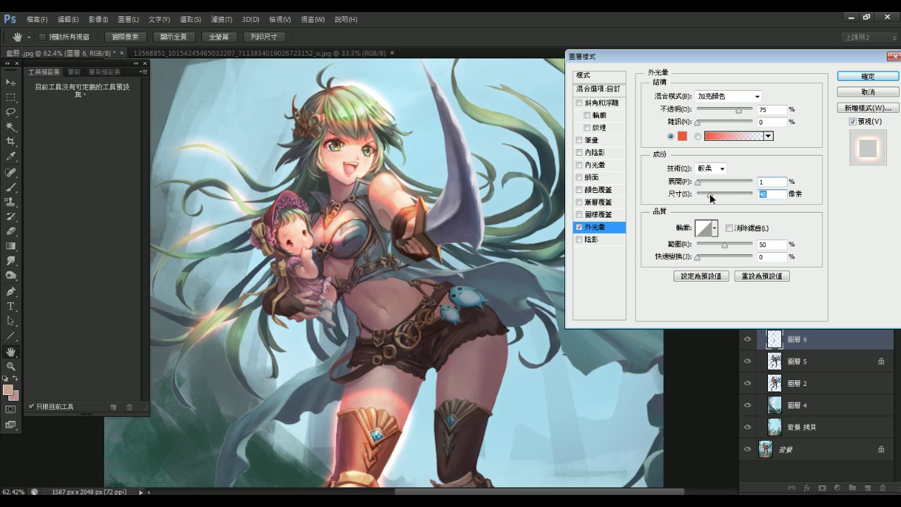
left_click(880, 77)
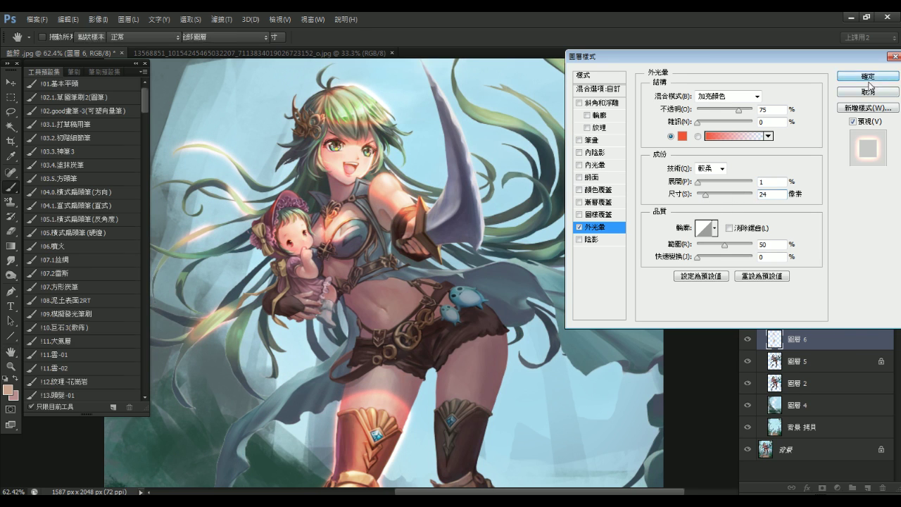
Clip the glowing highlight layer 圖層 6 to 圖層 5
key("ctrl+minus")
key("ctrl+minus")
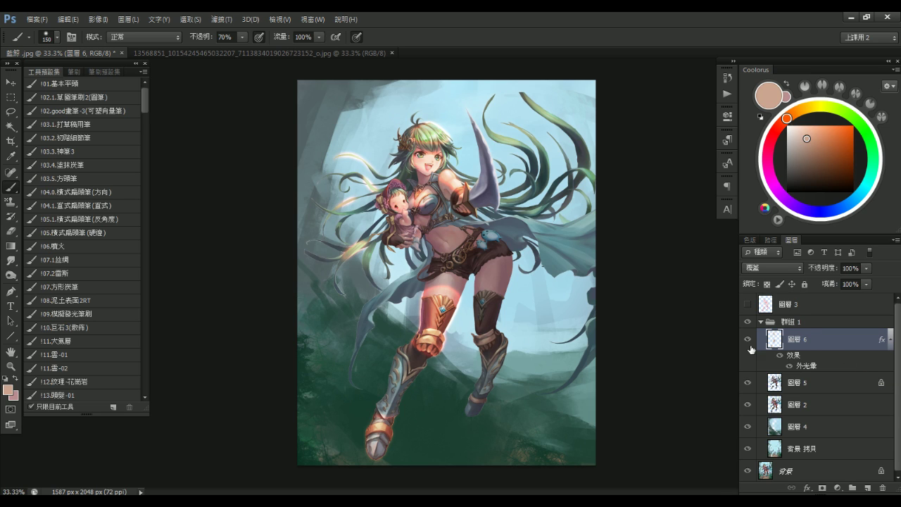
key("ctrl+alt+g")
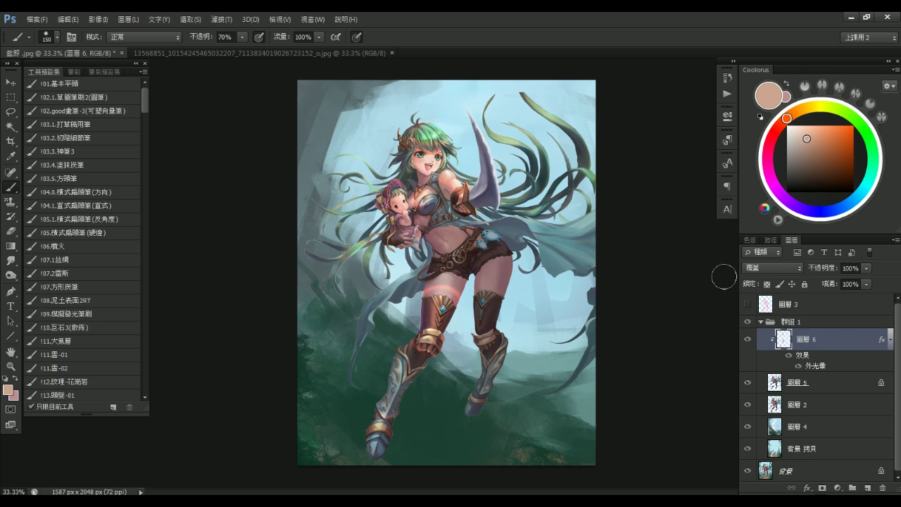
Apply a midtone Color Balance of -16, -13 and +4 to the figure layer 圖層 5
key("ctrl+minus")
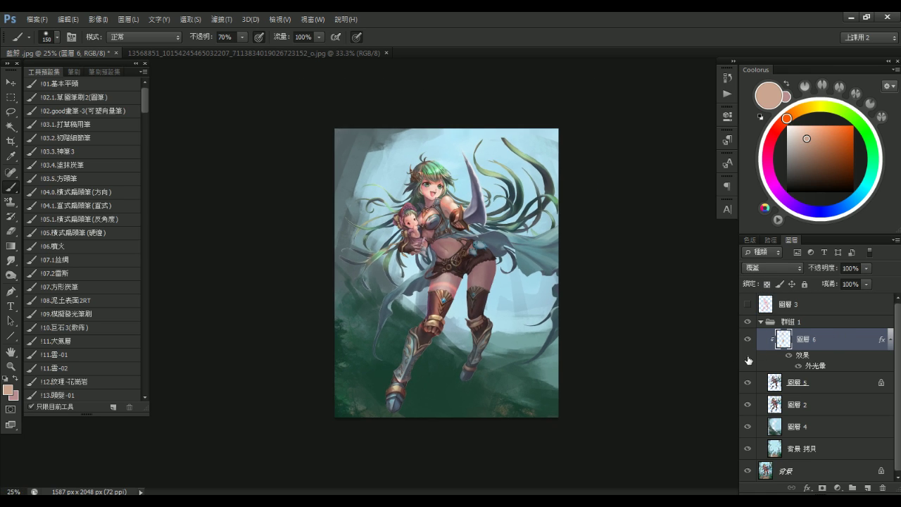
key("shift+alt+n")
left_click(800, 389)
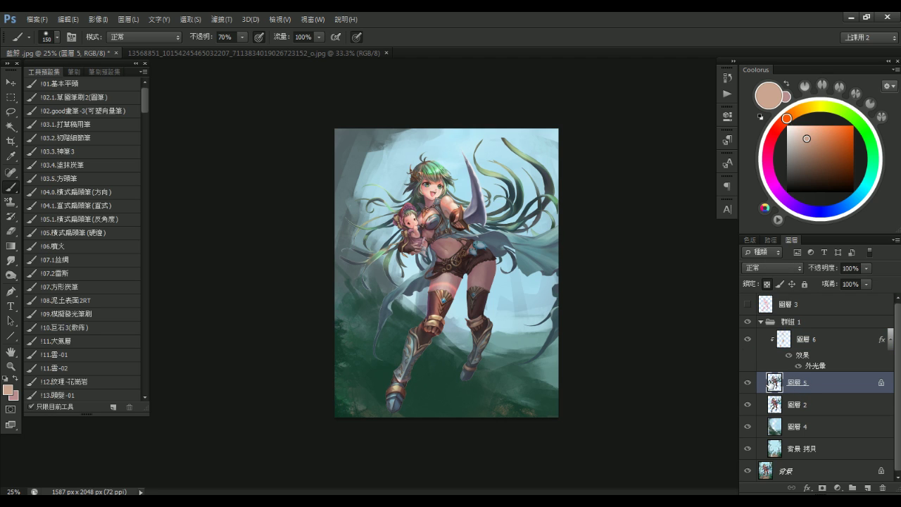
key("ctrl+b")
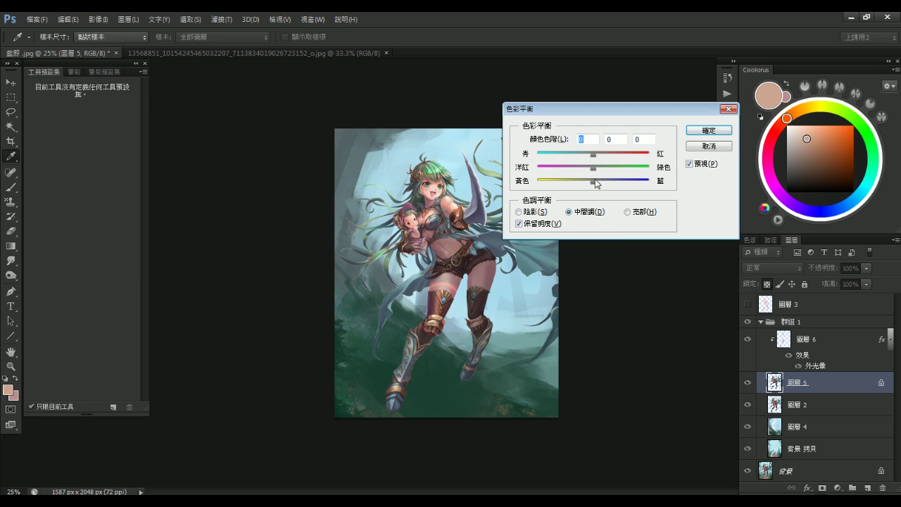
mouse_move(594, 169)
left_mouse_down()
mouse_move(583, 175)
mouse_move(596, 187)
mouse_move(585, 170)
left_mouse_up()
left_click(584, 155)
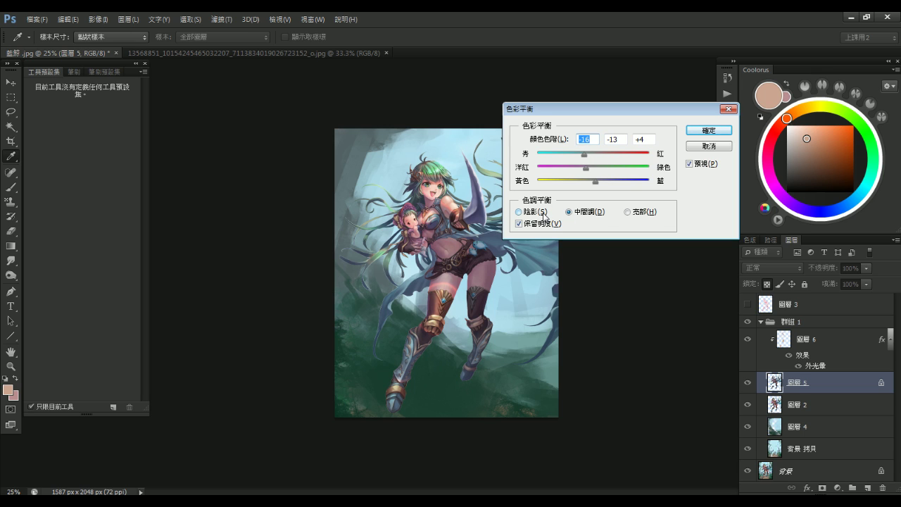
left_click(708, 130)
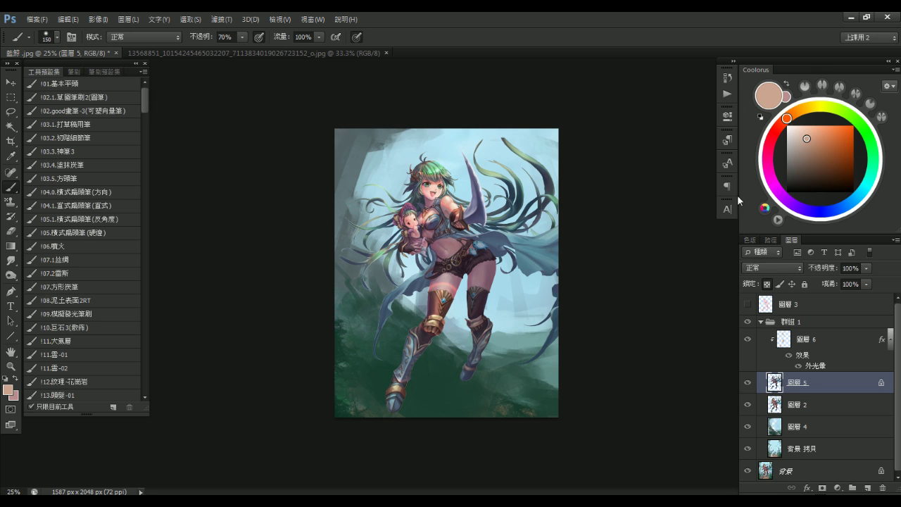
Compare the figure with 圖層 5 shown and hidden to check the colour balance
left_click(747, 386)
left_click(748, 385)
left_click(747, 386)
left_click(748, 386)
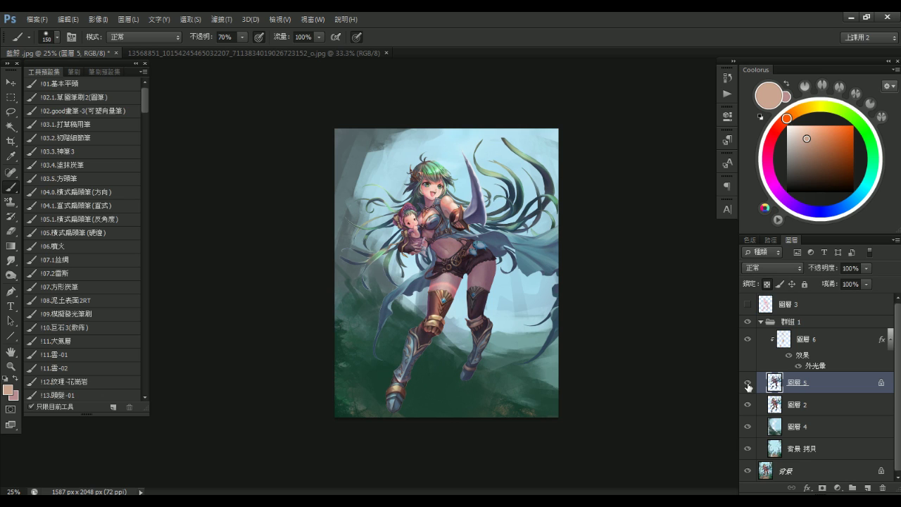
Hide the background layer 圖層 4 inside 群組 1 and collapse the group
left_click(760, 321)
left_click(760, 322)
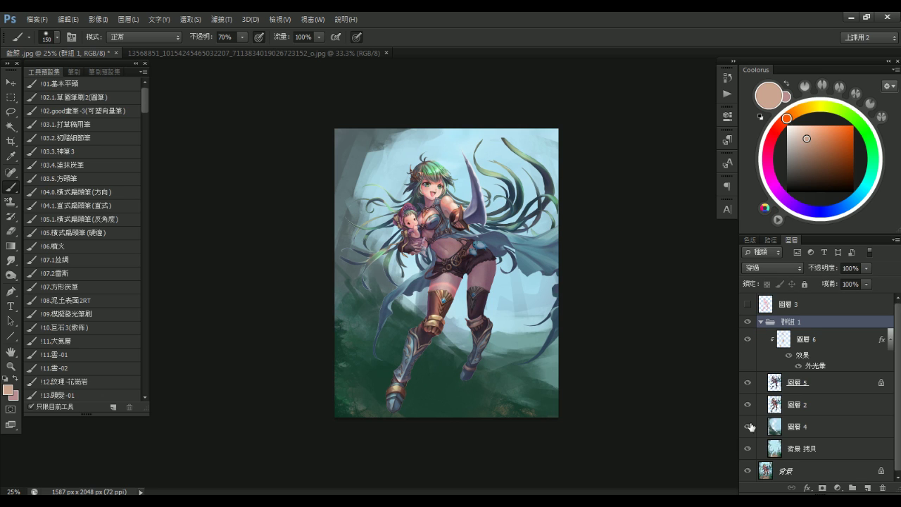
left_click(748, 427)
left_click(760, 321)
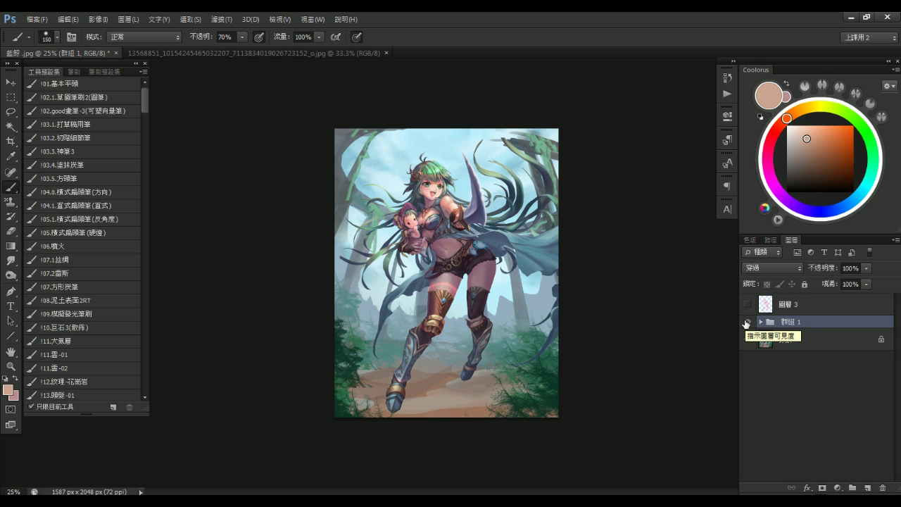
Compare the painting with 群組 1 shown and hidden, and examine the face and upper body up close
left_click(747, 323)
left_click(747, 323)
left_click(747, 323)
left_click(746, 323)
left_click(747, 323)
left_click(746, 323)
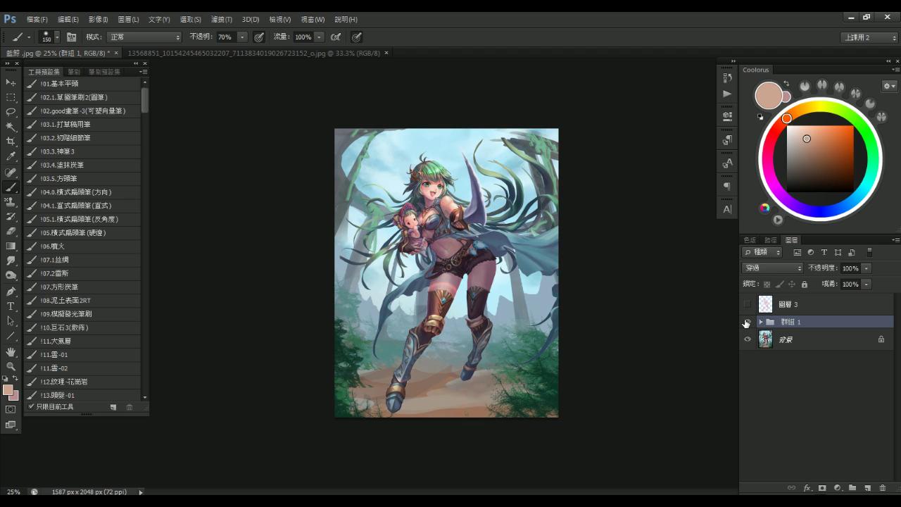
left_click(747, 323)
left_click(746, 323)
left_click(747, 323)
left_click(747, 323)
left_click_drag(429, 178, 521, 276)
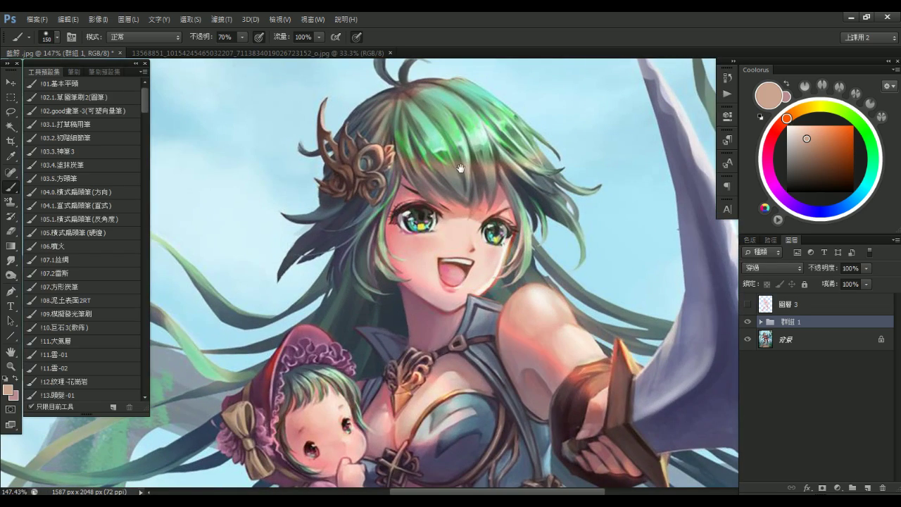
left_click_drag(431, 274, 390, 274)
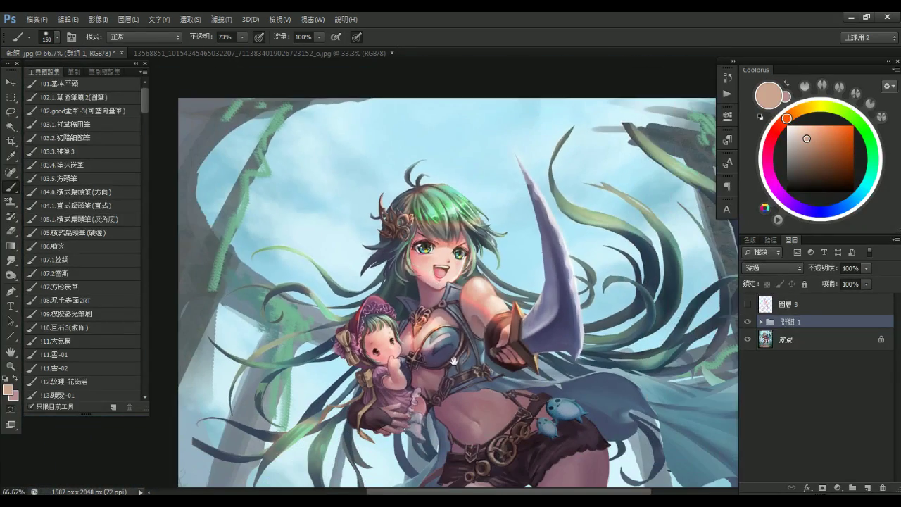
left_click_drag(455, 361, 467, 325)
key("ctrl+minus")
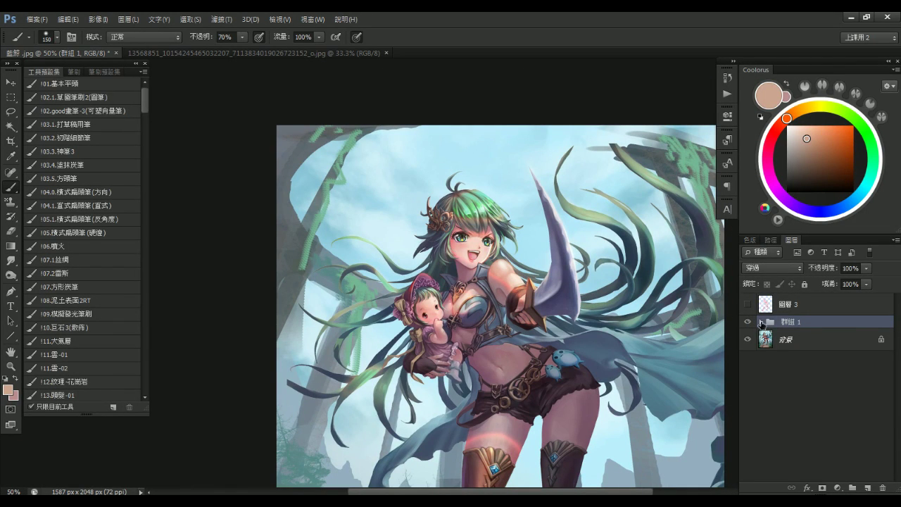
Expand 群組 1 and delete the outer glow effect from the highlight layer 圖層 6
left_click(760, 322)
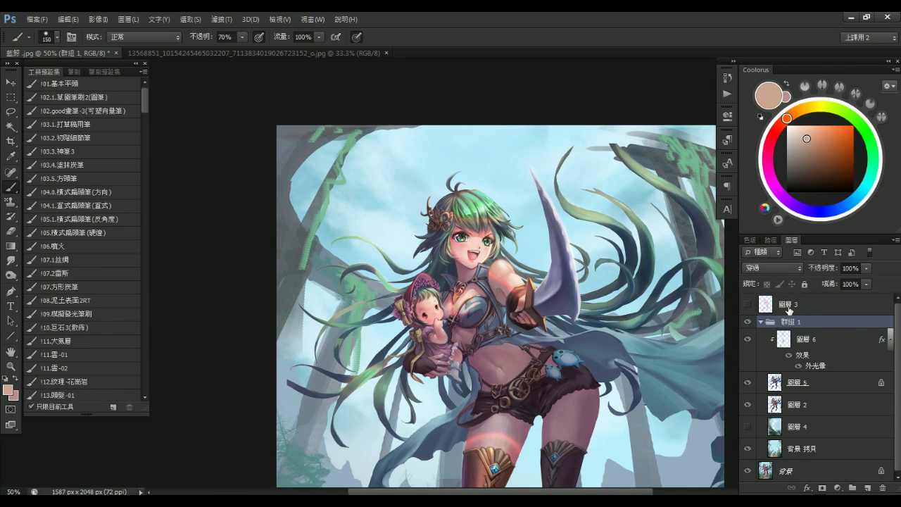
left_click(805, 340)
left_click_drag(628, 373, 597, 309)
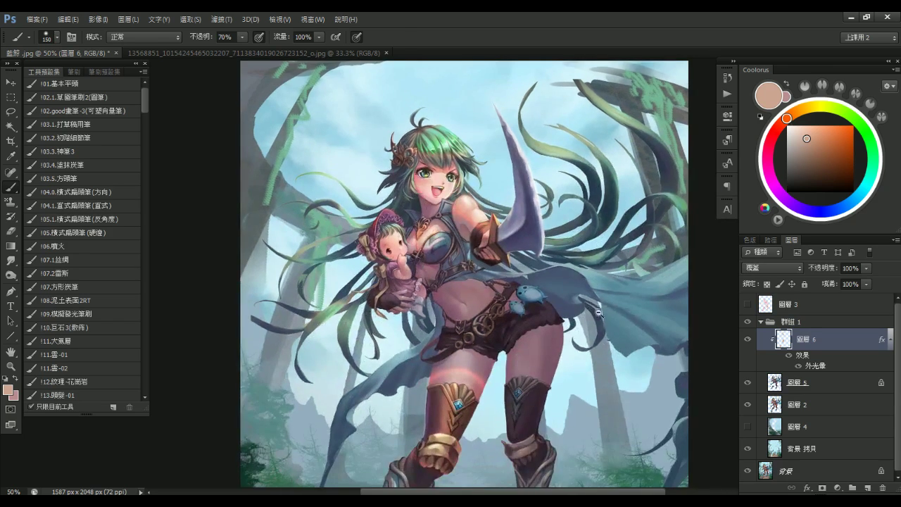
key("ctrl+minus")
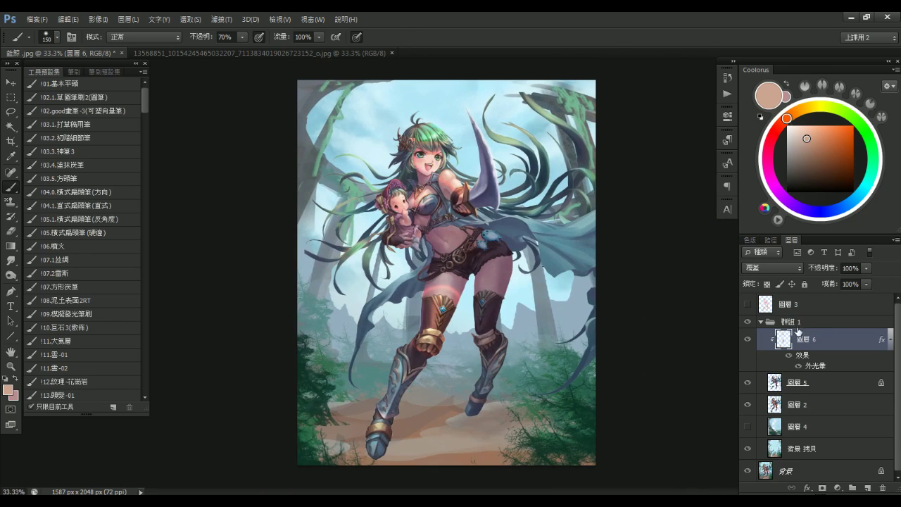
double_click(839, 364)
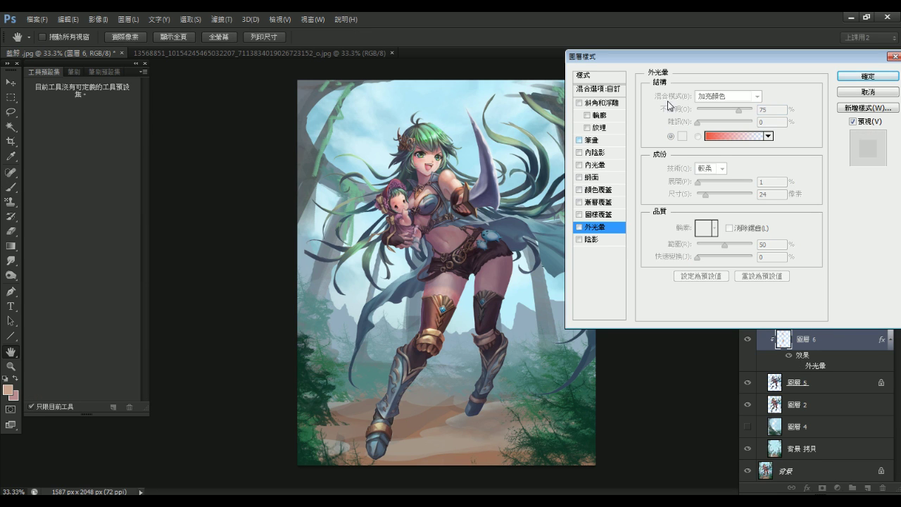
left_click(848, 76)
left_click_drag(860, 366, 882, 488)
left_click(801, 321)
left_click(801, 342)
left_click(747, 339)
left_click(747, 339)
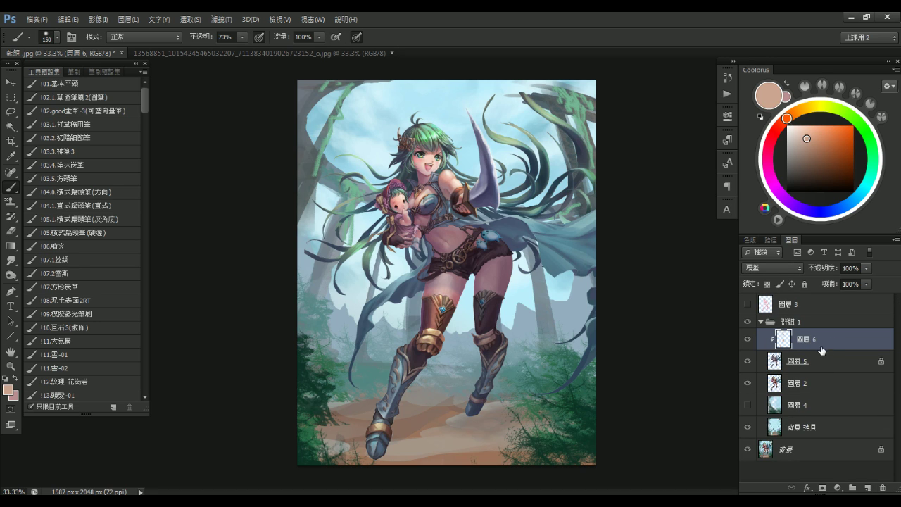
Add a new layer above 圖層 6 and compare the upper body with 圖層 6 shown and hidden
key("ctrl+shift+n")
key("Return")
left_click_drag(474, 180, 521, 301)
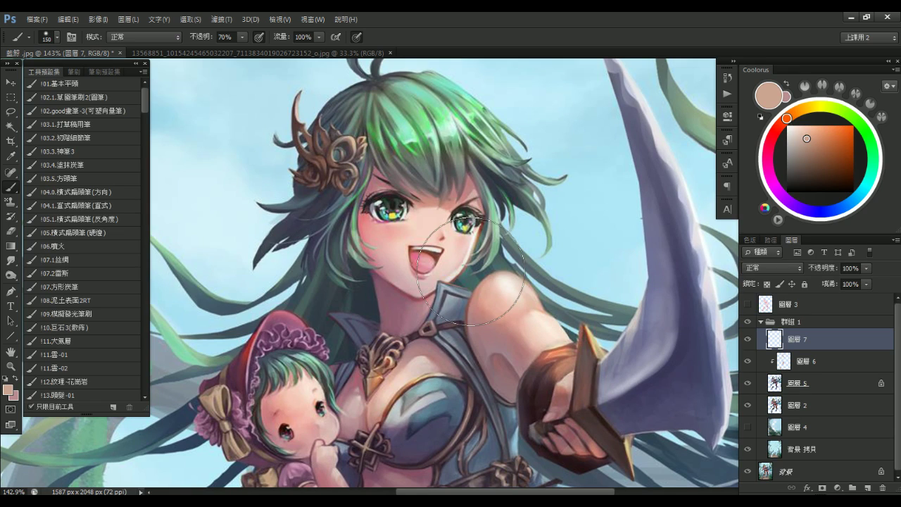
left_click(748, 361)
left_click(748, 361)
left_click(748, 362)
left_click(749, 362)
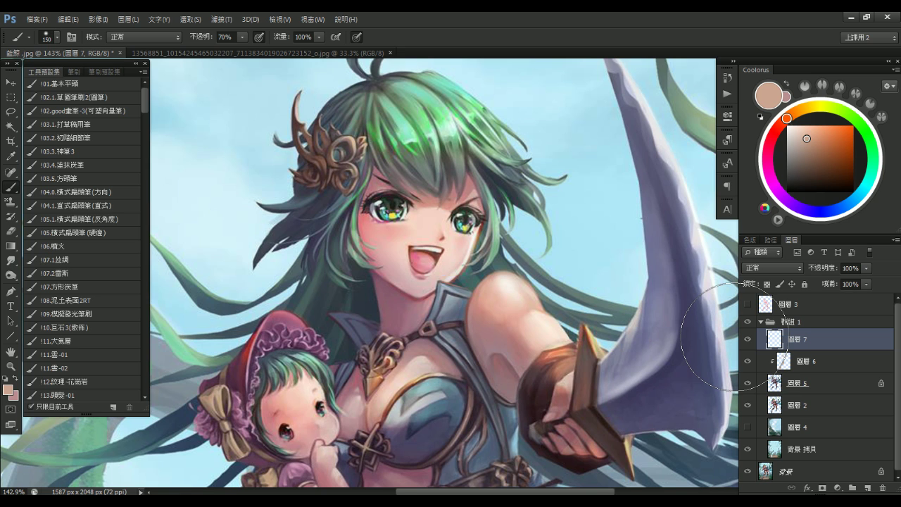
Choose the !03.3.神筆3 brush preset at 10 pixels and sample the cream highlight colour from the shoulder
key("r")
mouse_move(612, 281)
left_mouse_down()
mouse_move(631, 290)
mouse_move(595, 352)
left_mouse_up()
key("b")
left_click_drag(505, 366, 522, 334)
left_click_drag(521, 299, 476, 300)
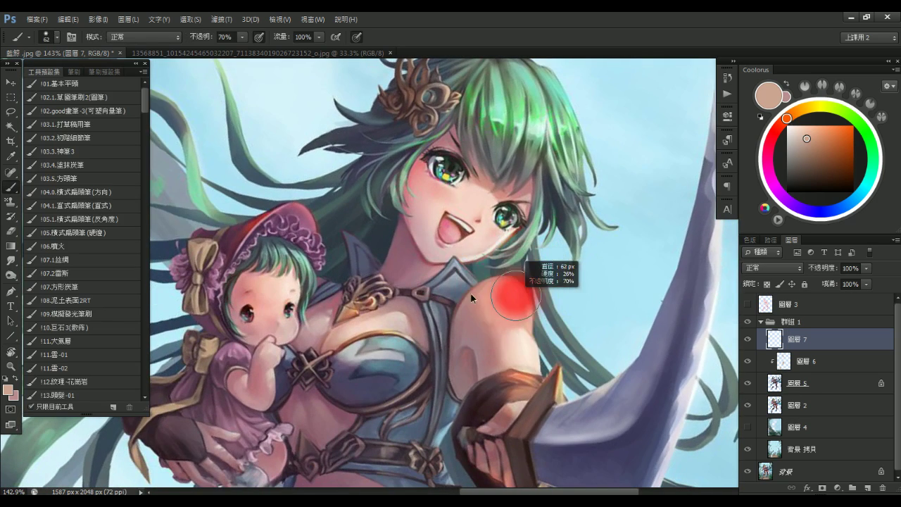
left_click(97, 156)
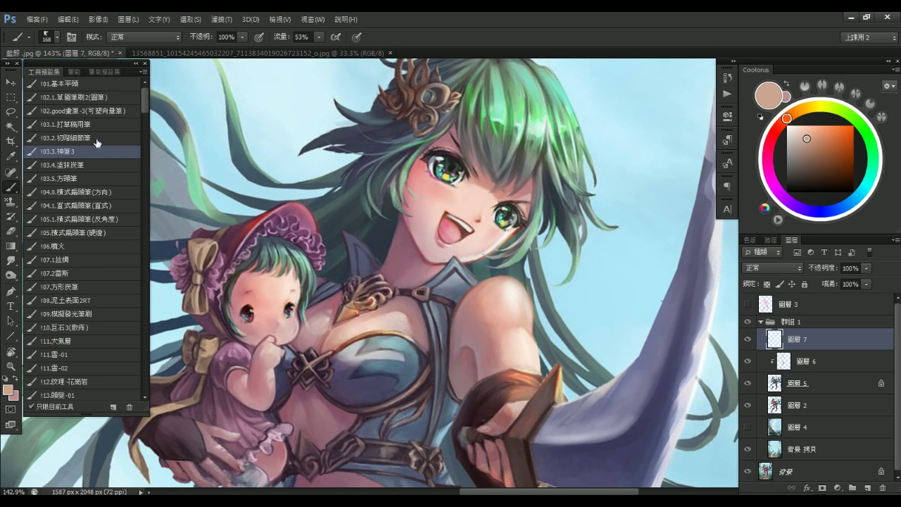
left_click_drag(559, 277, 584, 277)
left_click_drag(498, 288, 464, 286)
key("[")
key("[")
key("[")
key("[")
key("[")
key("[")
key("[")
key("[")
key("[")
left_click(502, 312, "alt")
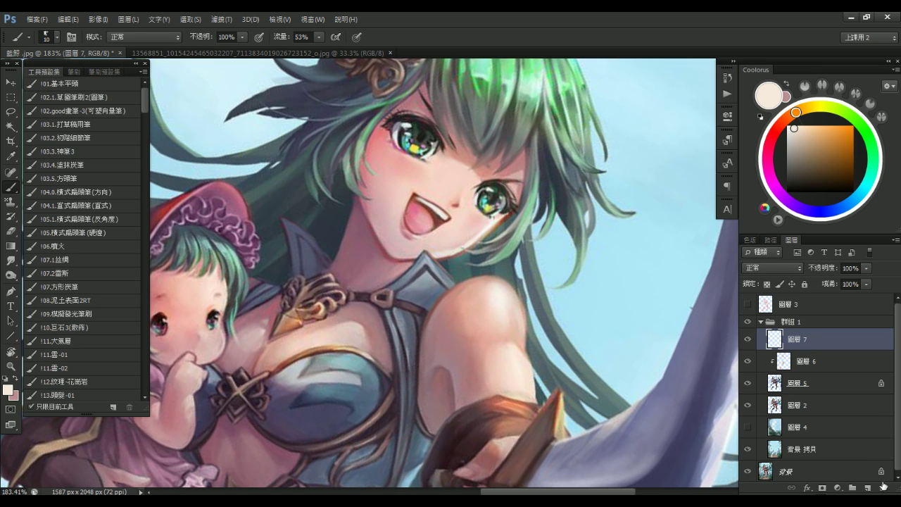
Replace the empty 圖層 7 with a merged copy of the figure selected from 圖層 2, and hide 圖層 6, 圖層 5 and 圖層 2
left_click(882, 487)
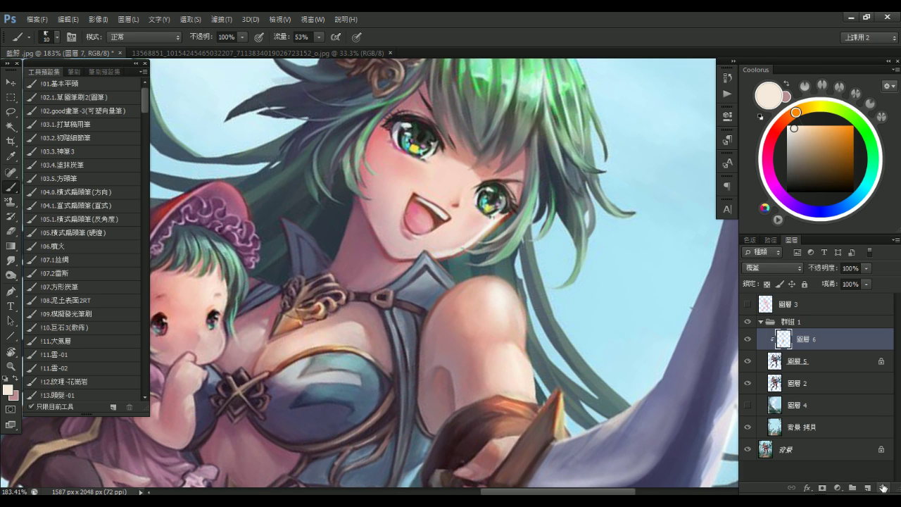
left_click(775, 383, "ctrl")
key("ctrl+shift+c")
key("ctrl+v")
left_click_drag(748, 361, 748, 403)
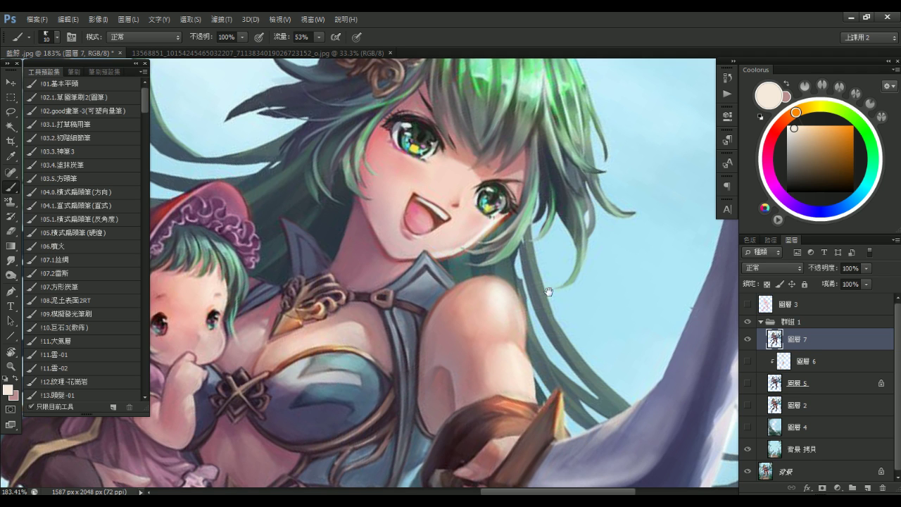
Blend the shading on the shoulder and upper arm with the Smudge tool at 20% strength, reducing its size to 20 pixels
left_click_drag(534, 267, 513, 261)
mouse_move(493, 310)
left_mouse_down()
mouse_move(514, 314)
mouse_move(292, 321)
left_mouse_up()
key("r")
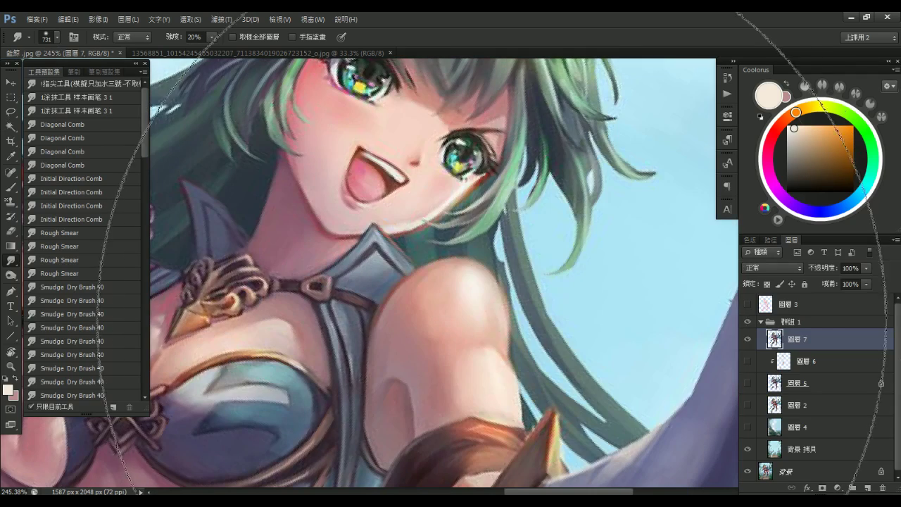
left_click_drag(584, 289, 310, 289)
mouse_move(556, 314)
left_mouse_down()
mouse_move(450, 314)
mouse_move(429, 327)
left_mouse_up()
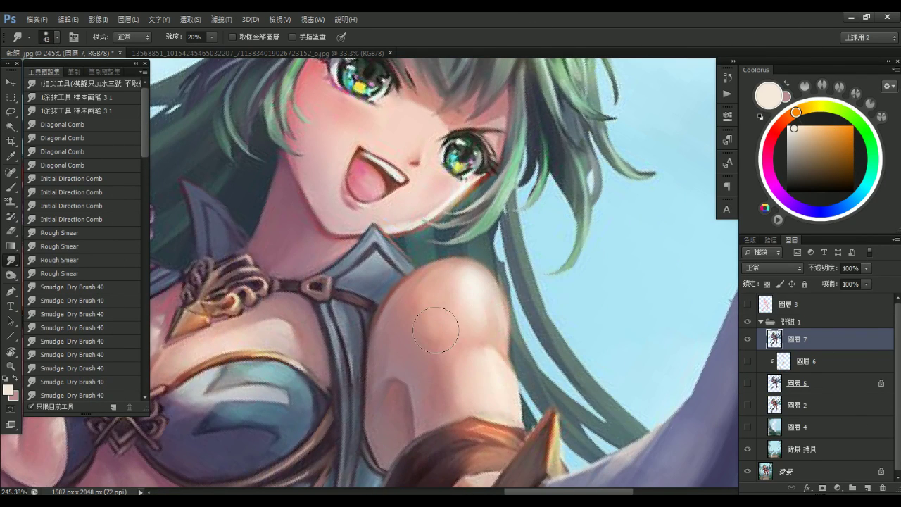
key("bracketleft")
key("bracketleft")
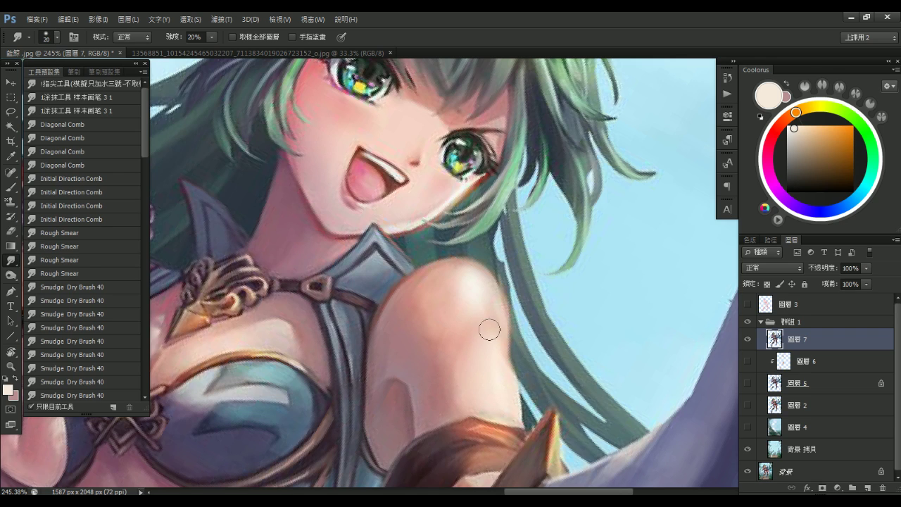
Repaint the shoulder and upper arm highlights with cream tones sampled from the skin, enlarging the brush to 20 pixels
key("b")
left_click(484, 289, "alt")
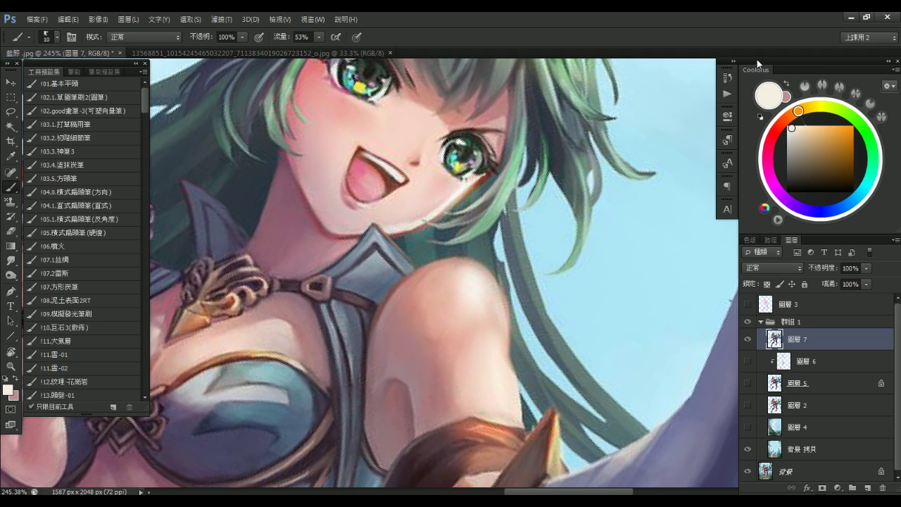
left_click_drag(568, 276, 519, 269)
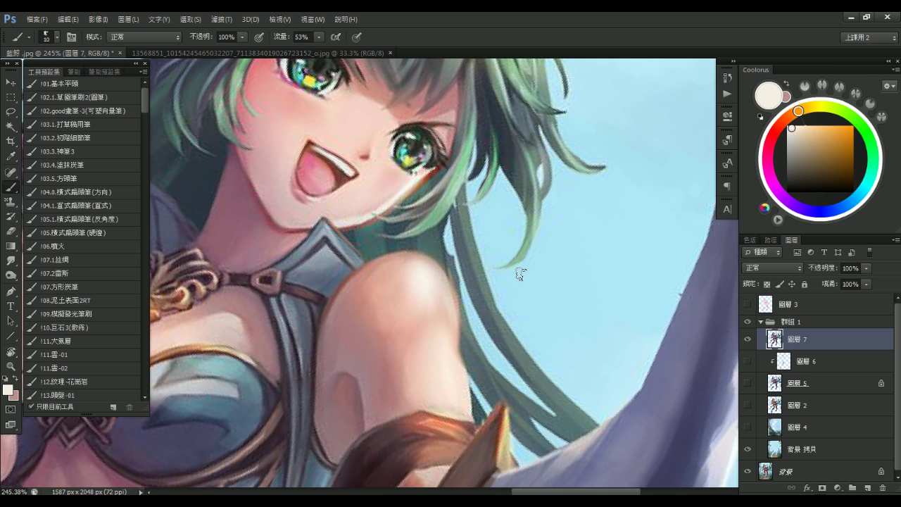
scroll(453, 295, "down", 1)
left_click(436, 266, "alt")
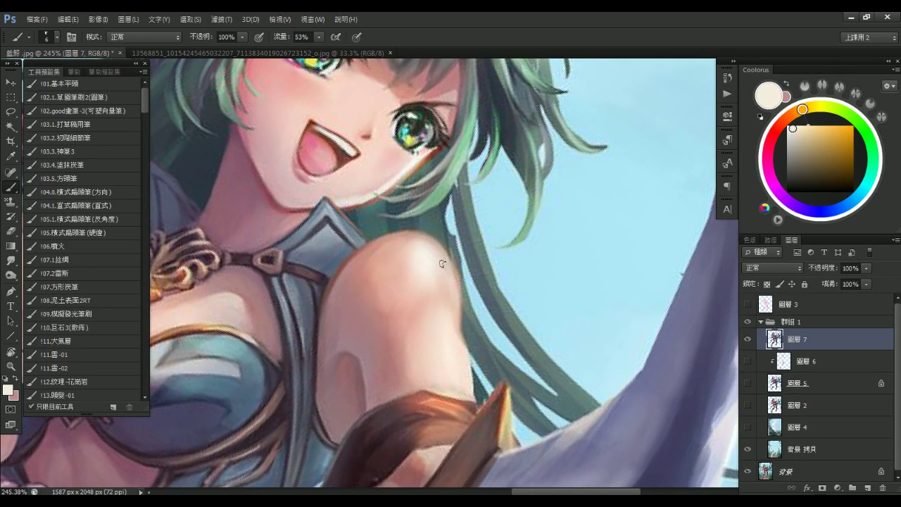
key("bracketright")
key("bracketright")
key("bracketright")
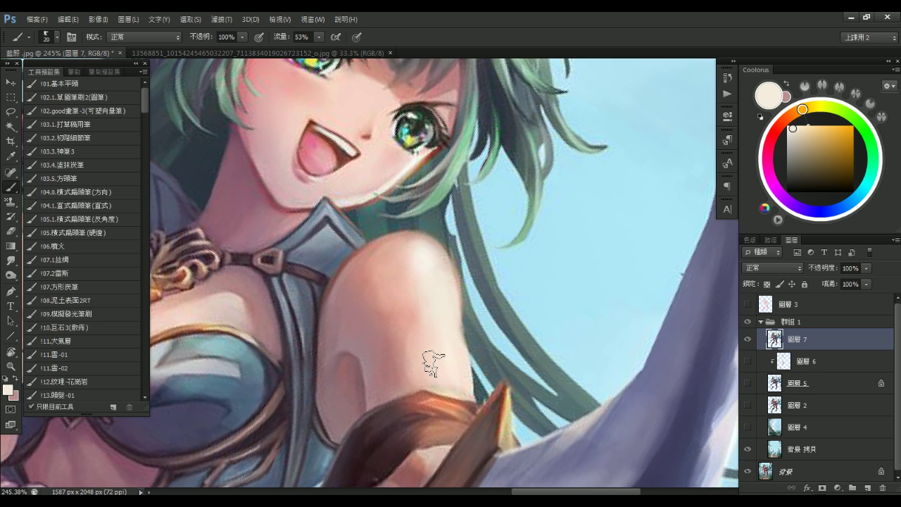
Draw temporary red annotation lines and arrows between the hair, sword blade and hilt, and clear them
mouse_move(606, 229)
left_mouse_down()
mouse_move(573, 243)
mouse_move(439, 257)
left_mouse_up()
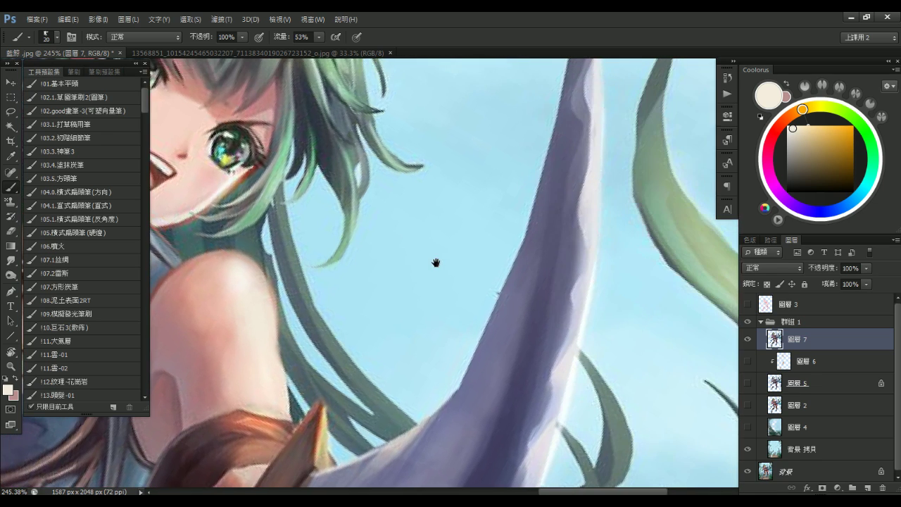
mouse_move(388, 241)
left_mouse_down()
mouse_move(476, 229)
mouse_move(444, 250)
left_mouse_up()
left_click_drag(476, 219, 477, 235)
mouse_move(420, 206)
left_mouse_down()
mouse_move(451, 278)
mouse_move(454, 262)
left_mouse_up()
left_click_drag(478, 224, 479, 237)
mouse_move(657, 221)
left_mouse_down()
mouse_move(556, 231)
mouse_move(636, 223)
left_mouse_up()
left_click_drag(528, 228, 652, 221)
left_click_drag(534, 231, 544, 235)
mouse_move(512, 179)
left_mouse_down()
mouse_move(523, 195)
mouse_move(517, 184)
left_mouse_up()
left_click_drag(516, 216, 529, 224)
left_click_drag(465, 151, 515, 218)
left_click_drag(431, 212, 515, 214)
left_click_drag(436, 236, 522, 224)
mouse_move(508, 242)
left_mouse_down()
mouse_move(517, 238)
mouse_move(473, 262)
left_mouse_up()
left_click_drag(429, 259, 313, 449)
left_click_drag(380, 394, 318, 429)
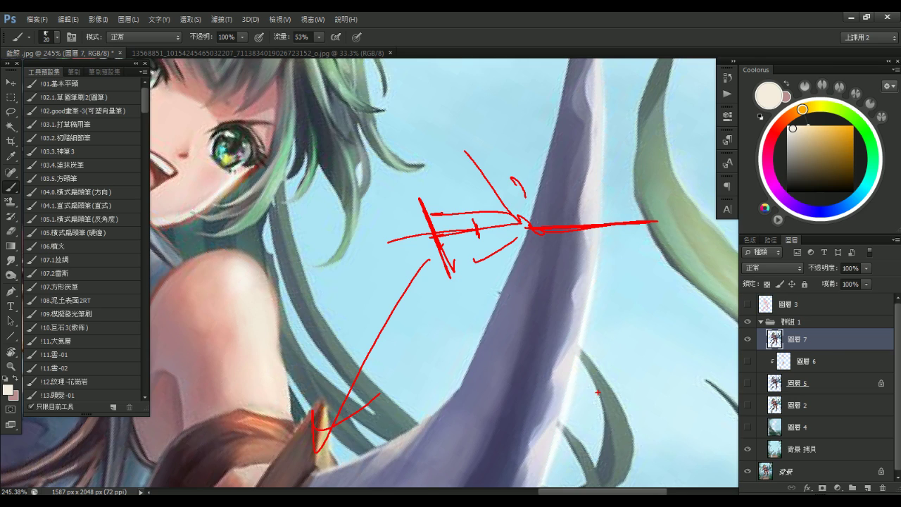
left_click_drag(645, 224, 458, 250)
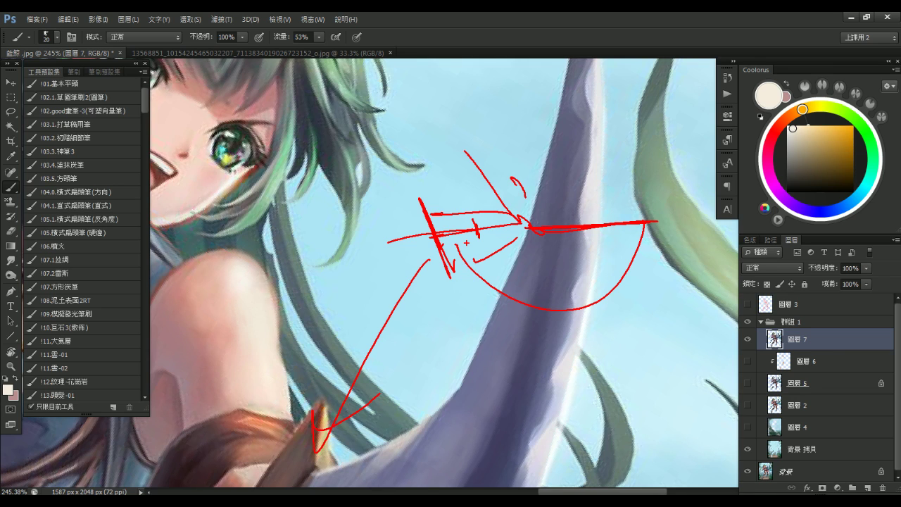
key("Escape")
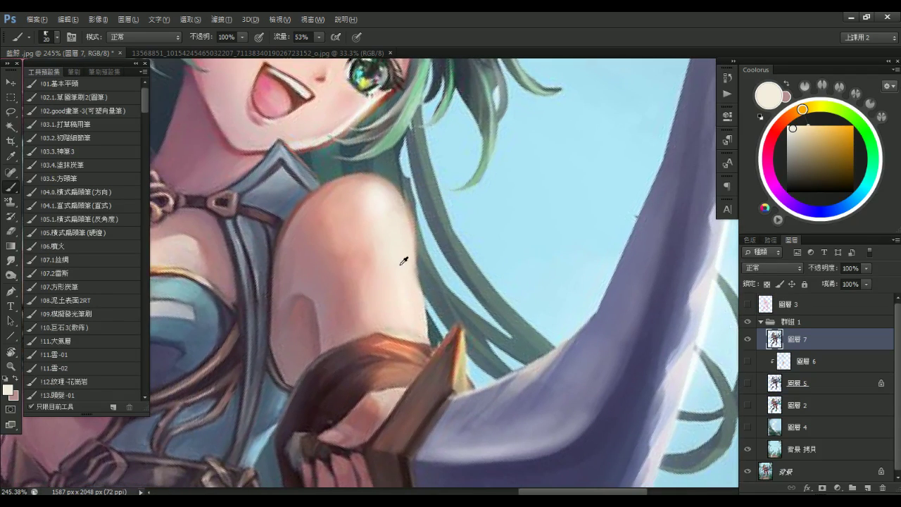
Blend the upper arm and shoulder highlights with cream and pale pink tones sampled from the skin, enlarging the brush to 30 pixels
left_click(399, 261, "alt")
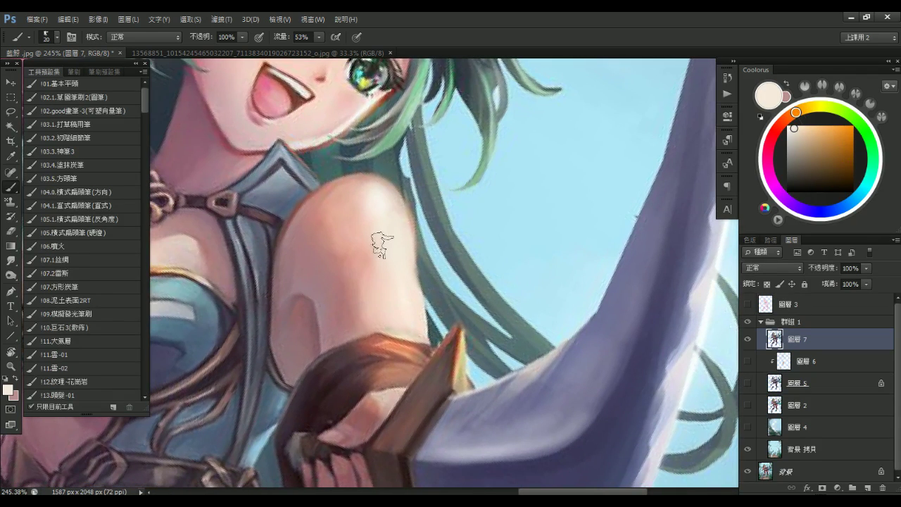
left_click(391, 275, "alt")
key("bracketright")
key("bracketleft")
left_click(355, 200, "alt")
key("bracketleft")
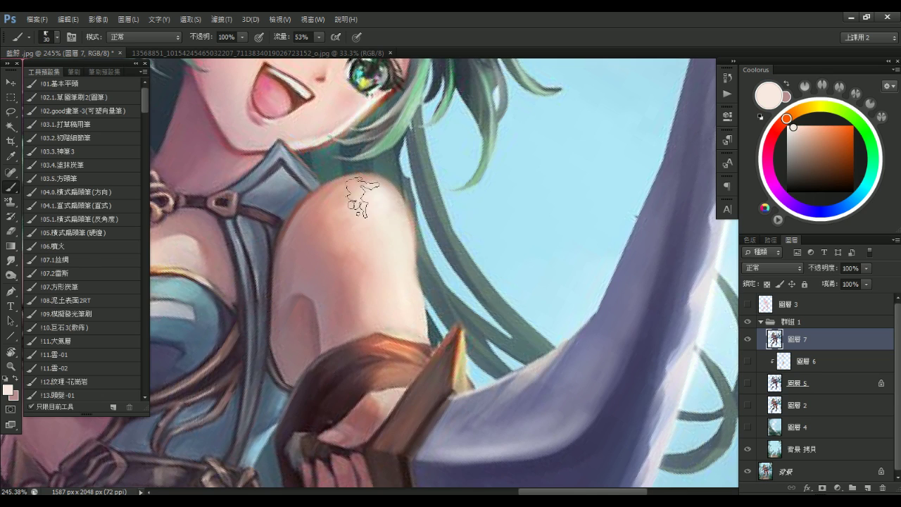
Clean up the hair edge above the shoulder with sampled dark teal, reducing the brush to 4 pixels
left_click(356, 164, "alt")
key("bracketleft")
key("bracketleft")
key("bracketleft")
key("bracketleft")
key("bracketleft")
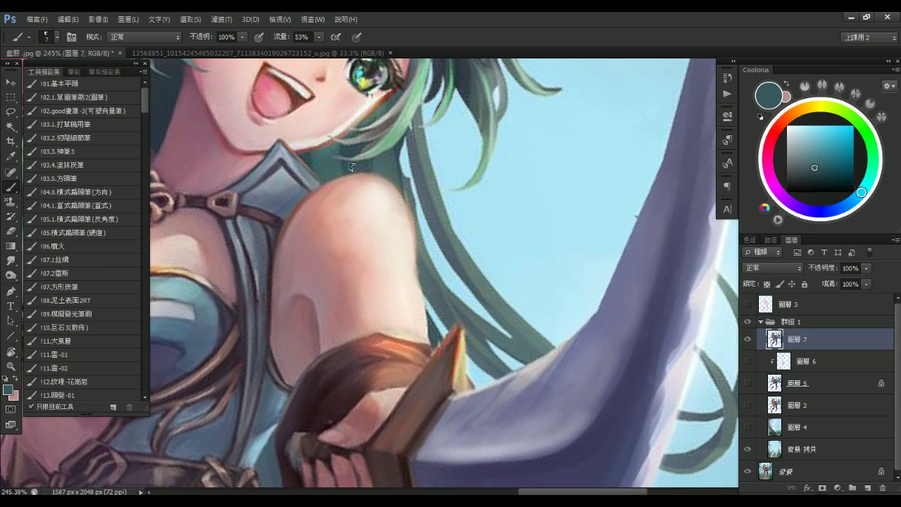
key("bracketleft")
left_click(342, 167, "alt")
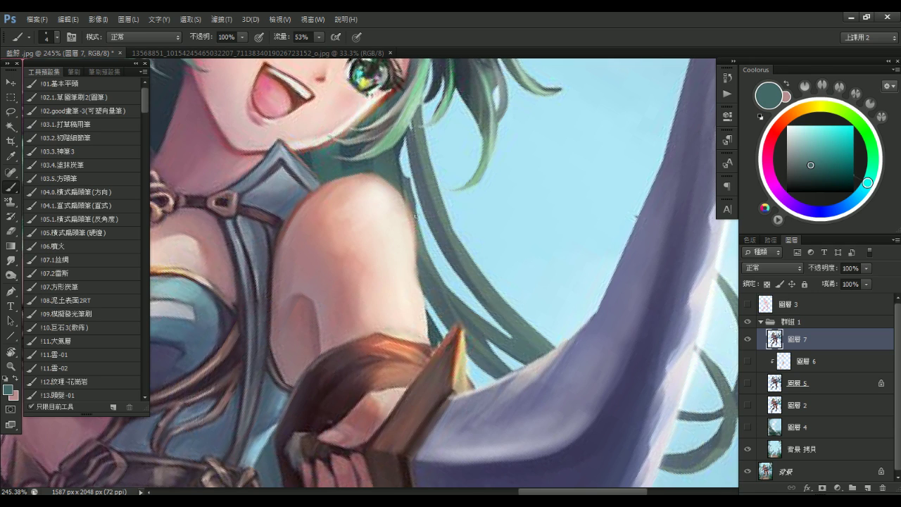
Refine the outer edge of the upper arm with sampled grey-green and cream tones at 4 pixels
left_click(414, 203, "alt")
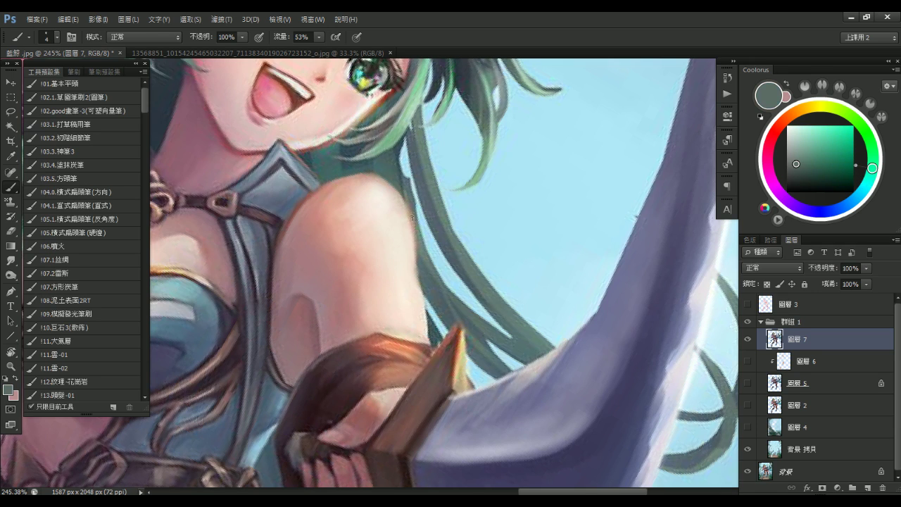
left_click(409, 246, "alt")
left_click_drag(412, 250, 426, 325)
left_click_drag(404, 236, 400, 259)
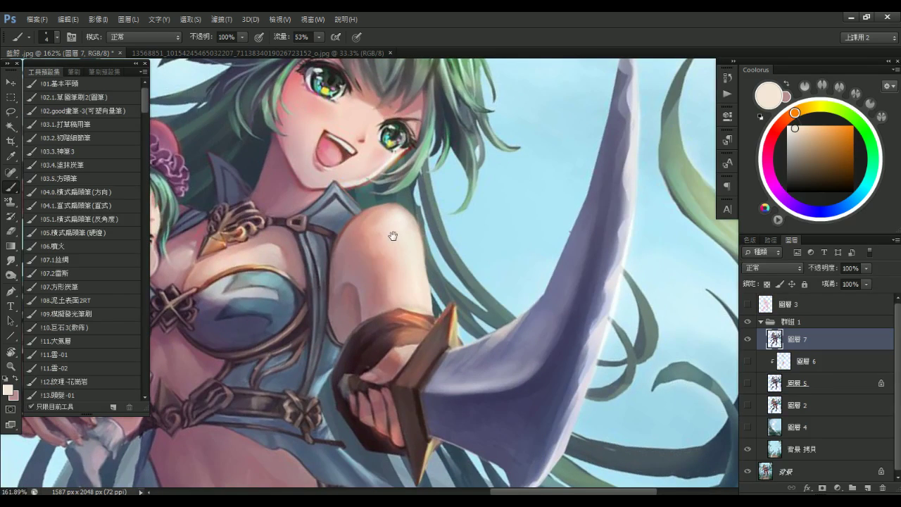
Mark the shoulder's rounded form and the upper arm with temporary red annotation lines, and clear them
key("ctrl+2")
mouse_move(418, 262)
left_mouse_down()
mouse_move(349, 231)
mouse_move(418, 259)
left_mouse_up()
key("e")
mouse_move(400, 203)
left_mouse_down()
mouse_move(401, 259)
mouse_move(426, 256)
left_mouse_up()
mouse_move(403, 207)
left_mouse_down()
mouse_move(366, 243)
mouse_move(403, 208)
left_mouse_up()
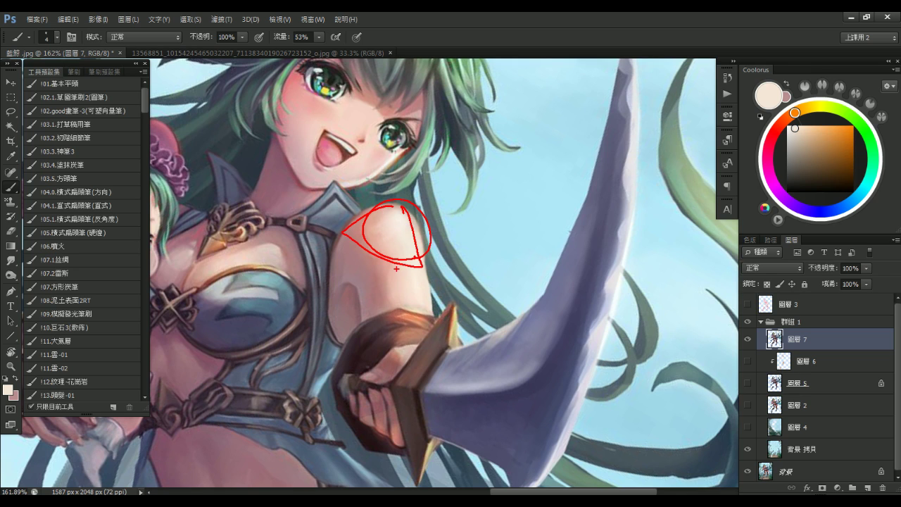
mouse_move(402, 267)
left_mouse_down()
mouse_move(430, 317)
mouse_move(399, 320)
left_mouse_up()
left_click_drag(373, 263, 436, 290)
key("Escape")
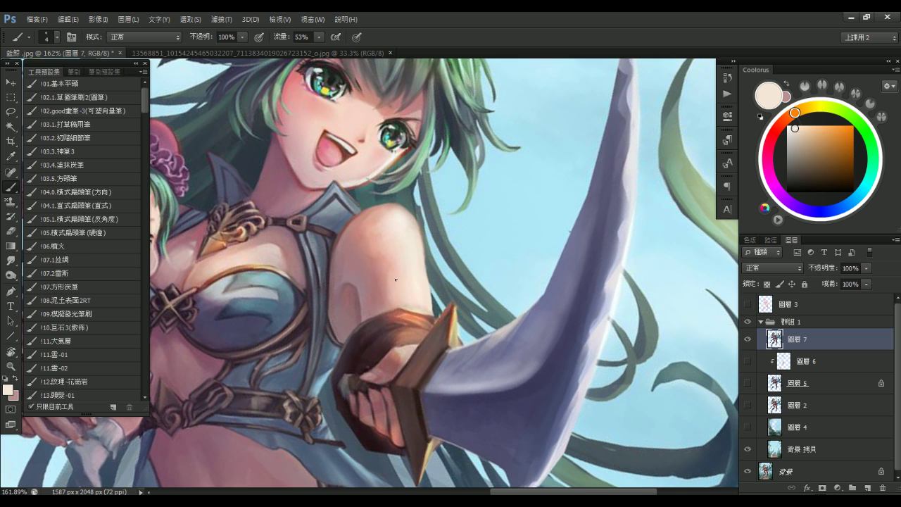
Outline the light and shadow planes of the shoulder and upper arm with temporary red annotation lines
key("r")
left_click_drag(549, 278, 548, 239)
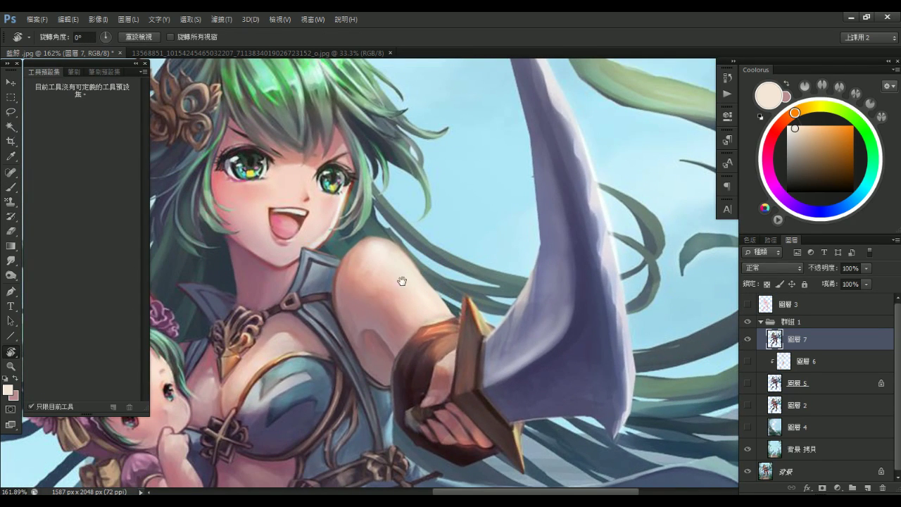
key("b")
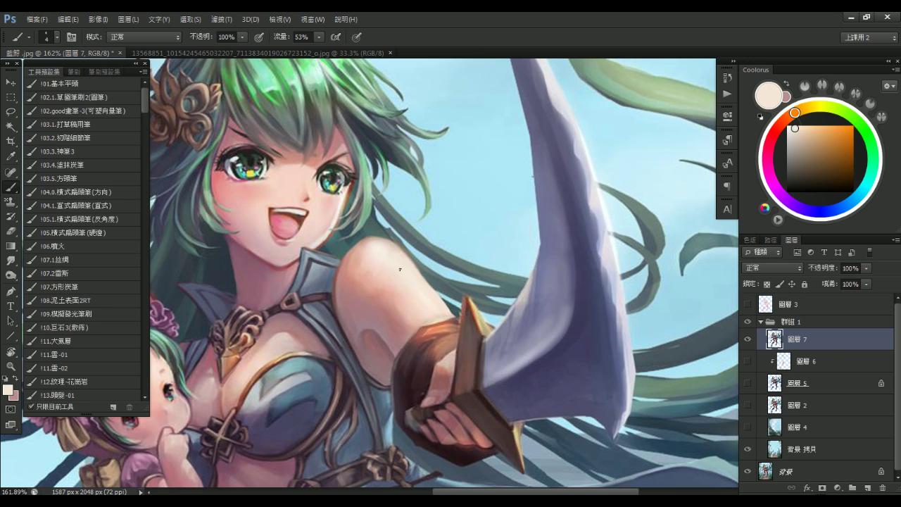
mouse_move(437, 305)
left_mouse_down()
mouse_move(351, 261)
mouse_move(422, 335)
mouse_move(332, 301)
mouse_move(409, 364)
left_mouse_up()
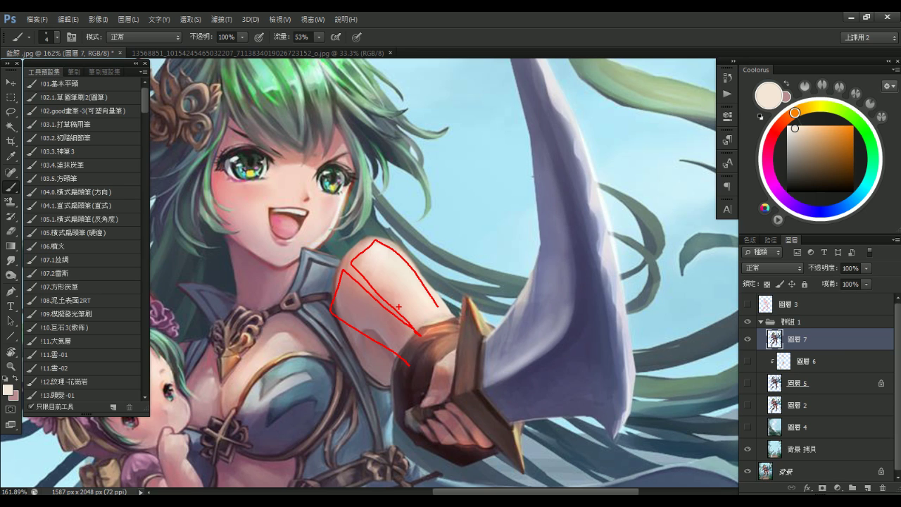
mouse_move(403, 241)
left_mouse_down()
mouse_move(356, 248)
mouse_move(380, 236)
left_mouse_up()
left_click_drag(366, 299, 351, 318)
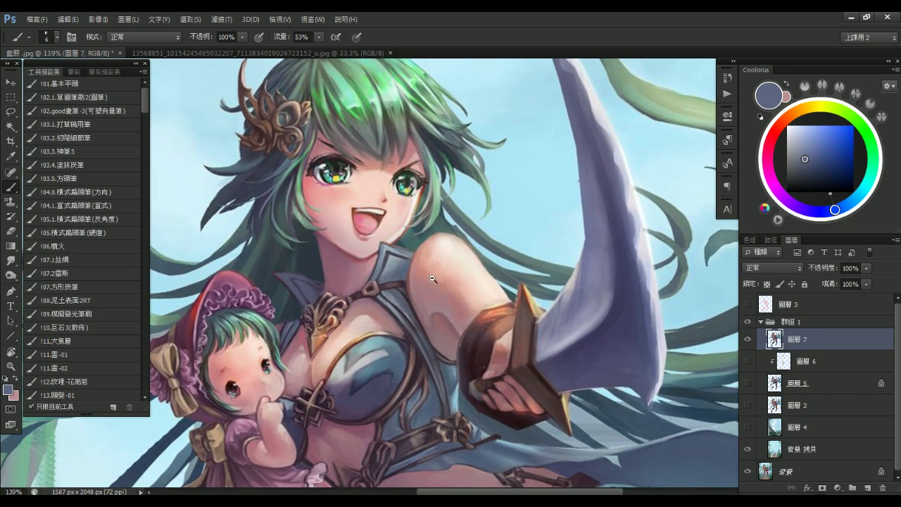
Hide and show 圖層 7 to compare the figure before and after the repaint
left_click(748, 339)
left_click(748, 339)
left_click_drag(539, 323, 557, 354)
Retouch the skin around the upper lip and nose with sampled peach tones, reducing the brush to 3 pixels
scroll(359, 240, "up", 5)
left_click(376, 225, "alt")
key("bracketright")
key("bracketright")
key("bracketleft")
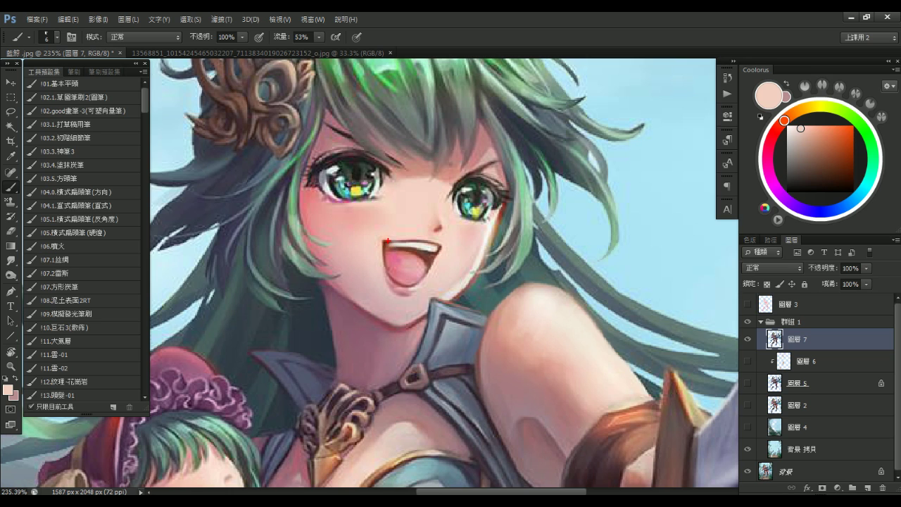
key("bracketleft")
left_click(387, 234, "alt")
left_click(432, 224, "alt")
key("bracketleft")
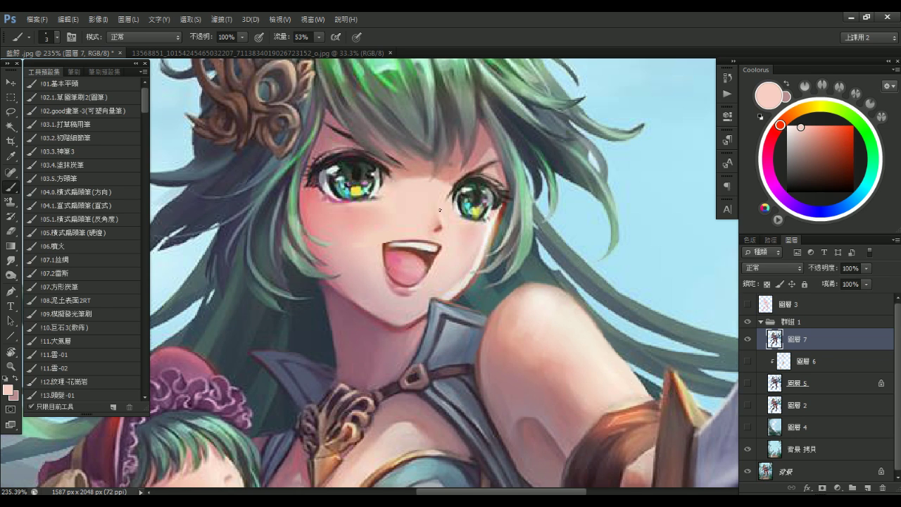
Smooth the cheek and the skin above the mouth with sampled peach tones, enlarging the brush to 17 pixels
left_click(371, 266, "alt")
right_click(369, 223, "alt")
left_click(398, 229, "alt")
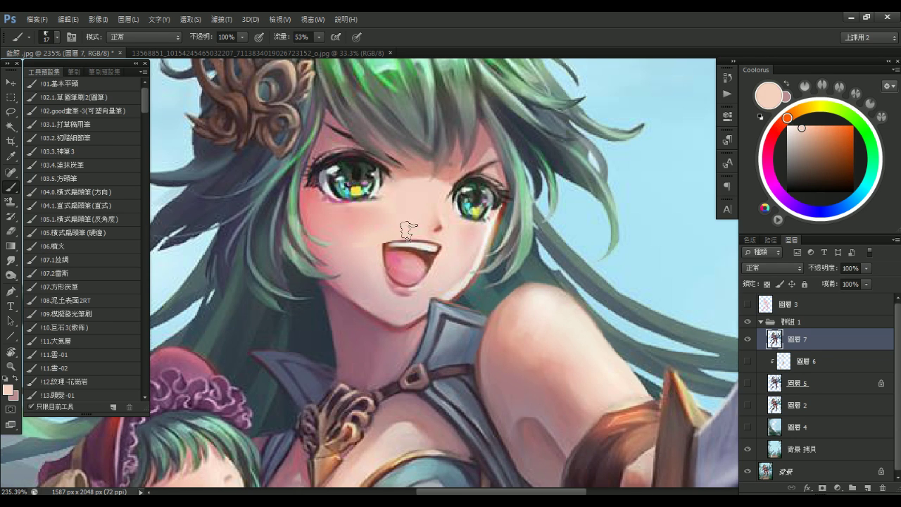
key("bracketleft")
key("bracketleft")
Refine the mouth outline and teeth with sampled dark reddish brown and pale pink, reducing the brush to 2 pixels
mouse_move(425, 241)
left_mouse_down()
mouse_move(362, 248)
mouse_move(428, 255)
left_mouse_up()
left_click(428, 257, "alt")
key("bracketleft")
key("bracketleft")
key("bracketleft")
key("bracketleft")
key("bracketleft")
key("bracketleft")
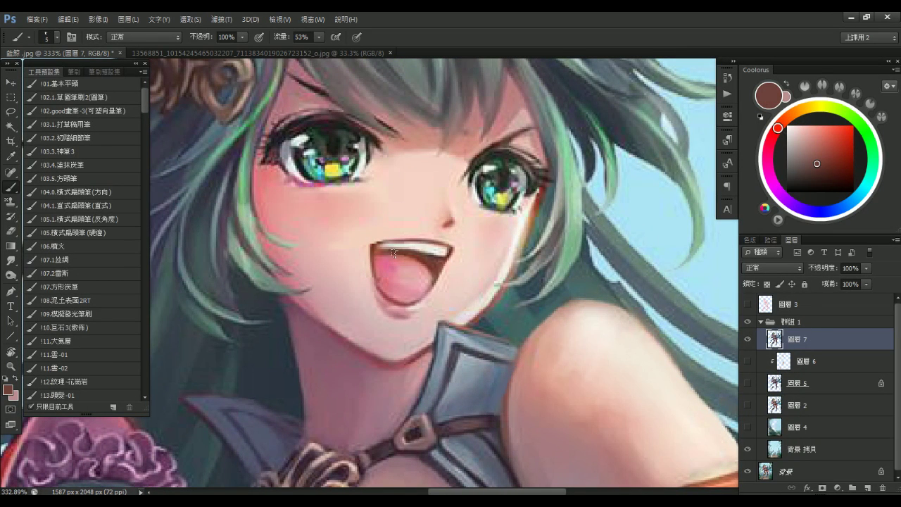
left_click(435, 253, "alt")
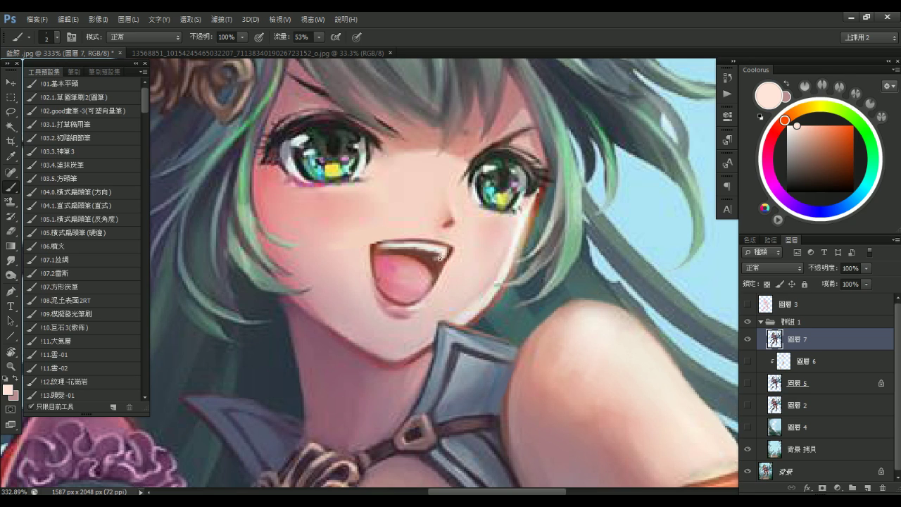
Repaint the skin above the mouth and the cheek with sampled peach and pink tones, using 4 to 8 pixel brushes
left_click(382, 234, "alt")
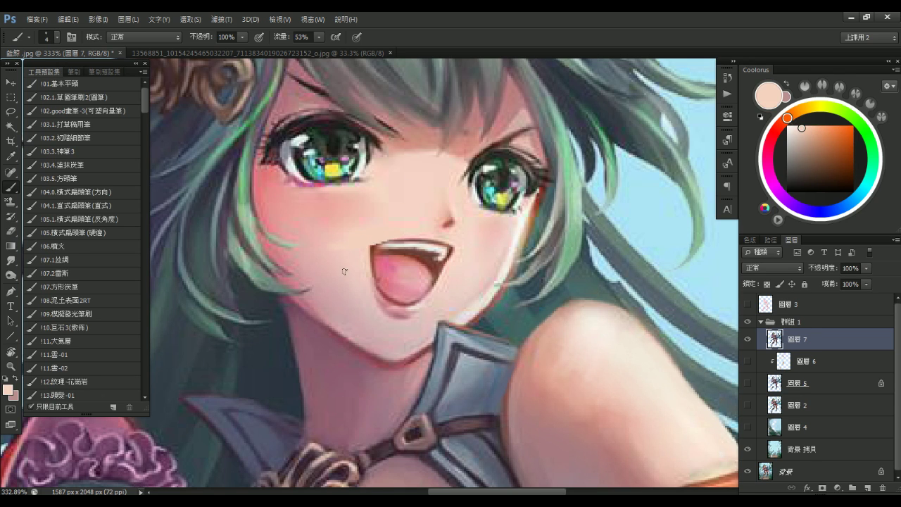
left_click_drag(393, 225, 417, 219)
left_click(342, 205, "alt")
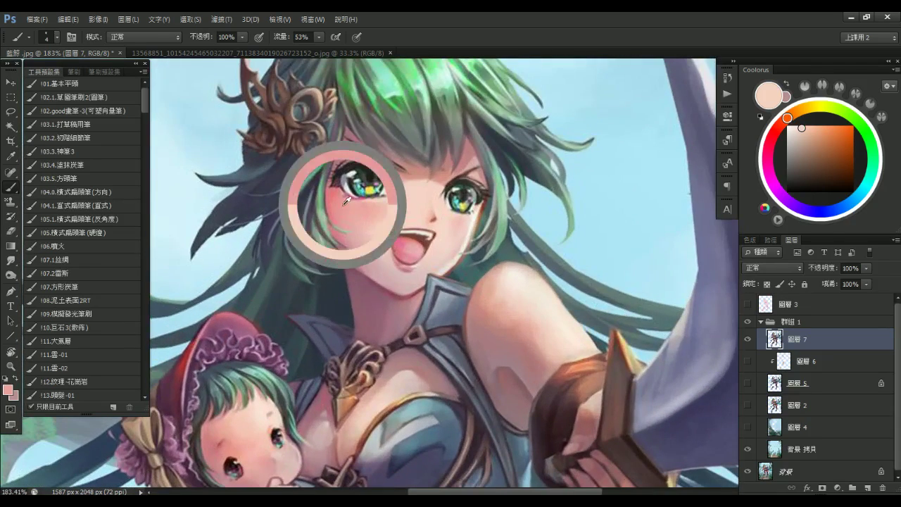
left_click(350, 211, "alt")
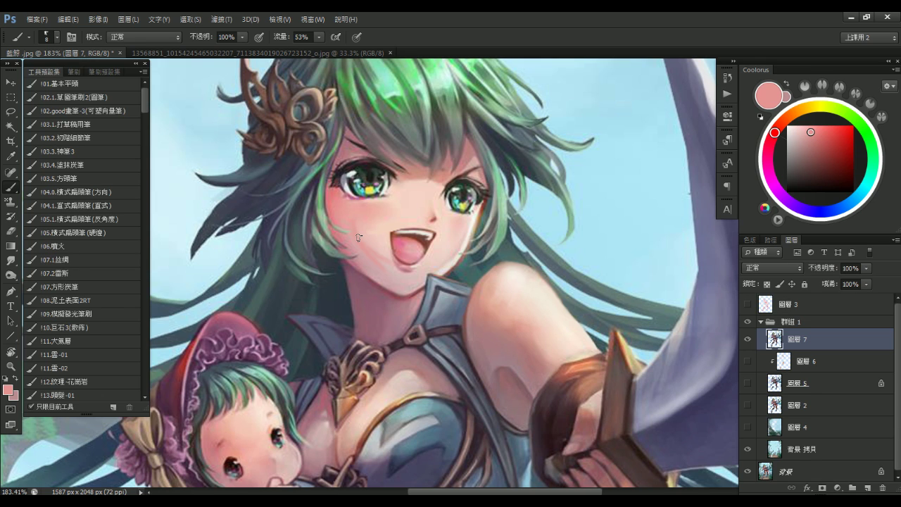
left_click_drag(399, 237, 411, 236)
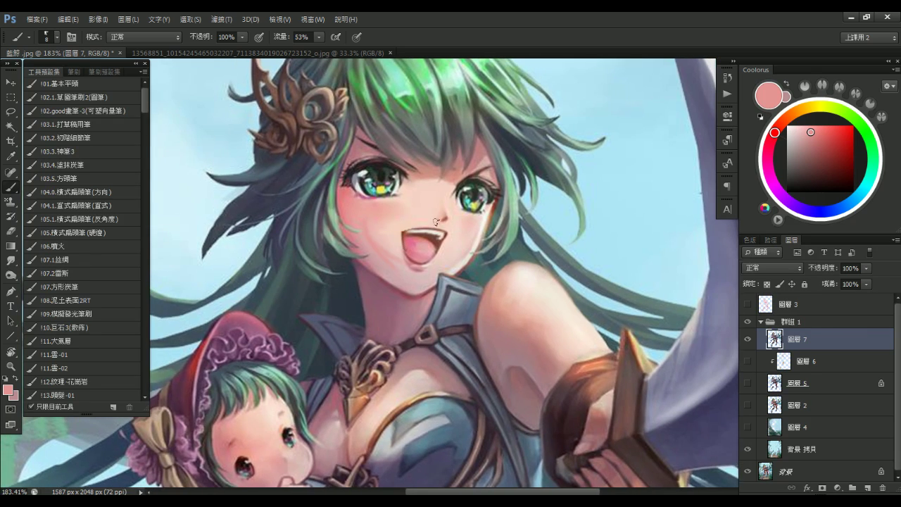
Rotate the canvas view to 48° and brush soft pink down the cheek with the !03.2.初階細節筆 preset
key("r")
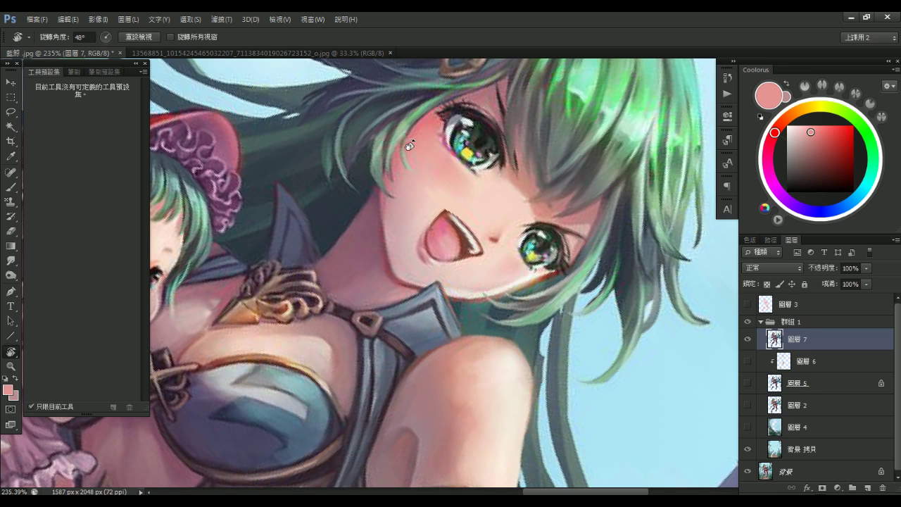
scroll(404, 143, "up", 3)
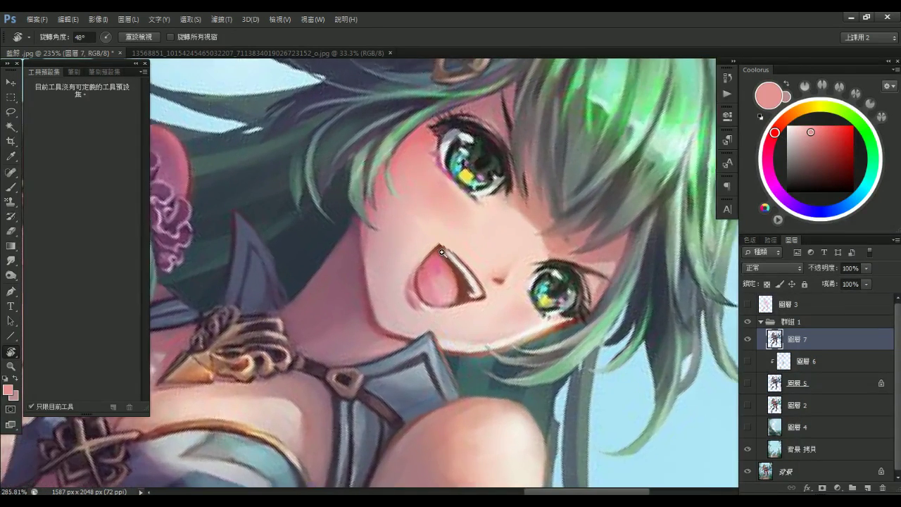
key("b")
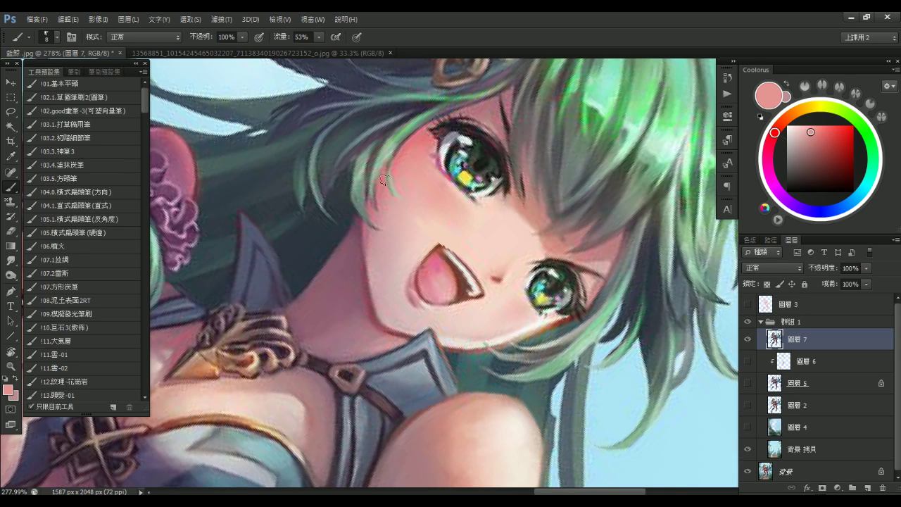
left_click_drag(427, 202, 402, 209)
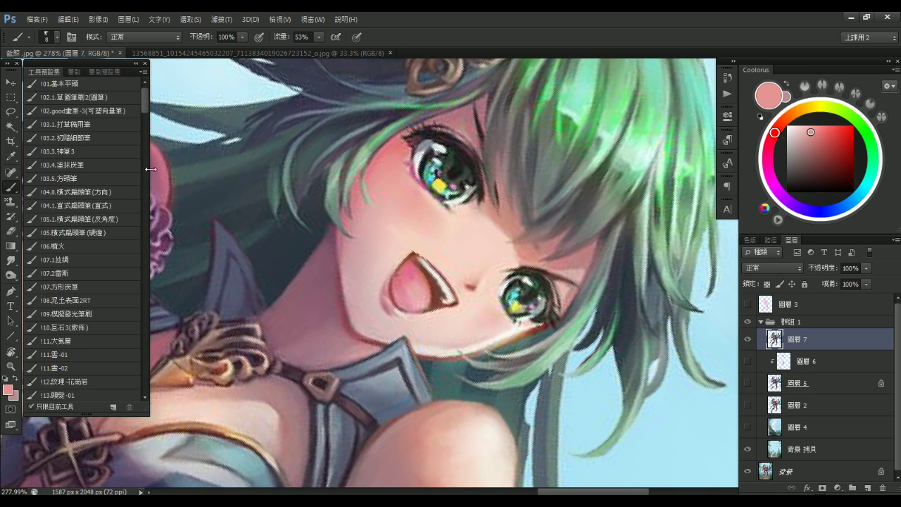
left_click(100, 140)
left_click_drag(392, 199, 380, 276)
left_click_drag(397, 183, 375, 268)
left_click(371, 215, "alt")
left_click_drag(388, 216, 377, 268)
left_click_drag(394, 238, 371, 302)
Enlarge the brush to 70 pixels and blend the pink from the cheek toward the jaw
key("bracketright")
key("bracketright")
key("bracketright")
left_click_drag(394, 225, 366, 288)
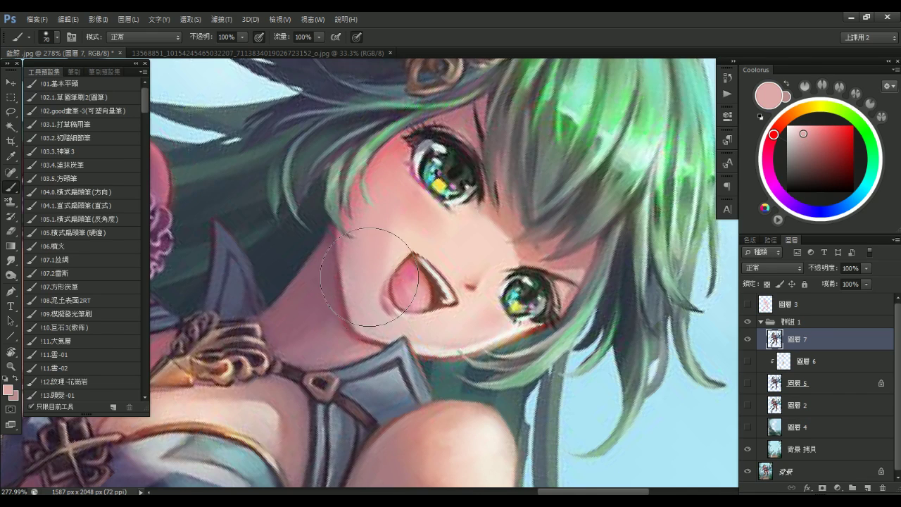
Blend the area between the eye and mouth with tones sampled from the cheek, using a smaller brush
left_click(382, 261, "alt")
left_click(375, 242, "alt")
key("bracketleft")
key("bracketleft")
key("bracketleft")
left_click_drag(403, 194, 382, 258)
Lighten the cheek beside the mouth with a sampled pale peach at 50 pixels
left_click(393, 244, "alt")
key("bracketright")
key("bracketright")
key("bracketright")
key("bracketleft")
key("bracketleft")
left_click_drag(404, 225, 383, 275)
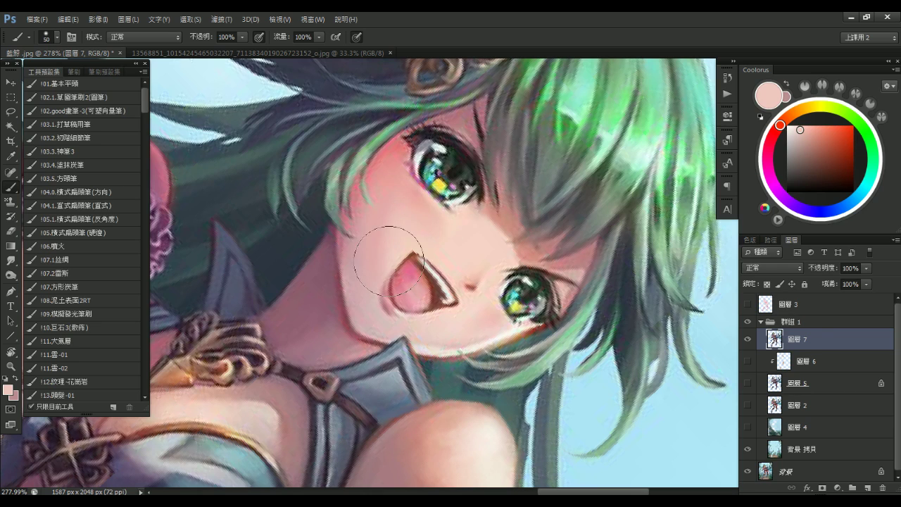
Deepen the blush along the cheek's hair edge with sampled coral pink, reducing the brush to 40 pixels
left_click(368, 249, "alt")
key("bracketleft")
left_click(365, 192, "alt")
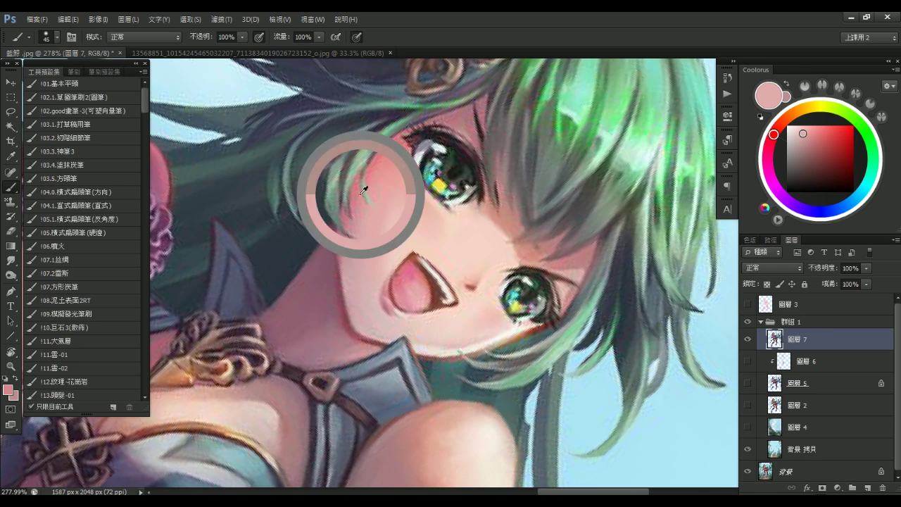
left_click_drag(365, 192, 382, 145)
key("bracketright")
key("bracketleft")
key("bracketleft")
key("bracketleft")
left_click_drag(388, 161, 378, 170)
key("bracketleft")
Turn the canvas view back upright and retouch the skin under the lower lip in coral pink with a 9 pixel brush
key("r")
mouse_move(598, 299)
left_mouse_down()
mouse_move(587, 199)
mouse_move(578, 204)
mouse_move(615, 221)
mouse_move(598, 215)
left_mouse_up()
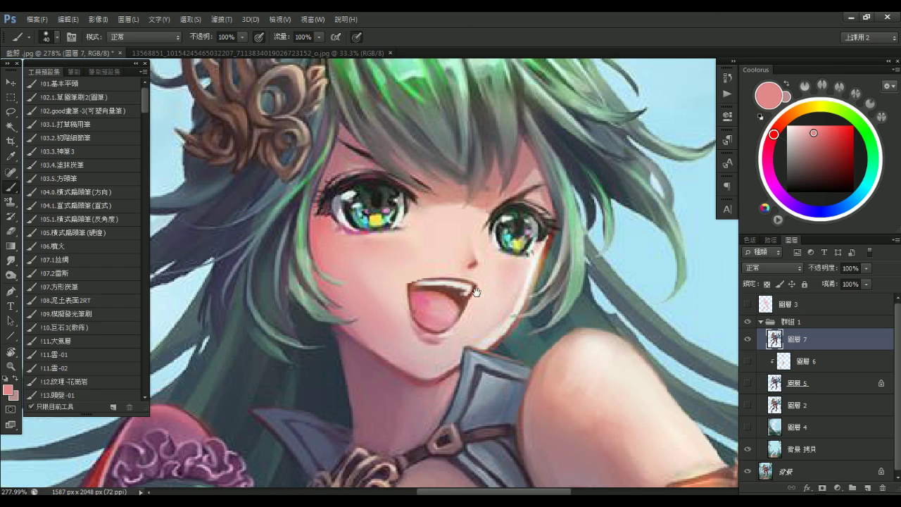
left_click_drag(478, 283, 445, 262)
key("[")
key("[")
key("[")
key("[")
key("[")
key("[")
key("[")
key("[")
key("[")
key("[")
key("[")
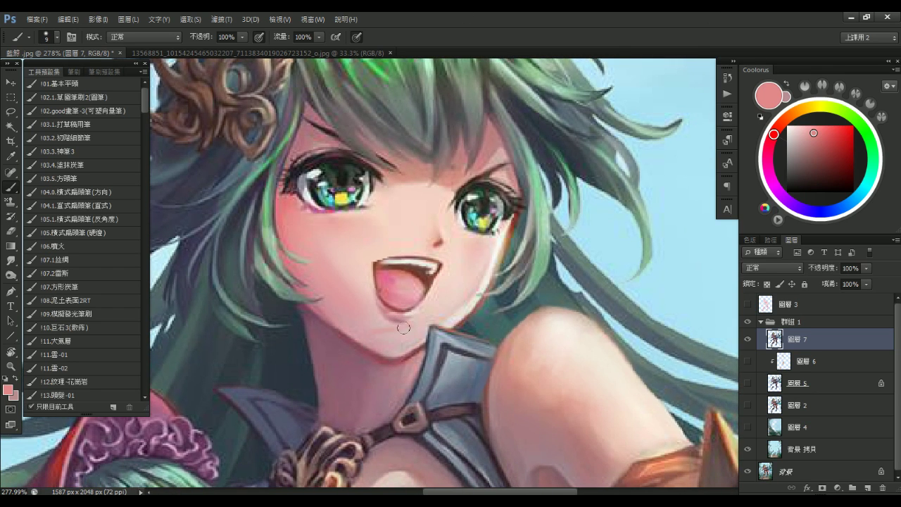
Soften the cheek and jaw beside the mouth with sampled pink, varying the brush size between strokes
right_click(358, 296, "alt")
key("]")
key("]")
key("]")
key("bracketright")
key("bracketright")
key("bracketleft")
key("bracketleft")
key("bracketleft")
key("bracketleft")
key("bracketleft")
key("bracketleft")
key("bracketleft")
key("bracketleft")
key("bracketright")
key("bracketright")
key("bracketright")
key("bracketright")
left_click(375, 309, "alt")
key("bracketright")
key("bracketright")
key("bracketright")
Blend the chin and jawline with sampled pink and greyish pink tones, reducing the brush from 30 to 10 pixels
left_click(389, 331, "alt")
key("bracketleft")
key("bracketleft")
left_click(411, 336, "alt")
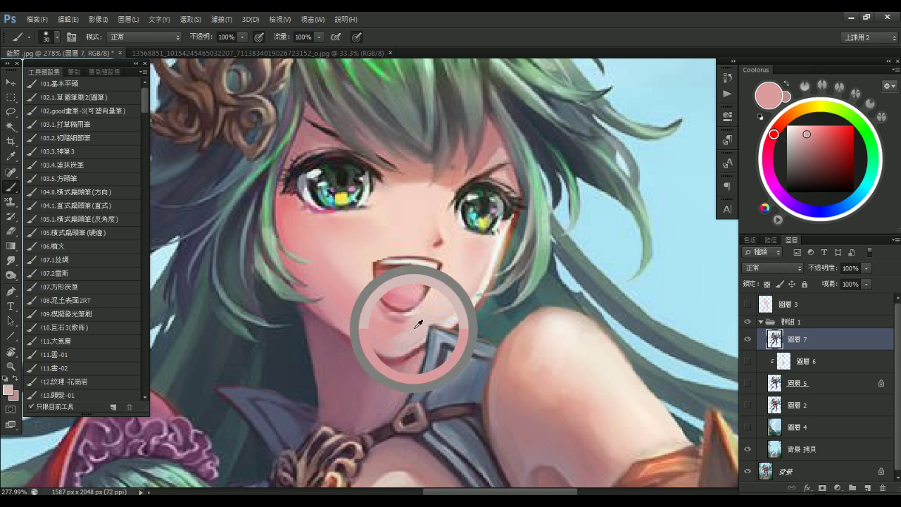
key("bracketleft")
key("bracketleft")
key("bracketleft")
key("bracketleft")
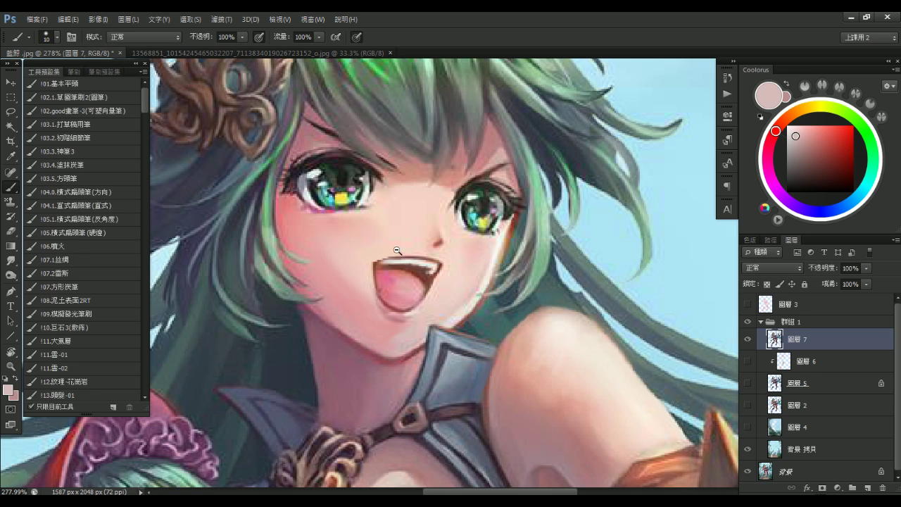
Blend the cheek and chin shading with the Smudge tool at 20% strength, adjusting its size around 25 pixels
scroll(398, 250, "down", 1)
key("r")
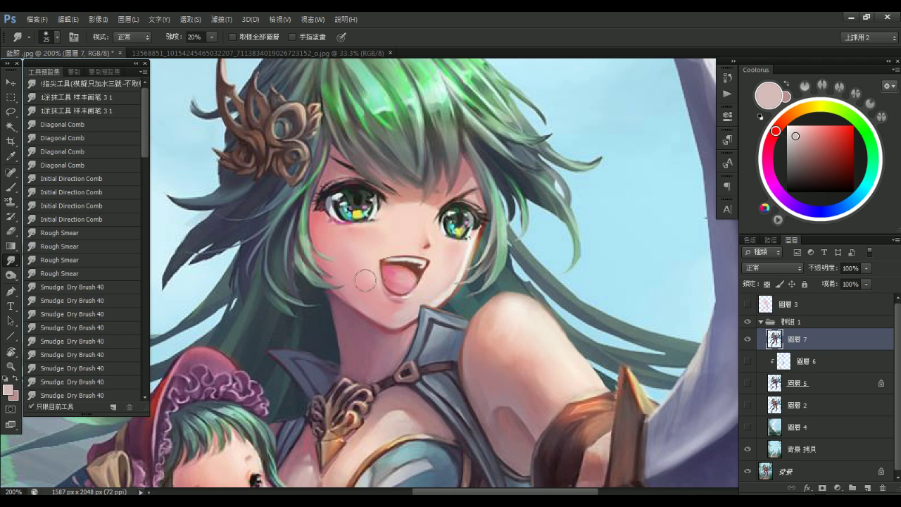
key("bracketright")
key("bracketleft")
key("bracketleft")
key("bracketleft")
Retouch the skin under the lower lip with the Brush in sampled coral pink, reducing the brush from 30 pixels
key("b")
left_click(398, 312, "alt")
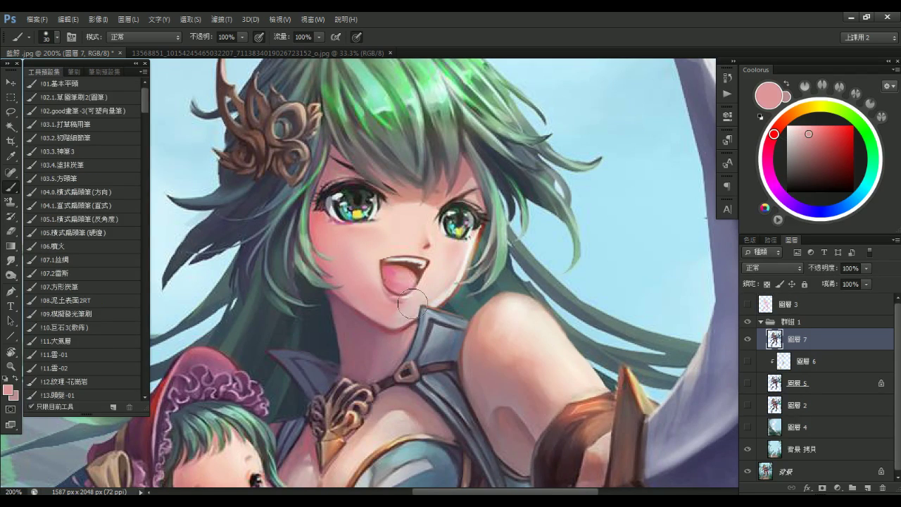
key("bracketleft")
key("bracketleft")
key("bracketleft")
key("bracketleft")
key("bracketleft")
key("bracketleft")
key("bracketleft")
key("bracketleft")
key("bracketright")
Soften the chin with sampled light pink, enlarging the brush to 15 pixels
left_click(401, 314, "alt")
key("bracketright")
key("bracketright")
key("bracketright")
key("bracketright")
key("bracketright")
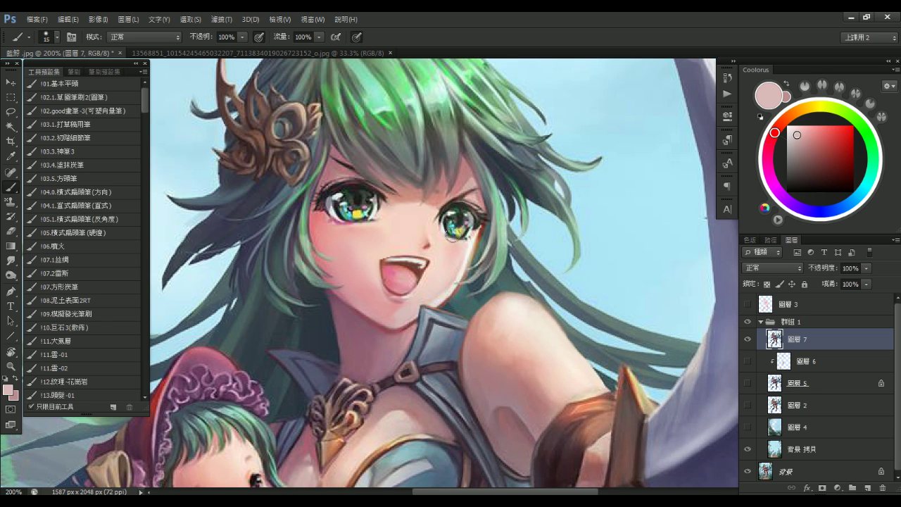
left_click_drag(528, 307, 501, 278)
left_click(502, 278, "alt")
left_click_drag(457, 303, 449, 304)
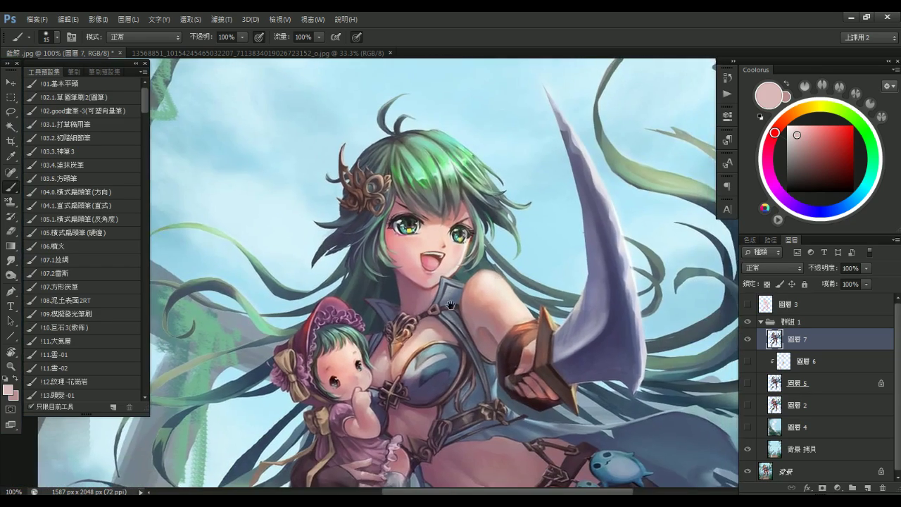
Refine the shadow edge beneath the chin in sampled mauve, using a fine brush down to 4 pixels
scroll(448, 304, "up", 3, "alt")
left_click(425, 309, "alt")
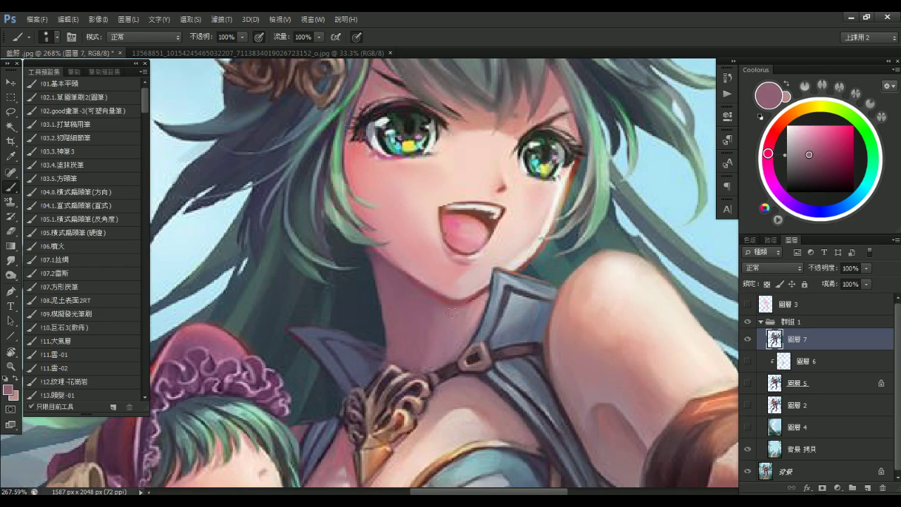
key("bracketright")
key("bracketright")
key("bracketleft")
key("bracketright")
key("bracketleft")
key("bracketleft")
left_click_drag(512, 340, 496, 323)
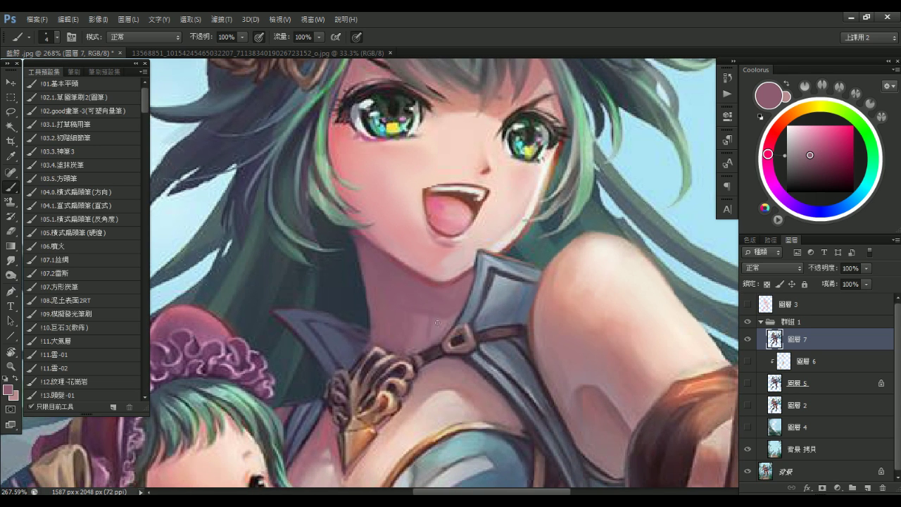
mouse_move(433, 332)
left_mouse_down()
mouse_move(443, 318)
mouse_move(435, 335)
mouse_move(444, 330)
left_mouse_up()
Shade the neck and upper chest with sampled skin tones, undoing one stroke along the way
key("bracketright")
key("bracketright")
key("bracketright")
key("bracketright")
key("bracketright")
key("bracketright")
scroll(412, 347, "down", 4)
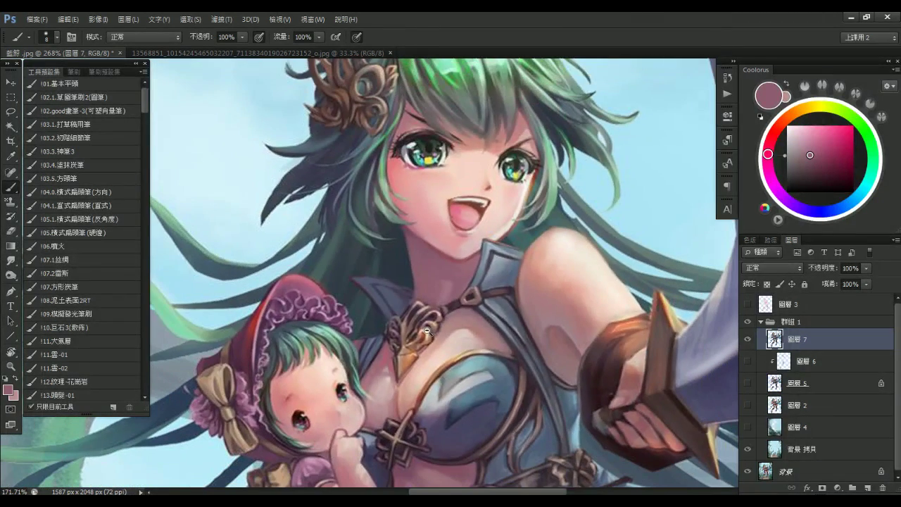
scroll(458, 298, "up", 2)
left_click_drag(425, 358, 477, 363)
key("ctrl+z")
left_click(431, 371, "alt")
mouse_move(426, 372)
left_mouse_down()
mouse_move(479, 371)
mouse_move(466, 344)
mouse_move(449, 353)
mouse_move(482, 337)
mouse_move(467, 356)
left_mouse_up()
Blend the upper chest beside the collar strap with a larger brush and a freshly sampled tone
key("bracketright")
key("bracketright")
key("bracketright")
key("bracketright")
key("bracketright")
key("bracketright")
key("bracketright")
key("bracketright")
left_click(479, 346, "alt")
key("bracketleft")
key("bracketleft")
left_click_drag(512, 355, 476, 355)
Repaint the raised collar beside the neck with sampled blue-grey tones, using a 15 pixel brush
left_click(478, 309, "alt")
scroll(481, 303, "up", 2)
key("bracketleft")
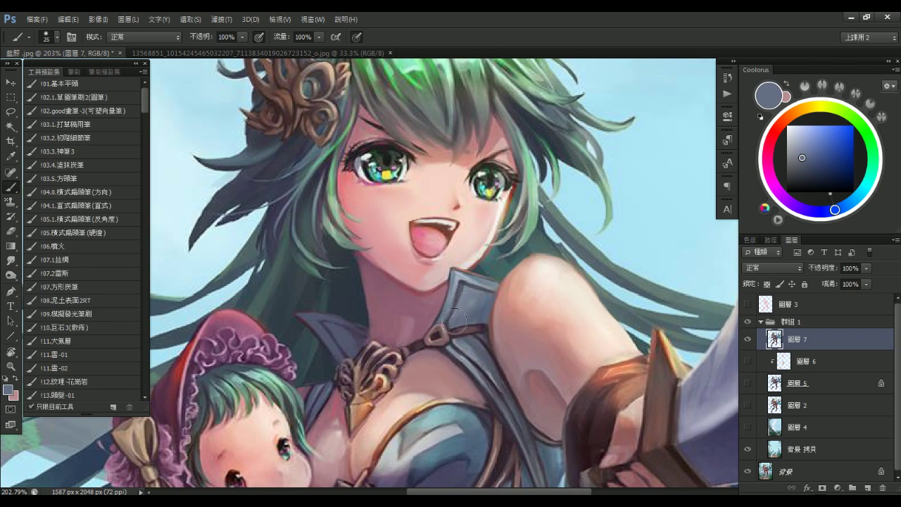
key("bracketleft")
left_click(475, 345, "alt")
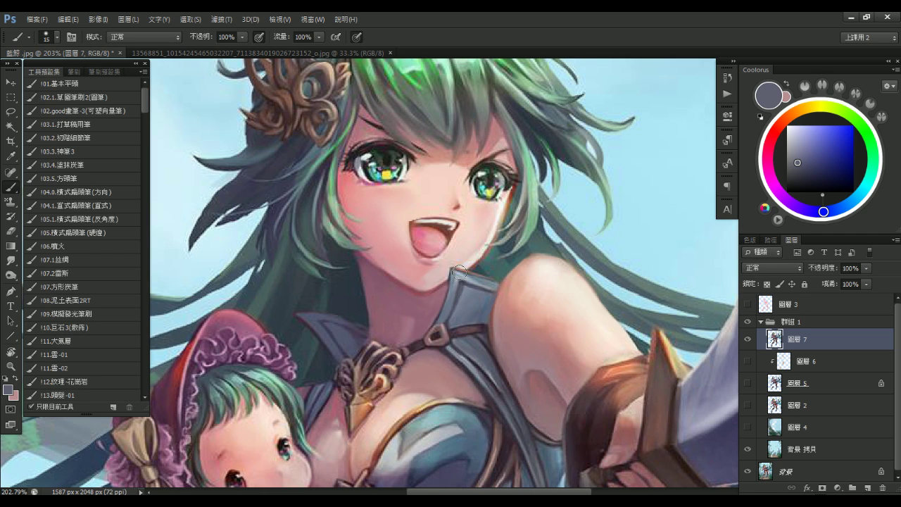
left_click_drag(501, 341, 475, 304)
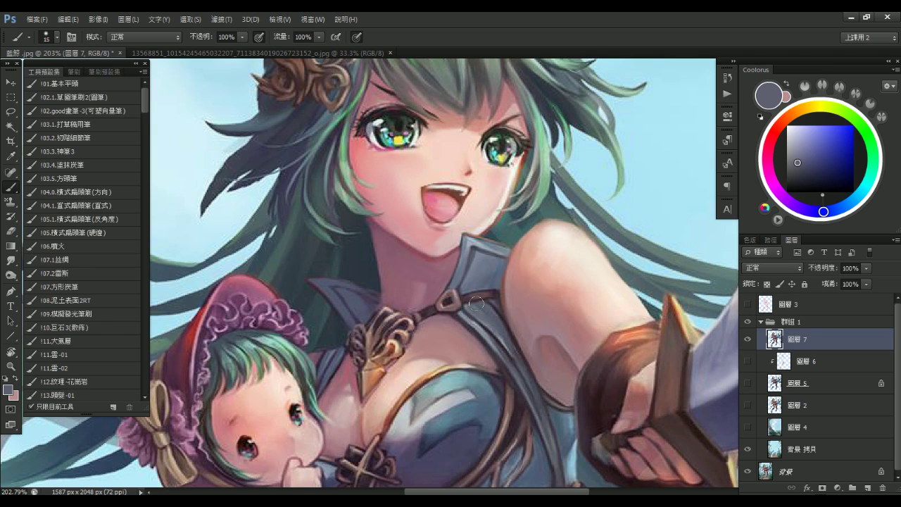
Retouch the shadow along the blue bodice's outer edge in sampled dark purples, varying the brush between 9 and 25 pixels
left_click_drag(475, 304, 432, 283)
left_click(451, 355, "alt")
key("bracketleft")
key("bracketleft")
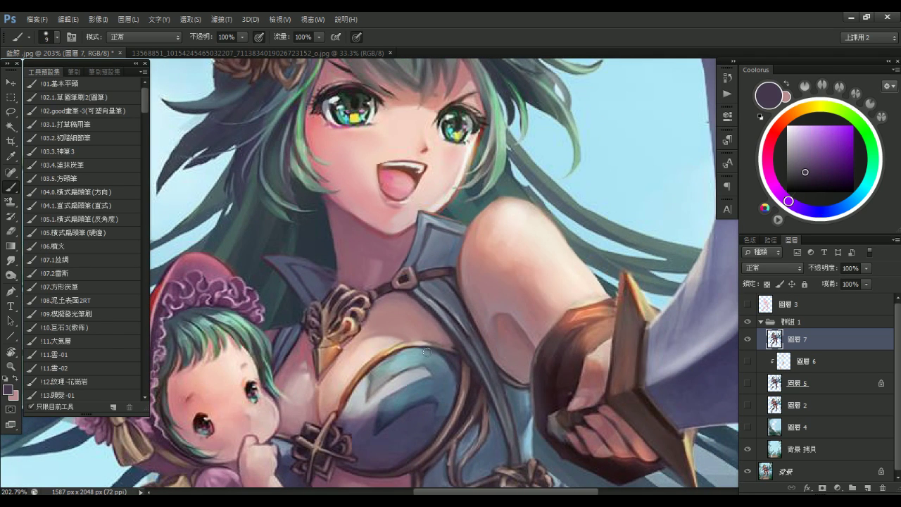
left_click(454, 365, "alt")
key("bracketright")
key("bracketright")
key("bracketright")
key("bracketright")
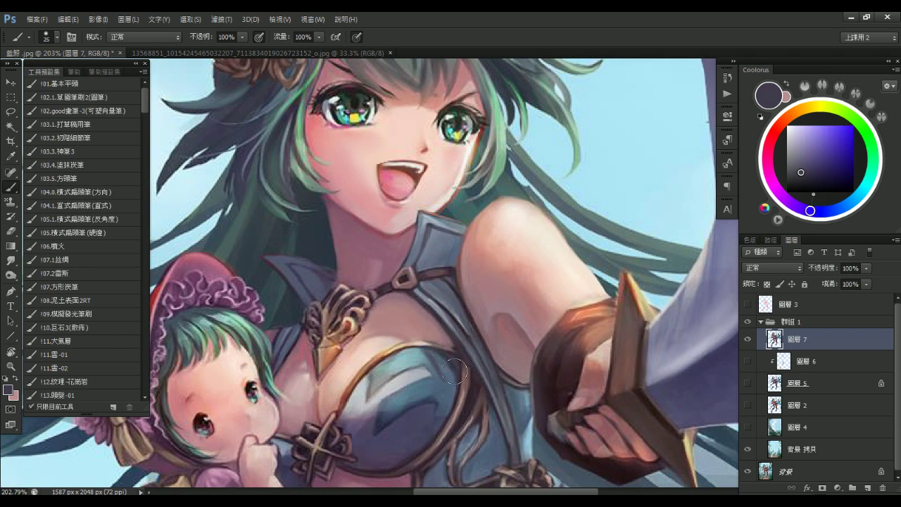
Deepen the shaded side of the blue bodice with a resampled dark purple, alternating small and large brush sizes
left_click(450, 359, "alt")
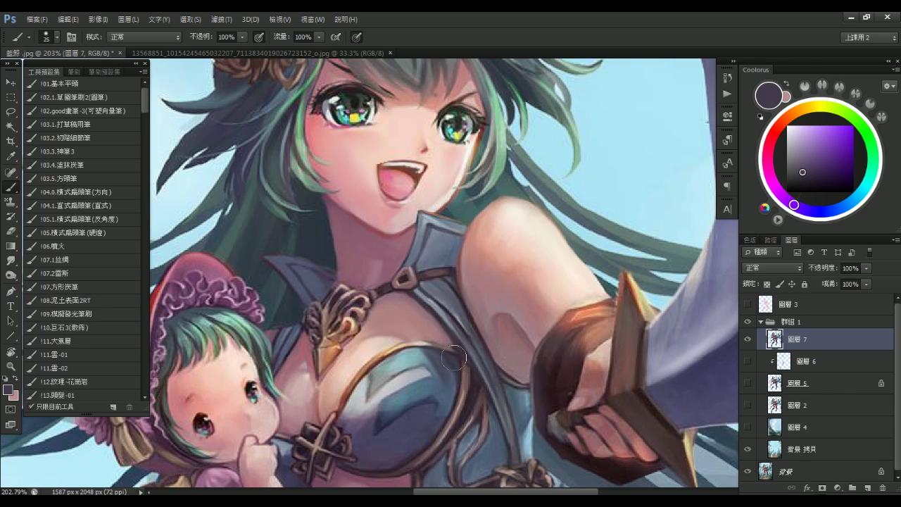
key("bracketleft")
key("bracketleft")
key("bracketleft")
key("bracketleft")
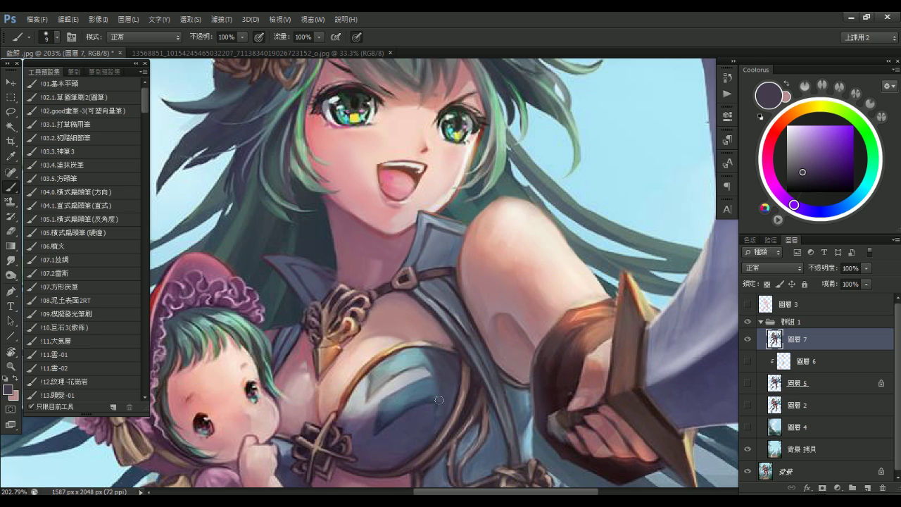
key("bracketright")
key("bracketright")
key("bracketright")
key("bracketright")
left_click_drag(410, 383, 463, 371)
Retouch the chest skin above the bodice with sampled skin tones, undoing one stroke and varying the brush size
left_click(427, 315, "alt")
key("bracketleft")
left_click(424, 324, "alt")
key("bracketleft")
left_click_drag(426, 328, 395, 354)
key("ctrl+z")
key("bracketleft")
left_click(425, 328, "alt")
key("bracketright")
key("bracketright")
key("bracketright")
key("bracketright")
key("bracketright")
key("bracketright")
key("bracketright")
key("bracketleft")
Refine small details of the chest skin in sampled dusty pink with a reduced brush
left_click(427, 332, "alt")
key("bracketleft")
key("bracketleft")
key("bracketleft")
key("bracketleft")
key("bracketleft")
key("bracketleft")
key("bracketleft")
left_click(411, 334, "alt")
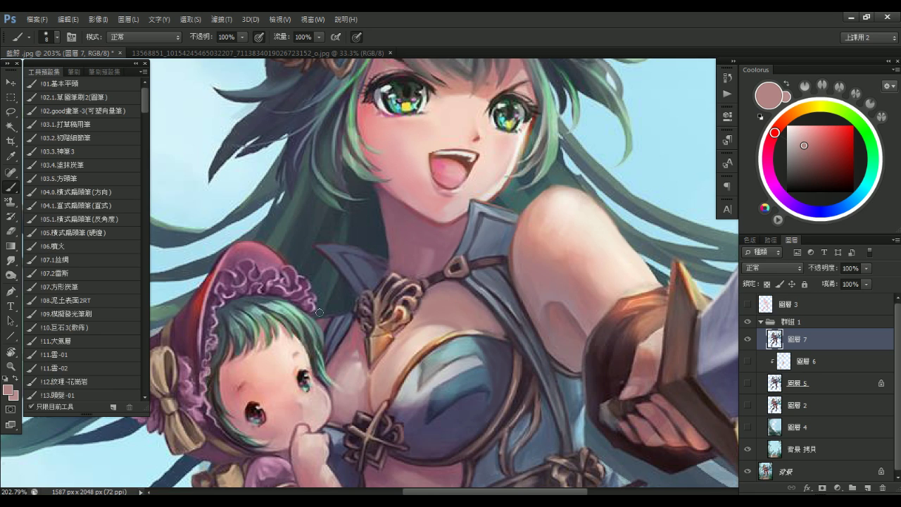
mouse_move(404, 333)
left_mouse_down()
mouse_move(411, 292)
mouse_move(431, 278)
left_mouse_up()
Smooth the chest skin between the doll and the pendant with sampled rosy tones, enlarging the brush to 40 pixels
left_click(385, 300, "alt")
key("bracketright")
key("bracketright")
key("bracketright")
key("bracketright")
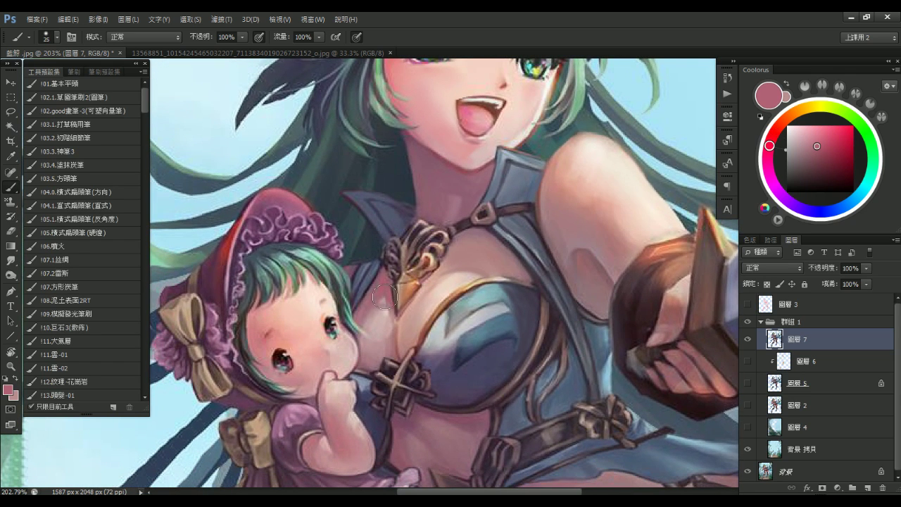
left_click(381, 301, "alt")
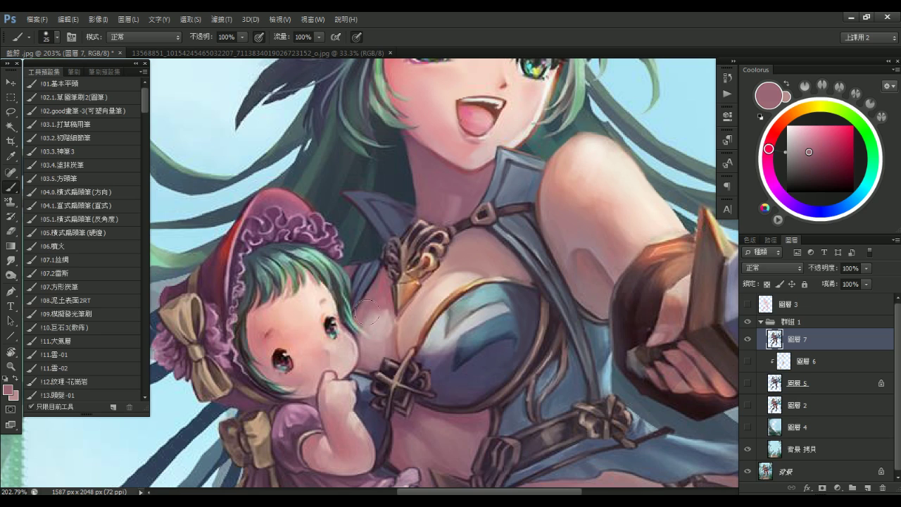
key("bracketright")
left_click(381, 321, "alt")
key("bracketright")
mouse_move(374, 318)
left_mouse_down()
mouse_move(375, 295)
mouse_move(387, 345)
mouse_move(375, 288)
left_mouse_up()
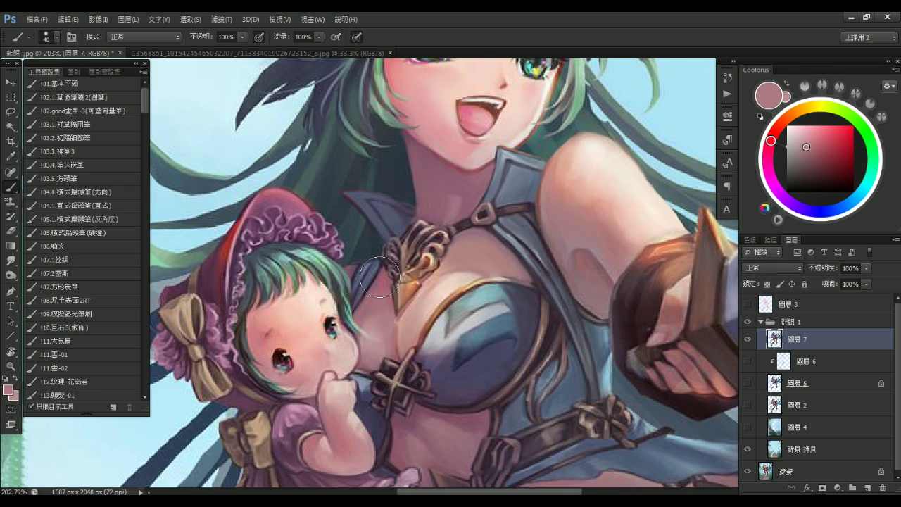
Blend the abdomen skin around the navel with the Smudge tool at 20% strength, adjusting its size up to about 30 pixels
key("space")
left_click_drag(476, 362, 446, 339)
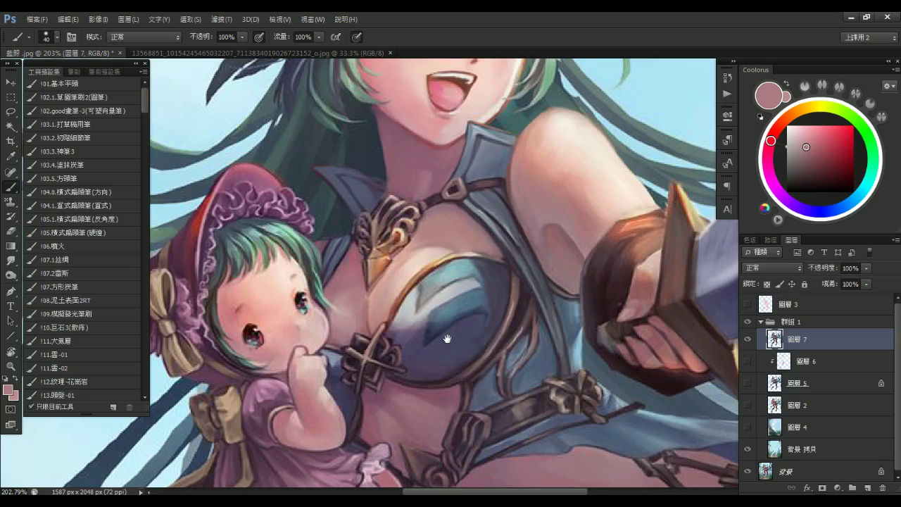
scroll(510, 334, "down", 4)
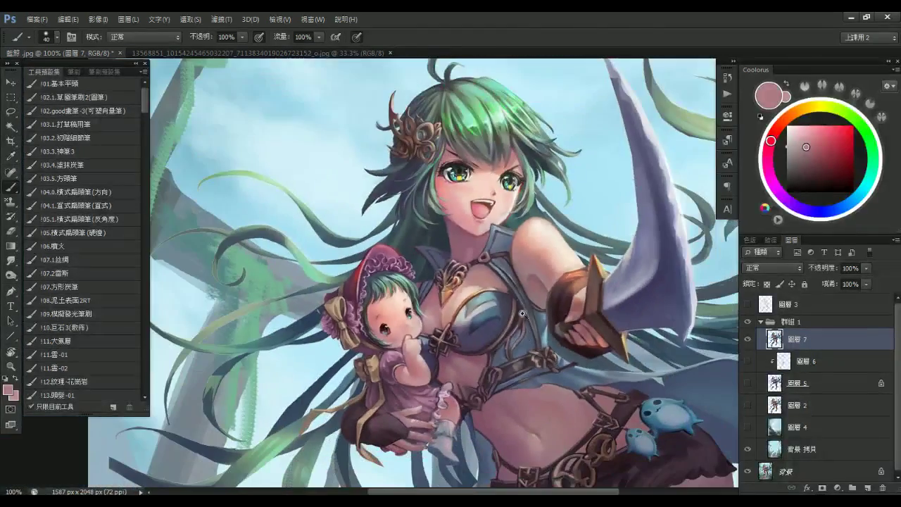
left_click_drag(501, 261, 473, 169)
left_click_drag(437, 353, 482, 355)
key("r")
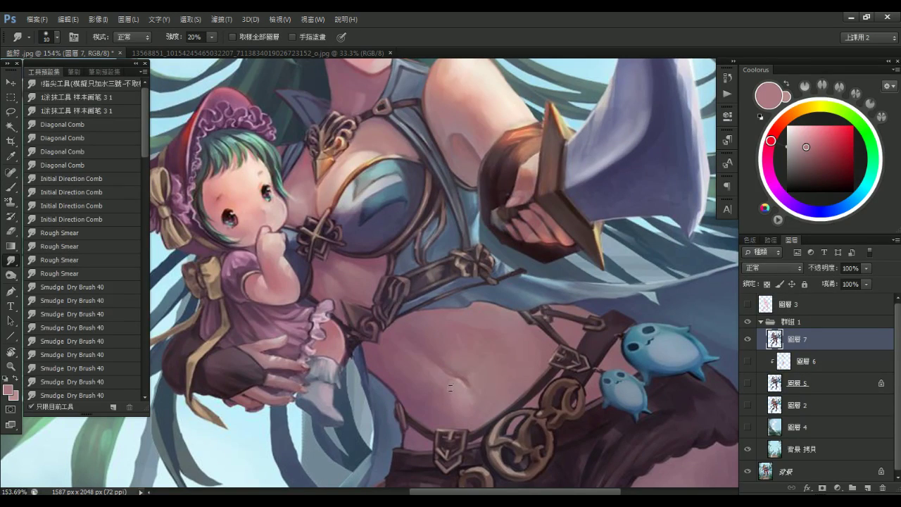
key("bracketright")
key("bracketright")
key("bracketright")
key("bracketright")
key("bracketright")
key("bracketleft")
key("bracketleft")
key("bracketright")
key("bracketleft")
key("bracketleft")
left_click_drag(465, 305, 430, 262)
left_click_drag(533, 343, 521, 305)
mouse_move(543, 349)
left_mouse_down()
mouse_move(531, 344)
mouse_move(527, 356)
left_mouse_up()
left_click_drag(470, 347, 469, 322)
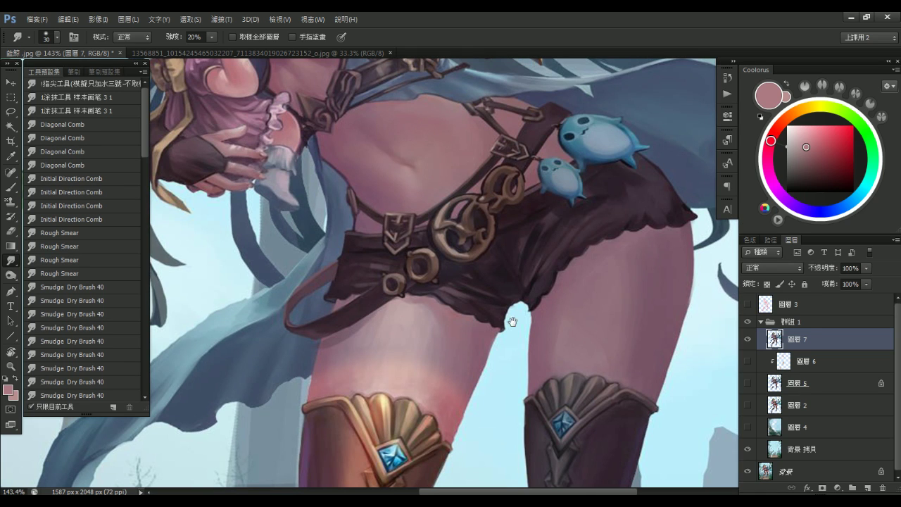
Lighten the thigh skin above the golden boot in pale pink with the Brush tool, enlarging the brush to 125 pixels
scroll(507, 313, "down", 2)
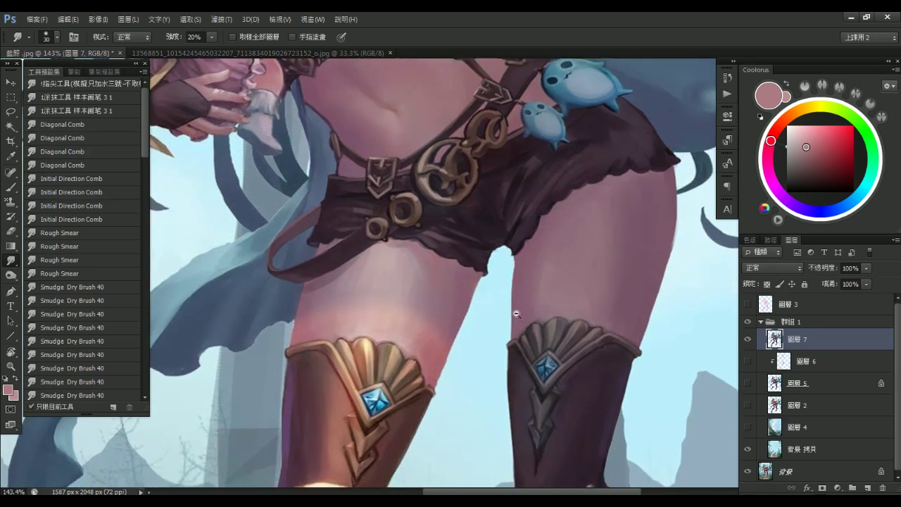
mouse_move(516, 313)
left_mouse_down()
mouse_move(489, 312)
mouse_move(499, 290)
mouse_move(447, 293)
left_mouse_up()
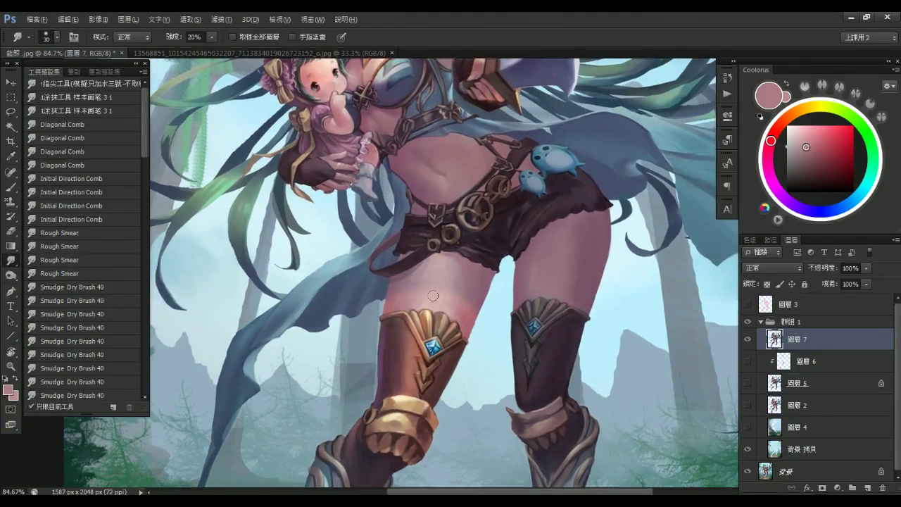
key("b")
left_click(779, 125)
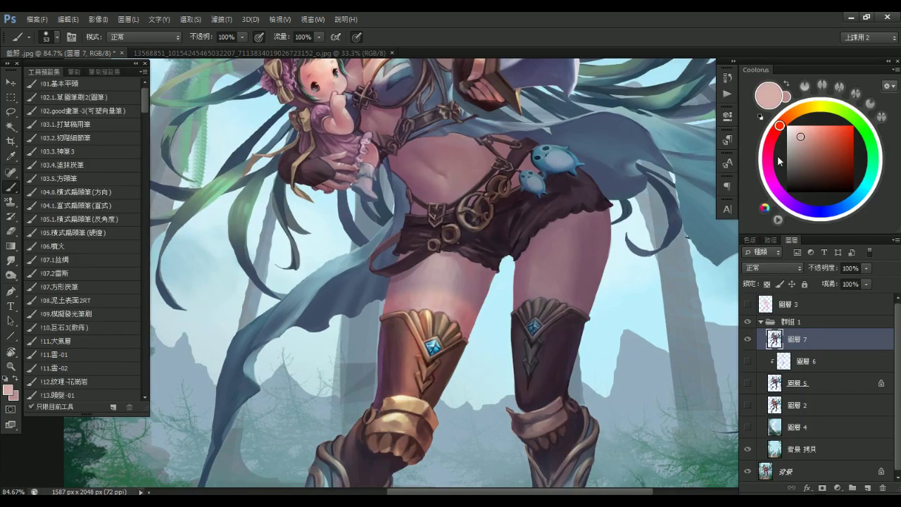
left_click(795, 132)
key("bracketright")
key("bracketright")
key("bracketright")
left_click_drag(435, 292, 432, 307)
key("bracketright")
key("bracketright")
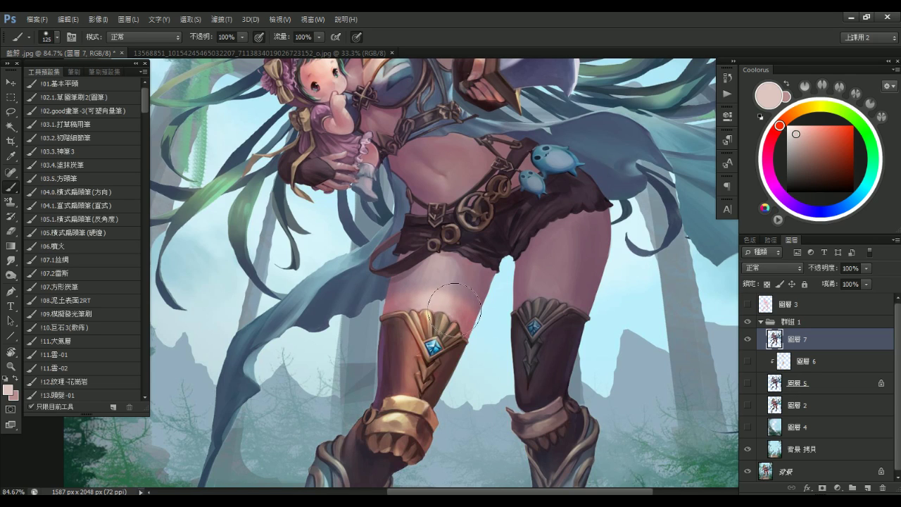
Refine the shading of the thigh above the golden boot with a sampled dusty mauve, reducing the brush to 10 pixels
key("bracketleft")
left_click(471, 294, "alt")
key("bracketleft")
key("bracketleft")
key("bracketleft")
key("bracketleft")
key("bracketleft")
key("bracketleft")
key("bracketleft")
key("bracketleft")
key("bracketleft")
key("bracketleft")
mouse_move(524, 273)
left_mouse_down()
mouse_move(478, 274)
mouse_move(513, 276)
left_mouse_up()
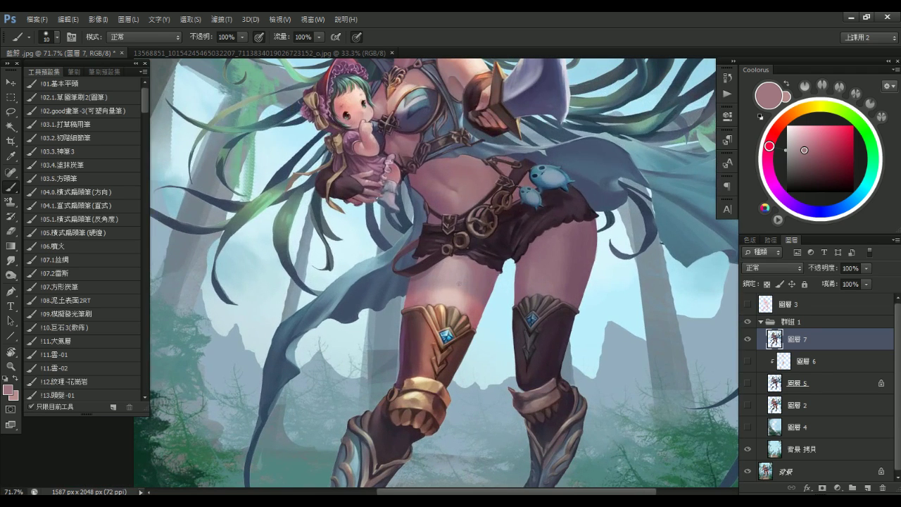
Smooth the outer thigh shading with a sampled mauve skin tone, enlarging the brush to about 60 pixels
left_click(411, 301, "alt")
key("bracketright")
key("bracketright")
key("bracketright")
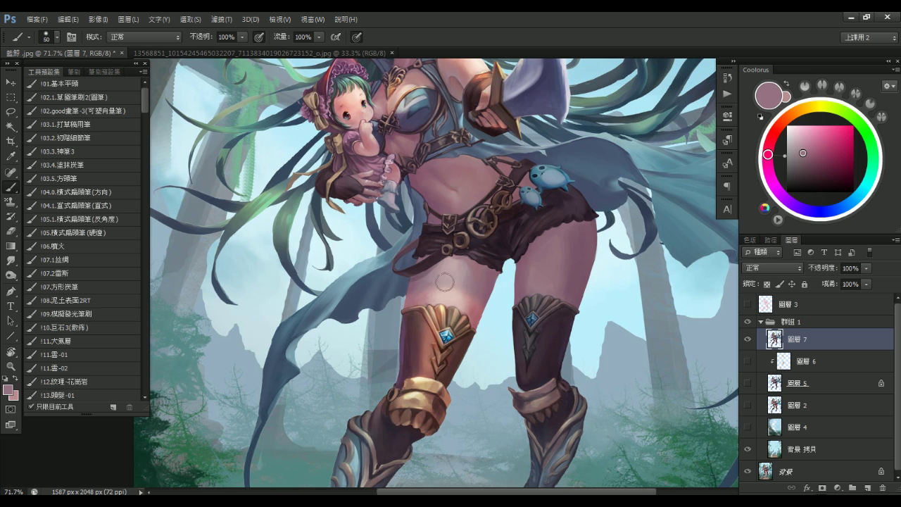
left_click_drag(478, 307, 471, 282)
left_click_drag(488, 325, 445, 292)
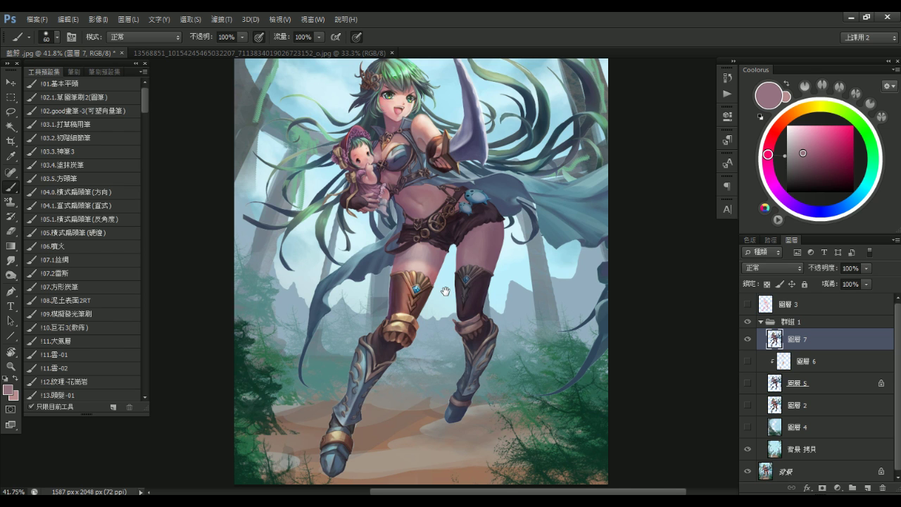
Lock the transparent pixels of layer 圖層 7 before repainting the boots
left_click_drag(434, 353, 475, 299)
key("slash")
mouse_move(366, 286)
left_mouse_down()
mouse_move(400, 300)
mouse_move(456, 285)
left_mouse_up()
left_click_drag(459, 348, 447, 260)
Shade the upper part of the golden boot's metal greave in a sampled tone, enlarging the brush beyond 86 pixels
mouse_move(421, 291)
left_mouse_down()
mouse_move(384, 281)
mouse_move(415, 228)
left_mouse_up()
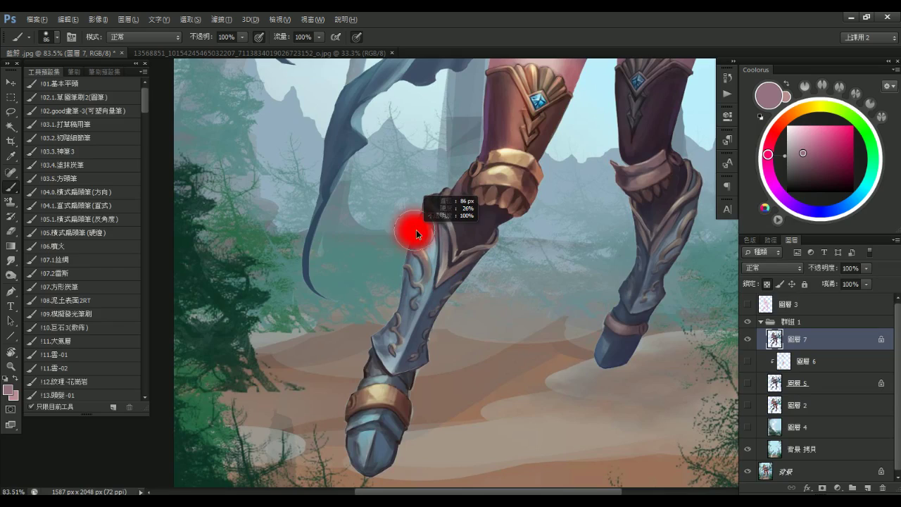
left_click(438, 224, "alt")
key("bracketright")
key("bracketright")
key("bracketright")
key("bracketright")
key("bracketright")
key("bracketright")
key("bracketright")
key("bracketright")
key("bracketright")
key("bracketright")
key("bracketright")
key("bracketright")
key("bracketright")
key("bracketright")
key("bracketright")
key("bracketright")
key("bracketright")
key("bracketright")
left_click_drag(433, 226, 431, 264)
key("bracketright")
key("bracketright")
key("bracketright")
Touch up the lower edge of the metal greave above the ankle with sampled blue-grey tones and a 15-pixel brush
left_click(389, 367, "alt")
left_click(394, 337, "alt")
left_click(407, 328, "alt")
left_click(392, 363, "alt")
key("bracketleft")
key("bracketleft")
key("bracketleft")
key("bracketleft")
key("bracketleft")
key("bracketleft")
key("bracketleft")
key("bracketleft")
key("bracketleft")
key("bracketleft")
key("bracketleft")
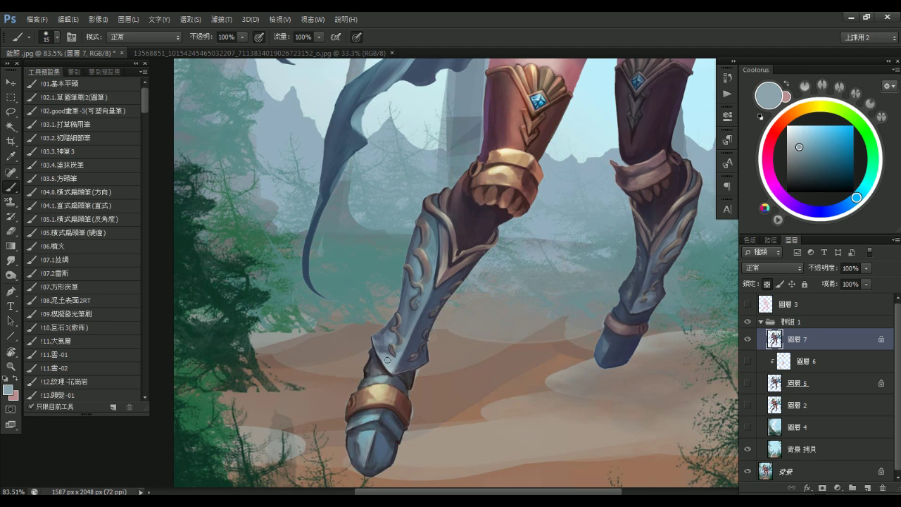
left_click_drag(405, 372, 361, 414)
Deepen the greave's shin plate shading with sampled steel-blue tones, varying the brush between 10 and 50 pixels
left_click(391, 310, "alt")
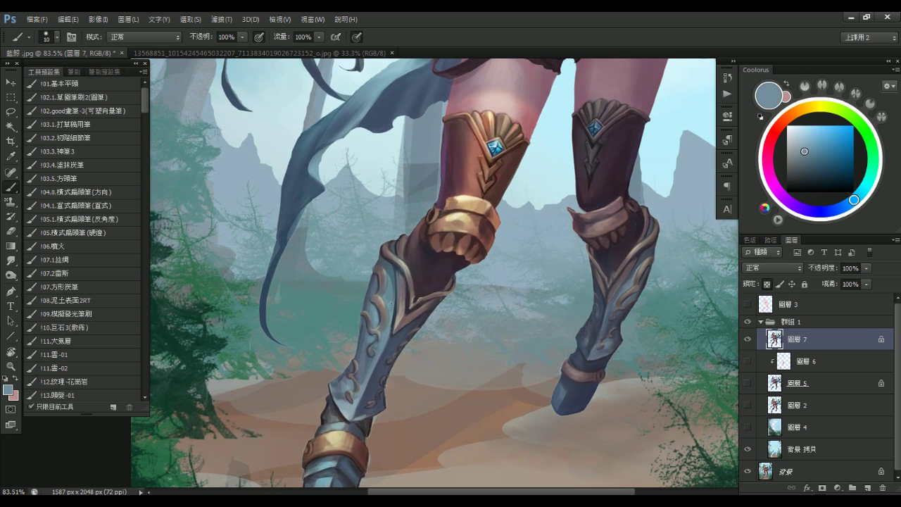
left_click(390, 278, "alt")
key("bracketright")
key("bracketright")
key("bracketright")
key("bracketright")
key("bracketright")
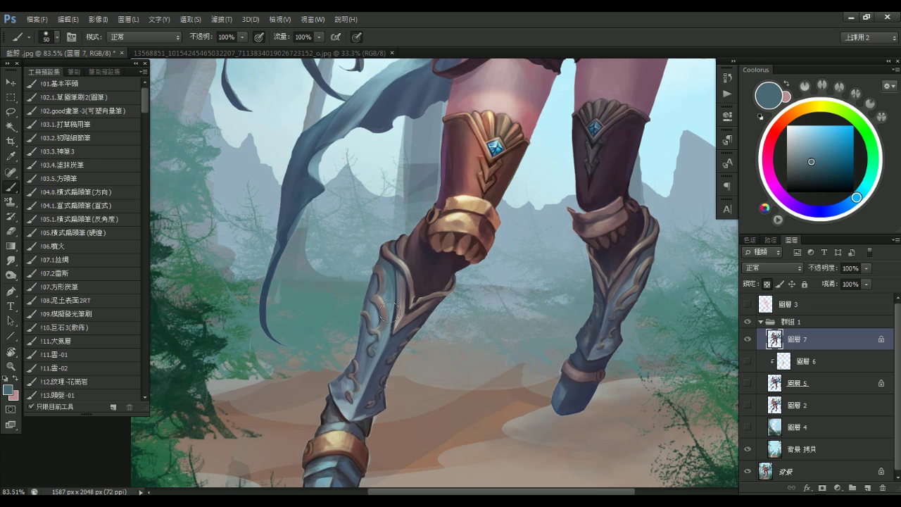
key("bracketleft")
key("bracketleft")
key("bracketleft")
key("bracketleft")
left_click_drag(445, 299, 440, 322)
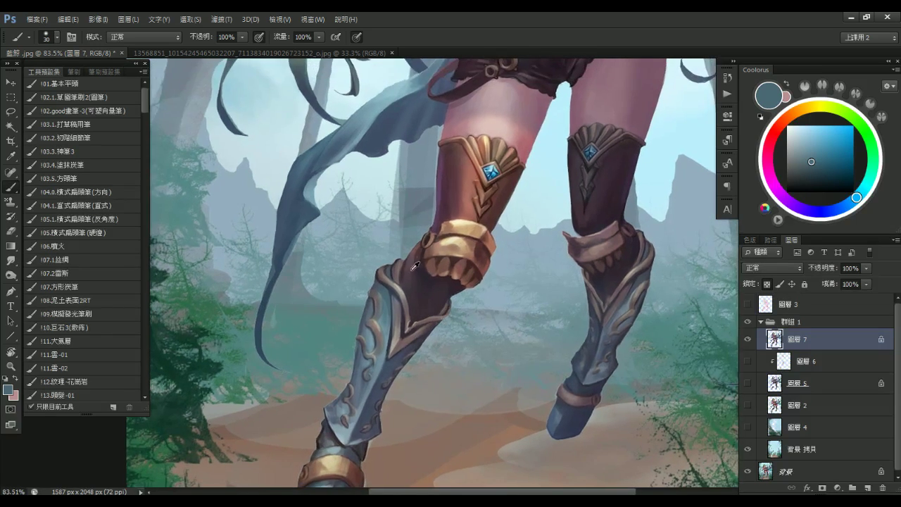
Retouch the dark leather beside the golden knee cuff in sampled dark plum with a 15-pixel brush
left_click(412, 273, "alt")
key("bracketleft")
key("bracketleft")
key("bracketleft")
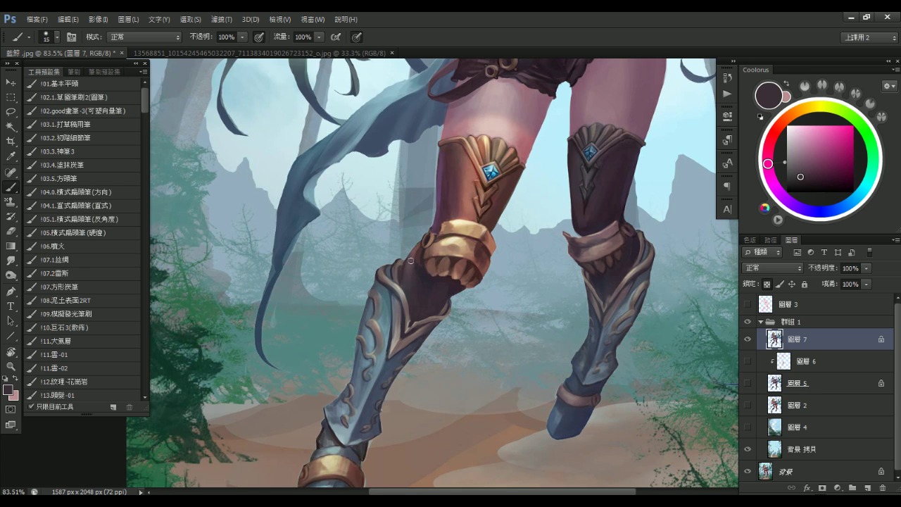
mouse_move(420, 250)
left_mouse_down()
mouse_move(421, 238)
mouse_move(404, 270)
left_mouse_up()
Blend the boot shading below the golden knee cuff with another sampled tone and an enlarged brush
key("bracketright")
key("bracketright")
key("bracketright")
key("bracketright")
key("bracketright")
key("bracketright")
key("bracketright")
key("bracketright")
key("bracketright")
key("bracketright")
left_click(501, 292, "alt")
left_click_drag(530, 294, 519, 261)
left_click_drag(444, 320, 490, 318)
Refine the greave's upper rim with sampled muted brown and mauve-grey tones, using a brush of about 25 to 35 pixels
key("bracketleft")
key("bracketleft")
key("bracketleft")
key("bracketleft")
key("bracketleft")
key("bracketleft")
key("bracketleft")
left_click(463, 300, "alt")
mouse_move(455, 278)
left_mouse_down()
mouse_move(450, 301)
mouse_move(455, 273)
left_mouse_up()
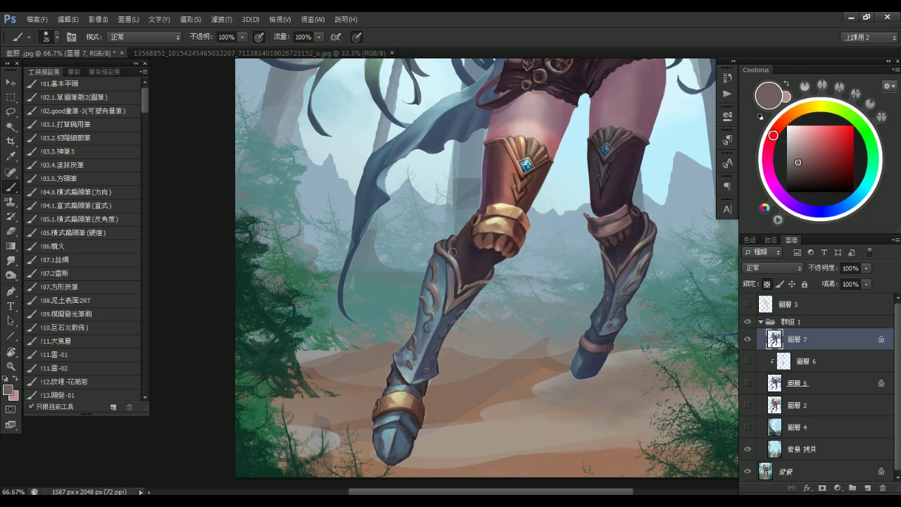
left_click(452, 255, "alt")
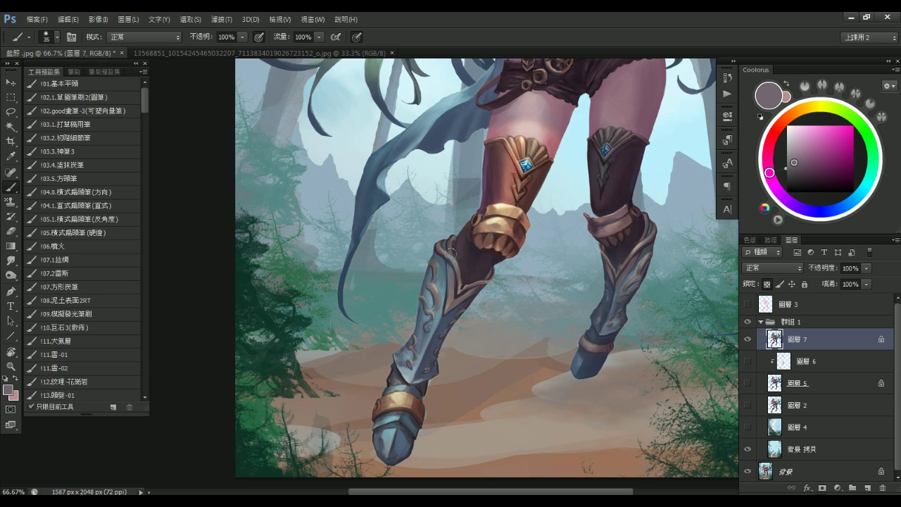
key("bracketleft")
left_click_drag(477, 303, 458, 305)
Tint the leather under the golden knee cuff with a sampled reddish brown, reducing the brush to 25 pixels
left_click(470, 281, "alt")
key("bracketright")
key("bracketright")
key("bracketright")
left_click(471, 255, "alt")
key("bracketleft")
key("bracketleft")
key("bracketleft")
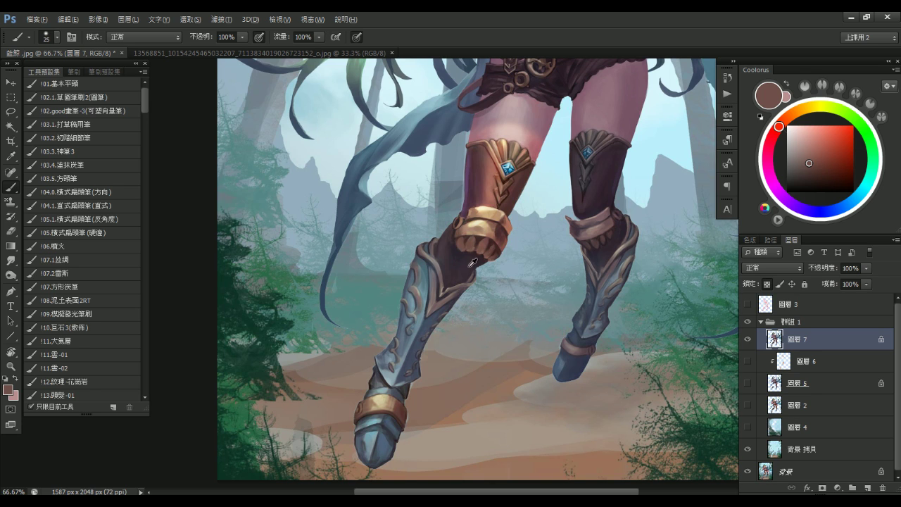
Shade the front leg's shin armour with sampled dark purple and blue-grey tones, enlarging the brush to 100
left_click(469, 266, "alt")
left_click_drag(438, 360, 455, 332)
key("bracketright")
key("bracketright")
key("bracketright")
key("bracketright")
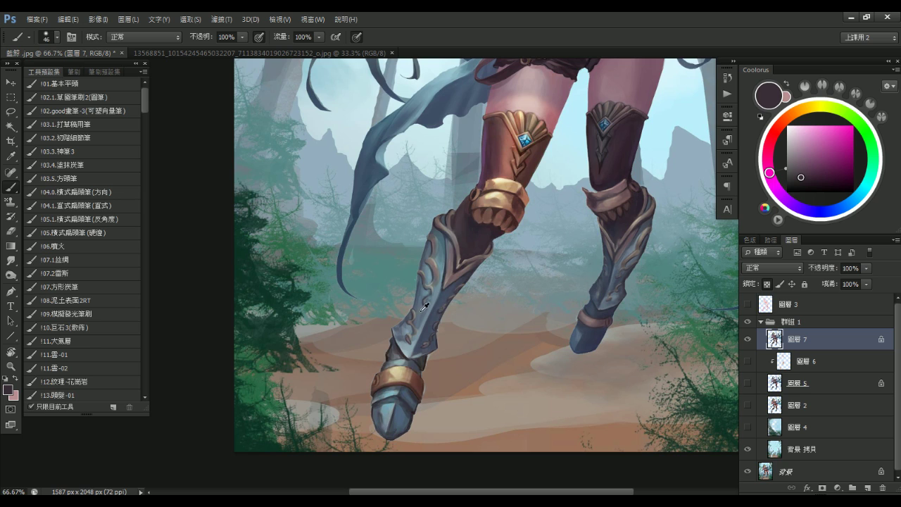
left_click(421, 316, "alt")
key("bracketright")
key("bracketright")
key("bracketright")
key("bracketright")
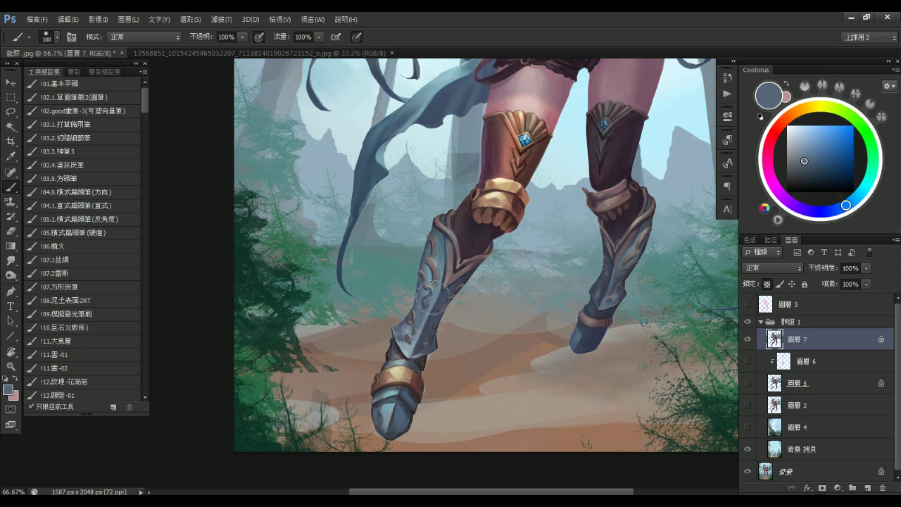
left_click(446, 281, "alt")
left_click_drag(441, 282, 427, 311)
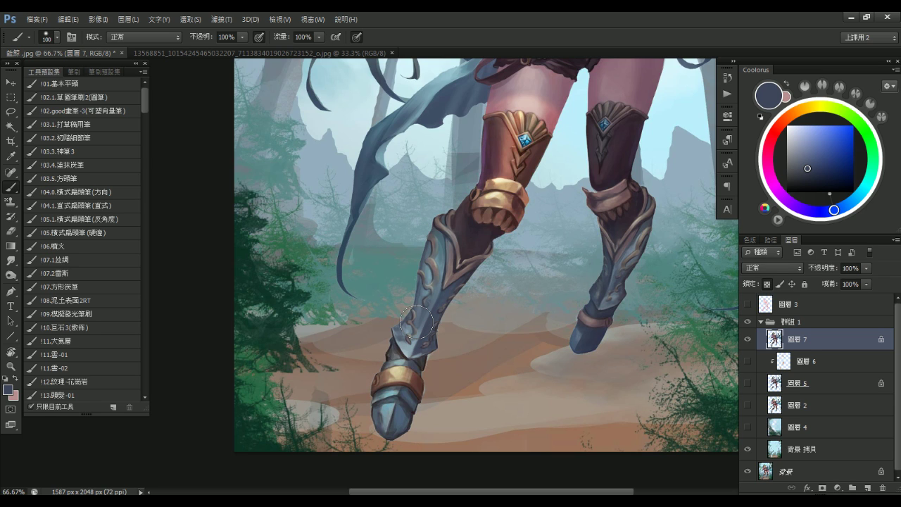
Paint pale yellow highlights on the front foot's gold ankle band with a brush of size 20
left_click_drag(417, 373, 432, 346)
left_click_drag(406, 317, 380, 317)
left_click(417, 345, "alt")
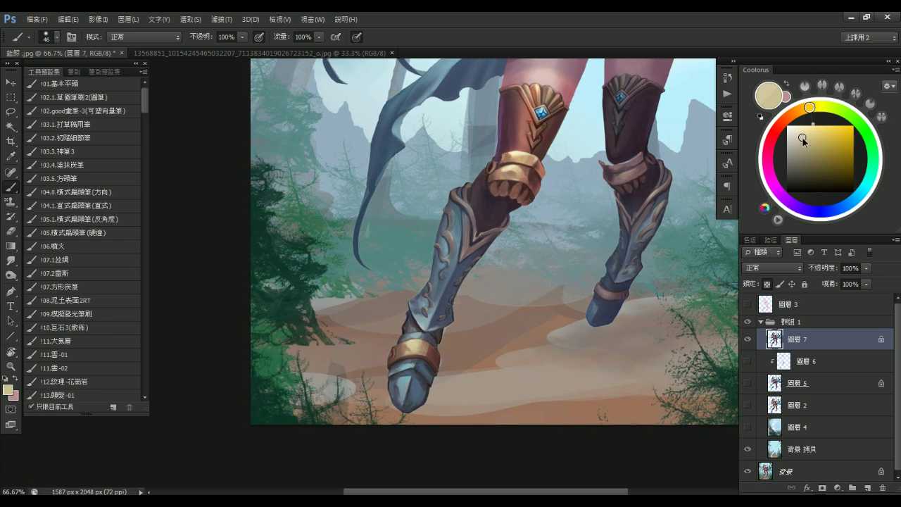
left_click_drag(424, 347, 404, 352)
key("bracketright")
key("bracketright")
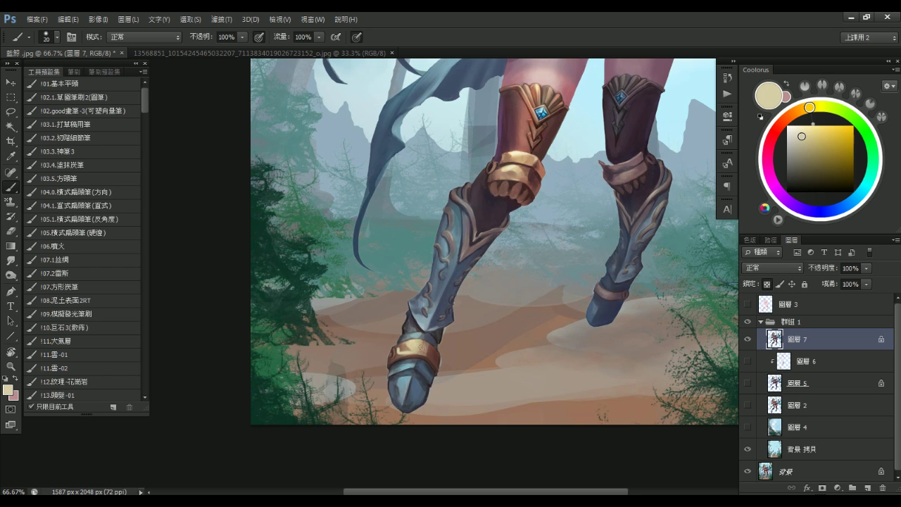
Reduce the brush to 8 and sharpen the fine pale yellow highlights on the gold ankle band
right_click(419, 348, "alt")
right_click(421, 347, "alt")
left_click(417, 346)
left_click_drag(484, 331, 486, 321)
right_click(407, 293, "alt")
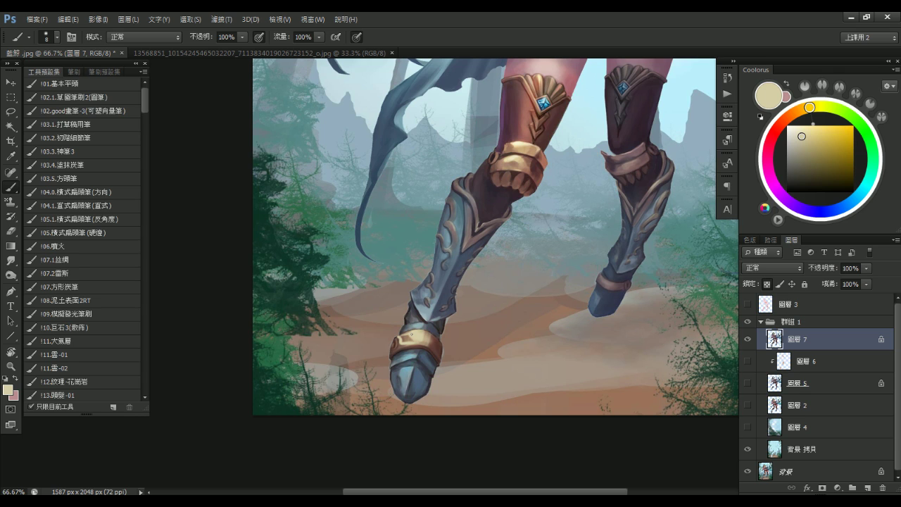
Sample blue from the front foot's toe armour and paint lighter blue edges on its plates with a size 10 brush
left_click_drag(490, 333, 499, 300)
left_click(414, 339, "alt")
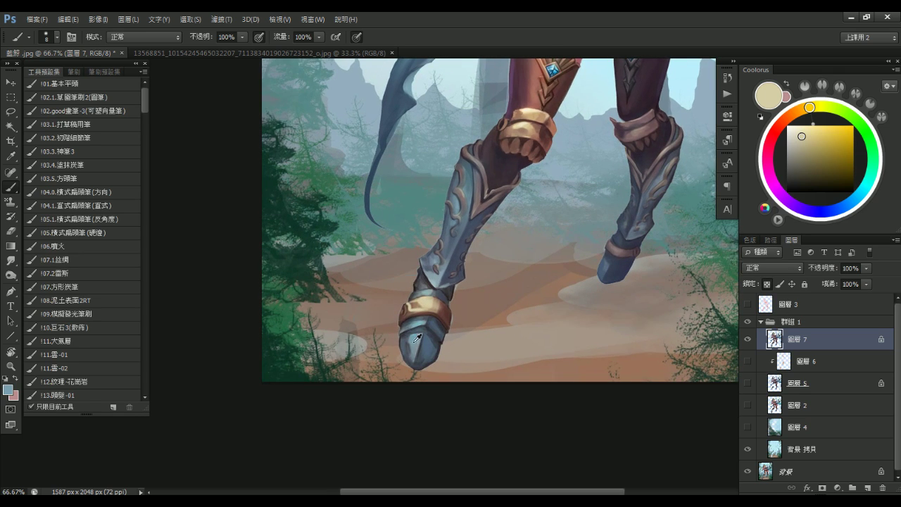
key("bracketright")
key("bracketright")
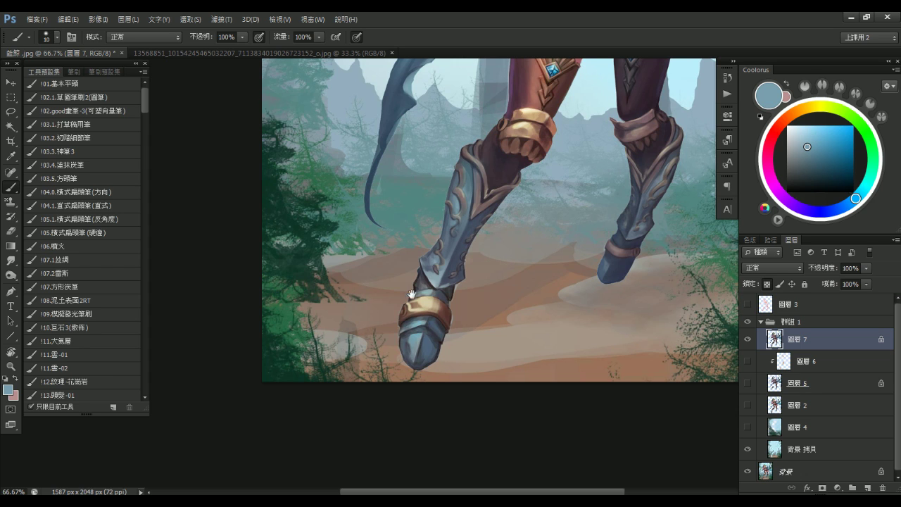
left_click_drag(457, 336, 448, 332)
left_click(410, 317, "alt")
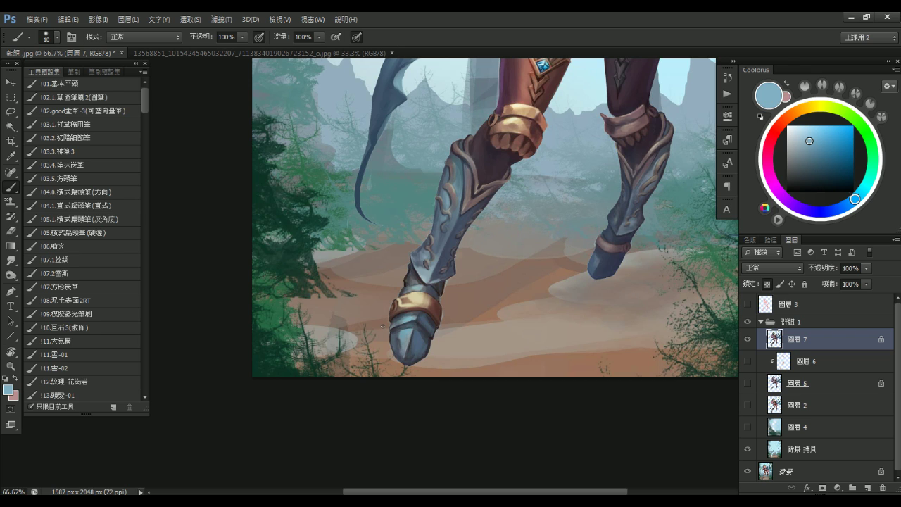
Sample the ankle band's pale gold and brush broader highlights across the band at varying brush sizes
left_click(414, 302, "alt")
key("bracketleft")
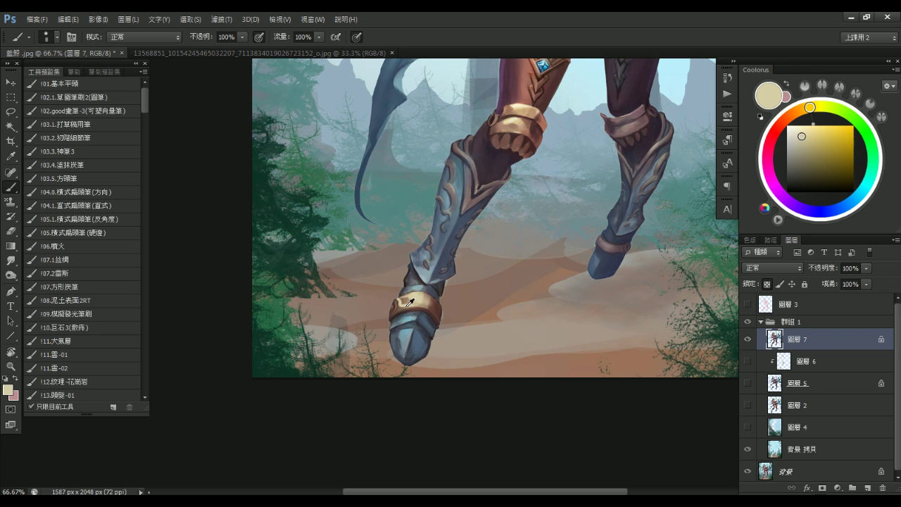
left_click_drag(398, 308, 425, 308)
key("bracketright")
key("bracketright")
key("bracketright")
key("bracketright")
key("bracketright")
key("bracketright")
key("bracketright")
key("bracketright")
key("bracketleft")
key("bracketleft")
key("bracketleft")
Sample gold tones from the ankle band's outer edge and blend the shading there with a smaller brush
left_click(432, 310, "alt")
key("bracketleft")
key("bracketleft")
key("bracketleft")
left_click(436, 309, "alt")
Sample the toe armour's blue, lighten it to pale grey-blue and highlight the plate just below the ankle band
left_click(411, 318, "alt")
left_click(411, 329, "alt")
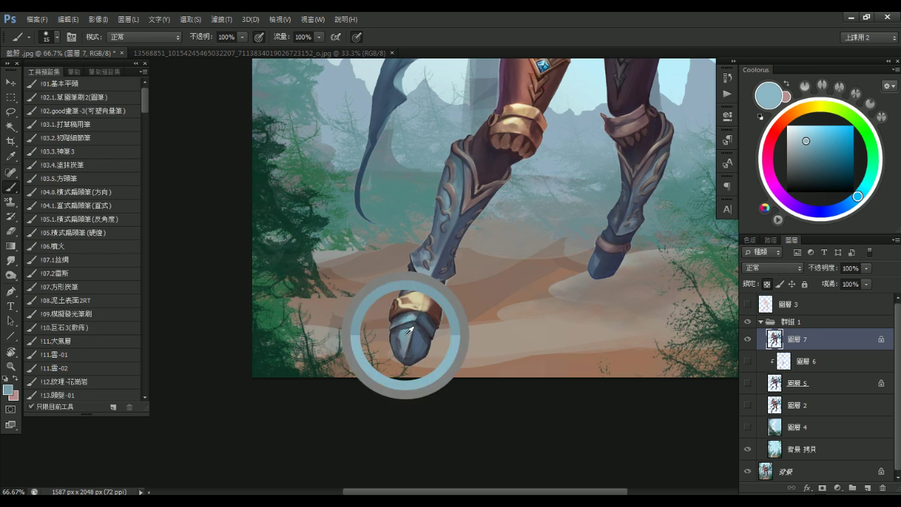
left_click(412, 328, "alt")
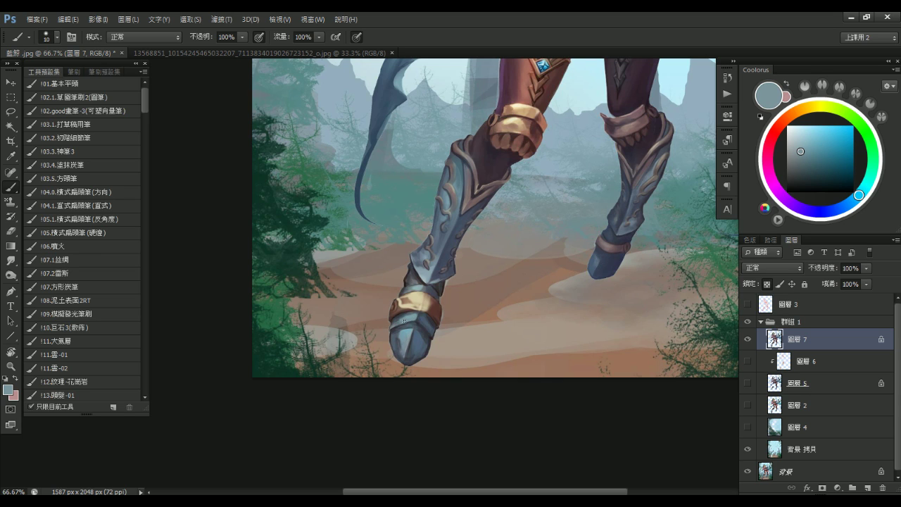
left_click_drag(802, 151, 800, 144)
left_click_drag(424, 315, 412, 320)
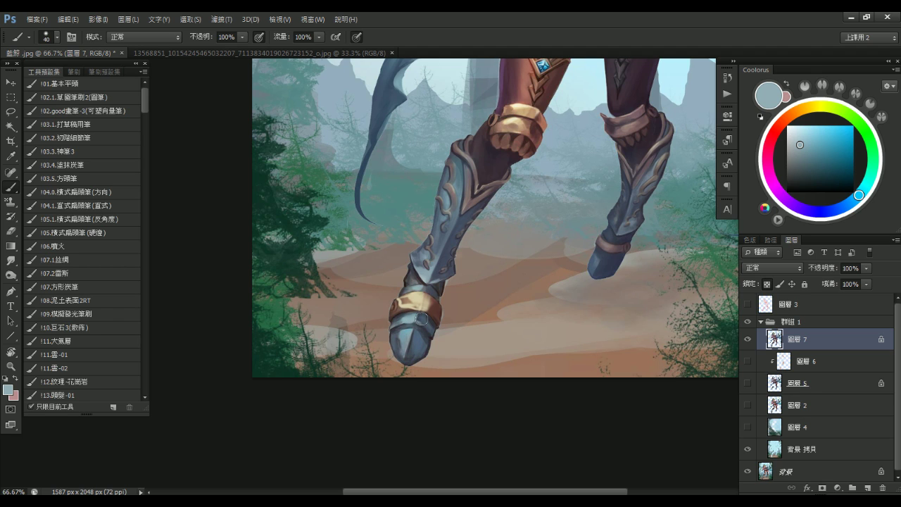
Brush the pale grey-blue over the front foot's toe cap to brighten its surface and edges
key("]")
mouse_move(420, 331)
left_mouse_down()
mouse_move(408, 357)
mouse_move(421, 345)
mouse_move(400, 338)
left_mouse_up()
key("bracketleft")
key("bracketleft")
key("bracketleft")
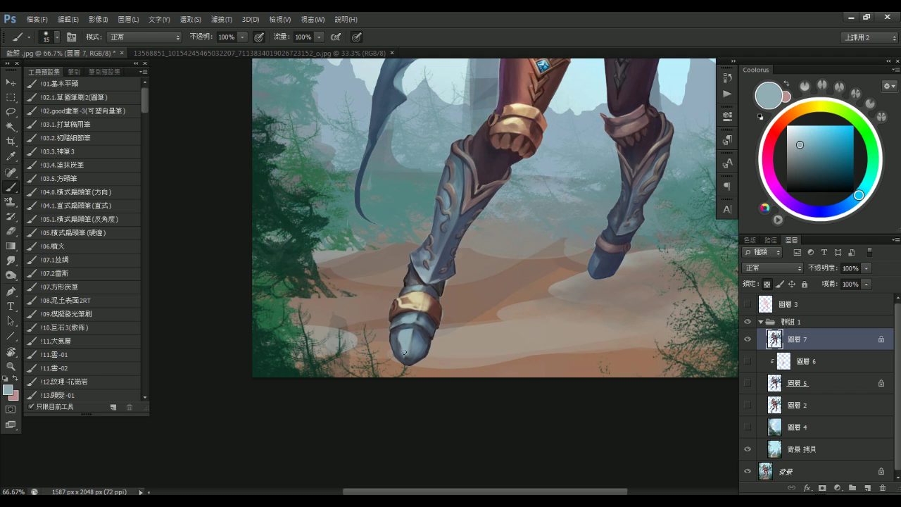
key("bracketright")
key("bracketright")
Sample the rear leg's armour and boot colours and shade the upper shin armour with dark purple
left_click_drag(589, 258, 496, 317)
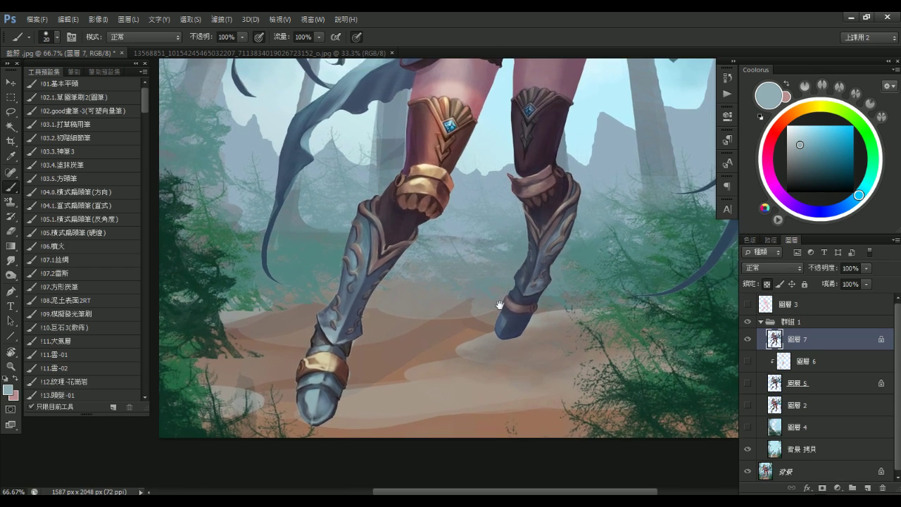
left_click(518, 295, "alt")
key("[")
left_click(534, 258, "alt")
mouse_move(561, 211)
left_mouse_down()
mouse_move(537, 265)
mouse_move(574, 233)
mouse_move(543, 280)
mouse_move(520, 294)
mouse_move(543, 259)
left_mouse_up()
key("bracketright")
left_click(547, 247, "alt")
key("bracketleft")
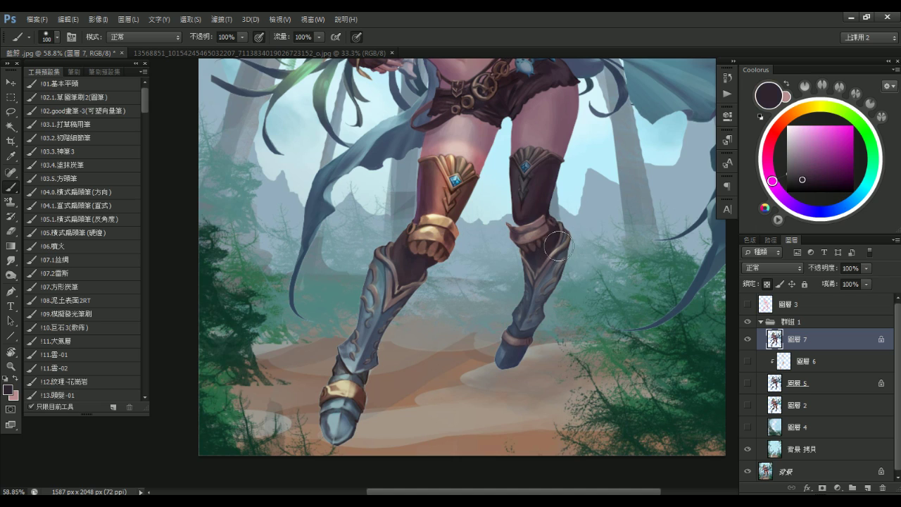
Soften the shadow around the rear leg's knee guard with sampled dark blue-violet and a size 125 brush
left_click(549, 246, "alt")
key("bracketleft")
key("bracketright")
left_click(545, 255, "alt")
left_click_drag(551, 252, 541, 223)
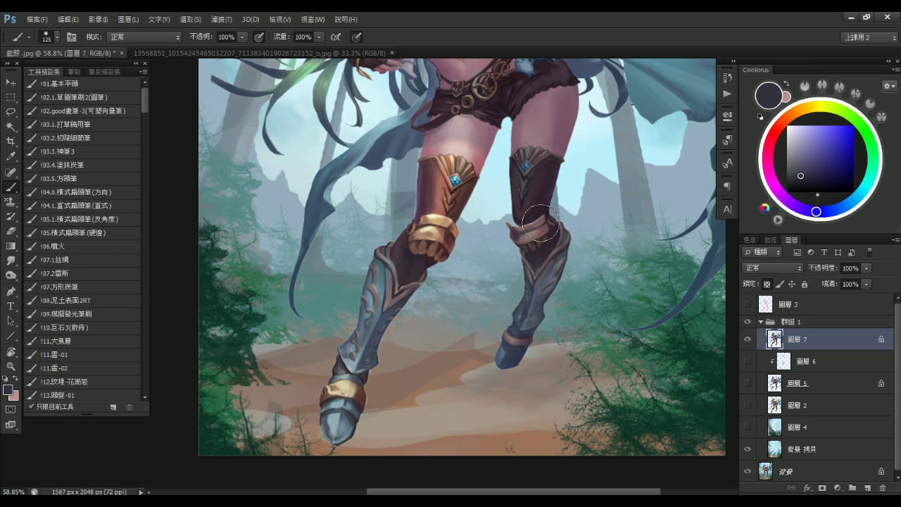
left_click_drag(544, 215, 554, 243)
Sample reddish brown from the front leg's thigh-high boot and warm its shaft with a soft brush of about 80
left_click_drag(465, 175, 461, 252)
left_click(457, 256, "alt")
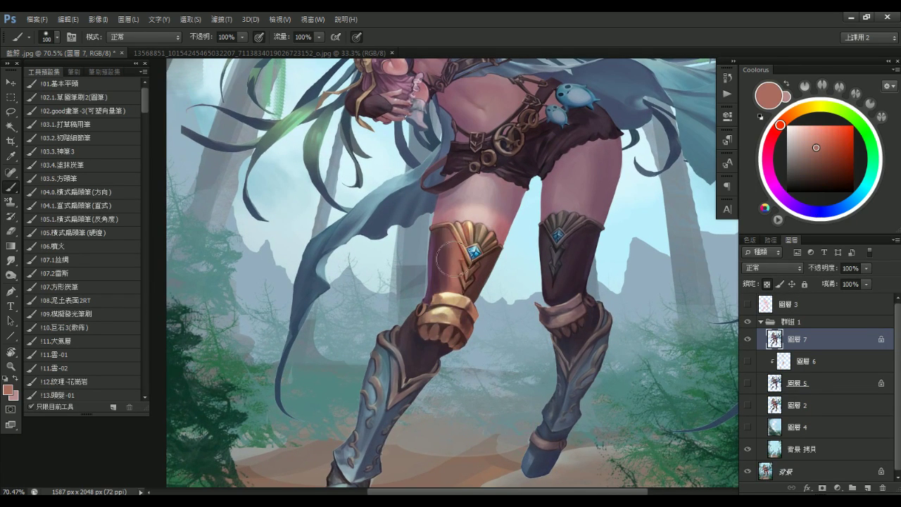
key("bracketright")
key("bracketleft")
key("bracketleft")
key("bracketleft")
key("bracketleft")
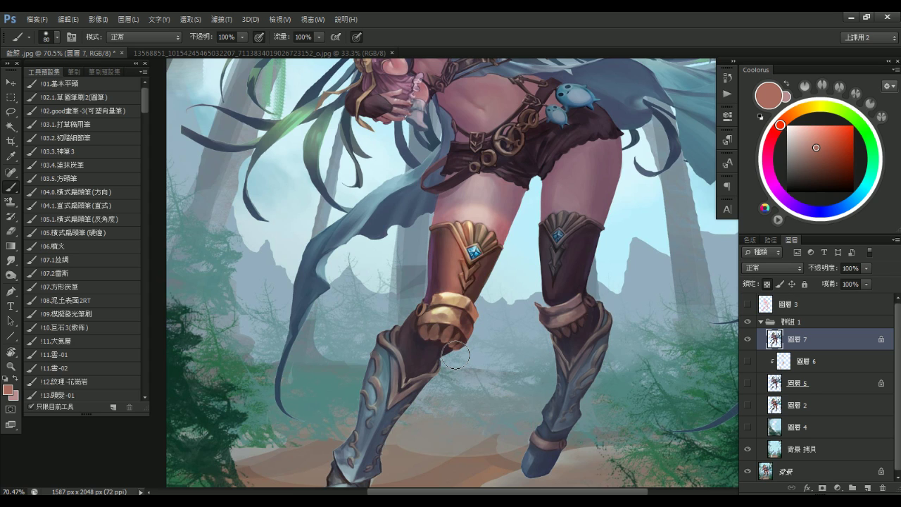
Shrink the brush, sample the boot's trim colour and refine the gold trim along the front boot's top edge
key("bracketleft")
key("bracketleft")
key("bracketleft")
key("bracketleft")
key("bracketleft")
key("bracketleft")
key("bracketleft")
key("bracketleft")
key("bracketleft")
key("bracketleft")
key("bracketleft")
key("bracketleft")
key("bracketleft")
left_click(453, 239, "alt")
key("bracketright")
key("bracketleft")
key("bracketleft")
left_click_drag(465, 263, 460, 304)
left_click_drag(442, 241, 489, 225)
Sample mauve skin tones from the front thigh and softly shade the skin above the boot with a large brush
left_click(504, 258, "alt")
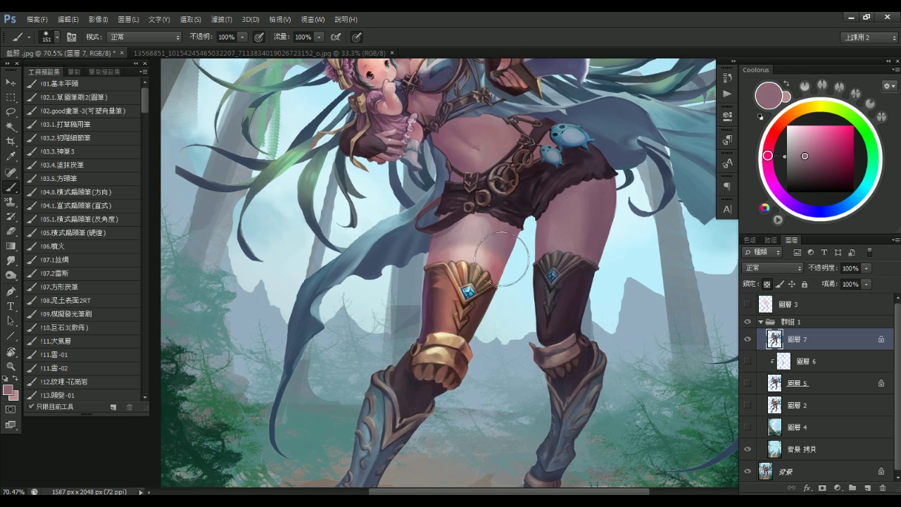
key("bracketleft")
key("bracketleft")
key("bracketleft")
left_click_drag(338, 301, 369, 293)
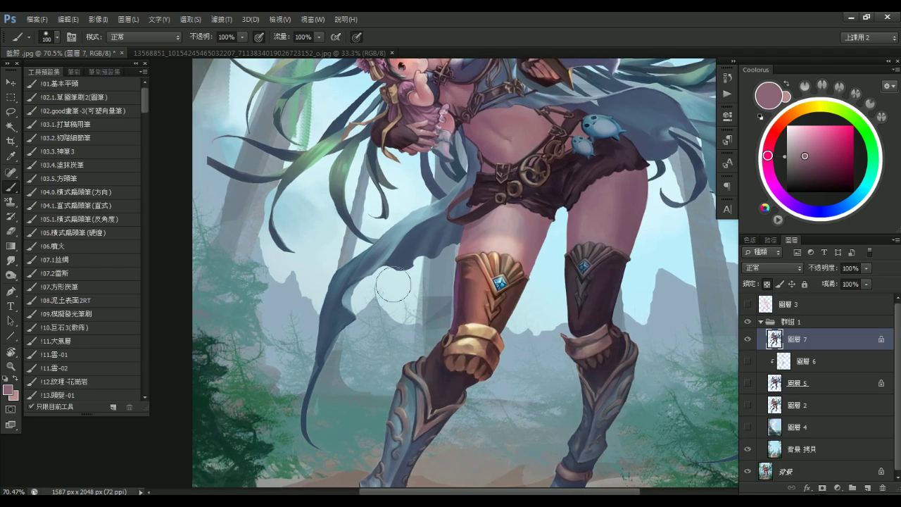
left_click(489, 229, "alt")
key("bracketright")
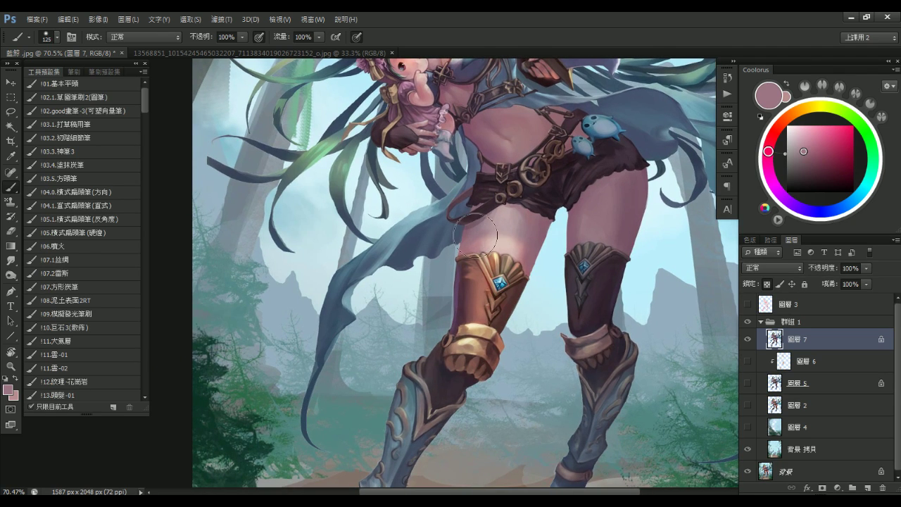
Sample the thigh's shadow tone near the outer edge and blend it across the skin just above the boot trim
key("bracketleft")
key("bracketleft")
key("bracketleft")
key("bracketleft")
left_click(461, 248, "alt")
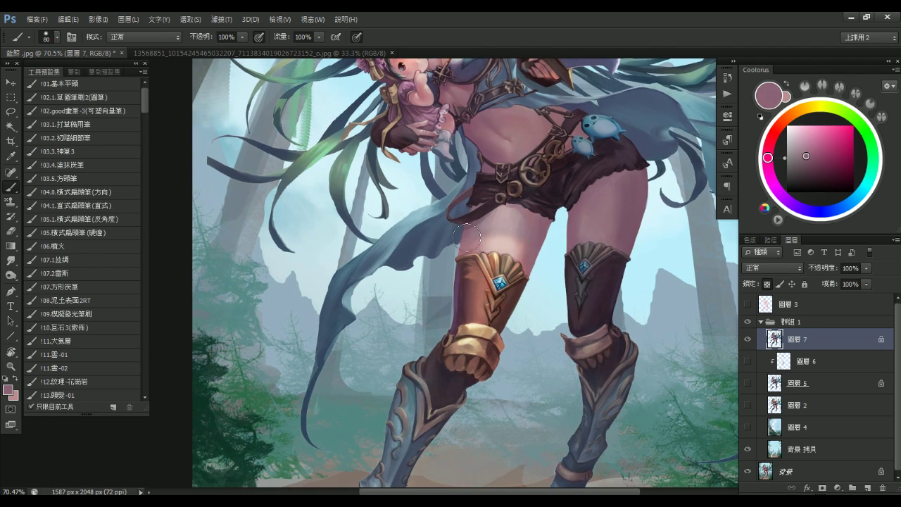
key("bracketright")
mouse_move(470, 240)
left_mouse_down()
mouse_move(480, 238)
mouse_move(469, 250)
mouse_move(521, 247)
left_mouse_up()
Sample skin tones along the front thigh's inner edge and blend the light into shadow above the boot
key("bracketright")
key("bracketright")
key("bracketright")
left_click(527, 242, "alt")
left_click(505, 240, "alt")
key("bracketleft")
key("bracketleft")
key("bracketleft")
left_click(532, 249, "alt")
left_click(526, 243, "alt")
key("bracketleft")
Choose a more saturated rosy pink and glaze it softly over the front thigh's skin above the boot
left_click(811, 141)
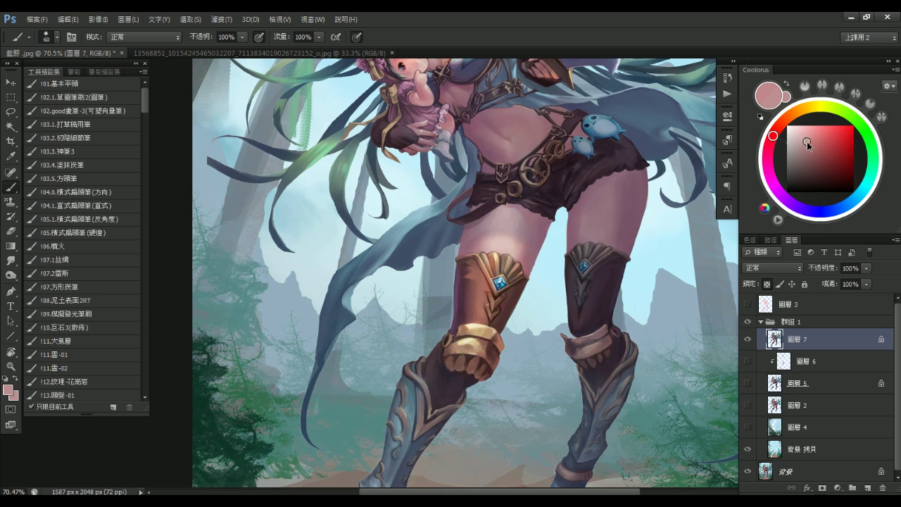
key("bracketright")
left_click_drag(462, 245, 467, 243)
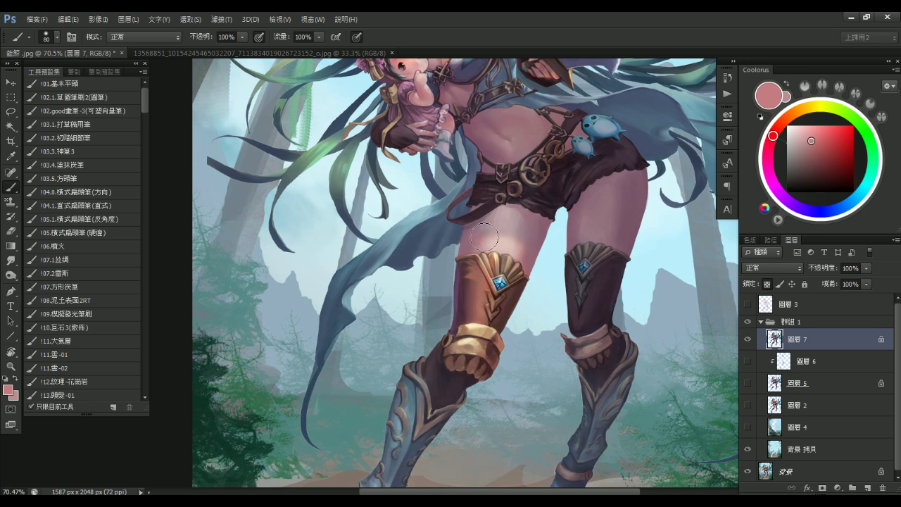
left_click(813, 139)
key("bracketright")
key("bracketright")
key("bracketright")
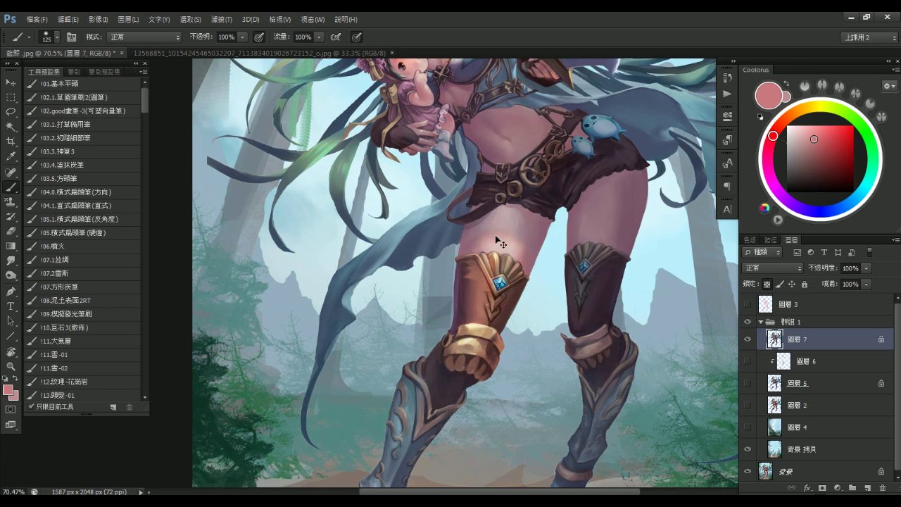
key("bracketright")
Examine the character's upper body up close and the whole illustration at 33.3%
left_click(561, 220, "ctrl+alt")
left_click(567, 243, "ctrl+alt")
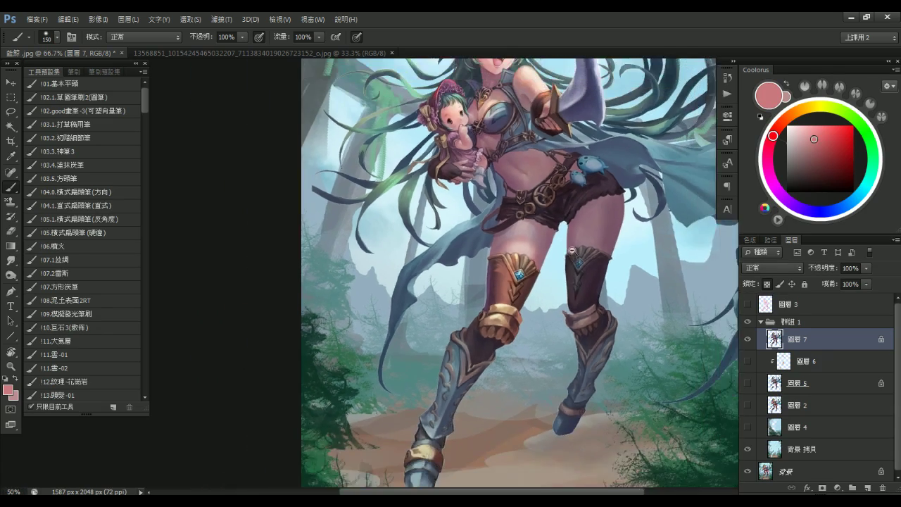
left_click(568, 258, "ctrl+alt")
mouse_move(412, 197)
left_mouse_down()
mouse_move(454, 187)
mouse_move(411, 190)
mouse_move(452, 206)
left_mouse_up()
mouse_move(452, 200)
left_mouse_down()
mouse_move(469, 198)
mouse_move(412, 163)
left_mouse_up()
right_click(465, 195, "alt")
left_click_drag(415, 241, 372, 240)
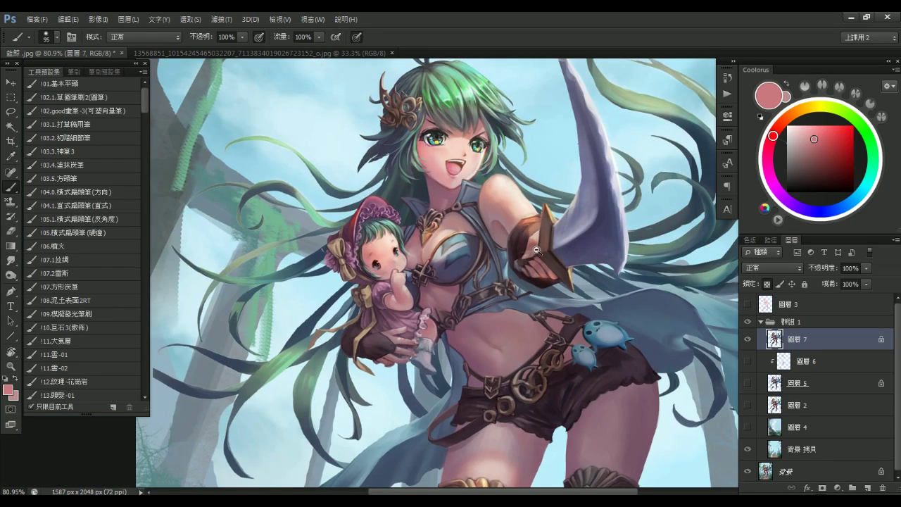
left_click(537, 251, "ctrl+alt")
left_click(538, 250, "ctrl+alt")
left_click(574, 278, "alt")
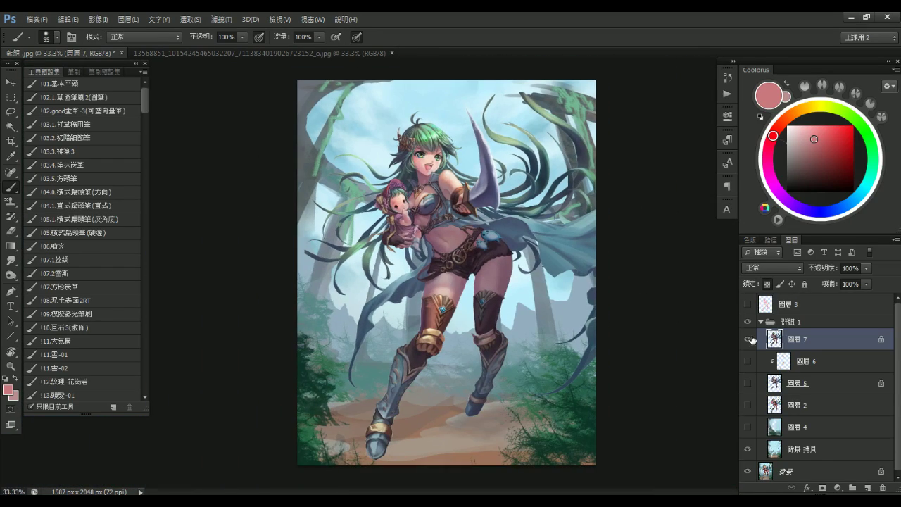
Show the hidden layers 圖層 2, 圖層 5 and 圖層 6 beneath 圖層 7
left_click(748, 427)
left_click(748, 404)
left_click(747, 383)
left_click(748, 361)
Toggle the visibility of 圖層 7 repeatedly to compare the repainted figure with the earlier version
left_click(748, 341)
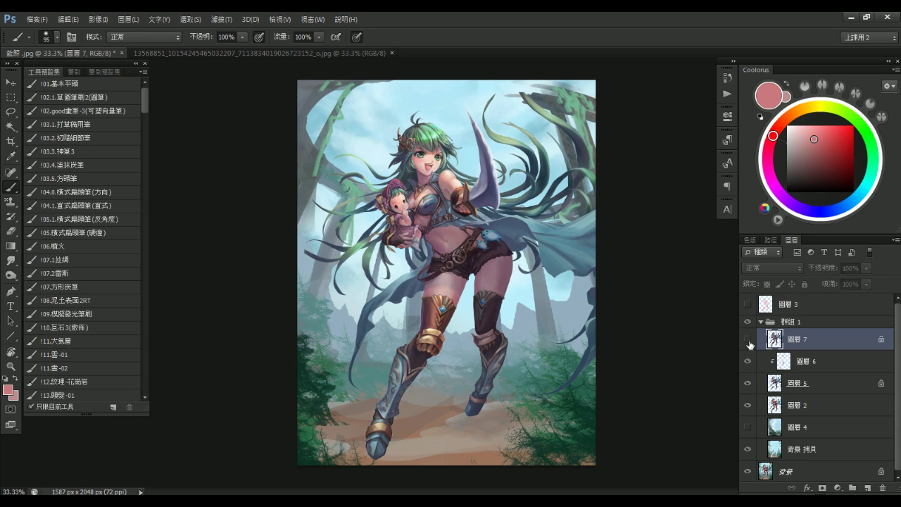
left_click(749, 342)
left_click(748, 342)
left_click(748, 342)
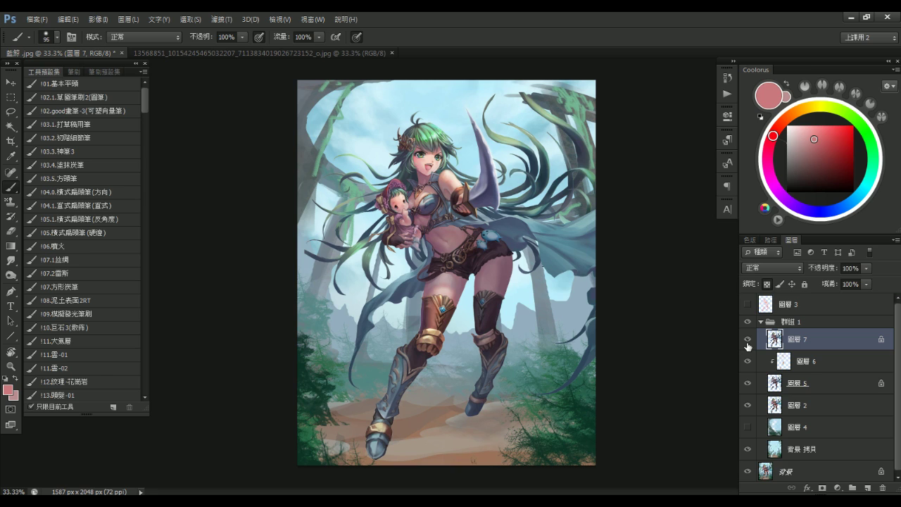
left_click(748, 343)
left_click(747, 344)
left_click(748, 344)
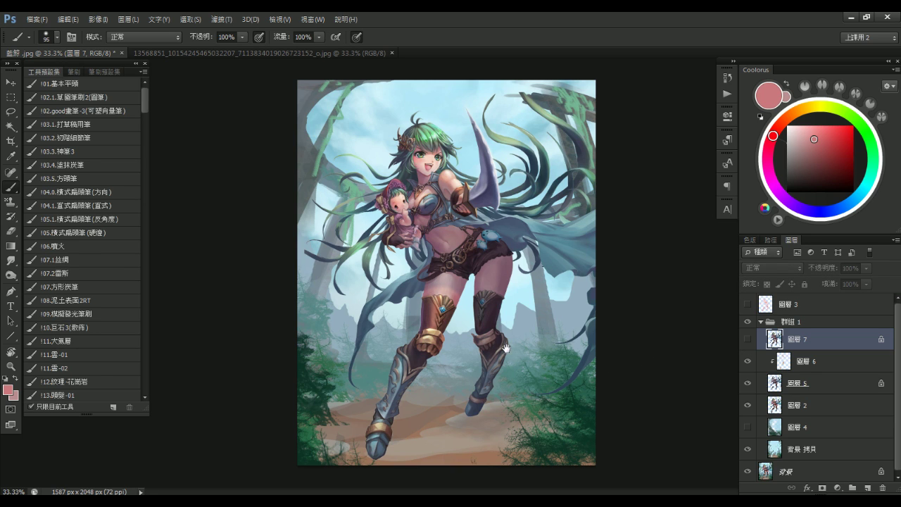
left_click(747, 342)
left_click(747, 342)
left_click(747, 343)
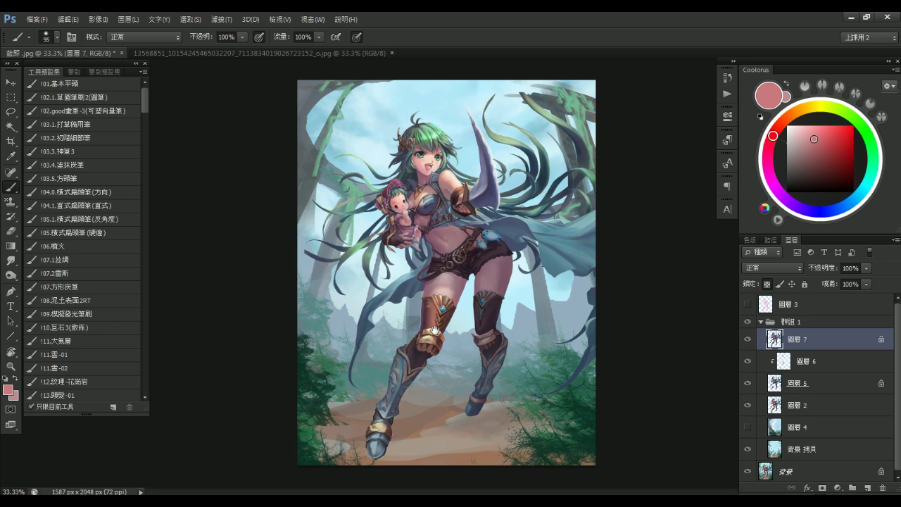
left_click(748, 339)
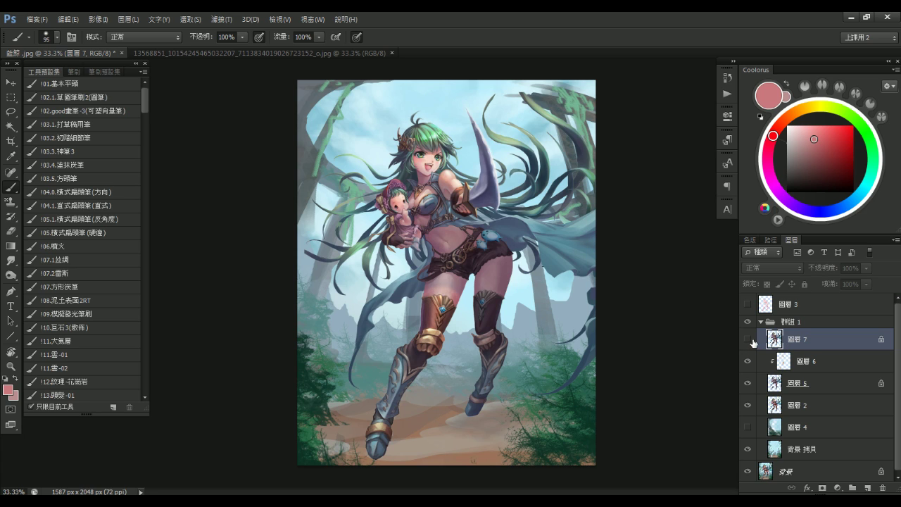
Compare the illustration with and without 圖層 7, and with and without the whole 群組 1
left_click(749, 339)
left_click(750, 341)
left_click(748, 340)
left_click(748, 340)
left_click(748, 339)
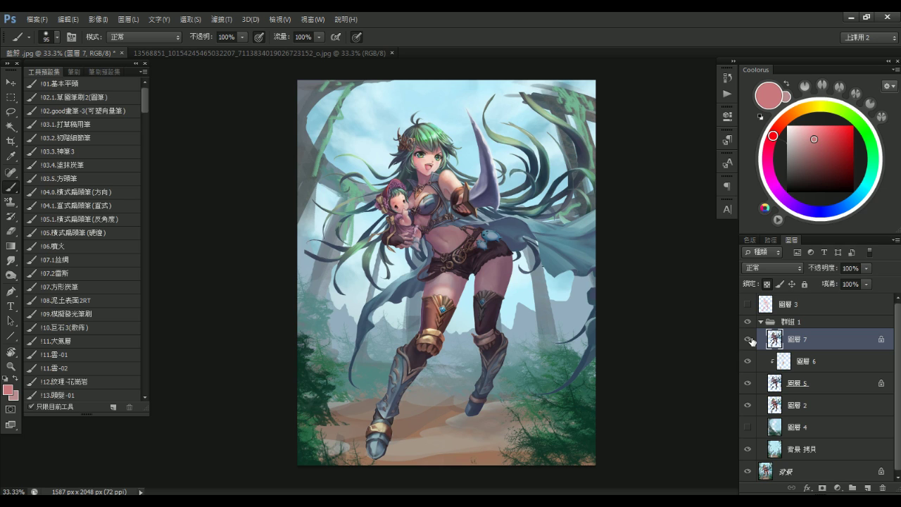
left_click(761, 323)
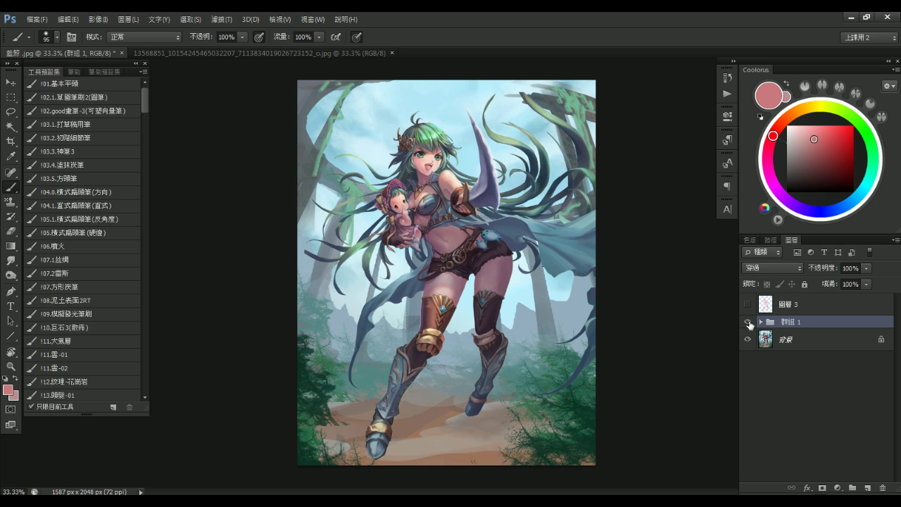
left_click(747, 322)
left_click(747, 322)
left_click(760, 321)
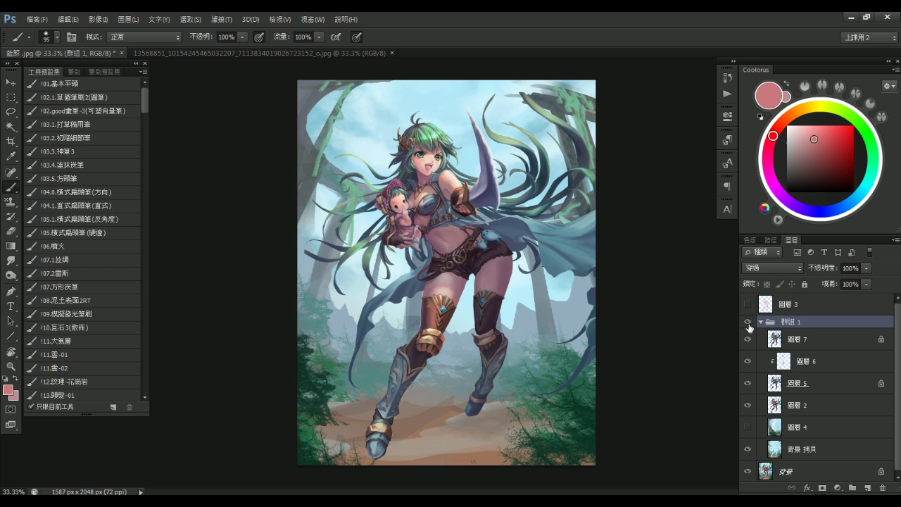
Toggle the visibility of 圖層 4 to compare the plain background with the detailed forest background
left_click(748, 427)
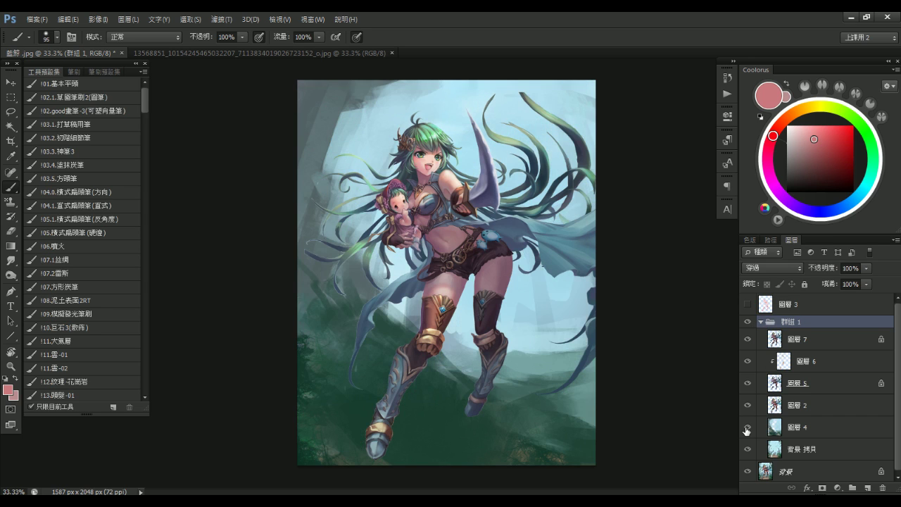
left_click(747, 427)
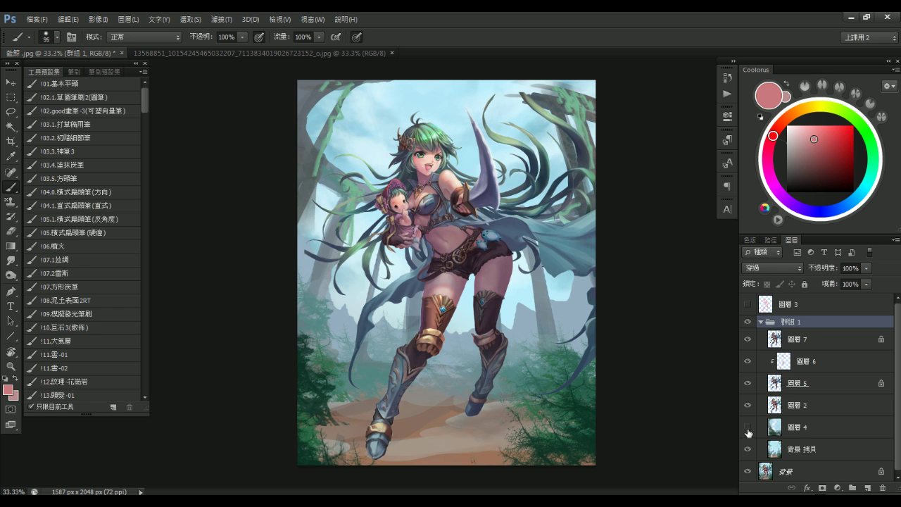
left_click(747, 429)
left_click(747, 429)
left_click(748, 427)
Load the figure's outline from 圖層 7 as a selection and add a Curves adjustment layer masked to it
key("ctrl+minus")
left_click(783, 344)
left_click(775, 339, "ctrl")
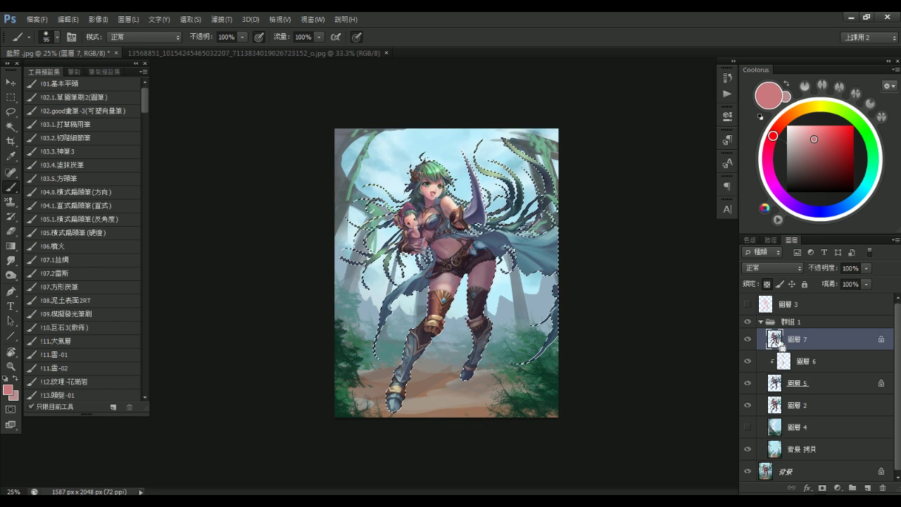
key("ctrl+d")
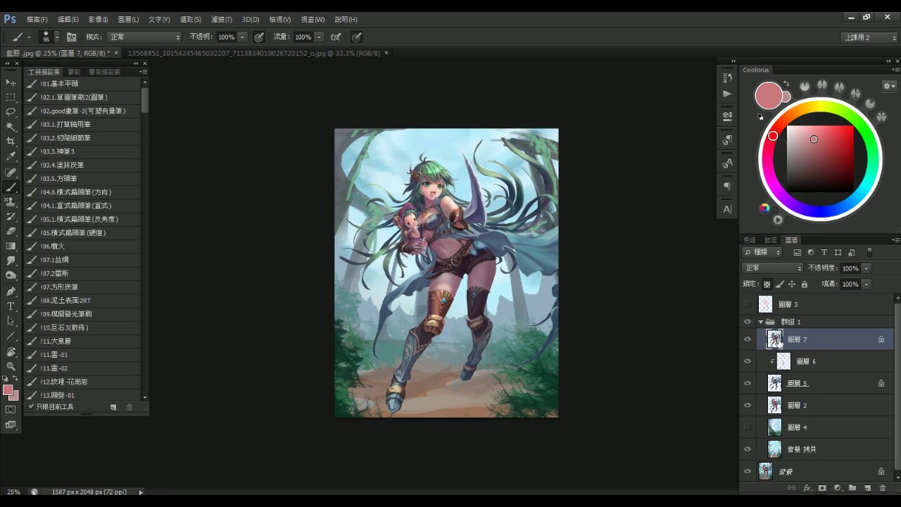
left_click(838, 488)
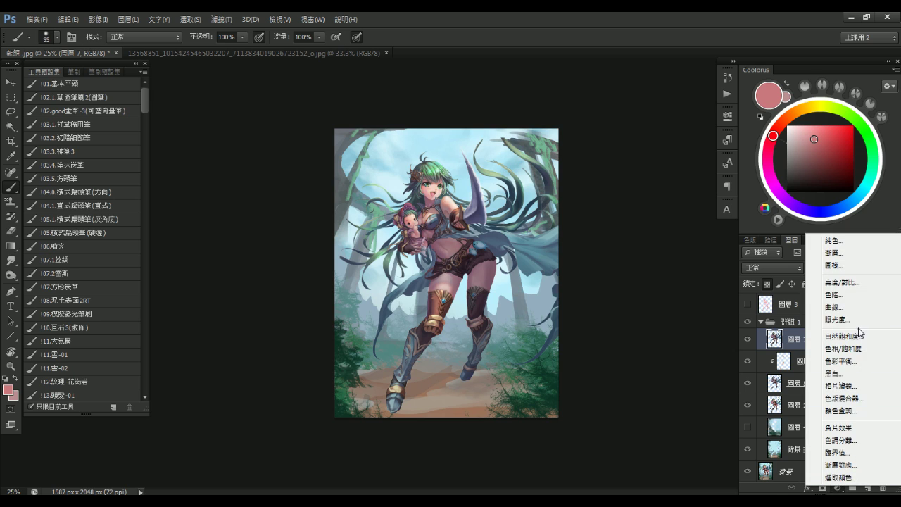
left_click(836, 308)
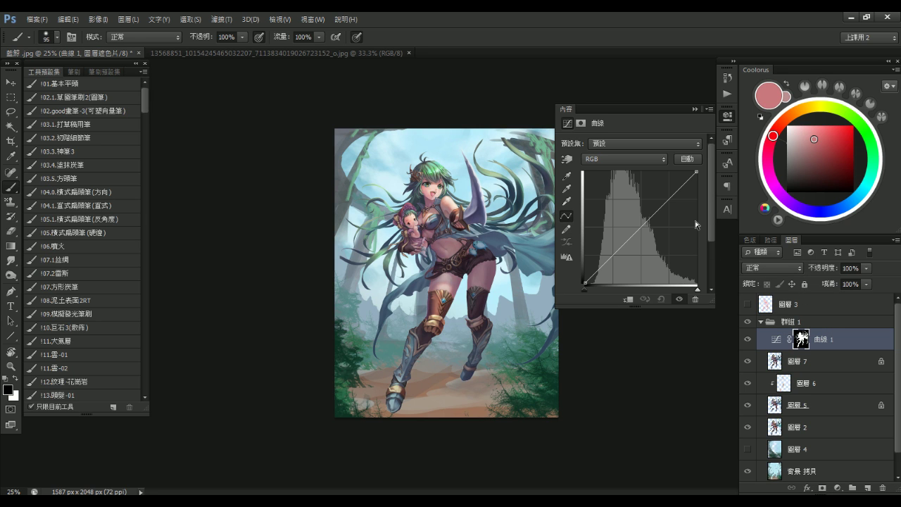
Shape the RGB curve with raised highlights and adjusted midtone and shadow points to strengthen the figure's lighting and contrast
left_click_drag(654, 211, 657, 202)
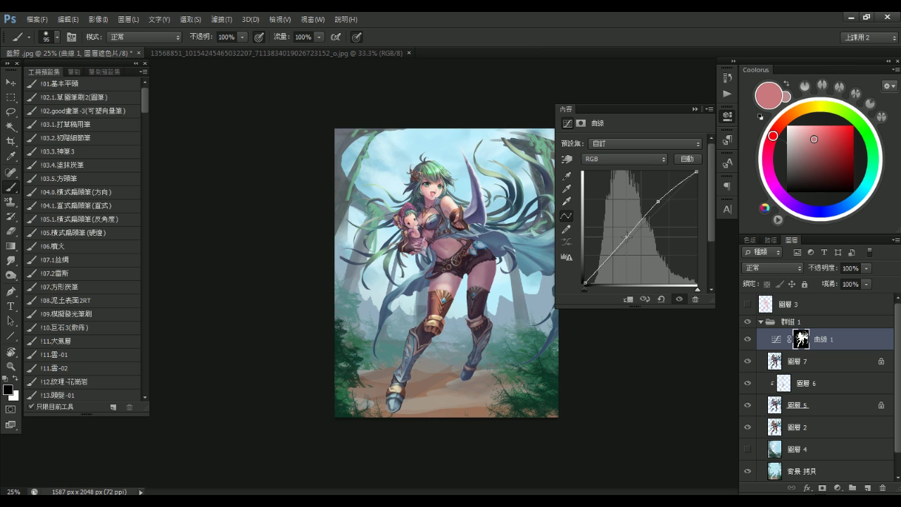
left_click_drag(634, 231, 644, 223)
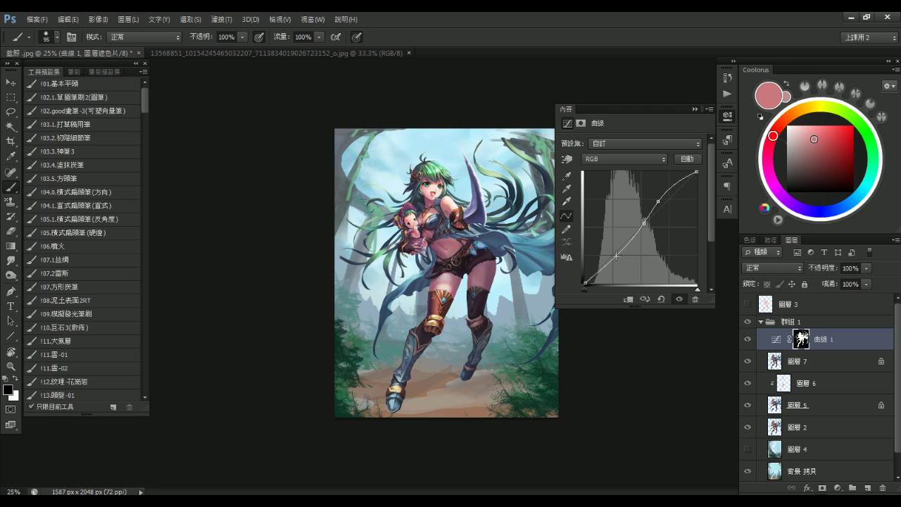
left_click(613, 254)
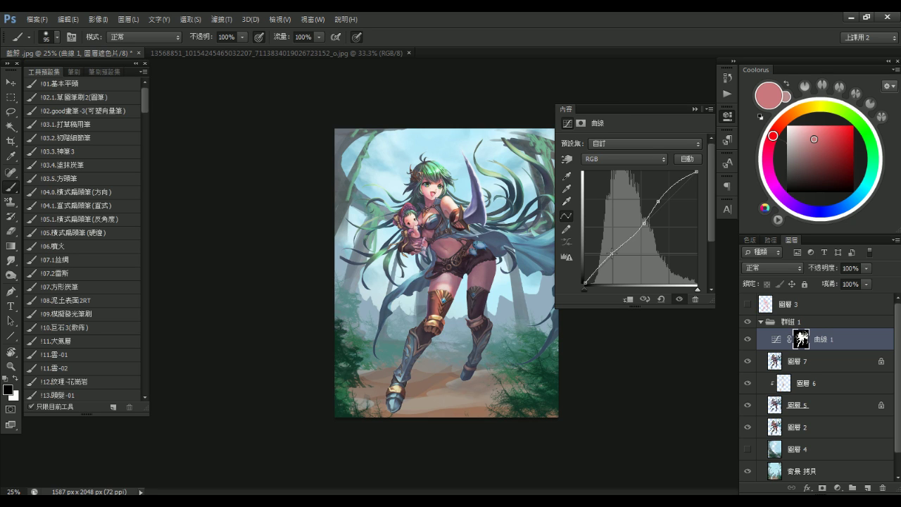
left_click_drag(658, 202, 639, 226)
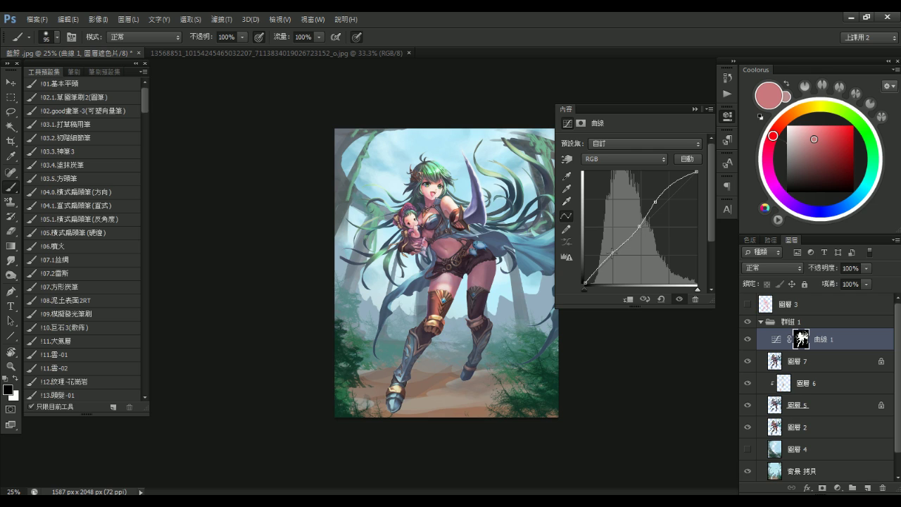
key("d")
left_click(727, 116)
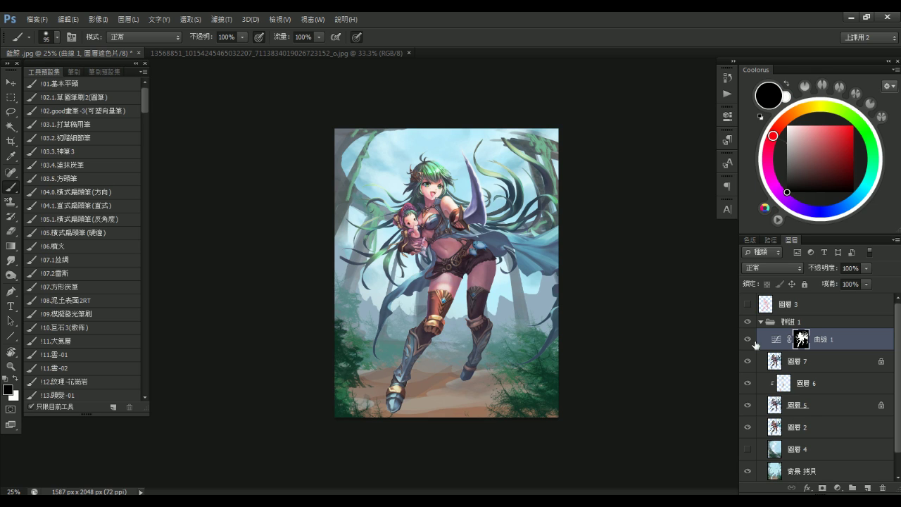
Compare the illustration with and without the 曲線 1 adjustment, and against the original by hiding and showing 群組 1
left_click(748, 340)
left_click(748, 340)
left_click(770, 323)
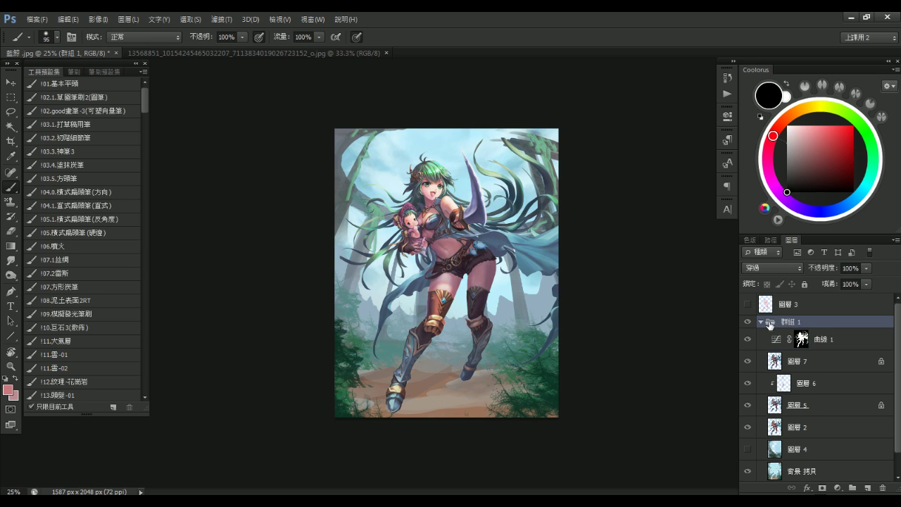
left_click(760, 322)
left_click(749, 323)
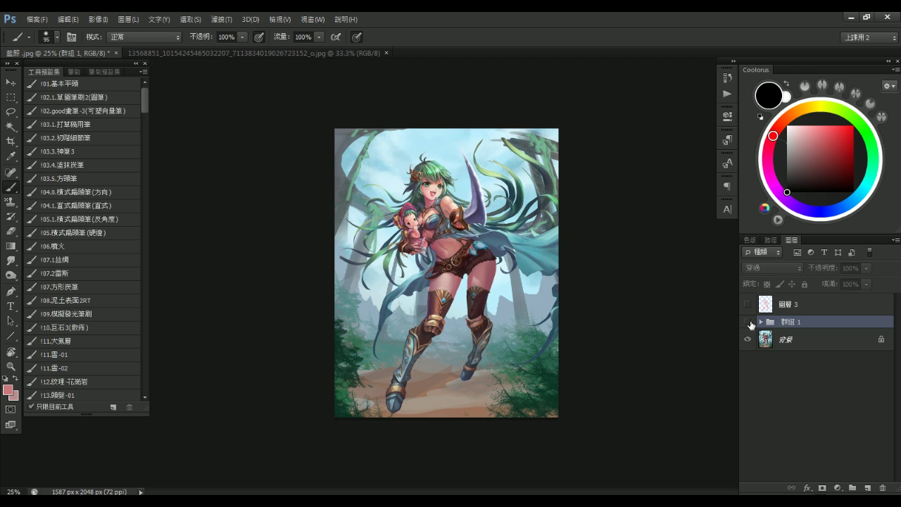
left_click(749, 322)
left_click(749, 322)
left_click(748, 322)
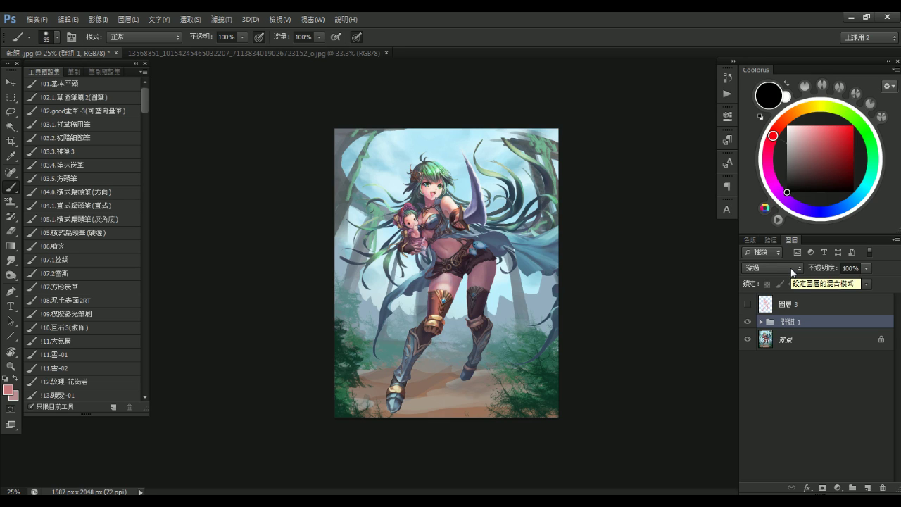
Save the layered illustration as a PSD file and close both open documents
left_click(634, 332, "alt")
left_click(634, 332, "ctrl")
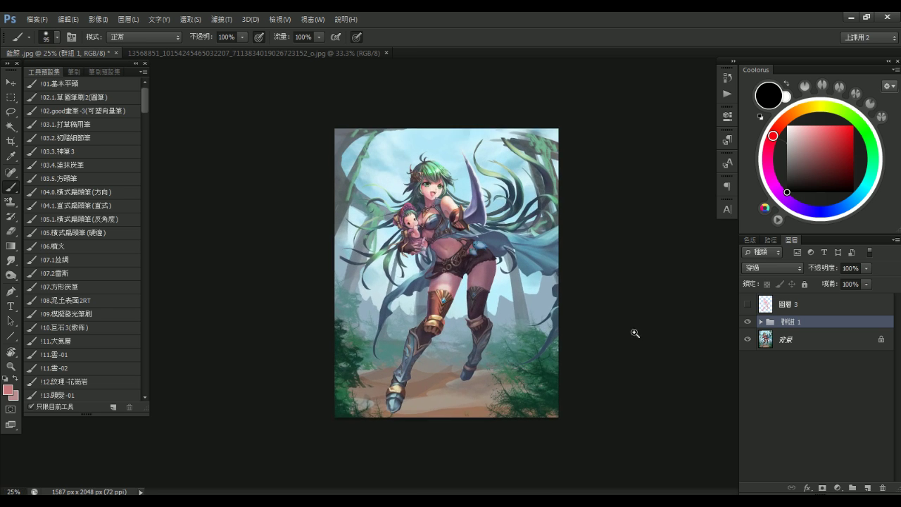
left_click(634, 332, "ctrl")
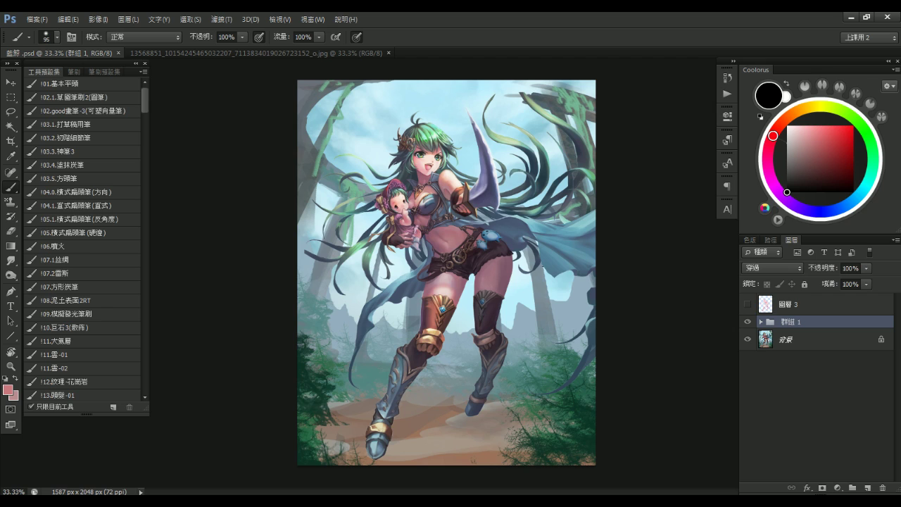
left_click(388, 53)
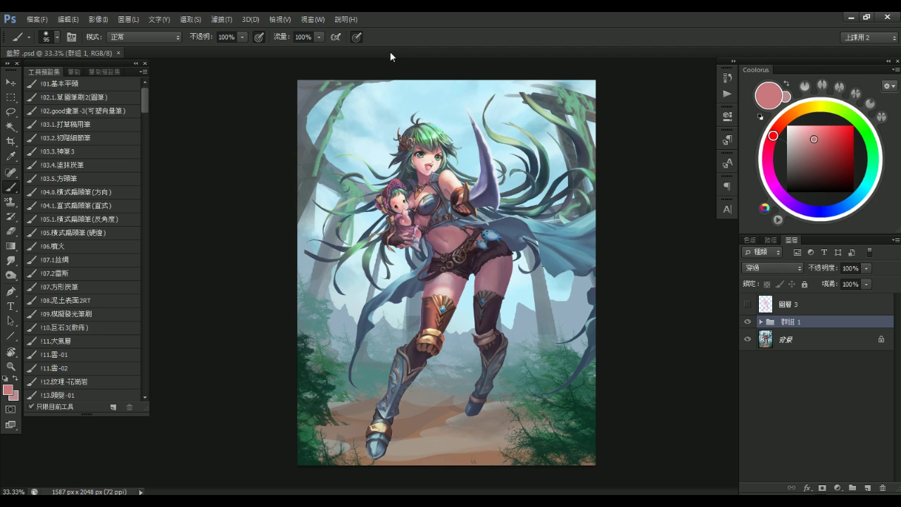
left_click(118, 53)
left_click(851, 18)
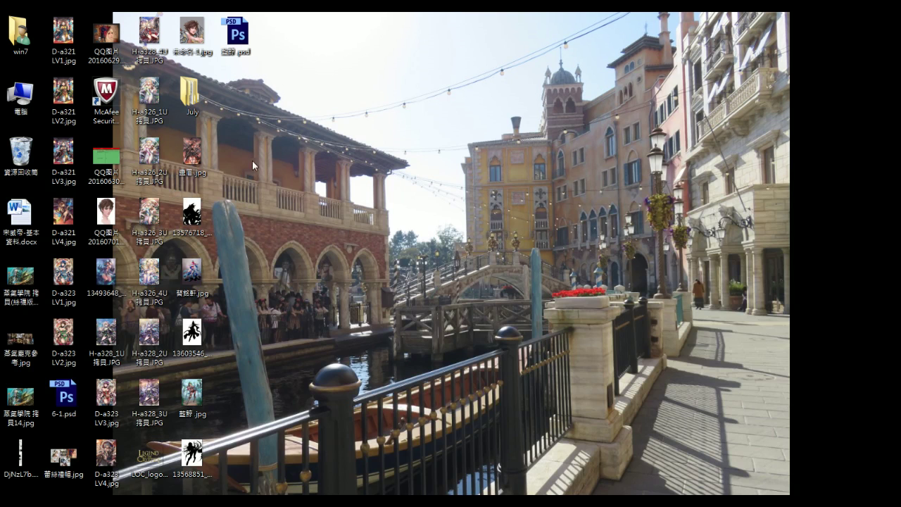
Return to Photoshop and start a new document with a resolution of 350 pixels/inch
left_click(187, 500)
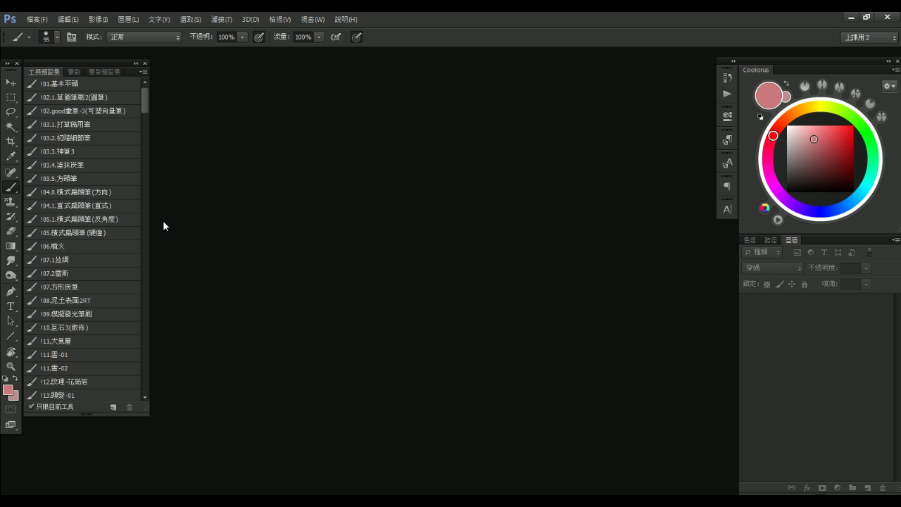
left_click(37, 19)
left_click(49, 28)
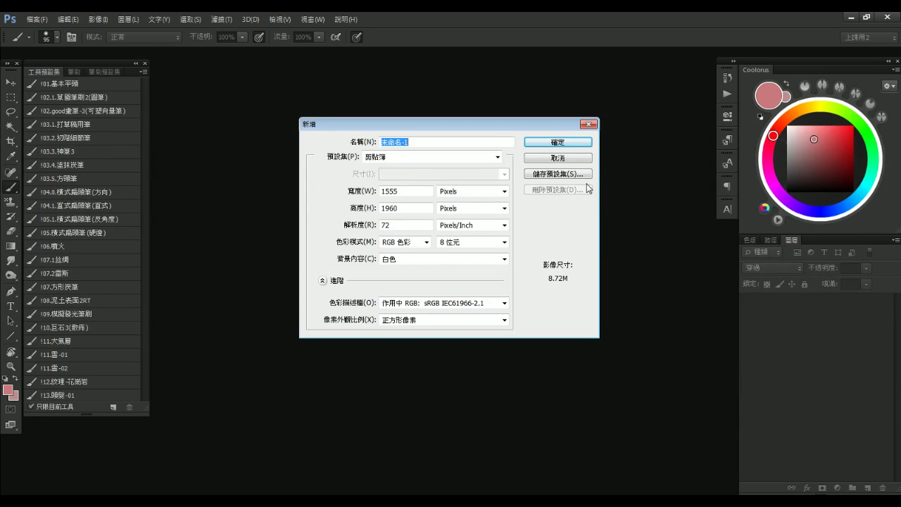
left_click_drag(408, 191, 309, 196)
left_click(399, 226)
key("BackSpace")
key("BackSpace")
type("350")
Set the new document to 2000 pixels wide and 3200 pixels high and create it
left_click_drag(403, 190, 371, 214)
key("Tab")
key("shift+Tab")
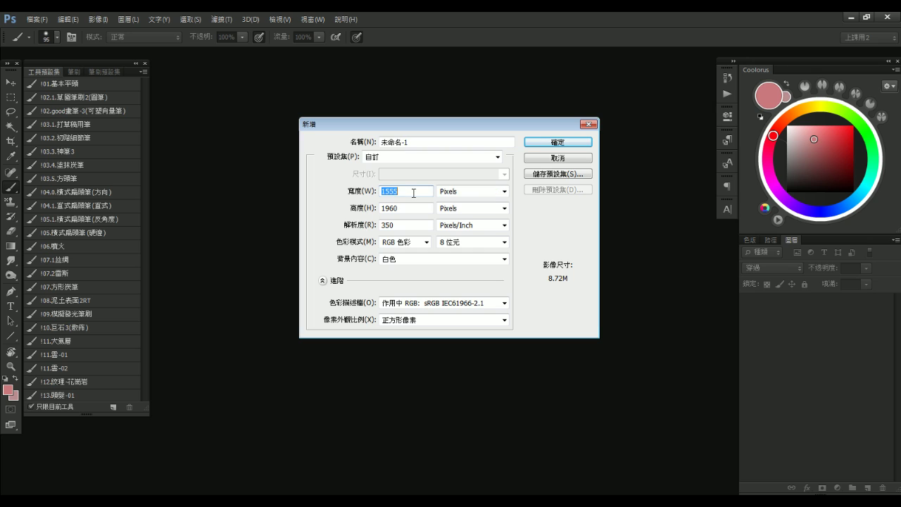
type("2000")
key("Tab")
key("Tab")
type("3200")
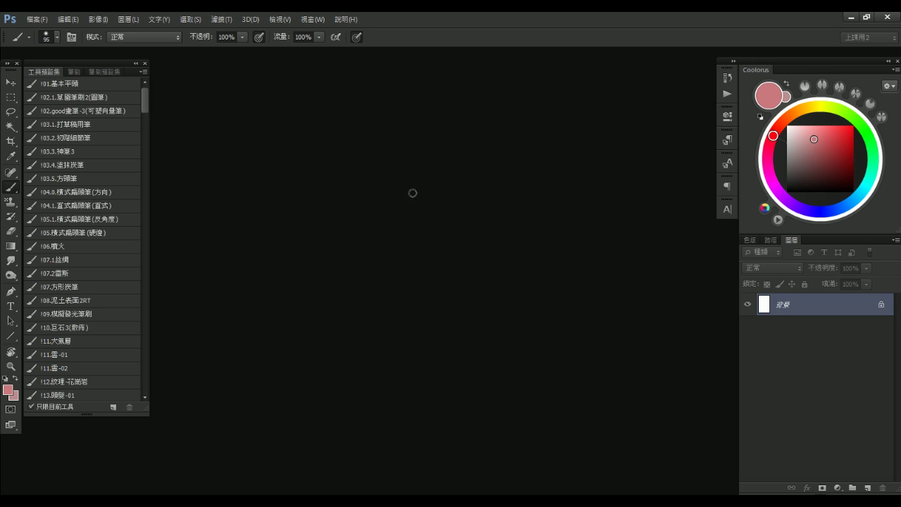
key("Return")
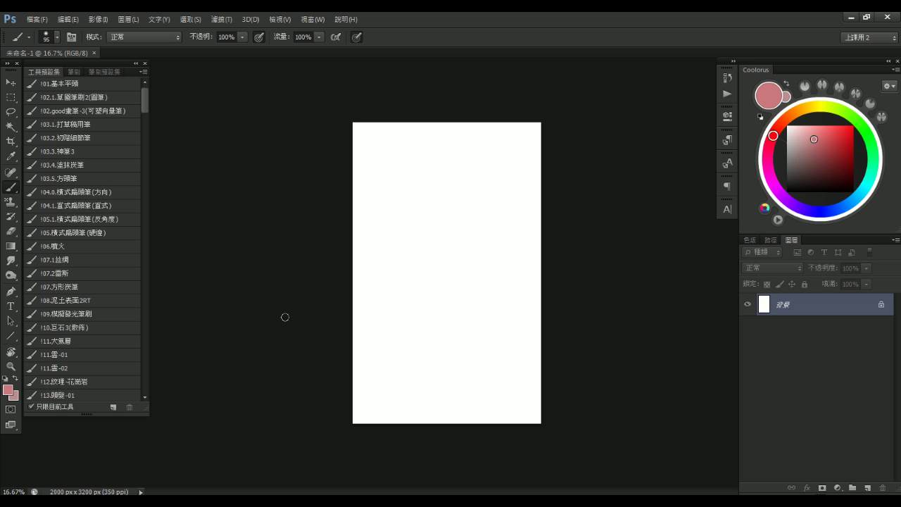
Choose a light warm grey with a slight yellow tint and fill the blank background layer with it
left_click(660, 198)
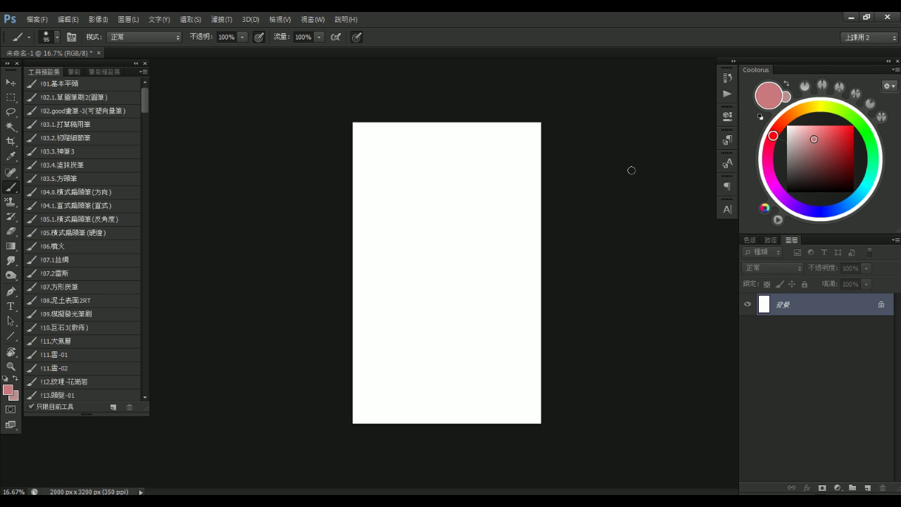
left_click_drag(531, 263, 533, 257)
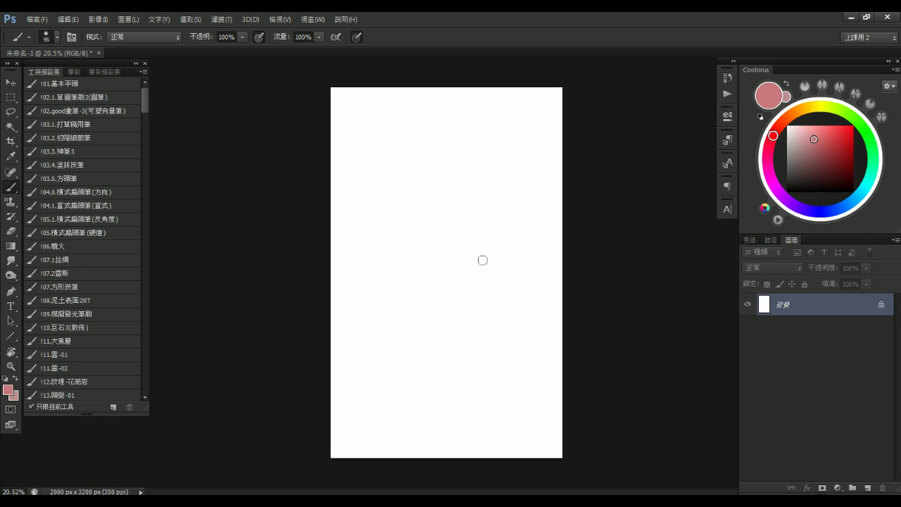
left_click_drag(808, 141, 790, 142)
left_click(791, 141)
left_click(787, 120)
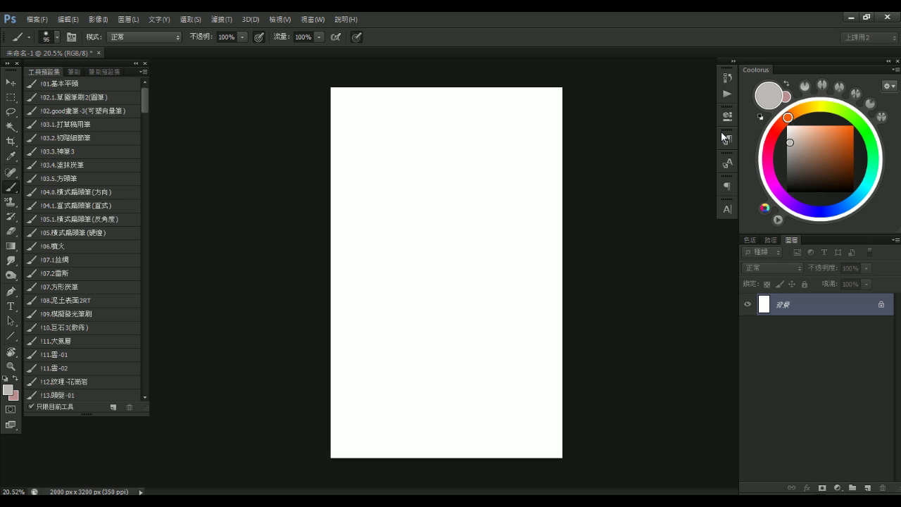
key("shift+F5")
key("Return")
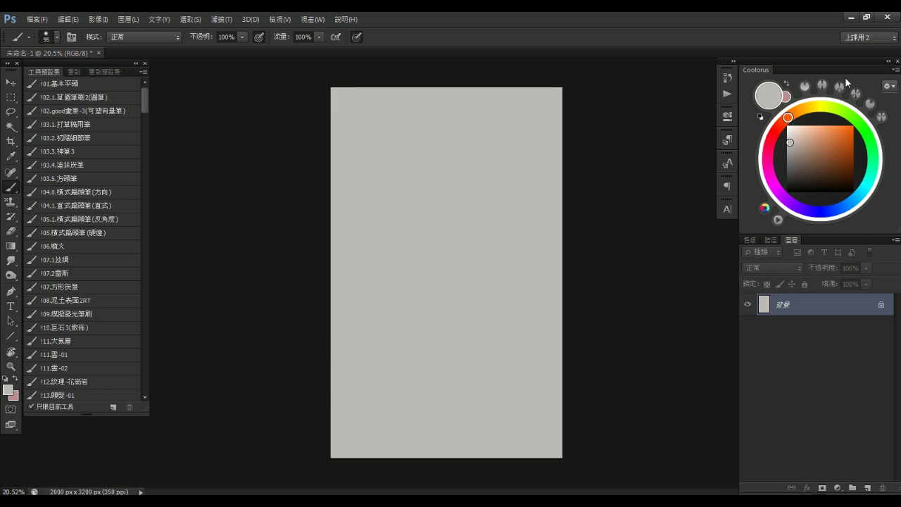
left_click_drag(787, 118, 802, 109)
key("shift+F5")
key("Return")
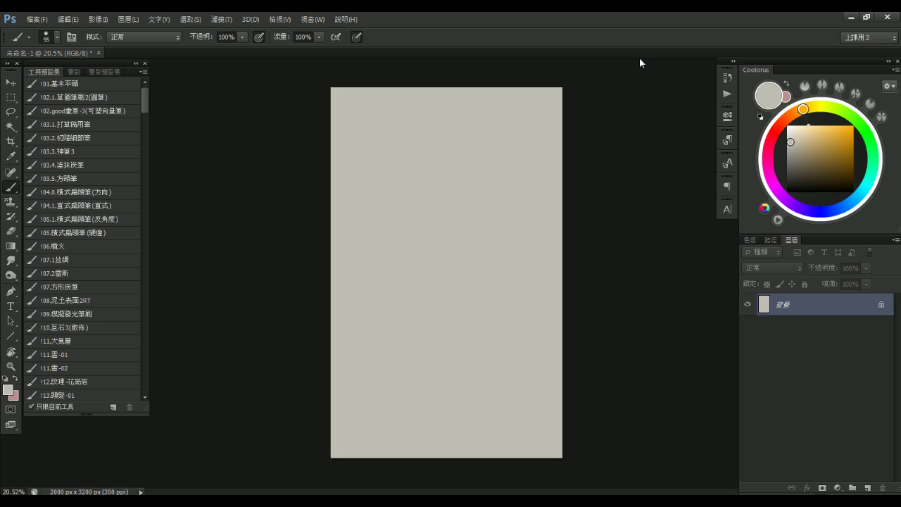
Select the !01.基本平頭 brush preset and choose a slightly darker, muted brownish grey as the painting colour
left_click(70, 83)
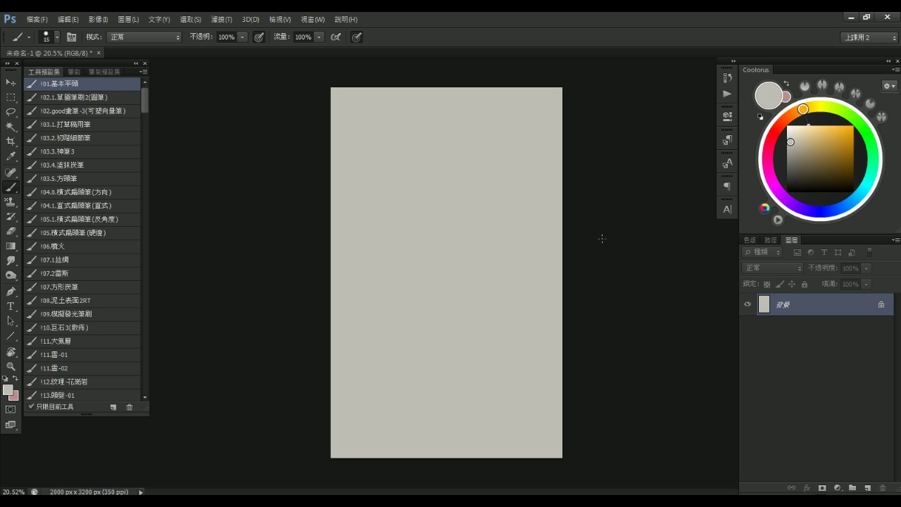
scroll(587, 250, "down", 1)
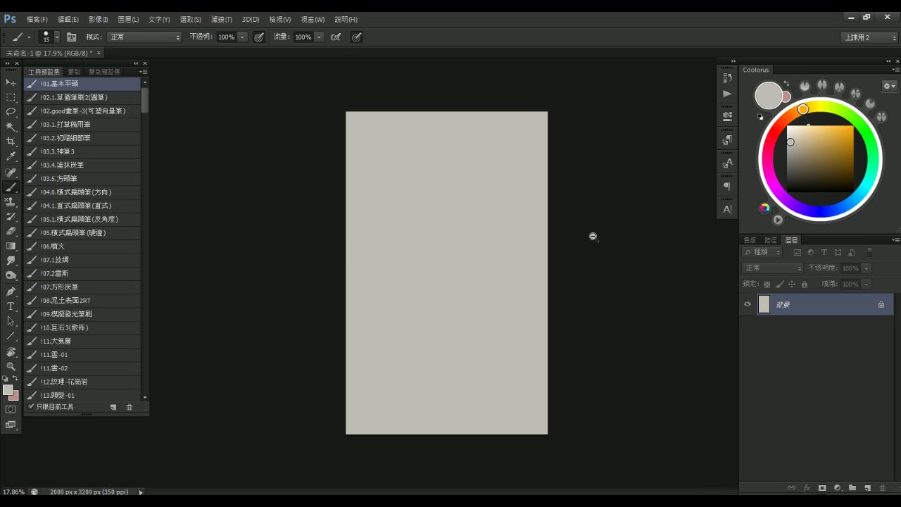
left_click(782, 123)
mouse_move(793, 144)
left_mouse_down()
mouse_move(798, 150)
mouse_move(788, 118)
left_mouse_up()
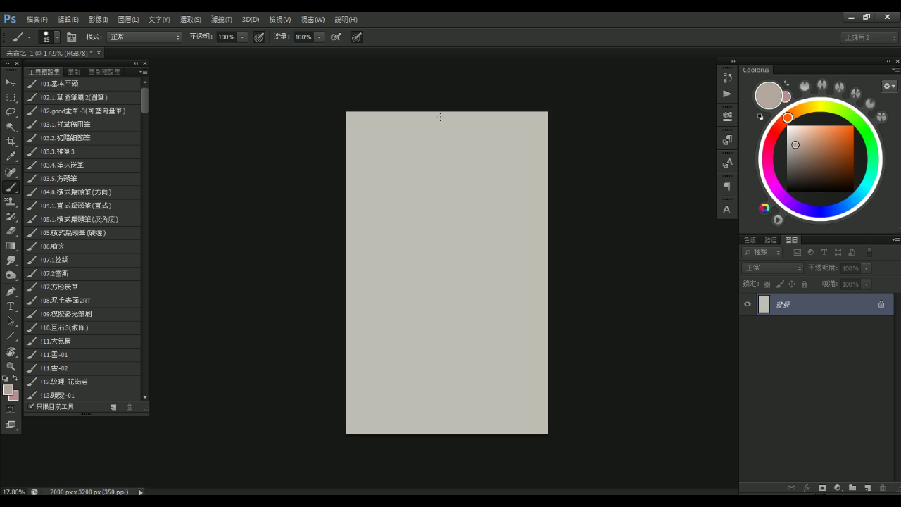
left_click(579, 206, "ctrl")
left_click_drag(472, 222, 452, 227)
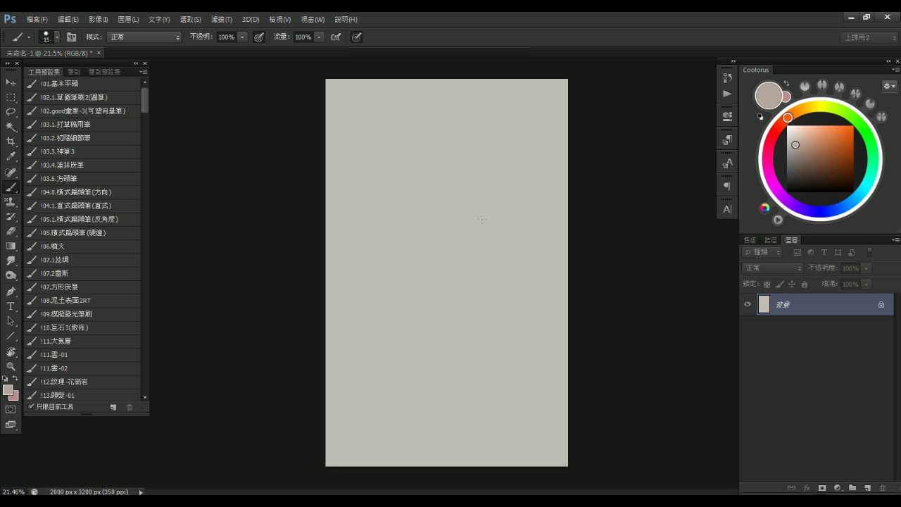
Duplicate the grey background layer and add a new empty layer above the copy
key("ctrl+shift+alt+n")
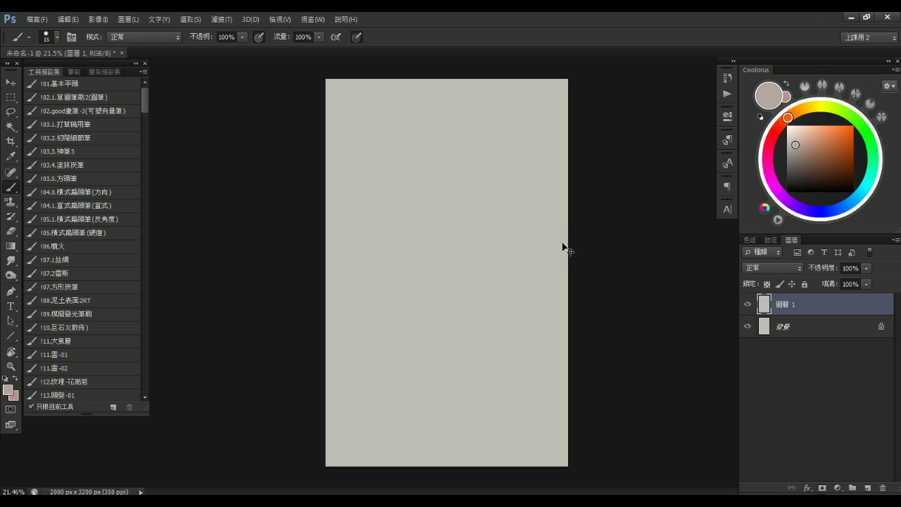
key("ctrl+shift+n")
key("Return")
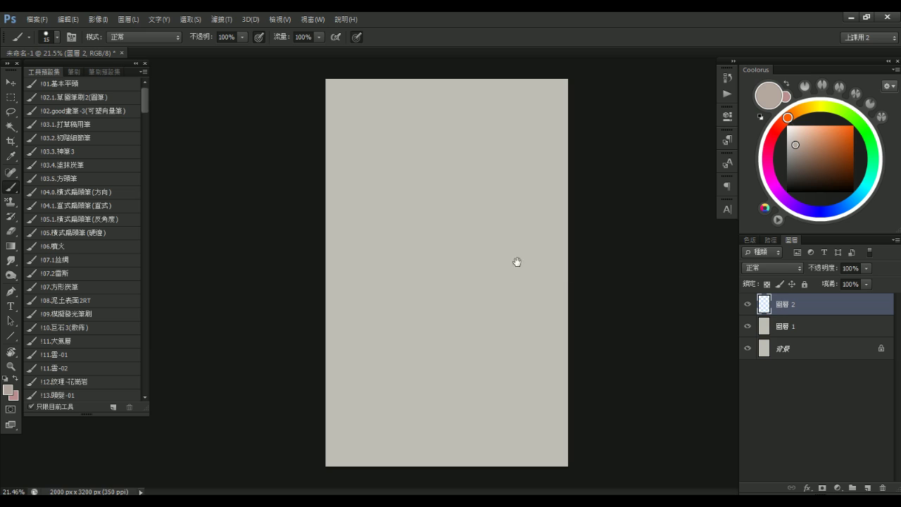
Switch to full-screen mode with the menu bar and enlarge the brush to 500 px
key("f")
left_click_drag(521, 260, 545, 278)
key("]")
key("]")
key("]")
key("]")
key("]")
key("]")
key("]")
key("]")
key("]")
key("]")
key("]")
key("]")
key("]")
key("]")
key("]")
key("]")
key("]")
key("]")
key("]")
key("]")
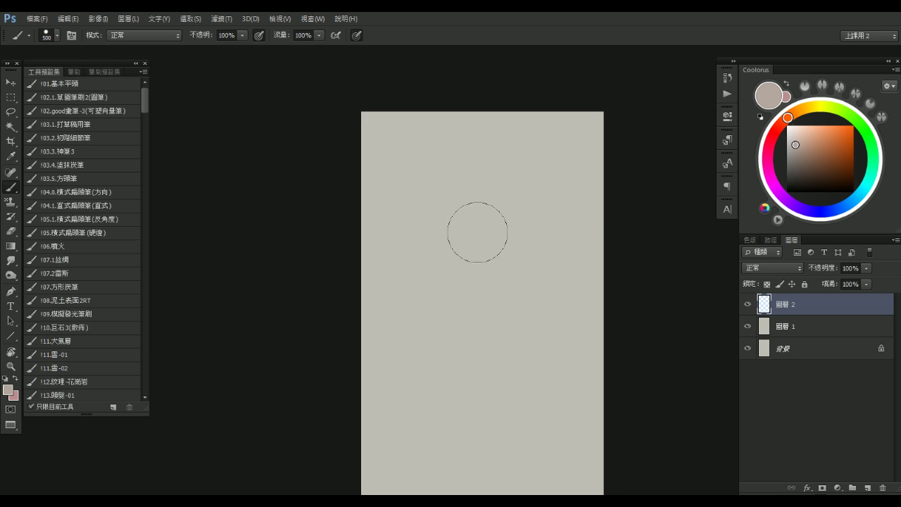
Paint a solid oval head in muted reddish pink with a 400 px brush and shift it slightly upward
left_click(782, 129)
left_click(800, 146)
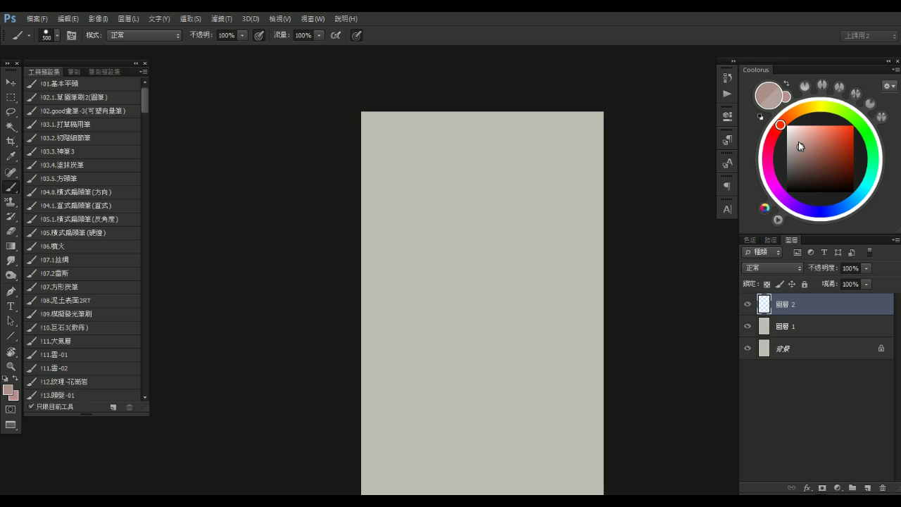
key("bracketleft")
key("bracketleft")
key("bracketright")
mouse_move(485, 296)
left_mouse_down()
mouse_move(476, 223)
mouse_move(487, 307)
mouse_move(481, 220)
mouse_move(487, 300)
left_mouse_up()
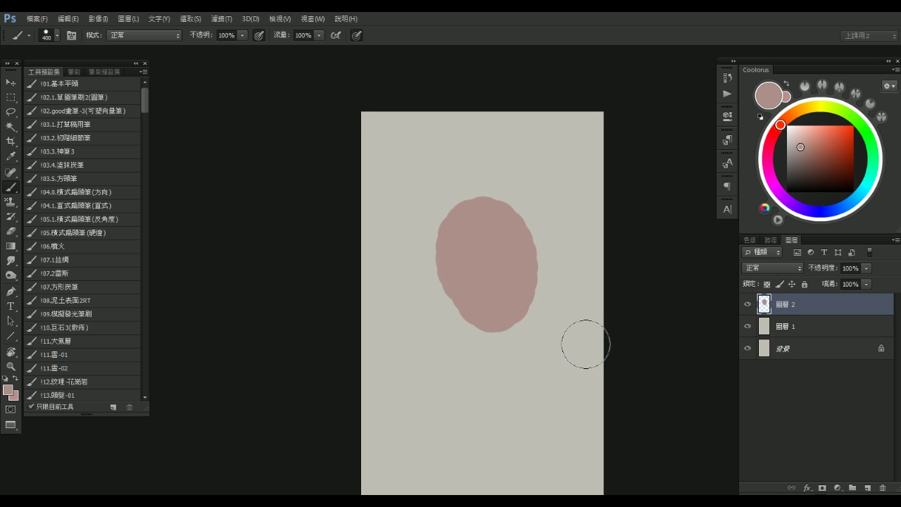
left_click_drag(512, 254, 512, 246)
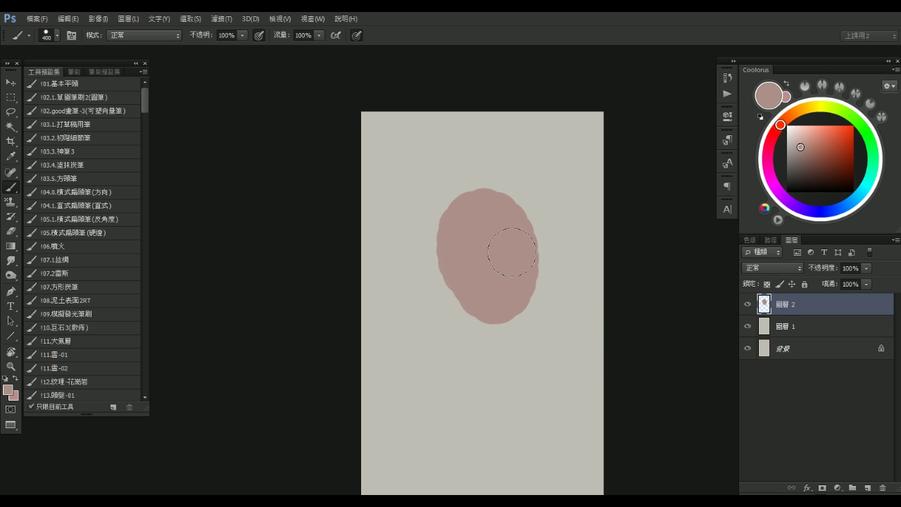
Block in the neck and shoulders below the head in the same pink with a 300 px brush
key("bracketleft")
key("bracketleft")
mouse_move(537, 283)
left_mouse_down()
mouse_move(536, 325)
mouse_move(518, 333)
mouse_move(505, 362)
mouse_move(533, 294)
mouse_move(538, 314)
mouse_move(513, 359)
mouse_move(520, 346)
mouse_move(491, 365)
left_mouse_up()
key("ctrl+z")
key("bracketright")
left_click_drag(560, 350, 497, 386)
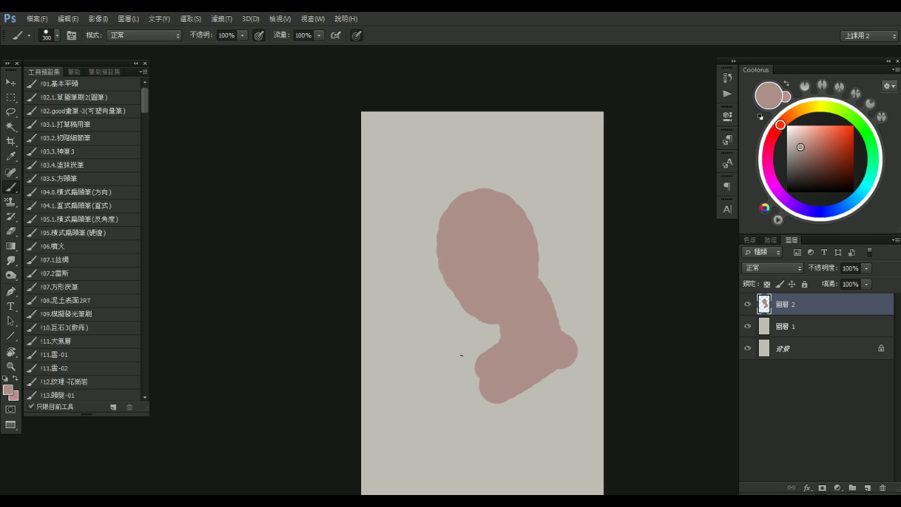
Refine the outline of the neck and shoulders with smaller brush sizes down to 150 px
key("bracketleft")
key("bracketleft")
key("bracketleft")
mouse_move(538, 271)
left_mouse_down()
mouse_move(555, 338)
mouse_move(554, 328)
mouse_move(549, 352)
mouse_move(531, 345)
mouse_move(496, 355)
mouse_move(482, 391)
left_mouse_up()
key("bracketright")
key("bracketleft")
key("bracketleft")
left_click_drag(503, 328, 482, 378)
mouse_move(549, 293)
left_mouse_down()
mouse_move(570, 352)
mouse_move(566, 330)
mouse_move(589, 356)
left_mouse_up()
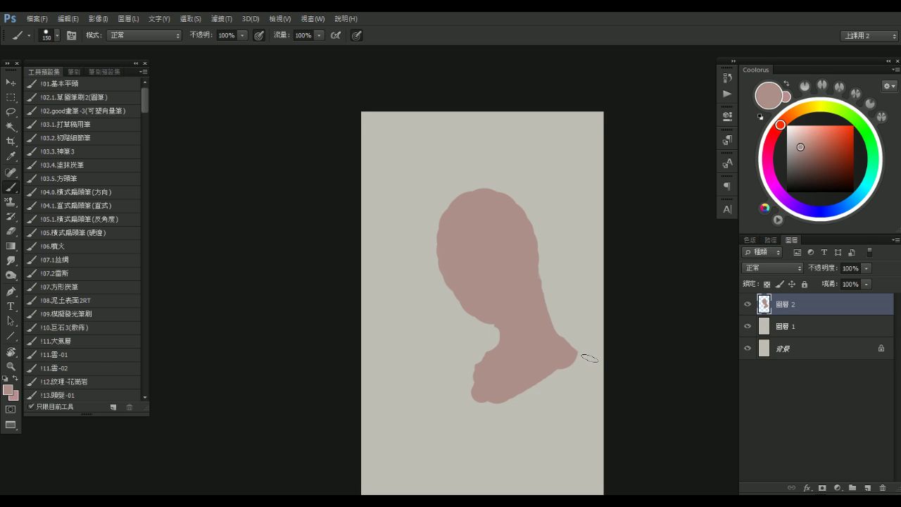
mouse_move(486, 344)
left_mouse_down()
mouse_move(457, 384)
mouse_move(478, 400)
mouse_move(519, 396)
mouse_move(579, 364)
mouse_move(581, 352)
mouse_move(555, 395)
left_mouse_up()
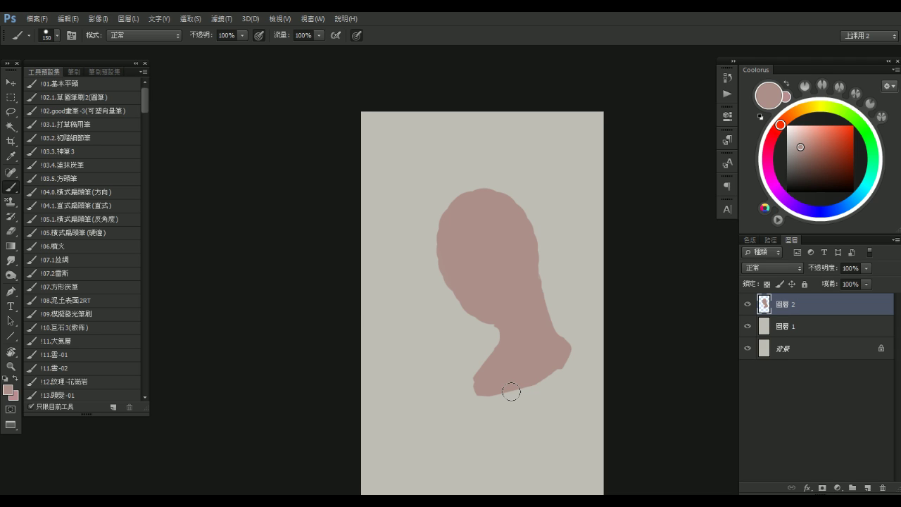
Sample the skin tone and choose a slightly darker, muted reddish brown as the shadow colour
left_click_drag(482, 257, 466, 270)
left_click(479, 276, "alt")
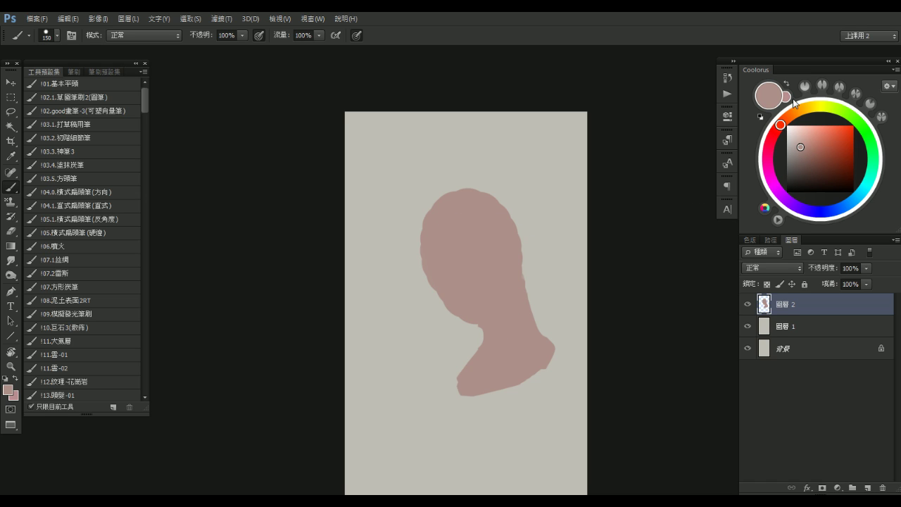
left_click(778, 127)
left_click(805, 150)
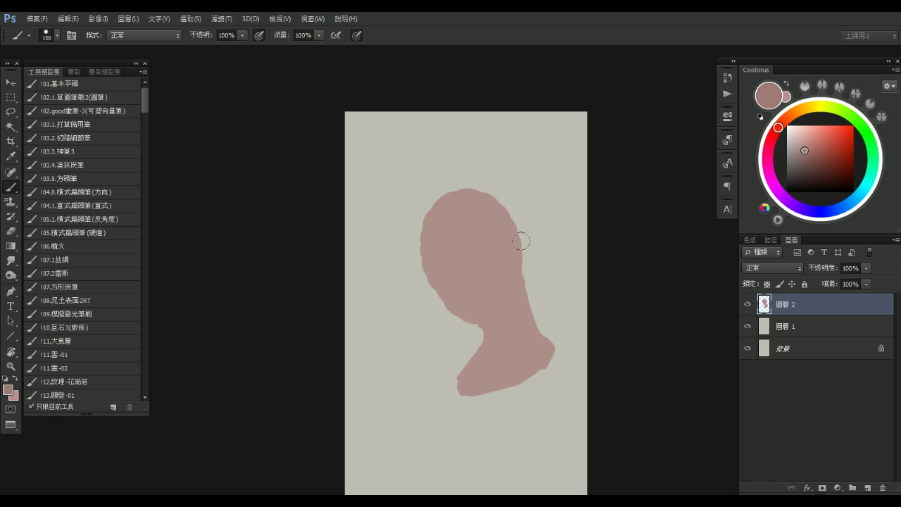
key("bracketright")
key("bracketright")
left_click(437, 278)
key("ctrl+z")
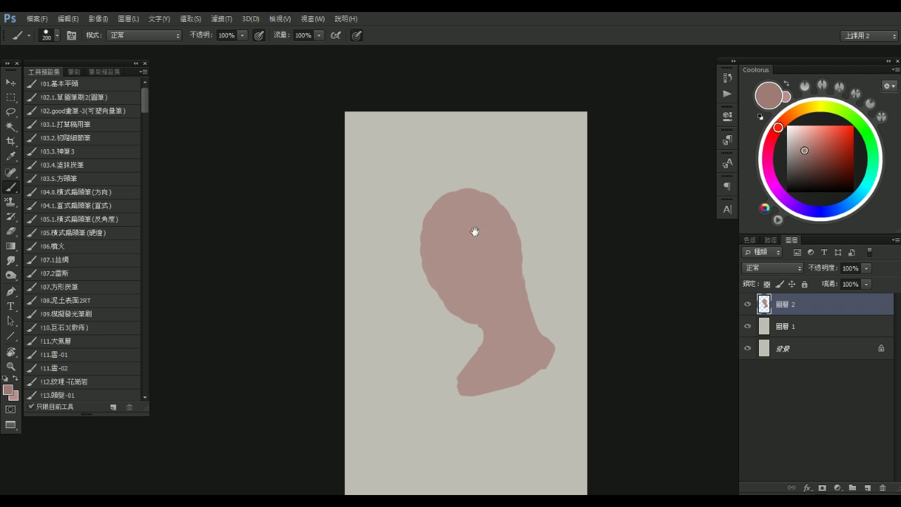
Paint a shadow line along the jaw, from below the ear to the chin, with a 100 px brush
key("bracketleft")
key("bracketleft")
key("bracketleft")
key("bracketleft")
left_click_drag(520, 275, 480, 332)
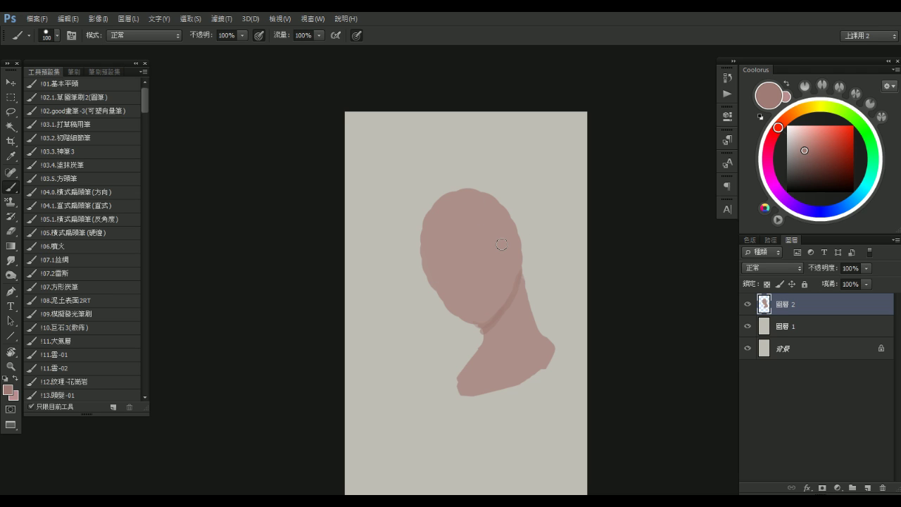
Block in both eye sockets, the side of the nose and the mouth with the darker skin shadow colour
key("bracketright")
key("bracketright")
key("bracketright")
left_click(433, 278)
left_click(472, 271)
left_click_drag(479, 267, 484, 267)
key("bracketleft")
key("bracketleft")
key("bracketleft")
left_click_drag(450, 302, 462, 314)
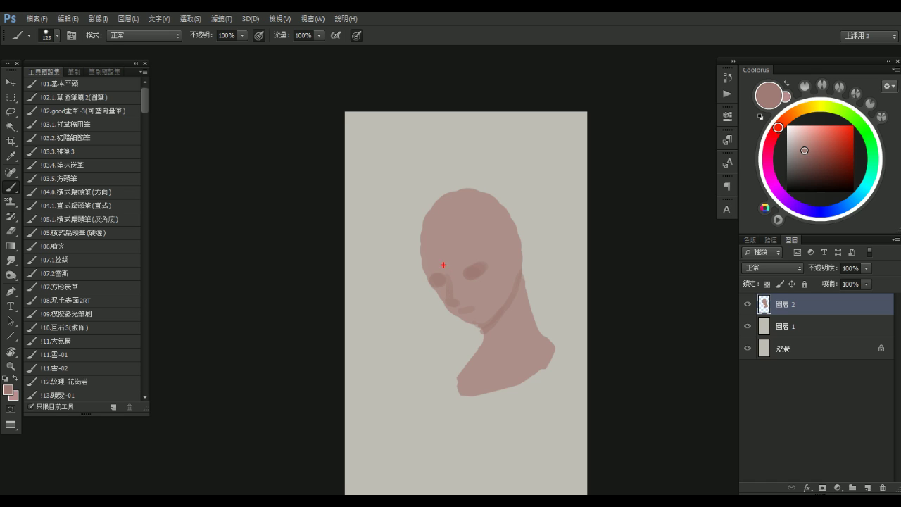
mouse_move(419, 227)
left_mouse_down()
mouse_move(432, 305)
mouse_move(473, 326)
mouse_move(511, 289)
left_mouse_up()
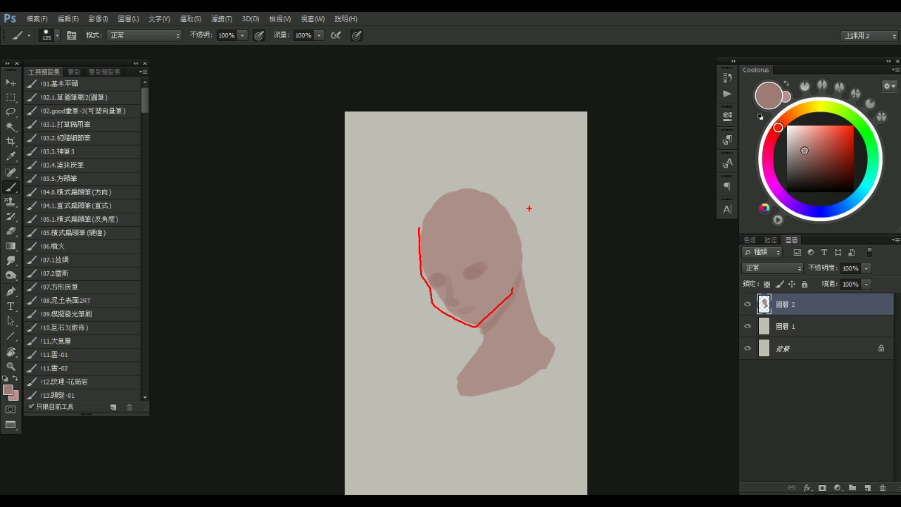
key("Escape")
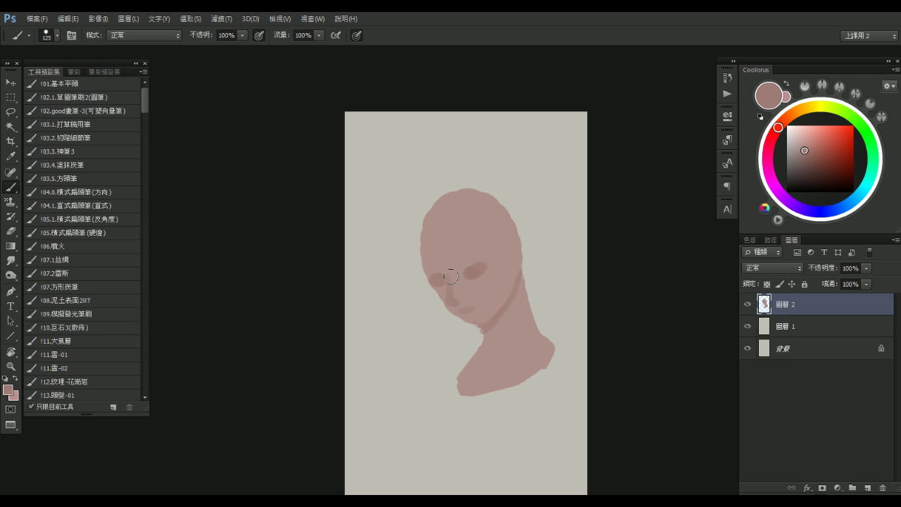
Swap to the lighter pink and dab it onto the near cheek and the edge of the far cheek
scroll(480, 285, "up", 1)
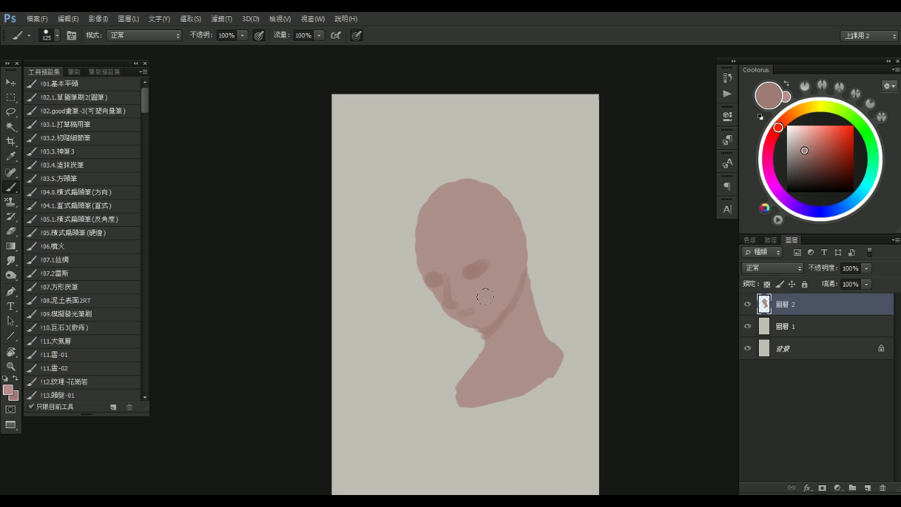
key("x")
left_click(487, 298)
key("bracketright")
mouse_move(439, 304)
left_mouse_down()
mouse_move(440, 296)
mouse_move(443, 305)
left_mouse_up()
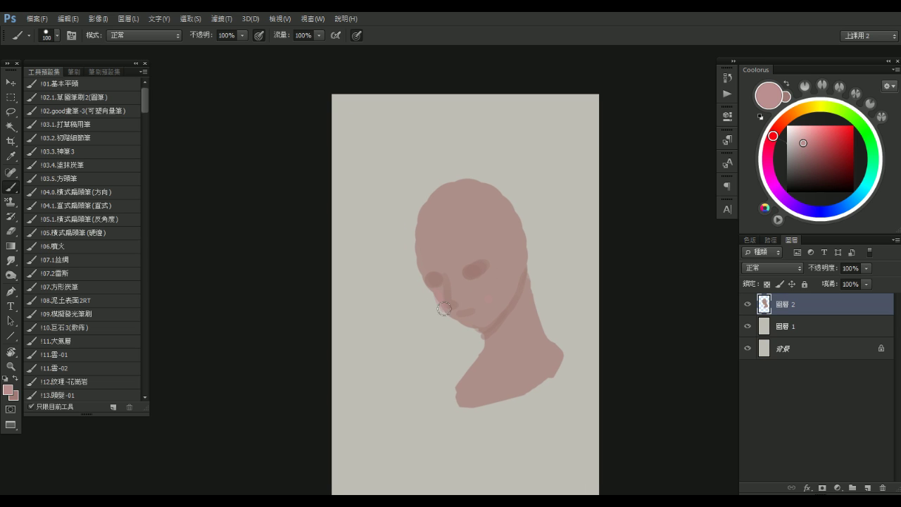
Sample the base skin tone from the cheek and reshape the outline of the far cheek and chin with a 100 px brush
key("bracketleft")
key("bracketleft")
left_click(488, 300, "alt")
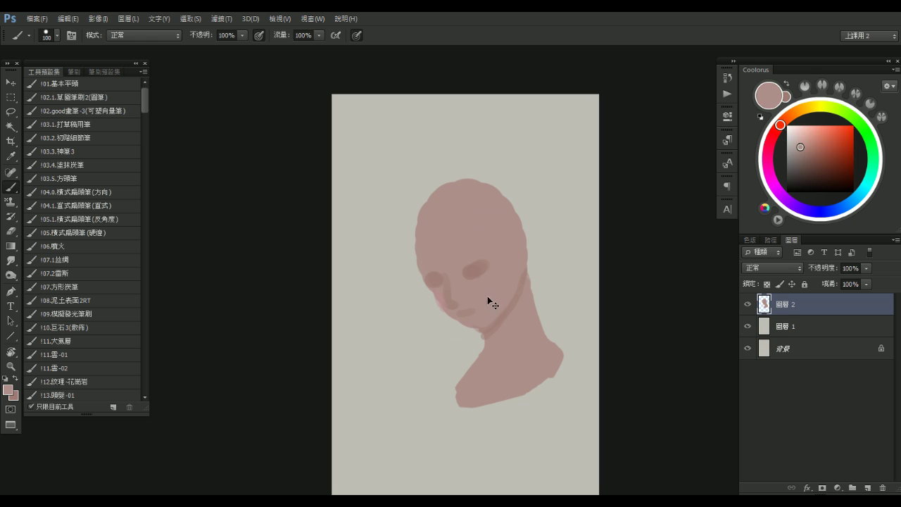
mouse_move(435, 292)
left_mouse_down()
mouse_move(451, 318)
mouse_move(470, 329)
left_mouse_up()
key("bracketleft")
key("bracketright")
mouse_move(436, 297)
left_mouse_down()
mouse_move(468, 330)
mouse_move(482, 331)
mouse_move(477, 325)
left_mouse_up()
key("ctrl+plus")
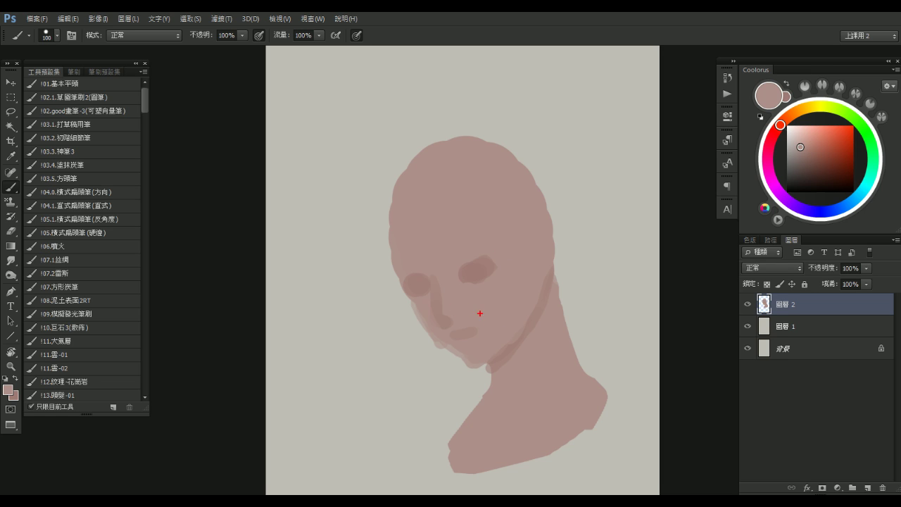
left_click_drag(438, 281, 440, 320)
left_click_drag(453, 307, 491, 326)
left_click_drag(434, 333, 433, 343)
left_click_drag(482, 326, 496, 293)
key("ctrl+z")
left_click_drag(477, 337, 497, 288)
left_click_drag(497, 289, 479, 346)
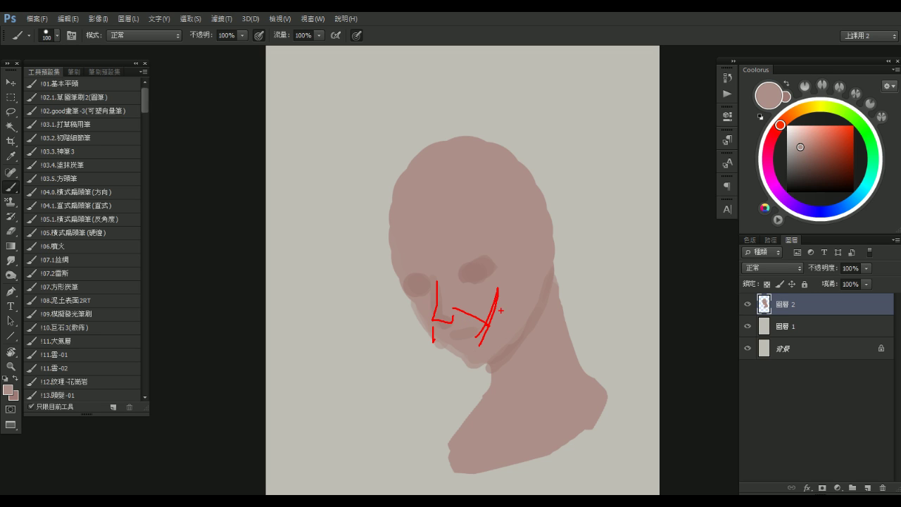
key("ctrl+z")
left_click_drag(468, 320, 476, 322)
key("ctrl+z")
mouse_move(372, 376)
left_mouse_down()
mouse_move(301, 387)
mouse_move(286, 410)
mouse_move(330, 414)
mouse_move(371, 390)
mouse_move(411, 386)
left_mouse_up()
key("ctrl+z")
mouse_move(344, 366)
left_mouse_down()
mouse_move(399, 369)
mouse_move(410, 385)
left_mouse_up()
mouse_move(375, 390)
left_mouse_down()
mouse_move(416, 410)
mouse_move(416, 389)
mouse_move(512, 396)
left_mouse_up()
left_click_drag(495, 387, 500, 402)
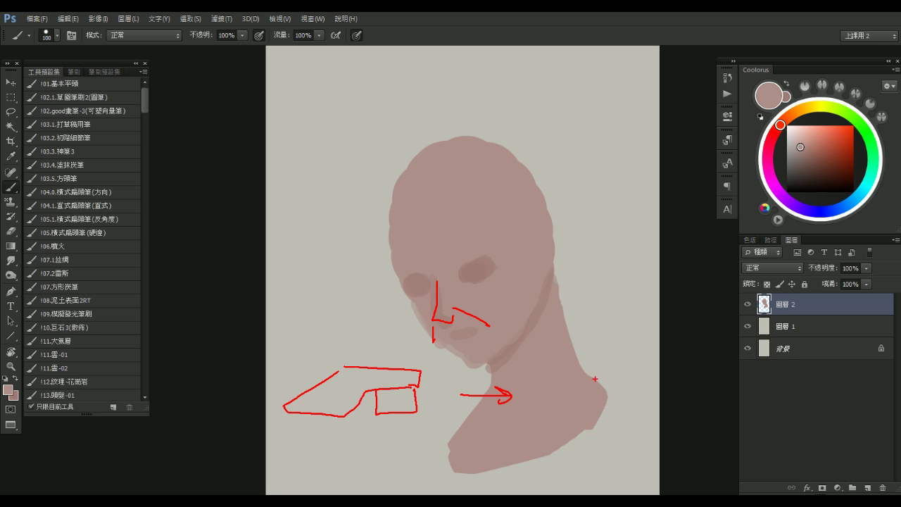
mouse_move(607, 322)
left_mouse_down()
mouse_move(595, 385)
mouse_move(622, 392)
mouse_move(526, 411)
mouse_move(597, 414)
mouse_move(601, 391)
mouse_move(637, 369)
mouse_move(619, 387)
left_mouse_up()
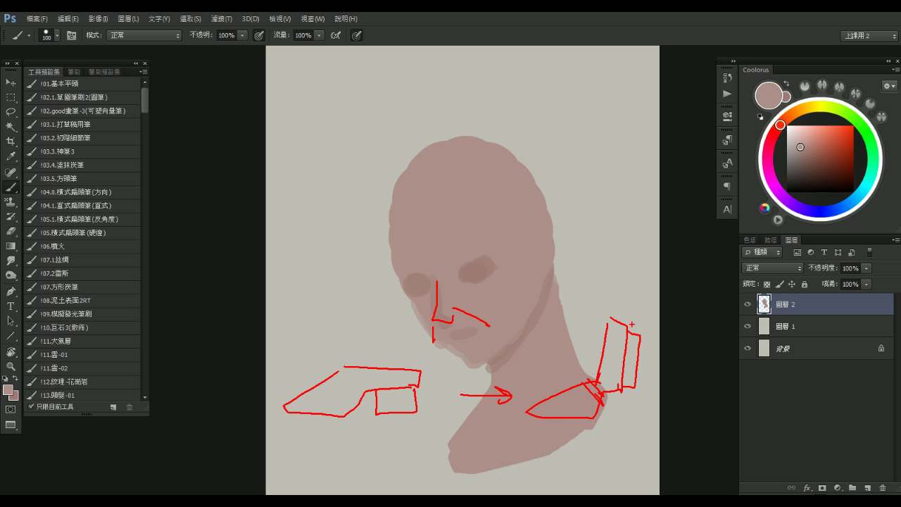
key("ctrl+z")
mouse_move(630, 328)
left_mouse_down()
mouse_move(637, 386)
mouse_move(622, 388)
left_mouse_up()
mouse_move(612, 316)
left_mouse_down()
mouse_move(598, 375)
mouse_move(528, 405)
left_mouse_up()
mouse_move(575, 387)
left_mouse_down()
mouse_move(582, 406)
mouse_move(574, 413)
left_mouse_up()
left_click_drag(574, 412, 592, 396)
left_click_drag(574, 390, 566, 400)
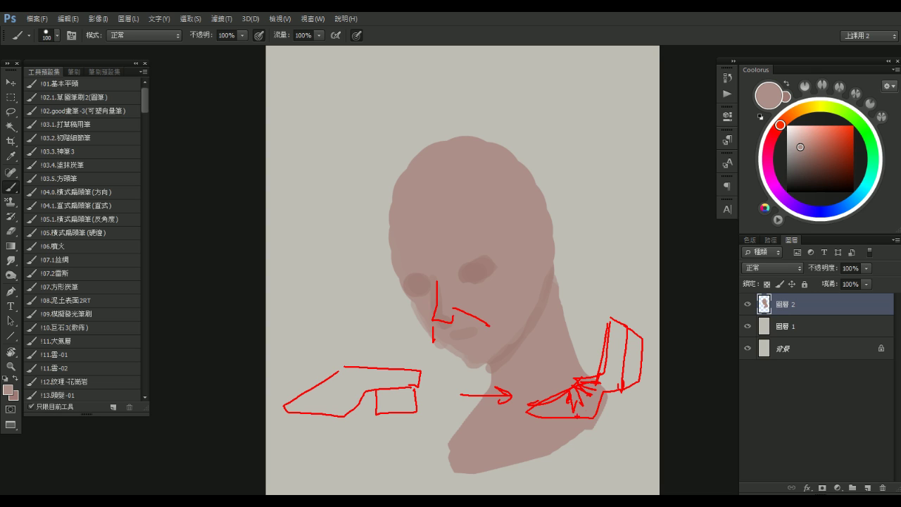
left_click_drag(591, 351, 625, 415)
key("ctrl+z")
left_click_drag(480, 399, 321, 386)
key("ctrl+z")
key("ctrl+z")
left_click_drag(574, 389, 586, 404)
mouse_move(580, 390)
left_mouse_down()
mouse_move(583, 400)
mouse_move(617, 395)
left_mouse_up()
key("Escape")
key("ctrl+2")
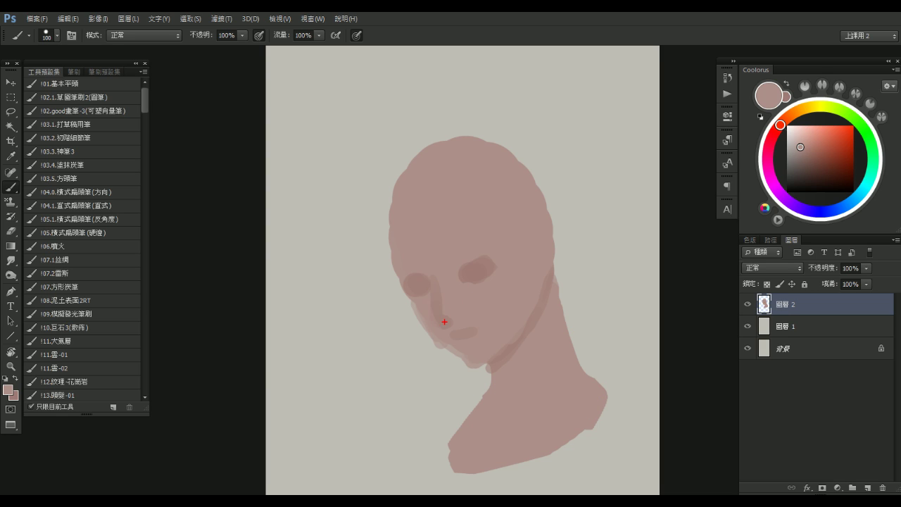
mouse_move(437, 321)
left_mouse_down()
mouse_move(454, 308)
mouse_move(504, 326)
left_mouse_up()
left_click_drag(496, 261, 538, 264)
mouse_move(464, 285)
left_mouse_down()
mouse_move(490, 297)
mouse_move(484, 279)
mouse_move(499, 274)
mouse_move(504, 282)
left_mouse_up()
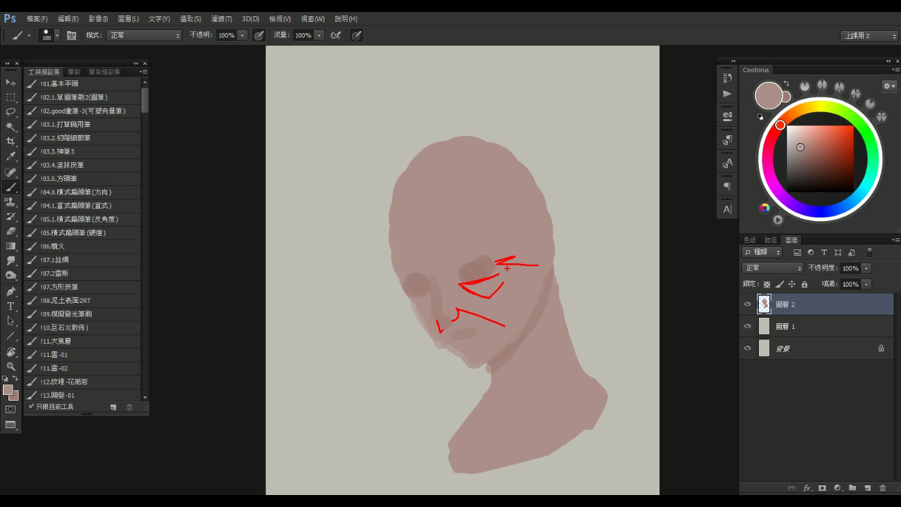
key("ctrl+alt+z")
key("ctrl+alt+z")
key("Escape")
Sample the reddish-brown shadow colour on the face and set the brush size to 80 px
left_click_drag(509, 270, 471, 280)
key("bracketleft")
left_click(482, 281, "alt")
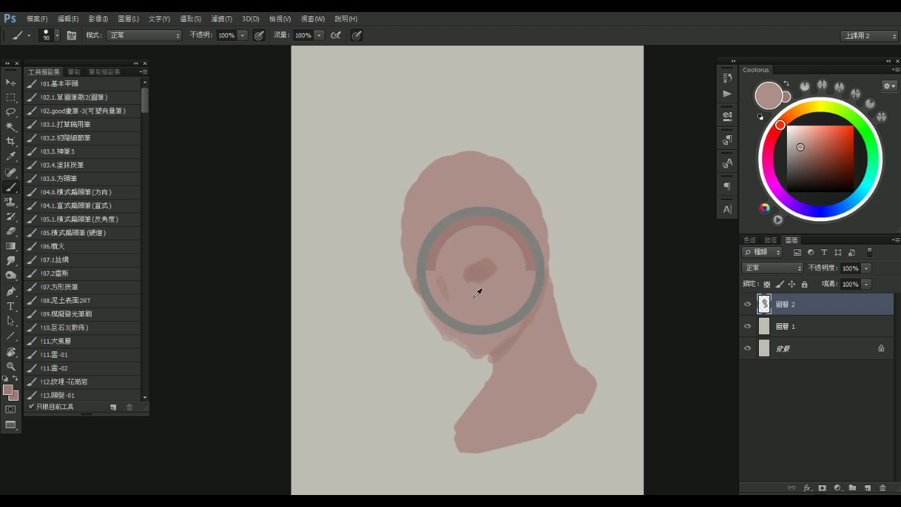
key("bracketright")
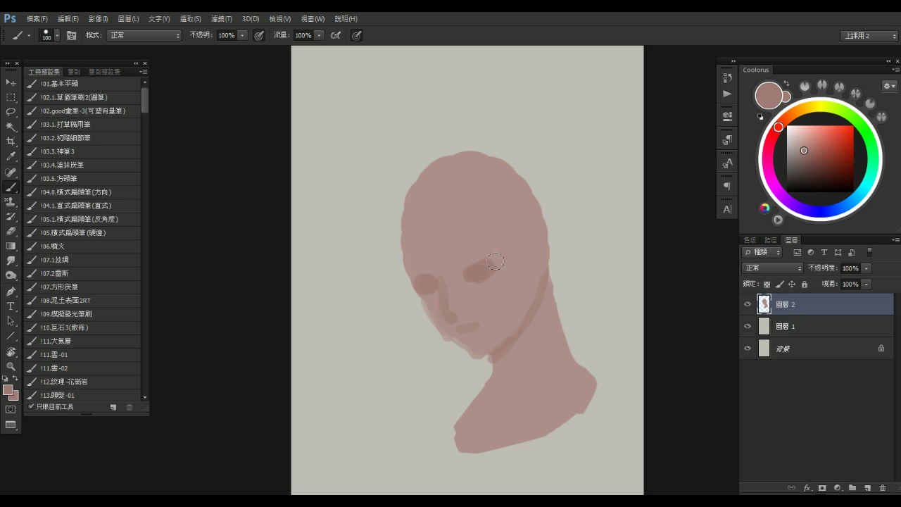
key("bracketleft")
key("bracketleft")
scroll(461, 251, "down", 1)
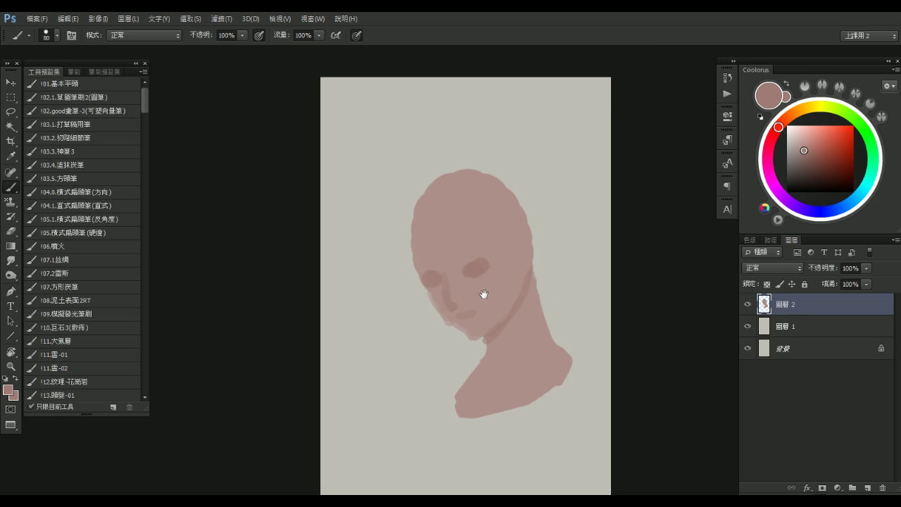
Group the head layer with the grey layer beneath it, duplicate the group and select the head layer inside the copy
left_click(821, 329, "shift")
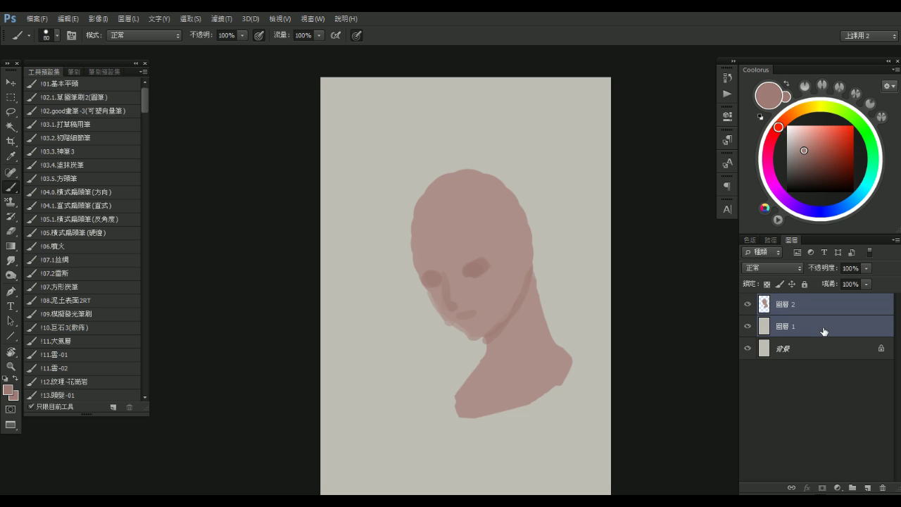
key("ctrl+g")
key("ctrl+j")
left_click(760, 300)
left_click(816, 324)
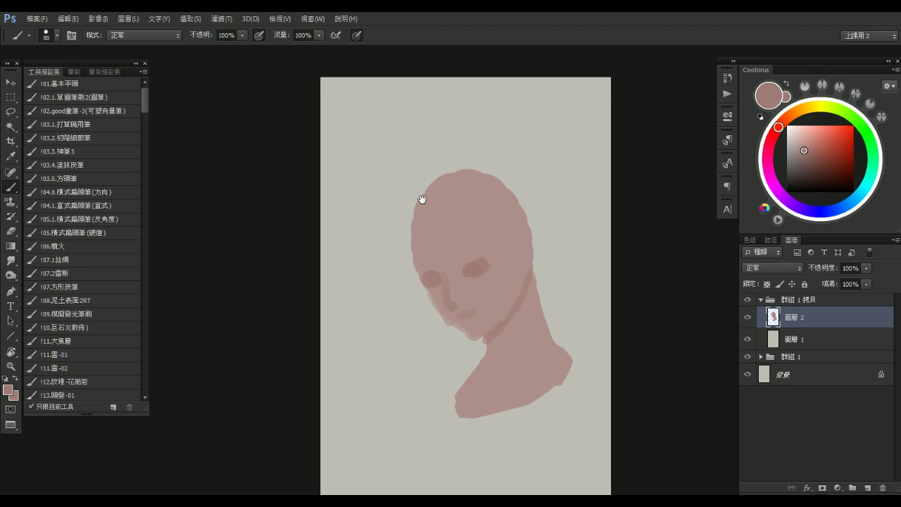
Paint darker contour lines down the side of the head, across the forehead and along the brow
mouse_move(409, 220)
left_mouse_down()
mouse_move(425, 205)
mouse_move(418, 247)
mouse_move(480, 227)
mouse_move(492, 253)
left_mouse_up()
key("bracketleft")
key("bracketleft")
key("ctrl+z")
key("bracketright")
key("bracketright")
key("bracketright")
mouse_move(420, 244)
left_mouse_down()
mouse_move(461, 231)
mouse_move(485, 245)
left_mouse_up()
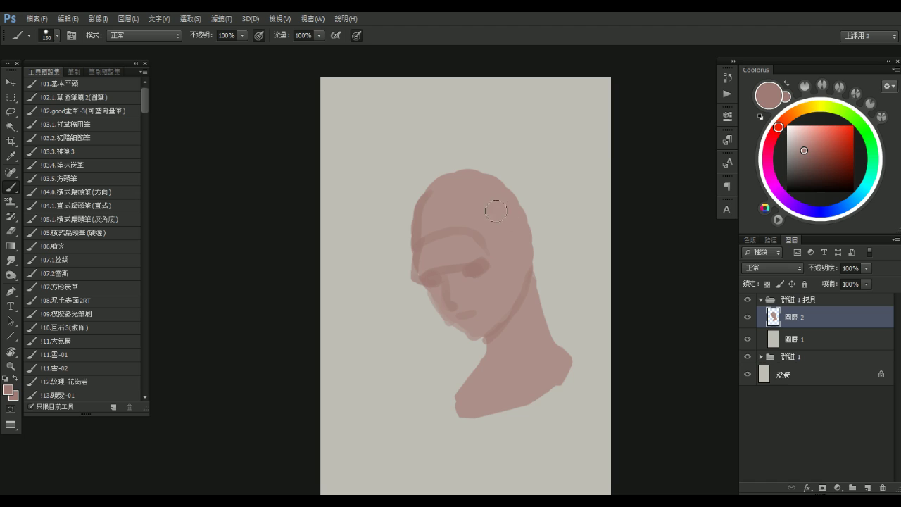
Paint a darker plane line from the crown down the near side of the forehead to the outer brow
key("bracketright")
key("bracketright")
left_click_drag(482, 186, 485, 253)
key("ctrl+z")
left_click_drag(476, 180, 478, 255)
Sample the shadow tone near the nose and paint the nose's side planes and tip, finishing with an 80 px brush
key("bracketleft")
key("bracketleft")
key("bracketleft")
key("bracketleft")
key("bracketleft")
key("bracketleft")
key("bracketleft")
left_click(455, 288, "alt")
mouse_move(449, 285)
left_mouse_down()
mouse_move(450, 305)
mouse_move(441, 310)
left_mouse_up()
left_click(444, 288, "alt")
key("bracketright")
key("bracketright")
key("bracketright")
mouse_move(455, 277)
left_mouse_down()
mouse_move(464, 305)
mouse_move(440, 312)
mouse_move(454, 316)
left_mouse_up()
key("ctrl+z")
key("bracketright")
key("bracketright")
key("bracketleft")
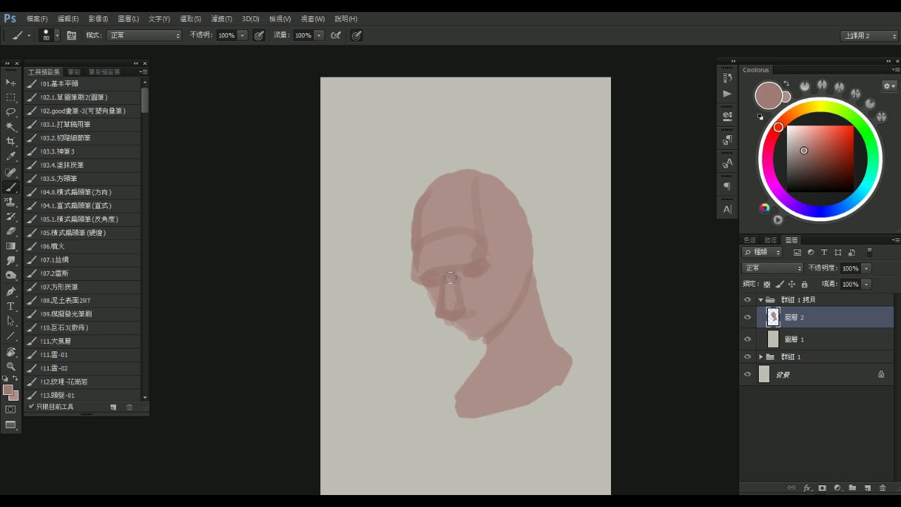
Paint the near eye socket, the angled cheekbone line and the shadow beneath the nose, then reduce the brush to 50 px
mouse_move(461, 274)
left_mouse_down()
mouse_move(490, 294)
mouse_move(503, 270)
left_mouse_up()
key("bracketright")
mouse_move(484, 312)
left_mouse_down()
mouse_move(476, 301)
mouse_move(449, 331)
mouse_move(455, 323)
mouse_move(471, 331)
mouse_move(446, 321)
left_mouse_up()
key("bracketleft")
key("bracketleft")
key("x")
key("bracketright")
key("bracketleft")
key("bracketleft")
key("bracketleft")
key("bracketleft")
key("x")
key("bracketright")
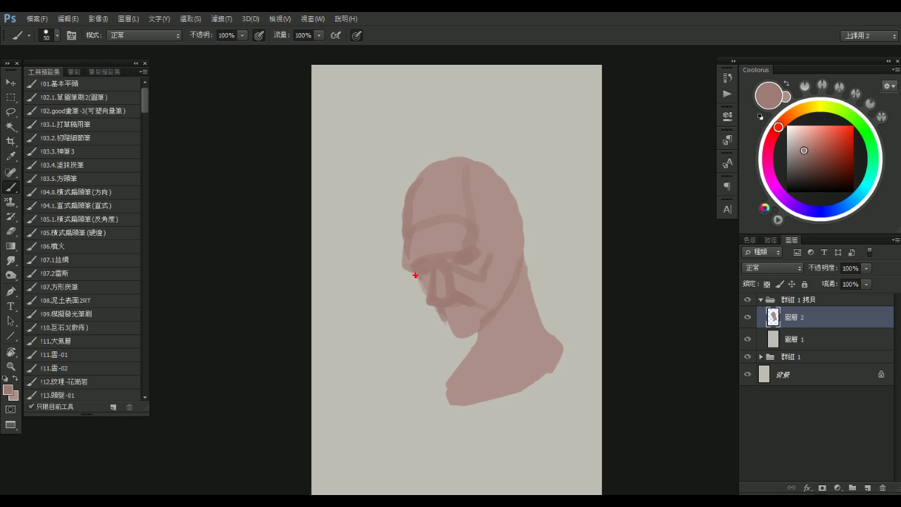
Outline the planes of the far cheek, mouth area and chin in the darker tone and enlarge the brush to 70 px
mouse_move(406, 263)
left_mouse_down()
mouse_move(419, 295)
mouse_move(468, 339)
left_mouse_up()
key("ctrl+z")
mouse_move(419, 273)
left_mouse_down()
mouse_move(449, 347)
mouse_move(448, 325)
mouse_move(448, 343)
mouse_move(490, 311)
left_mouse_up()
key("bracketright")
key("bracketright")
Erase the stray edge beside the chin and repaint the chin's far side and the mouth line
key("e")
mouse_move(441, 331)
left_mouse_down()
mouse_move(437, 342)
mouse_move(447, 346)
left_mouse_up()
key("b")
left_click_drag(444, 312, 450, 338)
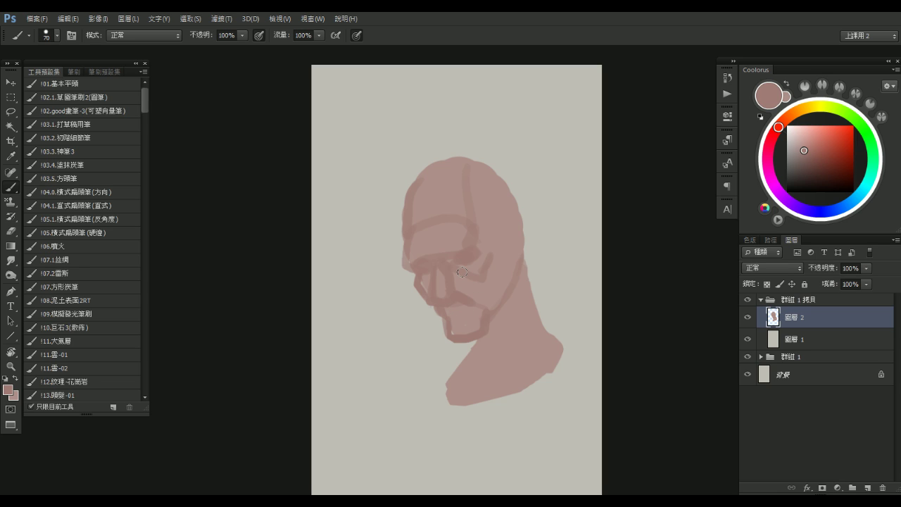
mouse_move(485, 329)
left_mouse_down()
mouse_move(517, 295)
mouse_move(448, 310)
left_mouse_up()
key("[")
Paint the ear's outer curve and lobe at the side of the head with darker strokes
left_click_drag(534, 280, 519, 276)
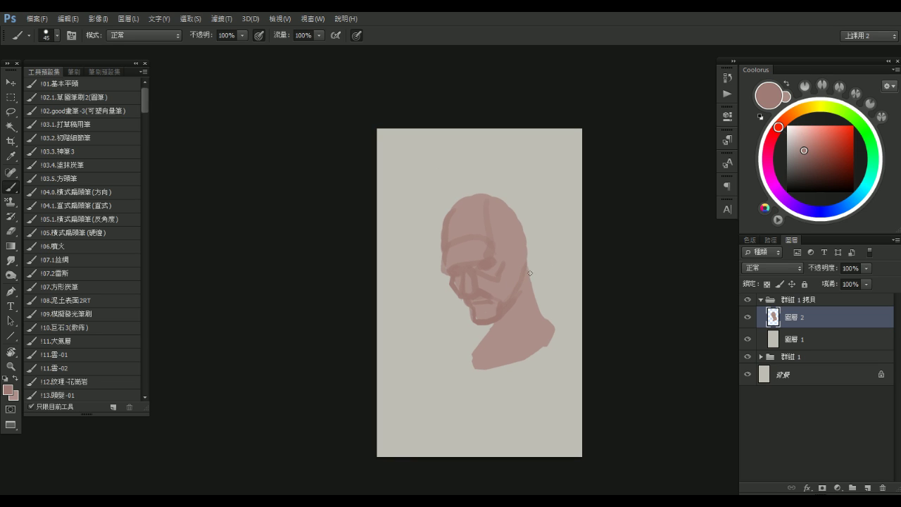
left_click_drag(522, 273, 535, 273)
mouse_move(502, 264)
left_mouse_down()
mouse_move(520, 264)
mouse_move(516, 281)
left_mouse_up()
key("ctrl+z")
key("[")
mouse_move(517, 241)
left_mouse_down()
mouse_move(528, 256)
mouse_move(520, 267)
mouse_move(520, 233)
mouse_move(530, 257)
left_mouse_up()
key("[")
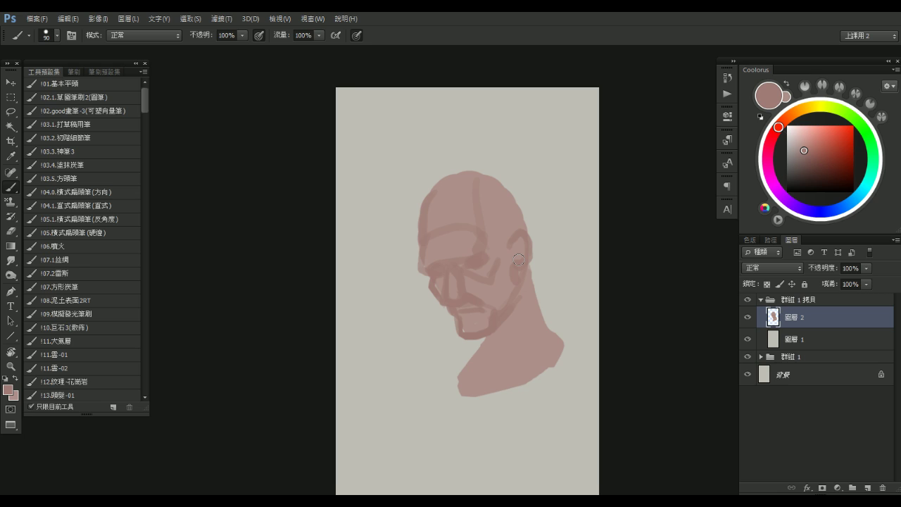
key("bracketleft")
key("bracketleft")
key("bracketleft")
key("bracketleft")
left_click_drag(527, 283, 509, 296)
Compare the plane drawing with the original head by toggling the duplicated group's visibility, and examine the original group's facial features
left_click(748, 302)
left_click(750, 303)
left_click(751, 301)
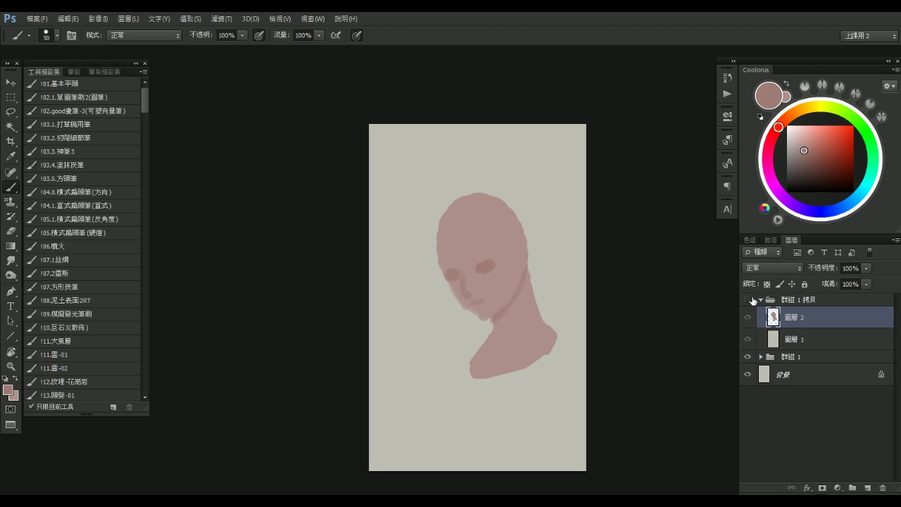
left_click(748, 301)
left_click(749, 301)
left_click(777, 361)
scroll(504, 264, "up", 3)
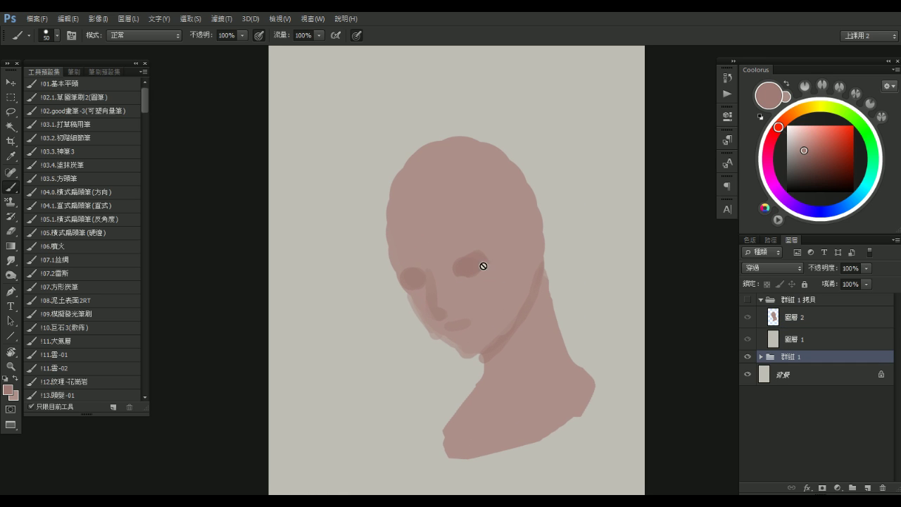
mouse_move(456, 266)
left_mouse_down()
mouse_move(483, 254)
mouse_move(466, 268)
mouse_move(484, 264)
left_mouse_up()
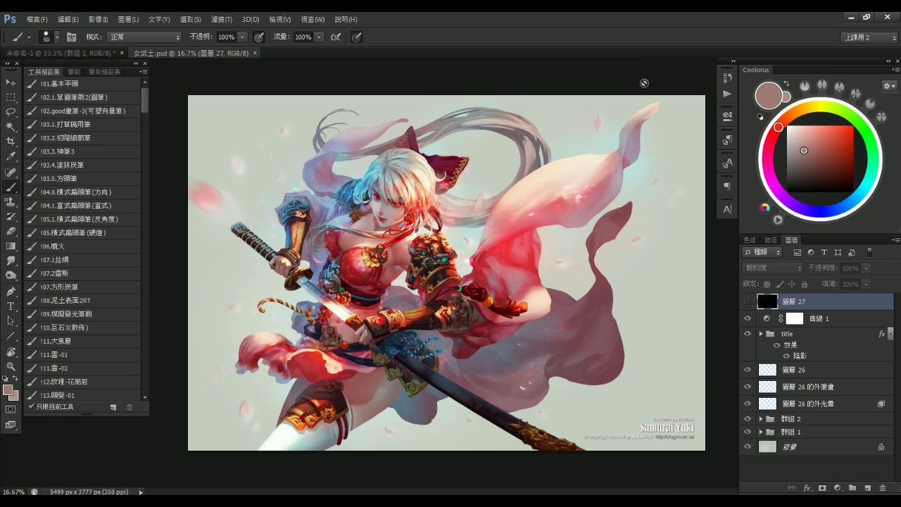
Examine the character's tilted face in the 女武士.psd reference illustration, enlarged to 66.7%
left_click_drag(385, 201, 440, 260)
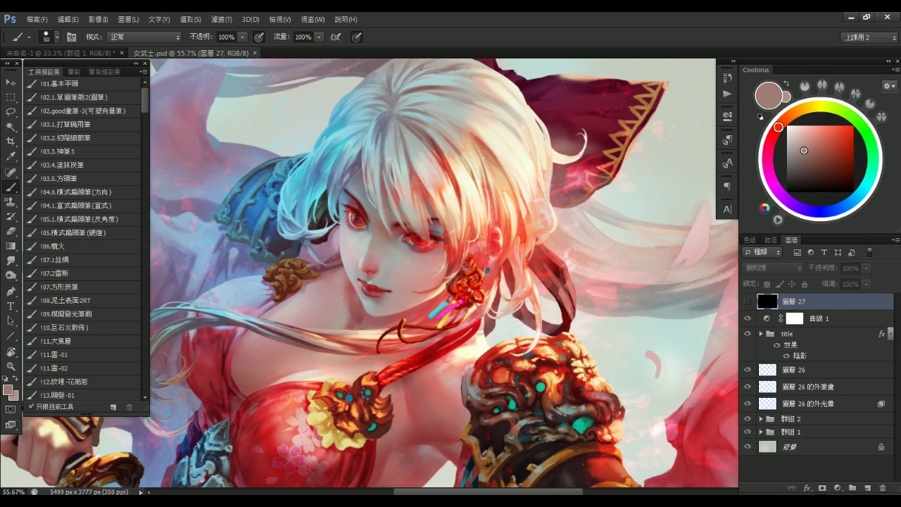
left_click_drag(410, 226, 402, 220)
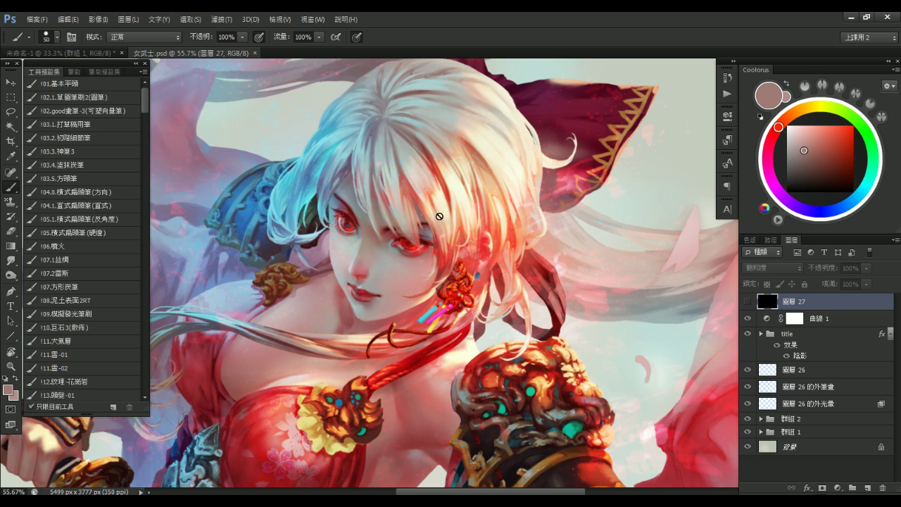
left_click_drag(395, 235, 410, 225)
left_click(409, 225, "ctrl")
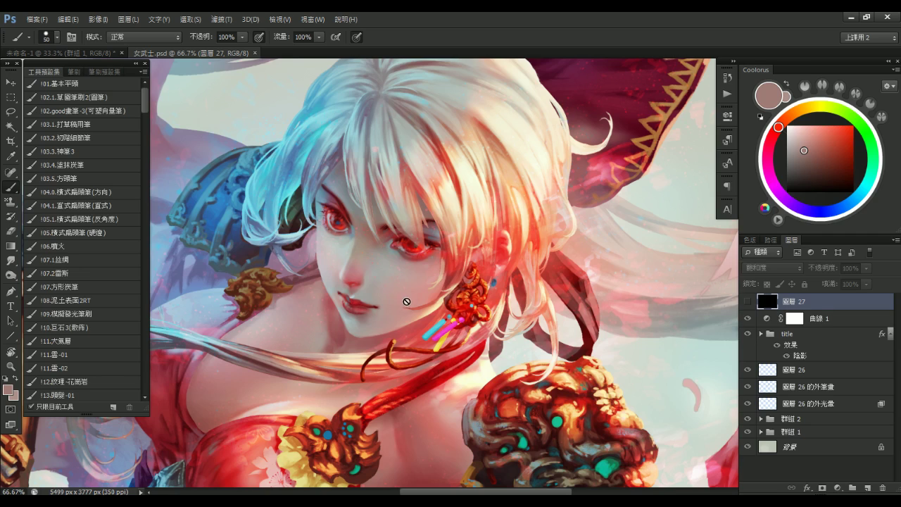
Mark the cheek, jaw, nose and eye planes on the reference face with temporary green lines, and clear the annotations
mouse_move(414, 365)
left_mouse_down()
mouse_move(246, 321)
mouse_move(508, 318)
mouse_move(398, 393)
left_mouse_up()
key("e")
mouse_move(343, 365)
left_mouse_down()
mouse_move(349, 107)
mouse_move(514, 221)
left_mouse_up()
key("e")
left_click_drag(435, 252, 443, 250)
left_click_drag(329, 277, 340, 267)
mouse_move(316, 227)
left_mouse_down()
mouse_move(321, 283)
mouse_move(336, 301)
mouse_move(333, 287)
mouse_move(334, 341)
mouse_move(368, 334)
mouse_move(373, 323)
mouse_move(410, 322)
mouse_move(444, 300)
mouse_move(456, 266)
left_mouse_up()
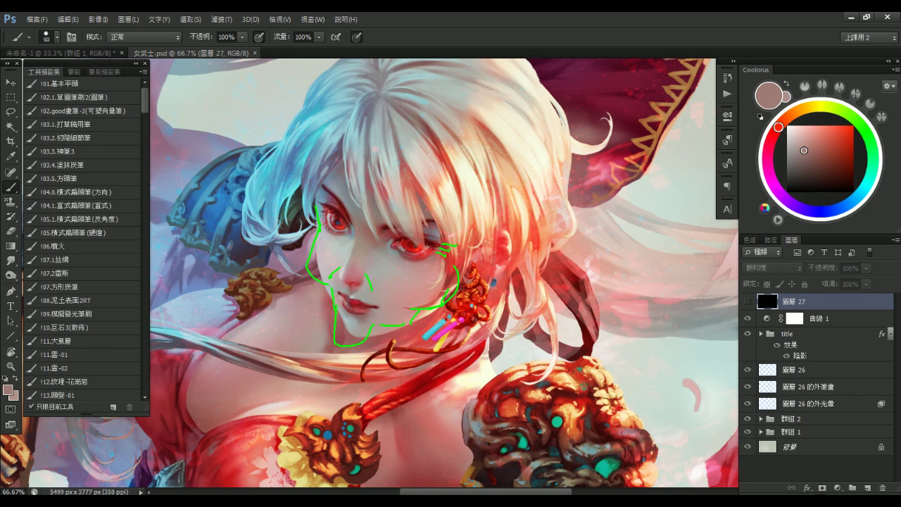
left_click_drag(351, 251, 339, 281)
left_click_drag(393, 244, 442, 247)
mouse_move(383, 218)
left_mouse_down()
mouse_move(415, 223)
mouse_move(461, 211)
left_mouse_up()
key("Escape")
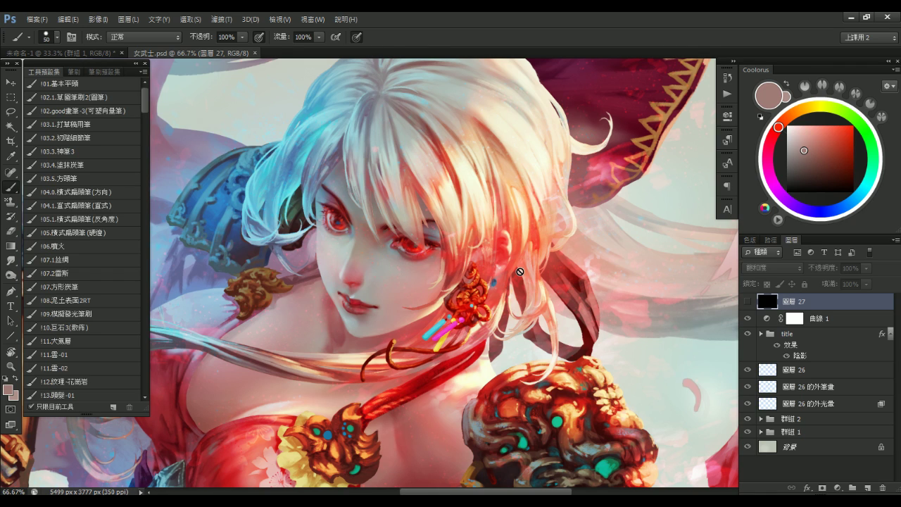
Return to the untitled head study, show the duplicated group and select its head layer
key("ctrl+Tab")
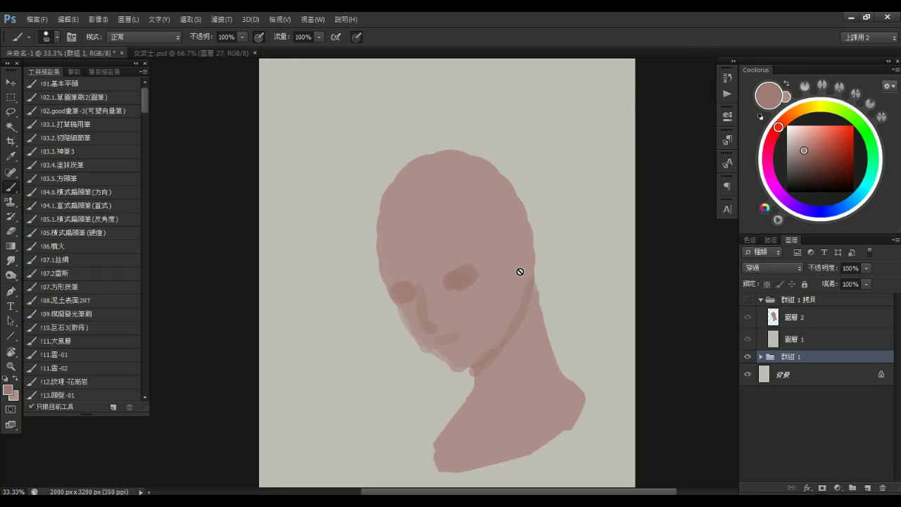
left_click(748, 300)
left_click(798, 318)
Sample the skin tone from the forehead and choose a less saturated variant of it with a 62 px brush
scroll(513, 305, "down", 2)
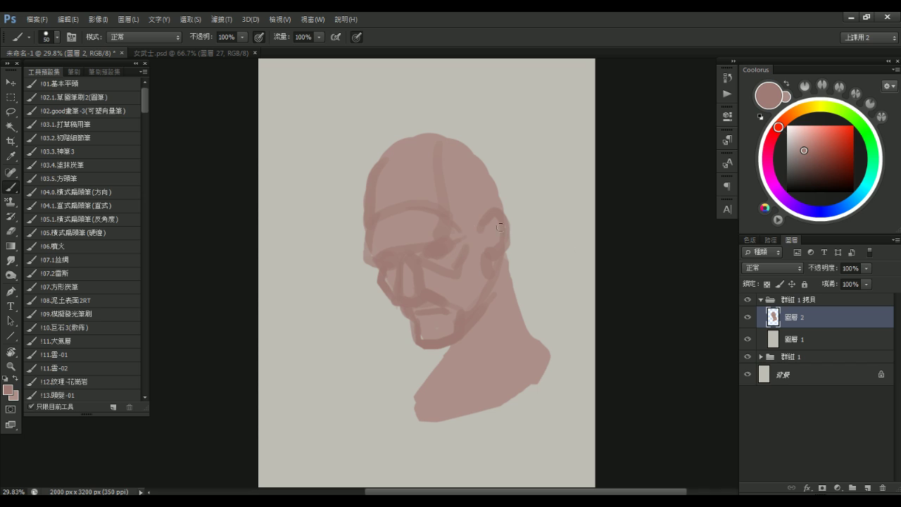
scroll(456, 244, "up", 2)
left_click_drag(395, 225, 401, 228)
left_click(404, 235, "alt")
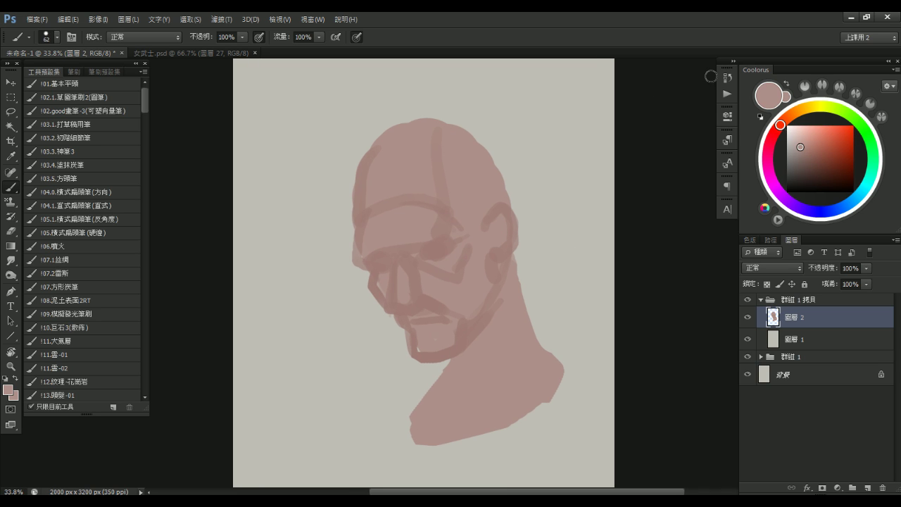
left_click(796, 147)
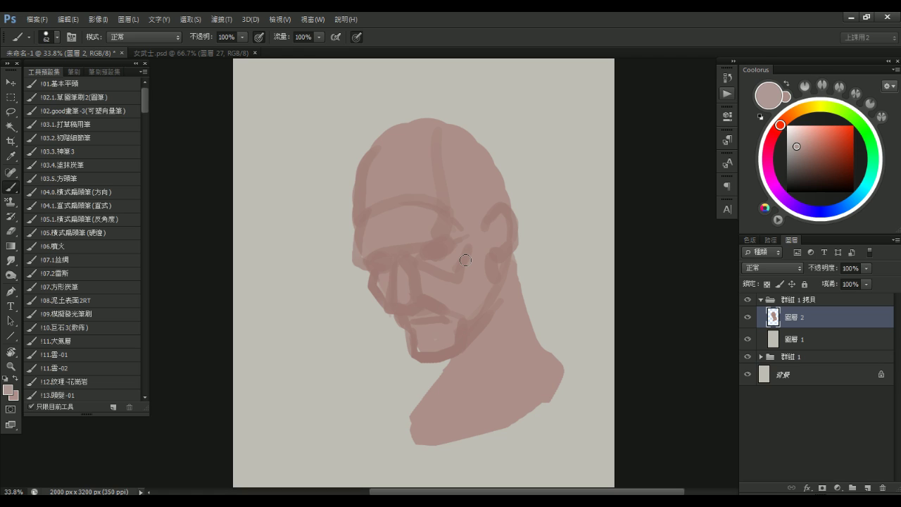
left_click_drag(465, 260, 456, 279)
Duplicate the plane-drawing group and select the head layer inside the new copy
left_click(761, 299)
key("ctrl+j")
left_click(760, 300)
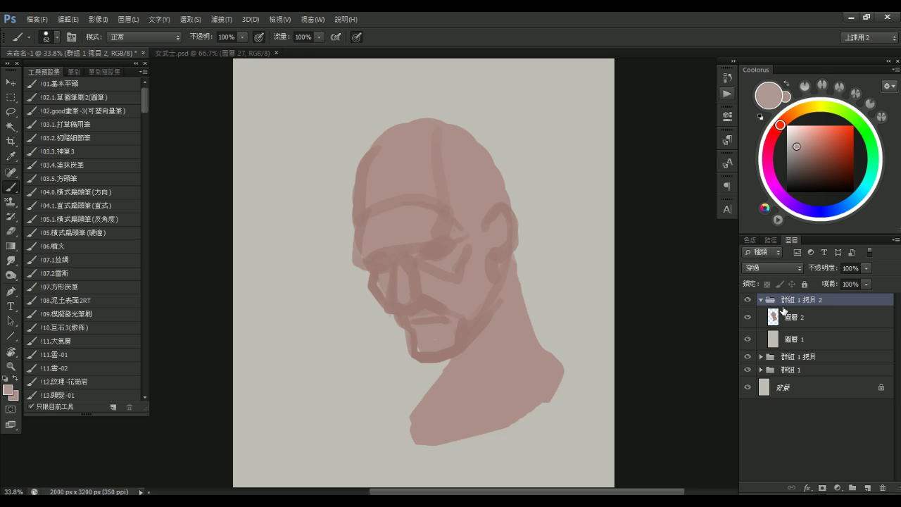
left_click(795, 320)
Sample the forehead skin tone and shift it to a paler, more orange light tone with a 175 px brush
left_click_drag(471, 219, 518, 226)
left_click_drag(414, 214, 433, 199)
left_click(390, 233, "alt")
key("[")
left_click(796, 145)
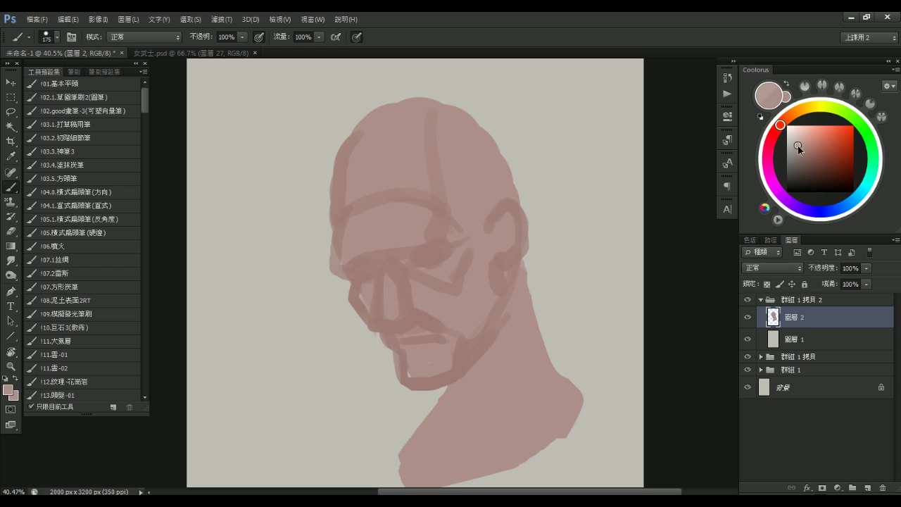
left_click(786, 120)
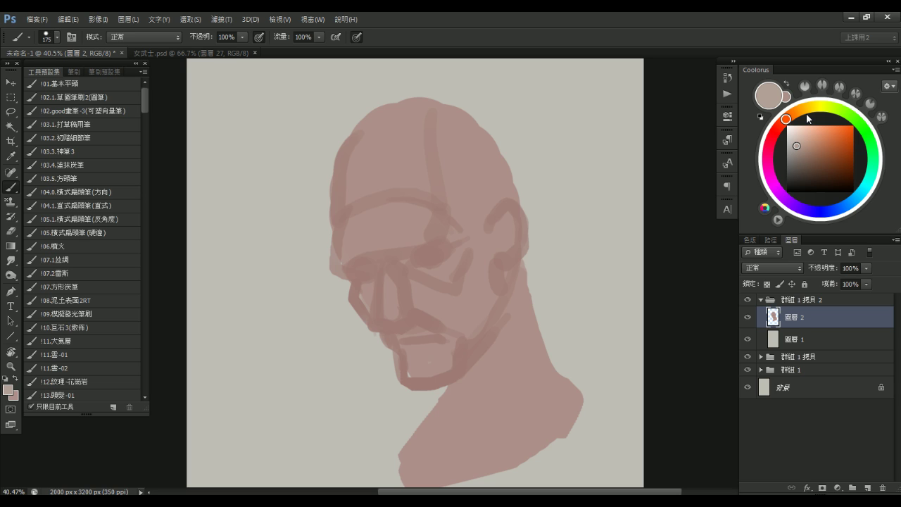
Sample the shadow tone from the nose and fill the nose's near side plane, using a smaller brush
key("x")
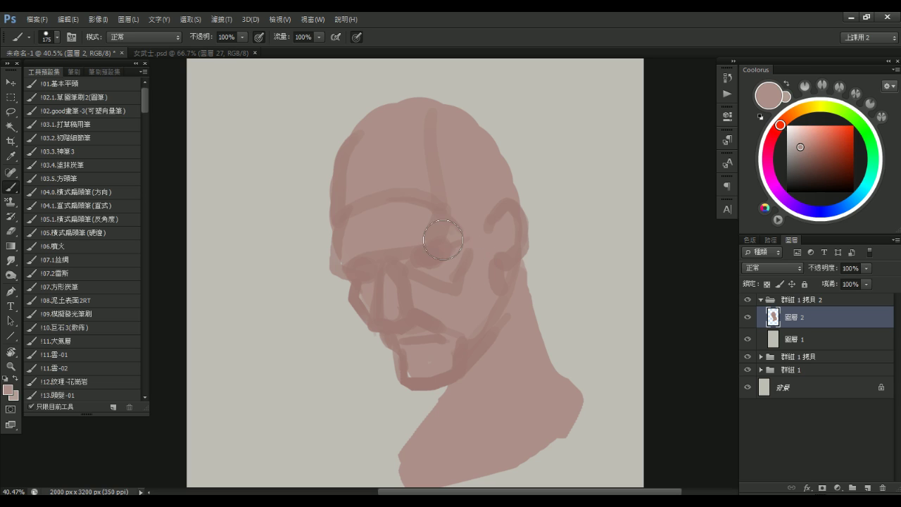
left_click(404, 294, "alt")
key("[")
key("[")
key("[")
key("[")
key("[")
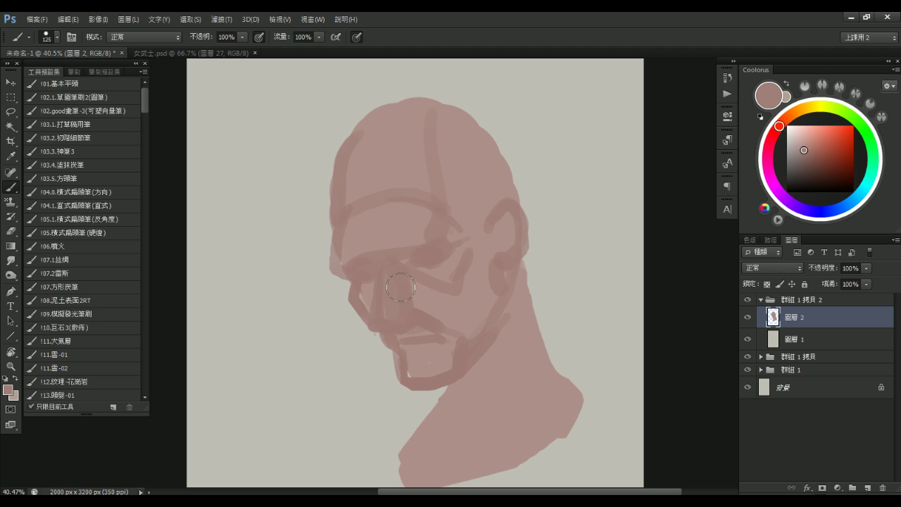
Paint the pale light tone across the lower forehead plane above the brows, finishing with a 100 px brush
key("x")
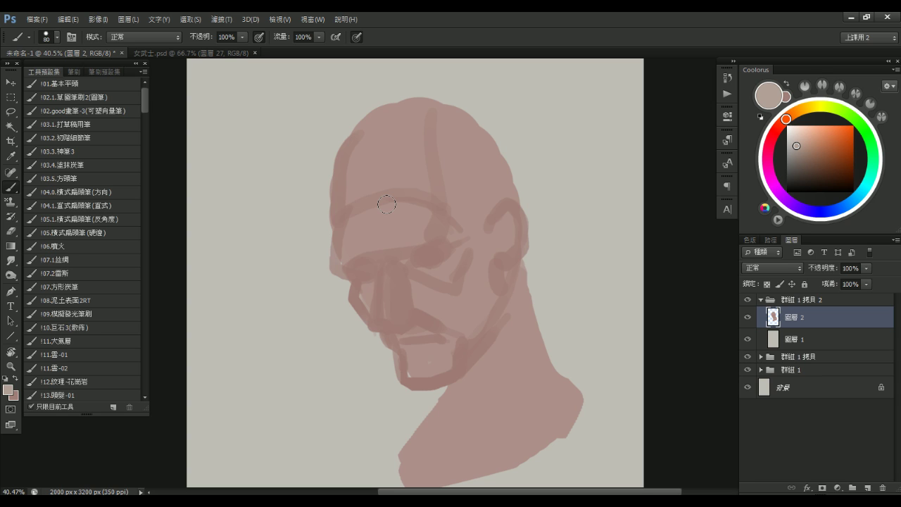
left_click_drag(477, 225, 448, 224)
key("bracketright")
key("bracketright")
key("bracketright")
mouse_move(368, 243)
left_mouse_down()
mouse_move(395, 237)
mouse_move(317, 255)
mouse_move(350, 244)
mouse_move(367, 264)
mouse_move(352, 248)
mouse_move(362, 225)
mouse_move(351, 222)
mouse_move(405, 217)
left_mouse_up()
key("bracketright")
key("bracketright")
key("bracketleft")
key("bracketleft")
key("bracketleft")
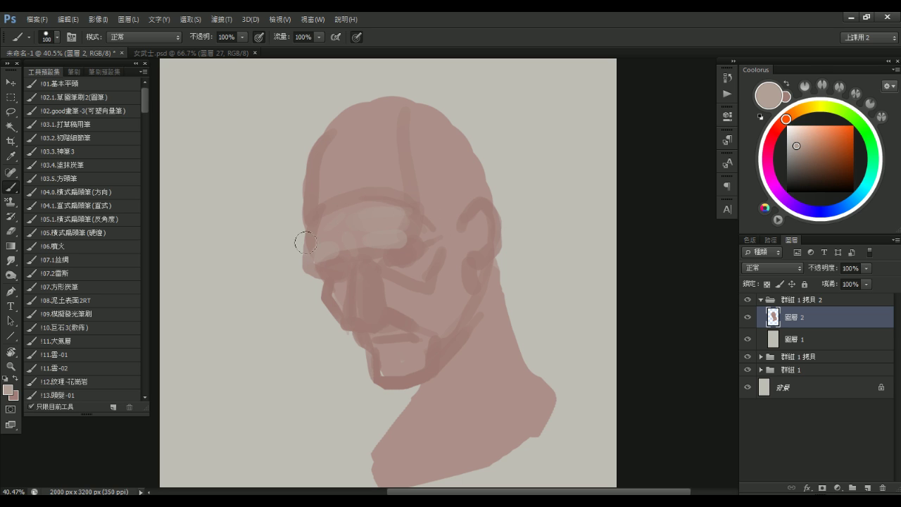
Extend the light tone onto the upper forehead and along the brow edge, then reduce the brush to 50 px
key("bracketright")
key("bracketright")
key("bracketright")
key("bracketright")
key("bracketright")
key("bracketright")
left_click_drag(447, 220, 432, 213)
key("bracketleft")
key("bracketleft")
key("bracketleft")
key("bracketleft")
key("bracketleft")
key("bracketleft")
key("bracketleft")
key("bracketleft")
key("bracketleft")
key("bracketleft")
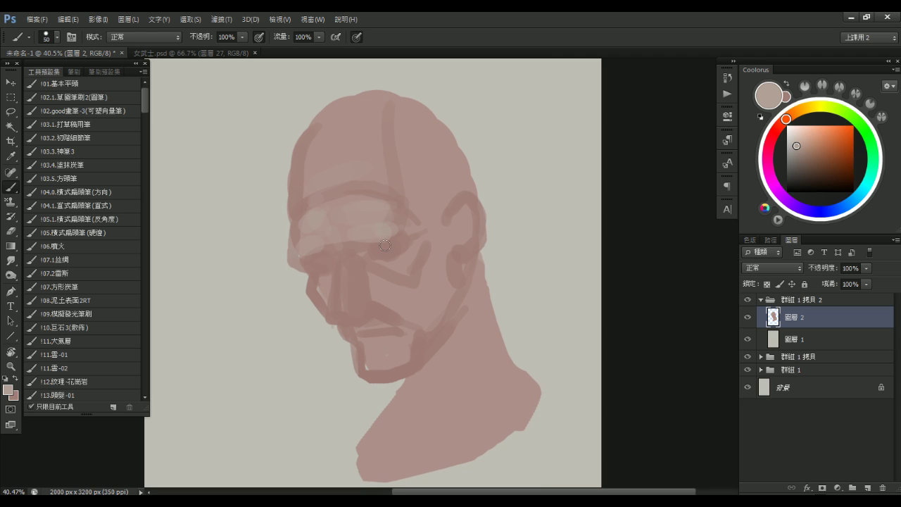
Sample the eye-socket shadow, darken it slightly and paint the near eye's inner corner with a 40 px brush
left_click(403, 235, "alt")
left_click(409, 226, "alt")
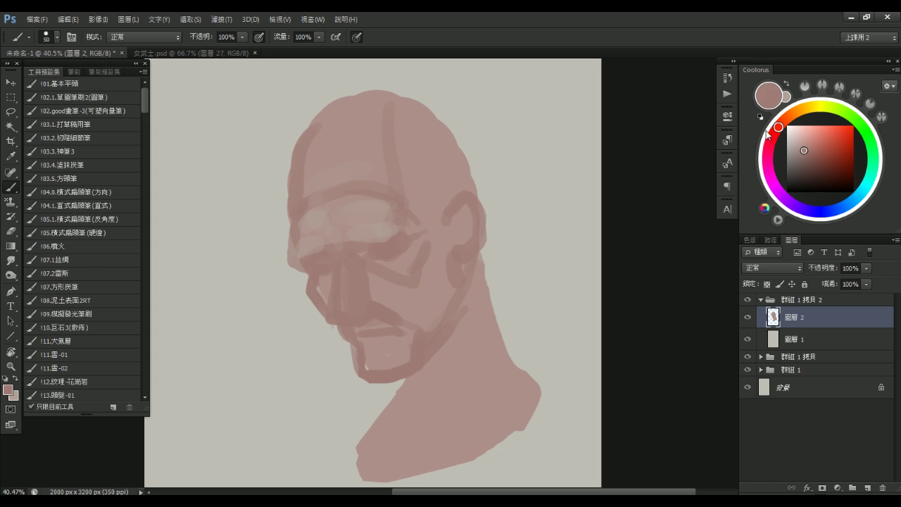
left_click(805, 155)
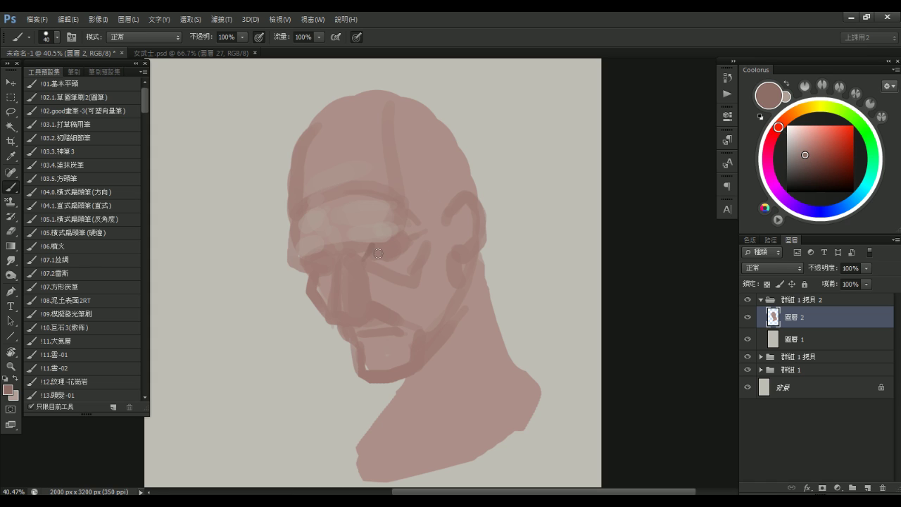
key("bracketleft")
key("bracketleft")
Build up more of the pale light tone over the centre of the forehead, then set the brush to 200 px
key("x")
mouse_move(324, 167)
left_mouse_down("alt")
mouse_move(373, 170)
mouse_move(331, 192)
mouse_move(372, 162)
left_mouse_up("alt")
key("bracketright")
key("bracketright")
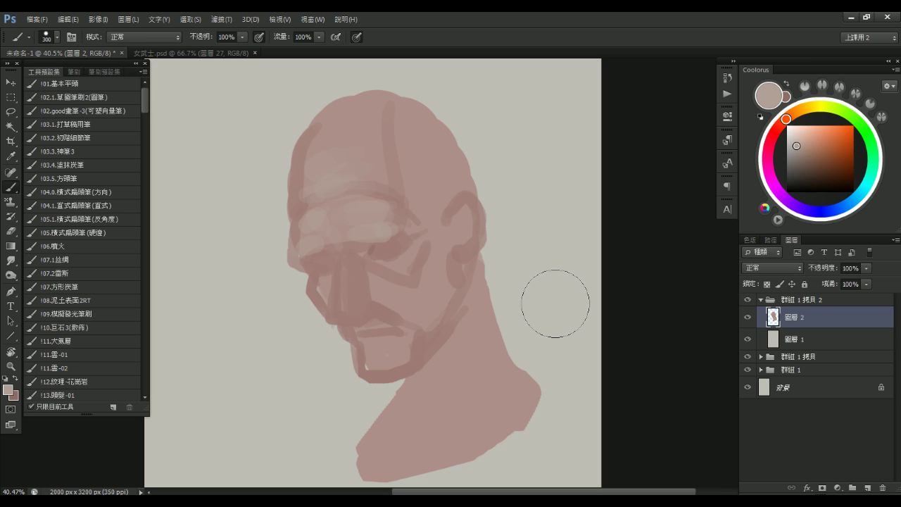
left_click_drag(415, 196, 449, 198)
key("[")
key("[")
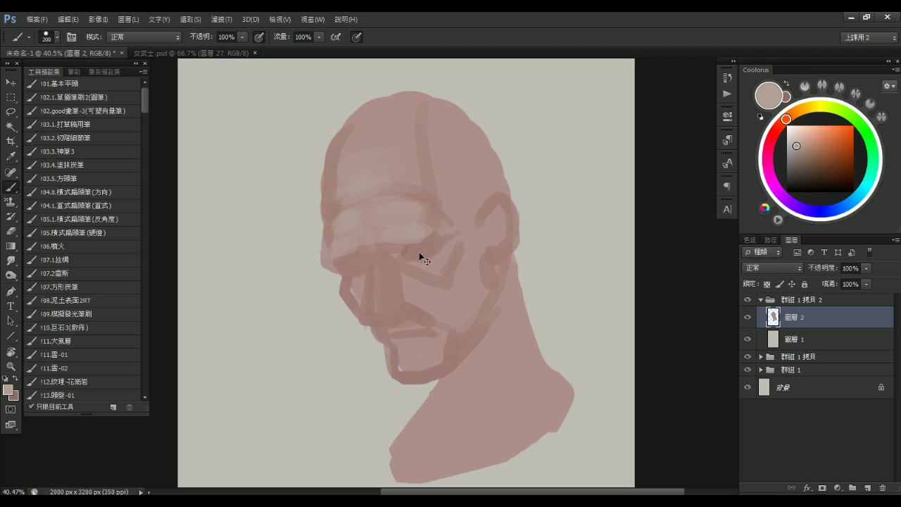
Mark the near eye's angular shape and outer socket plane with temporary green annotation lines and clear them
key("ctrl+w")
left_click(497, 202)
left_click_drag(406, 248, 435, 238)
key("e")
left_click_drag(403, 244, 437, 250)
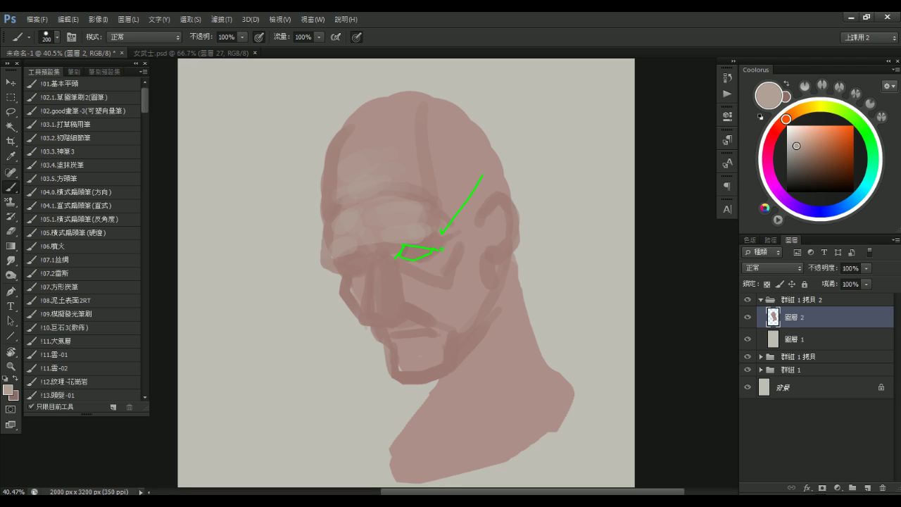
mouse_move(419, 243)
left_mouse_down()
mouse_move(439, 238)
mouse_move(432, 242)
left_mouse_up()
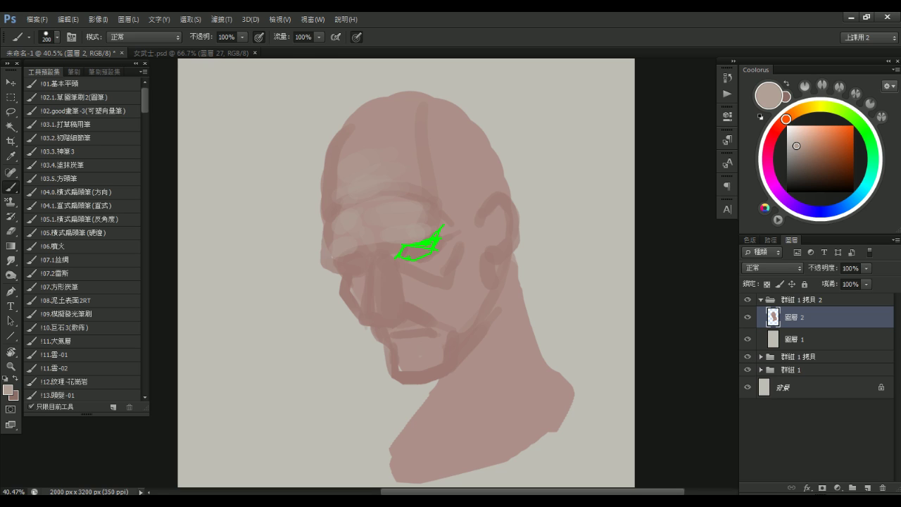
key("Escape")
Switch to the darker red-brown, reduce the brush and draw the near eye's contour inside the socket
left_click_drag(432, 247, 444, 253)
key("x")
key("[")
key("bracketleft")
key("bracketleft")
key("bracketleft")
key("bracketleft")
key("bracketleft")
key("bracketleft")
key("bracketleft")
key("bracketleft")
key("bracketleft")
key("bracketleft")
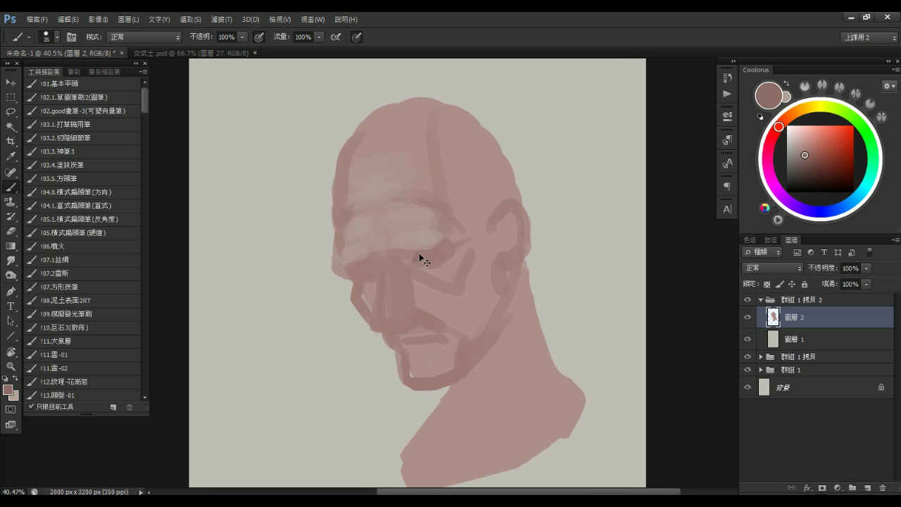
key("bracketright")
key("bracketright")
mouse_move(441, 251)
left_mouse_down()
mouse_move(452, 254)
mouse_move(412, 265)
left_mouse_up()
Refine the near eye's inner corner and draw the far eye's lids, finishing with a 25 px brush
key("bracketleft")
key("bracketleft")
key("bracketleft")
mouse_move(431, 261)
left_mouse_down()
mouse_move(396, 262)
mouse_move(445, 260)
mouse_move(402, 256)
mouse_move(447, 251)
mouse_move(418, 266)
mouse_move(382, 266)
left_mouse_up()
key("bracketleft")
key("bracketright")
key("bracketright")
key("bracketright")
left_click_drag(355, 273, 368, 275)
key("bracketleft")
key("bracketleft")
key("bracketleft")
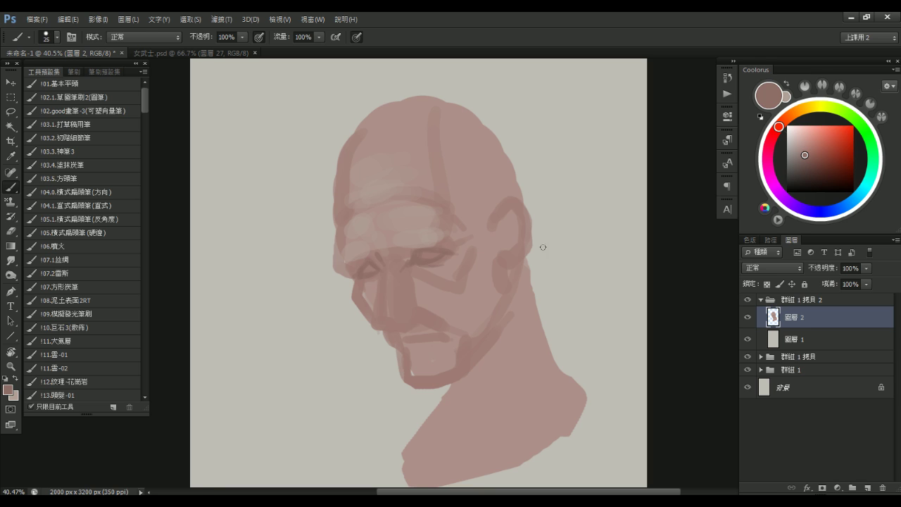
Draw the crease between the brows and the contour of the nose tip in the dark red-brown
left_click_drag(492, 267, 505, 270)
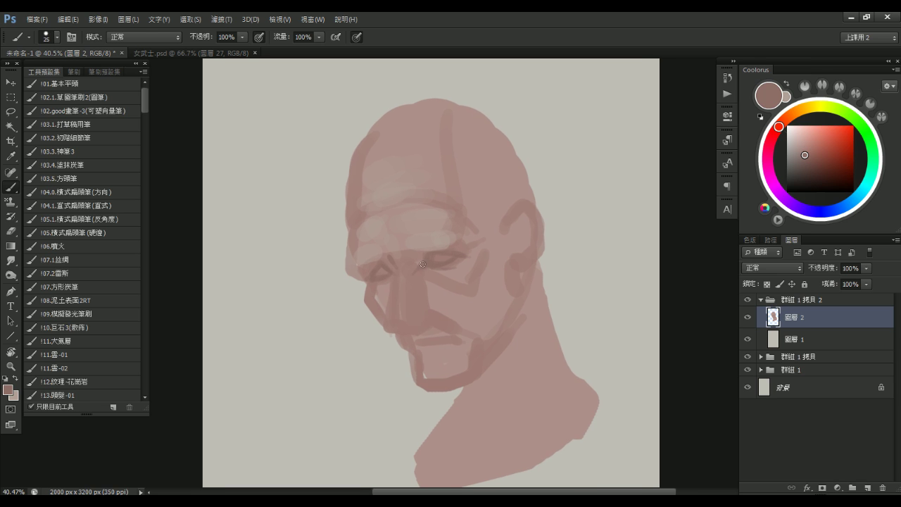
key("bracketright")
key("bracketright")
key("bracketright")
key("bracketright")
mouse_move(407, 246)
left_mouse_down()
mouse_move(412, 291)
mouse_move(388, 278)
mouse_move(396, 272)
mouse_move(400, 286)
mouse_move(396, 269)
mouse_move(393, 274)
mouse_move(410, 276)
mouse_move(399, 281)
mouse_move(392, 277)
mouse_move(412, 273)
mouse_move(393, 288)
mouse_move(397, 281)
mouse_move(403, 324)
mouse_move(392, 276)
mouse_move(390, 346)
mouse_move(406, 316)
left_mouse_up()
key("ctrl+z")
key("bracketleft")
key("bracketleft")
key("ctrl+z")
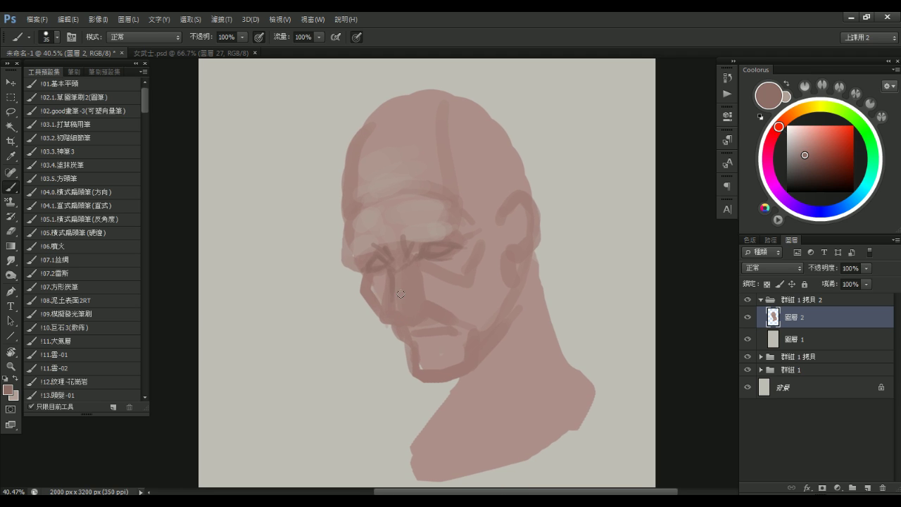
key("bracketleft")
left_click_drag(389, 305, 397, 317)
Draw the fold running from the near nose wing across the cheek toward the jaw
key("bracketright")
key("bracketright")
left_click_drag(421, 292, 460, 317)
key("ctrl+z")
left_click_drag(421, 294, 490, 331)
Draw the angular plane around the near mouth corner, replacing the overly thick stroke with thinner lines
key("bracketleft")
mouse_move(419, 331)
left_mouse_down()
mouse_move(445, 322)
mouse_move(475, 331)
mouse_move(456, 350)
mouse_move(448, 344)
mouse_move(472, 328)
left_mouse_up()
key("ctrl+z")
key("bracketleft")
key("ctrl+z")
key("bracketright")
key("bracketright")
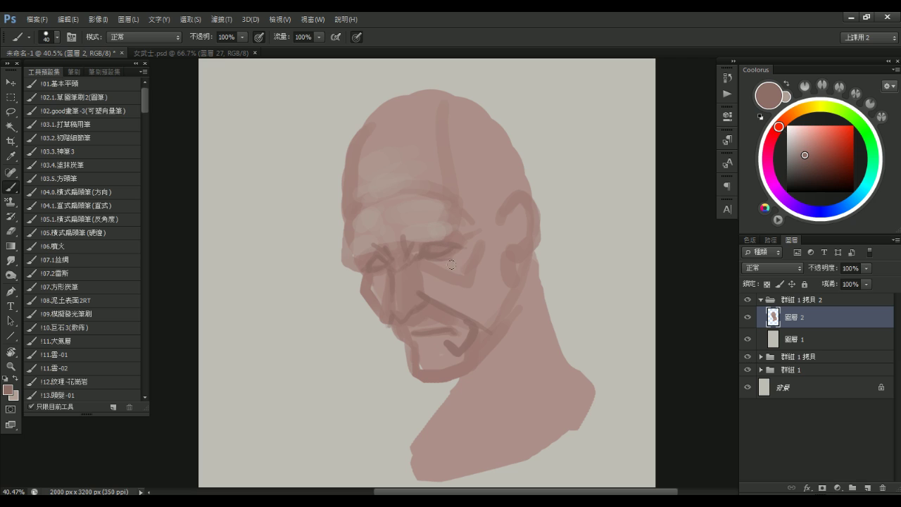
key("ctrl+z")
key("bracketleft")
key("bracketleft")
mouse_move(446, 340)
left_mouse_down()
mouse_move(473, 326)
mouse_move(456, 352)
left_mouse_up()
key("bracketright")
key("bracketright")
key("bracketleft")
Draw the crease under the near eye and the far cheek contour down past the nose with a 40 px brush
left_click_drag(419, 261, 441, 277)
key("bracketright")
key("bracketright")
key("bracketright")
key("bracketleft")
key("bracketleft")
mouse_move(385, 277)
left_mouse_down()
mouse_move(363, 272)
mouse_move(376, 303)
mouse_move(368, 302)
mouse_move(404, 340)
left_mouse_up()
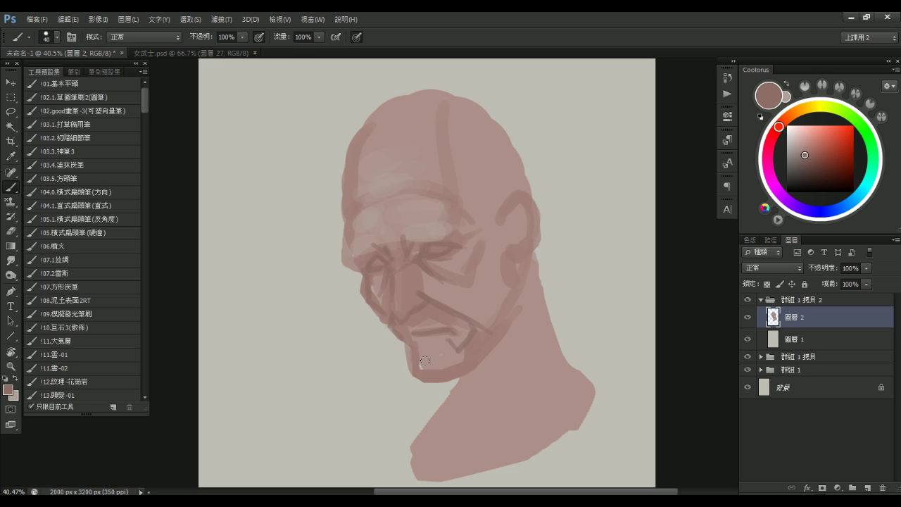
Darken the chin contour and draw the jawline from the chin up to the front of the ear
left_click_drag(415, 346, 409, 341)
mouse_move(389, 328)
left_mouse_down()
mouse_move(359, 400)
mouse_move(532, 394)
left_mouse_up()
key("Escape")
mouse_move(410, 343)
left_mouse_down()
mouse_move(428, 388)
mouse_move(411, 345)
mouse_move(424, 375)
mouse_move(446, 374)
mouse_move(469, 361)
mouse_move(450, 371)
mouse_move(482, 337)
left_mouse_up()
left_click_drag(506, 281, 493, 324)
key("bracketright")
left_click_drag(501, 250, 492, 328)
Darken the far contour of the forehead down to the brow with a 35 px brush
key("bracketright")
key("bracketleft")
mouse_move(359, 144)
left_mouse_down()
mouse_move(349, 211)
mouse_move(349, 193)
left_mouse_up()
key("ctrl+z")
key("bracketleft")
key("ctrl+z")
left_click_drag(357, 149, 347, 213)
key("bracketleft")
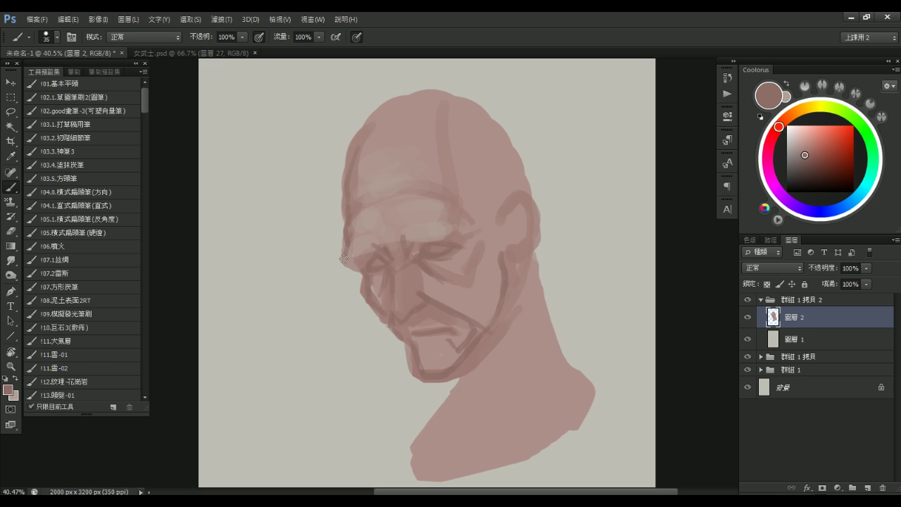
Define the brow creases and the outer brow edge at the near temple, enlarging the brush to 60 px
mouse_move(383, 229)
left_mouse_down()
mouse_move(342, 263)
mouse_move(359, 262)
left_mouse_up()
key("ctrl+z")
key("ctrl+alt+z")
key("bracketright")
key("bracketright")
mouse_move(440, 218)
left_mouse_down()
mouse_move(468, 239)
mouse_move(463, 254)
left_mouse_up()
Trim both sides of the neck and shoulder silhouette into slimmer, concave curves
scroll(528, 242, "down", 3)
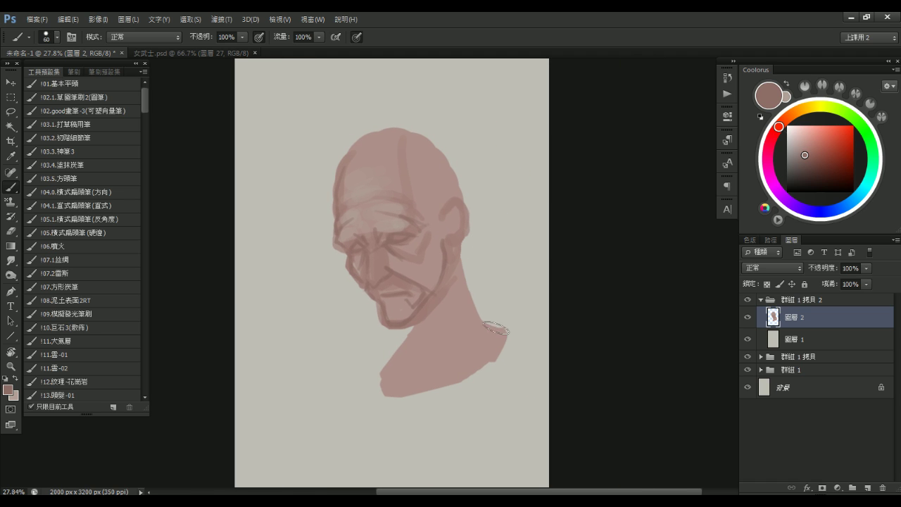
left_click_drag(466, 265, 494, 362)
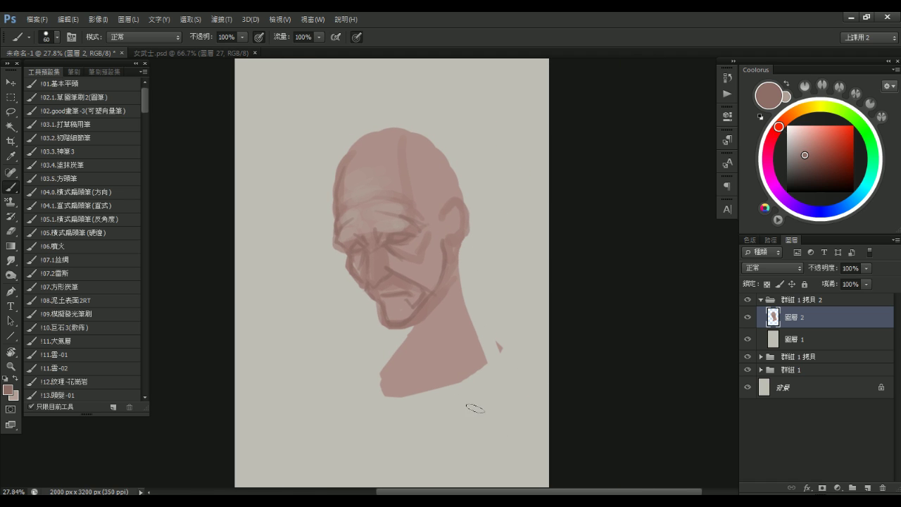
left_click_drag(398, 349, 379, 372)
mouse_move(475, 284)
left_mouse_down()
mouse_move(474, 331)
mouse_move(502, 360)
left_mouse_up()
left_click_drag(395, 351, 381, 371)
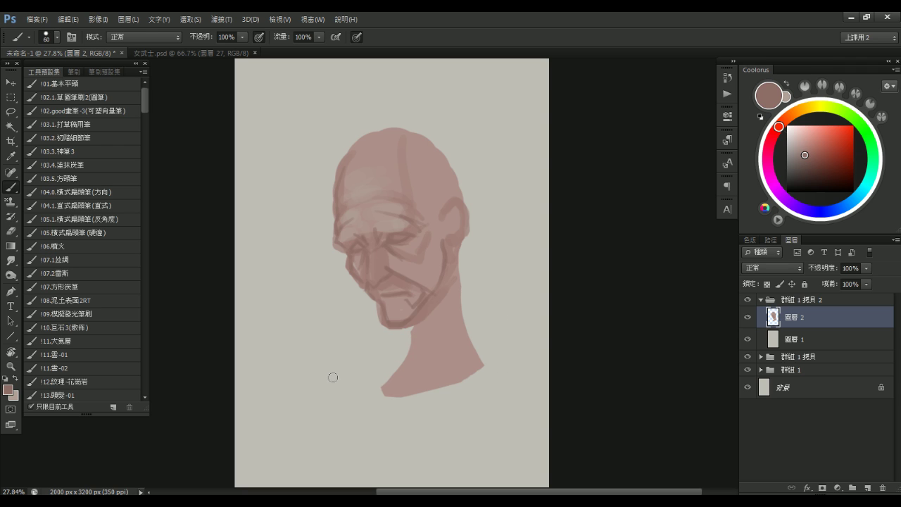
Sample the shadow tone below the jaw and paint the front and back contours of the neck
left_click(423, 318, "alt")
key("[")
mouse_move(413, 326)
left_mouse_down()
mouse_move(416, 348)
mouse_move(393, 369)
left_mouse_up()
key("ctrl+z")
mouse_move(454, 282)
left_mouse_down()
mouse_move(480, 350)
mouse_move(467, 348)
mouse_move(470, 340)
mouse_move(495, 350)
left_mouse_up()
Enlarge the brush to 80 px and trim the lower edge of the neck and shoulder shape
key("]")
key("]")
key("]")
left_click_drag(381, 378, 390, 406)
mouse_move(496, 358)
left_mouse_down()
mouse_move(372, 404)
mouse_move(392, 394)
left_mouse_up()
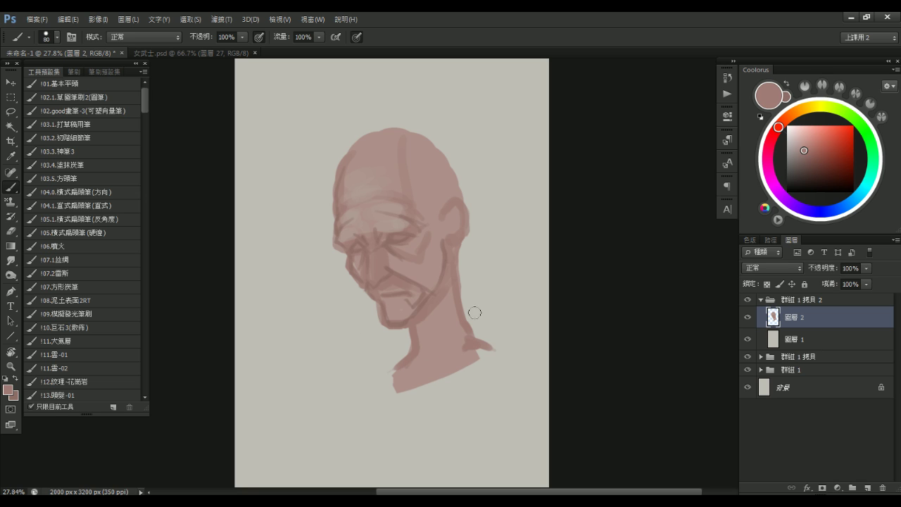
Thicken the shoulder tone at the back of the neck and shade below the jaw with a 125 px brush
left_click_drag(470, 350, 486, 354)
key("]")
key("]")
key("]")
left_click_drag(446, 299, 424, 320)
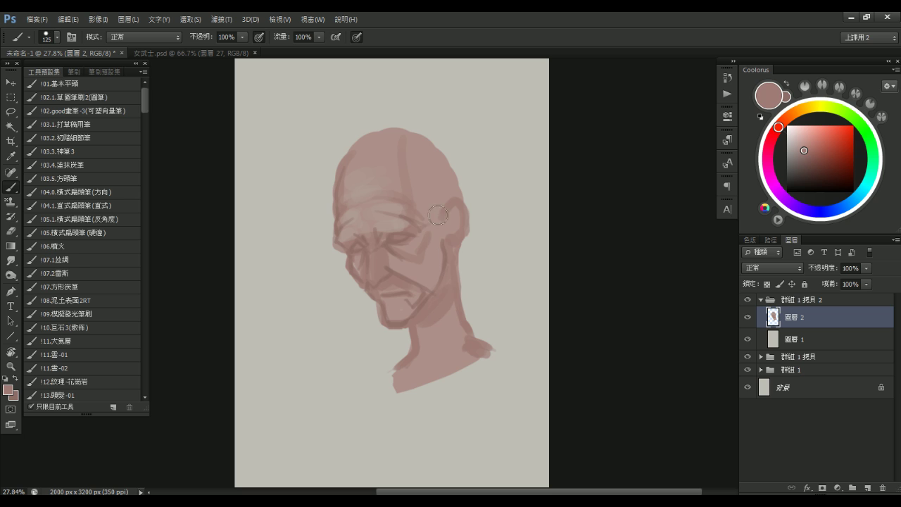
Enlarge the brush to 250 px, sample a tone near the ear and shade the side plane of the cheek
scroll(442, 252, "up", 1)
key("bracketright")
key("bracketright")
key("bracketright")
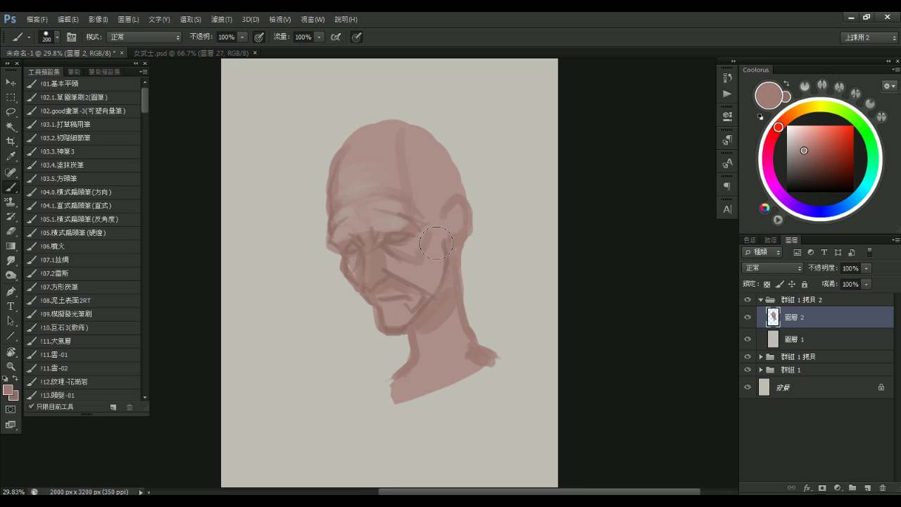
left_click(440, 240, "alt")
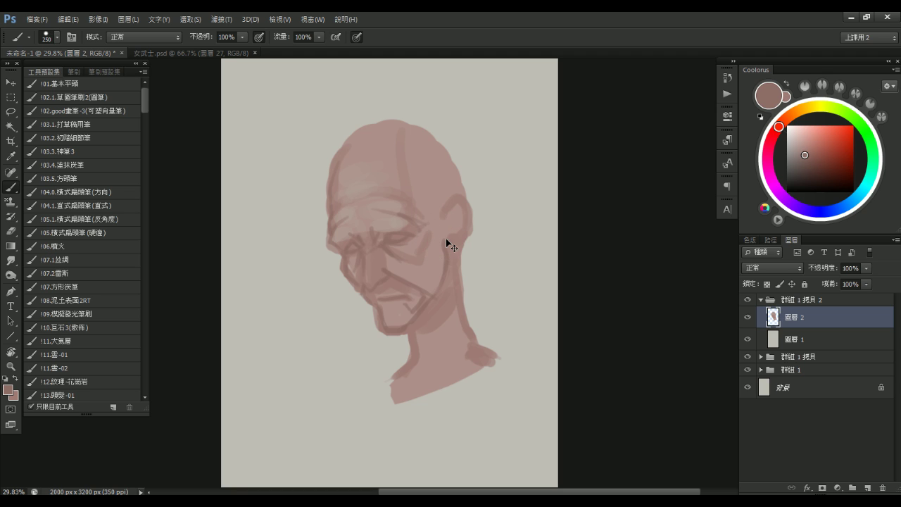
left_click(441, 243, "alt")
left_click(453, 247, "alt")
key("bracketright")
left_click_drag(431, 251, 417, 281)
Reduce the brush to 80 px, sample the jaw shadow and extend the shading around the lower cheek
key("bracketleft")
key("bracketleft")
key("bracketleft")
key("bracketleft")
key("bracketleft")
key("bracketleft")
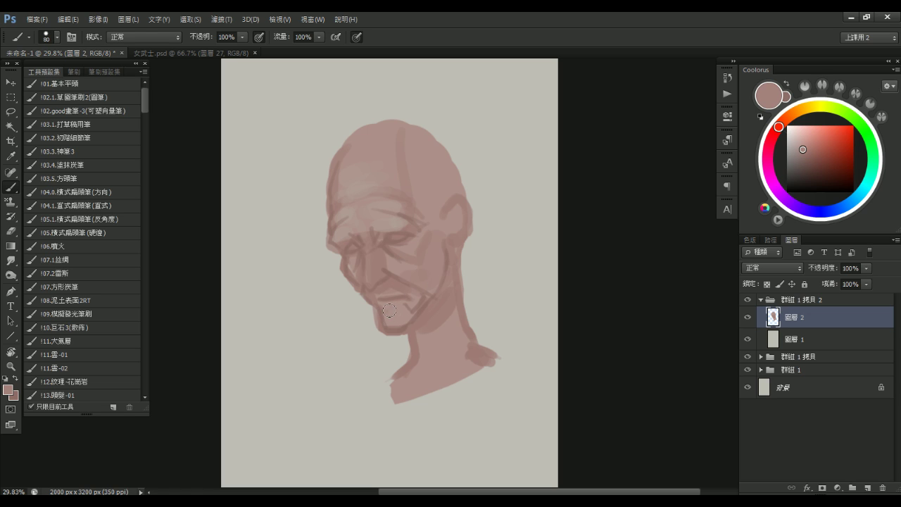
left_click(428, 317, "alt")
left_click_drag(444, 268, 411, 267)
left_click_drag(496, 218, 498, 247)
Sample the red-brown line tone, darken it and outline the near ear with a fine brush
left_click(446, 243, "alt")
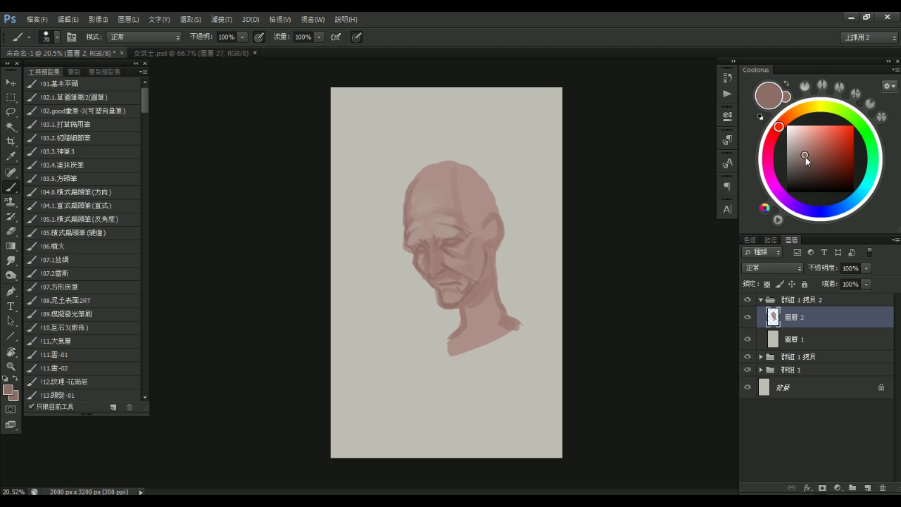
left_click(806, 161)
scroll(547, 257, "up", 3)
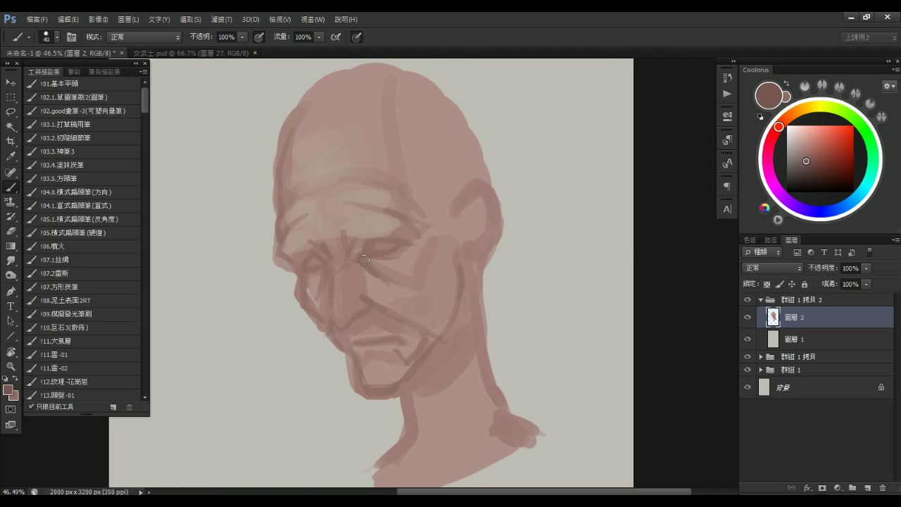
left_click_drag(547, 277, 522, 282)
scroll(536, 269, "right", 1)
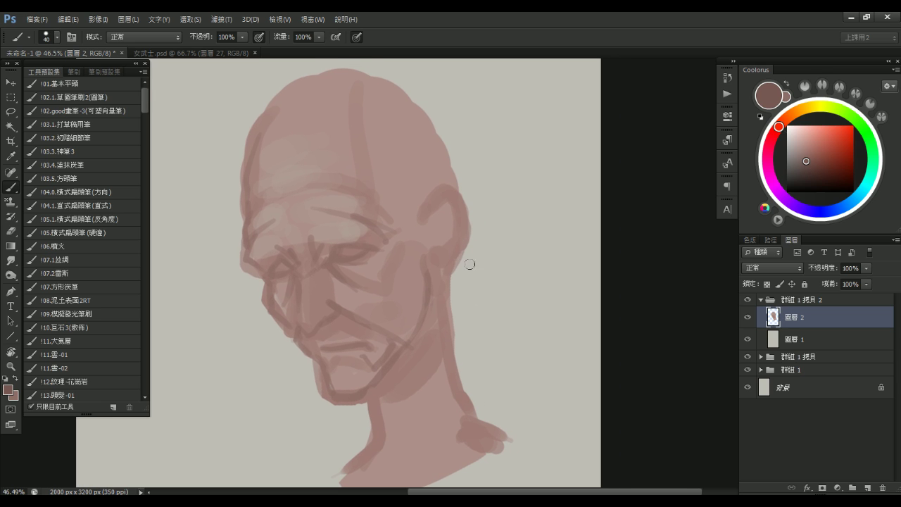
mouse_move(427, 209)
left_mouse_down()
mouse_move(452, 186)
mouse_move(476, 234)
left_mouse_up()
left_click_drag(443, 277, 436, 268)
mouse_move(474, 227)
left_mouse_down()
mouse_move(452, 268)
mouse_move(471, 224)
mouse_move(443, 273)
left_mouse_up()
Redraw the ear's lower edge with a longer lobe and clean its inner line with the sampled skin tone
key("ctrl+z")
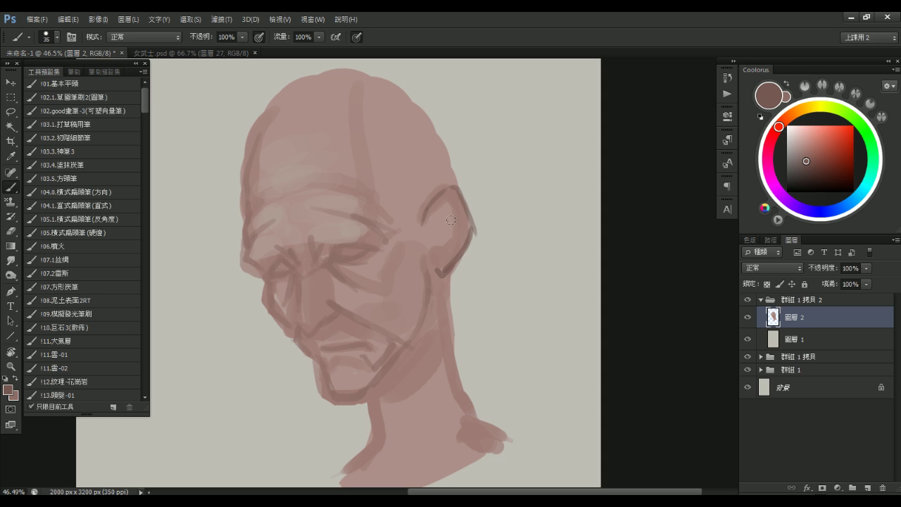
key("ctrl+alt+z")
key("ctrl+alt+z")
left_click_drag(468, 206, 458, 299)
key("ctrl+alt+z")
mouse_move(471, 227)
left_mouse_down()
mouse_move(454, 295)
mouse_move(437, 289)
left_mouse_up()
left_click(447, 285, "alt")
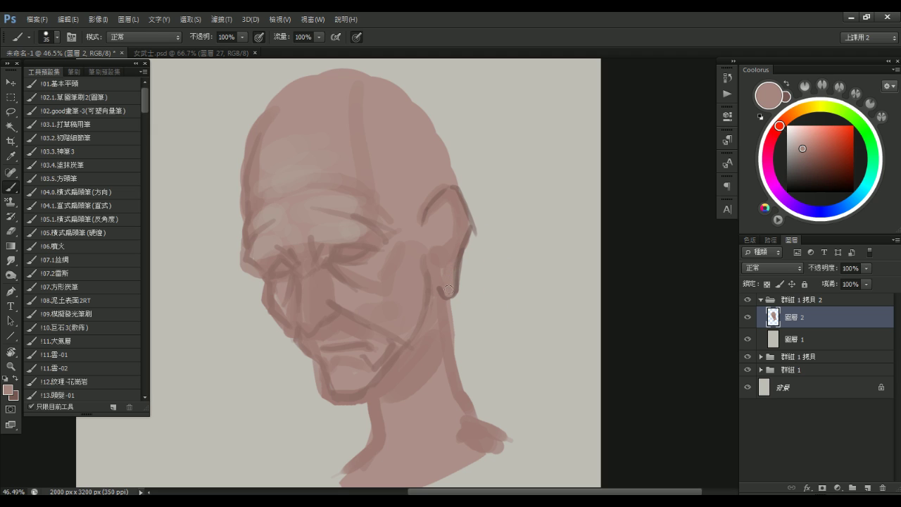
left_click_drag(439, 281, 451, 297)
key("[")
key("x")
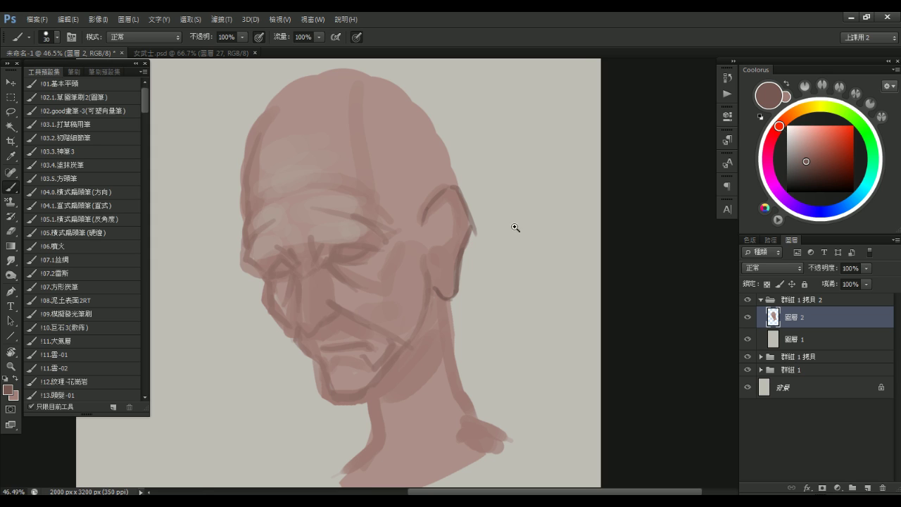
Paint the inner folds and cavity of the near ear in the dark red-brown
left_click(524, 252, "alt")
mouse_move(464, 237)
left_mouse_down()
mouse_move(475, 241)
mouse_move(456, 240)
mouse_move(453, 277)
left_mouse_up()
key("]")
key("ctrl+z")
key("bracketleft")
mouse_move(464, 213)
left_mouse_down()
mouse_move(454, 266)
mouse_move(477, 248)
mouse_move(461, 250)
mouse_move(484, 211)
mouse_move(470, 274)
mouse_move(439, 247)
left_mouse_up()
key("bracketleft")
key("bracketleft")
Darken the contour along the back of the neck with the red-brown line tone
left_click_drag(457, 295, 472, 378)
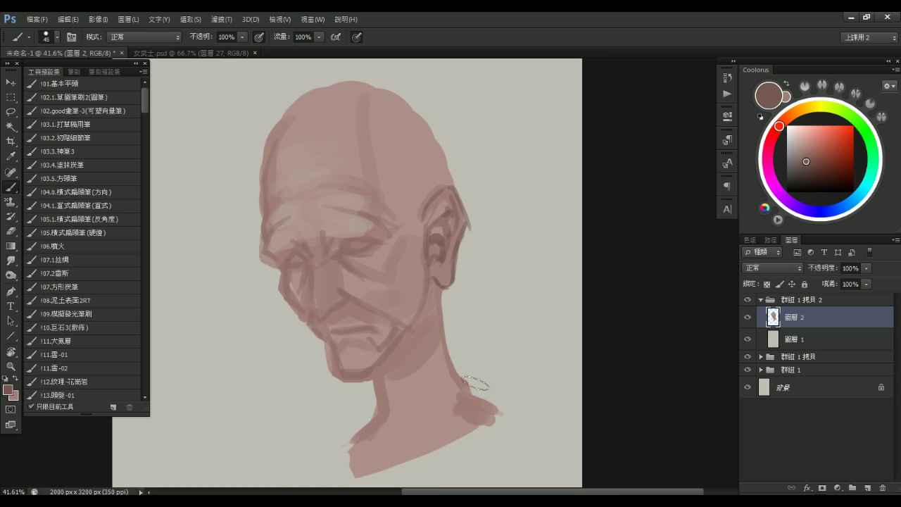
scroll(483, 246, "down", 2)
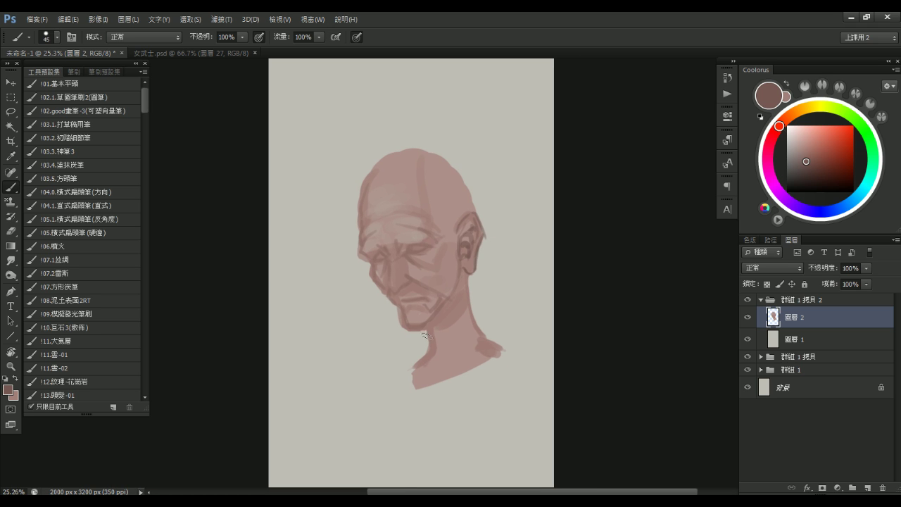
mouse_move(441, 318)
left_mouse_down()
mouse_move(477, 344)
mouse_move(451, 310)
left_mouse_up()
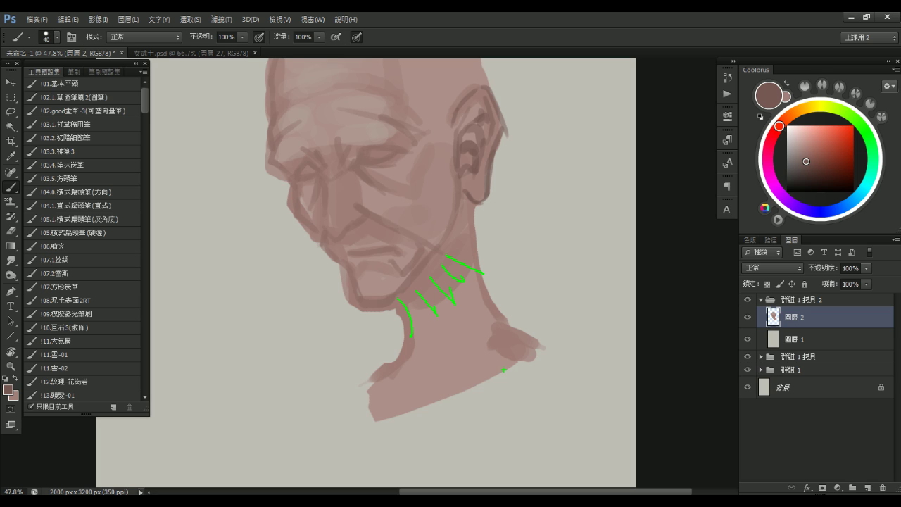
Paint short dark fold strokes down the neck beneath the jaw and enlarge the brush to 60 px
key("Escape")
key("bracketleft")
mouse_move(411, 301)
left_mouse_down()
mouse_move(416, 333)
mouse_move(430, 325)
left_mouse_up()
key("bracketright")
left_click_drag(430, 267, 451, 314)
left_click_drag(452, 245, 465, 279)
key("bracketright")
key("bracketright")
key("bracketright")
key("bracketright")
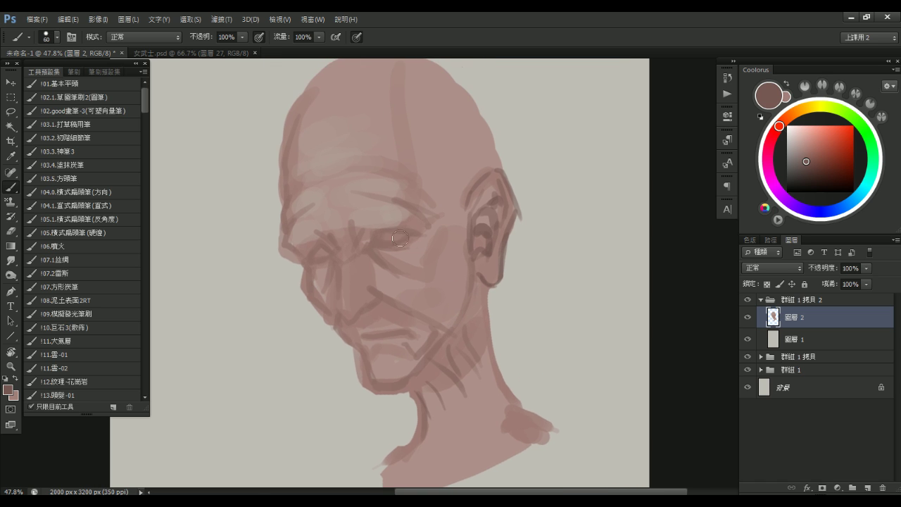
Compare the head versions by toggling the visibility of groups 群組 1 拷貝 2 and 群組 1 拷貝
scroll(400, 238, "down", 5)
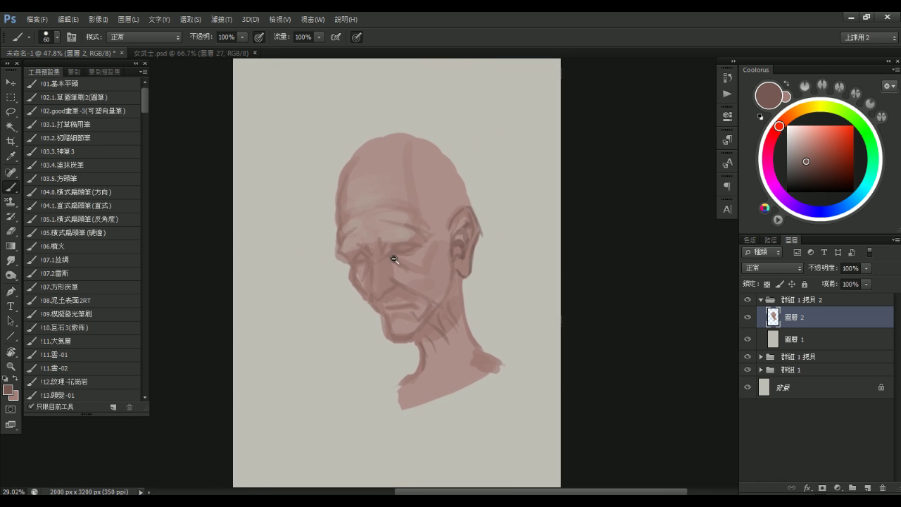
left_click(749, 301)
left_click(749, 302)
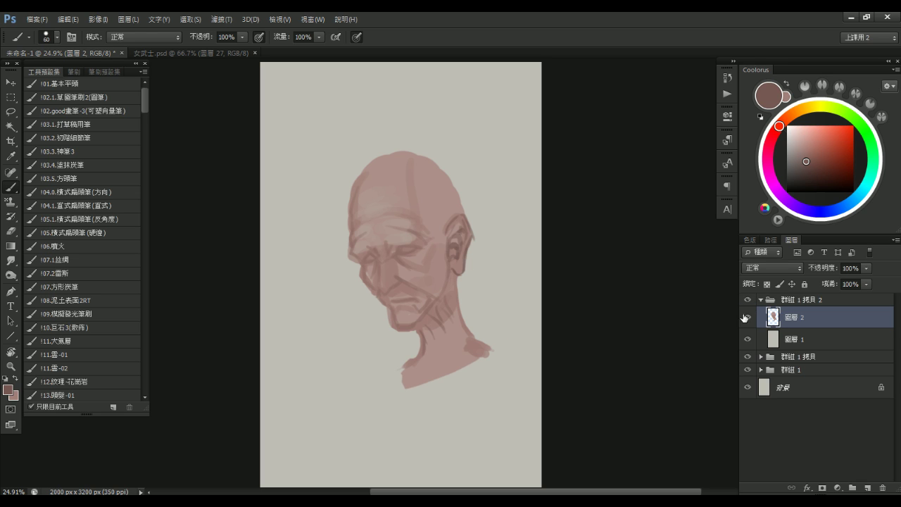
left_click(748, 357)
left_click(749, 301)
left_click(749, 301)
left_click_drag(512, 273, 531, 280)
left_click_drag(528, 302, 582, 297)
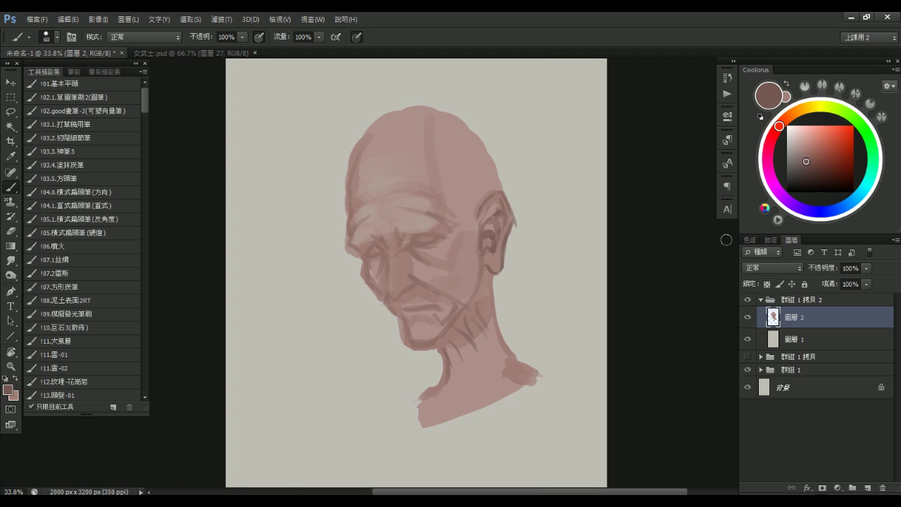
Duplicate the group 群組 1 拷貝 2, expand the copy and select its head layer 圖層 2
left_click(761, 300)
left_click(761, 300)
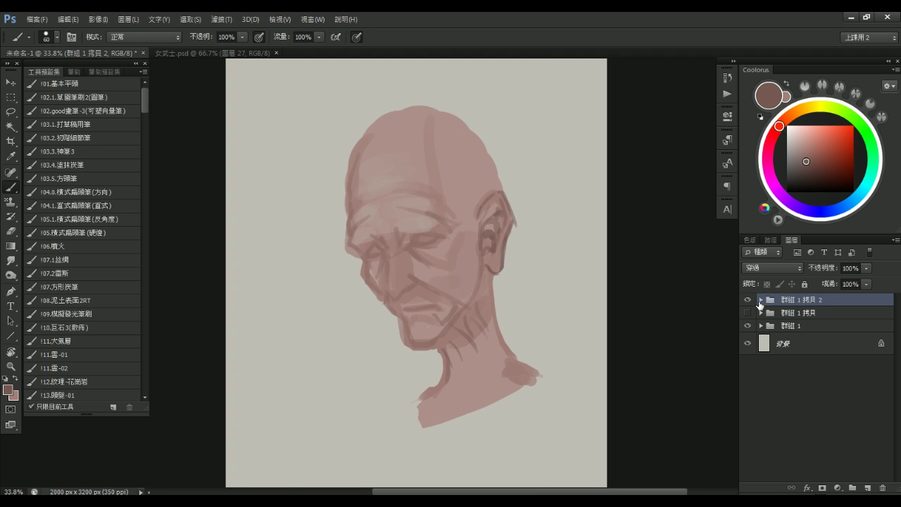
key("ctrl+j")
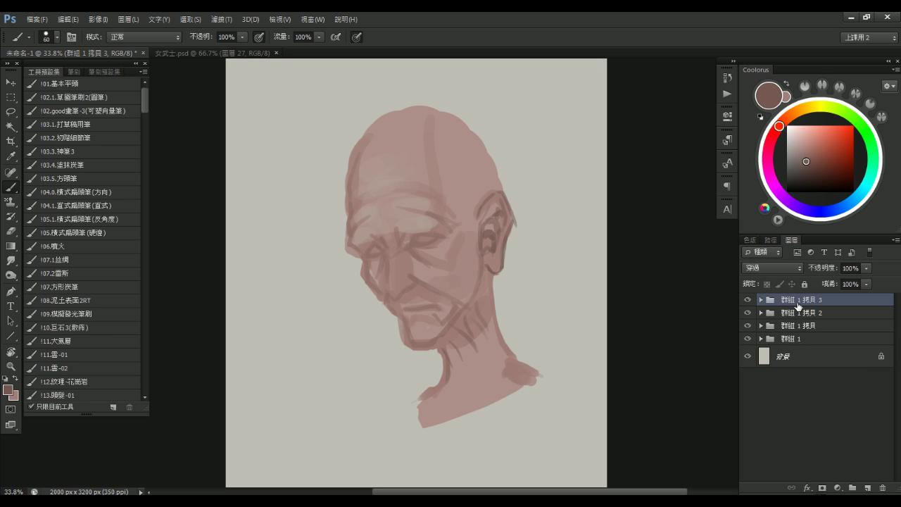
left_click(761, 299)
left_click(796, 319)
left_click_drag(491, 241, 499, 254)
left_click_drag(422, 215, 446, 196)
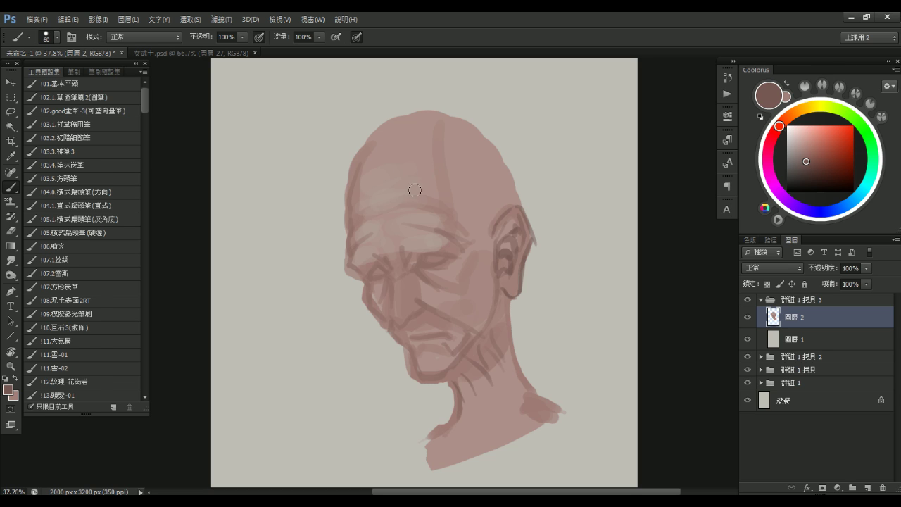
key("r")
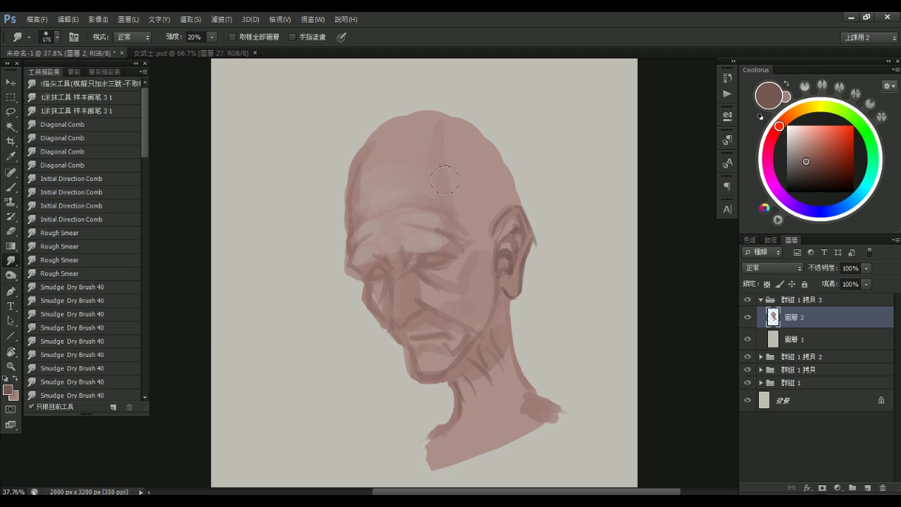
key("e")
key("b")
scroll(508, 253, "down", 1)
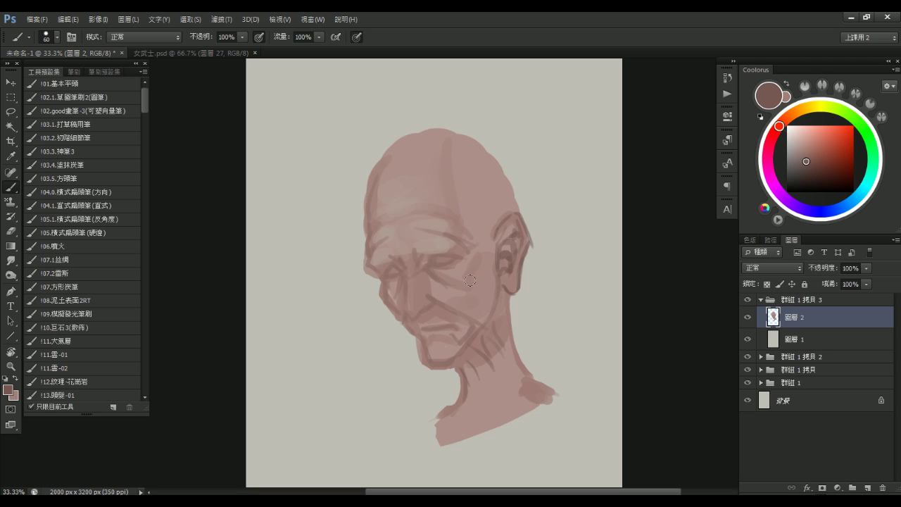
scroll(444, 283, "up", 3)
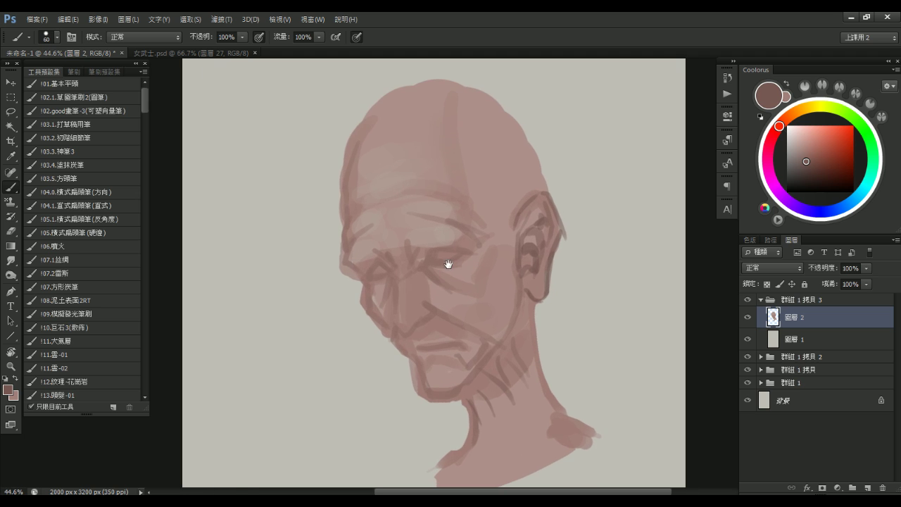
key("bracketright")
key("bracketright")
left_click_drag(459, 232, 457, 233)
key("ctrl+z")
Smudge the forehead, brow folds and near-eye lines at 20% strength with varying sizes to blend them into soft shading
key("r")
key("bracketleft")
key("bracketleft")
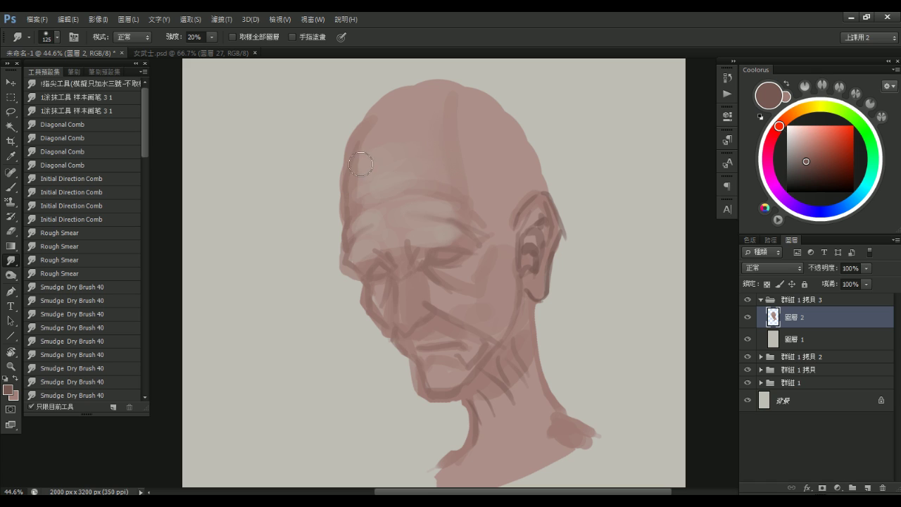
key("bracketright")
key("bracketright")
key("bracketright")
key("bracketleft")
key("bracketleft")
key("bracketleft")
key("bracketleft")
key("bracketright")
key("bracketright")
key("bracketleft")
key("bracketleft")
key("bracketleft")
key("bracketleft")
key("bracketleft")
key("bracketleft")
key("bracketright")
key("bracketright")
key("bracketright")
key("bracketright")
mouse_move(459, 281)
left_mouse_down()
mouse_move(461, 293)
mouse_move(470, 259)
mouse_move(484, 246)
mouse_move(474, 274)
mouse_move(497, 240)
mouse_move(488, 273)
left_mouse_up()
key("bracketright")
Smudge the inner brows, nose plane and cheek folds with the Smudge tool at about 100 px
key("b")
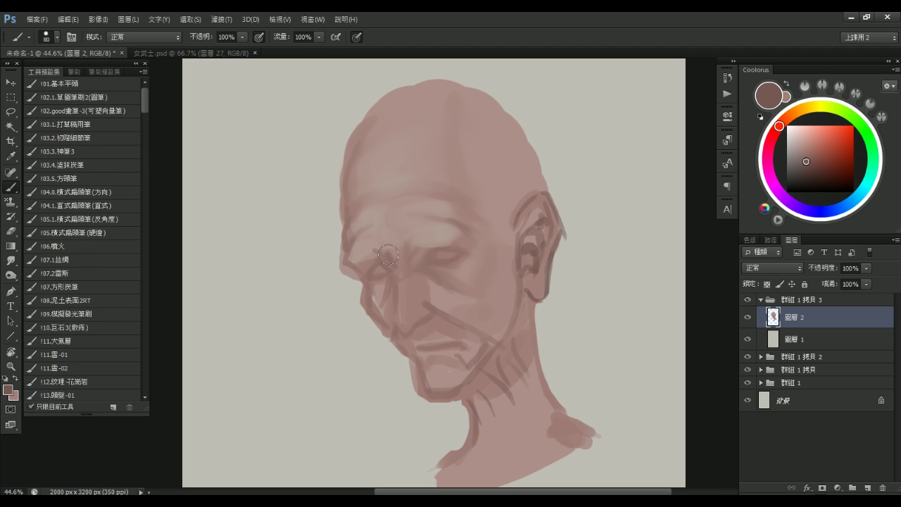
key("r")
key("bracketright")
key("bracketright")
key("bracketleft")
left_click_drag(422, 297, 409, 286)
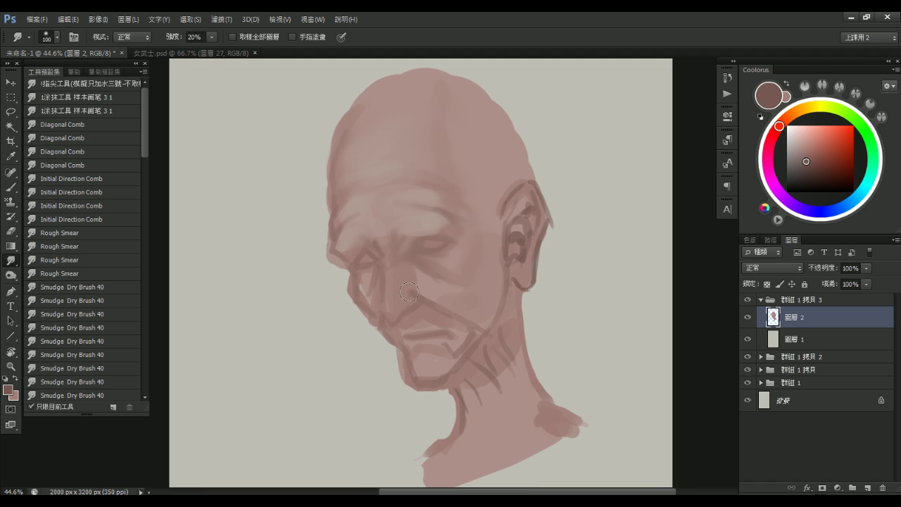
key("bracketright")
key("bracketright")
key("bracketright")
key("bracketleft")
key("bracketleft")
key("bracketleft")
key("bracketleft")
key("bracketright")
left_click_drag(400, 196, 394, 205)
Clean and reshape the outer contour of the forehead, brow and far cheek, retrying the unsatisfactory strokes
left_click_drag(334, 119, 312, 208)
key("ctrl+z")
left_click_drag(332, 112, 313, 199)
left_click_drag(320, 155, 316, 201)
key("ctrl+z")
key("ctrl+z")
mouse_move(332, 120)
left_mouse_down()
mouse_move(316, 177)
mouse_move(316, 185)
mouse_move(327, 139)
mouse_move(318, 243)
mouse_move(330, 310)
left_mouse_up()
key("ctrl+z")
mouse_move(322, 263)
left_mouse_down()
mouse_move(320, 239)
mouse_move(327, 271)
mouse_move(347, 287)
mouse_move(340, 282)
mouse_move(343, 295)
mouse_move(318, 243)
mouse_move(341, 276)
mouse_move(343, 284)
mouse_move(329, 266)
mouse_move(342, 307)
left_mouse_up()
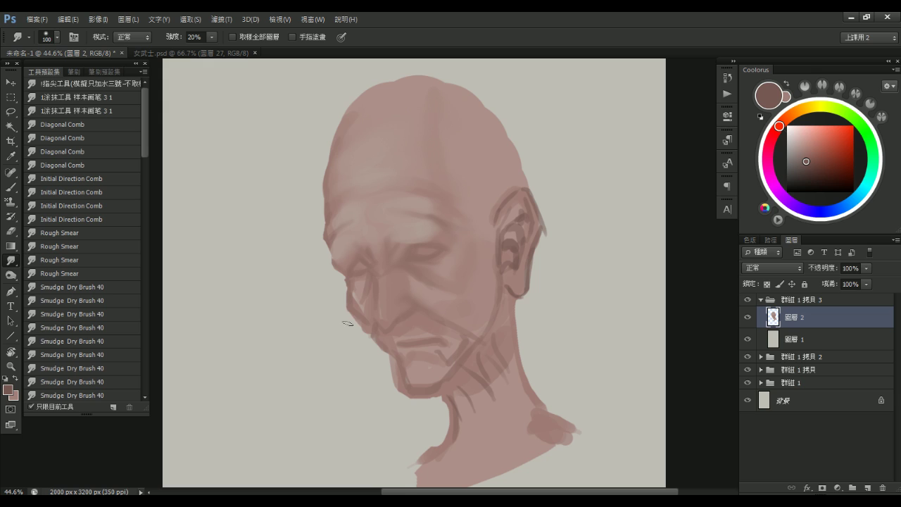
Trim the rough edges along the far jaw, the front of the neck and both shoulder ends
mouse_move(349, 316)
left_mouse_down()
mouse_move(412, 400)
mouse_move(442, 397)
mouse_move(431, 404)
mouse_move(441, 403)
mouse_move(446, 421)
mouse_move(449, 407)
mouse_move(419, 444)
left_mouse_up()
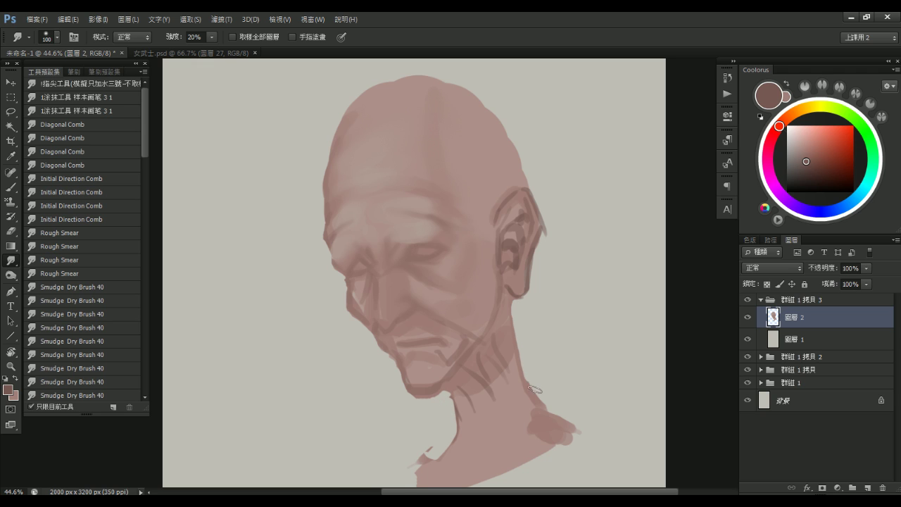
left_click_drag(563, 420, 669, 261)
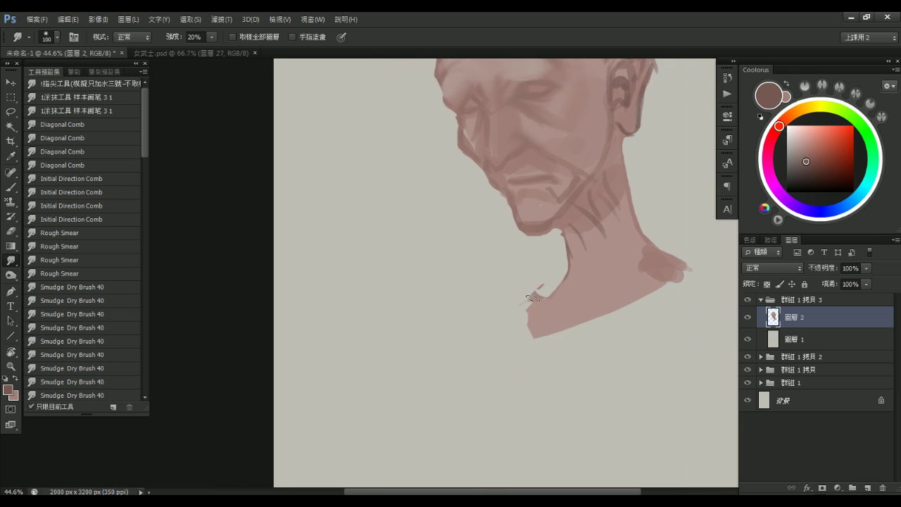
left_click_drag(545, 276, 519, 345)
left_click_drag(687, 273, 674, 282)
left_click(623, 217, "ctrl+alt")
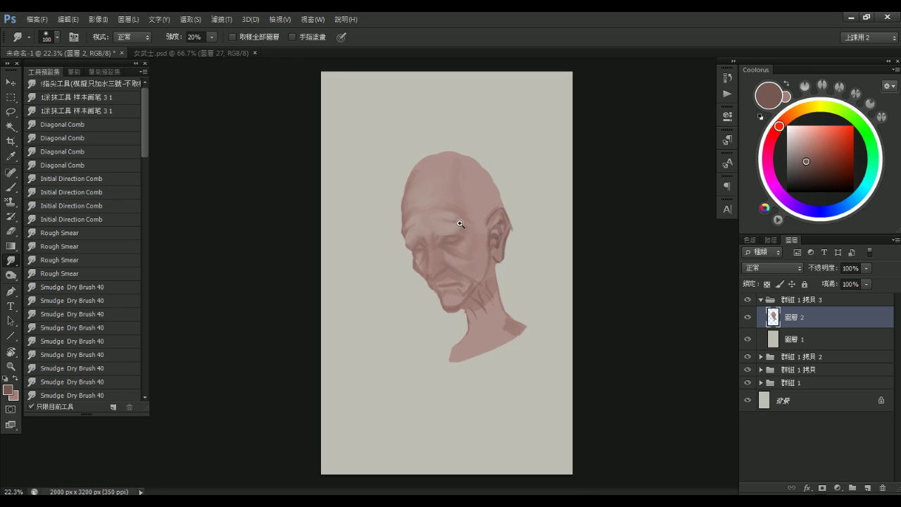
scroll(458, 237, "up", 2)
Sample the near brow's highlight, lighten it and choose the !03.2.初階細節筆 brush preset at 60 px
key("b")
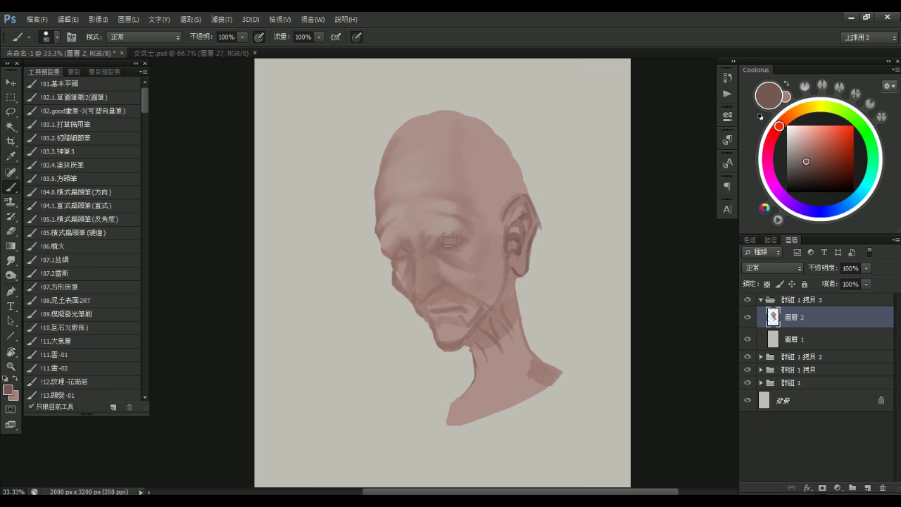
left_click(450, 218, "alt")
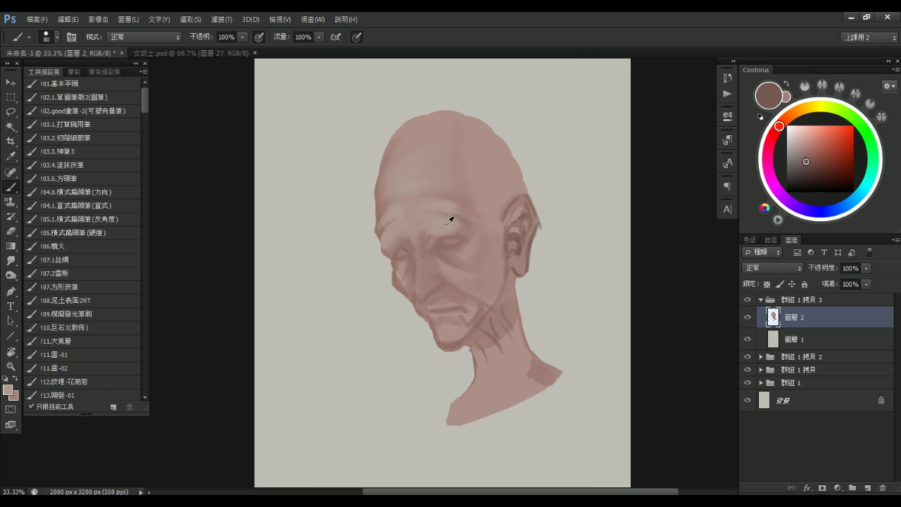
left_click(795, 144)
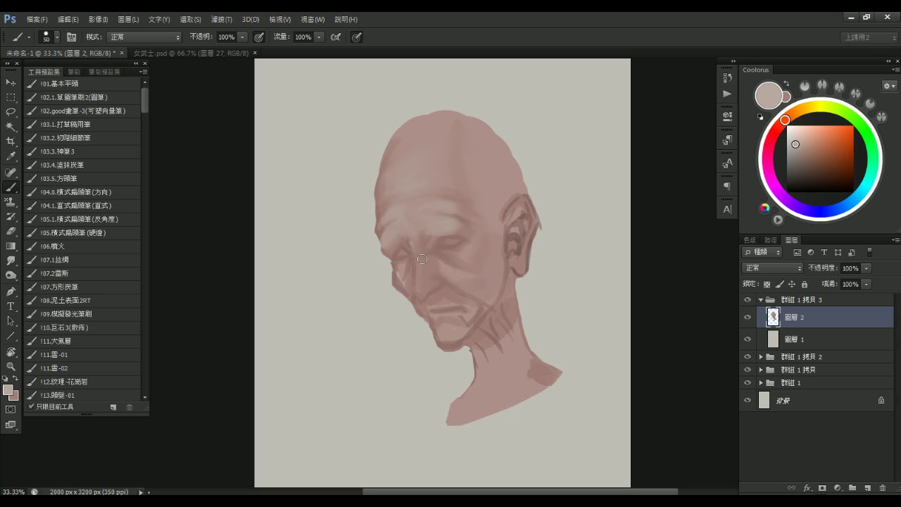
left_click(102, 137)
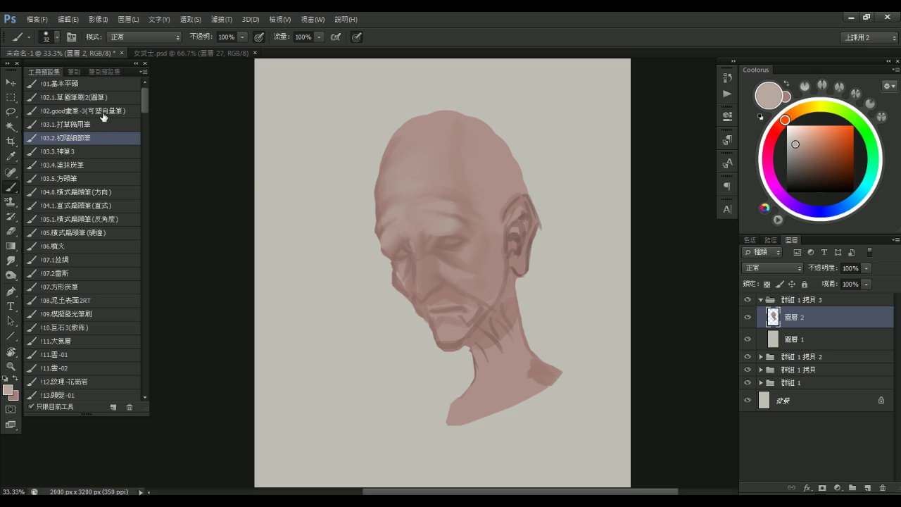
scroll(462, 221, "up", 1)
key("bracketright")
key("bracketright")
key("bracketright")
key("bracketright")
key("bracketright")
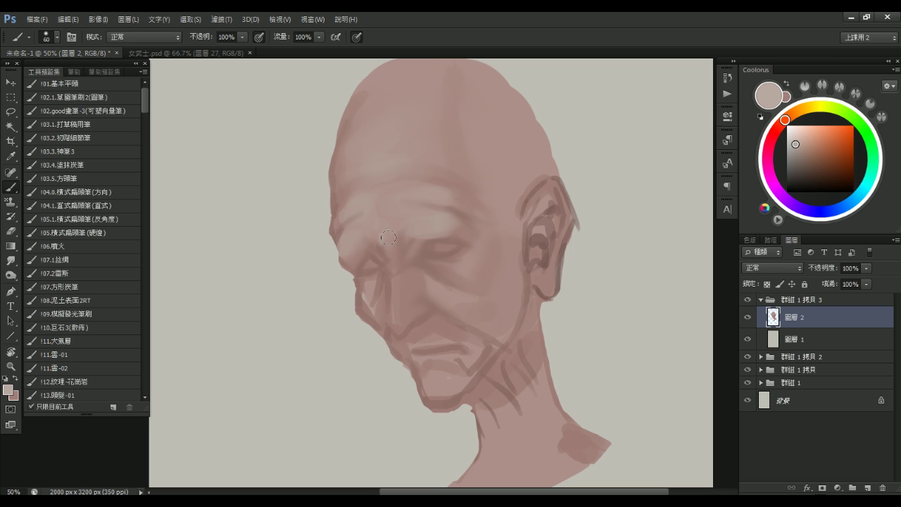
Paint light highlights between the brows, down the nose bridge and on the nose tip, enlarging the brush to 90 px
mouse_move(391, 232)
left_mouse_down()
mouse_move(393, 247)
mouse_move(398, 227)
mouse_move(389, 268)
mouse_move(400, 265)
left_mouse_up()
key("bracketright")
left_click_drag(395, 237, 393, 265)
key("bracketright")
left_click_drag(399, 272, 393, 279)
key("bracketleft")
key("bracketleft")
key("bracketright")
key("bracketright")
key("bracketright")
key("bracketright")
key("bracketright")
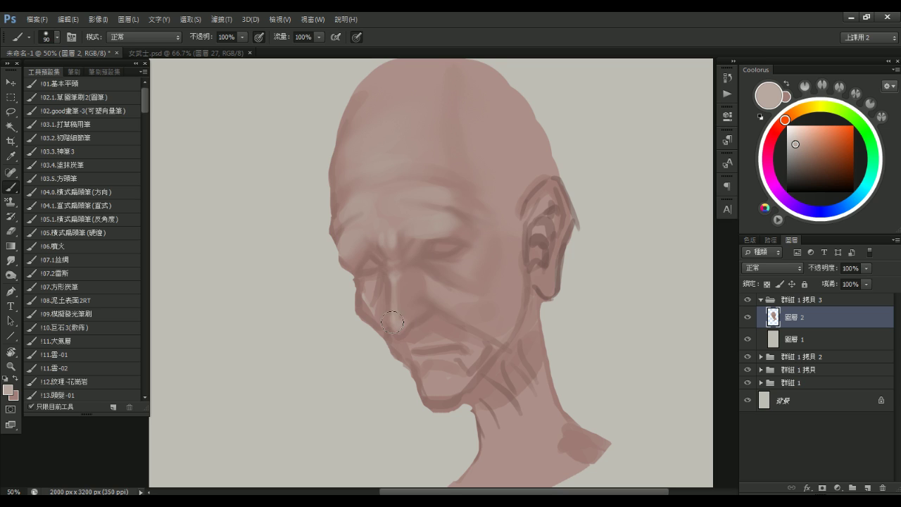
key("bracketleft")
Sample the near eye's shadow tone, darken it to a deeper red-brown and outline the near eyelids with a 30 px brush
left_click(428, 250, "alt")
left_click(431, 239, "alt")
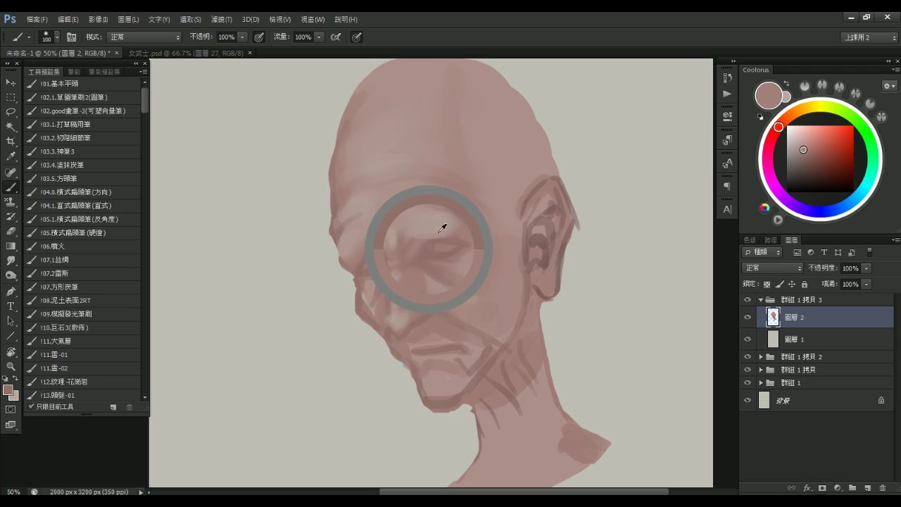
left_click(808, 159)
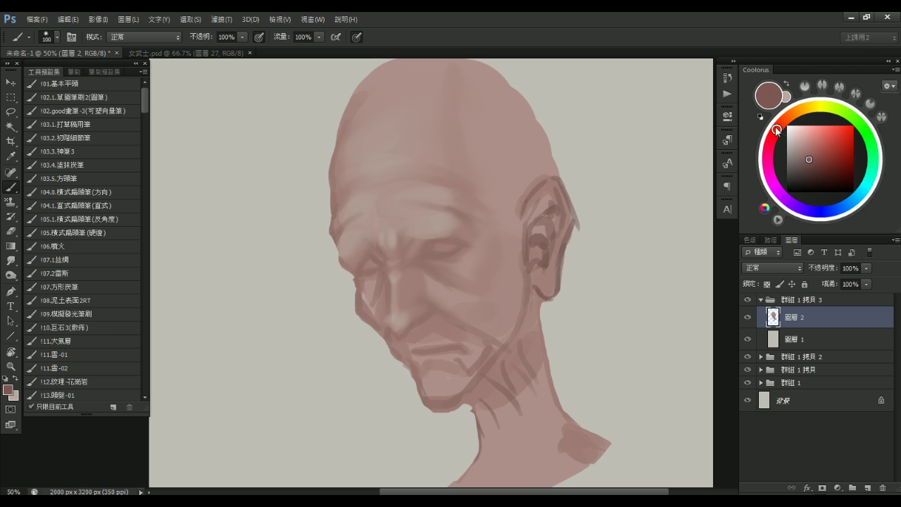
key("bracketleft")
key("bracketleft")
key("bracketleft")
key("bracketleft")
key("bracketleft")
key("bracketleft")
key("bracketleft")
key("bracketleft")
mouse_move(434, 245)
left_mouse_down()
mouse_move(466, 246)
mouse_move(459, 241)
mouse_move(446, 243)
mouse_move(469, 255)
mouse_move(454, 242)
mouse_move(504, 242)
mouse_move(463, 265)
left_mouse_up()
key("ctrl+z")
key("bracketleft")
key("bracketright")
key("bracketleft")
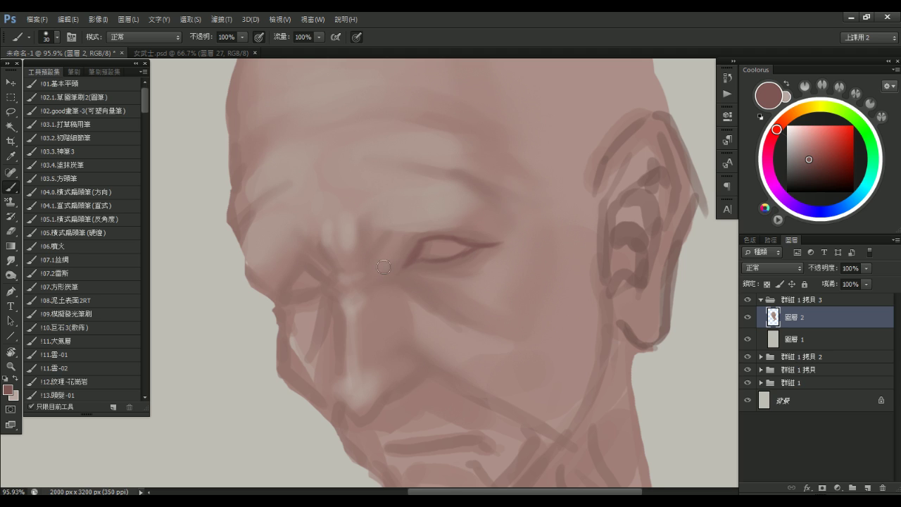
Deepen the shadow between the near eye's inner corner and the brow with a soft brush enlarged to 100 px
scroll(405, 258, "down", 2)
key("bracketright")
key("bracketright")
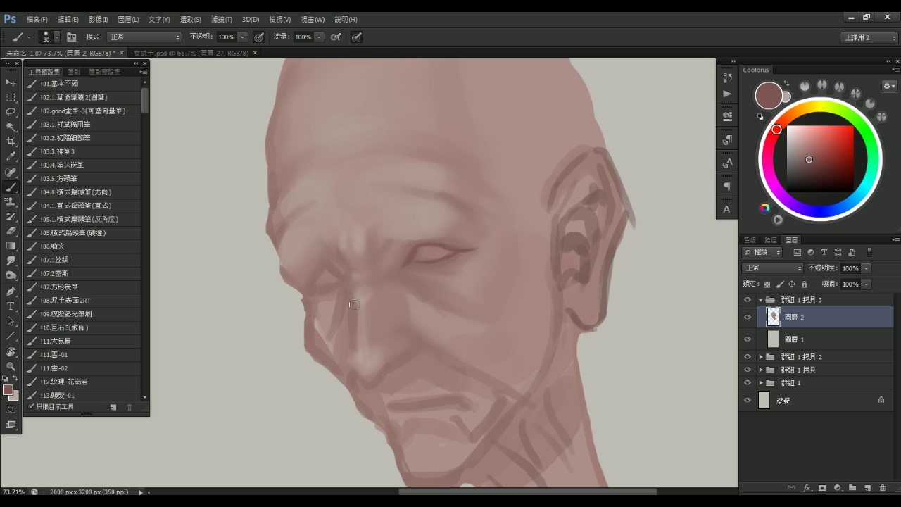
left_click_drag(419, 243, 408, 243)
right_click(366, 218, "alt")
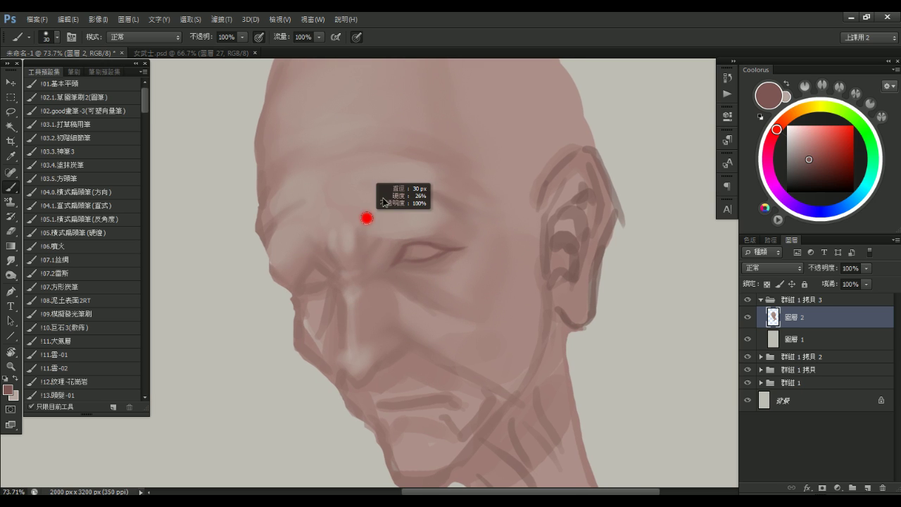
key("bracketright")
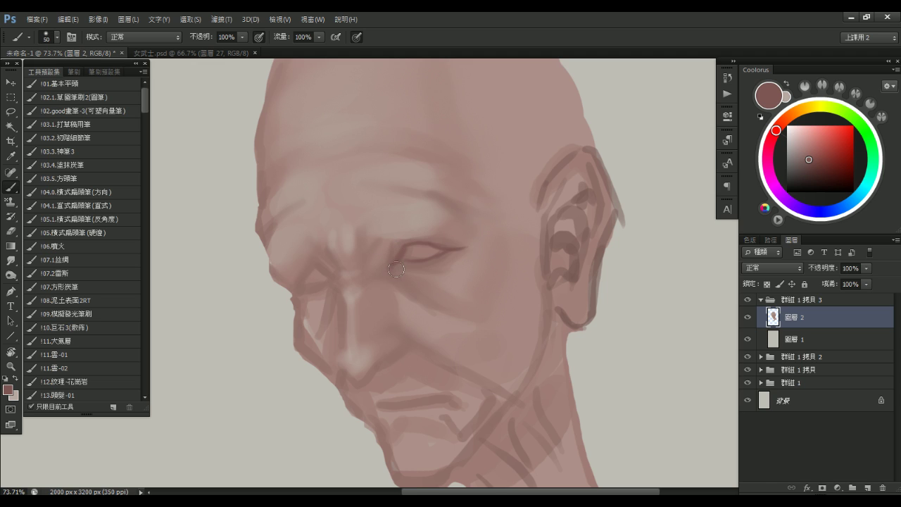
key("bracketright")
key("bracketright")
key("bracketright")
key("bracketright")
key("bracketright")
key("bracketright")
key("bracketleft")
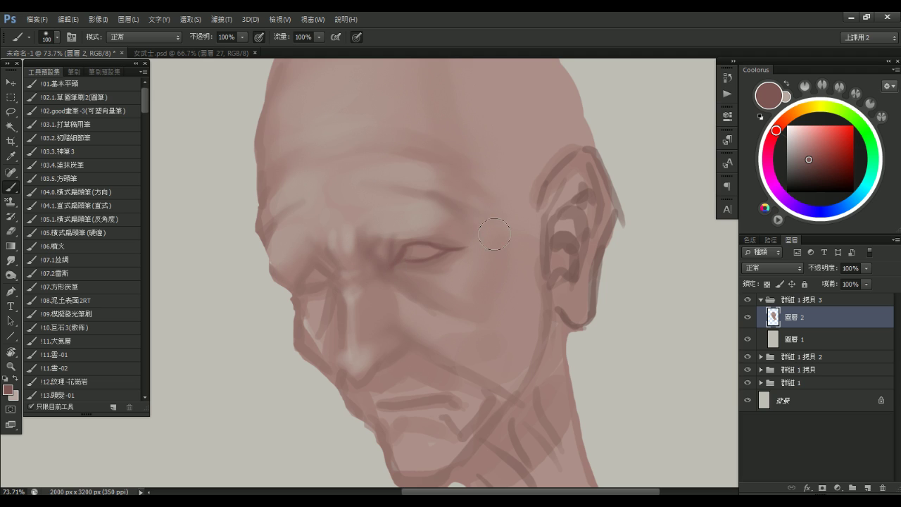
Refine the eyelid lines of the near eye and define the far eye with a 15 px brush
key("bracketleft")
key("bracketleft")
key("bracketleft")
key("bracketleft")
key("bracketleft")
key("bracketleft")
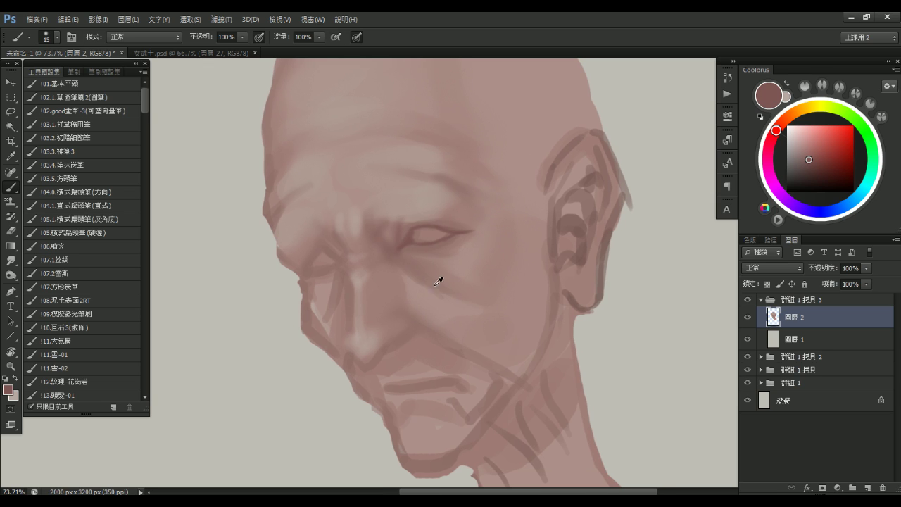
key("bracketright")
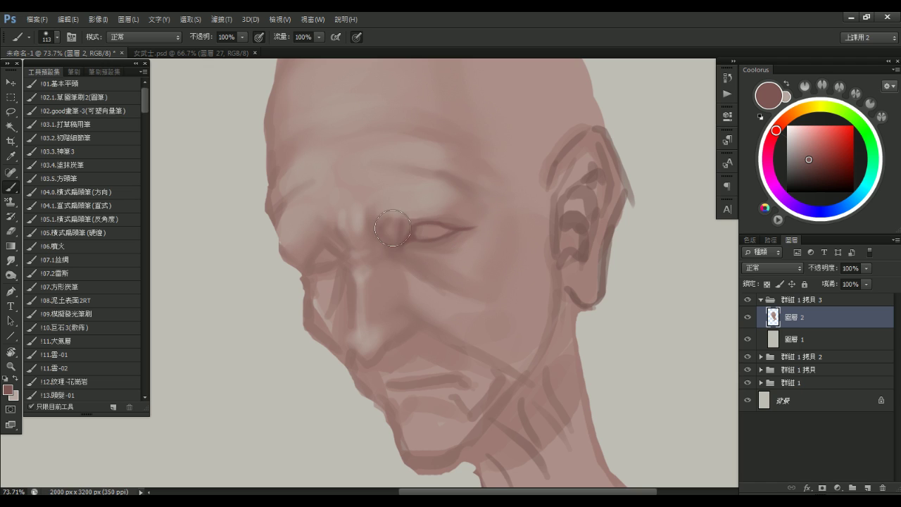
Sample the near eye's shadow tone, darken it, and deepen the near eye's inner corner with a 40 px brush
key("bracketleft")
key("bracketleft")
key("bracketleft")
key("bracketleft")
key("bracketleft")
key("bracketleft")
key("x")
left_click(418, 223, "alt")
left_click(810, 162)
key("bracketleft")
key("bracketleft")
key("bracketright")
key("bracketright")
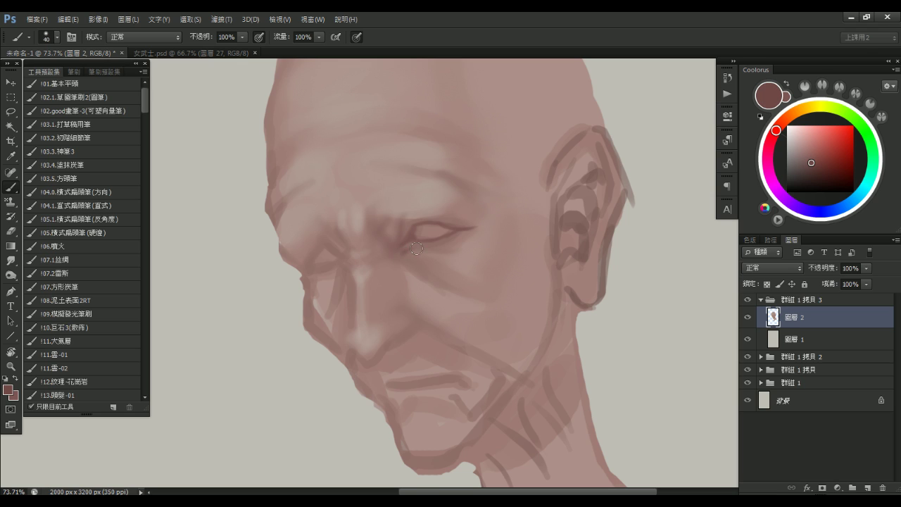
Paint a dark shadow below the near eye's inner corner with an enlarged soft brush, refining it at 40 px
key("bracketright")
key("bracketright")
key("bracketright")
key("bracketright")
key("bracketright")
mouse_move(415, 249)
left_mouse_down()
mouse_move(460, 275)
mouse_move(416, 248)
mouse_move(471, 261)
mouse_move(445, 262)
left_mouse_up()
key("bracketleft")
key("bracketleft")
key("bracketleft")
key("bracketleft")
key("bracketleft")
key("bracketleft")
key("bracketleft")
key("bracketleft")
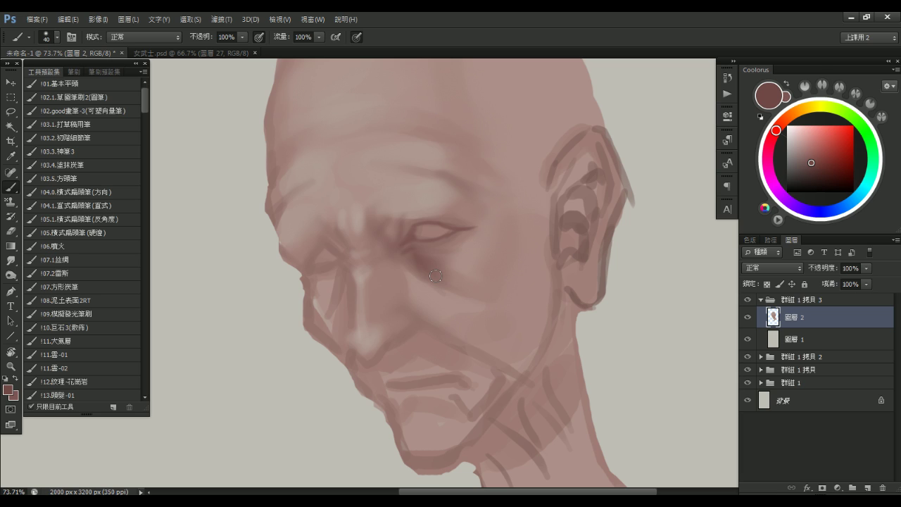
left_click_drag(422, 242, 415, 247)
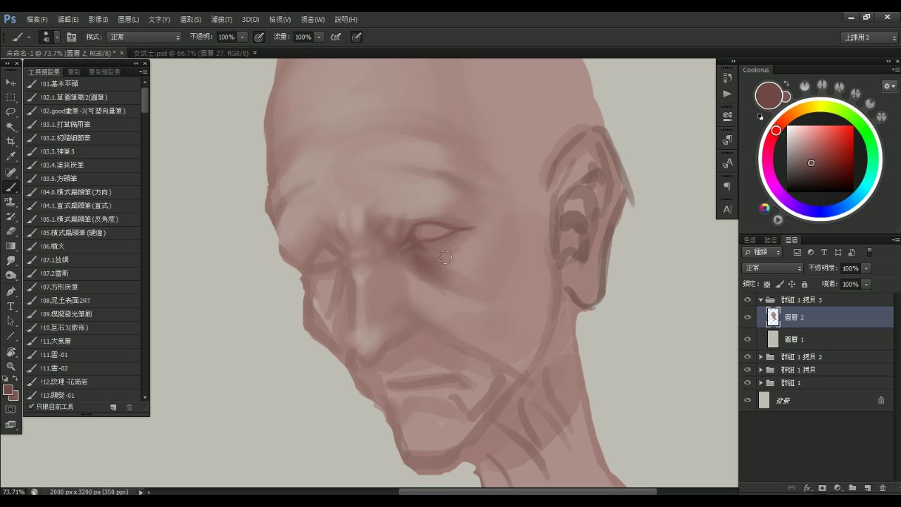
Darken the fold at the far eye's inner corner beside the nose bridge with a 50 px brush
left_click(426, 224, "alt")
key("x")
mouse_move(366, 247)
left_mouse_down()
mouse_move(329, 238)
mouse_move(347, 255)
mouse_move(326, 235)
mouse_move(350, 248)
left_mouse_up()
key("bracketright")
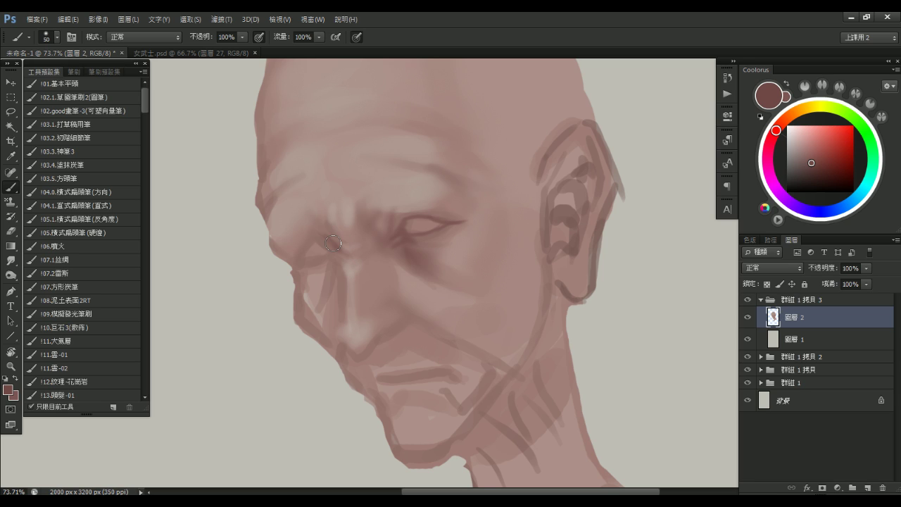
key("bracketleft")
left_click_drag(451, 235, 469, 250)
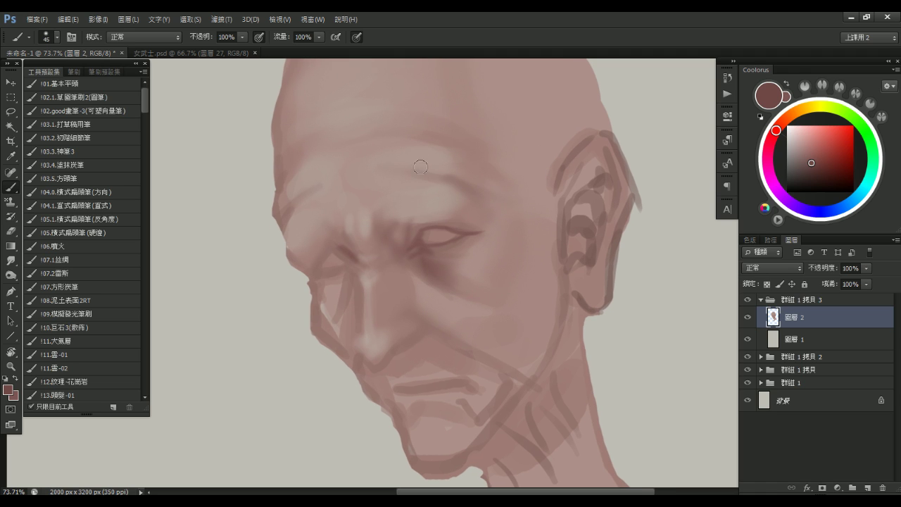
Define the lower lid and the pouch beneath the near eye with dark strokes, reducing the brush to 30 px
mouse_move(432, 252)
left_mouse_down()
mouse_move(455, 260)
mouse_move(463, 249)
left_mouse_up()
key("bracketright")
key("bracketright")
key("bracketright")
key("bracketright")
key("bracketleft")
key("bracketleft")
key("bracketleft")
key("bracketleft")
key("bracketleft")
key("bracketright")
key("bracketright")
key("bracketleft")
key("bracketleft")
key("bracketleft")
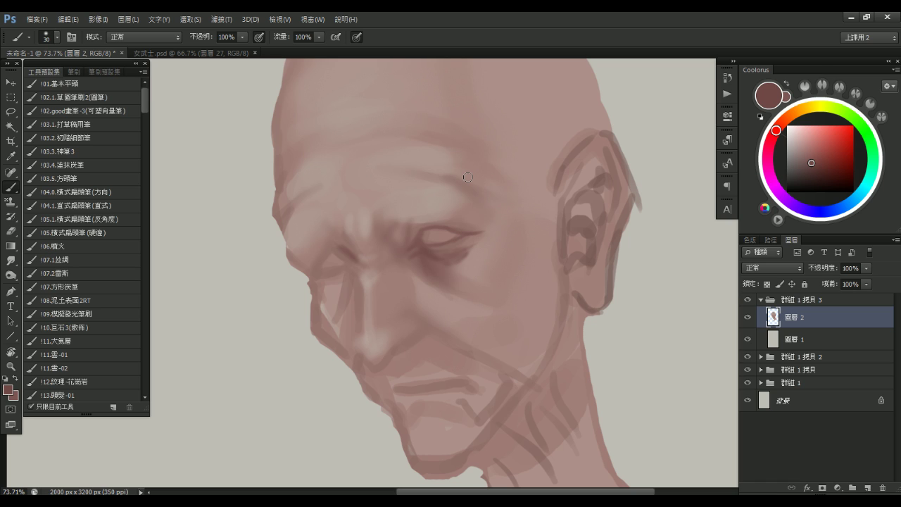
scroll(445, 247, "left", 2)
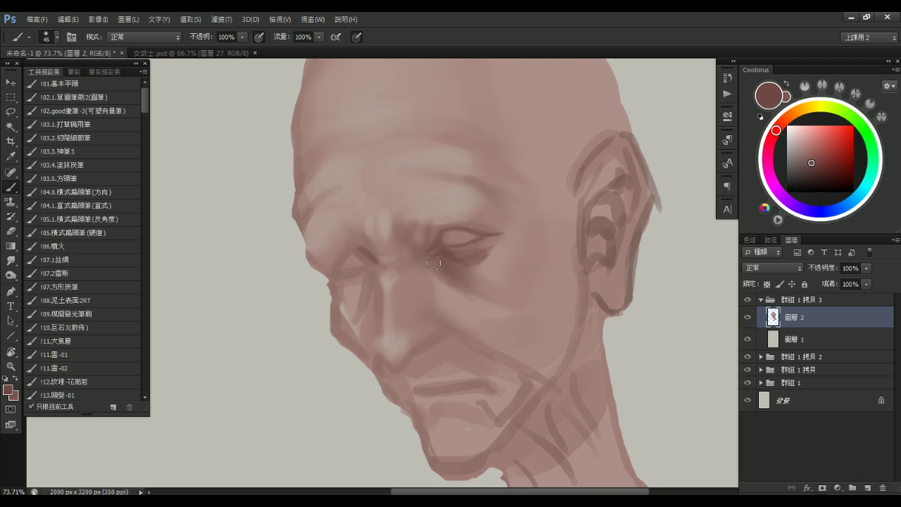
key("bracketright")
key("bracketright")
key("bracketright")
key("bracketleft")
key("bracketleft")
key("bracketright")
key("bracketright")
key("bracketright")
key("bracketright")
left_click_drag(405, 222, 491, 221)
key("ctrl+z")
key("bracketright")
key("bracketright")
left_click_drag(416, 216, 506, 211)
key("ctrl+z")
key("bracketleft")
left_click_drag(418, 217, 503, 212)
key("ctrl+z")
Paint soft dark shadows beneath the near and far brows with a large brush, finishing at 80 px
key("bracketleft")
left_click_drag(442, 215, 475, 211)
mouse_move(377, 222)
left_mouse_down()
mouse_move(341, 232)
mouse_move(348, 227)
mouse_move(357, 224)
mouse_move(338, 252)
mouse_move(305, 268)
left_mouse_up()
key("bracketright")
key("bracketleft")
key("bracketleft")
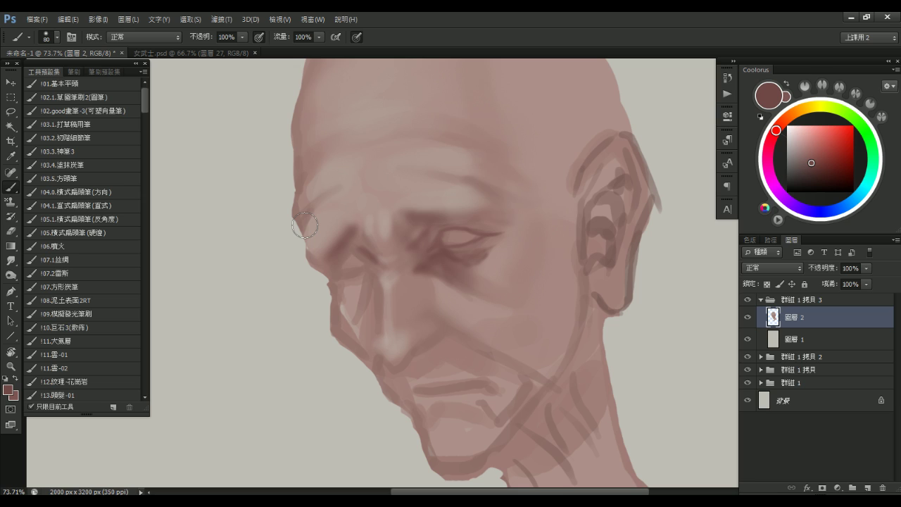
left_click_drag(467, 258, 445, 255)
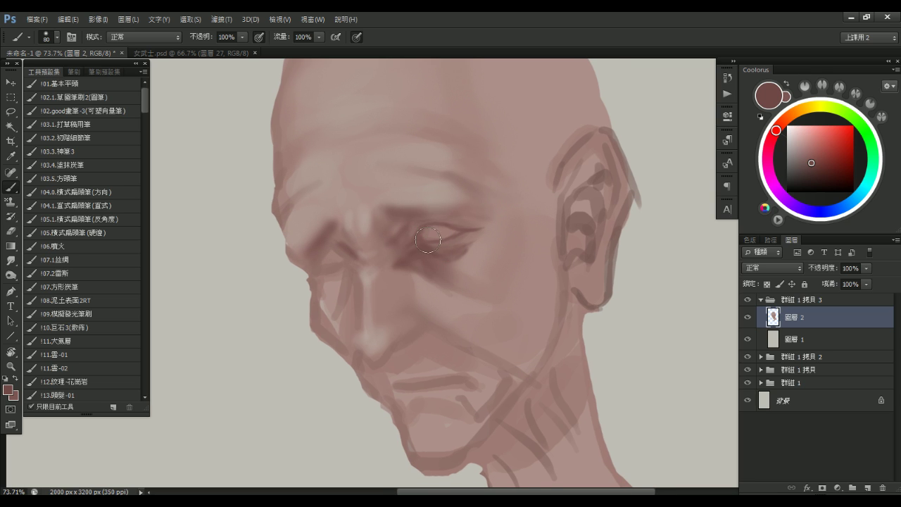
mouse_move(408, 228)
left_mouse_down()
mouse_move(398, 242)
mouse_move(406, 258)
left_mouse_up()
left_click_drag(416, 245, 410, 271)
left_click_drag(420, 249, 425, 265)
left_click_drag(415, 233, 409, 245)
mouse_move(491, 206)
left_mouse_down()
mouse_move(455, 224)
mouse_move(490, 235)
mouse_move(484, 255)
mouse_move(503, 258)
mouse_move(491, 235)
mouse_move(503, 245)
left_mouse_up()
key("Escape")
Paint fine wrinkle lines extending from the near eye's outer corner, varying the brush up to 45 px
key("bracketleft")
key("bracketleft")
key("bracketleft")
mouse_move(484, 230)
left_mouse_down()
mouse_move(508, 213)
mouse_move(494, 211)
mouse_move(504, 241)
mouse_move(502, 223)
mouse_move(502, 238)
mouse_move(497, 229)
left_mouse_up()
key("bracketright")
key("bracketright")
key("bracketleft")
key("bracketleft")
key("bracketleft")
key("ctrl+z")
key("bracketleft")
key("bracketleft")
key("bracketleft")
key("bracketleft")
key("bracketright")
key("bracketright")
key("bracketright")
key("bracketright")
key("bracketright")
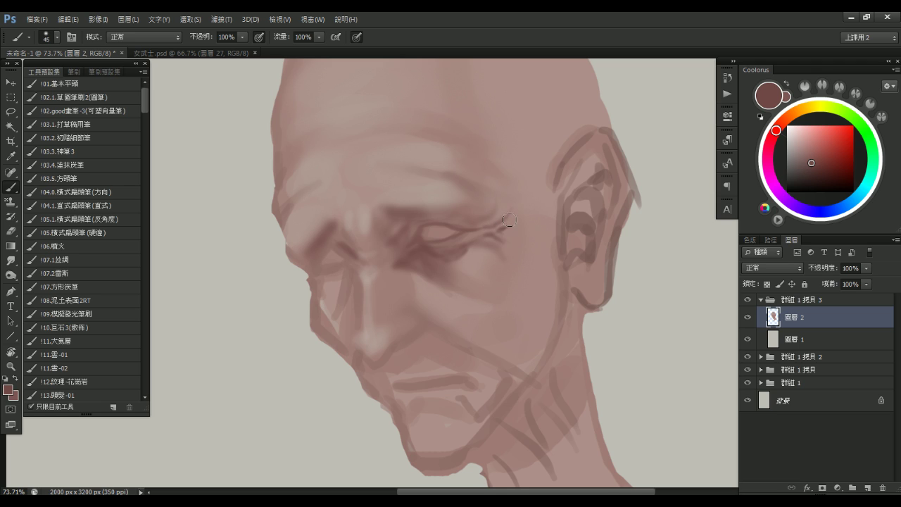
Strengthen the forked crow's-feet creases beside the near eye with a small brush, enlarging it to 60 px
key("bracketleft")
key("bracketleft")
key("bracketleft")
key("bracketleft")
key("bracketright")
key("bracketright")
key("bracketright")
key("bracketright")
left_click_drag(423, 246, 479, 280)
left_click_drag(420, 264, 494, 314)
left_click_drag(406, 253, 552, 366)
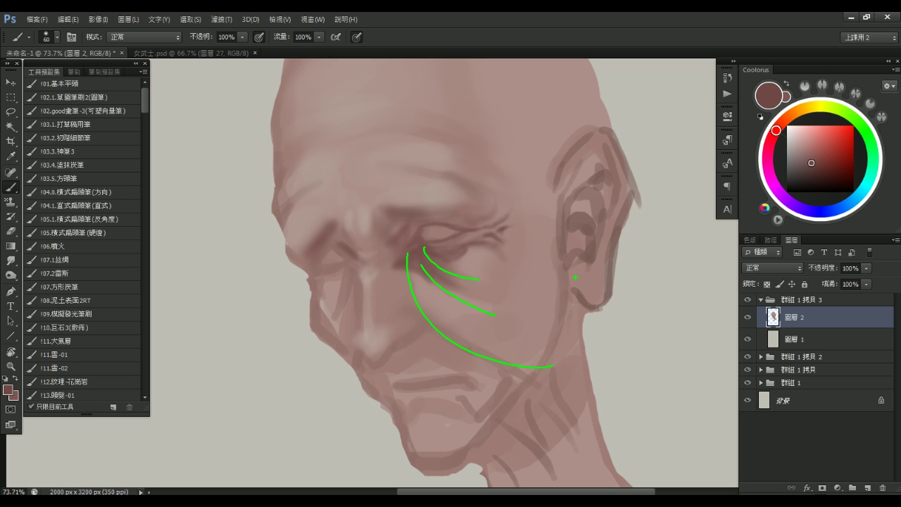
key("Escape")
Blend the shadow from the near eye's inner corner down into the cheek with a 125 px brush, reduced to 80 px
key("]")
key("]")
key("]")
key("]")
key("]")
key("]")
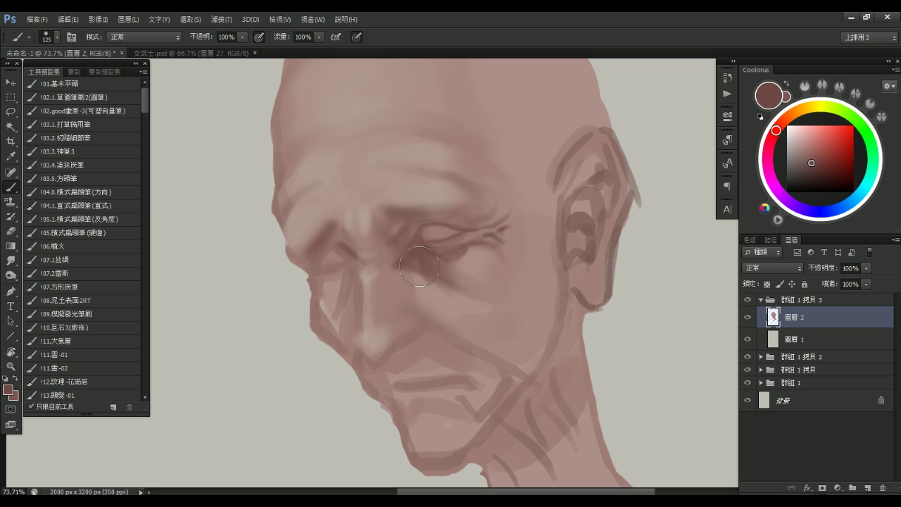
left_click_drag(416, 261, 473, 305)
key("[")
key("[")
key("[")
key("[")
key("[")
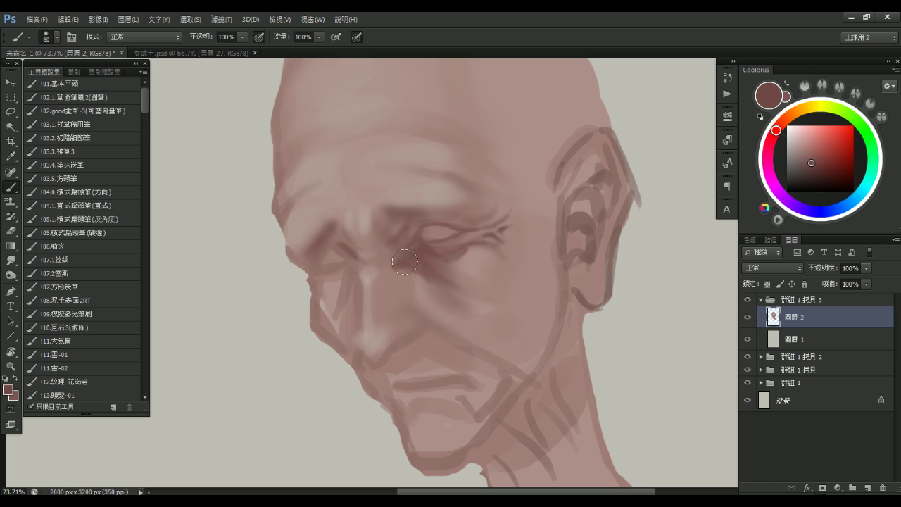
key("ctrl+2")
mouse_move(397, 260)
left_mouse_down()
mouse_move(401, 232)
mouse_move(419, 250)
mouse_move(376, 280)
mouse_move(384, 300)
mouse_move(395, 302)
left_mouse_up()
key("e")
key("Escape")
key("bracketleft")
key("bracketleft")
key("bracketleft")
mouse_move(421, 238)
left_mouse_down()
mouse_move(410, 242)
mouse_move(416, 261)
mouse_move(463, 261)
mouse_move(453, 262)
left_mouse_up()
scroll(408, 260, "down", 5)
mouse_move(419, 240)
left_mouse_down()
mouse_move(425, 245)
mouse_move(460, 216)
mouse_move(438, 239)
mouse_move(472, 224)
left_mouse_up()
key("ctrl+z")
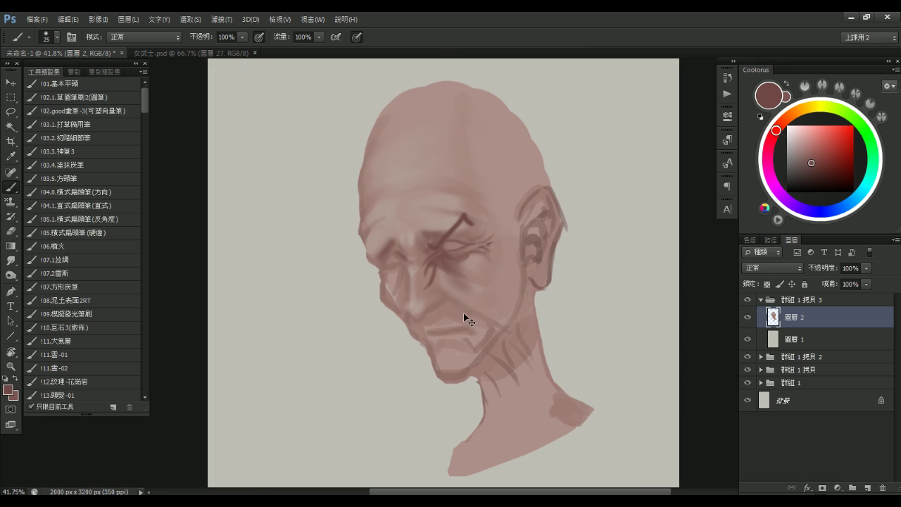
key("ctrl+z")
Shade the near side plane of the nose from the inner eye corner toward the tip with an enlarged brush
scroll(458, 284, "up", 2)
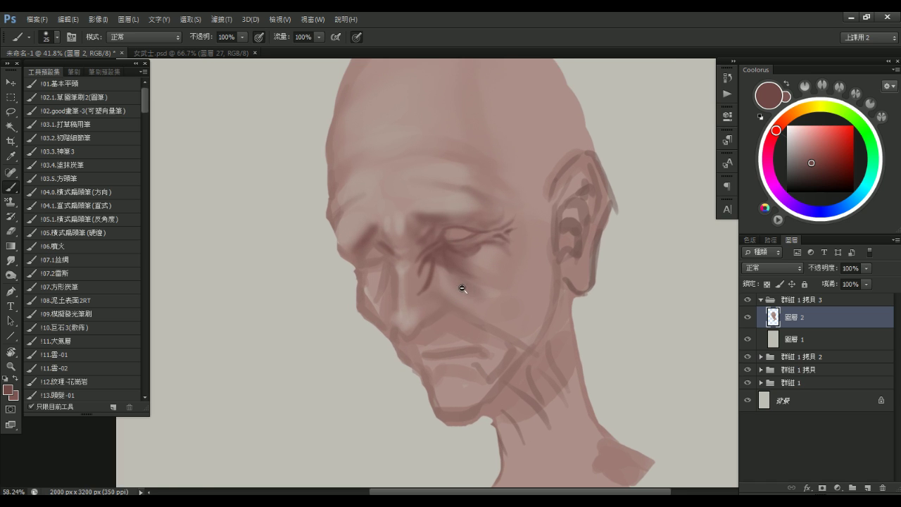
right_click(430, 251, "alt")
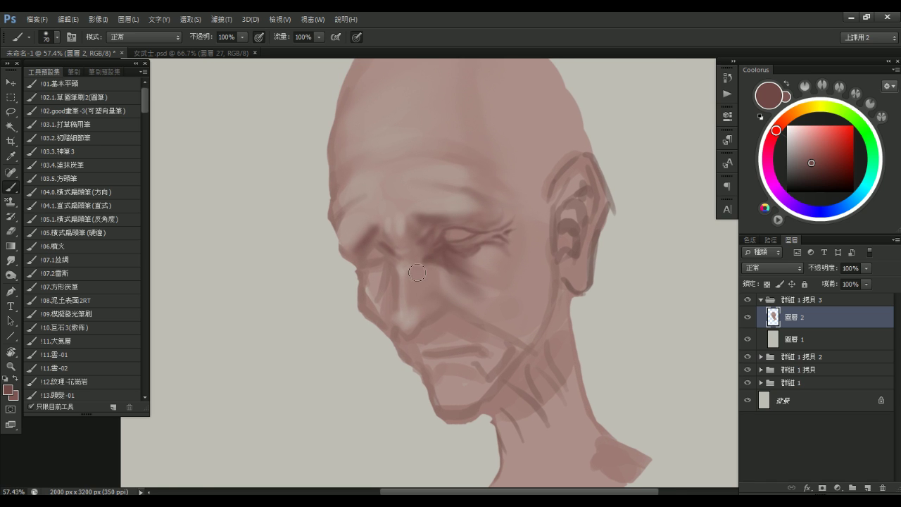
key("bracketright")
key("bracketright")
key("bracketright")
key("bracketleft")
mouse_move(427, 261)
left_mouse_down()
mouse_move(433, 290)
mouse_move(441, 312)
mouse_move(413, 339)
left_mouse_up()
left_click(399, 324)
key("ctrl+z")
left_click_drag(423, 262, 476, 250)
left_click_drag(421, 278, 484, 243)
key("Escape")
Sample red-brown shadow tones beside the nose and define the near nostril wing with a 25 px brush
key("bracketleft")
key("bracketleft")
key("bracketleft")
left_click(439, 259, "alt")
key("bracketright")
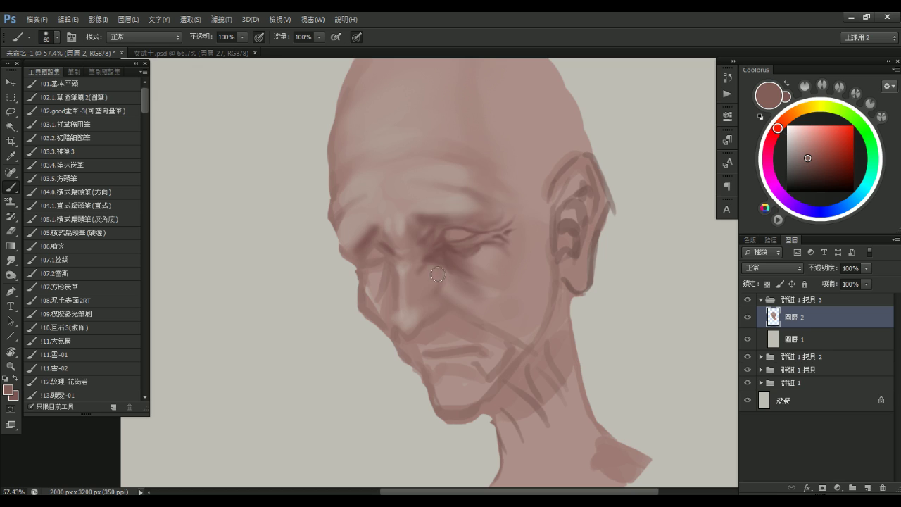
key("bracketleft")
key("bracketleft")
key("bracketleft")
left_click(442, 290, "alt")
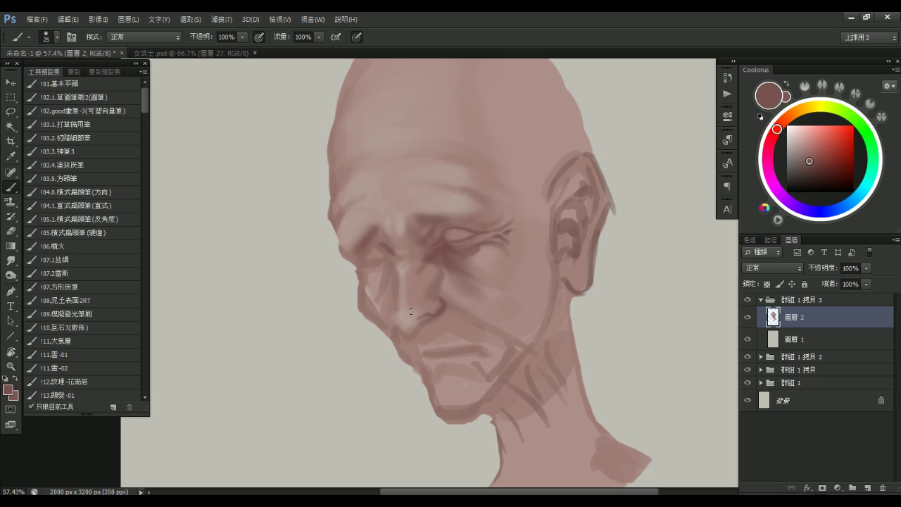
Shade the lower nose from the near nostril wing toward the tip with an enlarged brush
key("bracketright")
key("bracketright")
key("bracketright")
key("bracketright")
key("bracketright")
key("bracketright")
left_click_drag(427, 295, 414, 311)
Define the nose tip, the nostril underside and the far upper-lip contour with small brushes, finishing at 25 px
key("bracketleft")
key("bracketleft")
key("bracketleft")
key("bracketleft")
key("bracketright")
key("bracketleft")
key("bracketright")
key("bracketleft")
key("bracketleft")
key("bracketleft")
key("bracketright")
key("bracketright")
key("bracketright")
key("bracketright")
key("bracketleft")
key("bracketleft")
key("bracketleft")
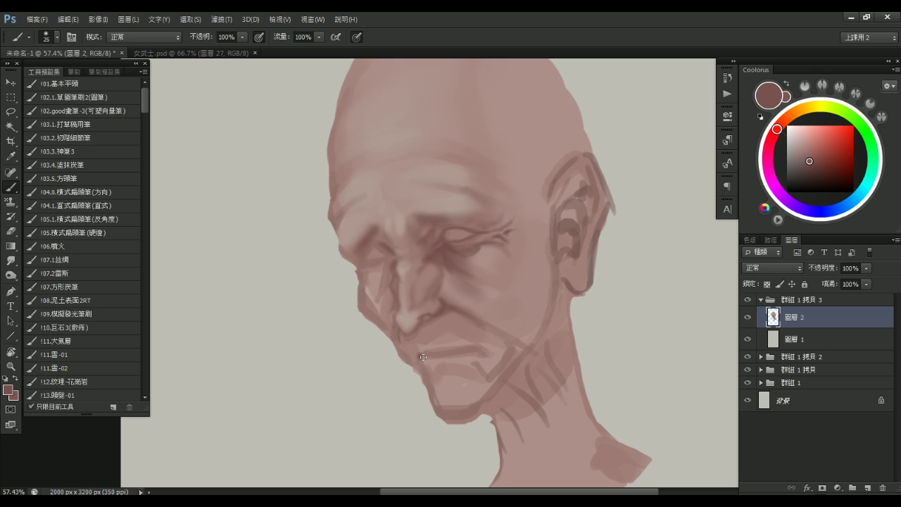
Strengthen the downturned lips and shape the folds around the near mouth corner with a small brush
key("bracketright")
key("bracketright")
key("bracketleft")
key("bracketright")
key("bracketright")
key("bracketleft")
key("bracketright")
left_click_drag(486, 333, 505, 352)
Darken the chin contour and the near jawline with a slightly enlarged brush
key("bracketleft")
key("bracketright")
key("bracketright")
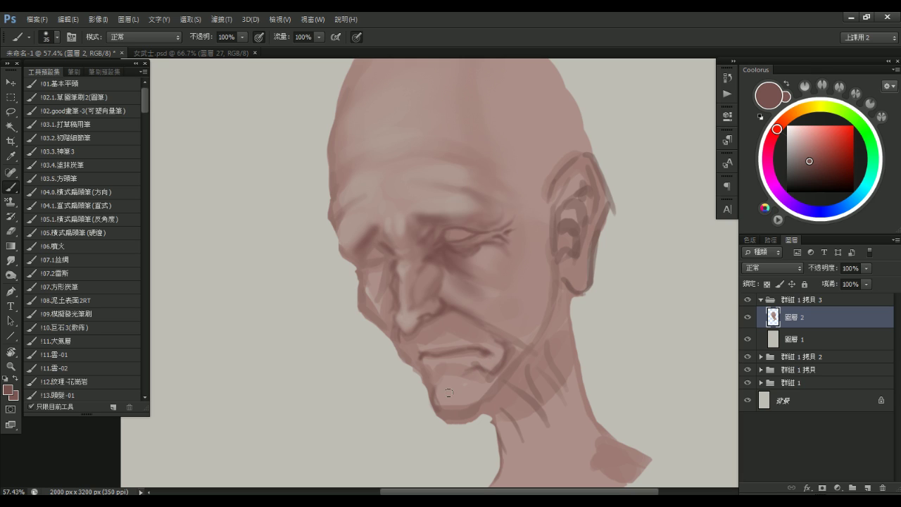
key("bracketright")
mouse_move(445, 385)
left_mouse_down()
mouse_move(464, 402)
mouse_move(481, 388)
mouse_move(483, 401)
mouse_move(442, 415)
mouse_move(465, 415)
mouse_move(492, 394)
mouse_move(529, 360)
mouse_move(528, 348)
mouse_move(492, 396)
mouse_move(524, 349)
left_mouse_up()
Try to mark the near cheek hollow with crossing strokes between the cheekbone and the jaw
key("bracketleft")
key("bracketleft")
key("bracketleft")
left_click_drag(542, 265, 516, 305)
mouse_move(515, 271)
left_mouse_down()
mouse_move(547, 314)
mouse_move(562, 313)
left_mouse_up()
key("ctrl+alt+z")
key("ctrl+alt+z")
key("bracketright")
key("bracketright")
key("bracketright")
key("bracketright")
key("bracketright")
key("bracketright")
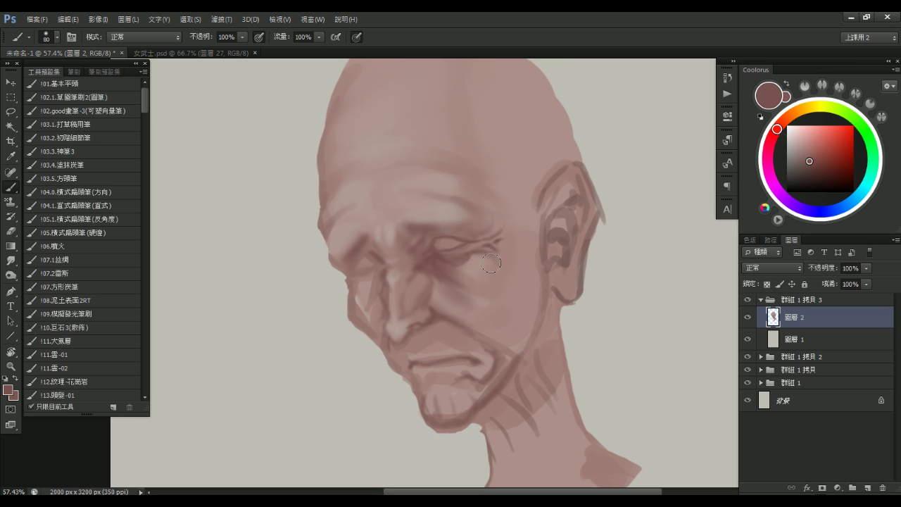
left_click_drag(531, 271, 506, 307)
left_click_drag(500, 274, 539, 311)
key("ctrl+alt+z")
key("ctrl+alt+z")
Shade the near cheek from below the cheekbone down toward the jaw with a large brush, reduced to 80 px
key("bracketright")
key("bracketright")
key("bracketright")
key("bracketright")
key("bracketright")
key("bracketright")
key("bracketright")
left_click_drag(539, 249, 504, 316)
key("bracketleft")
key("bracketleft")
key("bracketleft")
left_click_drag(527, 280, 507, 325)
key("bracketleft")
key("bracketleft")
key("bracketleft")
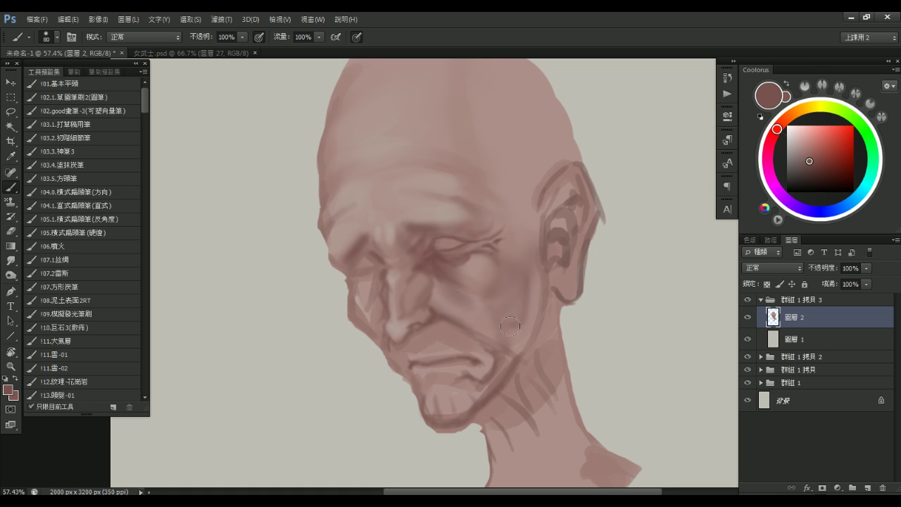
Darken the side plane of the face from beside the ear down to the jaw with a 400 px brush
key("bracketright")
key("bracketright")
key("bracketright")
key("bracketright")
key("bracketright")
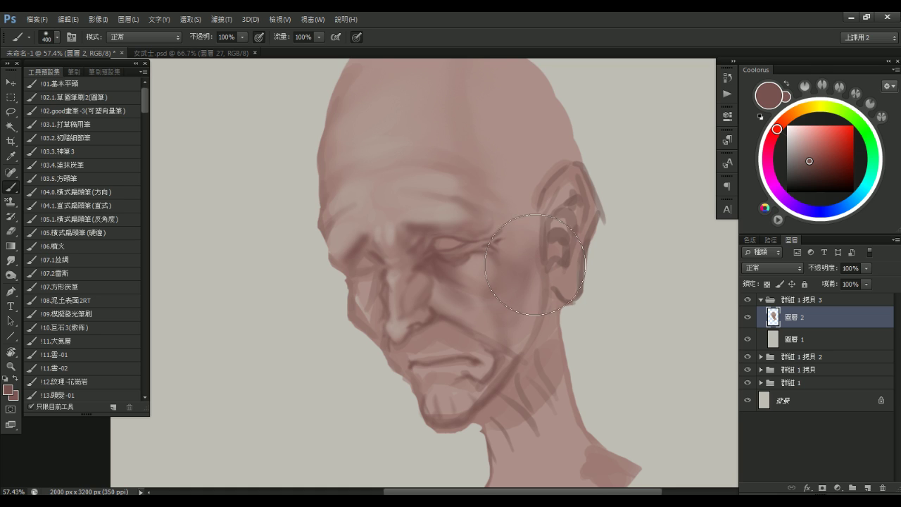
left_click_drag(536, 268, 521, 338)
Deepen the shadow along the jaw just below and in front of the near ear with a smaller brush
key("bracketleft")
key("bracketleft")
key("bracketleft")
key("bracketleft")
key("bracketleft")
key("bracketleft")
key("bracketleft")
key("bracketleft")
key("bracketleft")
left_click_drag(544, 276, 531, 328)
Define the far cheek contour and the far eye's lids with a brush of about 30 px
key("bracketleft")
key("bracketleft")
key("bracketleft")
key("bracketleft")
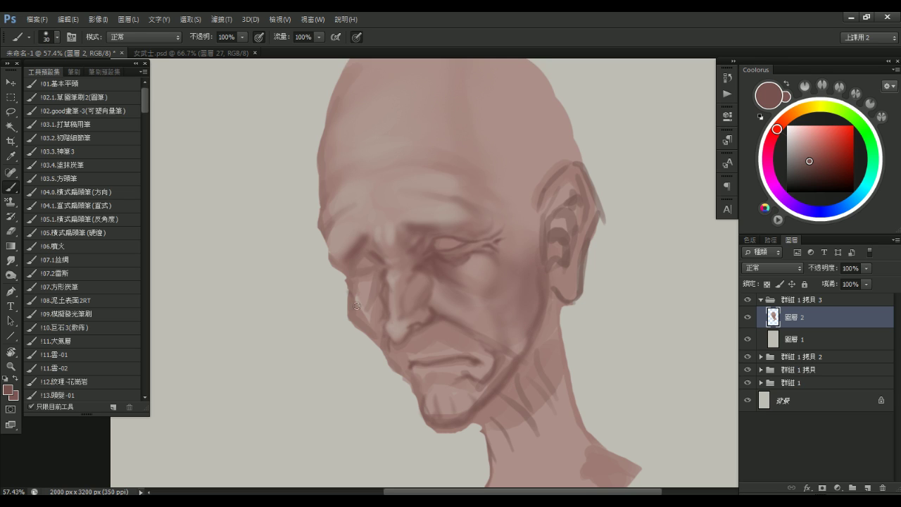
mouse_move(351, 313)
left_mouse_down()
mouse_move(371, 323)
mouse_move(352, 298)
mouse_move(353, 315)
mouse_move(408, 364)
left_mouse_up()
key("ctrl+z")
key("bracketright")
key("bracketleft")
left_click_drag(363, 270, 382, 261)
key("bracketleft")
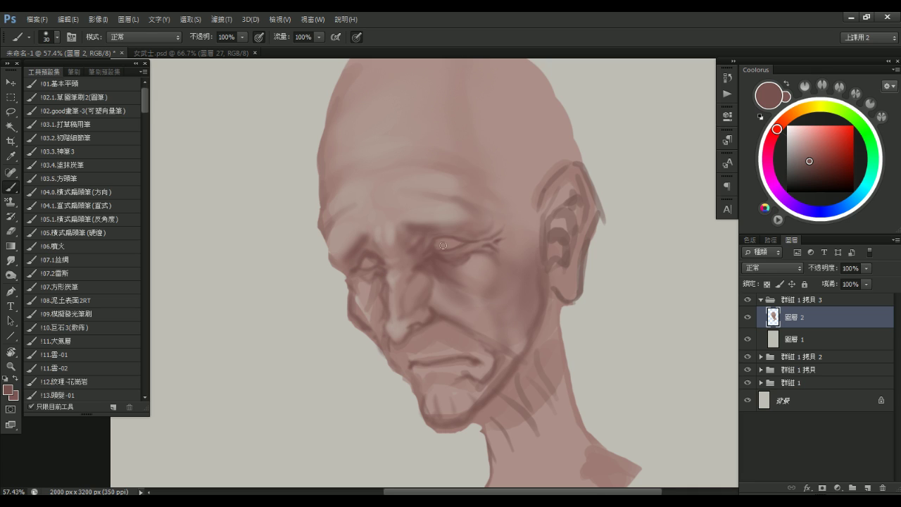
Toggle the visibility of the group 群組 1 拷貝 3 to compare the whole painting with the earlier version
scroll(503, 262, "down", 4)
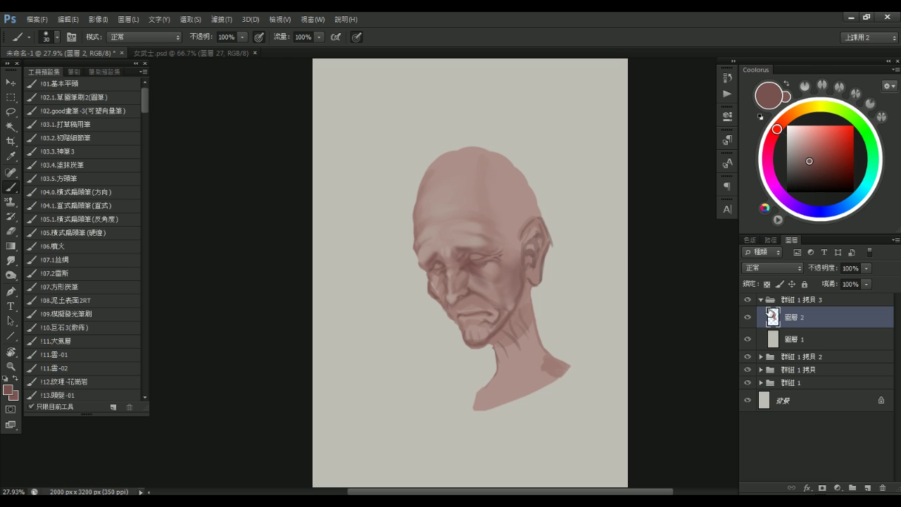
left_click(747, 300)
left_click(747, 301)
left_click(748, 301)
left_click(748, 301)
Sample skin tones from the forehead and brow and paint a dark crease across the near temple, setting the brush to 50 px
scroll(496, 257, "up", 1)
left_click_drag(508, 240, 513, 259)
mouse_move(506, 215)
left_mouse_down()
mouse_move(515, 211)
mouse_move(510, 226)
mouse_move(514, 198)
mouse_move(486, 221)
left_mouse_up()
left_click(498, 235, "alt")
left_click(496, 261, "alt")
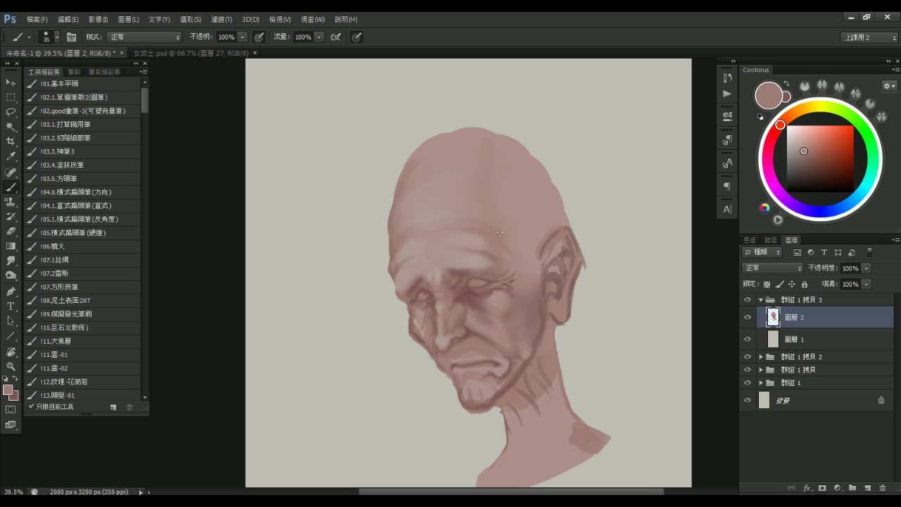
left_click(458, 261, "alt")
key("bracketright")
key("bracketright")
key("bracketleft")
key("bracketleft")
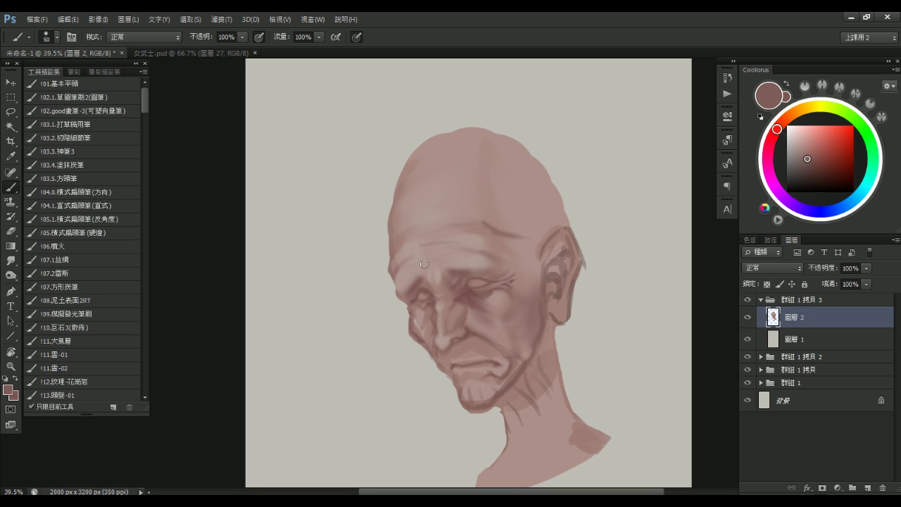
Reinforce the forehead wrinkles and the temple crease with a larger brush, finishing at 90 px
key("bracketright")
key("bracketright")
key("bracketright")
key("bracketright")
key("bracketleft")
scroll(436, 222, "right", 2)
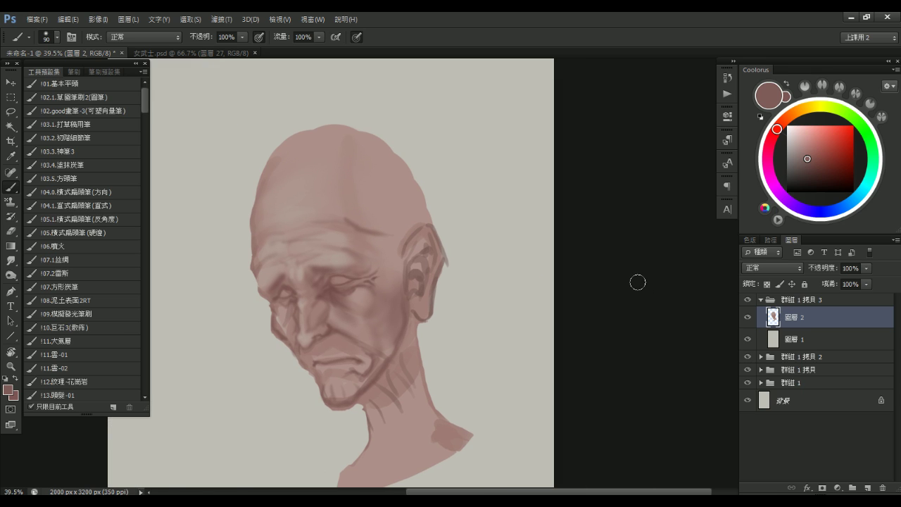
left_click_drag(645, 315, 613, 306)
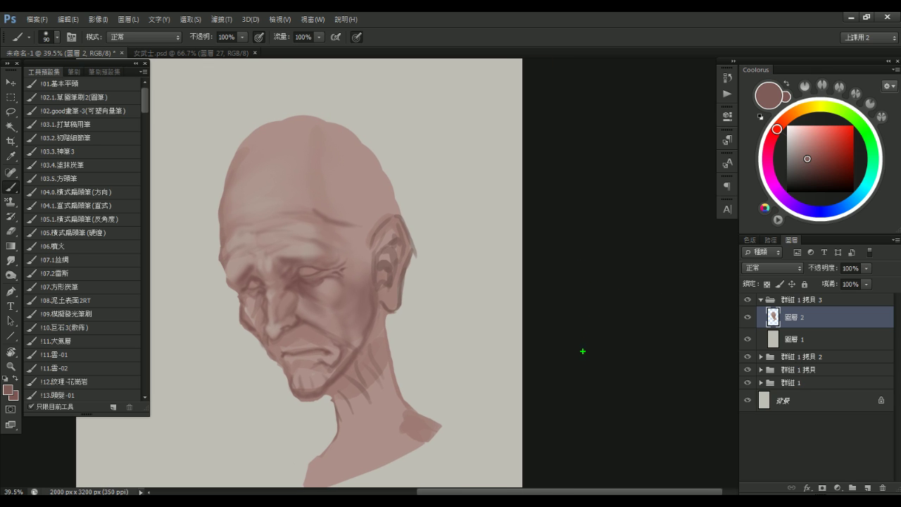
left_click_drag(513, 139, 528, 375)
key("ctrl+z")
left_click_drag(485, 130, 544, 386)
mouse_move(746, 90)
left_mouse_down()
mouse_move(726, 122)
mouse_move(697, 411)
left_mouse_up()
mouse_move(566, 90)
left_mouse_down()
mouse_move(643, 76)
mouse_move(650, 63)
left_mouse_up()
mouse_move(658, 443)
left_mouse_down()
mouse_move(566, 169)
mouse_move(577, 174)
left_mouse_up()
mouse_move(623, 350)
left_mouse_down()
mouse_move(620, 338)
mouse_move(623, 349)
left_mouse_up()
mouse_move(618, 455)
left_mouse_down()
mouse_move(653, 282)
mouse_move(635, 317)
mouse_move(630, 225)
mouse_move(556, 209)
left_mouse_up()
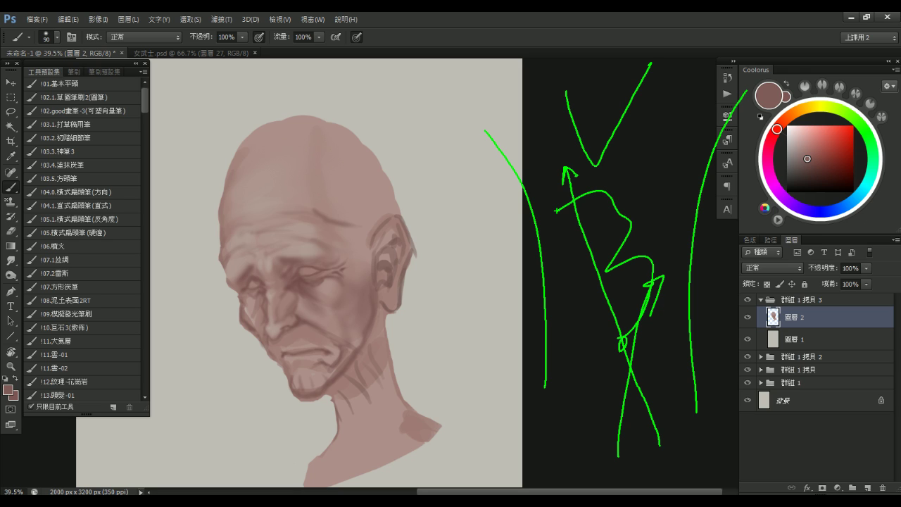
key("ctrl+z")
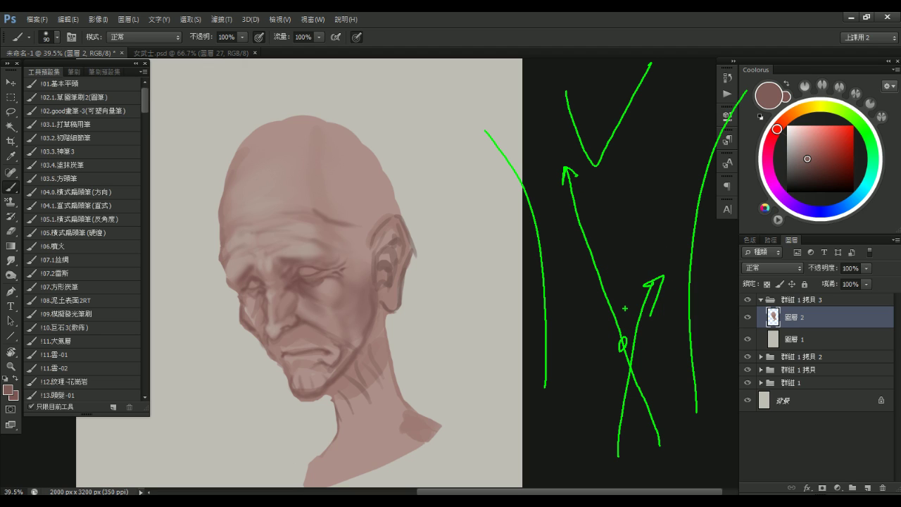
key("ctrl+z")
mouse_move(599, 427)
left_mouse_down()
mouse_move(627, 433)
mouse_move(639, 467)
mouse_move(670, 269)
left_mouse_up()
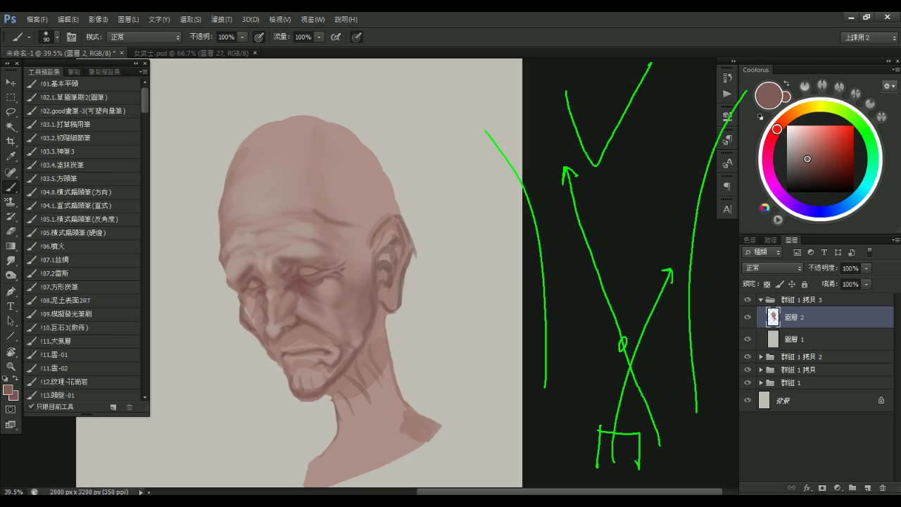
mouse_move(590, 246)
left_mouse_down()
mouse_move(623, 244)
mouse_move(619, 251)
left_mouse_up()
key("ctrl+alt+z")
key("ctrl+alt+z")
key("ctrl+alt+z")
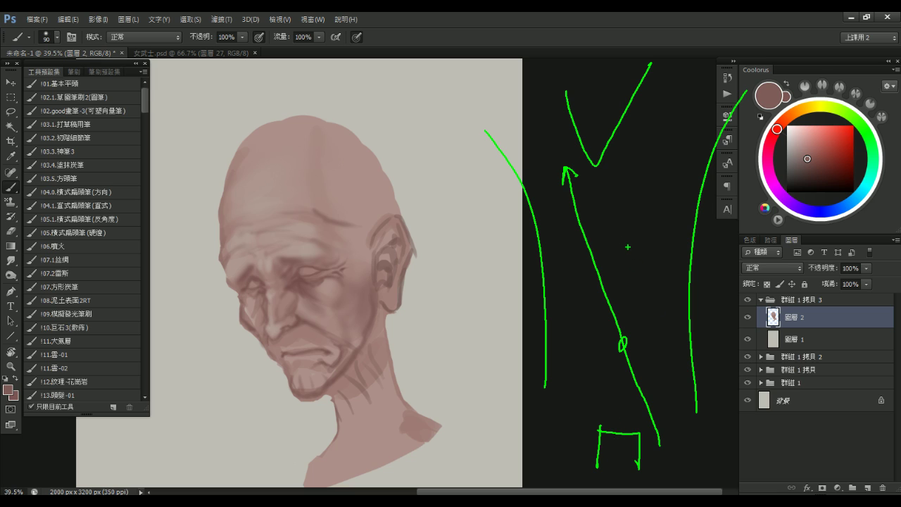
mouse_move(662, 437)
left_mouse_down()
mouse_move(610, 223)
mouse_move(562, 186)
left_mouse_up()
key("ctrl+z")
left_click_drag(577, 108, 603, 169)
mouse_move(525, 403)
left_mouse_down()
mouse_move(557, 377)
mouse_move(554, 400)
left_mouse_up()
key("ctrl+alt+z")
left_click_drag(521, 201, 564, 466)
mouse_move(683, 421)
left_mouse_down()
mouse_move(697, 446)
mouse_move(562, 136)
mouse_move(587, 218)
left_mouse_up()
mouse_move(602, 459)
left_mouse_down()
mouse_move(695, 256)
mouse_move(690, 270)
left_mouse_up()
key("ctrl+alt+z")
left_click_drag(669, 149, 650, 177)
key("ctrl+alt+z")
mouse_move(568, 427)
left_mouse_down()
mouse_move(566, 373)
mouse_move(782, 173)
left_mouse_up()
left_click_drag(579, 462, 752, 165)
key("ctrl+alt+z")
key("ctrl+alt+z")
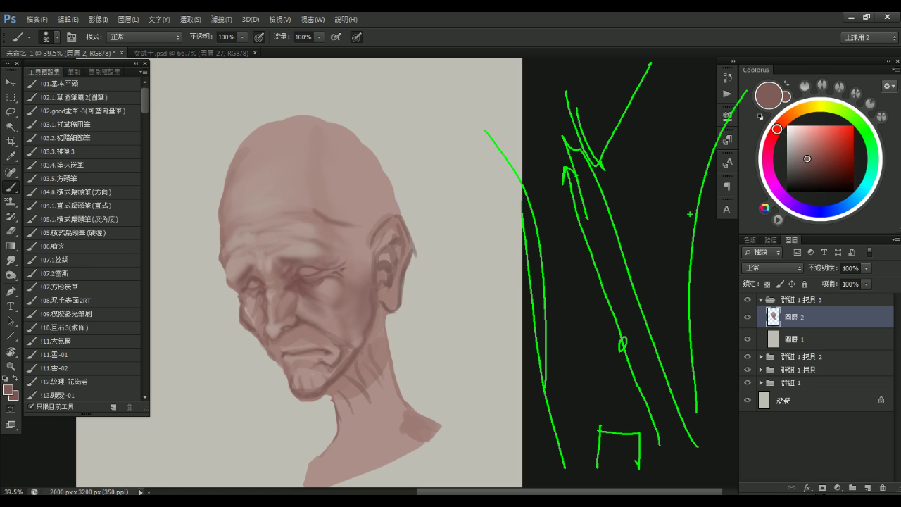
mouse_move(678, 431)
left_mouse_down()
mouse_move(520, 109)
mouse_move(475, 60)
left_mouse_up()
left_click_drag(619, 441, 788, 107)
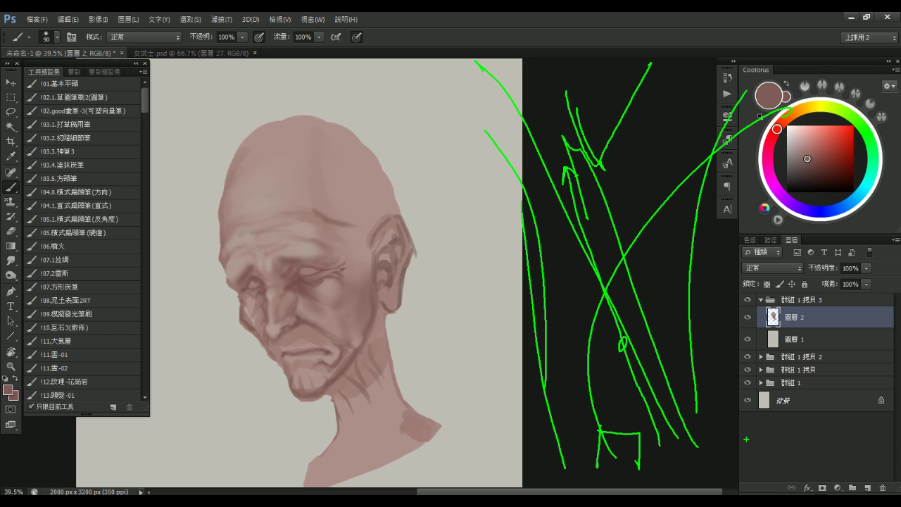
key("Escape")
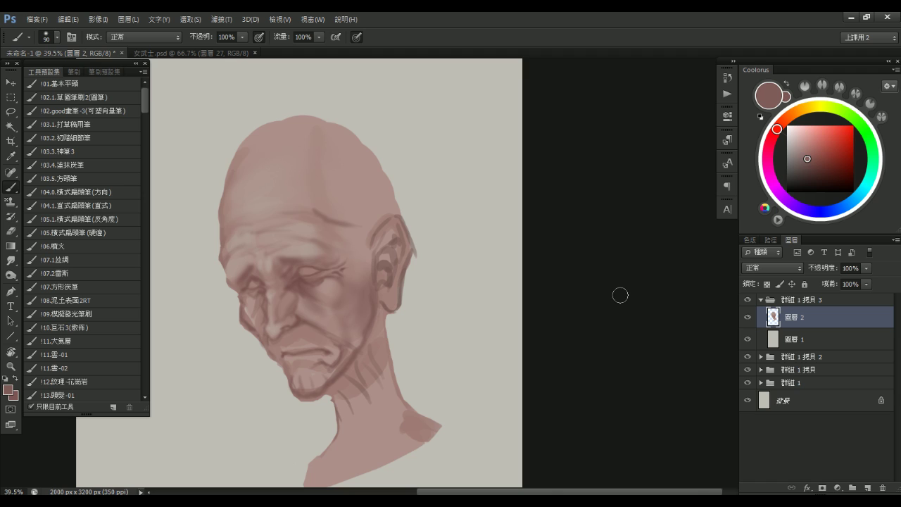
Tidy the outer contours of the skull and ear, and paint a short wrinkle high on the forehead
left_click_drag(417, 228, 449, 245)
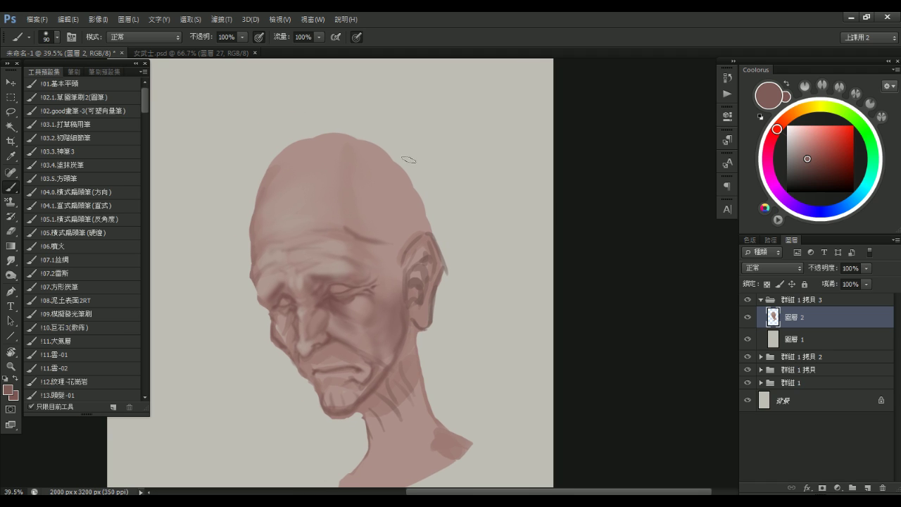
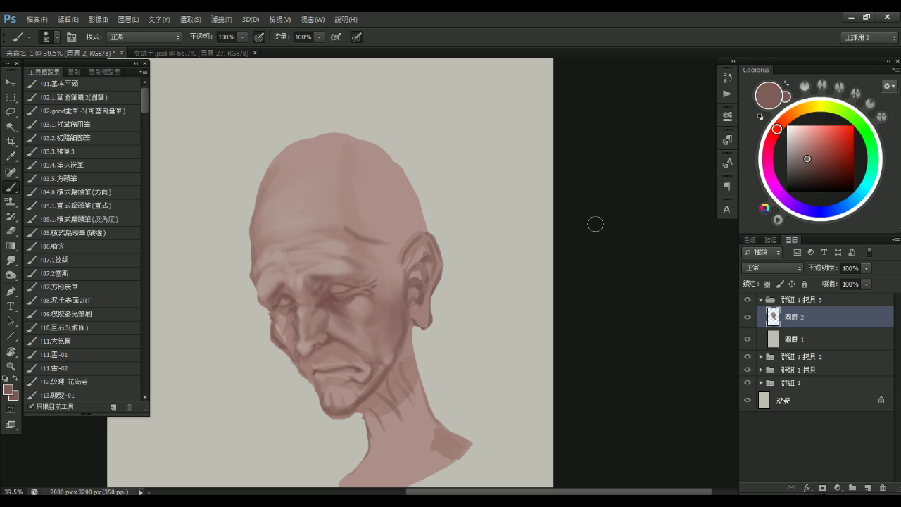
key("bracketright")
key("bracketright")
key("bracketleft")
key("bracketleft")
key("bracketleft")
key("bracketleft")
key("bracketright")
key("bracketright")
key("bracketright")
key("bracketleft")
left_click_drag(287, 215, 281, 215)
Lock the transparent pixels of 圖層 2 and softly shade the near side of the head and the neck with an 800 px brush
key("bracketright")
key("bracketright")
key("bracketright")
key("bracketright")
key("bracketleft")
key("bracketleft")
key("bracketleft")
key("bracketright")
key("bracketright")
key("bracketright")
key("bracketright")
key("bracketright")
key("bracketright")
key("bracketright")
key("bracketright")
key("bracketright")
key("bracketright")
key("bracketright")
key("bracketright")
key("bracketright")
key("slash")
key("bracketright")
key("bracketright")
key("bracketright")
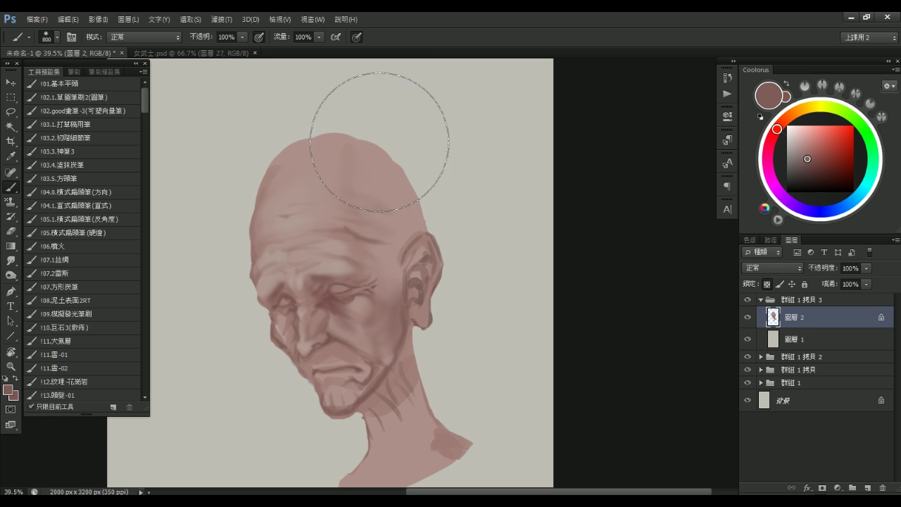
scroll(509, 282, "down", 2)
left_click_drag(499, 308, 497, 253)
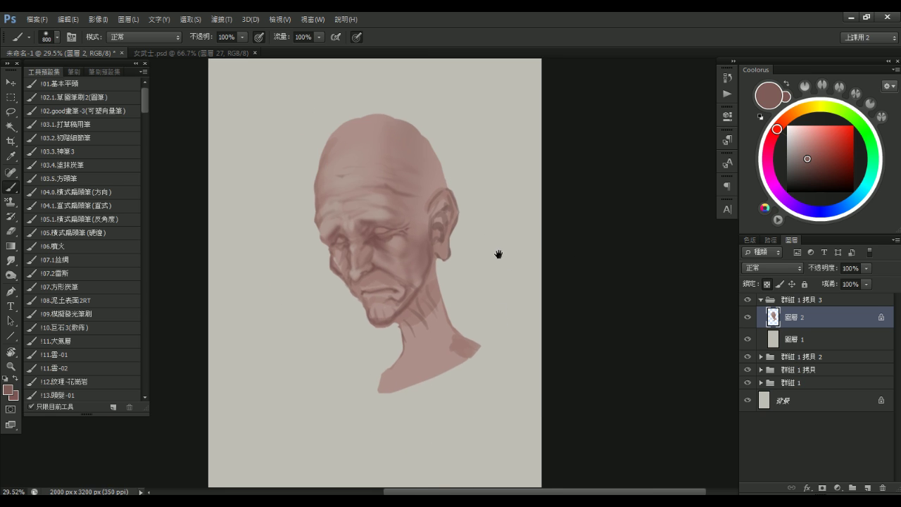
left_click_drag(421, 328, 410, 371)
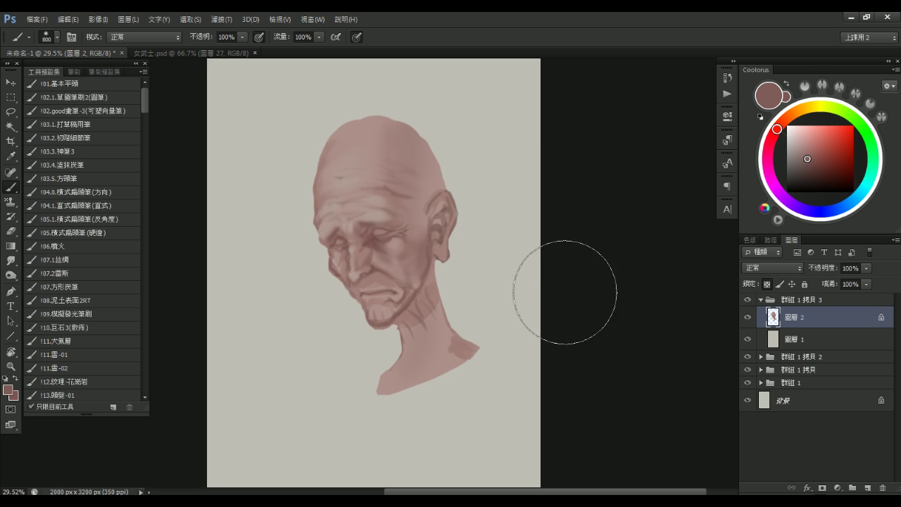
Collapse the group 群組 1 拷貝 3 and toggle the groups' visibility to compare the painting with its earlier stages
left_click(761, 299)
left_click(747, 299)
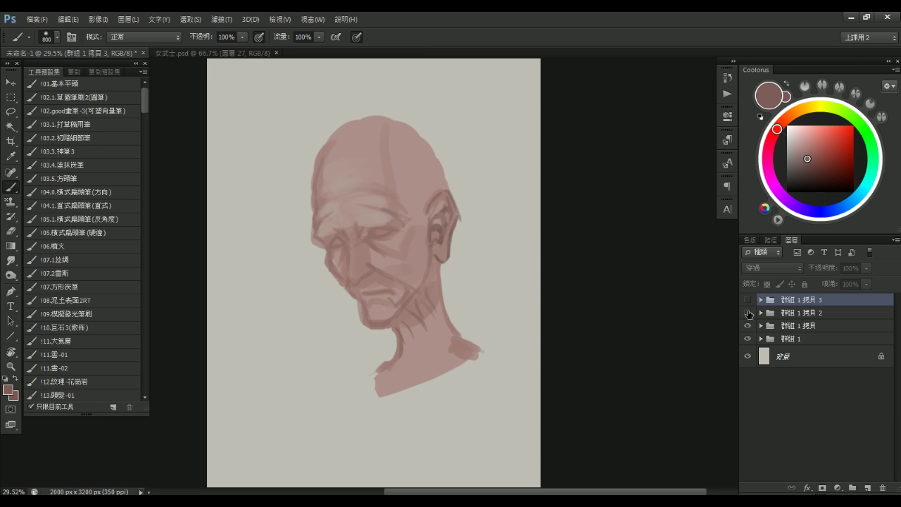
left_click(747, 312)
left_click(747, 326)
left_click(747, 326)
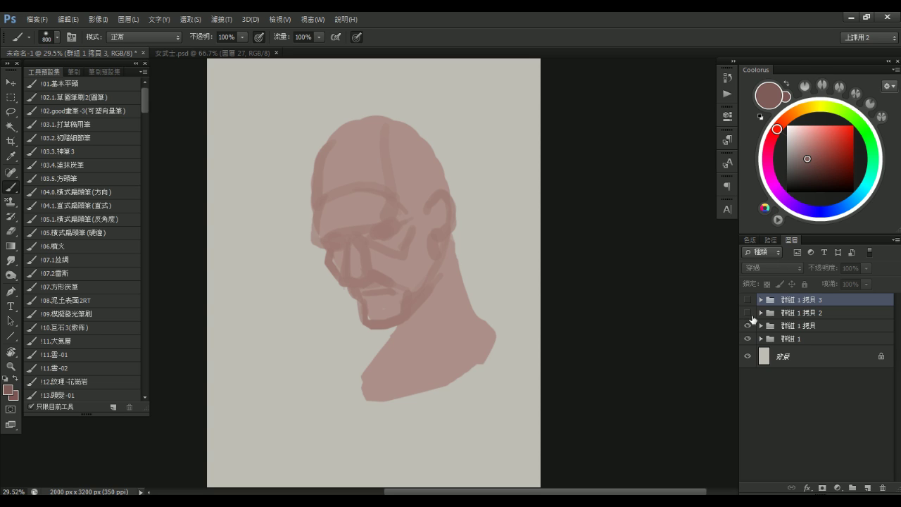
left_click(747, 313)
left_click(748, 299)
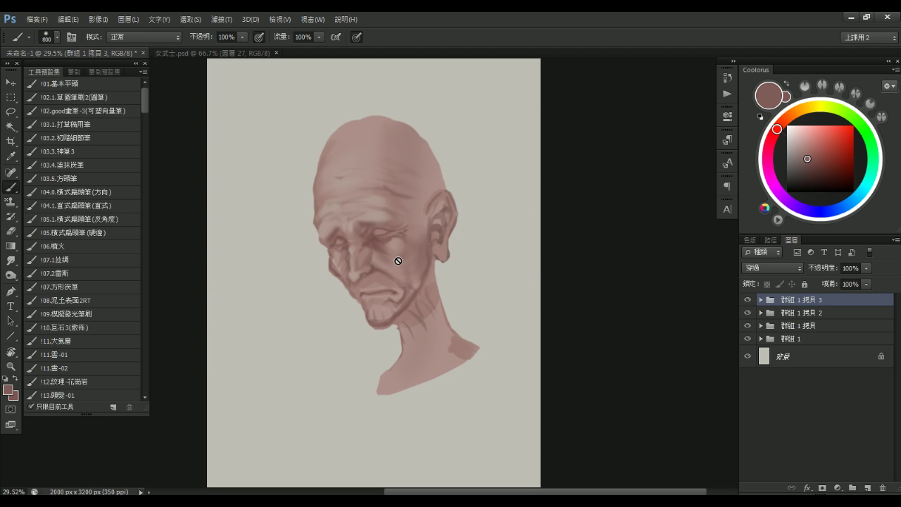
Duplicate the group 群組 1 拷貝 3, then select 圖層 2 inside the copy and unlock its transparent pixels
key("ctrl+j")
left_click(760, 299)
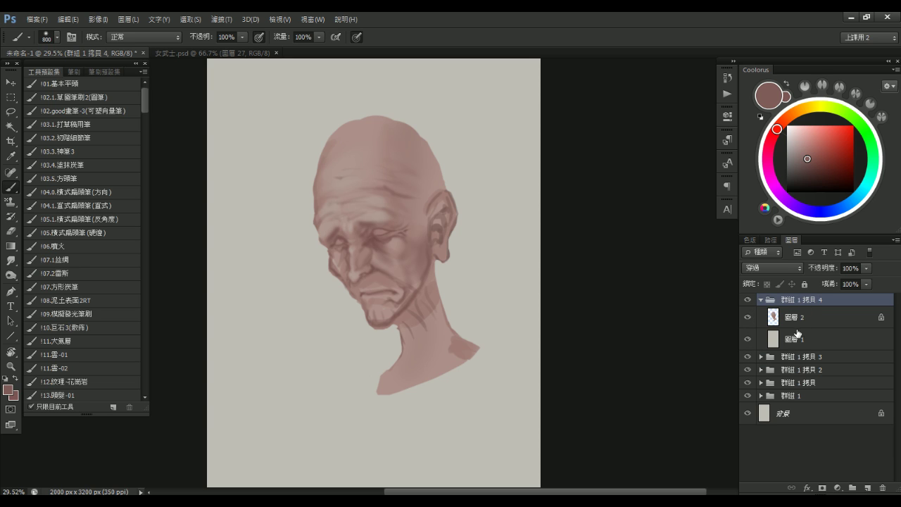
left_click(801, 318)
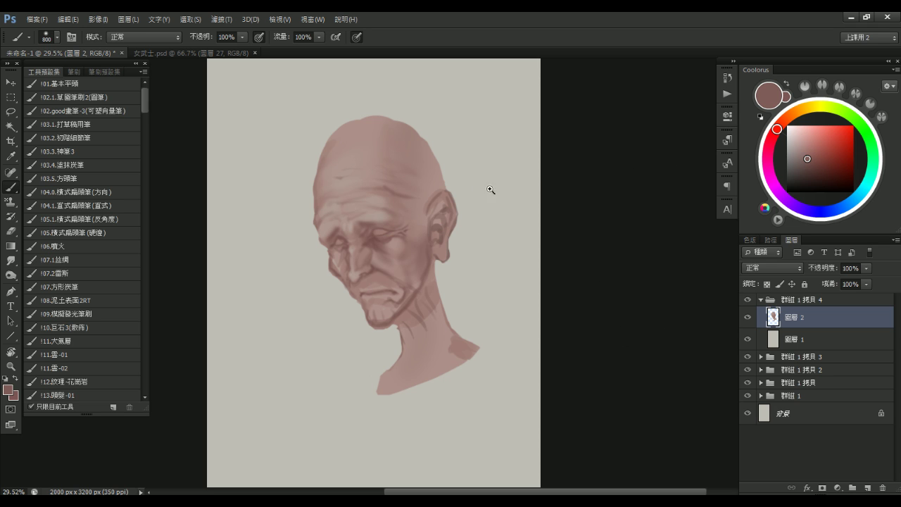
mouse_move(465, 244)
left_mouse_down()
mouse_move(486, 255)
mouse_move(452, 240)
left_mouse_up()
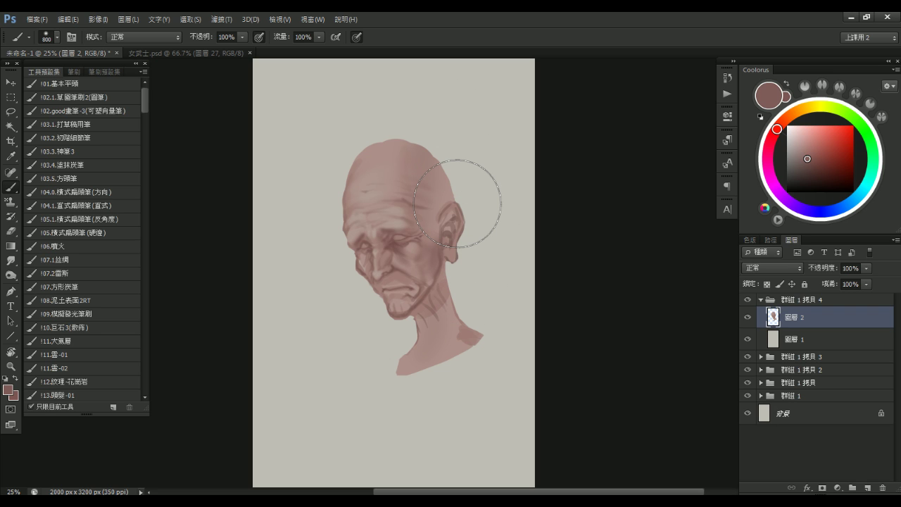
key("ctrl+equal")
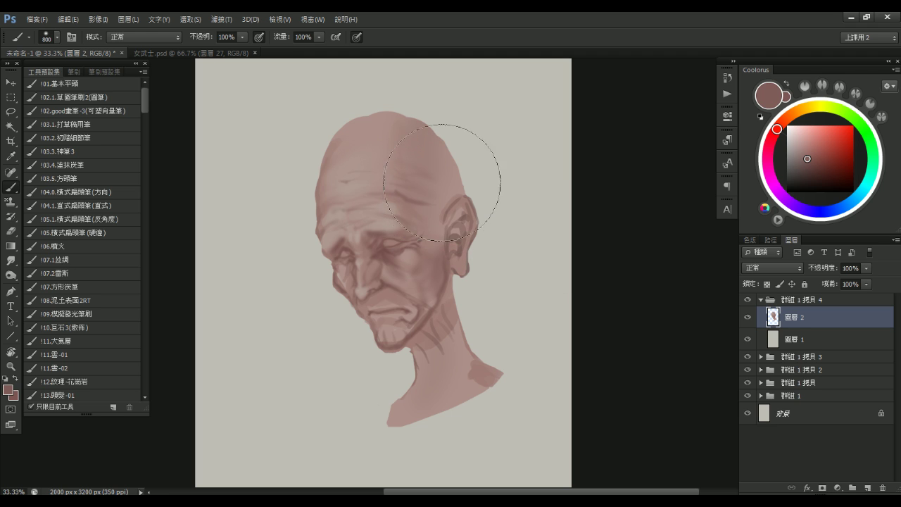
key("ctrl+space")
mouse_move(446, 195)
left_mouse_down()
mouse_move(456, 193)
mouse_move(421, 196)
left_mouse_up()
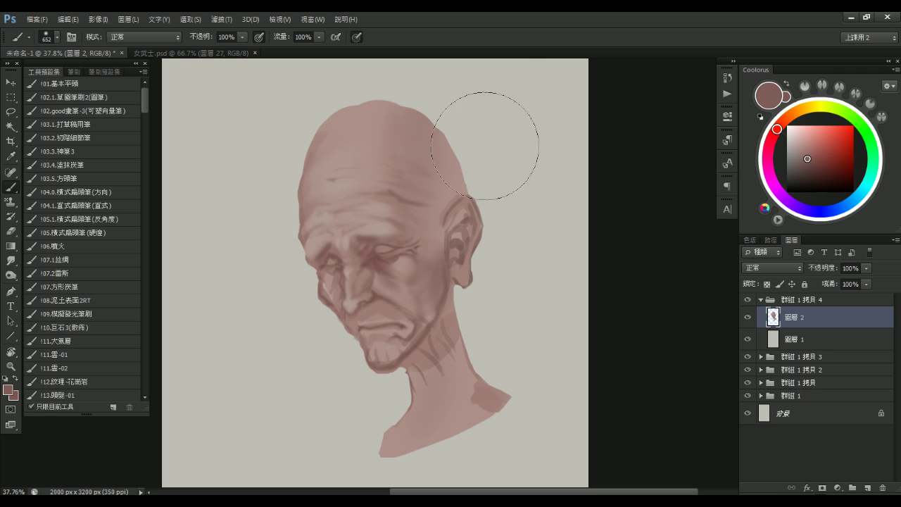
left_click_drag(521, 223, 557, 232)
left_click_drag(506, 272, 527, 242)
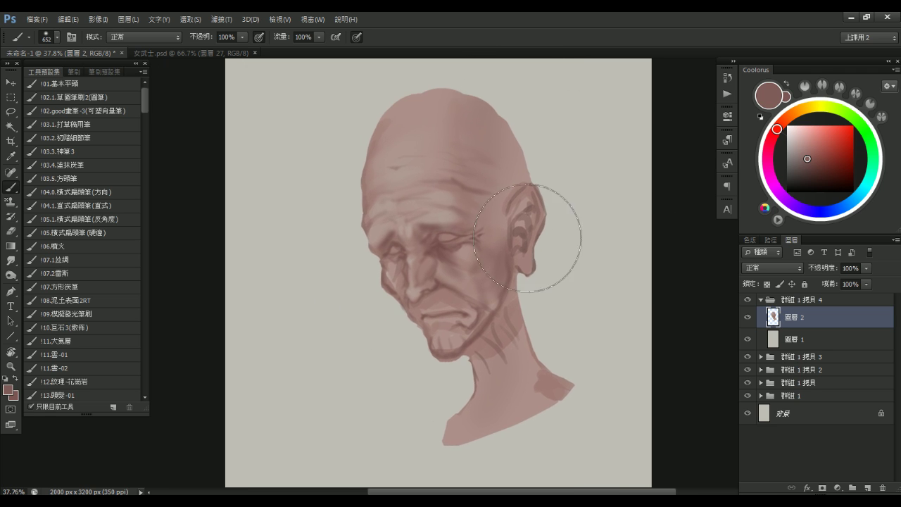
mouse_move(466, 283)
left_mouse_down()
mouse_move(457, 282)
mouse_move(475, 279)
left_mouse_up()
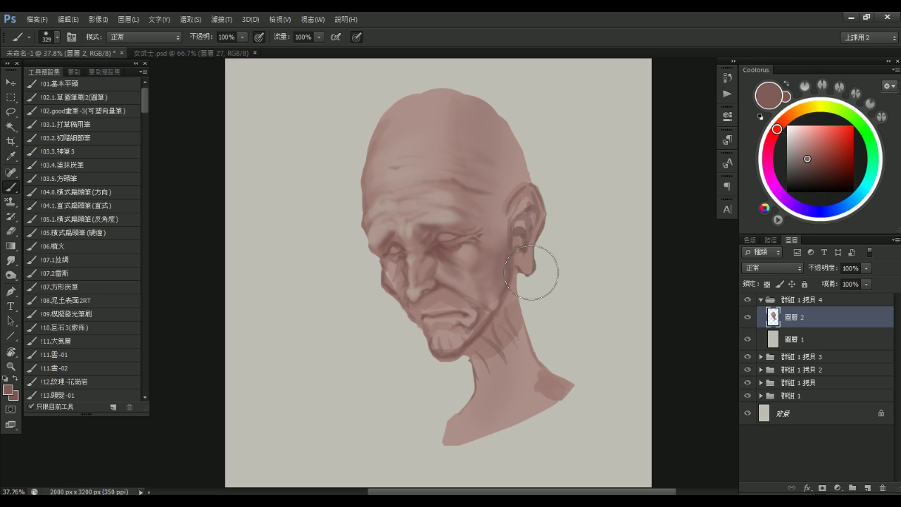
Smudge the far cheek's contour at 20% strength, reducing the brush from 70 px to 50 px
left_click_drag(437, 269, 493, 280)
key("r")
key("bracketleft")
key("bracketleft")
mouse_move(333, 277)
left_mouse_down()
mouse_move(348, 284)
mouse_move(349, 305)
mouse_move(338, 297)
left_mouse_up()
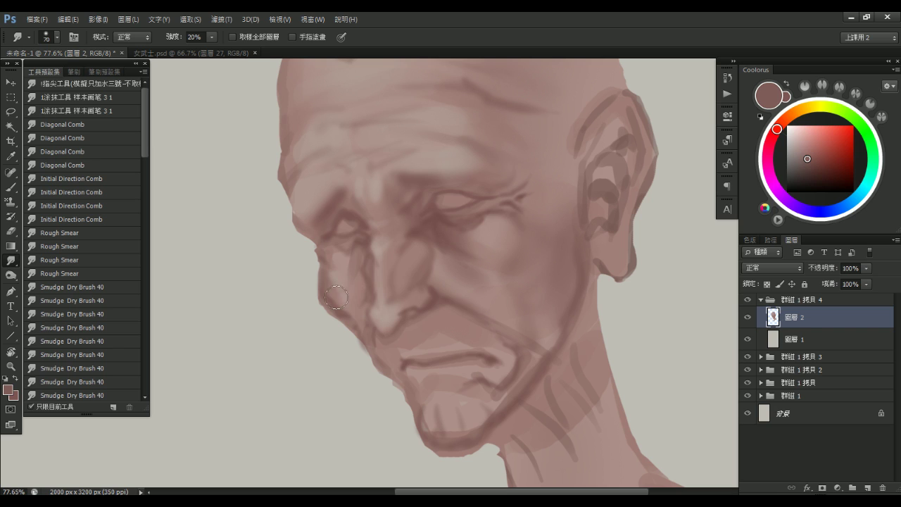
key("bracketleft")
key("bracketleft")
Liquify 圖層 2 to push the near mouth corner inwards, using brush sizes from 668 down to 266, and apply the result
left_click(469, 300, "alt")
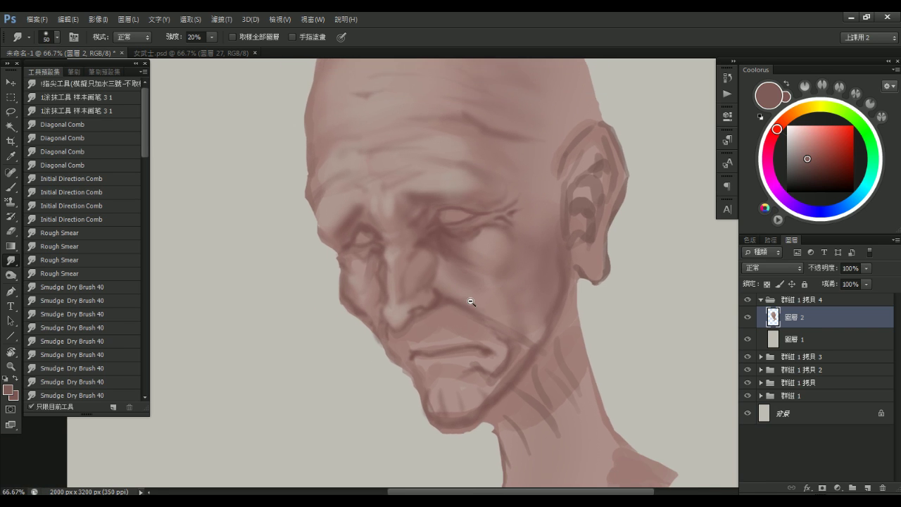
left_click(469, 299, "alt")
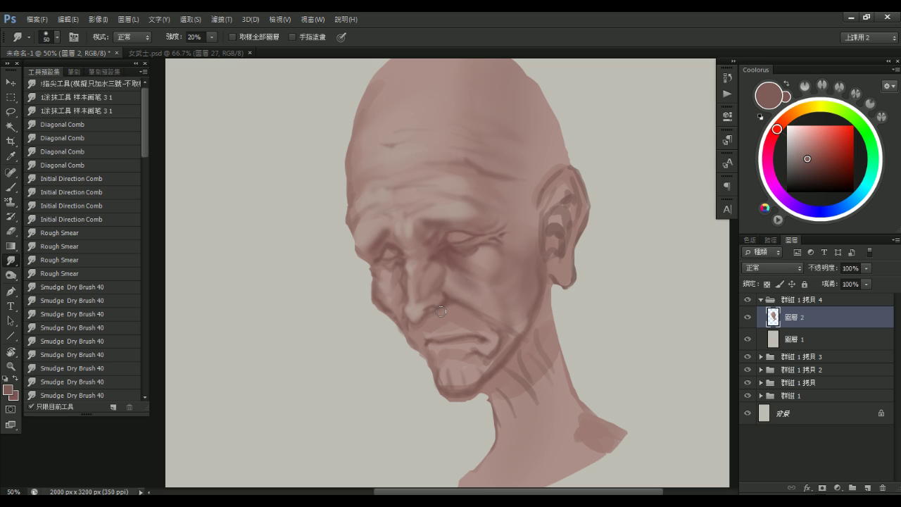
left_click(611, 328, "alt")
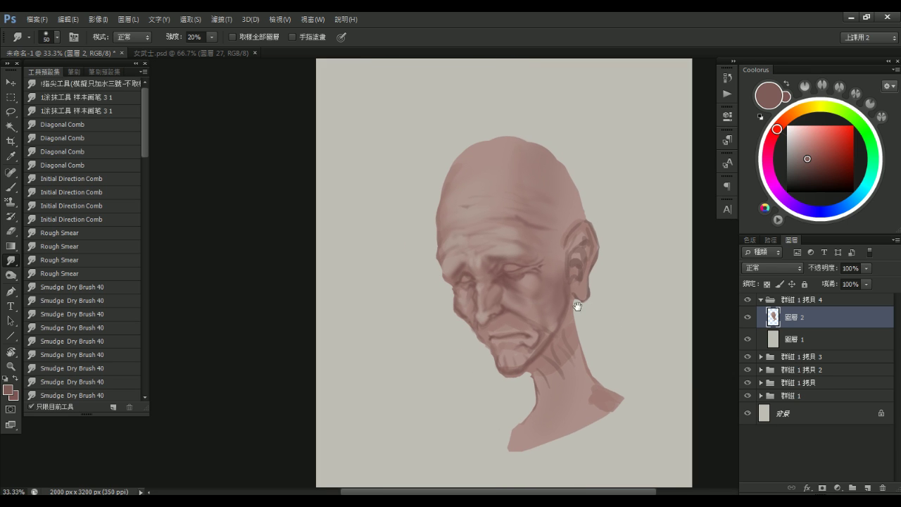
left_click_drag(583, 302, 534, 297)
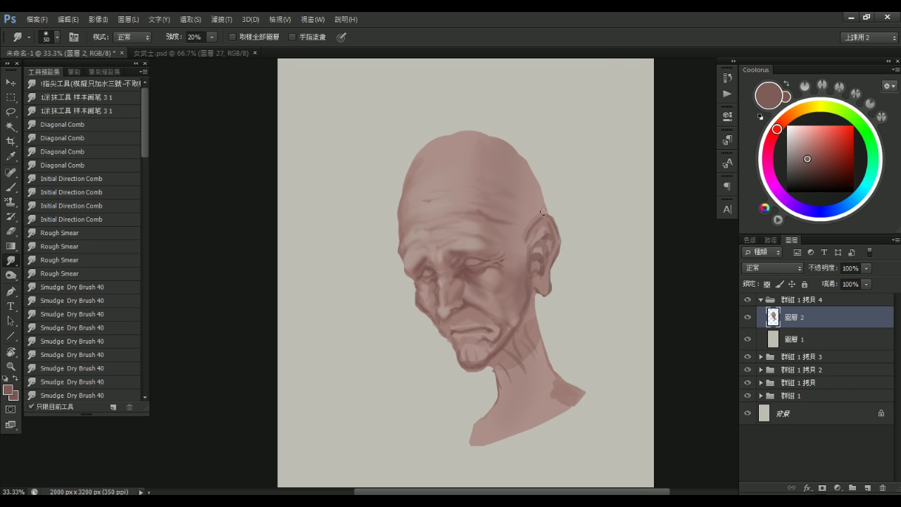
key("shift+ctrl+x")
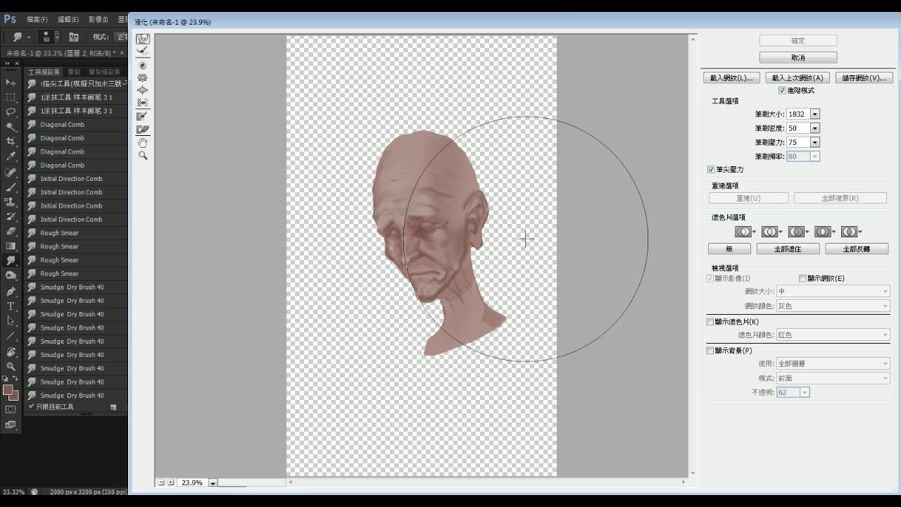
left_click(423, 219, "ctrl")
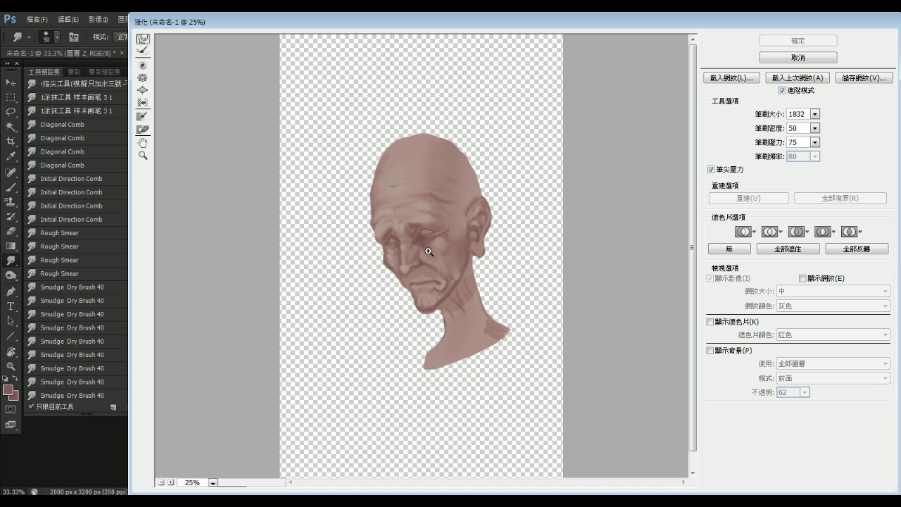
left_click(428, 251, "ctrl")
mouse_move(425, 225)
left_mouse_down()
mouse_move(386, 227)
mouse_move(404, 223)
left_mouse_up()
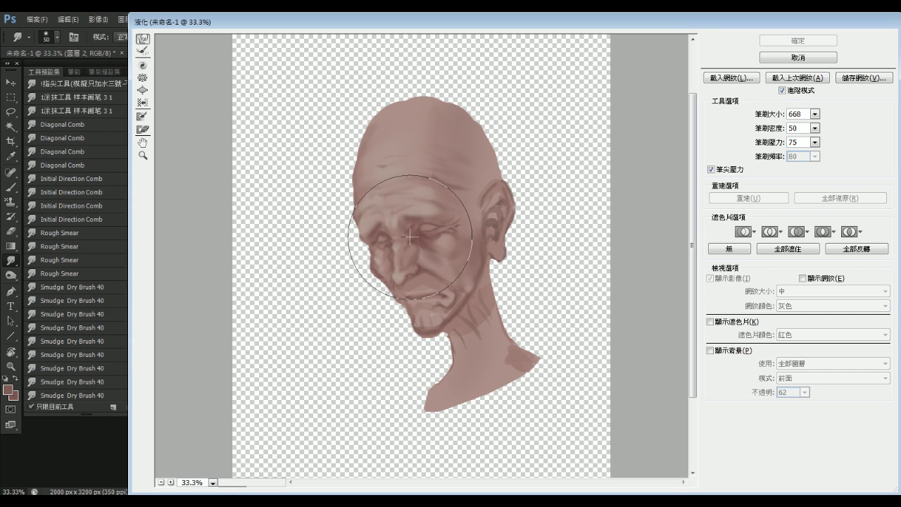
key("bracketleft")
key("bracketleft")
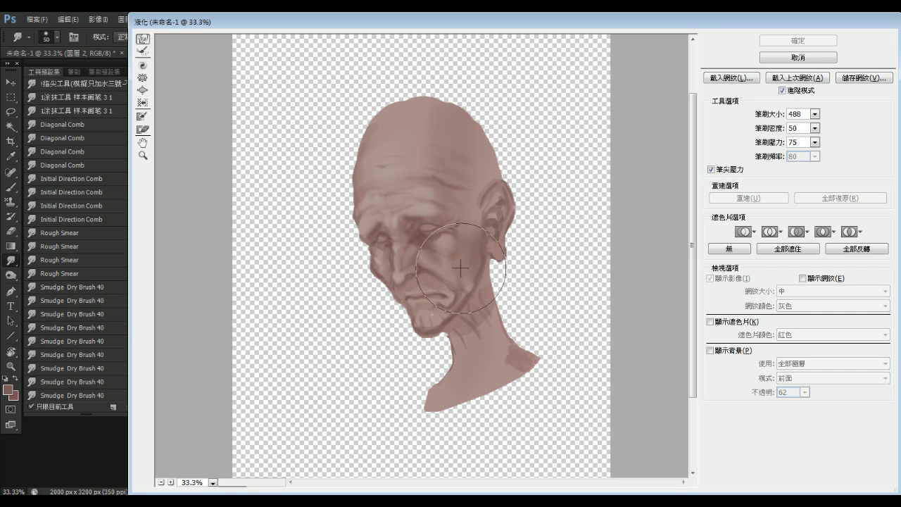
mouse_move(458, 293)
left_mouse_down()
mouse_move(435, 303)
mouse_move(426, 296)
mouse_move(446, 283)
mouse_move(445, 296)
left_mouse_up()
key("bracketleft")
key("bracketleft")
key("bracketleft")
key("bracketright")
key("bracketright")
key("bracketright")
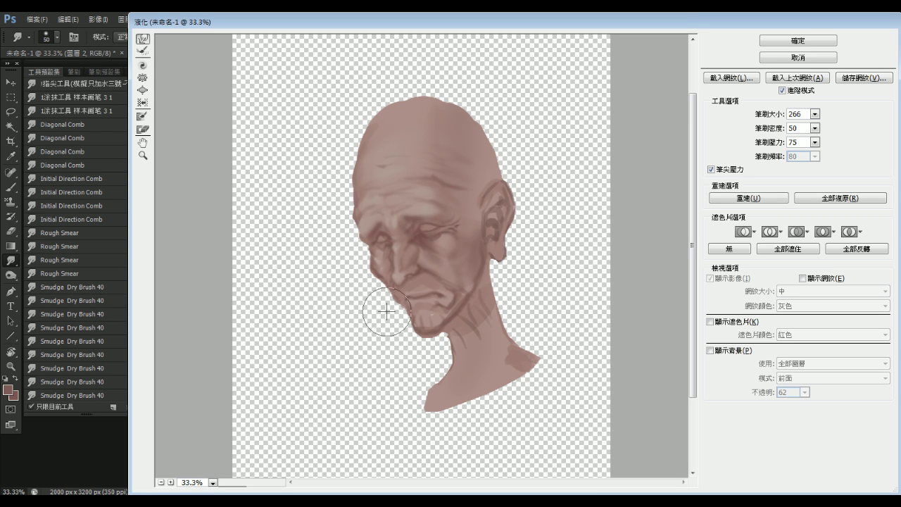
left_click(798, 40)
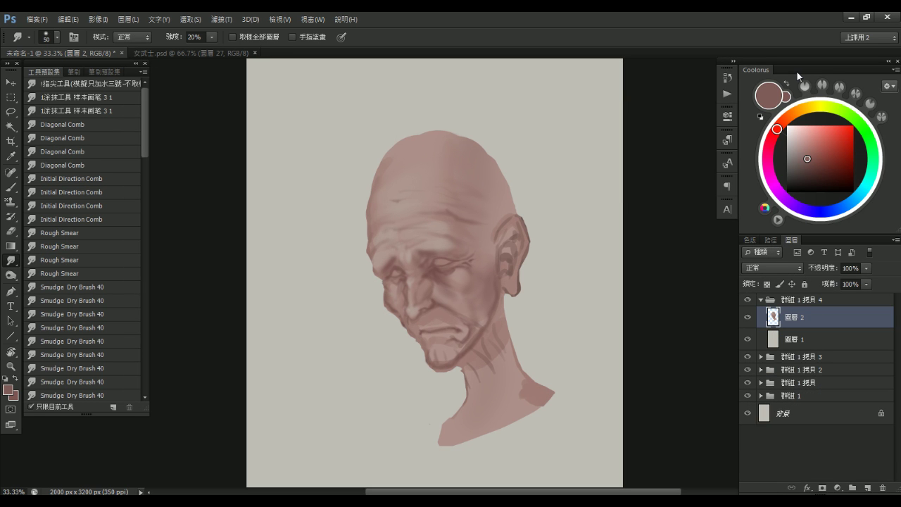
Open Liquify again and push the far contour beside the mouth outwards with brush size 322, reducing the size to 130
key("shift+ctrl+x")
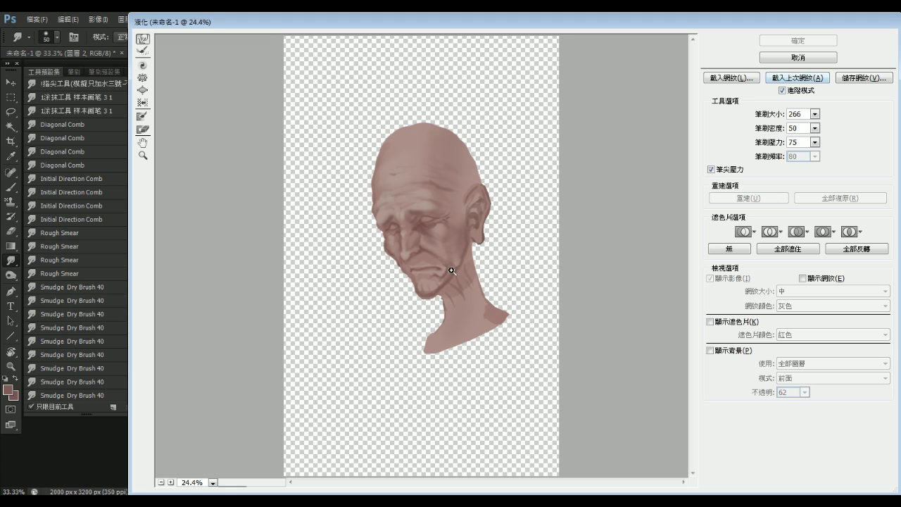
key("]")
key("]")
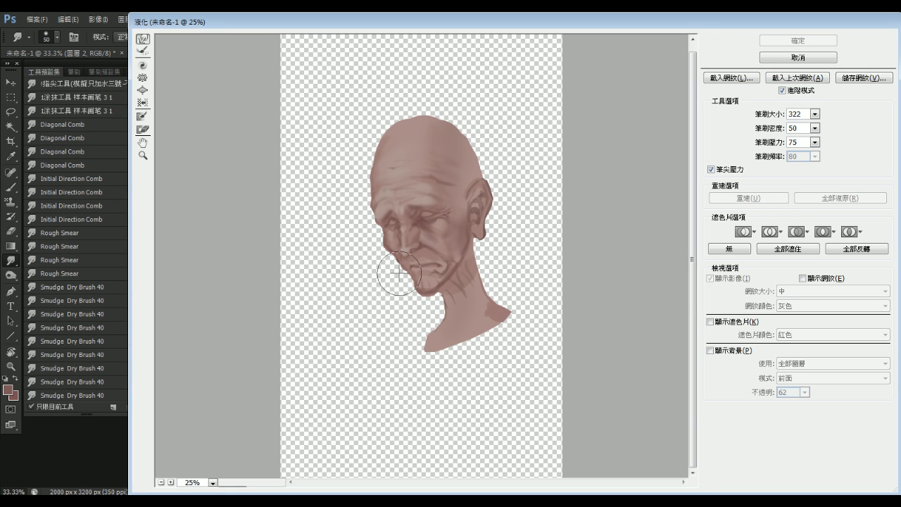
left_click_drag(398, 274, 391, 266)
key("[")
key("ctrl+space")
left_click(411, 243)
key("bracketleft")
key("bracketleft")
key("bracketleft")
key("bracketleft")
key("bracketleft")
key("bracketleft")
key("bracketleft")
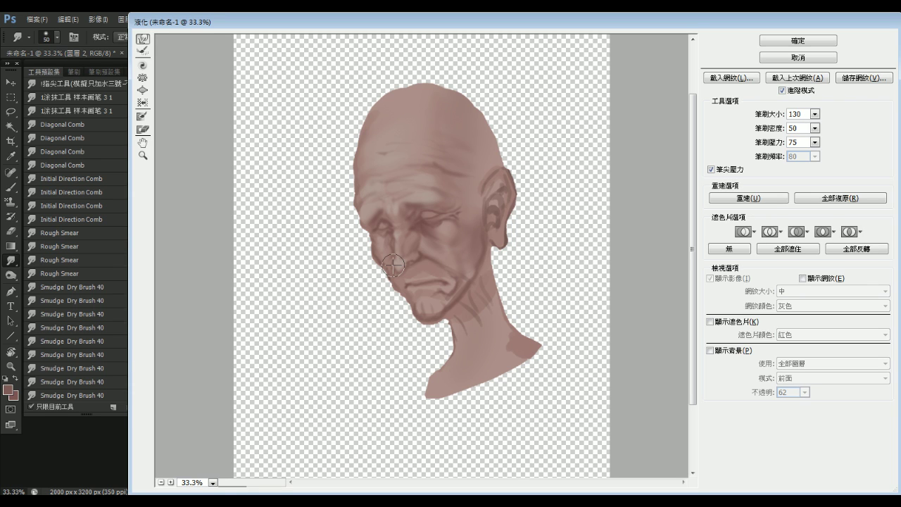
Push the far lower corner of the chin down with a larger Liquify brush to square off the jaw
key("bracketright")
key("bracketright")
key("bracketright")
key("bracketright")
key("bracketright")
key("bracketleft")
key("bracketleft")
key("bracketright")
key("bracketright")
key("bracketright")
key("bracketright")
key("bracketright")
left_click_drag(406, 317, 407, 322)
key("bracketleft")
key("bracketleft")
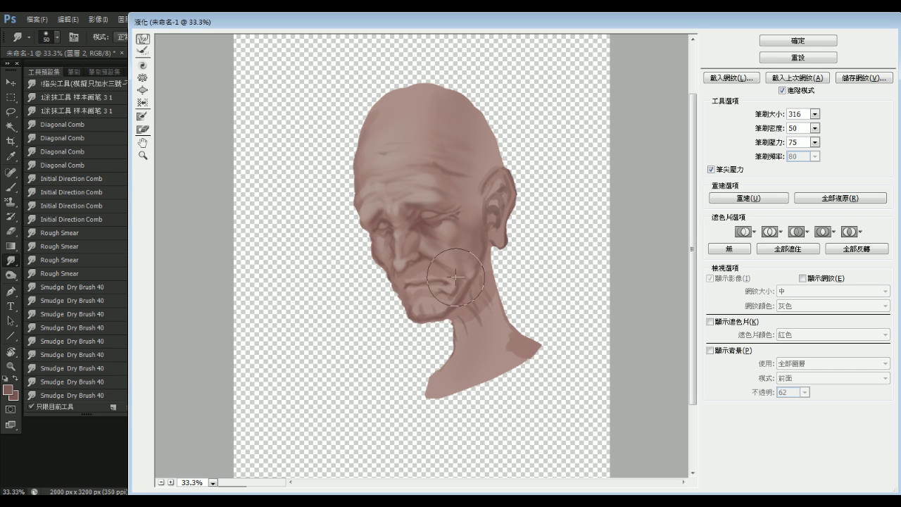
Pull the near mouth corner down and inwards with a Liquify brush of size 136
key("bracketleft")
key("bracketleft")
key("bracketleft")
key("bracketleft")
key("bracketleft")
left_click_drag(453, 281, 444, 290)
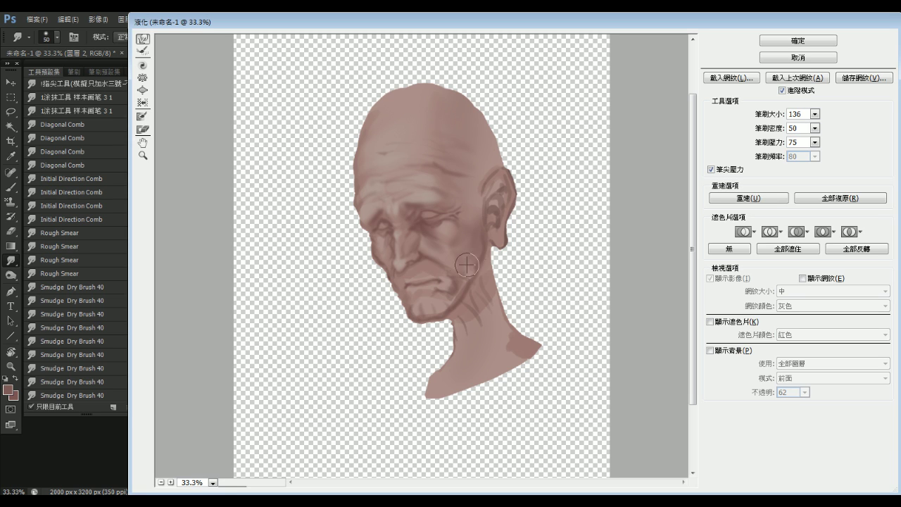
Push the near brow down over the eyelid with a Liquify brush of size 198, and reduce the size to 194
key("bracketright")
key("bracketright")
key("bracketright")
key("bracketright")
left_click(410, 229, "ctrl")
key("bracketleft")
key("bracketleft")
key("bracketleft")
key("bracketright")
key("bracketright")
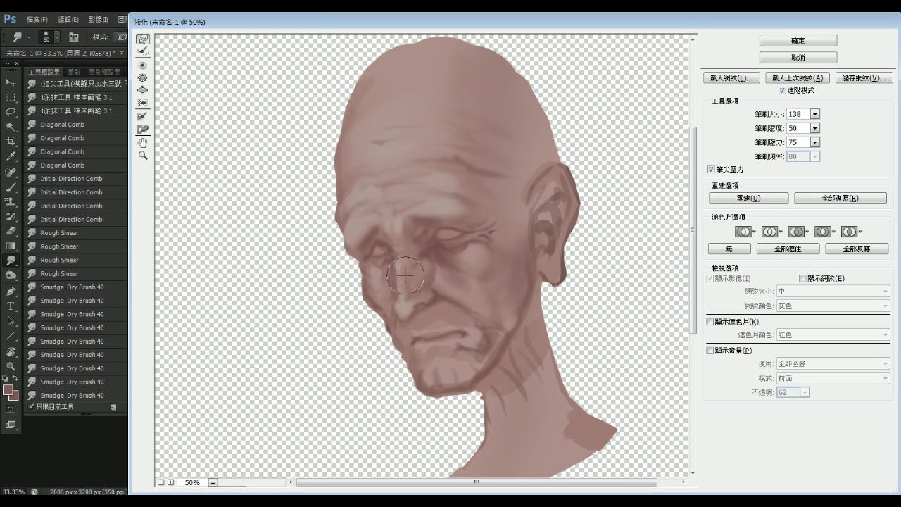
key("bracketright")
key("bracketright")
key("bracketright")
key("bracketright")
key("bracketright")
key("bracketright")
key("bracketright")
key("bracketright")
key("bracketright")
key("bracketright")
key("]")
key("]")
key("]")
key("]")
key("]")
key("]")
key("]")
key("]")
key("]")
key("]")
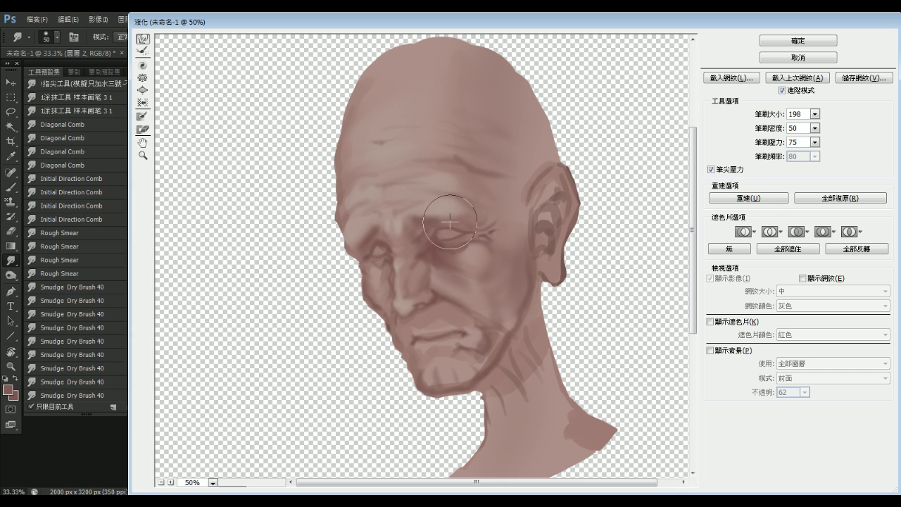
mouse_move(428, 199)
left_mouse_down()
mouse_move(484, 216)
mouse_move(418, 206)
mouse_move(436, 226)
left_mouse_up()
key("[")
key("[")
key("[")
key("[")
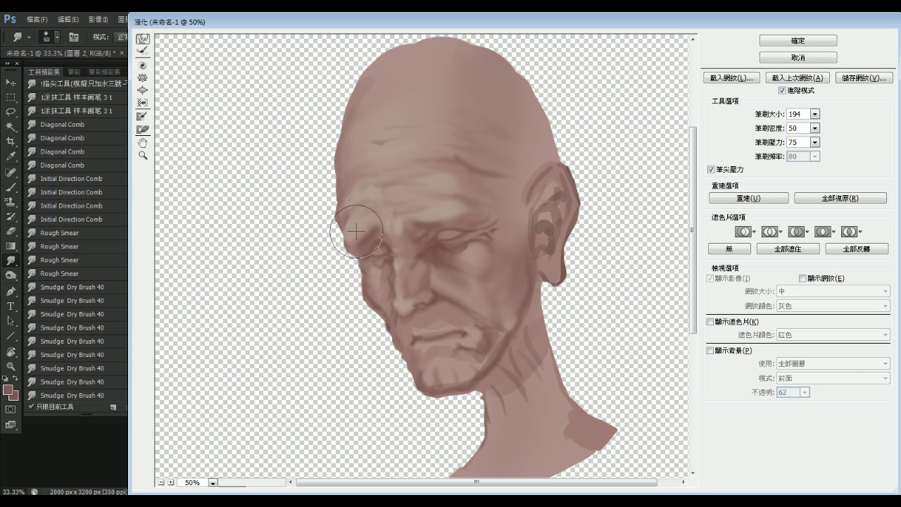
Push the far forehead and brow contour slightly inwards with Liquify, enlarging the brush to 242
key("bracketright")
key("bracketright")
key("bracketright")
key("bracketright")
key("bracketleft")
key("bracketleft")
key("bracketleft")
key("bracketleft")
key("bracketright")
key("bracketright")
key("bracketright")
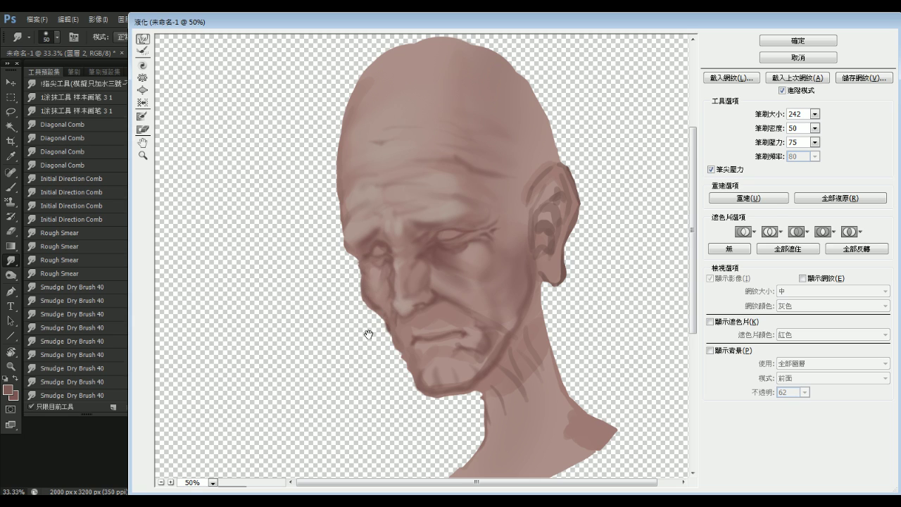
Nudge the underside of the chin upwards with a Liquify brush of size 210, and enlarge the brush to 252
left_click_drag(368, 324, 363, 305)
key("bracketleft")
key("bracketleft")
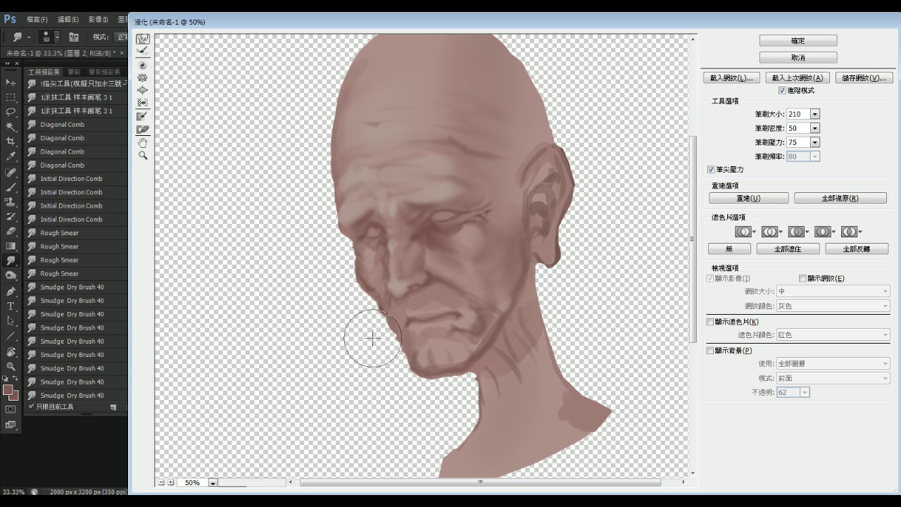
left_click_drag(436, 385, 433, 377)
left_click(432, 378, "alt")
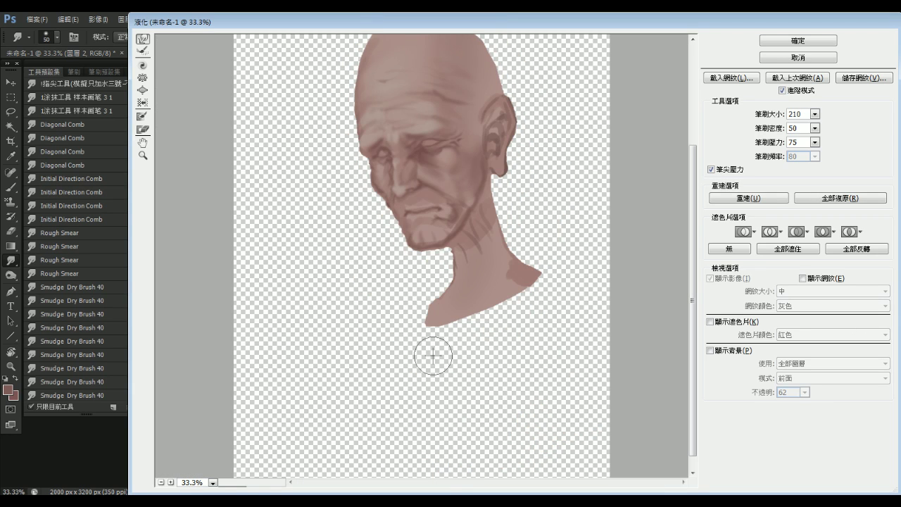
key("]")
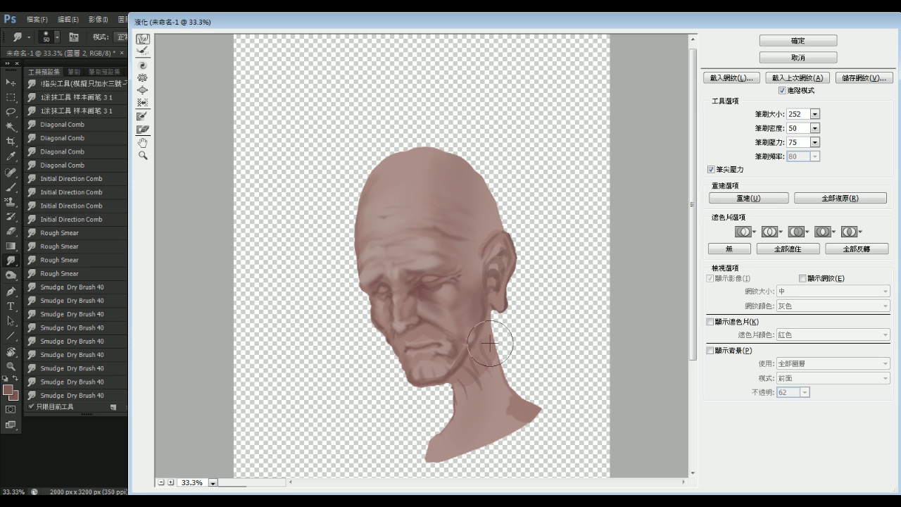
Push the upper lip area up towards the nose with a Liquify brush of size 132
key("ctrl+space")
left_click(497, 349, "ctrl")
left_click_drag(483, 325, 493, 378)
key("bracketright")
key("bracketleft")
key("bracketleft")
key("bracketleft")
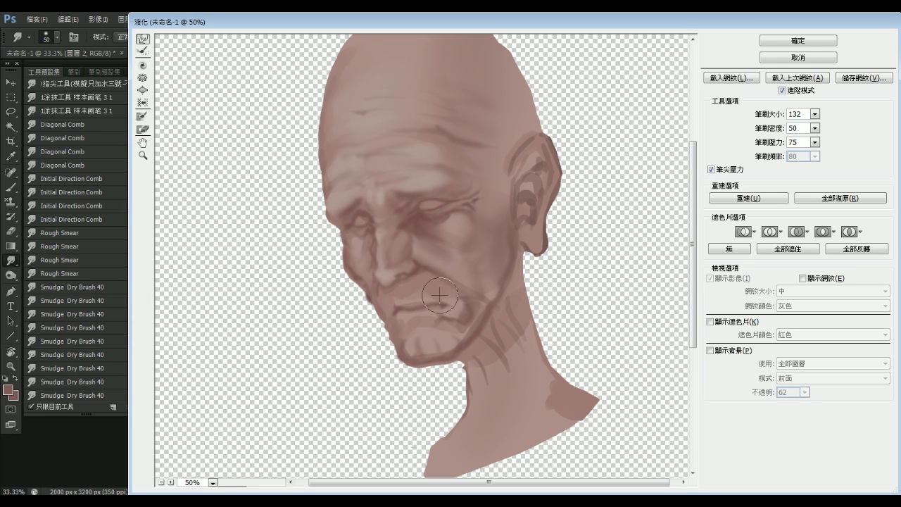
left_click_drag(426, 298, 417, 280)
Lift the outer part of the near brow with Liquify, varying the brush size up to 352
key("]")
key("]")
key("]")
key("]")
key("]")
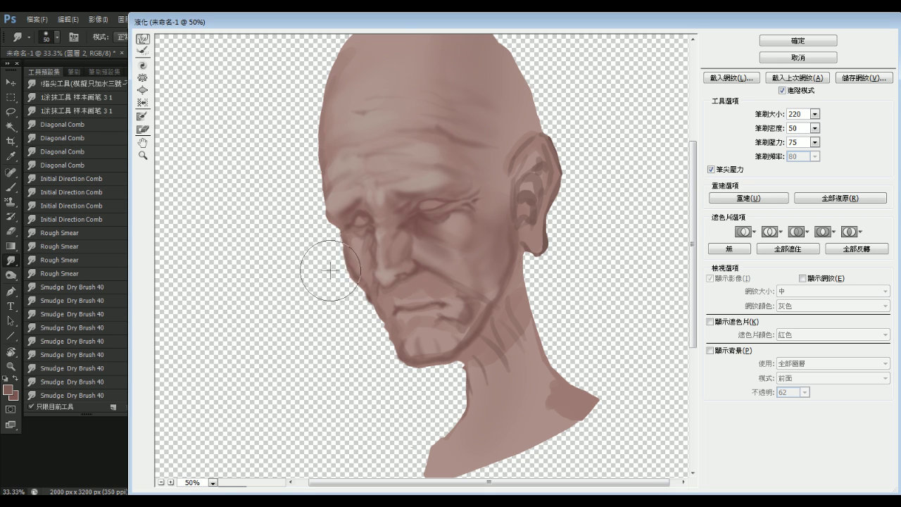
key("bracketright")
key("bracketleft")
key("bracketleft")
key("bracketleft")
key("bracketleft")
key("bracketleft")
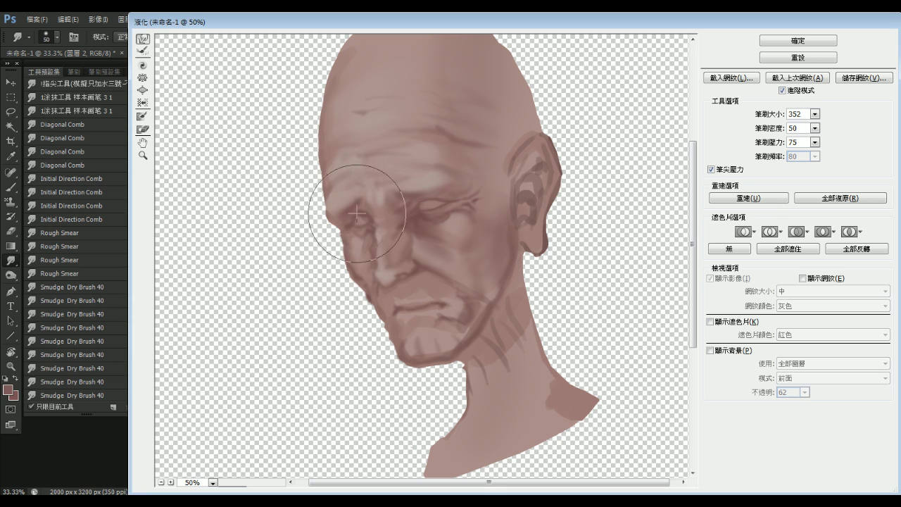
key("bracketright")
key("bracketright")
key("bracketleft")
key("bracketleft")
key("bracketleft")
key("bracketleft")
key("bracketleft")
key("bracketright")
key("bracketright")
key("bracketright")
key("bracketright")
key("bracketright")
key("bracketright")
left_click_drag(458, 183, 464, 171)
Pull the inner corner of the near eye down and inwards with a smaller Liquify brush
key("bracketleft")
key("bracketleft")
key("bracketleft")
key("bracketleft")
key("bracketleft")
key("bracketleft")
left_click_drag(427, 206, 416, 233)
Push the side of the nose towards the far cheek with a Liquify brush of size 228, and reduce the size to 96
key("bracketright")
key("bracketright")
key("bracketright")
key("bracketright")
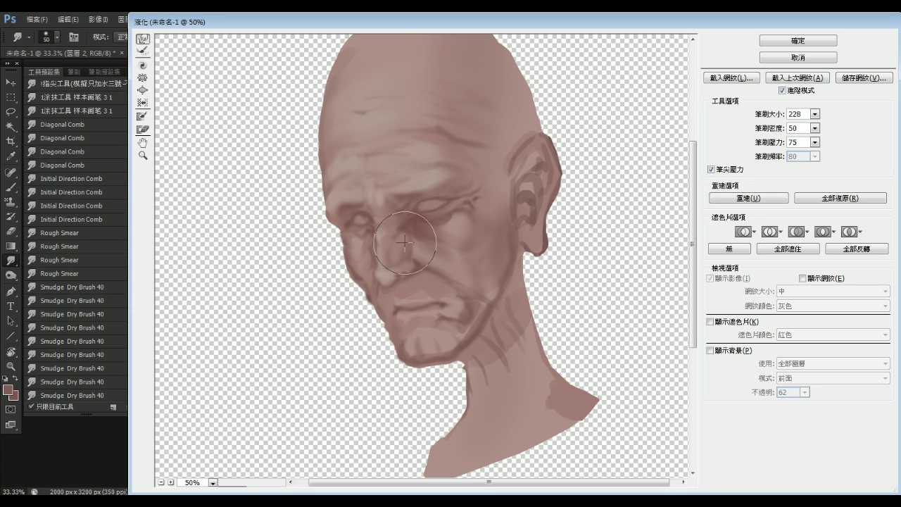
mouse_move(404, 242)
left_mouse_down()
mouse_move(352, 276)
mouse_move(368, 277)
mouse_move(362, 273)
mouse_move(352, 294)
mouse_move(351, 257)
mouse_move(375, 248)
left_mouse_up()
key("bracketleft")
key("alt")
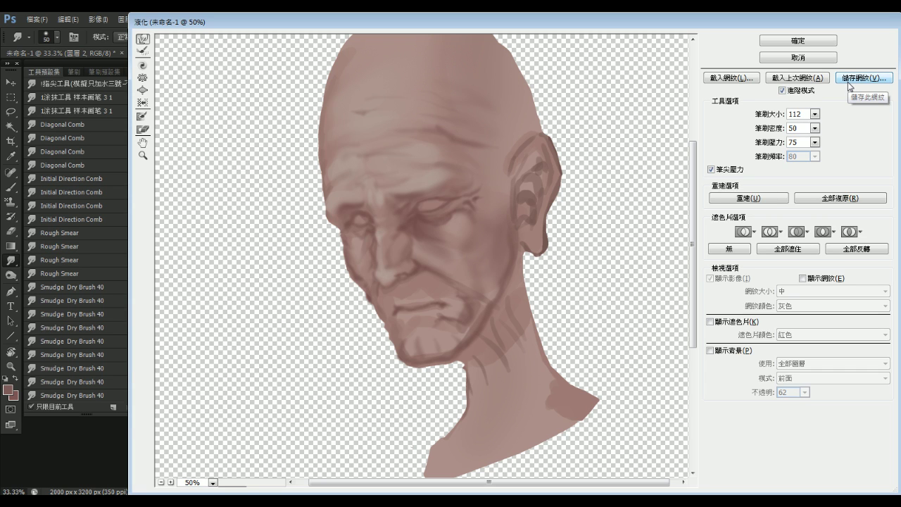
key("bracketleft")
key("bracketleft")
key("bracketleft")
key("bracketleft")
key("bracketleft")
key("bracketleft")
key("bracketleft")
key("bracketleft")
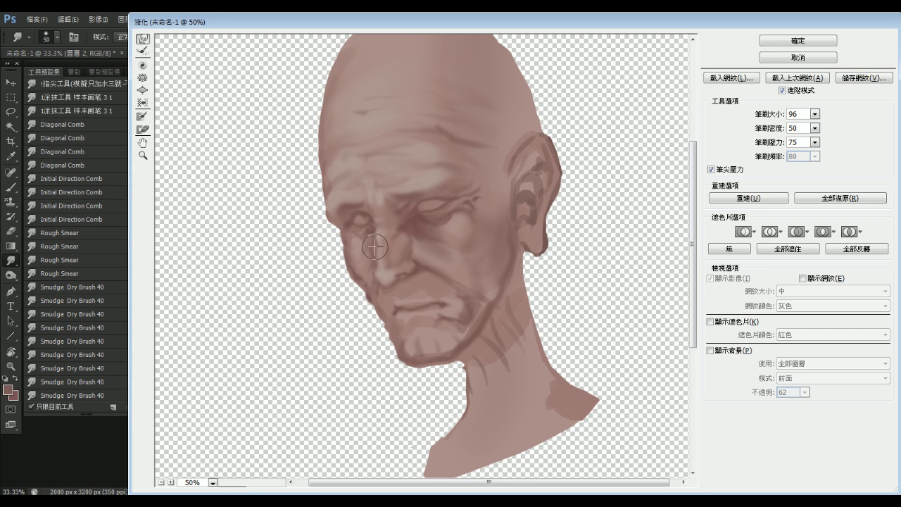
Set the Liquify brush size to 176 and apply the accumulated Liquify distortions to the head layer
key("bracketright")
key("bracketright")
key("bracketright")
key("bracketright")
key("bracketright")
key("bracketright")
key("bracketright")
key("bracketright")
key("bracketright")
key("bracketright")
key("bracketright")
key("bracketright")
key("bracketleft")
key("bracketright")
key("bracketright")
key("bracketright")
key("bracketright")
key("bracketright")
key("bracketright")
key("bracketright")
key("bracketright")
key("bracketright")
key("bracketright")
key("bracketright")
key("bracketright")
key("bracketleft")
key("bracketleft")
key("bracketleft")
key("bracketleft")
key("bracketleft")
key("bracketleft")
key("bracketleft")
key("bracketleft")
key("bracketleft")
key("bracketleft")
key("bracketleft")
key("bracketleft")
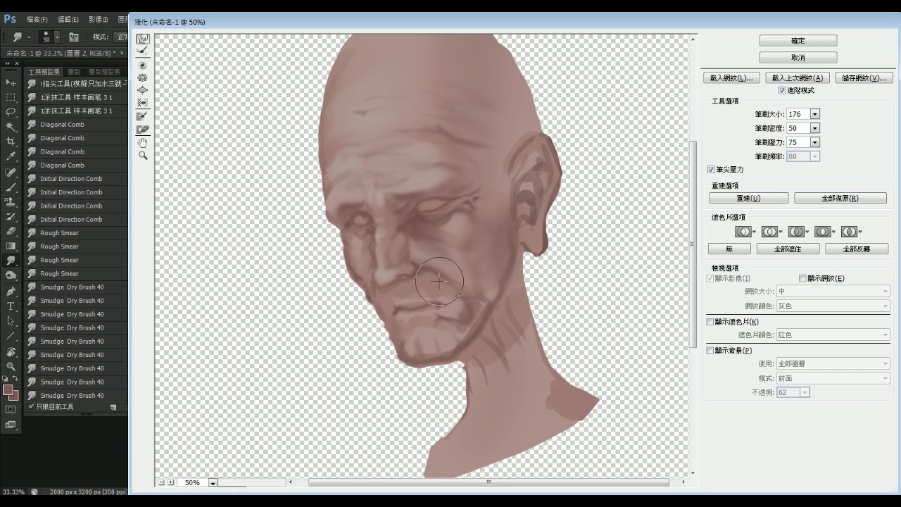
key("bracketleft")
key("bracketleft")
key("bracketleft")
key("bracketleft")
key("bracketleft")
key("bracketleft")
key("bracketleft")
key("bracketleft")
key("bracketleft")
key("bracketleft")
key("bracketleft")
key("bracketleft")
key("bracketleft")
key("bracketleft")
key("bracketleft")
key("bracketleft")
key("bracketleft")
key("bracketleft")
key("bracketright")
key("bracketright")
key("bracketright")
key("bracketright")
key("bracketright")
key("bracketright")
key("bracketright")
key("bracketright")
key("bracketright")
key("bracketright")
key("bracketright")
key("bracketright")
key("bracketright")
key("bracketright")
key("bracketright")
key("bracketright")
key("bracketright")
key("bracketright")
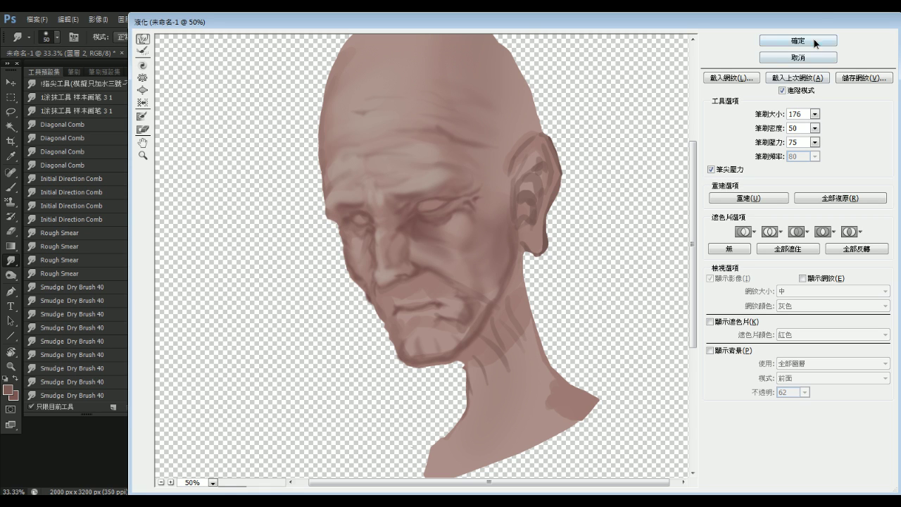
left_click(815, 45)
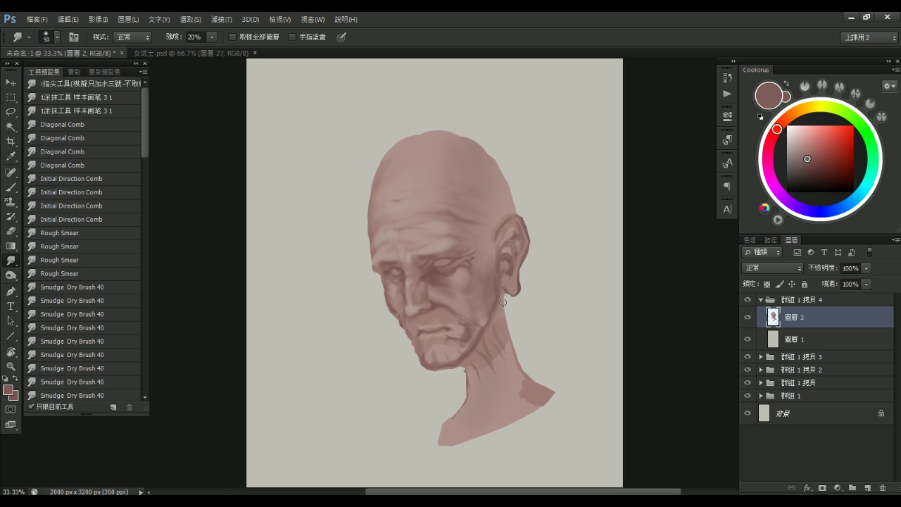
Paint soft shading across the near cheek and down to the jaw with a 348 px brush
scroll(475, 305, "up", 2)
key("b")
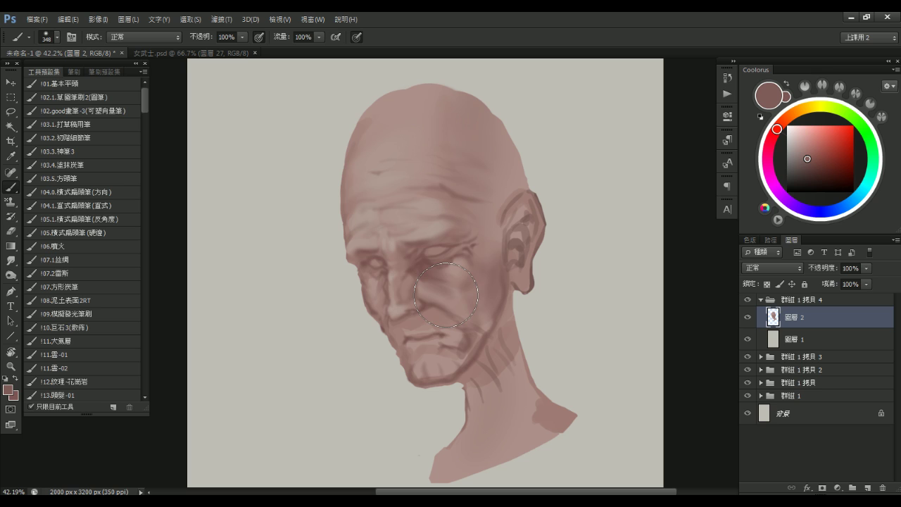
mouse_move(422, 289)
left_mouse_down()
mouse_move(450, 295)
mouse_move(464, 280)
left_mouse_up()
left_click_drag(513, 286, 506, 302)
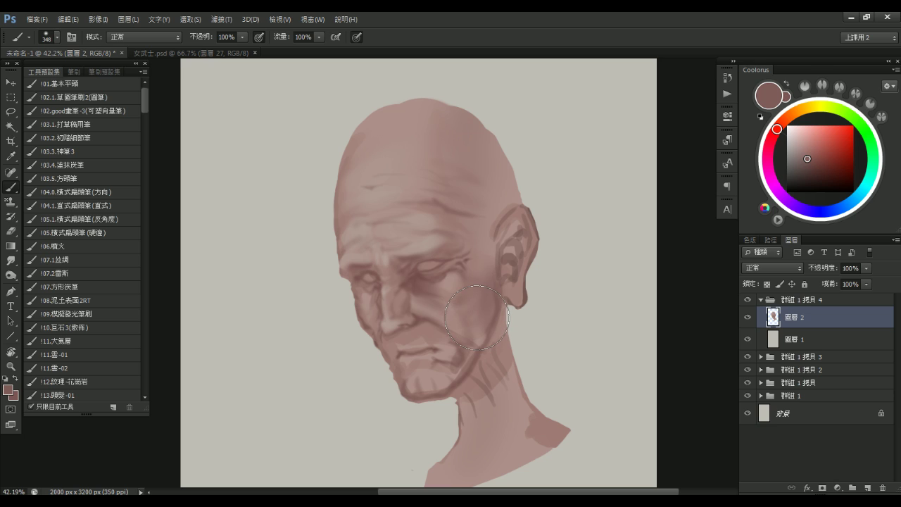
mouse_move(477, 318)
left_mouse_down()
mouse_move(436, 355)
mouse_move(451, 365)
left_mouse_up()
Smudge the folds around the mouth corner and chin smooth with a soft brush of about 154 px at 20% strength
key("r")
right_click(458, 316, "alt")
key("bracketright")
key("bracketright")
key("bracketright")
key("bracketright")
key("bracketright")
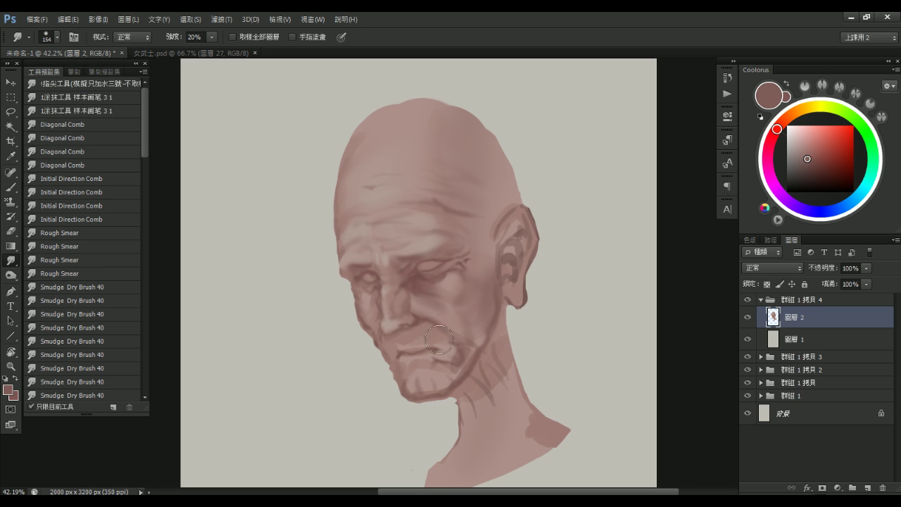
mouse_move(415, 386)
left_mouse_down()
mouse_move(442, 381)
mouse_move(465, 348)
mouse_move(440, 365)
left_mouse_up()
key("bracketright")
key("bracketleft")
key("bracketleft")
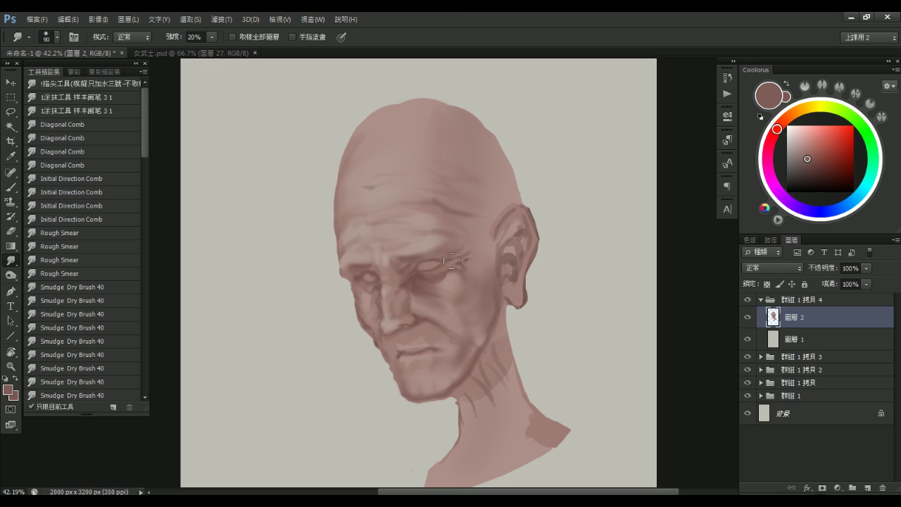
Soften the lid and outer-corner wrinkles of the near eye with the Smudge tool, varying the brush size up to 150
left_click_drag(415, 261, 430, 260)
key("[")
key("bracketright")
key("bracketright")
key("bracketleft")
key("bracketleft")
key("bracketright")
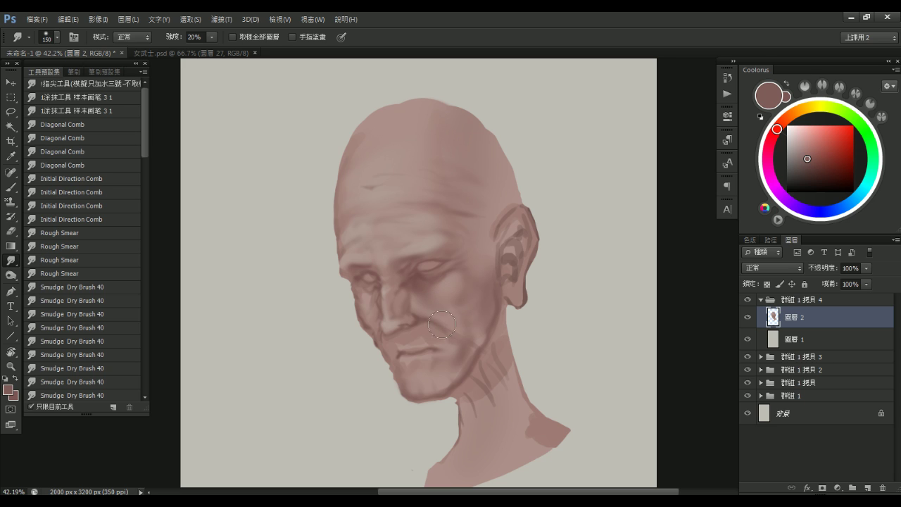
Blend the fold running from the nose to the mouth into the near cheek with the Smudge tool
key("bracketleft")
key("bracketright")
key("bracketleft")
key("bracketleft")
key("bracketleft")
key("bracketright")
key("bracketright")
Smudge the shading around the eyes and along the nose bridge, starting with a smaller brush
left_click_drag(500, 286, 435, 191)
left_click(413, 202, "ctrl")
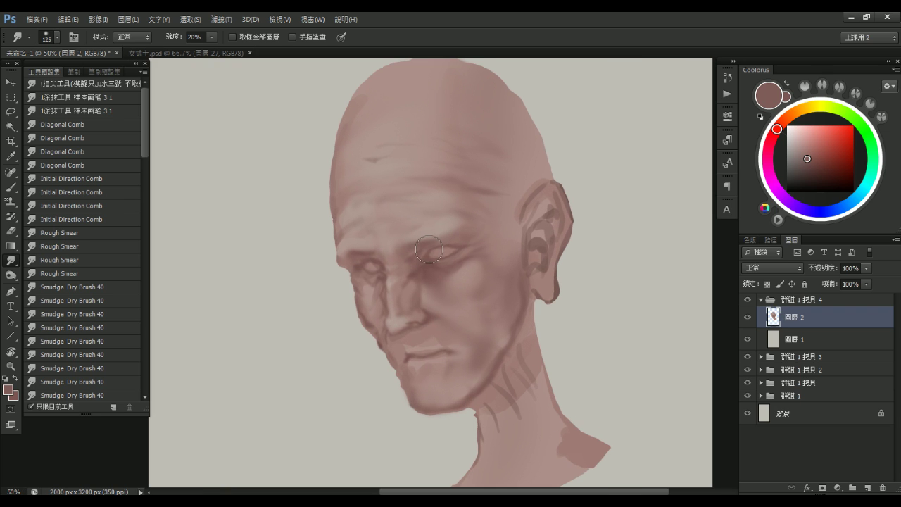
key("bracketleft")
key("bracketleft")
key("bracketleft")
mouse_move(409, 283)
left_mouse_down()
mouse_move(410, 305)
mouse_move(400, 309)
mouse_move(402, 294)
left_mouse_up()
key("bracketright")
key("bracketleft")
key("bracketleft")
key("bracketright")
key("bracketright")
key("bracketright")
Smudge away the small crease on the upper forehead with a 172 px brush, and reduce the size to 100
left_click_drag(434, 179, 449, 227)
right_click(388, 187, "alt")
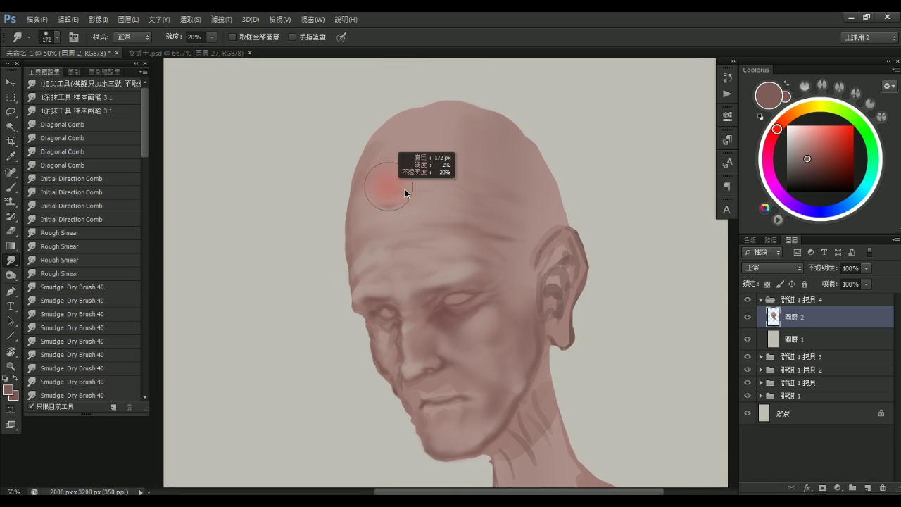
mouse_move(387, 205)
left_mouse_down()
mouse_move(408, 202)
mouse_move(398, 190)
left_mouse_up()
key("bracketleft")
key("bracketleft")
key("bracketleft")
key("bracketleft")
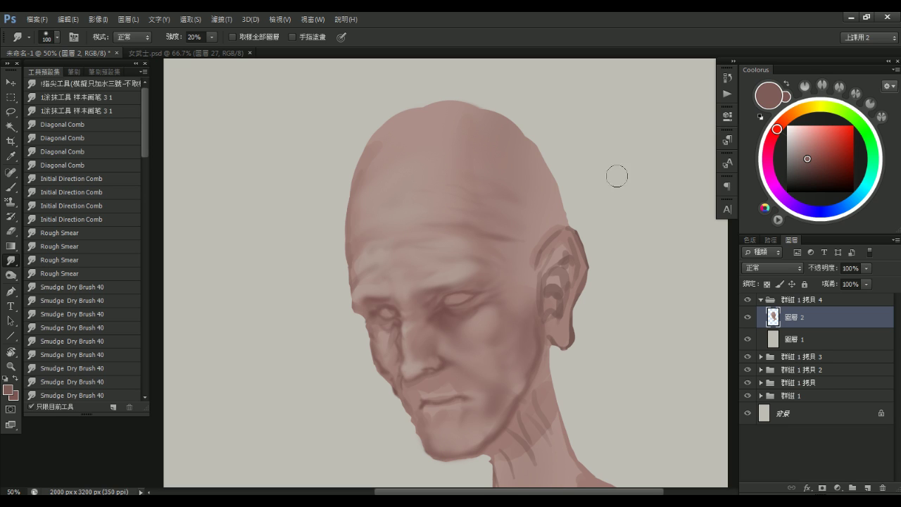
Paint the back edge of the neck below the ear in a sampled skin tone with the !05.1.橫式扁頭筆(反角度) brush
left_click(632, 226, "alt")
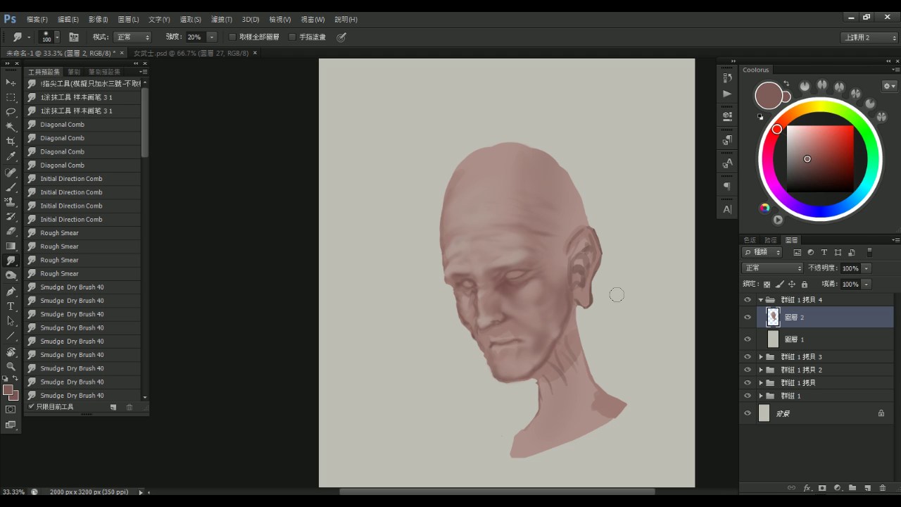
key("b")
left_click(114, 219)
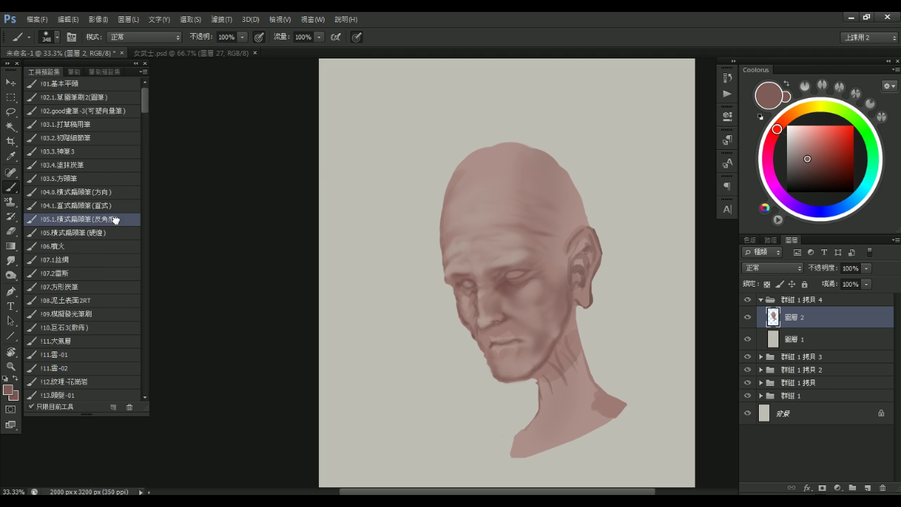
left_click(577, 320, "alt")
left_click_drag(575, 313, 585, 382)
key("]")
key("]")
left_click_drag(581, 323, 599, 392)
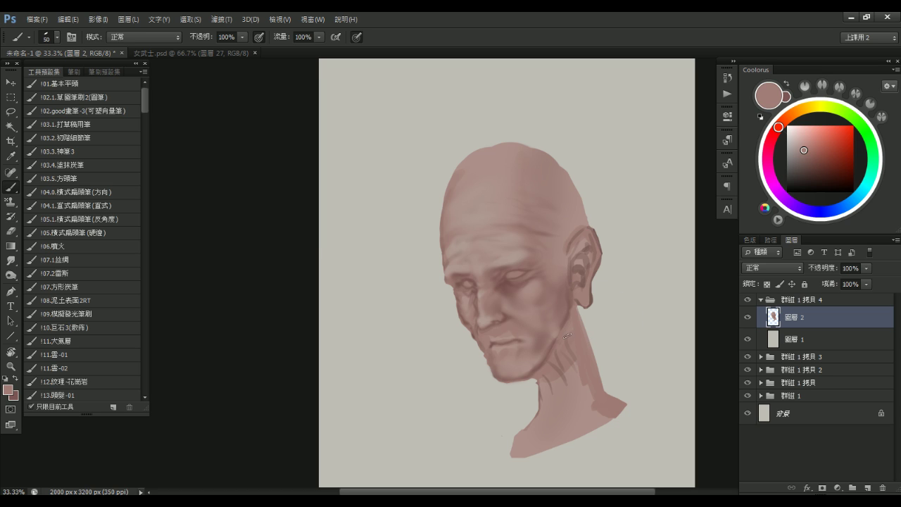
Sample neck tones and work them into the upper neck below the ear with a smaller brush
left_click(573, 323, "alt")
key("[")
left_click(582, 336, "alt")
key("[")
mouse_move(531, 381)
left_mouse_down()
mouse_move(538, 402)
mouse_move(530, 423)
left_mouse_up()
key("bracketright")
key("ctrl+z")
Widen the front of the neck from under the chin down to the collar end, enlarging the brush to 90
left_click_drag(529, 391, 526, 434)
key("bracketleft")
key("bracketright")
left_click_drag(532, 391, 524, 419)
key("bracketright")
key("bracketright")
key("bracketright")
key("bracketright")
left_click_drag(513, 424, 519, 439)
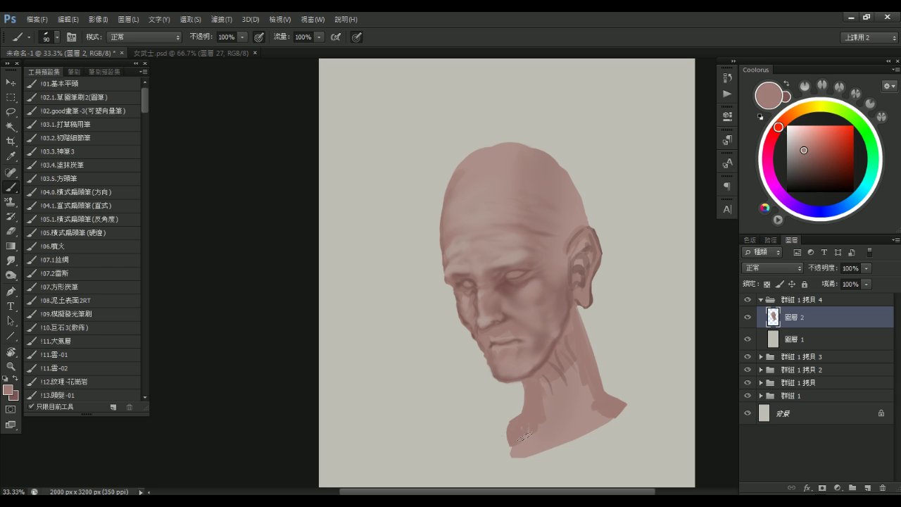
Paint over the dark neck creases below the jaw with sampled skin tones at brush size 70
key("bracketright")
key("bracketright")
key("bracketleft")
key("bracketleft")
key("bracketleft")
key("bracketleft")
left_click(553, 347, "alt")
left_click(555, 344, "alt")
key("bracketleft")
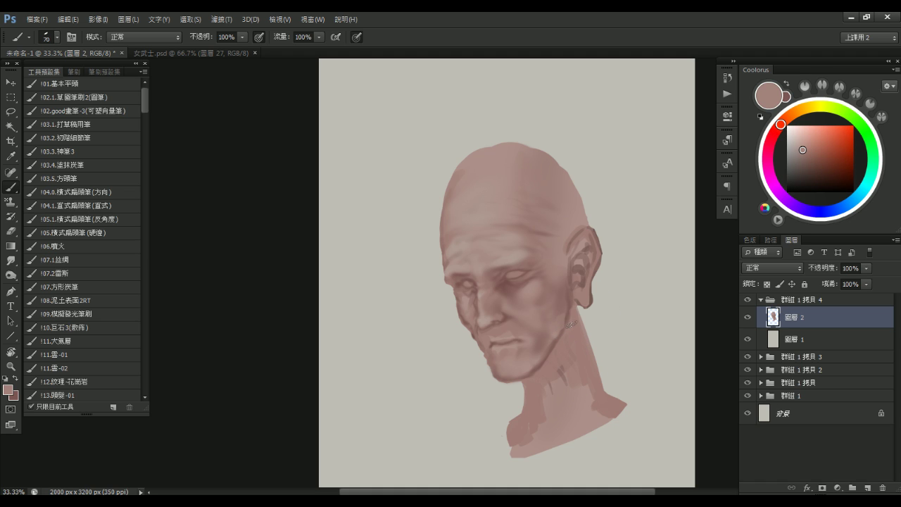
Sample a darker skin tone below the ear, undo the last two changes and enlarge the brush to 80
left_click(572, 305, "alt")
left_click(572, 299, "alt")
key("bracketright")
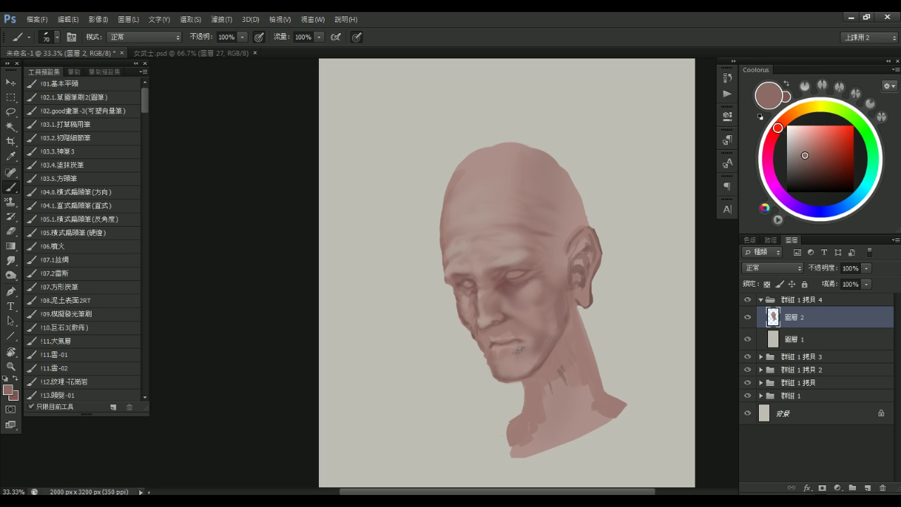
left_click_drag(596, 292, 581, 287)
left_click(591, 304, "ctrl+alt")
scroll(593, 257, "up", 1)
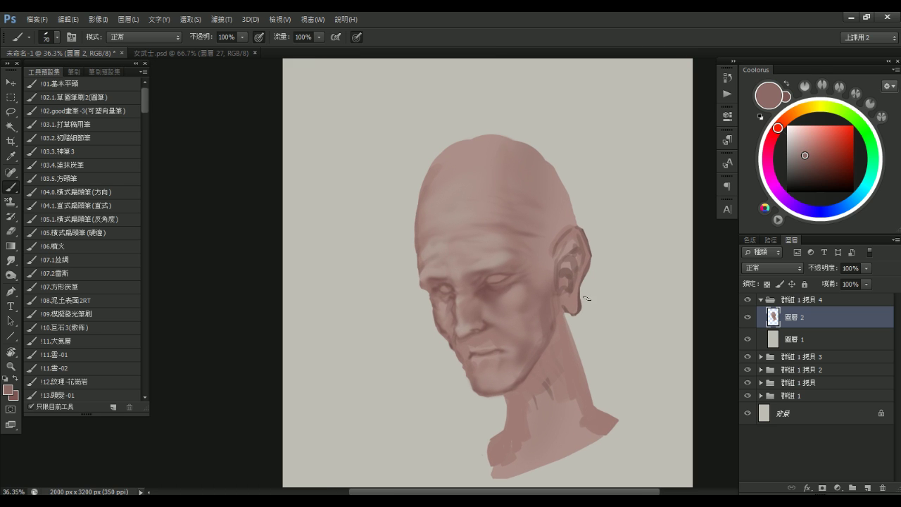
key("ctrl+alt+z")
key("ctrl+alt+z")
key("bracketright")
Trim the crown of the skull lower and cut back the outer edge of the ear
left_click_drag(410, 184, 530, 118)
mouse_move(475, 140)
left_mouse_down()
mouse_move(535, 137)
mouse_move(454, 140)
mouse_move(565, 151)
left_mouse_up()
key("ctrl+z")
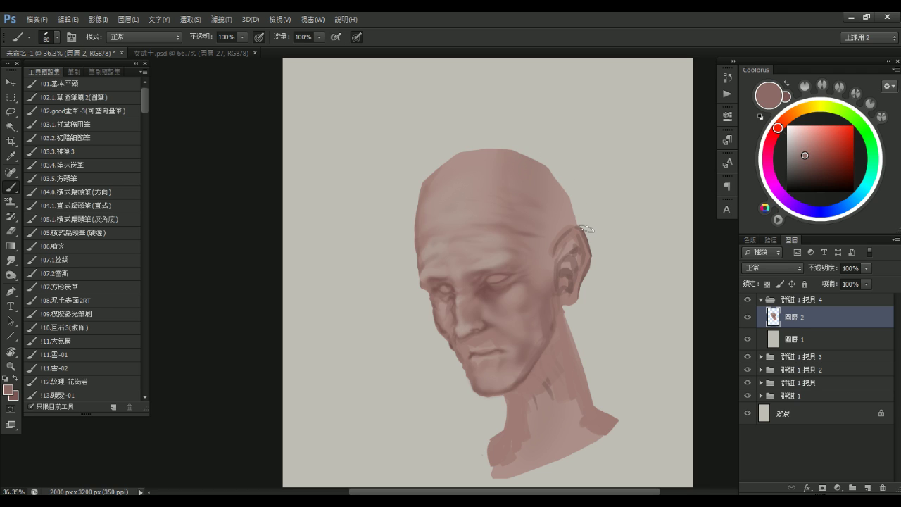
mouse_move(584, 231)
left_mouse_down()
mouse_move(584, 282)
mouse_move(592, 271)
mouse_move(578, 304)
left_mouse_up()
Cut the forehead side and crown further inward to reshape the skull into a lower, flatter outline
left_click_drag(477, 142, 392, 231)
left_click_drag(443, 156, 395, 258)
key("ctrl+z")
left_click_drag(438, 157, 389, 266)
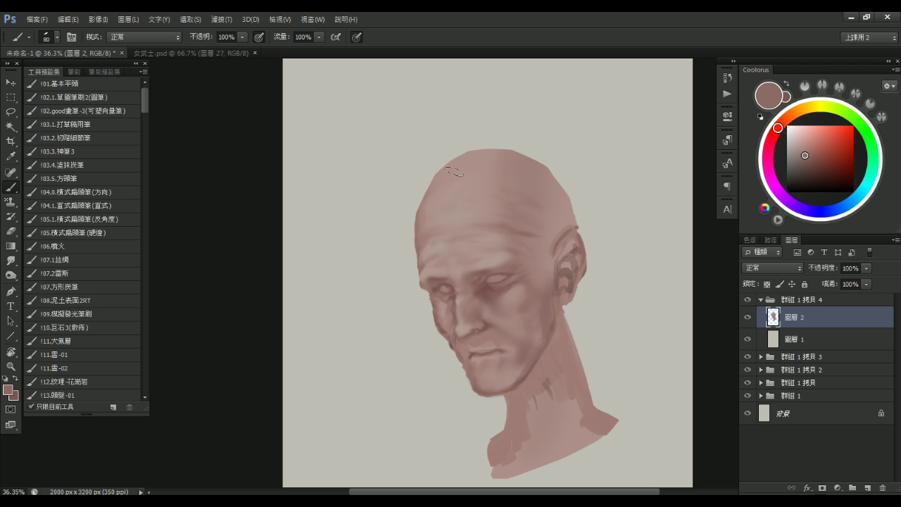
mouse_move(408, 185)
left_mouse_down()
mouse_move(511, 142)
mouse_move(500, 136)
mouse_move(394, 213)
mouse_move(546, 149)
mouse_move(442, 162)
mouse_move(551, 154)
mouse_move(542, 168)
mouse_move(472, 150)
mouse_move(574, 177)
mouse_move(473, 154)
mouse_move(557, 168)
mouse_move(537, 164)
mouse_move(585, 193)
mouse_move(565, 174)
mouse_move(498, 145)
mouse_move(447, 161)
mouse_move(511, 158)
mouse_move(569, 185)
mouse_move(526, 167)
mouse_move(587, 216)
mouse_move(543, 164)
mouse_move(517, 155)
mouse_move(582, 208)
mouse_move(564, 184)
mouse_move(587, 229)
mouse_move(560, 179)
mouse_move(588, 236)
left_mouse_up()
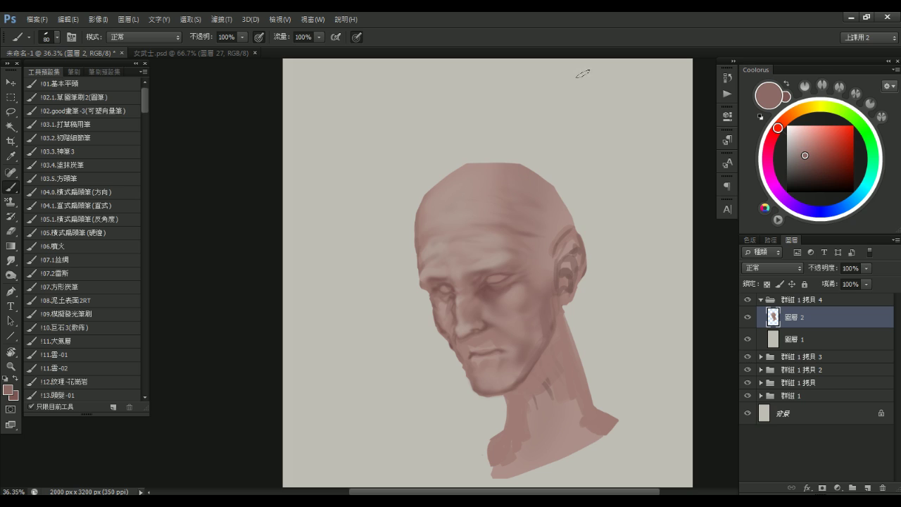
left_click_drag(419, 189, 403, 239)
left_click_drag(427, 183, 411, 226)
left_click_drag(557, 302, 539, 261)
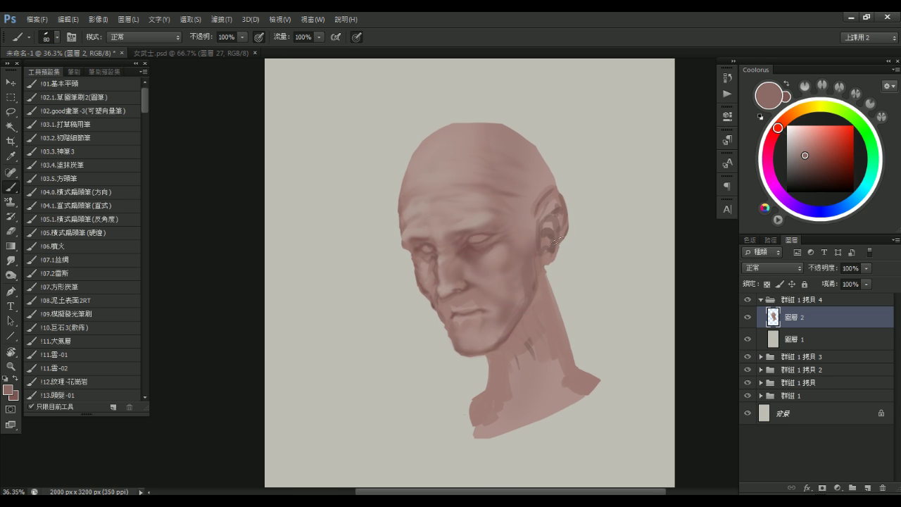
Touch up the far cheek contour beside the mouth with a sampled skin tone at brush size 25
left_click(433, 288, "alt")
key("bracketleft")
key("bracketleft")
key("bracketleft")
key("bracketleft")
key("bracketleft")
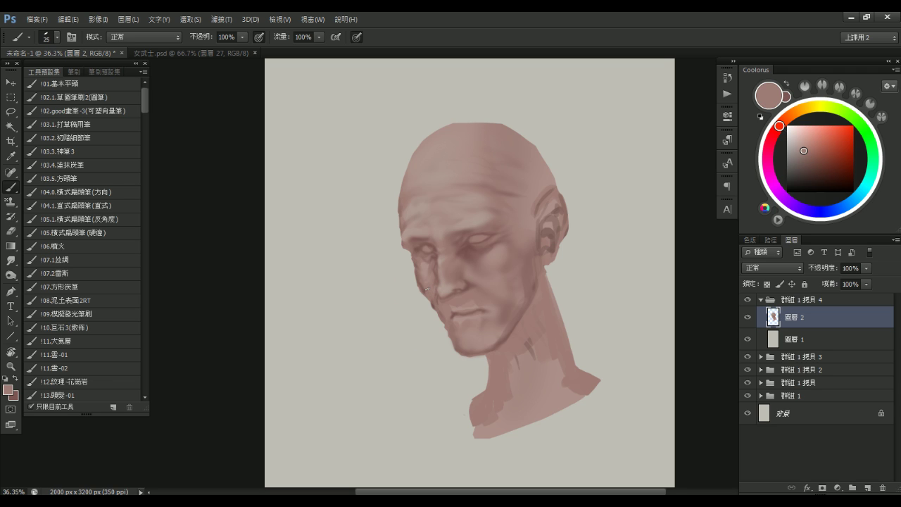
left_click_drag(428, 298, 438, 315)
left_click_drag(545, 278, 480, 290)
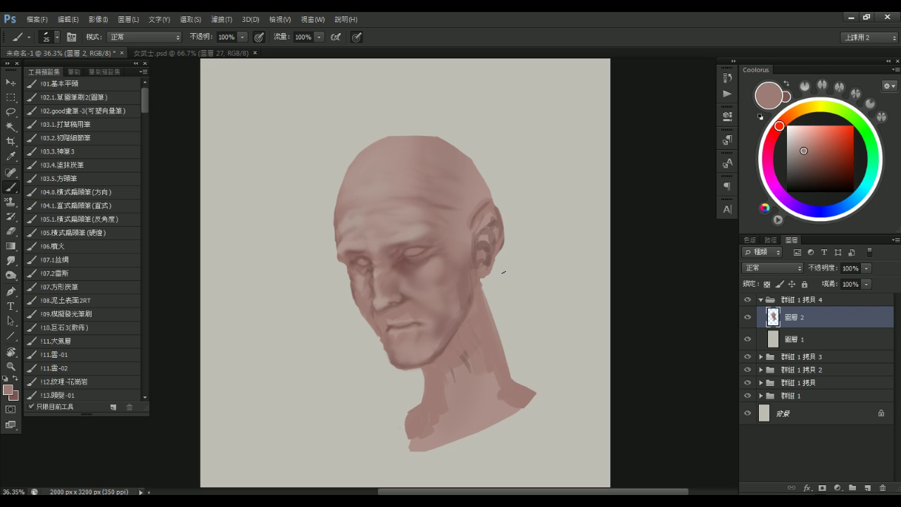
Work sampled dark and light tones into the inner eye corner and brow, enlarging the brush to 50
left_click_drag(420, 262, 423, 287)
left_click(397, 275, "alt")
key("bracketright")
key("bracketright")
key("bracketright")
left_click(401, 266, "alt")
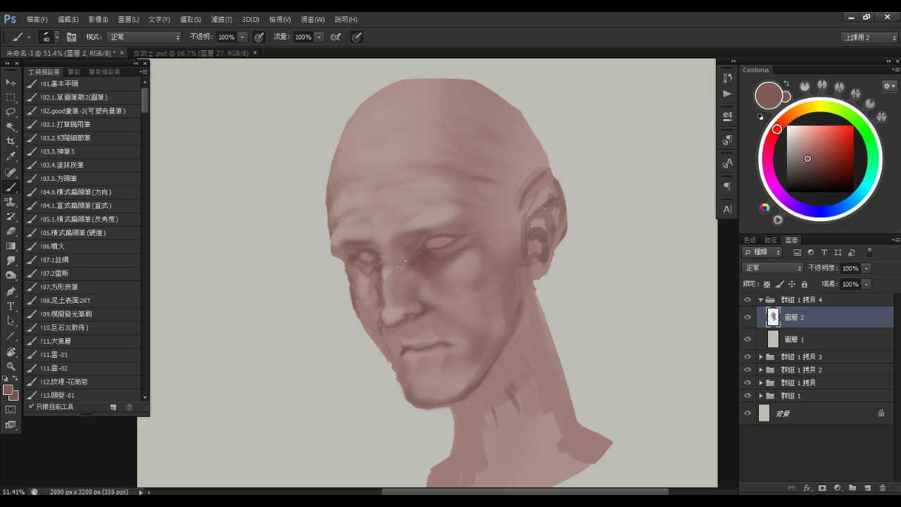
left_click(396, 230, "alt")
left_click(432, 219, "alt")
key("bracketright")
key("bracketright")
key("bracketleft")
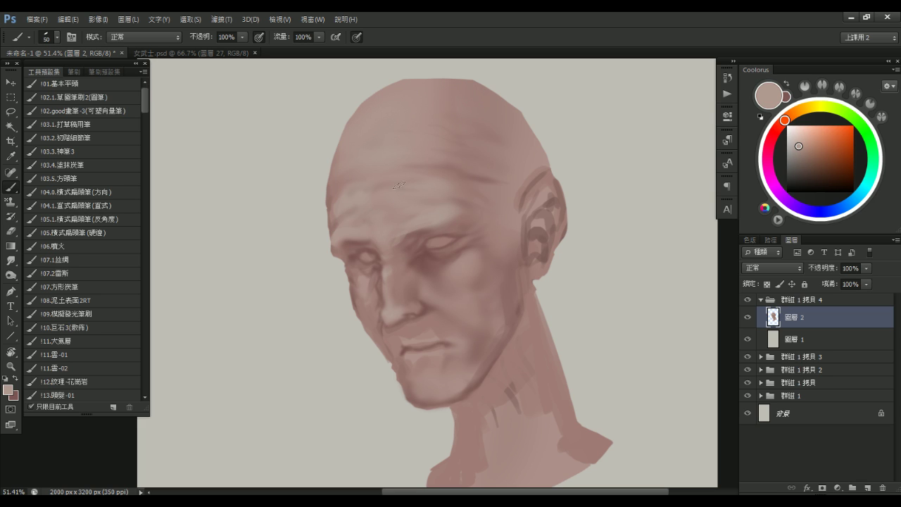
Shade the side plane of the nose with dark tones sampled from the eye socket at about brush size 80
left_click(405, 252, "alt")
key("bracketright")
key("bracketright")
key("bracketright")
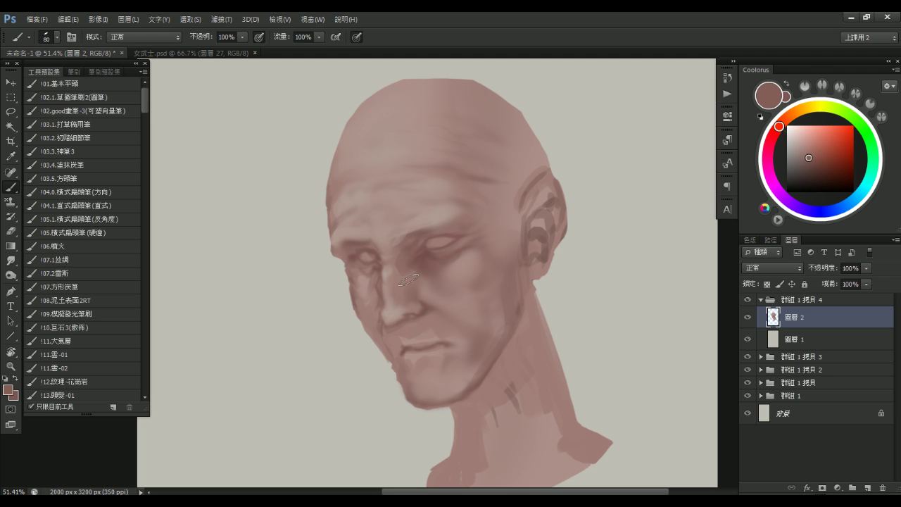
left_click(411, 266, "alt")
key("bracketright")
key("bracketright")
mouse_move(404, 268)
left_mouse_down()
mouse_move(404, 313)
mouse_move(406, 296)
left_mouse_up()
key("bracketleft")
key("bracketleft")
key("bracketleft")
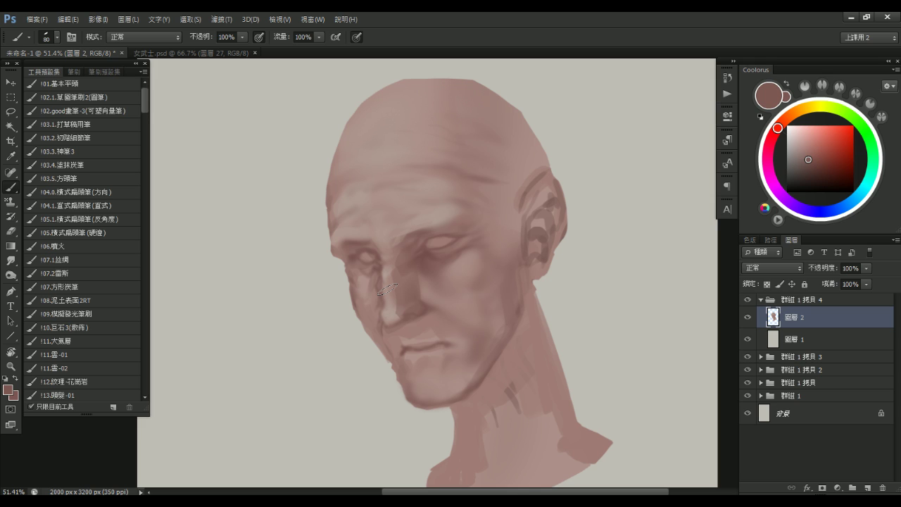
Repaint the lit nose bridge with a sampled light tone and sample the mouth-side skin at brush size 35
key("bracketleft")
key("bracketleft")
key("bracketleft")
key("bracketleft")
left_click(387, 270, "alt")
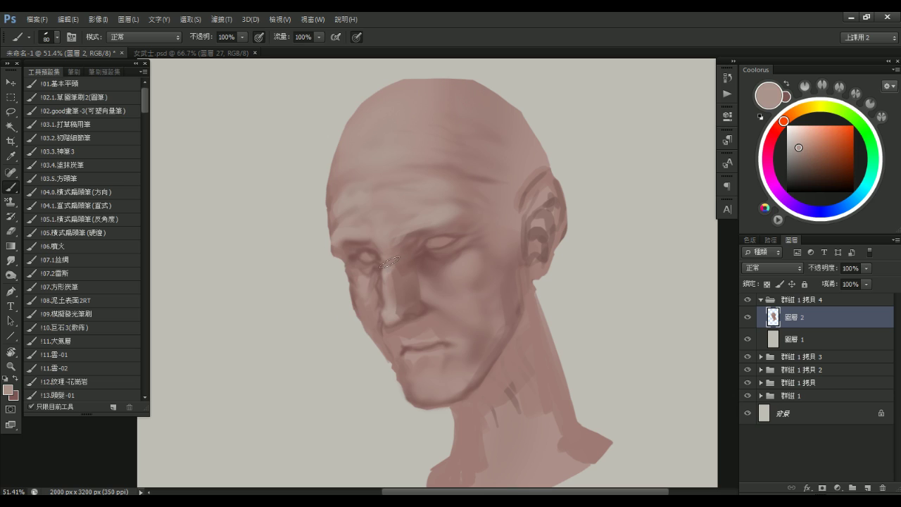
key("bracketleft")
key("bracketleft")
key("bracketleft")
left_click_drag(390, 263, 386, 270)
left_click(388, 313, "alt")
left_click(384, 337, "alt")
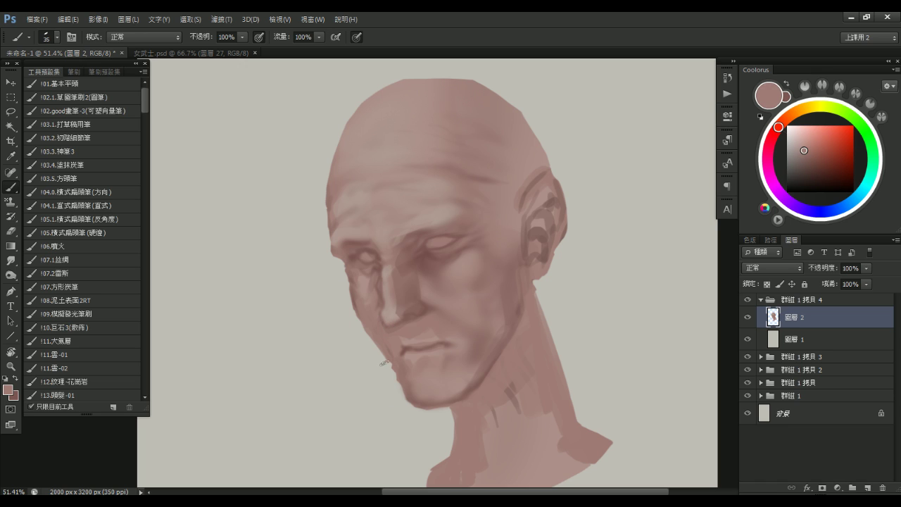
Paint over the light upper lip with sampled skin tones, then sample the dark mouth line at brush size 20
key("bracketright")
key("bracketright")
left_click(417, 338, "alt")
left_click_drag(409, 335, 403, 339)
left_click(432, 328, "alt")
key("bracketright")
key("bracketright")
key("bracketright")
key("bracketright")
key("bracketright")
key("bracketleft")
key("bracketleft")
key("bracketleft")
key("bracketleft")
left_click(405, 348, "alt")
key("bracketleft")
key("bracketleft")
key("bracketleft")
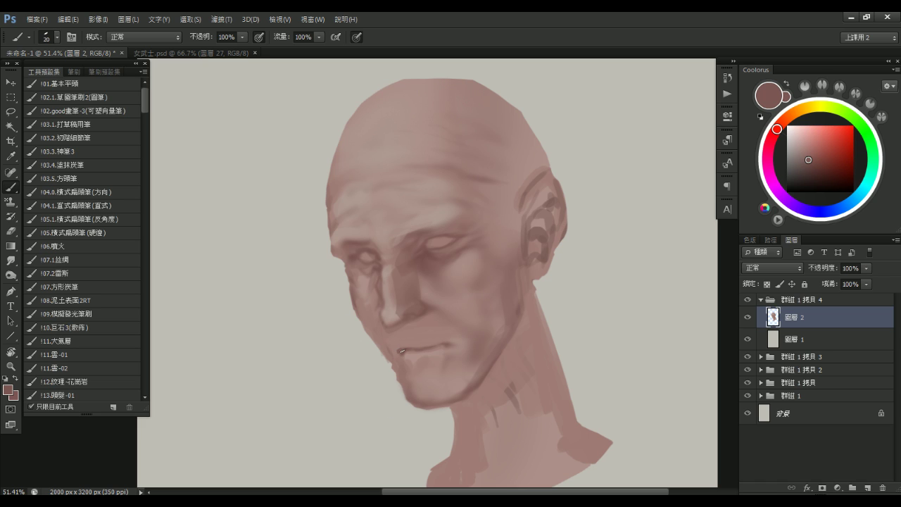
Redraw the dark line between the lips with a stronger curve, enlarging the brush to 35
left_click_drag(399, 349, 415, 345)
key("bracketright")
key("bracketright")
key("bracketright")
left_click_drag(460, 314, 436, 300)
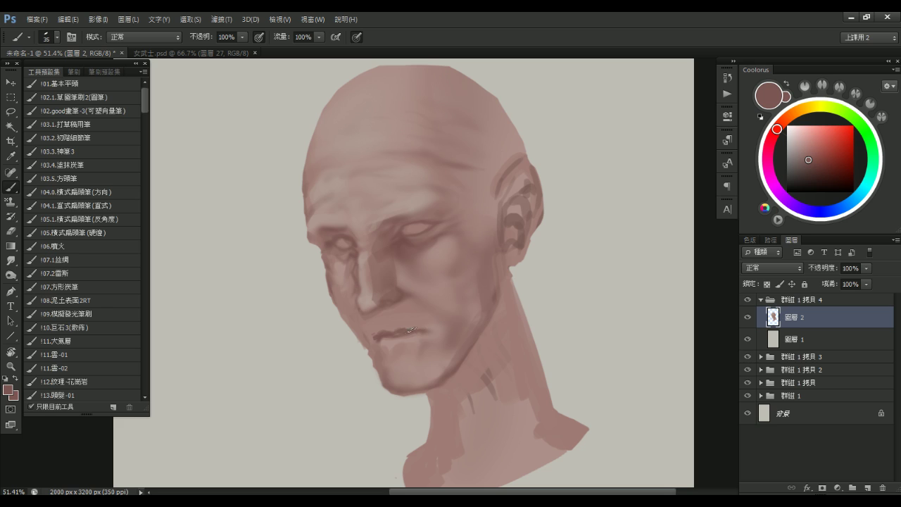
Shade the lower lip in the dark lip tone, enlarge the brush to 90 and undo the last three strokes before repainting
mouse_move(398, 340)
left_mouse_down()
mouse_move(380, 344)
mouse_move(421, 339)
left_mouse_up()
key("bracketright")
key("bracketright")
key("bracketright")
key("bracketright")
key("bracketright")
key("bracketright")
key("bracketright")
key("ctrl+alt+z")
key("ctrl+alt+z")
key("ctrl+alt+z")
mouse_move(391, 342)
left_mouse_down()
mouse_move(426, 326)
mouse_move(391, 342)
left_mouse_up()
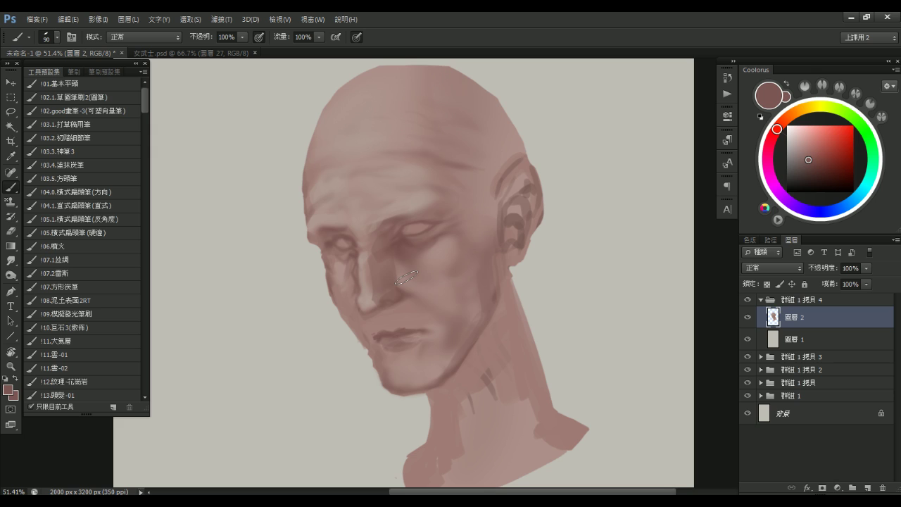
Sample eye socket and brow tones and blend the area between the eyebrows at brush size 60
left_click(385, 251, "alt")
key("bracketleft")
key("bracketleft")
key("bracketleft")
left_click(366, 214, "alt")
left_click(361, 223, "alt")
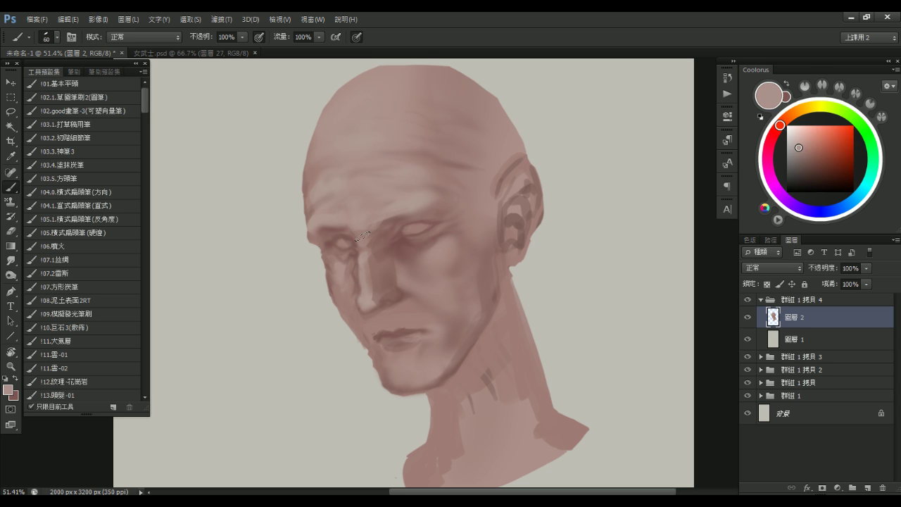
Sharpen the highlight along the nose bridge with a sampled light tone at brush size 35
left_click(363, 255, "alt")
key("bracketleft")
key("bracketleft")
key("bracketleft")
key("bracketleft")
key("bracketleft")
key("bracketright")
left_click(386, 277, "alt")
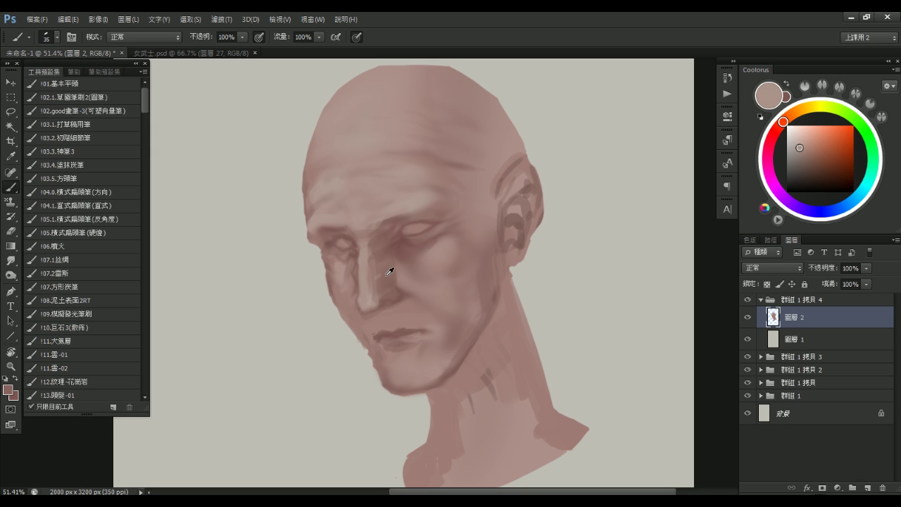
Darken the side and underside of the nose with sampled shadow tones, working at about brush size 40
key("bracketright")
key("bracketright")
key("bracketright")
left_click(393, 296, "alt")
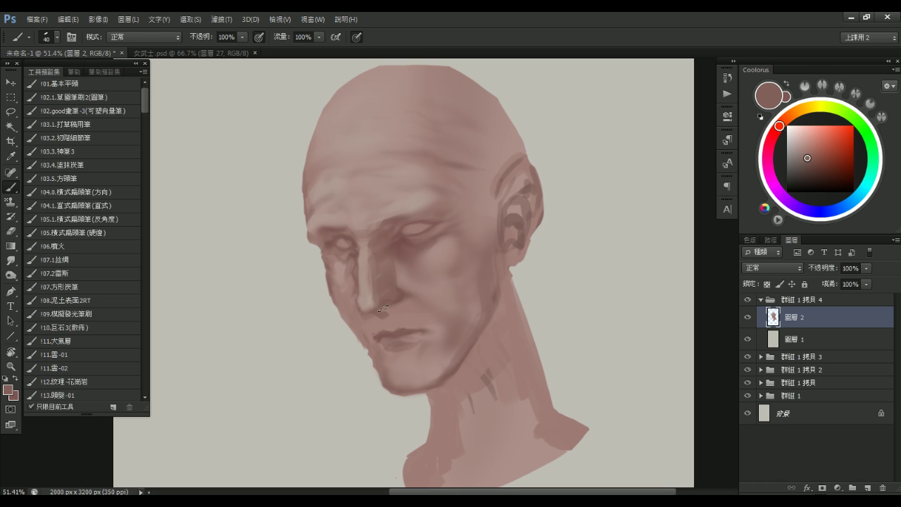
key("bracketleft")
key("bracketleft")
key("bracketleft")
left_click(398, 287, "alt")
key("bracketleft")
key("bracketright")
key("bracketright")
Sample the cheek's mid-tone and enlarge the brush to 125 to smooth the area below the eye
left_click_drag(448, 323, 432, 326)
key("bracketright")
key("bracketright")
key("bracketright")
key("bracketright")
left_click(416, 275, "alt")
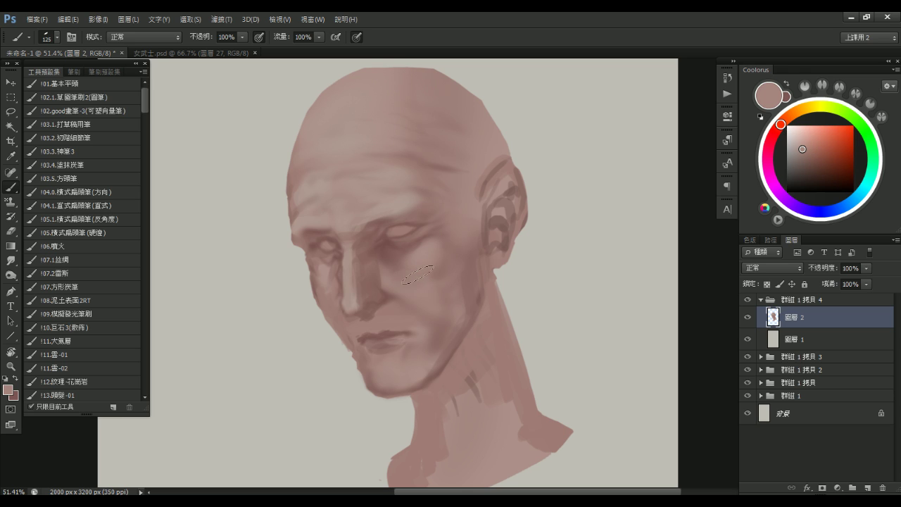
Smooth the cheek, then shade the side of the face in a dark eye socket tone at brush size 80
key("bracketright")
key("bracketright")
key("bracketright")
key("bracketleft")
key("bracketleft")
key("bracketleft")
left_click(389, 242, "alt")
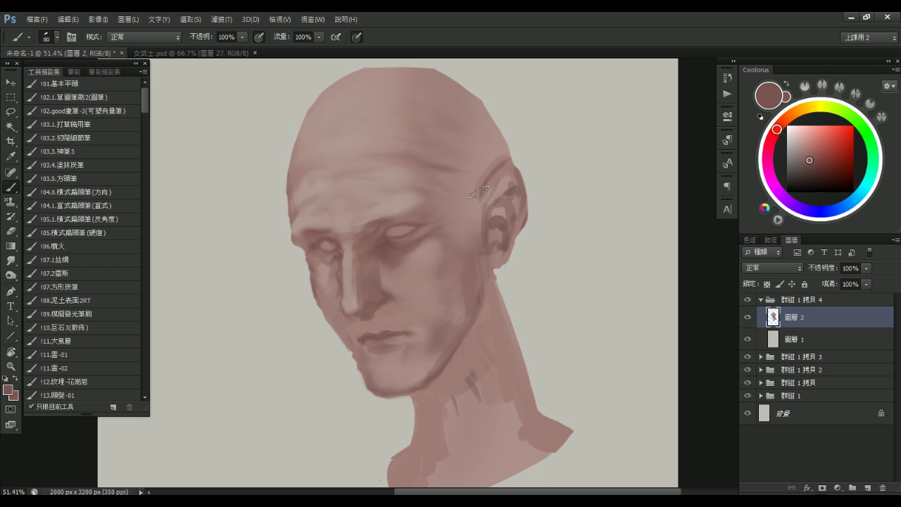
left_click_drag(517, 245, 536, 260)
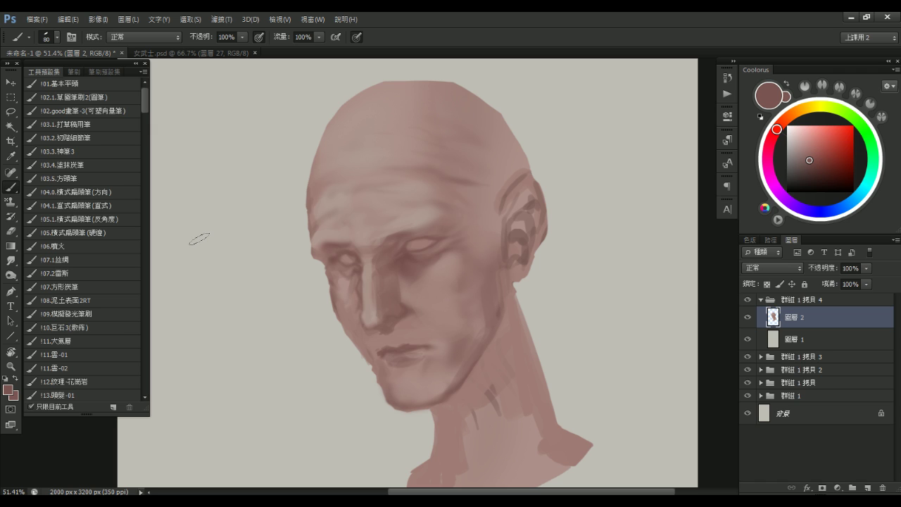
left_click_drag(418, 253, 380, 235)
key("ctrl+minus")
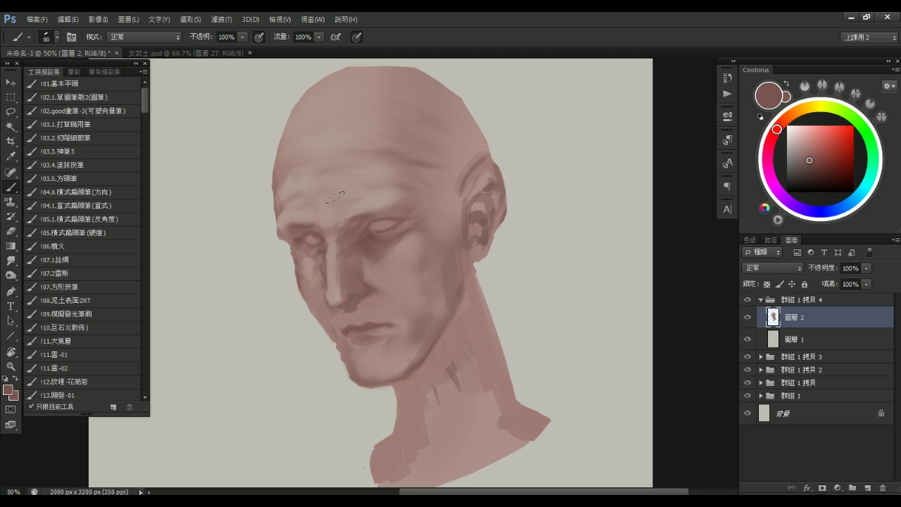
Smudge the brow and the jaw edge below the ear at size 70 and 20% strength
key("r")
left_click_drag(345, 223, 344, 227)
key("bracketleft")
key("bracketleft")
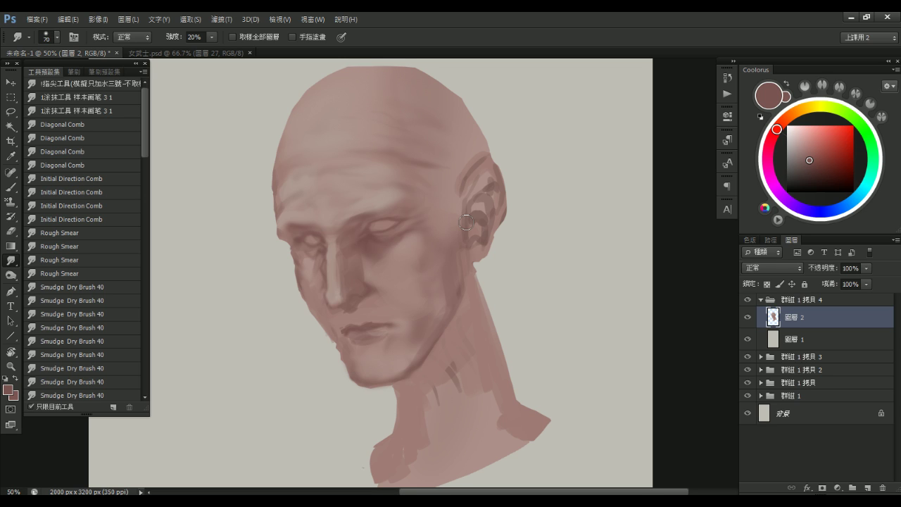
left_click_drag(533, 252, 533, 258)
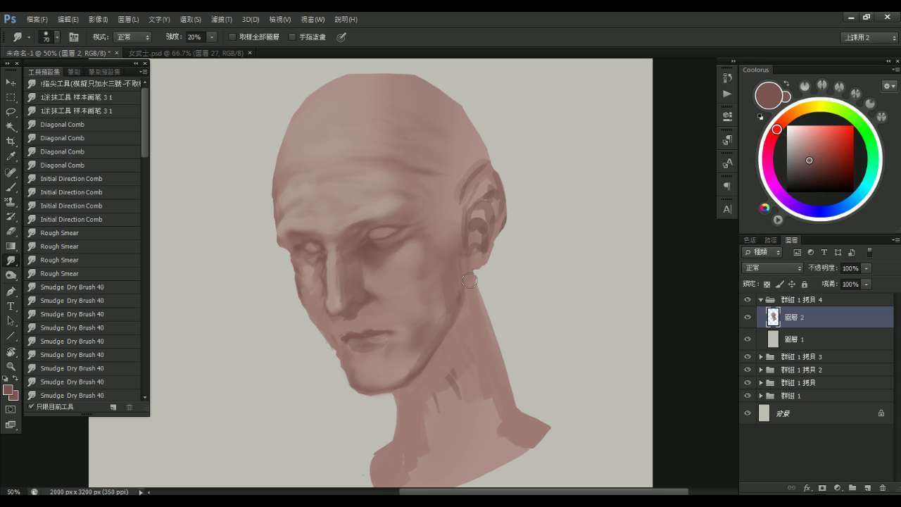
left_click_drag(454, 302, 451, 296)
left_click_drag(409, 262, 426, 277)
mouse_move(410, 264)
left_mouse_down("alt")
mouse_move(434, 277)
mouse_move(417, 281)
mouse_move(435, 287)
left_mouse_up("alt")
Sample the upper cheek tone and enlarge the !03.2.初階細節筆 brush to 175 to soften the shadow below the eye
key("b")
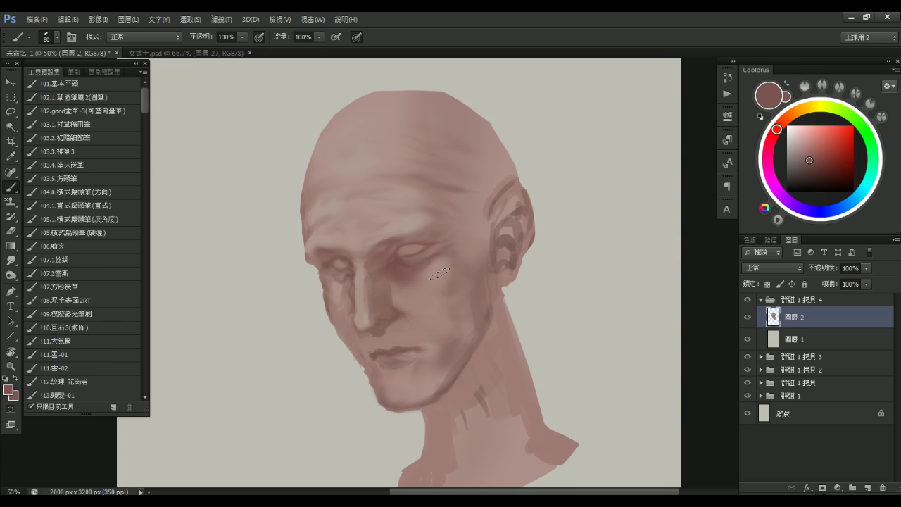
left_click(435, 270, "alt")
left_click(103, 140)
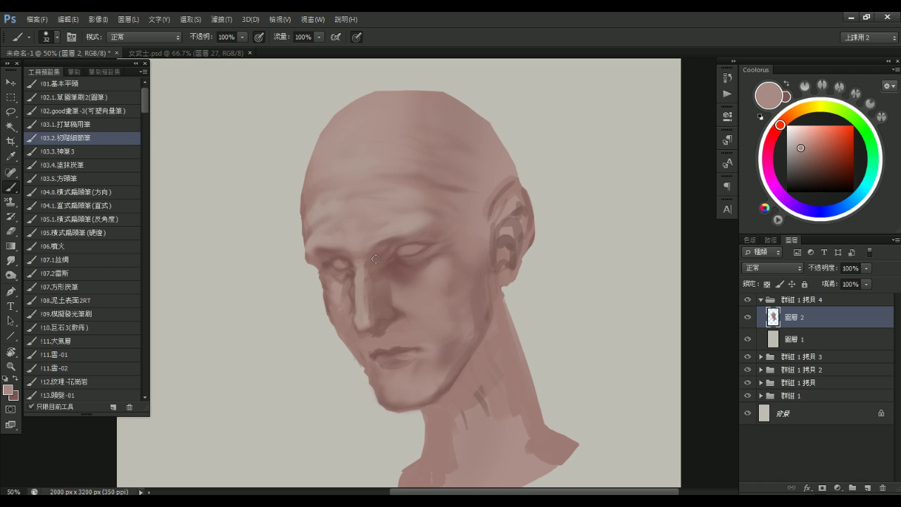
key("]")
key("]")
key("]")
key("]")
key("]")
key("]")
key("]")
key("]")
key("]")
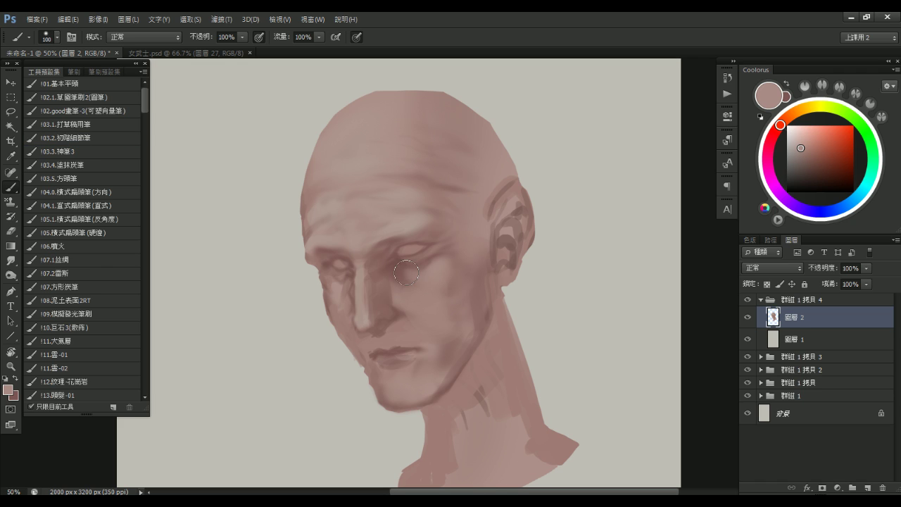
key("bracketright")
key("bracketright")
key("bracketright")
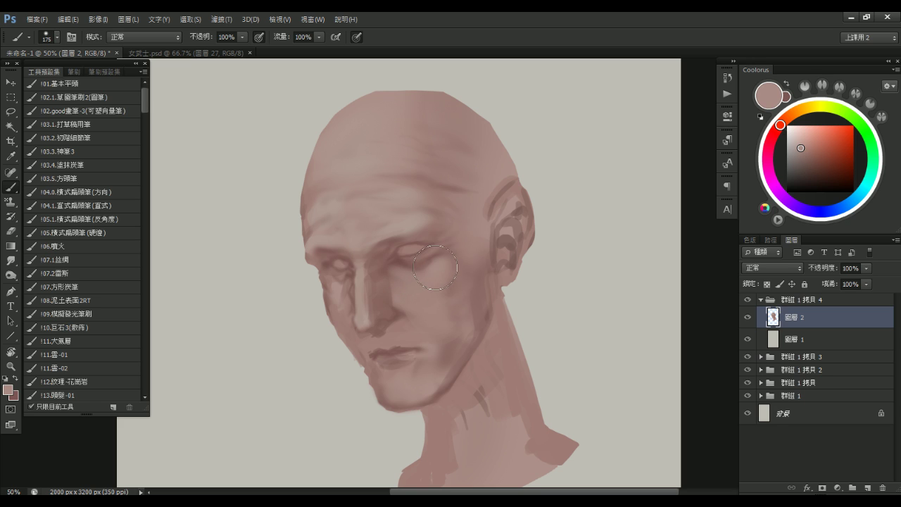
Sample the dark reddish brown beside the near eye and refine the eye socket shading with an 80 px brush
key("bracketleft")
key("bracketleft")
key("bracketleft")
key("bracketleft")
key("bracketright")
key("bracketright")
left_click(396, 258, "alt")
key("bracketleft")
key("bracketleft")
key("bracketleft")
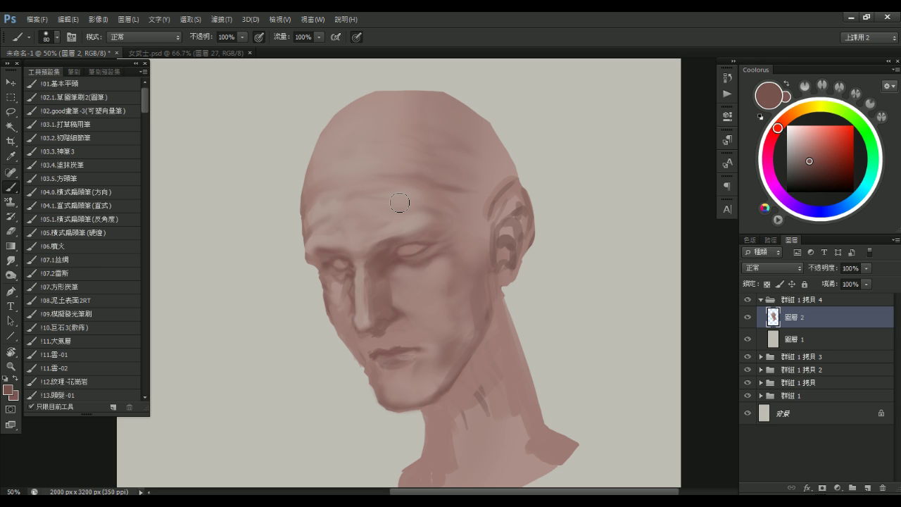
Touch up the forehead and temple shading with the dark tone and a lighter sampled skin tone, using a brush up to 140 px
left_click_drag(442, 183, 459, 189)
left_click_drag(423, 173, 436, 173)
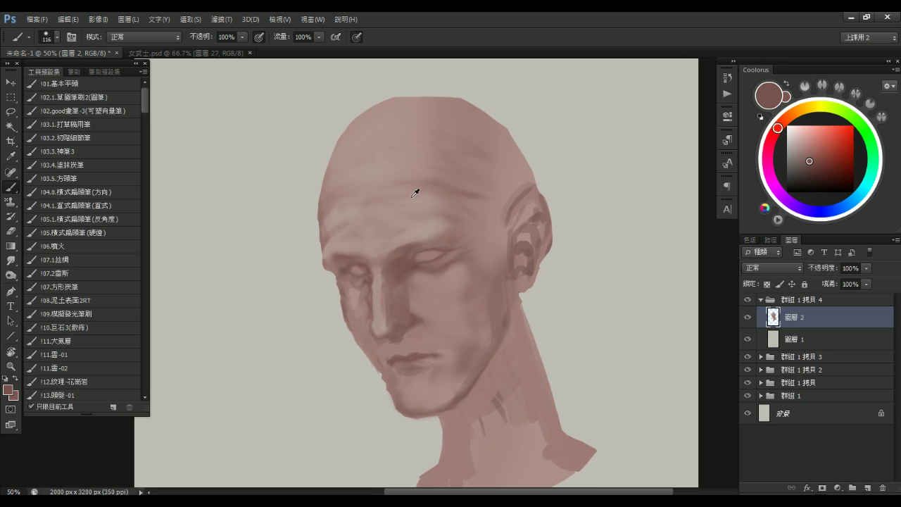
left_click(419, 194, "alt")
left_click_drag(378, 182, 386, 182)
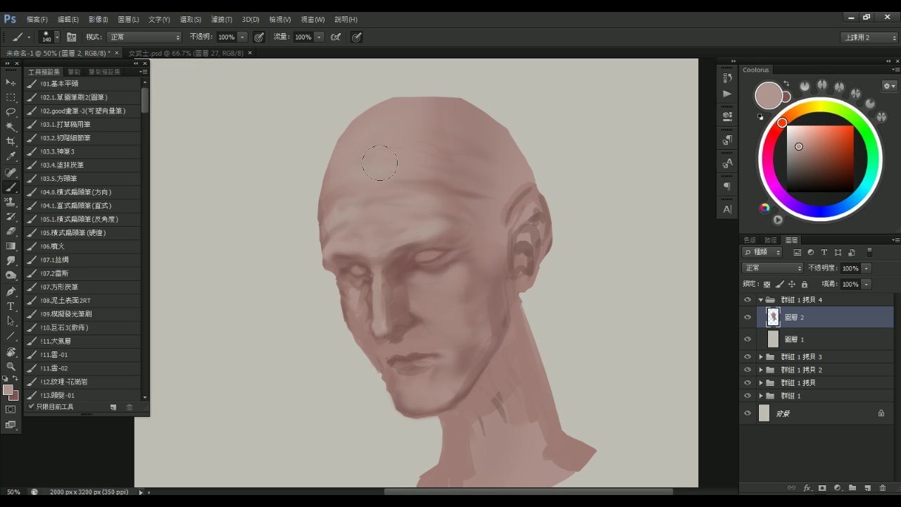
Lock the head layer's transparent pixels and softly blend the forehead and cheek with a 300 px brush
key("bracketright")
key("bracketright")
key("bracketright")
key("bracketright")
key("slash")
key("bracketright")
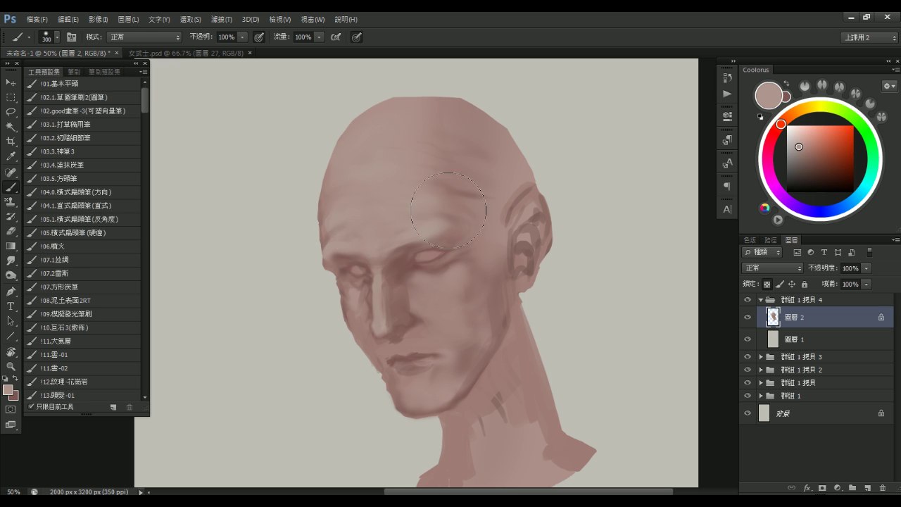
left_click_drag(471, 291, 449, 280)
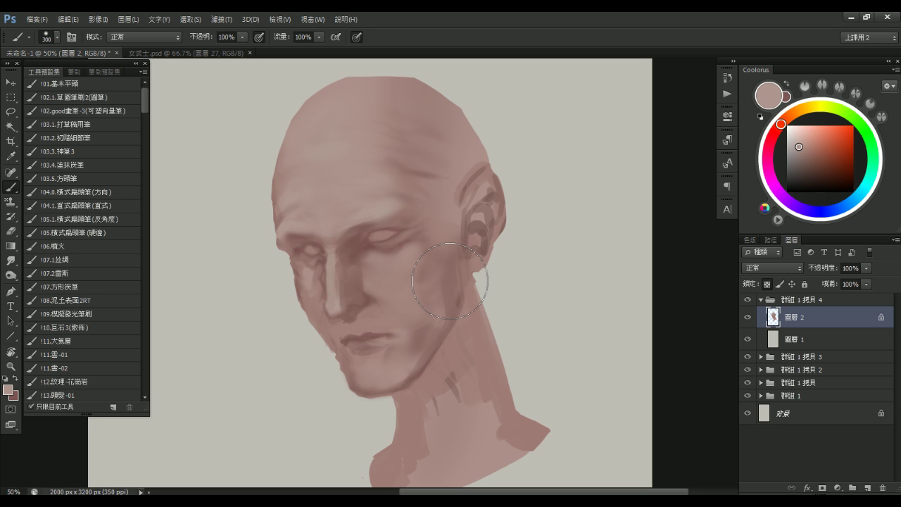
Unlock the head layer's transparency and trim the silhouette of the head just above the ear
left_click(517, 290, "ctrl+alt")
left_click_drag(475, 259, 469, 248)
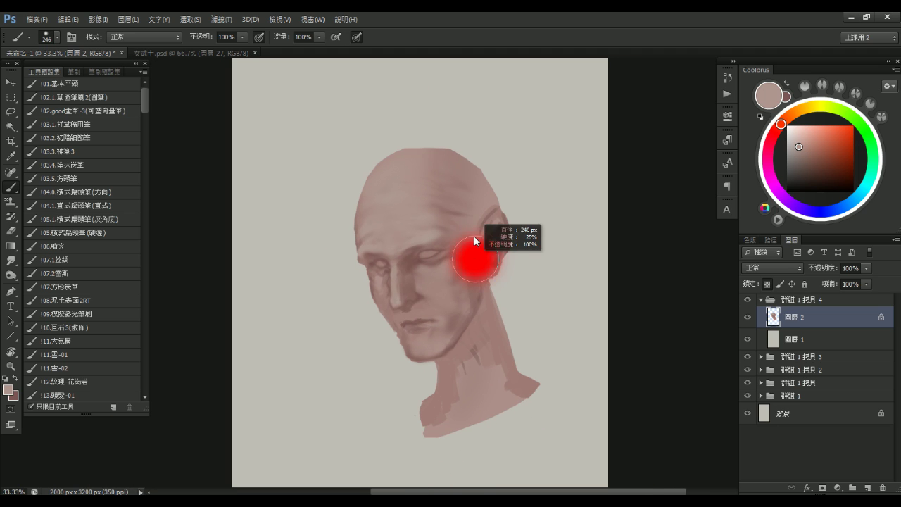
key("alt")
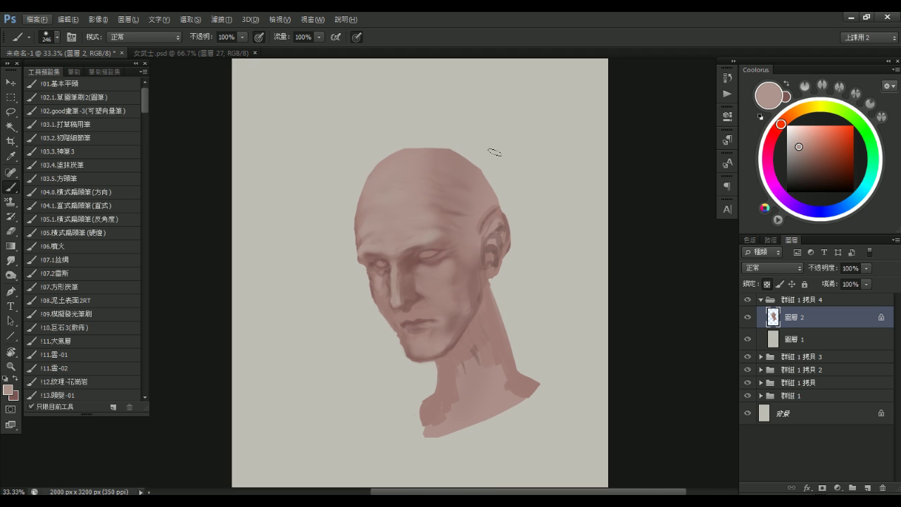
key("slash")
key("alt")
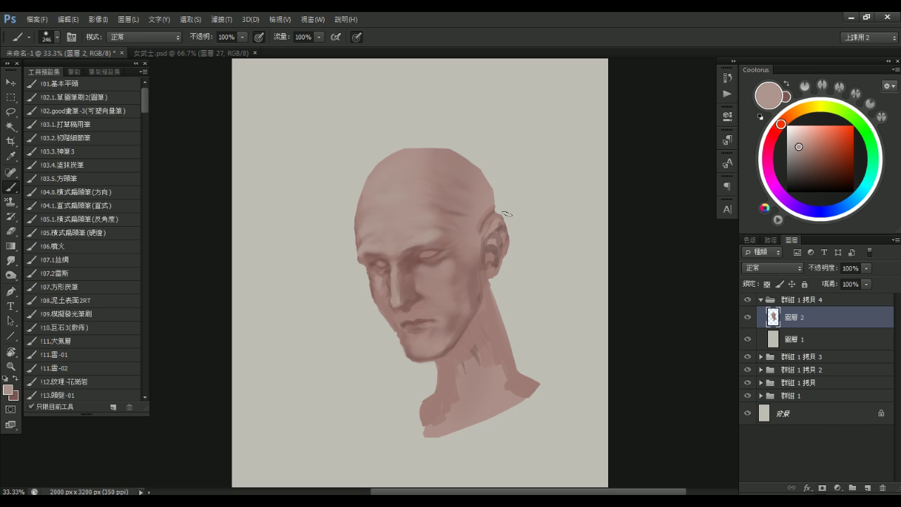
Sample the ear's dark shadow tone and redraw the upper rim of the ear with a 25 px brush
left_click(496, 234, "alt")
key("bracketleft")
key("bracketleft")
key("bracketleft")
key("bracketleft")
key("bracketleft")
key("bracketleft")
key("bracketleft")
key("bracketleft")
key("bracketleft")
key("bracketleft")
key("bracketleft")
key("bracketleft")
left_click(493, 239, "alt")
key("bracketleft")
key("bracketleft")
key("bracketleft")
left_click_drag(499, 220, 485, 227)
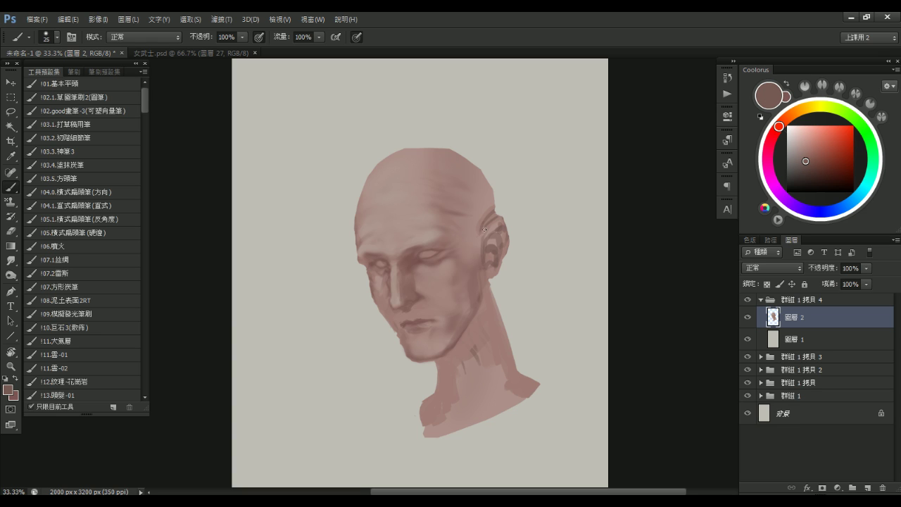
Repaint the skin in front of the ear with a sampled skin tone and 50 px brush, and resample the ear's shadow tone
left_click(483, 210, "alt")
key("bracketright")
key("bracketright")
key("bracketright")
key("bracketright")
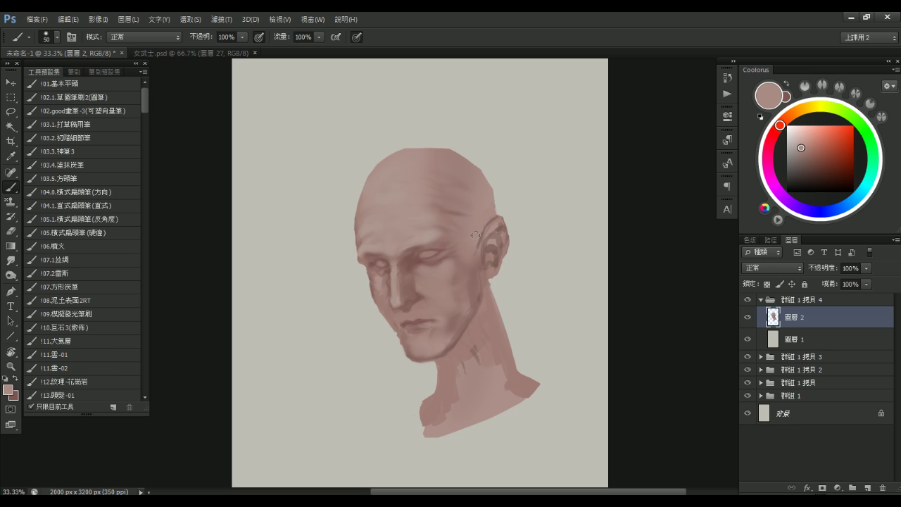
left_click(493, 249, "alt")
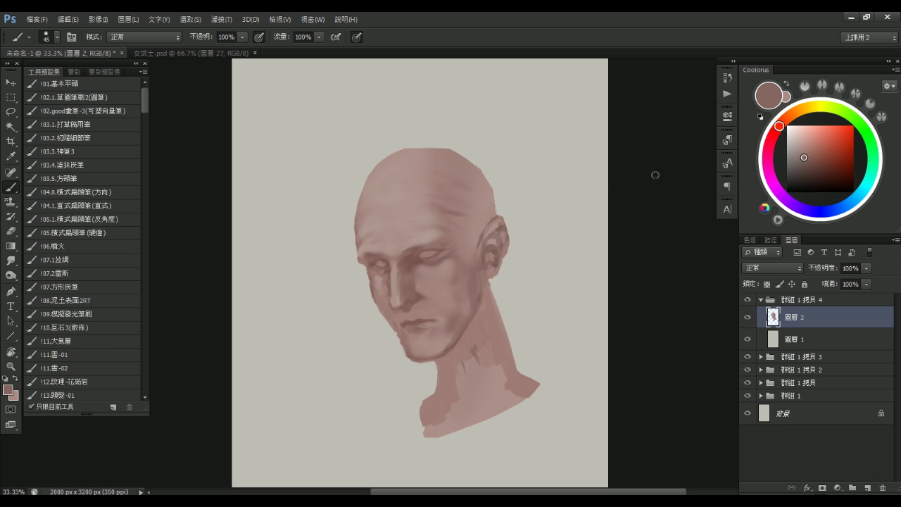
Shift the hue of the sampled shadow colour towards a cooler red
left_click(778, 129)
left_click_drag(779, 130, 775, 134)
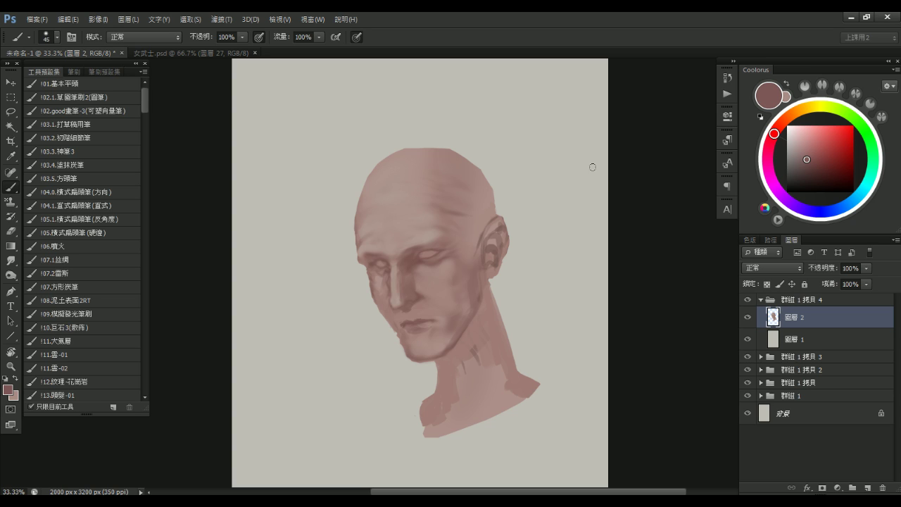
scroll(692, 278, "down", 1)
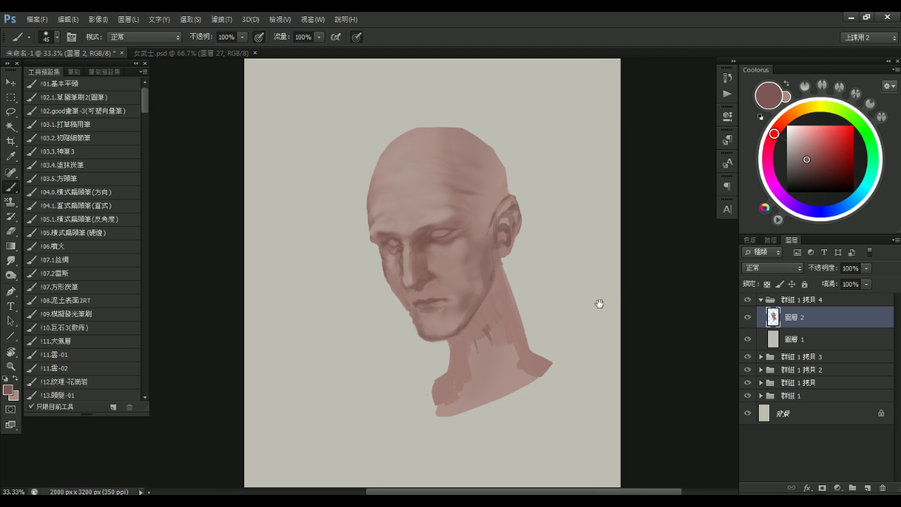
Smudge the forehead wrinkles and temple shading smooth at 20% strength with a brush up to 300 px
key("r")
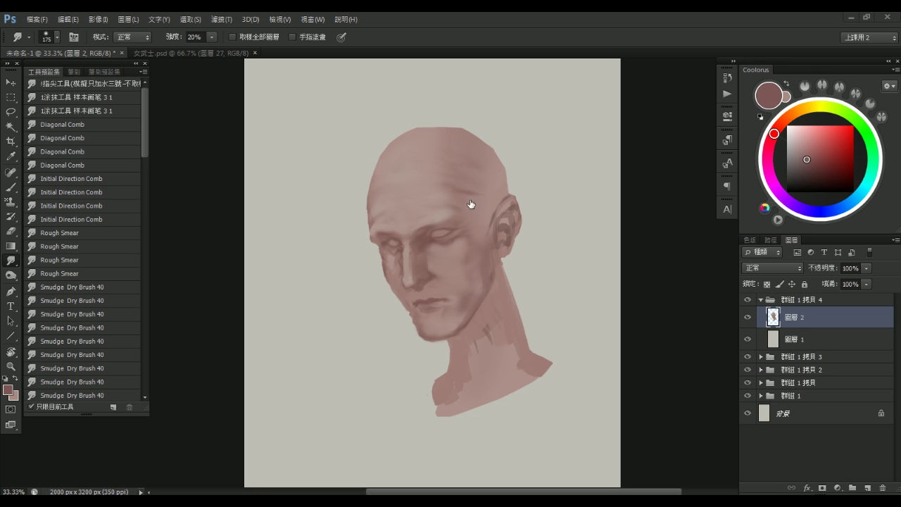
left_click_drag(452, 206, 480, 201)
key("bracketright")
key("bracketright")
key("bracketright")
key("bracketleft")
key("bracketleft")
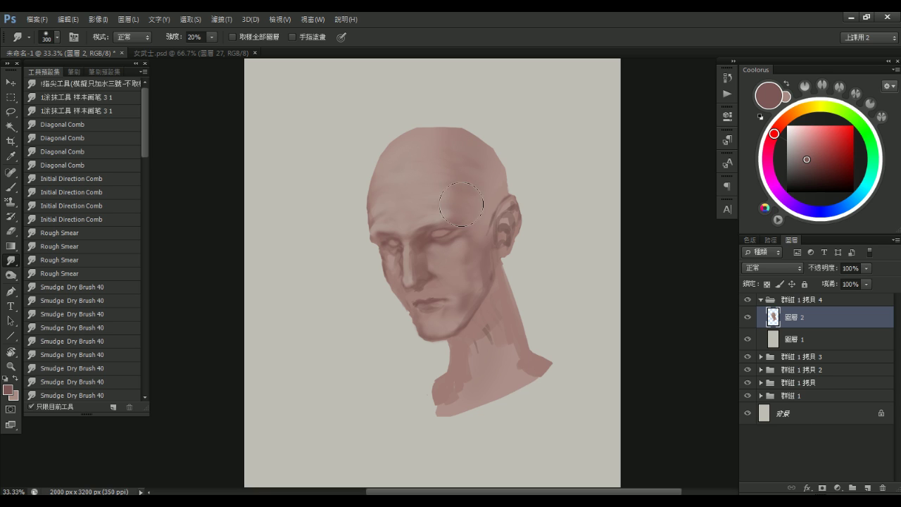
key("bracketleft")
Smudge the far side of the forehead and blend the rough strokes on the neck
left_click_drag(399, 212, 392, 215)
key("bracketright")
key("bracketright")
key("bracketleft")
key("bracketleft")
key("bracketleft")
key("bracketleft")
key("bracketleft")
key("]")
key("]")
key("]")
key("]")
key("]")
mouse_move(475, 345)
left_mouse_down()
mouse_move(507, 332)
mouse_move(491, 344)
mouse_move(500, 347)
mouse_move(499, 365)
mouse_move(507, 356)
mouse_move(499, 370)
mouse_move(491, 361)
mouse_move(458, 388)
mouse_move(499, 371)
left_mouse_up()
key("bracketleft")
key("bracketleft")
Open the Liquify filter on the head layer and set the warp brush to 200
key("ctrl+shift+x")
left_click(419, 278, "ctrl")
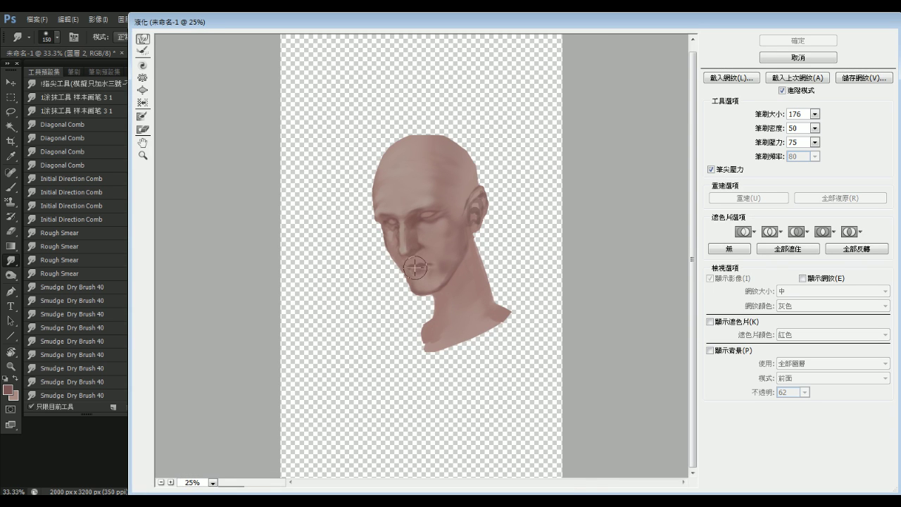
left_click(419, 275, "ctrl")
key("bracketright")
key("bracketleft")
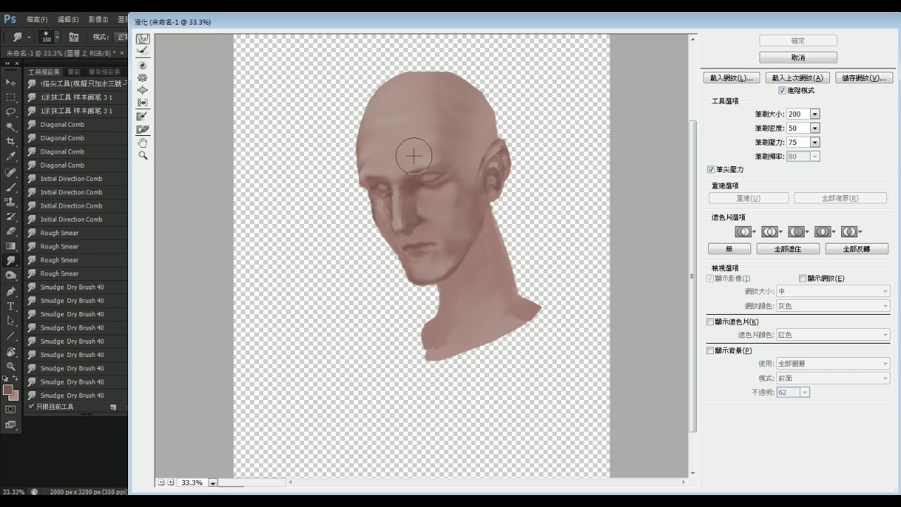
Nudge the shape of the far eye with a small Forward Warp brush
left_click(396, 169, "ctrl")
key("bracketleft")
key("bracketleft")
key("bracketleft")
key("bracketleft")
key("bracketleft")
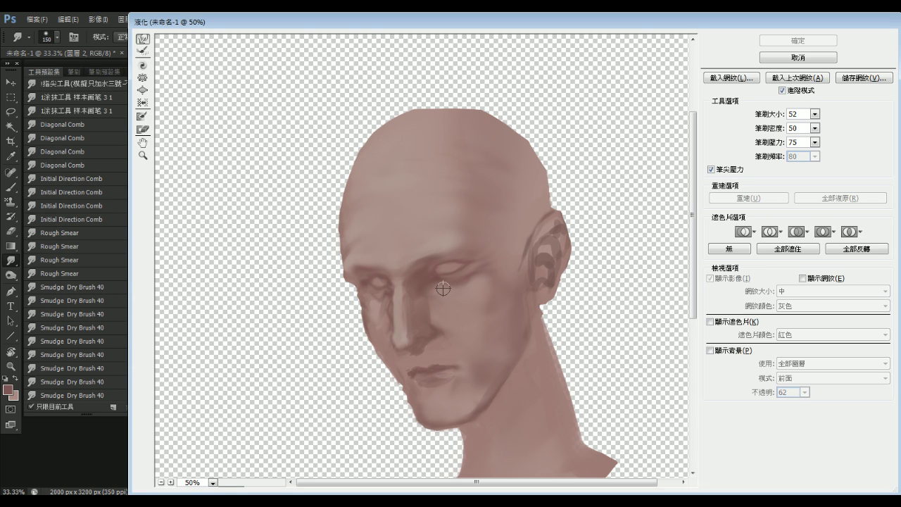
key("bracketright")
key("bracketright")
key("bracketright")
key("bracketright")
left_click_drag(372, 276, 371, 285)
Adjust the lower face around the mouth and chin with a Forward Warp brush of size 238
key("bracketright")
key("bracketright")
key("bracketright")
key("ctrl+minus")
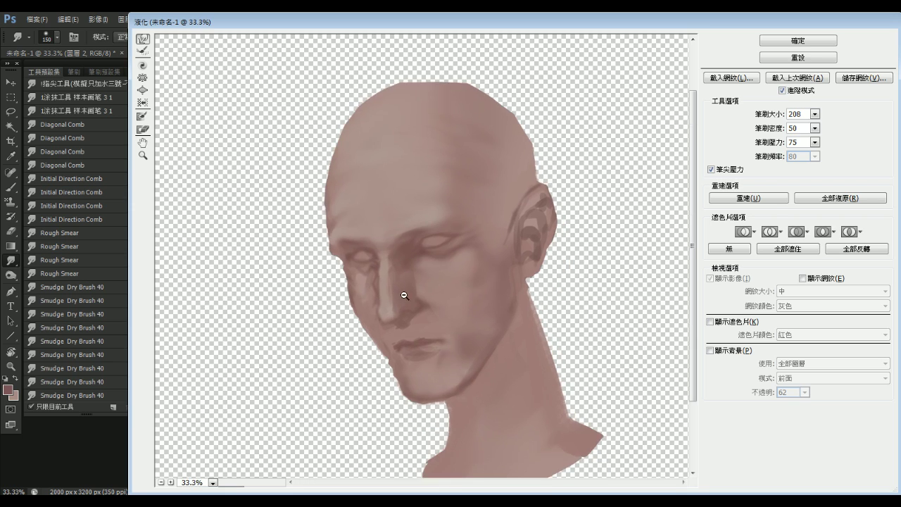
key("bracketright")
key("bracketright")
key("bracketright")
key("bracketright")
key("bracketright")
key("bracketright")
key("bracketright")
key("bracketright")
key("[")
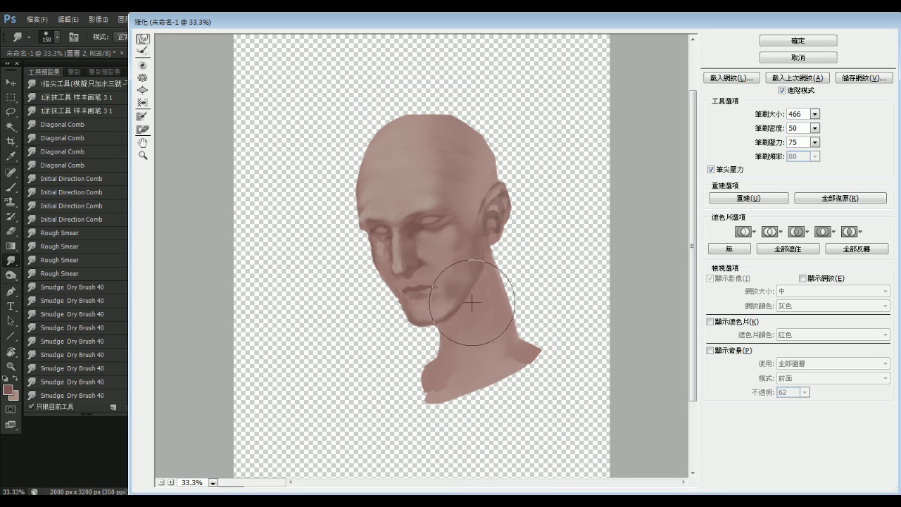
key("[")
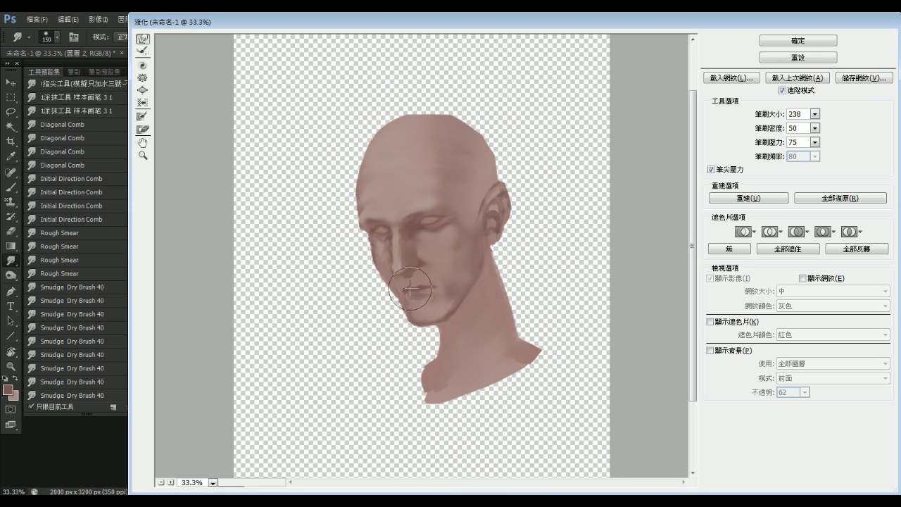
left_click_drag(412, 292, 394, 304)
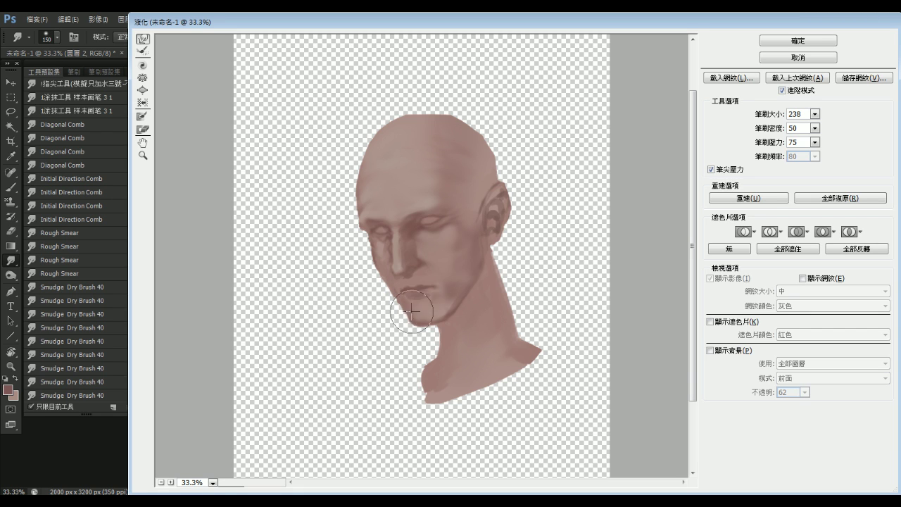
Push the forehead's outer contour slightly inward with an enlarged Forward Warp brush
key("bracketright")
key("bracketright")
key("bracketright")
key("bracketright")
left_click_drag(349, 179, 352, 181)
key("bracketleft")
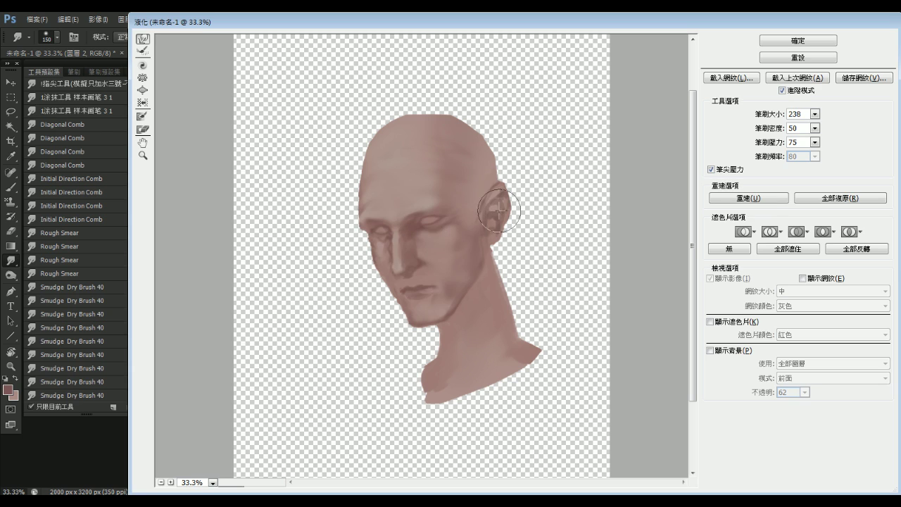
Try to lower the near eye's inner brow with a Forward Warp brush of size 274, and undo the warps
key("bracketright")
key("bracketleft")
key("bracketleft")
key("bracketleft")
key("bracketleft")
key("bracketleft")
key("bracketleft")
key("bracketleft")
key("bracketright")
key("bracketright")
left_click_drag(427, 210, 417, 229)
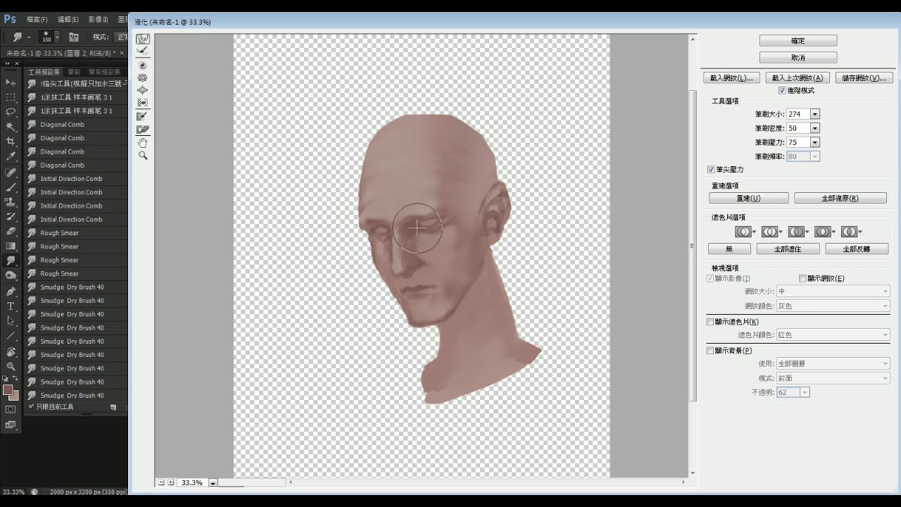
key("ctrl+alt+z")
key("ctrl+alt+z")
key("ctrl+alt+z")
Try an exaggerated warp with a heavy frowning brow and a protruding jaw, and undo it
left_click_drag(416, 220, 407, 227)
mouse_move(398, 258)
left_mouse_down()
mouse_move(391, 214)
mouse_move(374, 203)
mouse_move(402, 216)
left_mouse_up()
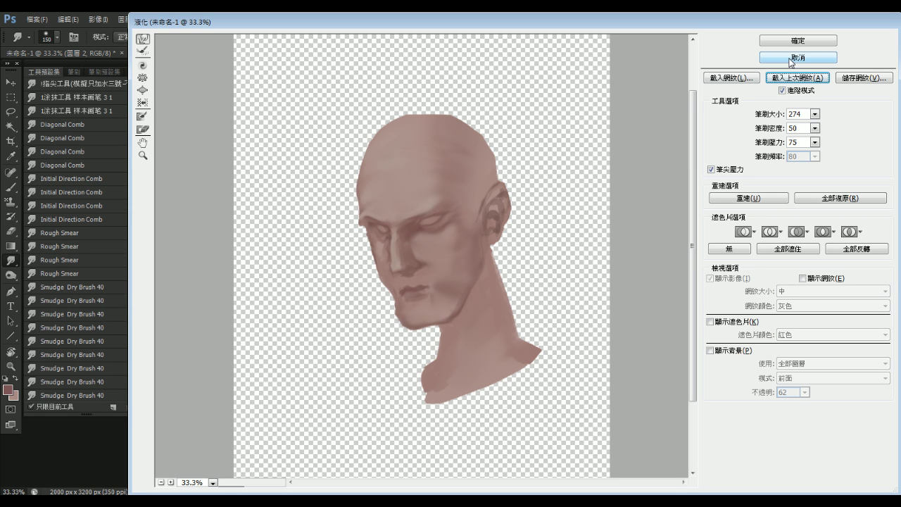
key("ctrl+space")
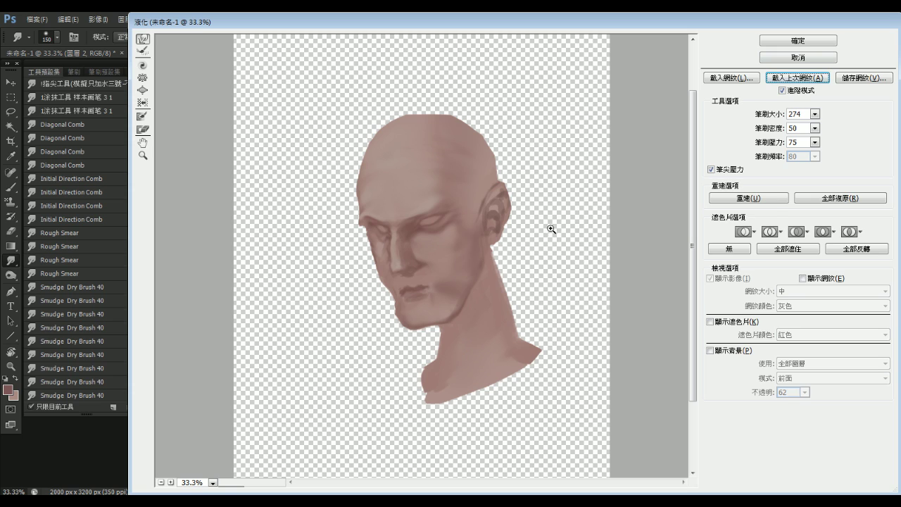
key("alt+space")
key("ctrl+alt+z")
Adjust the brow and eye area around the nose bridge with a Forward Warp brush of size 232
key("bracketleft")
key("bracketleft")
key("bracketleft")
key("bracketleft")
key("bracketleft")
key("bracketright")
key("bracketright")
key("bracketright")
key("bracketright")
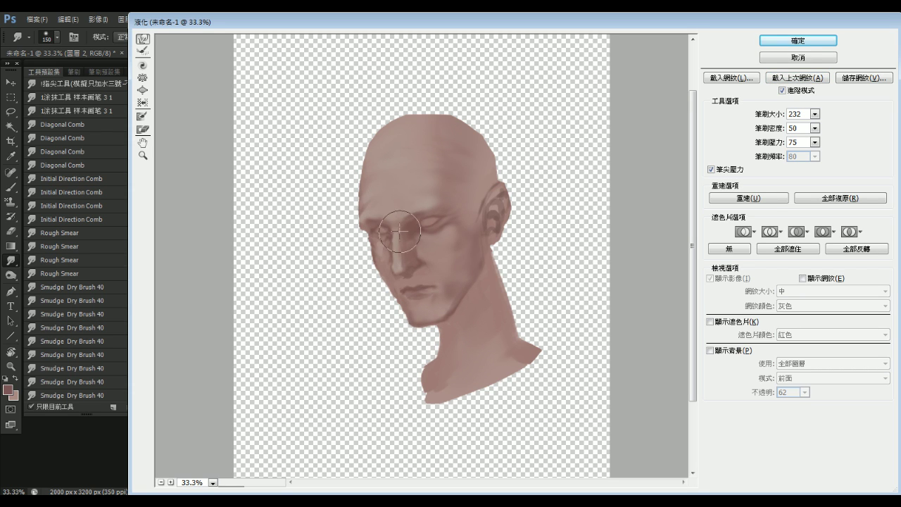
key("bracketleft")
key("bracketleft")
key("bracketleft")
key("bracketleft")
key("bracketleft")
key("bracketright")
key("bracketright")
key("bracketright")
key("bracketright")
key("bracketright")
key("bracketleft")
key("bracketleft")
key("bracketright")
Nudge the forehead's outer contour above the far brow slightly inward with a Forward Warp brush of size 322
key("alt")
key("bracketright")
key("bracketright")
key("bracketright")
key("bracketright")
key("bracketright")
key("bracketleft")
key("bracketleft")
key("bracketleft")
key("bracketleft")
key("bracketleft")
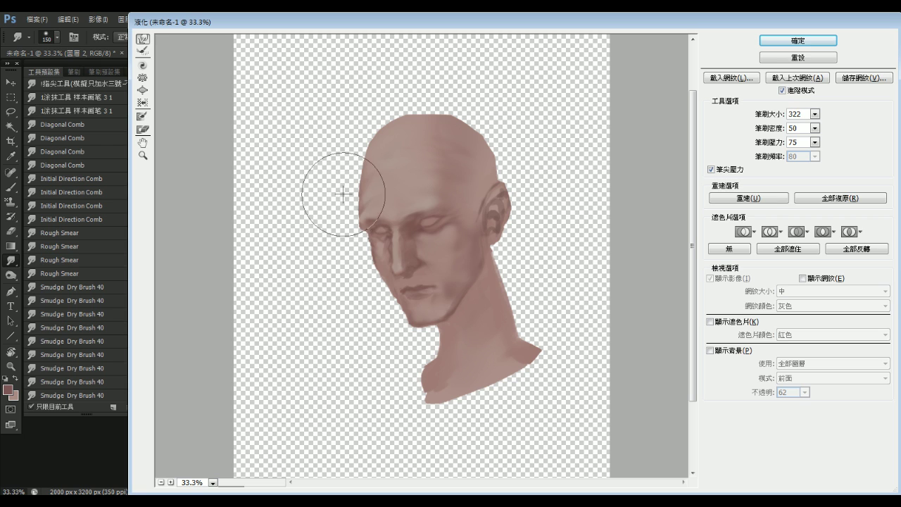
key("bracketright")
key("bracketright")
key("bracketright")
key("bracketright")
key("bracketright")
key("bracketright")
key("alt")
key("bracketleft")
key("bracketleft")
key("bracketleft")
key("bracketleft")
key("bracketleft")
key("bracketleft")
key("bracketleft")
key("bracketleft")
key("bracketleft")
key("bracketleft")
key("bracketleft")
key("bracketleft")
key("bracketleft")
key("bracketleft")
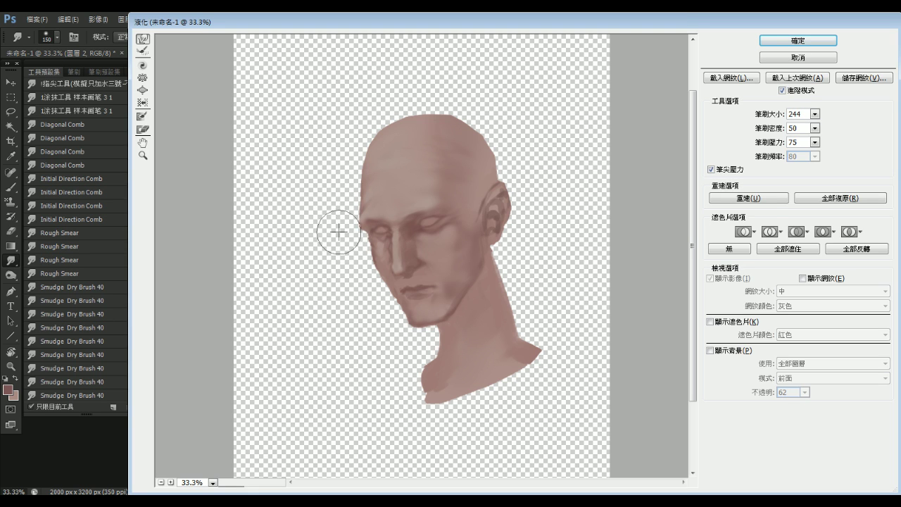
Straighten the forehead contour at the far temple with a Forward Warp brush of size 310
key("bracketright")
key("bracketright")
key("bracketright")
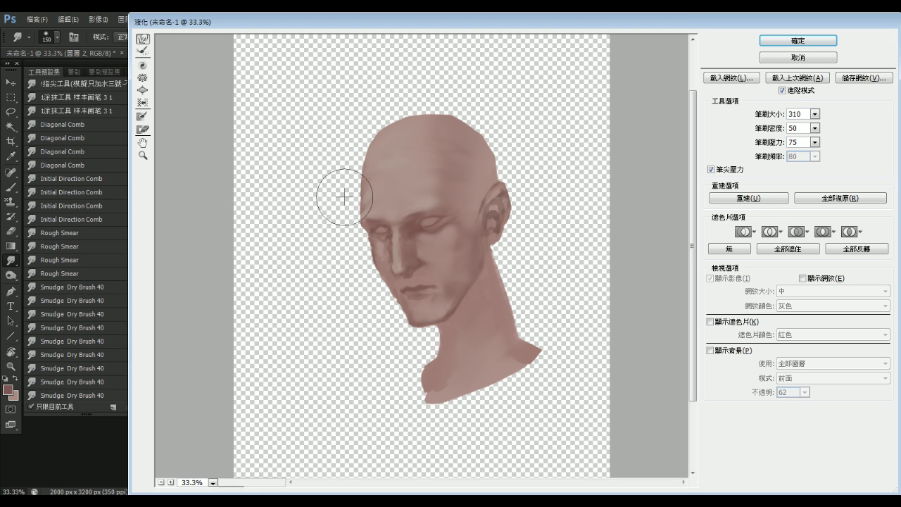
key("bracketright")
key("bracketright")
key("bracketright")
key("bracketright")
key("bracketright")
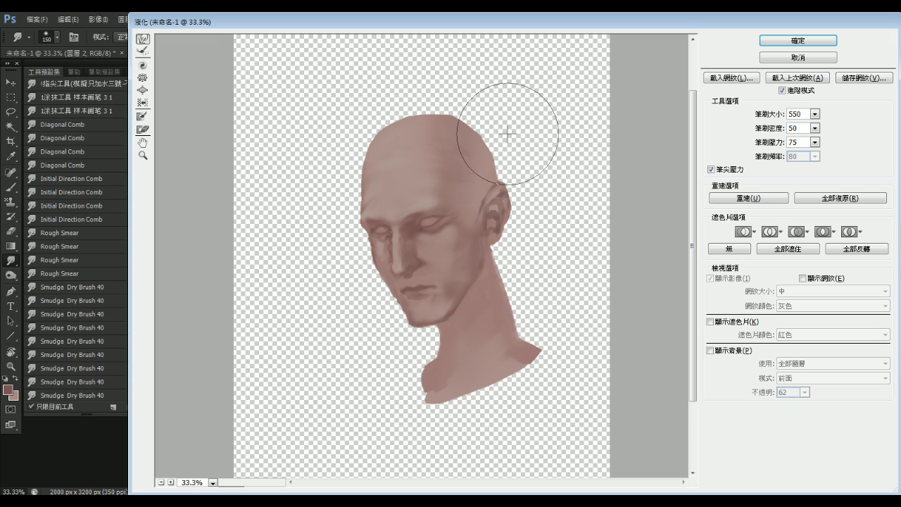
Reshape the junction of jaw and neck below the ear with a Forward Warp brush of size 502
key("bracketleft")
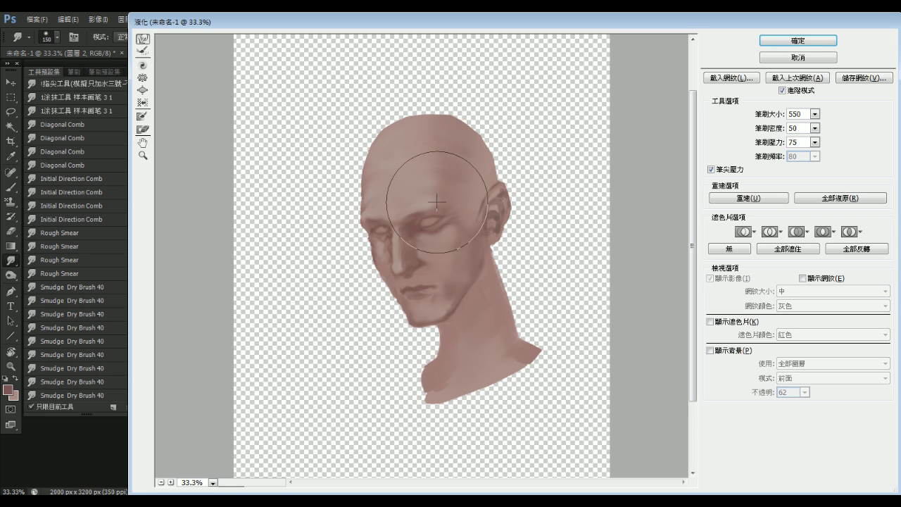
key("bracketleft")
key("bracketleft")
key("bracketleft")
key("bracketleft")
key("bracketleft")
key("bracketleft")
key("bracketleft")
key("bracketleft")
key("bracketleft")
key("bracketleft")
key("bracketleft")
key("bracketleft")
key("bracketleft")
key("bracketleft")
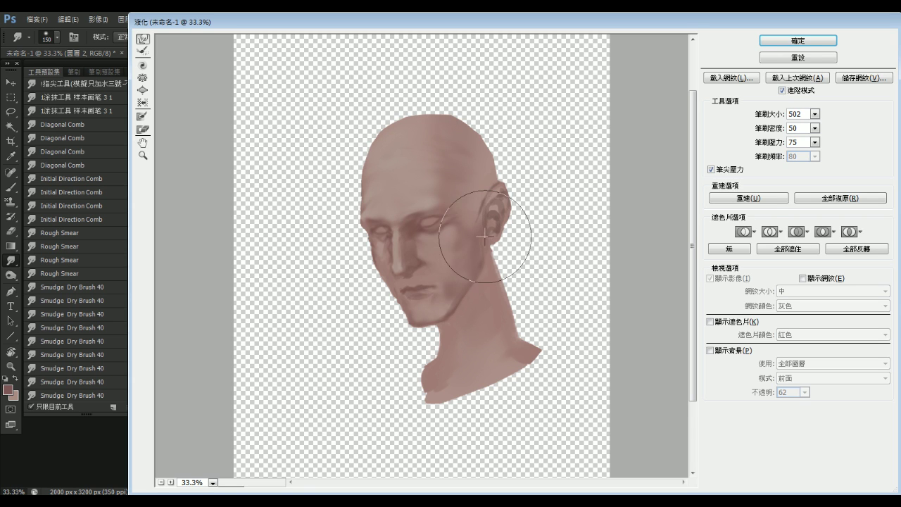
left_click_drag(493, 252, 474, 271)
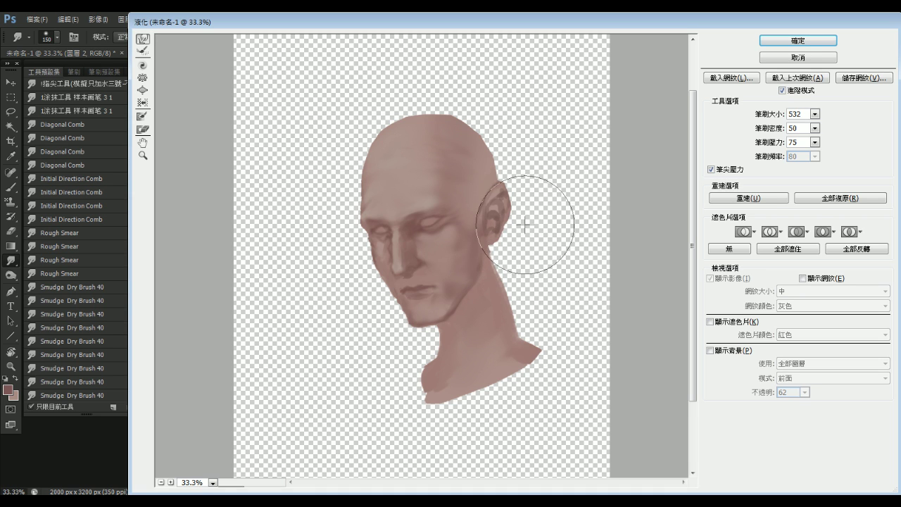
Push the ear and the back of the skull slightly inward with a Forward Warp brush of size 610, and apply Liquify
key("bracketright")
key("bracketright")
key("bracketright")
key("bracketright")
key("bracketright")
key("bracketright")
key("bracketright")
key("bracketright")
key("bracketright")
key("bracketright")
key("bracketright")
key("bracketright")
key("bracketright")
key("bracketright")
key("bracketright")
key("bracketright")
key("bracketright")
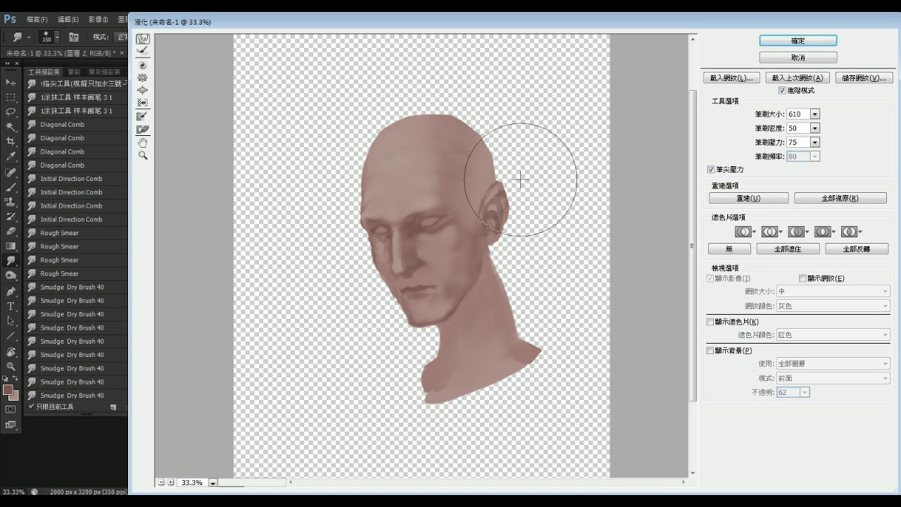
key("bracketleft")
key("bracketleft")
key("bracketleft")
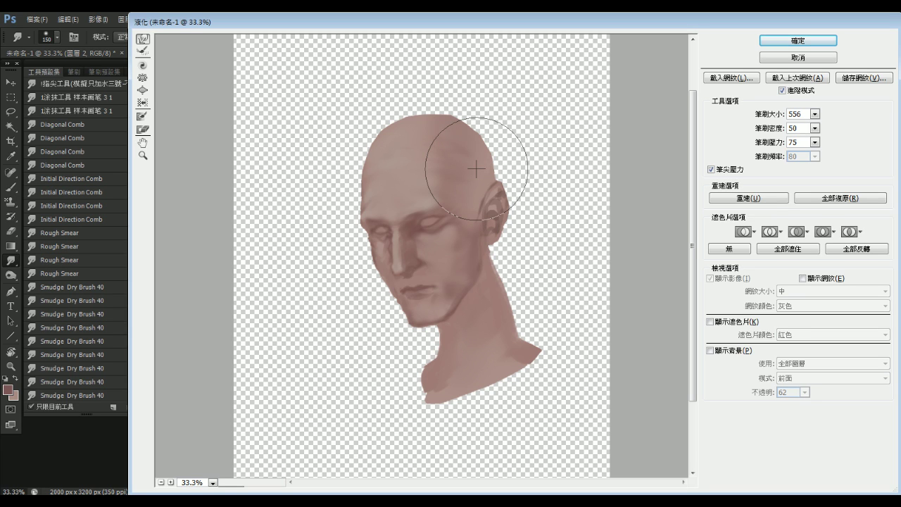
left_click(780, 42)
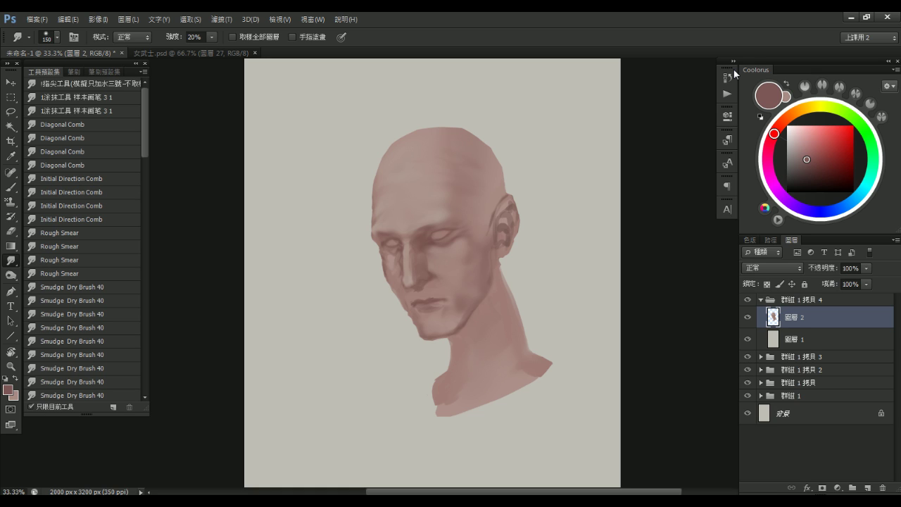
Smudge the shading transition across the forehead and near temple at 20% strength
left_click_drag(462, 161, 480, 192)
mouse_move(464, 205)
left_mouse_down()
mouse_move(517, 235)
mouse_move(507, 232)
mouse_move(501, 255)
mouse_move(492, 194)
mouse_move(489, 209)
left_mouse_up()
right_click(373, 214, "alt")
mouse_move(472, 174)
left_mouse_down()
mouse_move(456, 169)
mouse_move(459, 187)
mouse_move(439, 201)
left_mouse_up()
Smudge the far brow and eye socket, the nose side and the area beside the mouth with a size 100 brush
key("bracketleft")
key("bracketleft")
key("alt")
scroll(399, 236, "up", 1)
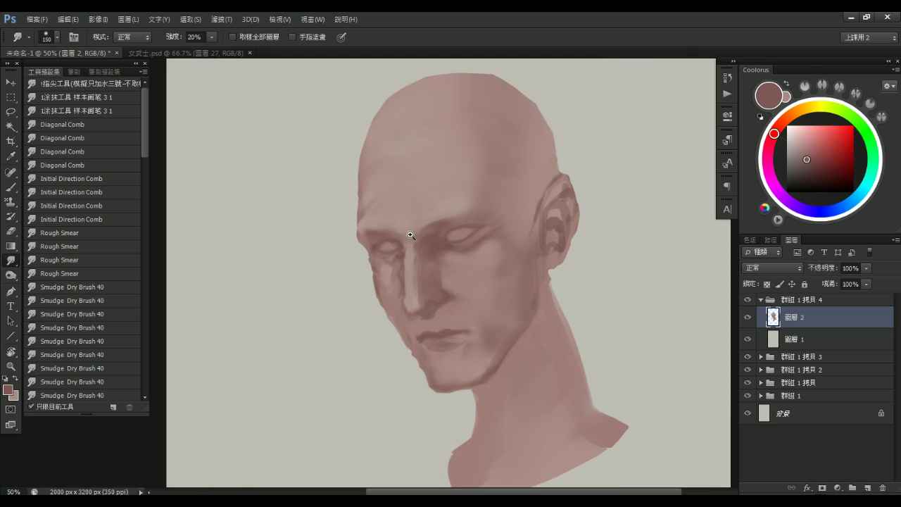
left_click_drag(396, 222, 378, 222)
left_click_drag(392, 269, 390, 269)
key("bracketright")
key("bracketright")
key("bracketright")
key("bracketright")
key("bracketright")
key("bracketright")
key("bracketleft")
left_click_drag(427, 247, 437, 269)
key("bracketleft")
key("bracketright")
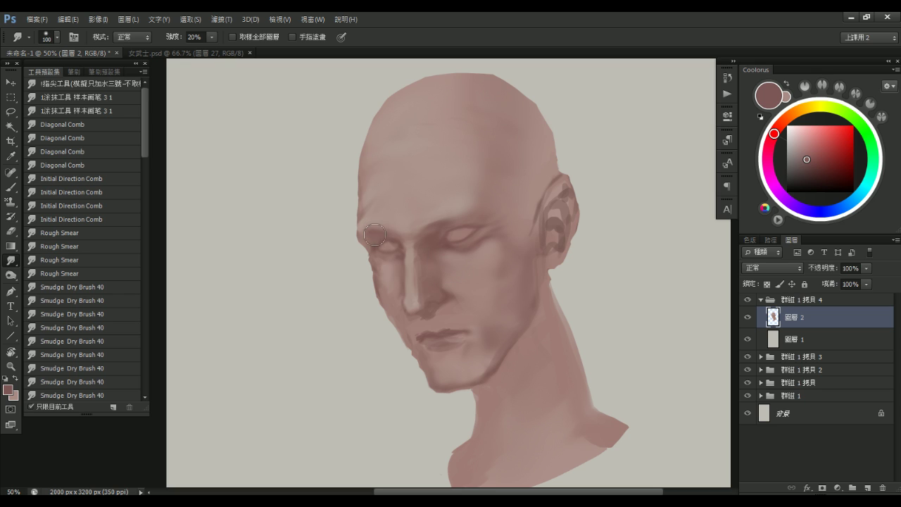
left_click_drag(464, 321, 454, 305)
Paint a sampled skin tone below the far mouth corner with the !05.1.橫式扁頭筆(反角度) brush preset
key("b")
left_click(78, 219)
left_click(416, 332, "alt")
left_click_drag(403, 338, 417, 364)
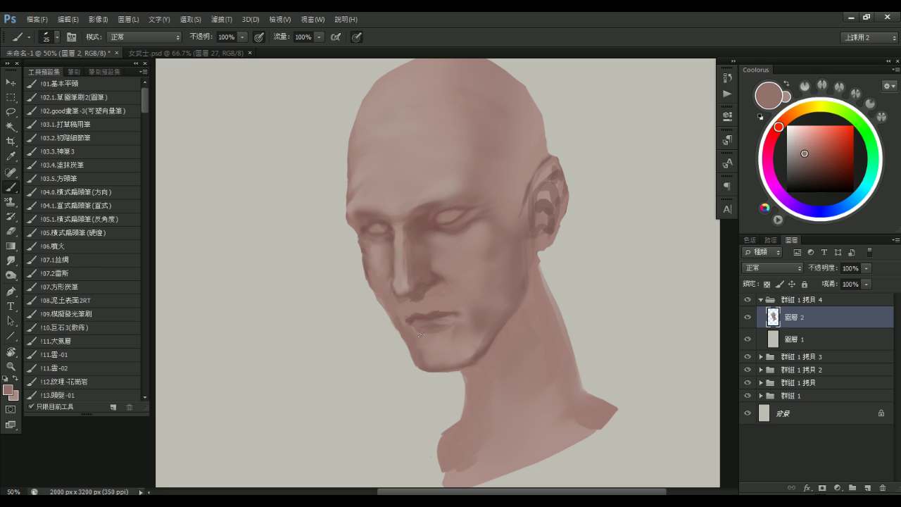
Redefine the jaw's lower edge with tones sampled from the neck and jaw shadow, using a brush of size 50 to 60
left_click(506, 368, "alt")
key("bracketright")
key("bracketright")
key("bracketright")
key("bracketright")
key("bracketright")
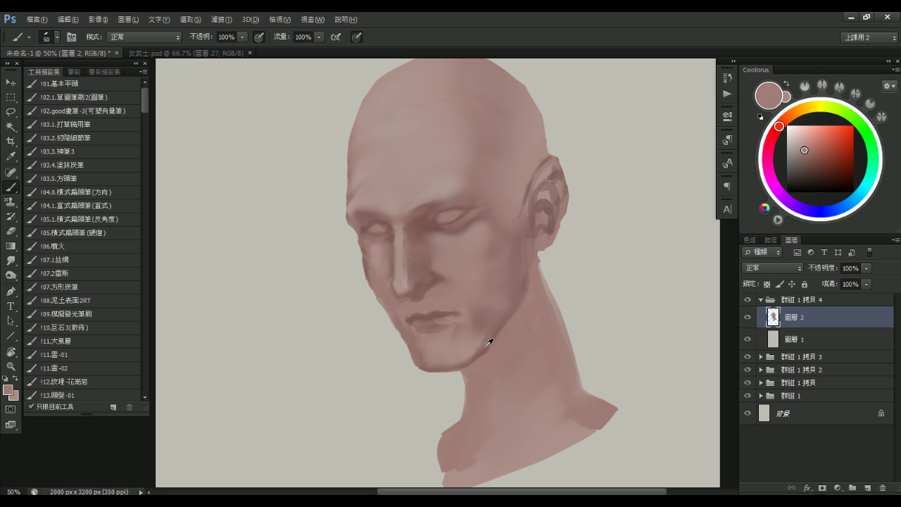
left_click(468, 357, "alt")
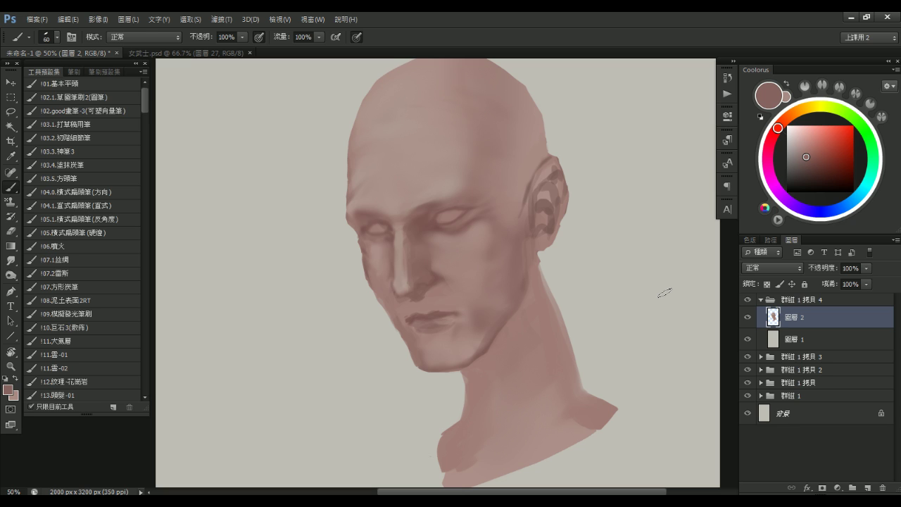
Model the chin plane with sampled skin tones, enlarging the brush to size 100
left_click_drag(507, 240, 513, 221)
left_click_drag(455, 291, 468, 290, "alt")
left_click(494, 311, "alt")
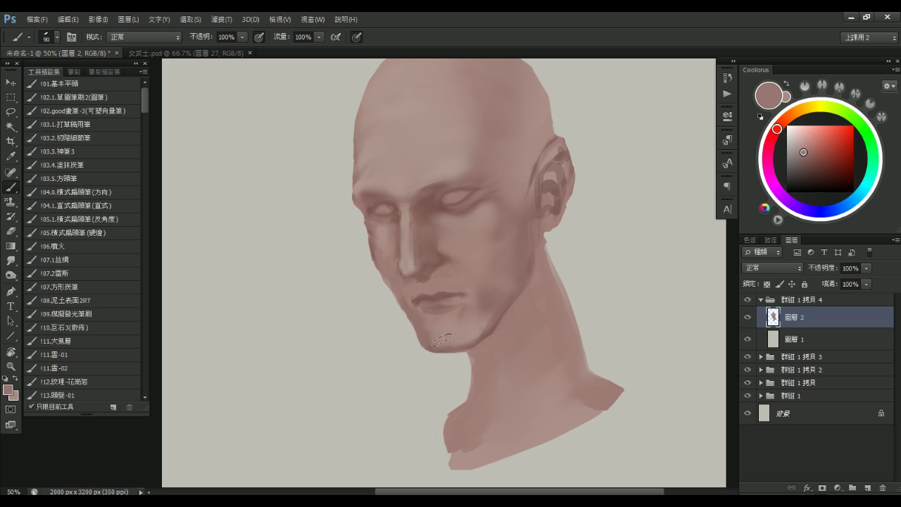
key("bracketright")
left_click(463, 340, "alt")
left_click(485, 330, "alt")
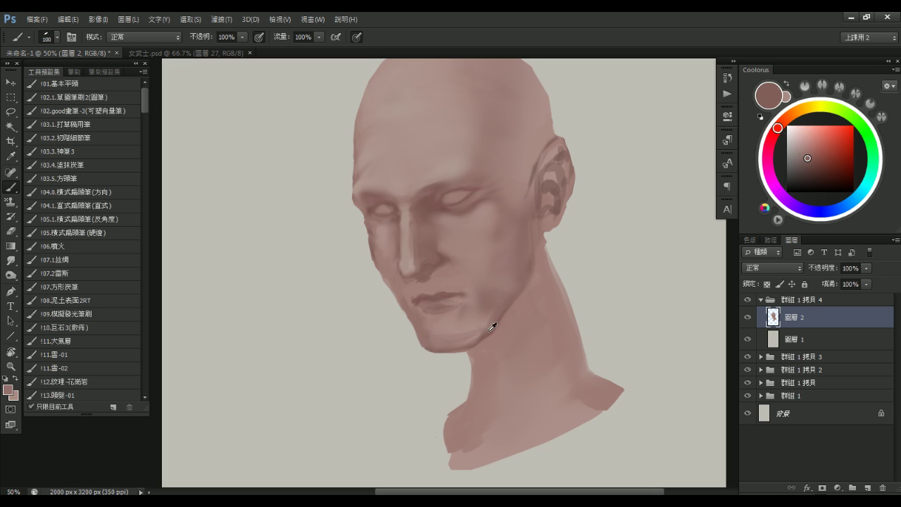
Blend the shadow along the jawline beside the chin with a sampled tone and a size 90 brush
key("bracketleft")
key("bracketleft")
key("bracketleft")
key("bracketright")
key("bracketright")
left_click(484, 325, "alt")
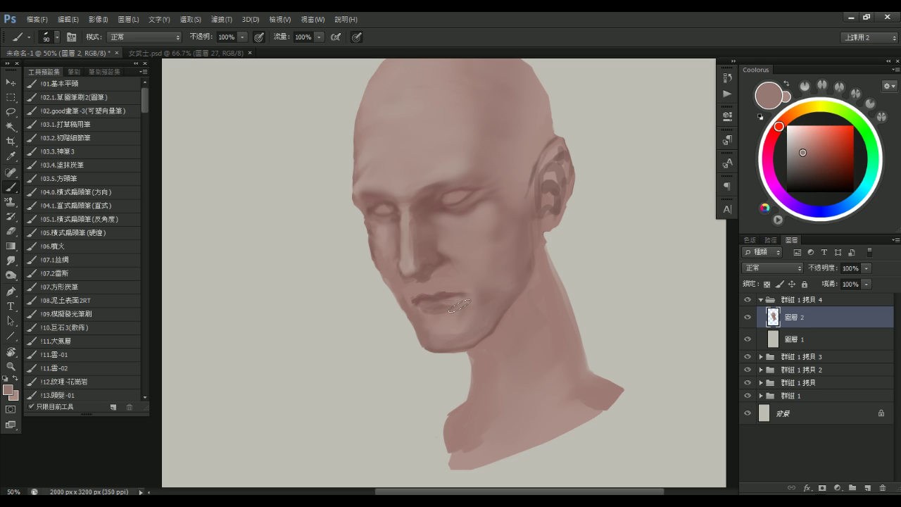
Refine the lower lip and near mouth corner with sampled tones, reducing the brush to size 40 and 25
left_click(433, 298, "alt")
key("[")
key("[")
key("[")
key("[")
key("[")
key("[")
key("[")
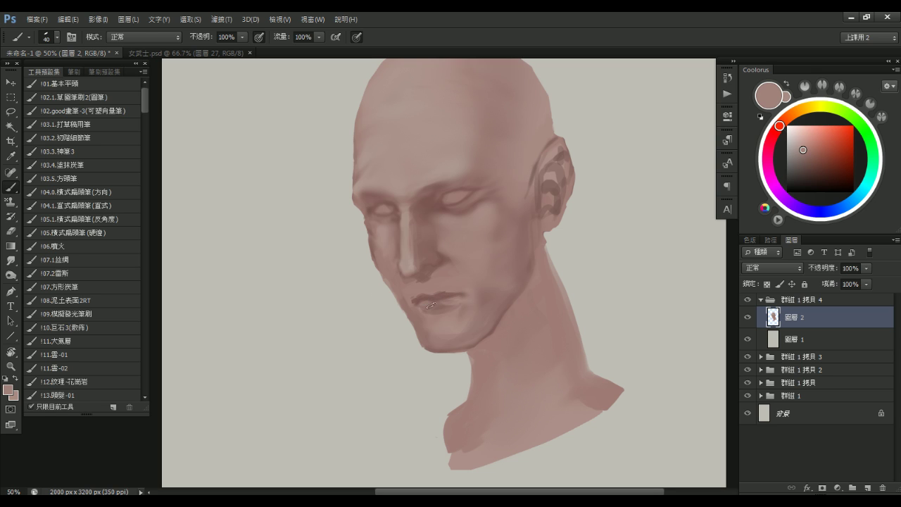
left_click(452, 299, "alt")
key("bracketleft")
key("bracketleft")
left_click(457, 281, "alt")
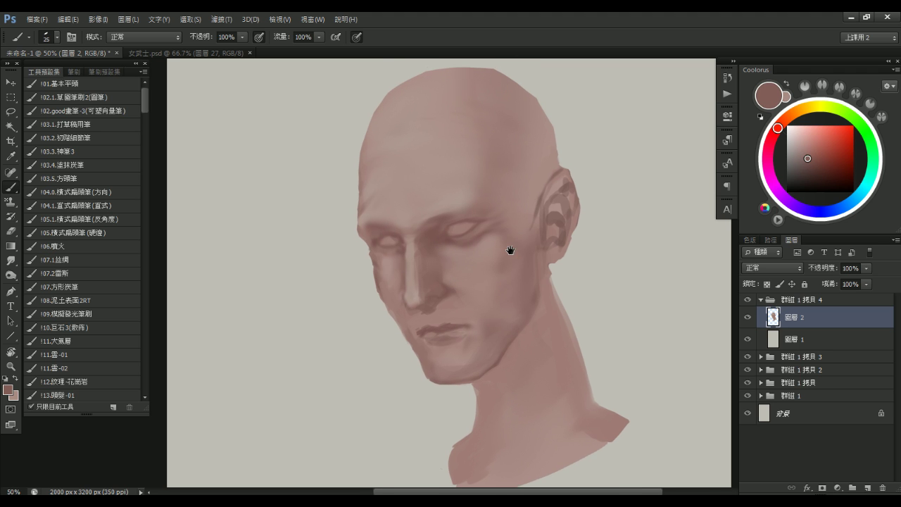
Paint both eyeballs pale blue-grey with the !03.2.初階細節筆 brush, enlarged from size 60 to 90
left_click(70, 138)
scroll(462, 215, "up", 2)
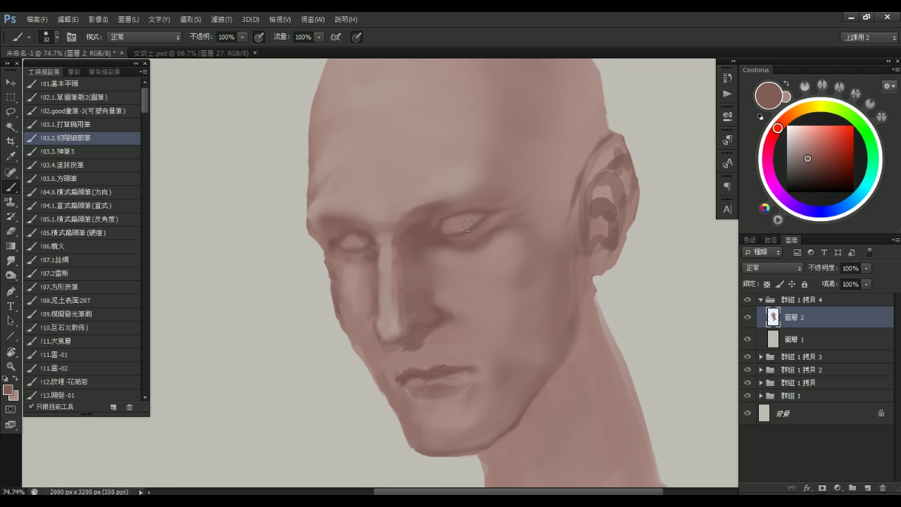
left_click_drag(804, 151, 794, 147)
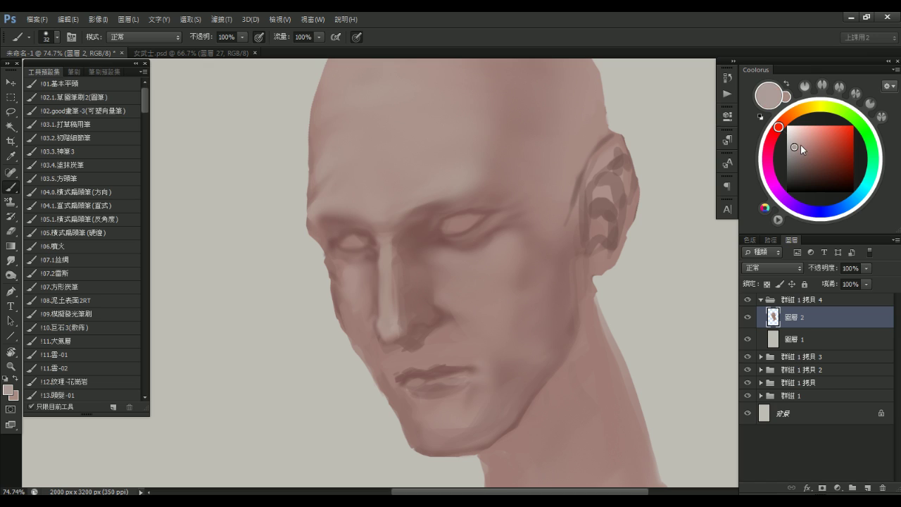
left_click(850, 204)
key("bracketright")
key("bracketright")
key("bracketright")
key("bracketright")
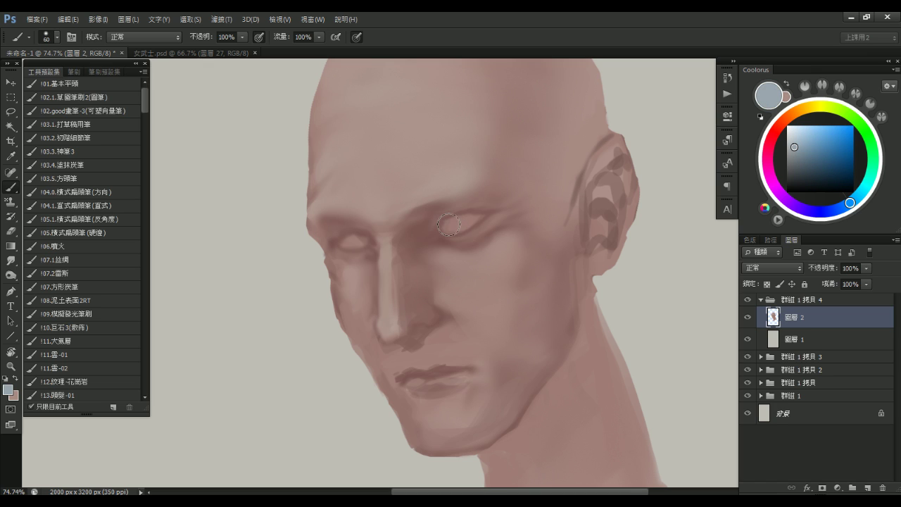
key("bracketright")
key("bracketright")
left_click_drag(448, 226, 462, 222)
left_click_drag(346, 240, 359, 241)
mouse_move(448, 224)
left_mouse_down()
mouse_move(484, 214)
mouse_move(449, 213)
left_mouse_up()
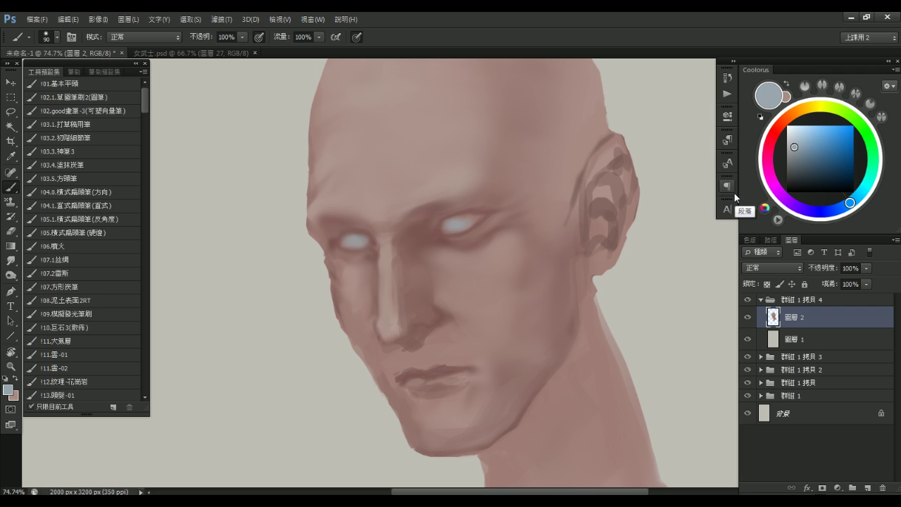
Refine the edges of both eyeballs with a darkened brown sampled from the eye socket shadow, reducing the brush to size 40
key("bracketleft")
key("bracketleft")
key("bracketleft")
key("bracketleft")
key("bracketleft")
key("bracketright")
key("bracketright")
key("bracketright")
key("bracketright")
key("bracketright")
key("bracketright")
key("bracketleft")
key("bracketleft")
key("bracketleft")
key("bracketleft")
key("bracketleft")
key("bracketleft")
key("bracketleft")
left_click(436, 234, "alt")
left_click_drag(809, 160, 811, 167)
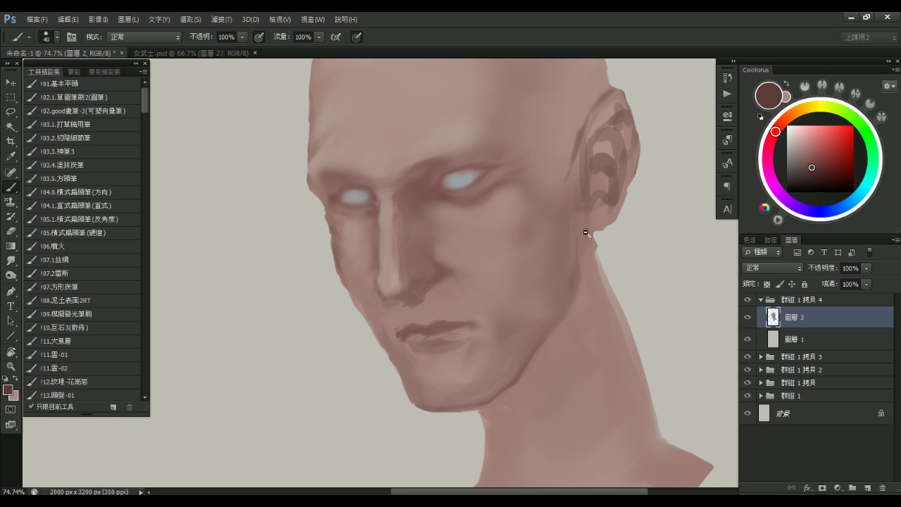
Clean up the near jawline against the neck and the far cheek contour with sampled tones, reducing the brush to size 10
scroll(583, 227, "down", 2)
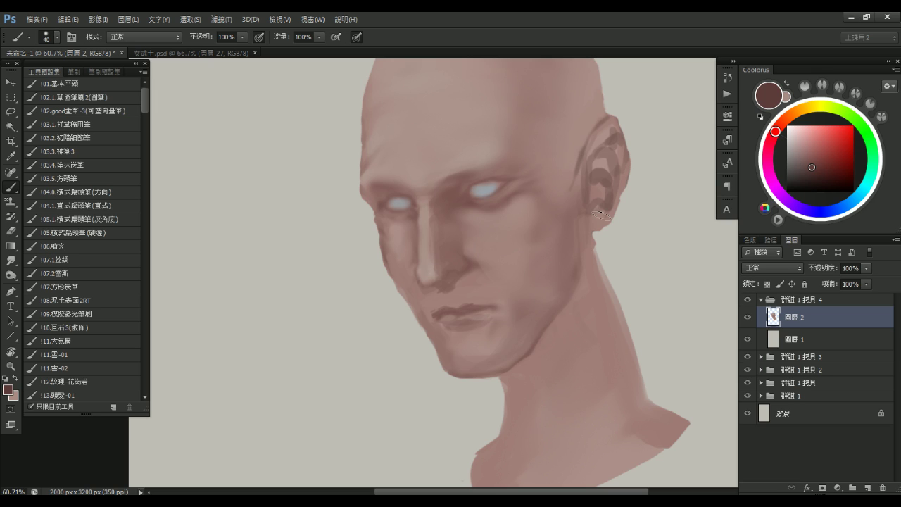
left_click(579, 267, "alt")
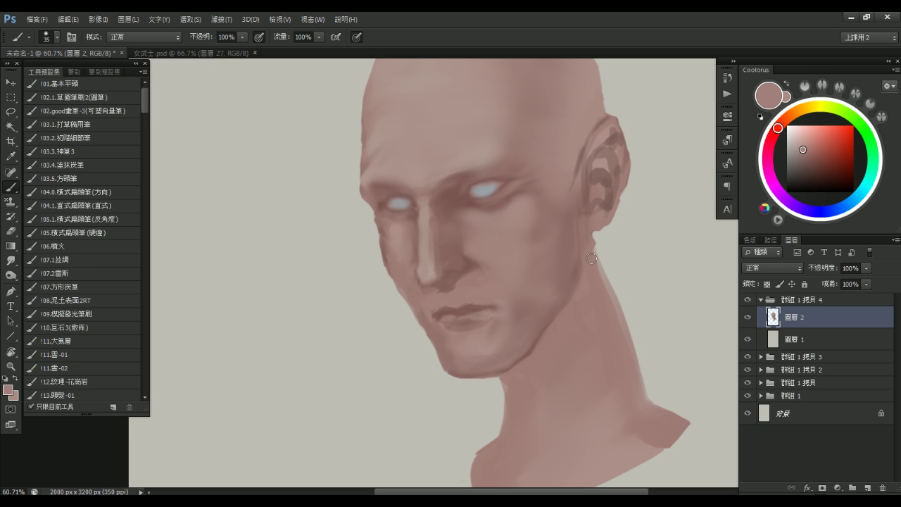
key("bracketleft")
key("bracketleft")
left_click_drag(526, 356, 560, 313)
left_click(383, 224, "alt")
key("bracketleft")
left_click_drag(379, 231, 380, 258)
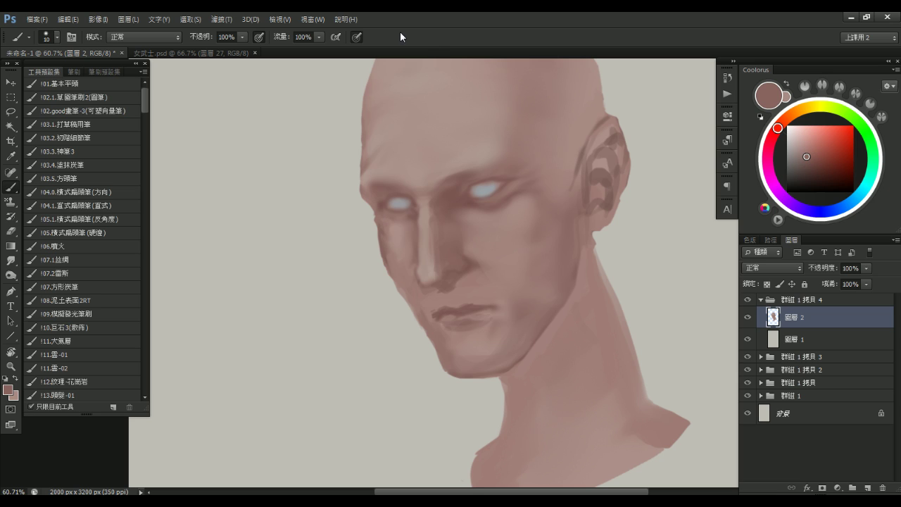
Darken the brow over the near eye with the !05.1 flat brush, using a darkened brown sampled from the ear
left_click(113, 217)
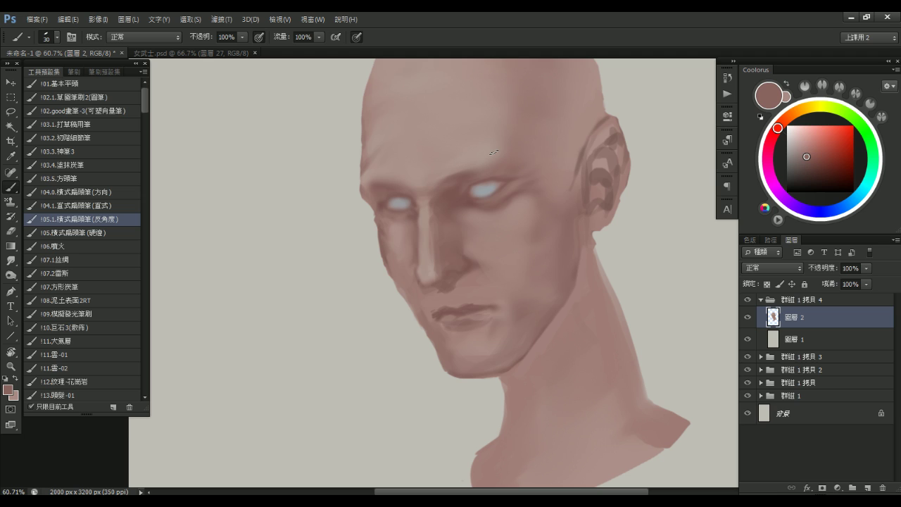
left_click(500, 256, "alt")
left_click_drag(506, 246, 489, 256)
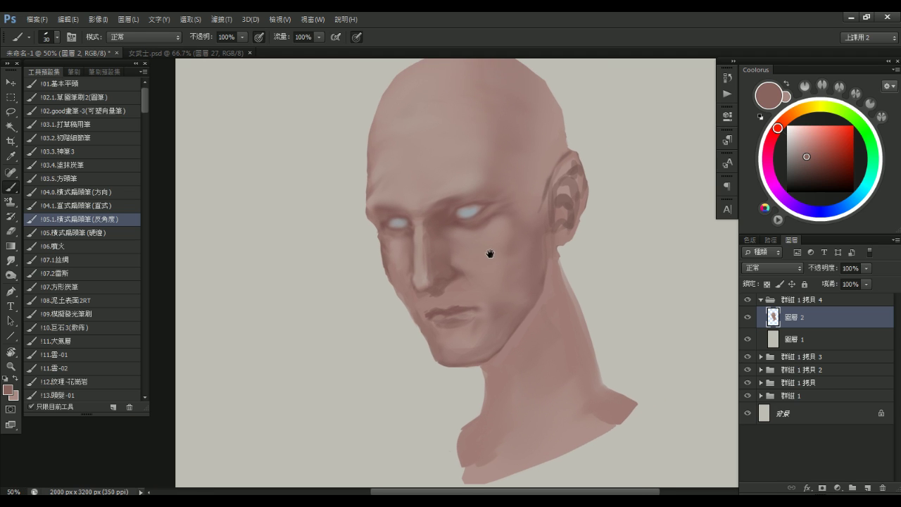
left_click(458, 191, "alt")
left_click(568, 195, "alt")
left_click(806, 163)
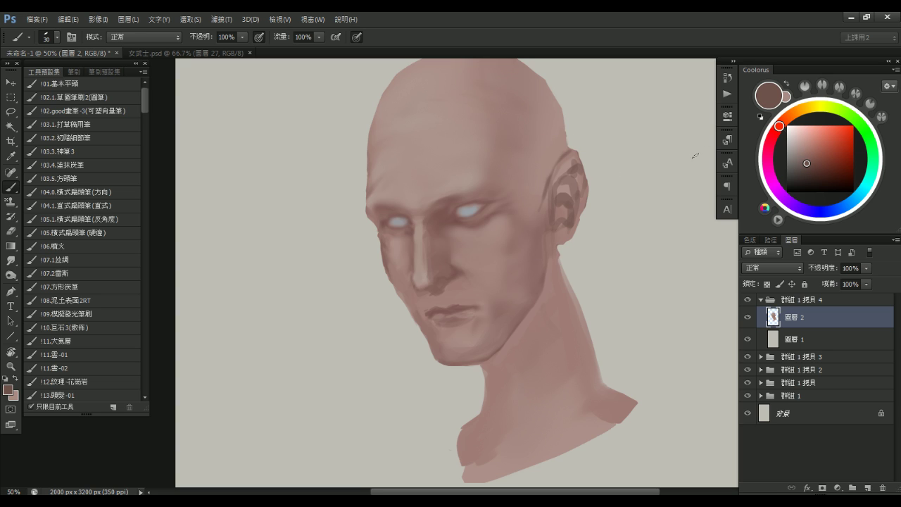
key("]")
left_click_drag(450, 207, 491, 192)
Soften the ear's hard inner folds with the Smudge tool at 20% strength and a brush of about size 80
left_click(96, 138)
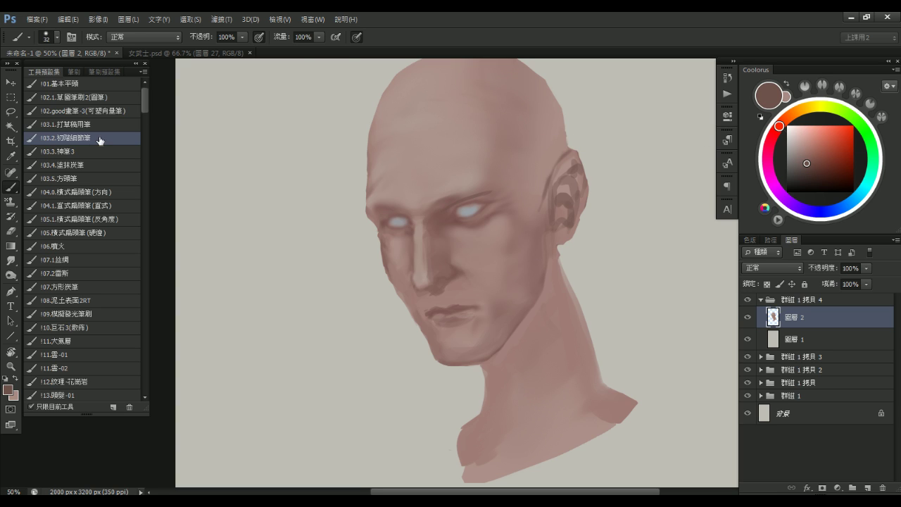
left_click(808, 167)
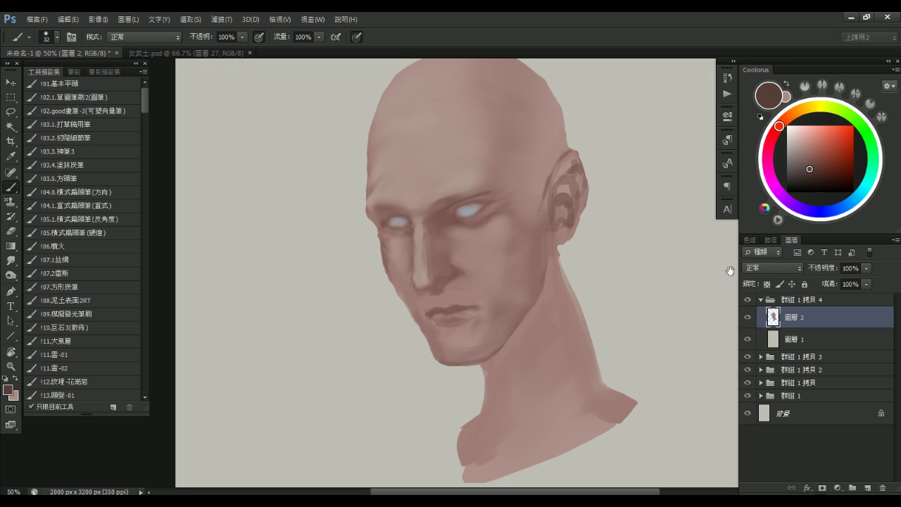
mouse_move(582, 152)
left_mouse_down()
mouse_move(576, 143)
mouse_move(576, 157)
left_mouse_up()
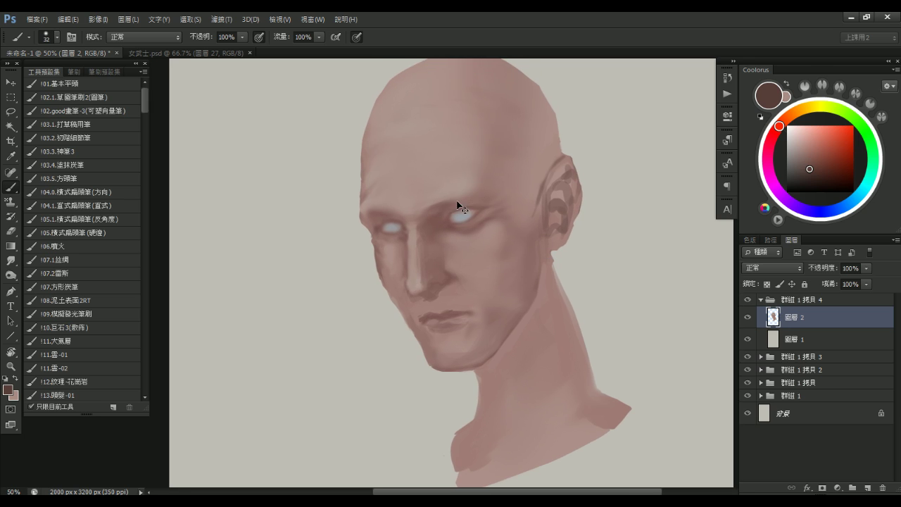
key("bracketright")
key("r")
mouse_move(575, 207)
left_mouse_down()
mouse_move(547, 187)
mouse_move(568, 181)
mouse_move(541, 221)
mouse_move(554, 237)
mouse_move(561, 185)
mouse_move(551, 182)
mouse_move(537, 213)
left_mouse_up()
key("bracketright")
key("bracketleft")
key("bracketleft")
key("bracketright")
key("bracketleft")
key("bracketleft")
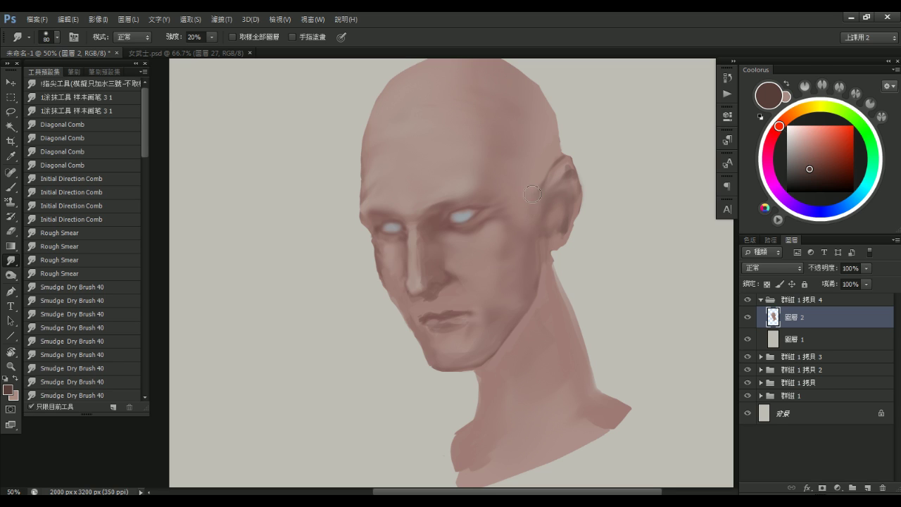
mouse_move(543, 179)
left_mouse_down()
mouse_move(554, 188)
mouse_move(550, 177)
mouse_move(564, 171)
left_mouse_up()
Repaint the ear's inner shadow, rim and lobe with tones sampled from the ear, using brush sizes 25 to 60
key("b")
left_click(563, 192, "alt")
key("bracketleft")
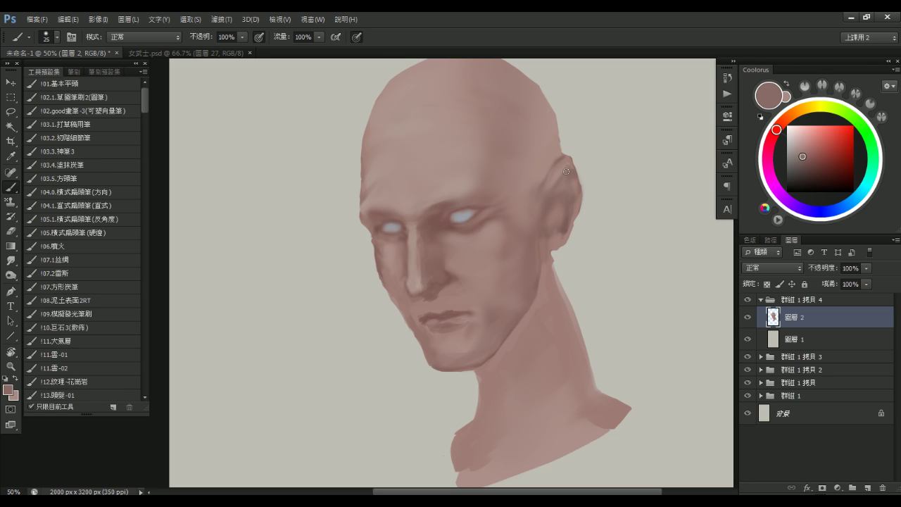
key("bracketright")
left_click(567, 216, "alt")
key("bracketright")
key("bracketright")
key("bracketright")
key("bracketright")
key("bracketright")
key("bracketright")
key("bracketright")
key("bracketright")
key("bracketright")
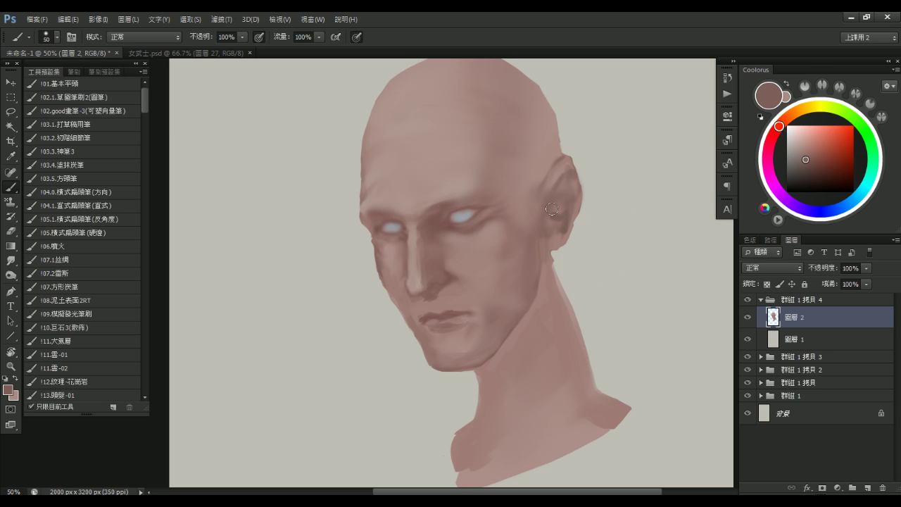
key("bracketleft")
key("bracketleft")
key("bracketleft")
left_click(557, 236, "alt")
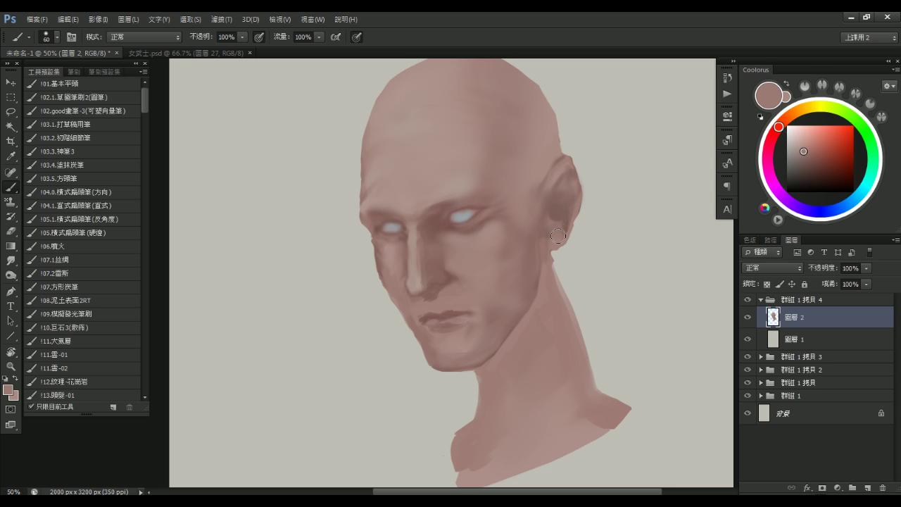
mouse_move(568, 198)
left_mouse_down()
mouse_move(592, 227)
mouse_move(590, 208)
mouse_move(572, 249)
left_mouse_up()
Blend the cheek and outer corner of the near eye with sampled skin tones, enlarging the brush from size 40 to 90
left_click(519, 261, "alt")
key("bracketleft")
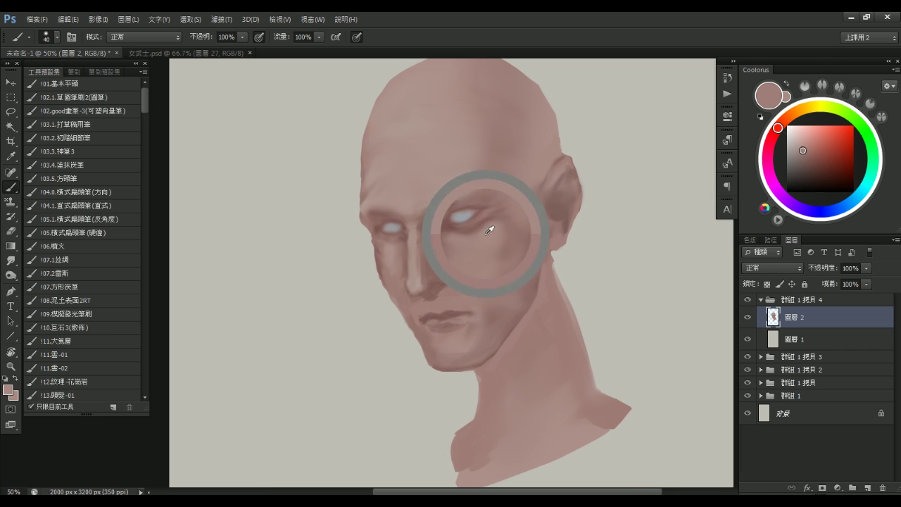
key("bracketright")
key("bracketright")
key("bracketright")
key("bracketright")
left_click(492, 214, "alt")
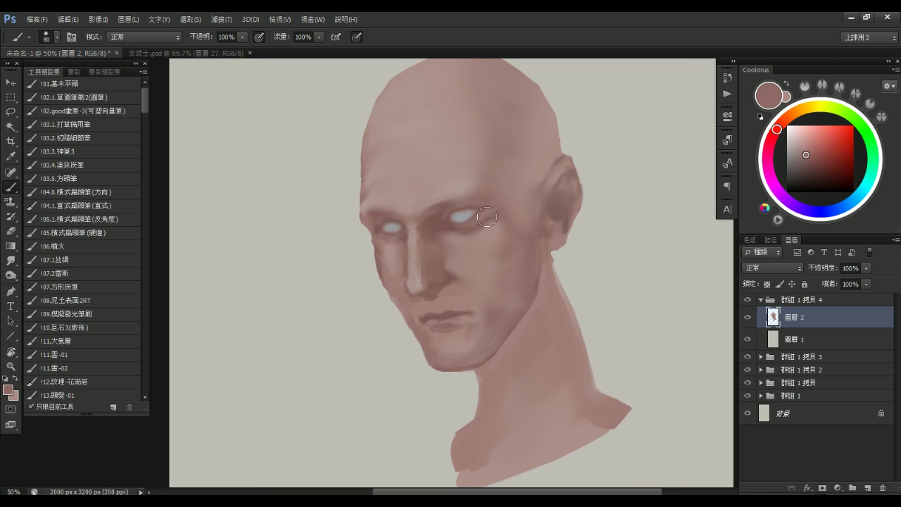
left_click(485, 217, "alt")
left_click(484, 220, "alt")
key("bracketright")
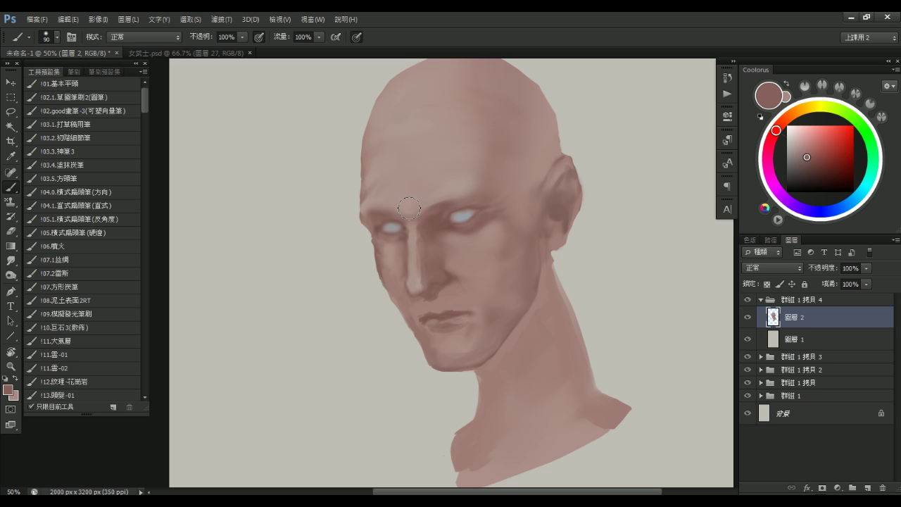
Check the whole head by hiding and showing the 群組 1 拷貝 4 group
left_click_drag(556, 221, 512, 232)
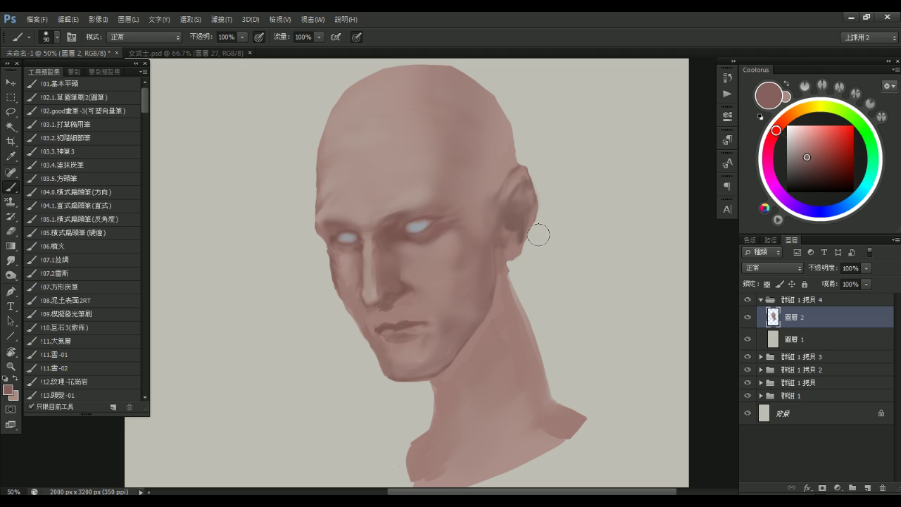
left_click_drag(545, 214, 548, 237)
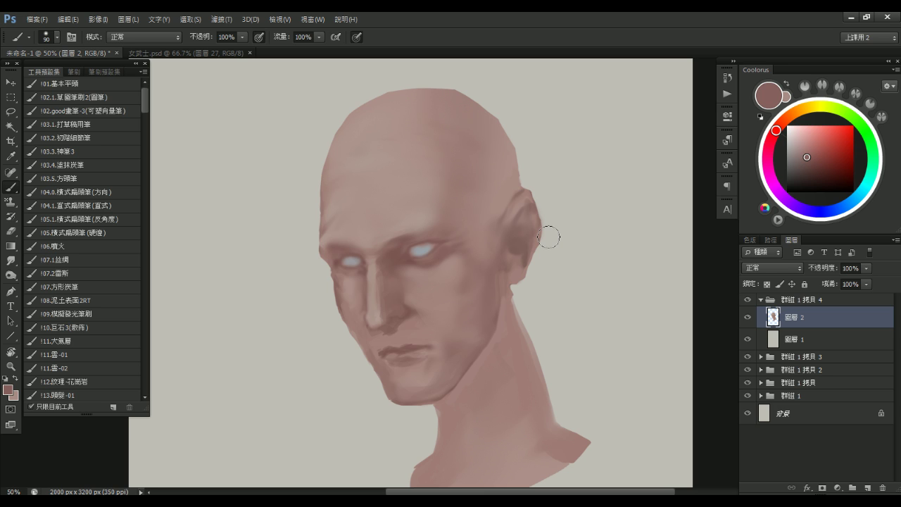
left_click_drag(525, 233, 515, 279)
key("ctrl+minus")
left_click_drag(519, 317, 524, 300)
left_click(747, 300)
left_click(747, 299)
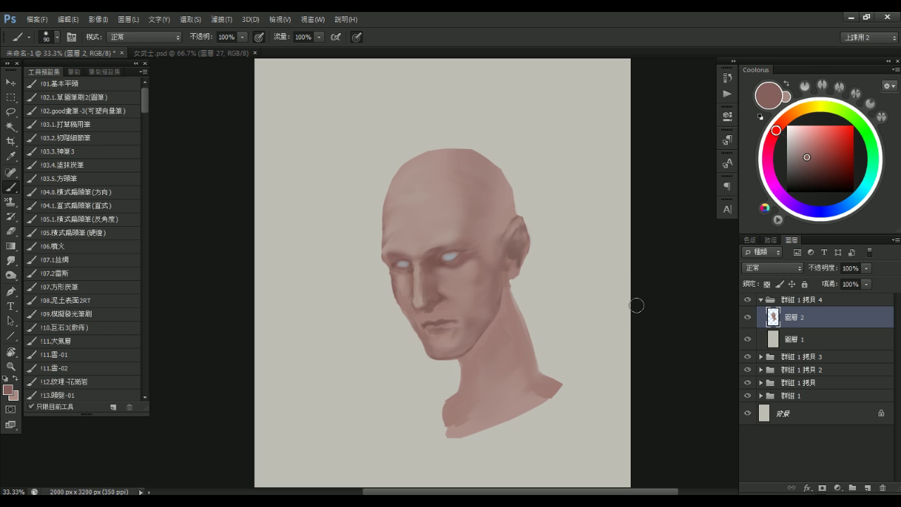
Add a new layer above the head painting and choose a darker brown based on the ear tone, with a size 70 brush
key("ctrl+shift+n")
key("Return")
scroll(635, 294, "down", 1)
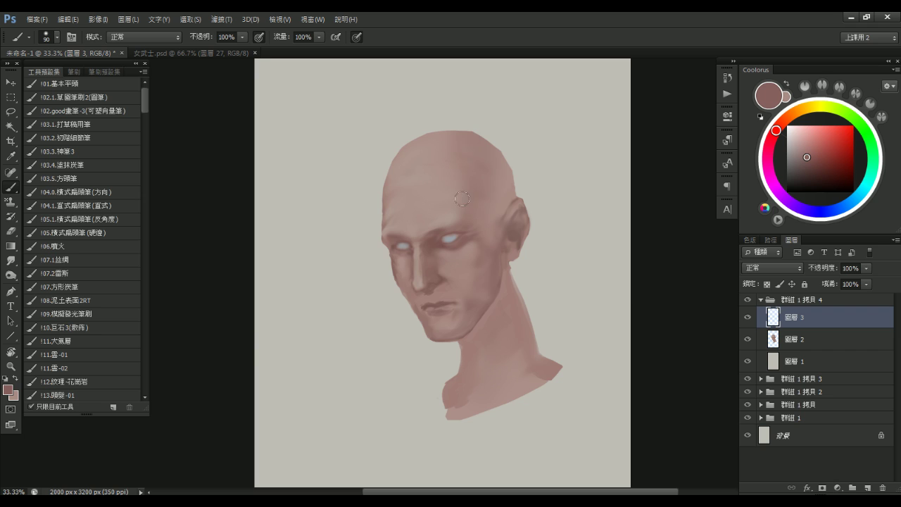
scroll(485, 215, "up", 2)
left_click(544, 232, "alt")
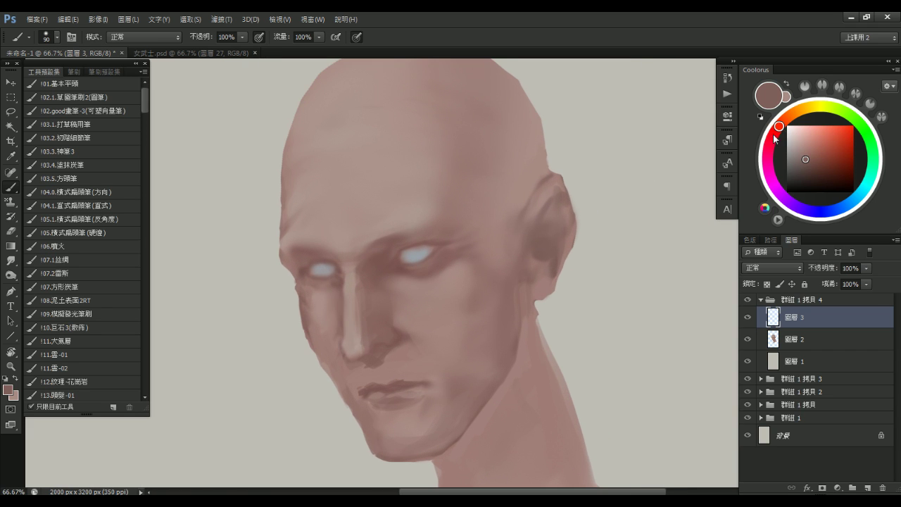
key("bracketleft")
key("bracketleft")
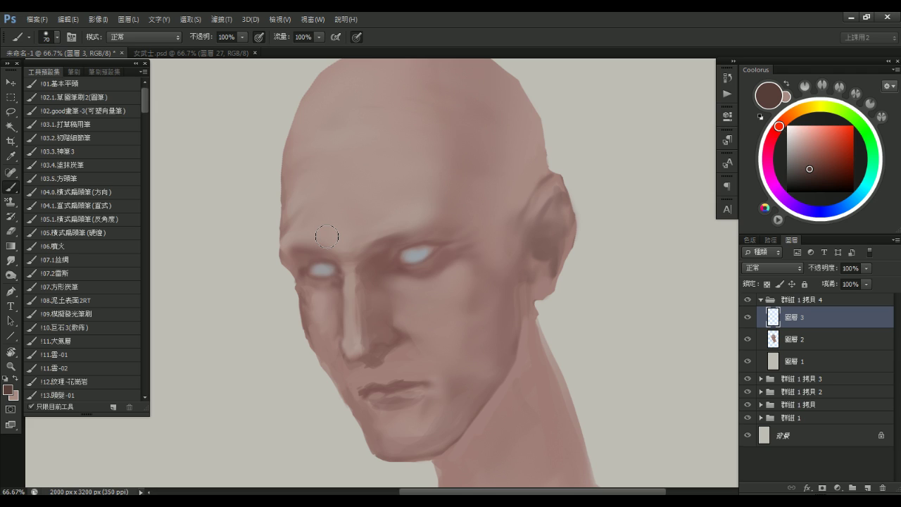
left_click_drag(614, 295, 590, 261)
left_click(609, 275, "alt")
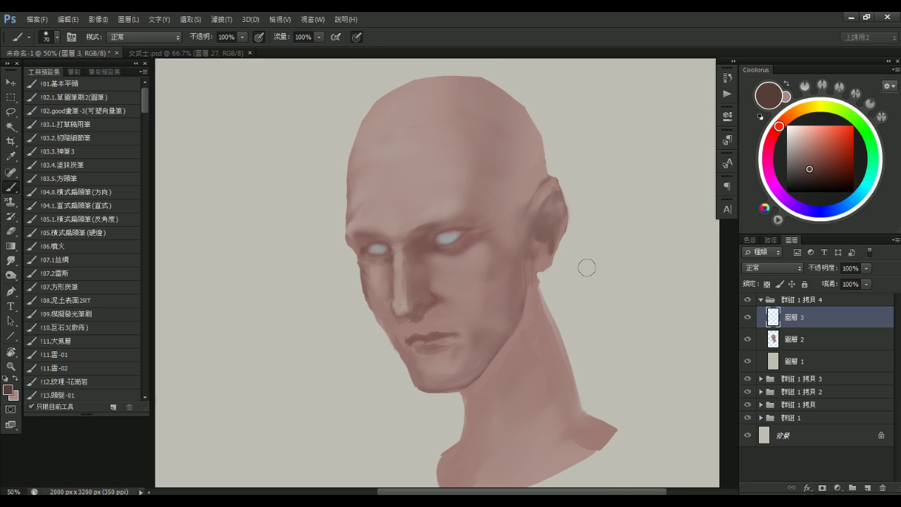
left_click_drag(601, 342, 588, 318)
left_click(606, 310, "alt")
left_click(606, 311, "alt")
left_click(748, 317)
left_click(748, 319)
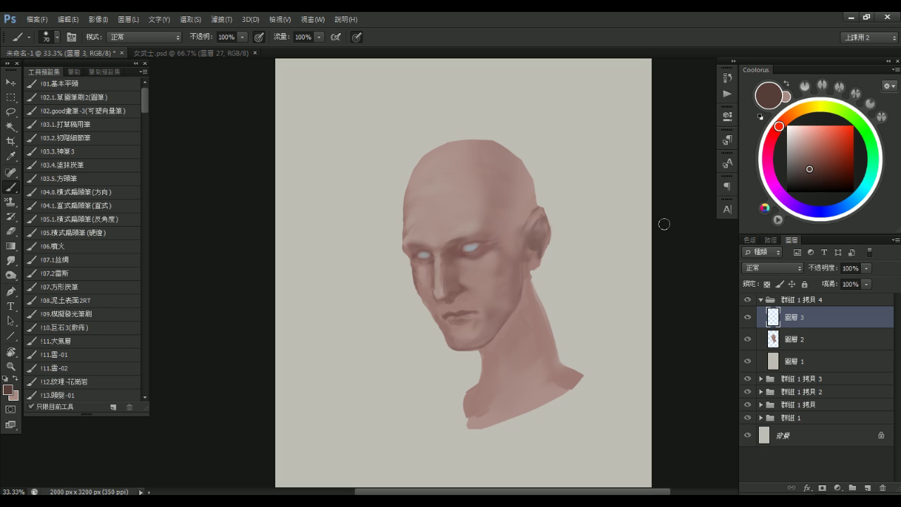
Choose the !01.基本平頭 brush and set the foreground colour to a dark, saturated red
left_click(96, 153)
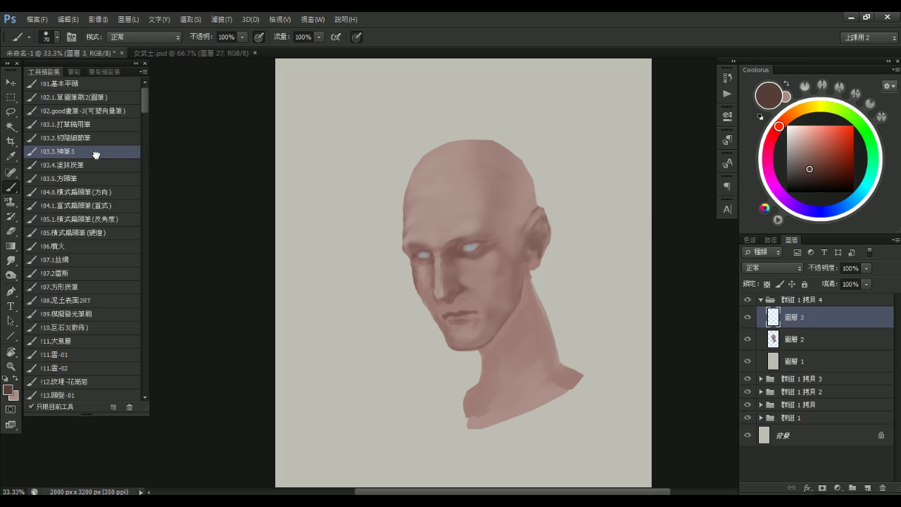
left_click(97, 84)
left_click_drag(493, 217, 479, 213)
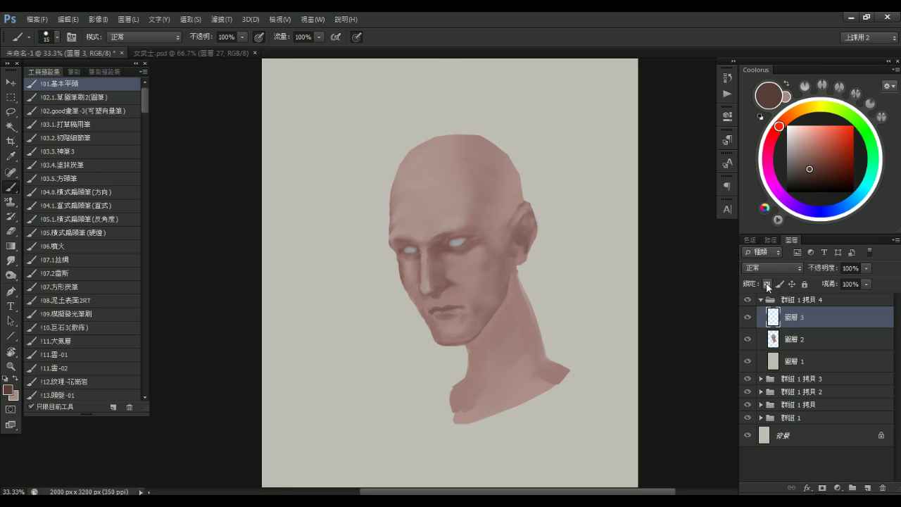
left_click(777, 131)
left_click_drag(827, 161, 839, 169)
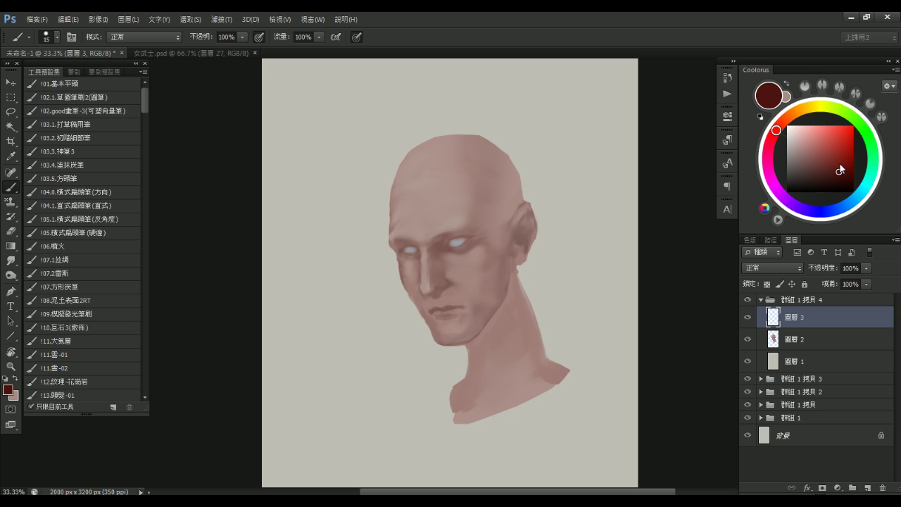
right_click(499, 196, "alt")
mouse_move(510, 191)
left_mouse_down()
mouse_move(413, 226)
mouse_move(394, 215)
left_mouse_up()
key("bracketleft")
key("bracketleft")
key("ctrl+z")
key("bracketleft")
key("bracketleft")
key("bracketleft")
key("ctrl+z")
key("bracketleft")
key("bracketleft")
mouse_move(395, 195)
left_mouse_down()
mouse_move(390, 232)
mouse_move(507, 214)
mouse_move(432, 228)
left_mouse_up()
key("ctrl+z")
key("bracketright")
key("ctrl+z")
Block in a broad dark red band across the forehead toward the ear on the new layer, using a size 150 brush
key("bracketright")
key("bracketright")
key("bracketright")
mouse_move(515, 194)
left_mouse_down()
mouse_move(461, 180)
mouse_move(402, 183)
mouse_move(498, 196)
mouse_move(400, 199)
mouse_move(401, 224)
mouse_move(502, 207)
left_mouse_up()
key("bracketleft")
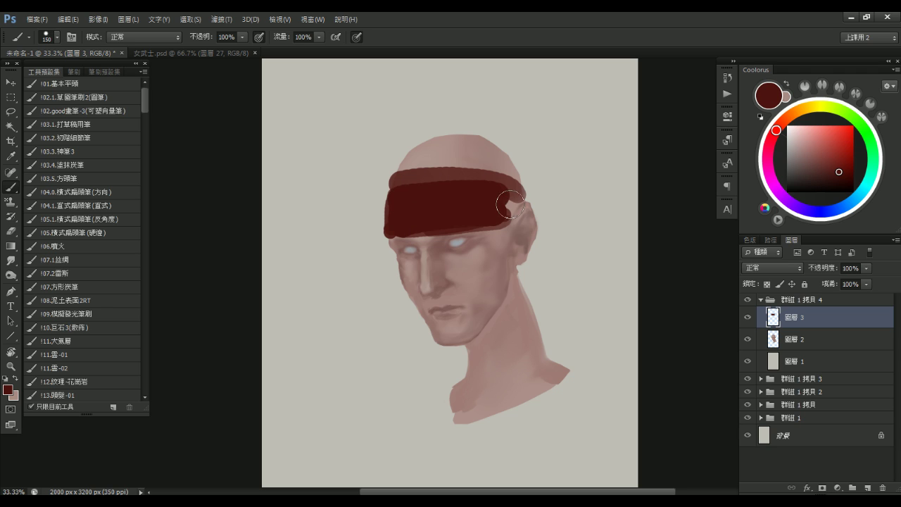
Extend the dark red headband upward over the brow and back toward the ear, ending with a size 80 brush
key("bracketleft")
key("bracketleft")
key("bracketleft")
left_click_drag(396, 195, 392, 217)
mouse_move(409, 176)
left_mouse_down()
mouse_move(509, 190)
mouse_move(506, 215)
mouse_move(455, 221)
left_mouse_up()
key("bracketright")
key("bracketleft")
key("bracketleft")
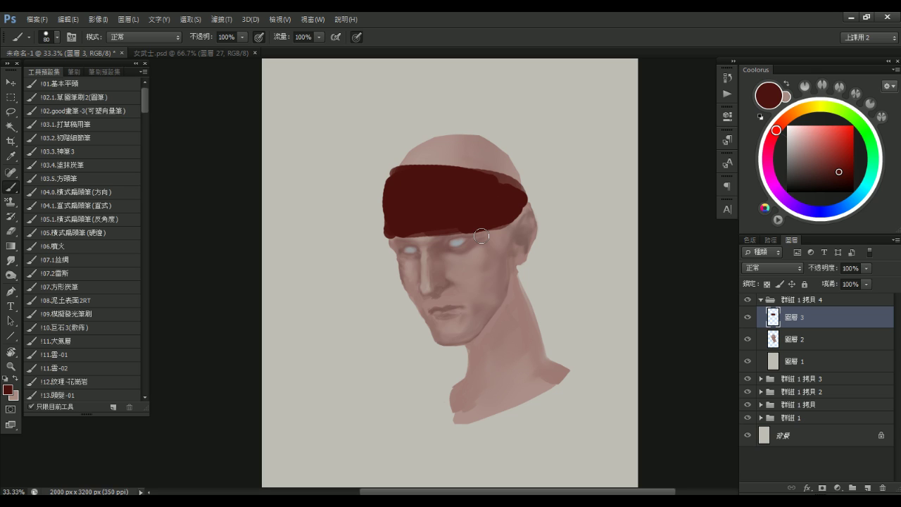
Straighten the headband's lower edge above the eyes and carry it round to the top of the ear
key("bracketleft")
key("bracketleft")
key("bracketleft")
key("bracketleft")
key("bracketright")
key("bracketright")
key("bracketright")
mouse_move(387, 232)
left_mouse_down()
mouse_move(454, 223)
mouse_move(421, 226)
left_mouse_up()
key("bracketleft")
mouse_move(440, 233)
left_mouse_down()
mouse_move(504, 221)
mouse_move(534, 202)
mouse_move(508, 198)
mouse_move(485, 180)
mouse_move(518, 192)
mouse_move(475, 172)
mouse_move(525, 202)
mouse_move(509, 181)
mouse_move(530, 193)
left_mouse_up()
Fill the headband's upper area evenly and clean up its end above the ear with a size 35 brush
key("bracketright")
key("bracketright")
mouse_move(427, 172)
left_mouse_down()
mouse_move(511, 180)
mouse_move(434, 172)
mouse_move(485, 171)
mouse_move(530, 196)
mouse_move(536, 180)
mouse_move(534, 205)
mouse_move(509, 217)
mouse_move(534, 211)
mouse_move(472, 226)
left_mouse_up()
key("bracketleft")
key("bracketleft")
key("bracketleft")
key("bracketleft")
key("bracketleft")
key("bracketleft")
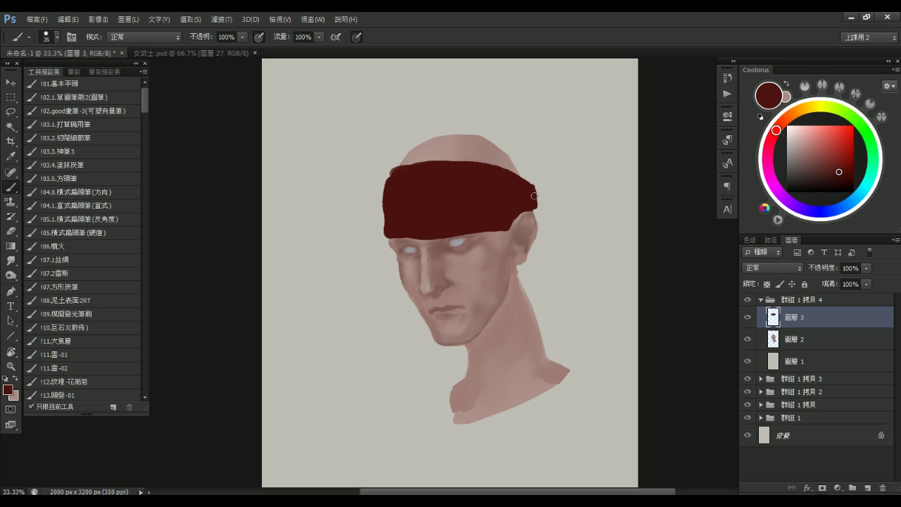
left_click(534, 196)
left_click_drag(483, 234, 470, 227)
left_click_drag(477, 191, 473, 188)
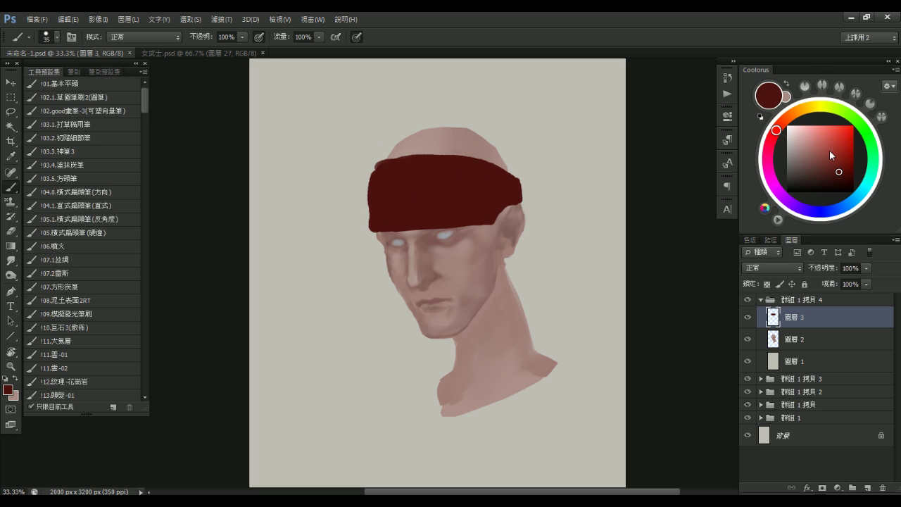
Add a new layer above the headband and choose a near-black brown for the hair
key("ctrl+shift+n")
key("Return")
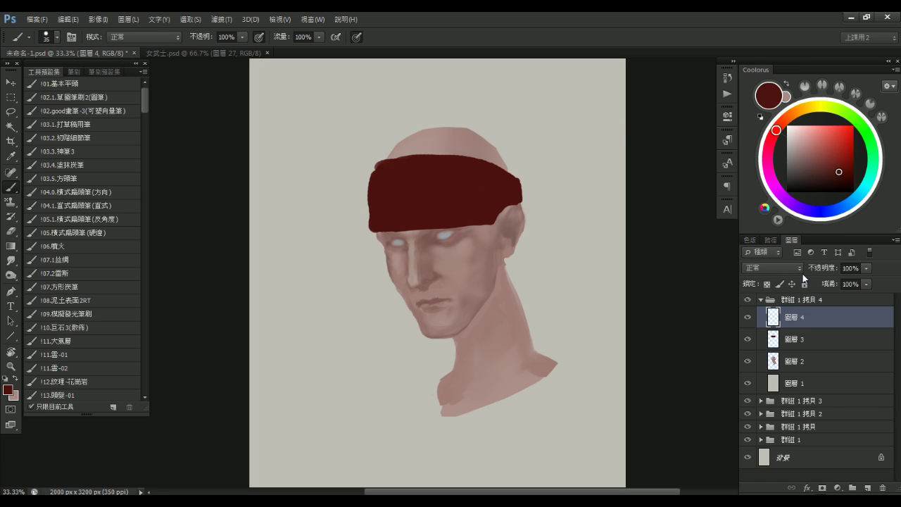
left_click(801, 183)
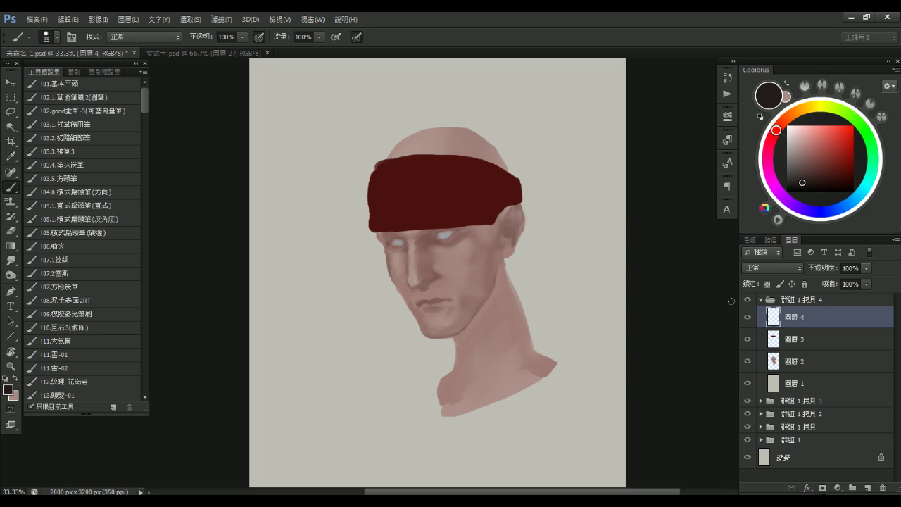
Paint the first dark hair strands over the crown and the headband's upper edge, using brush sizes up to 125
mouse_move(406, 147)
left_mouse_down()
mouse_move(390, 169)
mouse_move(465, 185)
mouse_move(443, 156)
mouse_move(468, 149)
left_mouse_up()
key("bracketright")
key("bracketright")
key("bracketright")
key("bracketright")
key("bracketright")
key("bracketright")
key("bracketright")
key("bracketright")
key("bracketright")
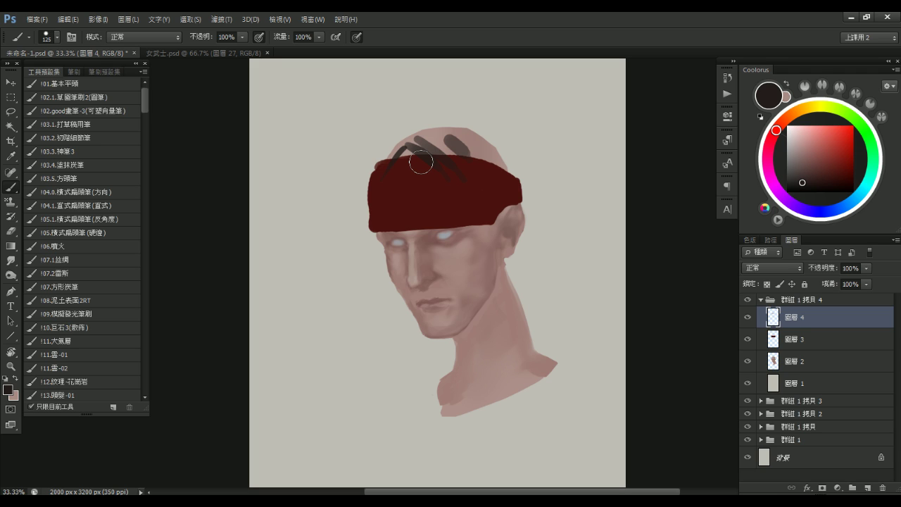
left_click_drag(399, 147, 426, 163)
key("bracketleft")
key("bracketleft")
key("bracketleft")
key("bracketleft")
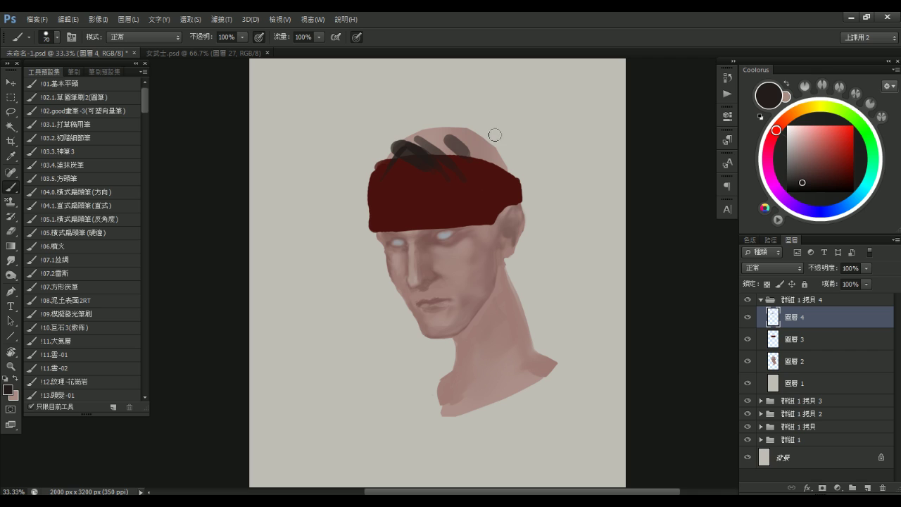
Add another dark hair strand at the front hairline with a size 80 brush
key("space")
left_click_drag(540, 156, 537, 166)
key("bracketright")
key("bracketright")
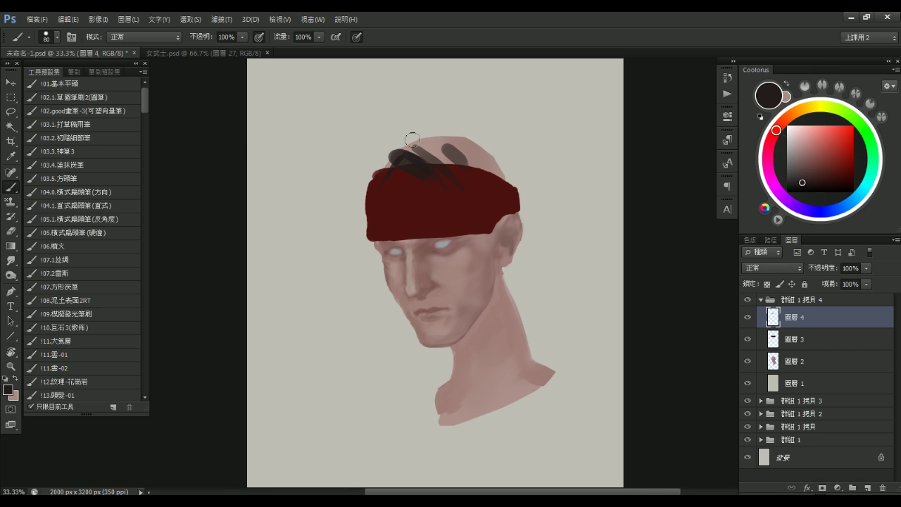
left_click_drag(390, 147, 433, 191)
Sketch a round brush tip with an upward direction arrow as a screen annotation beside the portrait
mouse_move(575, 216)
left_mouse_down()
mouse_move(469, 233)
mouse_move(409, 205)
left_mouse_up()
mouse_move(493, 226)
left_mouse_down()
mouse_move(499, 176)
mouse_move(501, 213)
mouse_move(499, 199)
mouse_move(486, 200)
mouse_move(499, 195)
mouse_move(497, 214)
left_mouse_up()
key("ctrl+z")
key("ctrl+z")
key("ctrl+z")
mouse_move(500, 178)
left_mouse_down()
mouse_move(518, 154)
mouse_move(535, 167)
left_mouse_up()
mouse_move(521, 156)
left_mouse_down()
mouse_move(521, 189)
mouse_move(501, 225)
mouse_move(521, 208)
left_mouse_up()
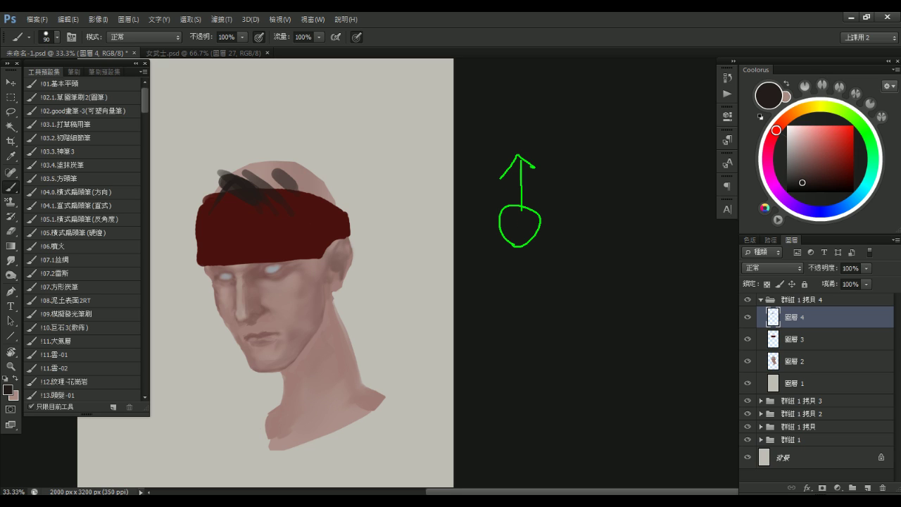
Annotate more round and diamond brush tips with direction arrows beside the portrait, and clear the annotations
mouse_move(600, 192)
left_mouse_down()
mouse_move(617, 164)
mouse_move(655, 193)
left_mouse_up()
mouse_move(603, 212)
left_mouse_down()
mouse_move(629, 189)
mouse_move(642, 203)
mouse_move(626, 251)
mouse_move(606, 276)
mouse_move(630, 285)
left_mouse_up()
mouse_move(477, 359)
left_mouse_down()
mouse_move(511, 306)
mouse_move(534, 345)
left_mouse_up()
mouse_move(512, 315)
left_mouse_down()
mouse_move(513, 371)
mouse_move(467, 402)
left_mouse_up()
mouse_move(516, 375)
left_mouse_down()
mouse_move(551, 388)
mouse_move(516, 439)
mouse_move(517, 473)
mouse_move(525, 474)
left_mouse_up()
left_click_drag(530, 451, 512, 476)
left_click_drag(511, 456, 534, 474)
mouse_move(698, 303)
left_mouse_down()
mouse_move(704, 270)
mouse_move(713, 290)
mouse_move(707, 362)
mouse_move(684, 377)
mouse_move(680, 401)
mouse_move(711, 435)
mouse_move(749, 397)
mouse_move(709, 360)
left_mouse_up()
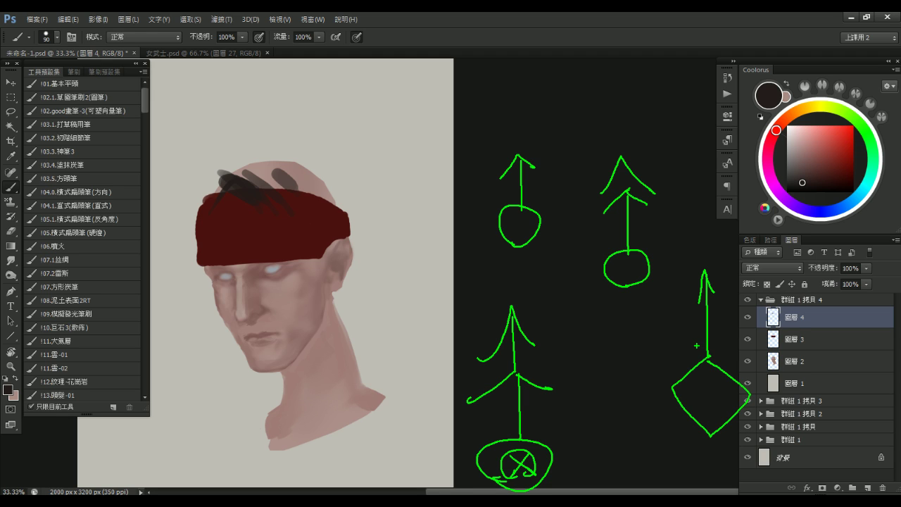
mouse_move(646, 454)
left_mouse_down()
mouse_move(637, 102)
mouse_move(575, 495)
left_mouse_up()
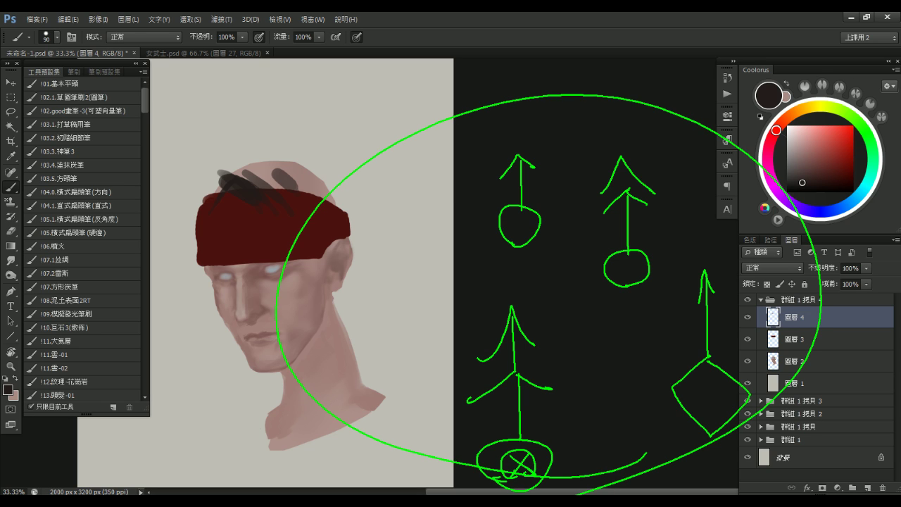
key("Escape")
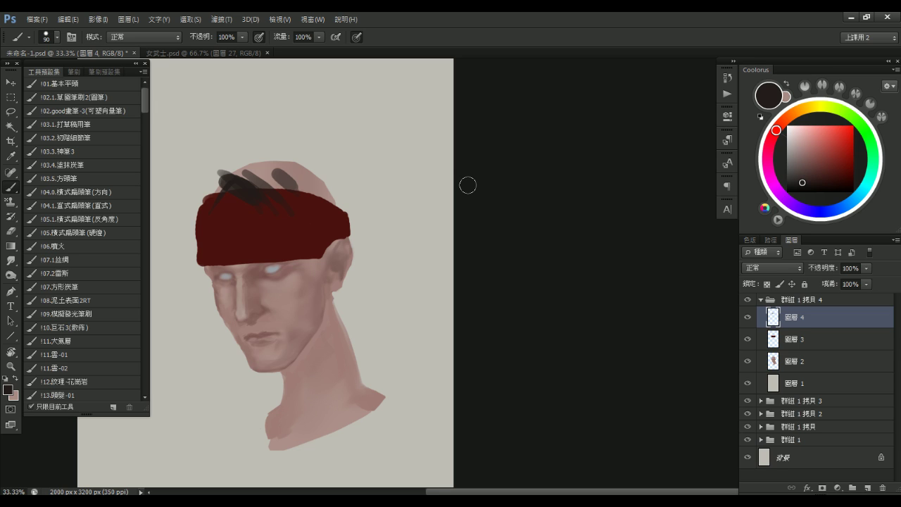
Annotate two overlapping circles with outward arrows, and undo the frame drawn around them
mouse_move(560, 281)
left_mouse_down()
mouse_move(569, 232)
mouse_move(565, 282)
left_mouse_up()
left_click_drag(533, 169, 552, 231)
left_click_drag(533, 171, 528, 189)
left_click_drag(534, 170, 553, 183)
mouse_move(597, 244)
left_mouse_down()
mouse_move(614, 278)
mouse_move(585, 291)
left_mouse_up()
left_click_drag(568, 252, 584, 290)
mouse_move(605, 250)
left_mouse_down()
mouse_move(637, 207)
mouse_move(619, 217)
left_mouse_up()
left_click_drag(638, 206, 641, 226)
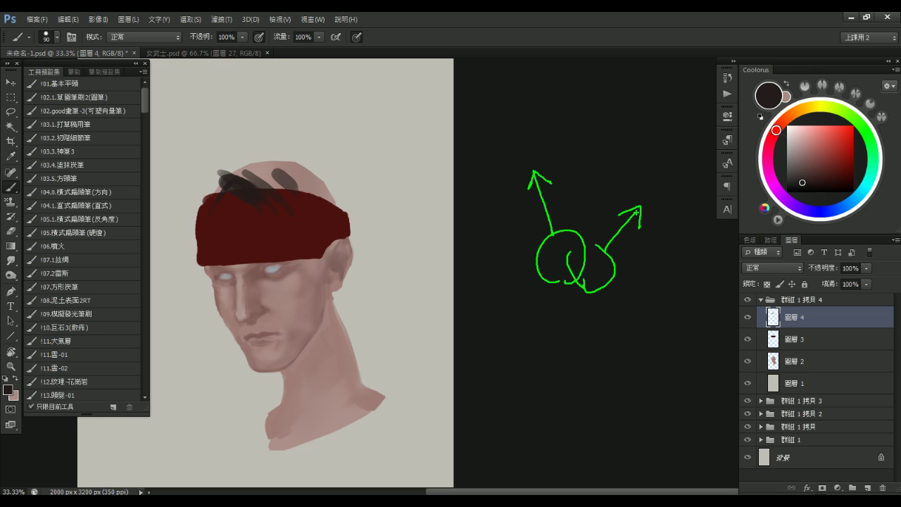
mouse_move(515, 161)
left_mouse_down()
mouse_move(530, 304)
mouse_move(673, 280)
mouse_move(650, 152)
mouse_move(509, 143)
left_mouse_up()
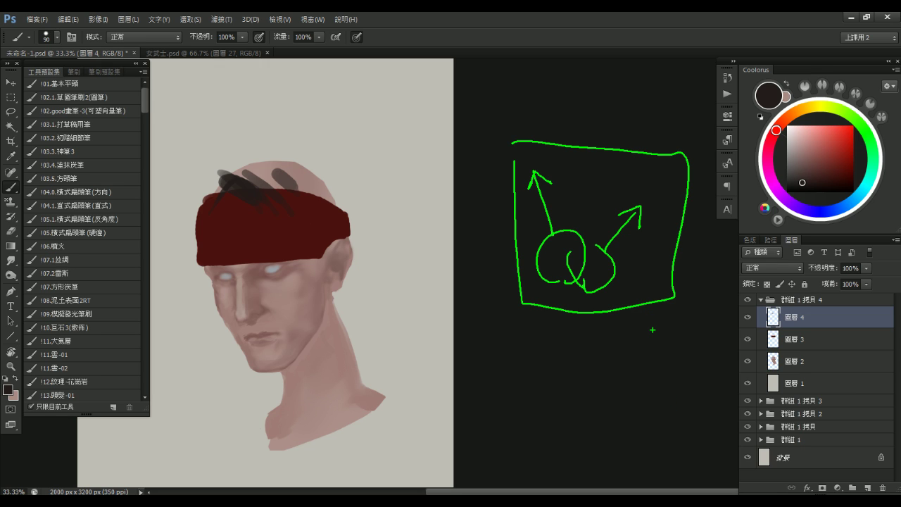
key("ctrl+z")
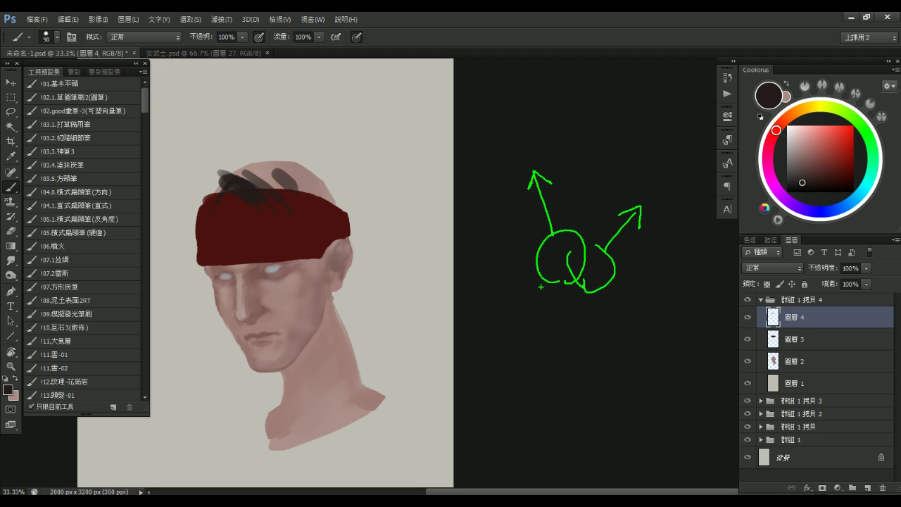
Extend the annotation into a curved chain of circles with arrows turning outward, and clear it
mouse_move(528, 281)
left_mouse_down()
mouse_move(557, 283)
mouse_move(550, 268)
mouse_move(498, 251)
mouse_move(495, 268)
mouse_move(519, 247)
left_mouse_up()
mouse_move(606, 276)
left_mouse_down()
mouse_move(608, 304)
mouse_move(644, 281)
mouse_move(631, 274)
mouse_move(653, 282)
mouse_move(680, 275)
left_mouse_up()
mouse_move(632, 298)
left_mouse_down()
mouse_move(642, 330)
mouse_move(665, 306)
mouse_move(692, 300)
mouse_move(667, 339)
mouse_move(649, 343)
mouse_move(685, 339)
mouse_move(714, 348)
left_mouse_up()
mouse_move(706, 344)
left_mouse_down()
mouse_move(706, 354)
mouse_move(662, 394)
mouse_move(694, 369)
left_mouse_up()
mouse_move(697, 405)
left_mouse_down()
mouse_move(718, 426)
mouse_move(667, 431)
mouse_move(692, 419)
mouse_move(683, 481)
left_mouse_up()
mouse_move(675, 466)
left_mouse_down()
mouse_move(683, 482)
mouse_move(694, 465)
left_mouse_up()
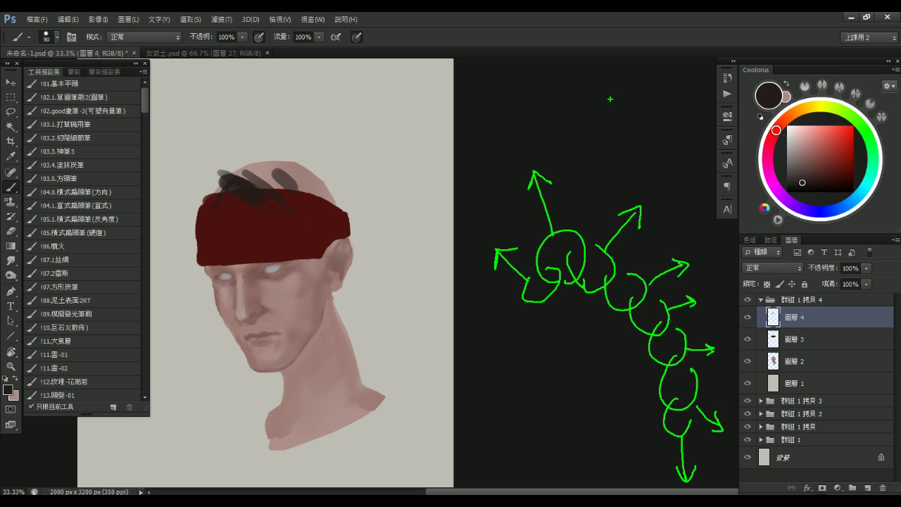
key("Escape")
Paint dark hair strands from the crown down over the middle of the headband with a brush of about size 60
left_click_drag(491, 246, 610, 266)
key("bracketleft")
key("bracketleft")
key("bracketleft")
key("bracketleft")
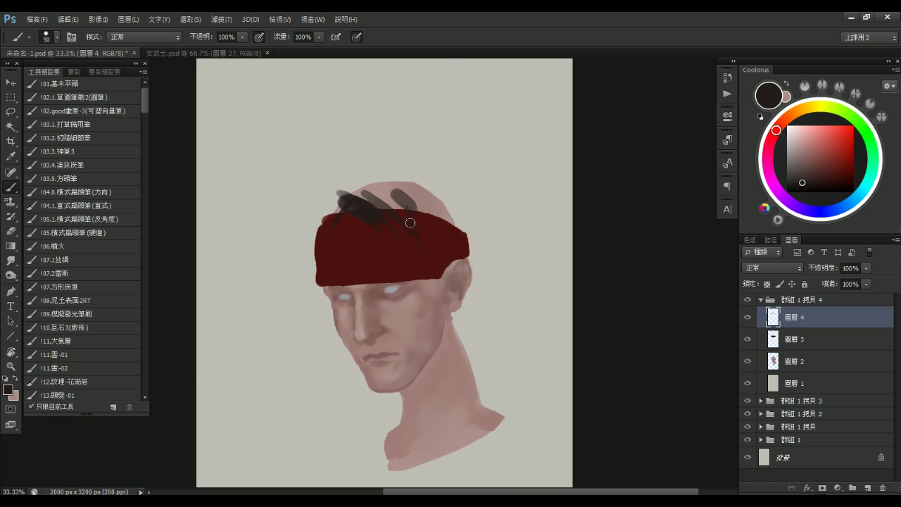
key("bracketright")
mouse_move(401, 197)
left_mouse_down()
mouse_move(426, 258)
mouse_move(426, 241)
left_mouse_up()
Try a thin fringe strand over the front of the headband with a smaller brush
key("bracketleft")
key("bracketleft")
key("bracketleft")
key("bracketleft")
key("bracketleft")
mouse_move(326, 195)
left_mouse_down()
mouse_move(373, 239)
mouse_move(343, 199)
mouse_move(383, 258)
mouse_move(365, 272)
mouse_move(346, 258)
mouse_move(356, 235)
left_mouse_up()
key("ctrl+z")
right_click(327, 210, "alt")
key("ctrl+z")
Paint thin tapered strands from the front hairline, sweeping down and outward past the headband's front edge
key("bracketleft")
key("bracketleft")
key("bracketright")
left_click_drag(328, 203, 303, 247)
Paint a thin sideburn strand in front of the ear and a strand sweeping back over the rear of the crown
key("bracketright")
key("bracketright")
key("bracketright")
key("bracketright")
key("bracketleft")
key("bracketleft")
key("bracketleft")
left_click_drag(437, 281, 446, 321)
left_click_drag(412, 202, 464, 216)
Block in the hair mass on top of the crown with broad translucent strokes from a much larger brush
key("bracketright")
key("bracketright")
key("bracketright")
key("bracketright")
key("bracketright")
key("bracketright")
key("bracketright")
key("bracketright")
key("bracketright")
mouse_move(396, 178)
left_mouse_down()
mouse_move(431, 228)
mouse_move(421, 184)
left_mouse_up()
Paint spiky hair tufts rising from the crown and sweeping backward with a size 80 brush
key("bracketleft")
key("bracketleft")
key("bracketleft")
key("bracketleft")
mouse_move(369, 190)
left_mouse_down()
mouse_move(396, 160)
mouse_move(392, 141)
left_mouse_up()
key("bracketleft")
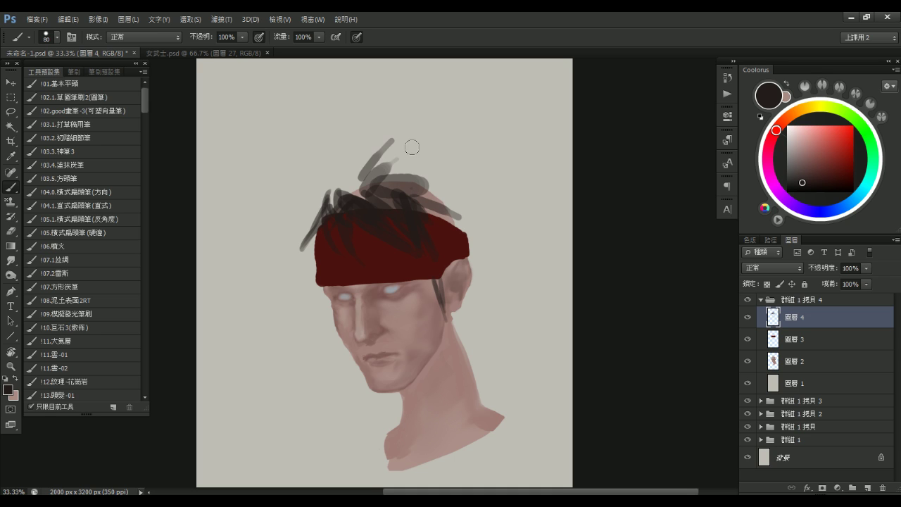
mouse_move(352, 178)
left_mouse_down()
mouse_move(365, 101)
mouse_move(372, 122)
mouse_move(339, 174)
mouse_move(346, 197)
mouse_move(372, 203)
mouse_move(389, 192)
mouse_move(403, 160)
mouse_move(423, 148)
mouse_move(418, 164)
mouse_move(413, 159)
mouse_move(446, 135)
mouse_move(412, 168)
mouse_move(442, 159)
left_mouse_up()
Fill the hair volume across the back of the crown with broad dark strokes, using brush sizes around 175 to 250
key("bracketright")
key("bracketright")
key("bracketright")
key("bracketright")
key("bracketleft")
key("bracketleft")
key("bracketright")
key("bracketright")
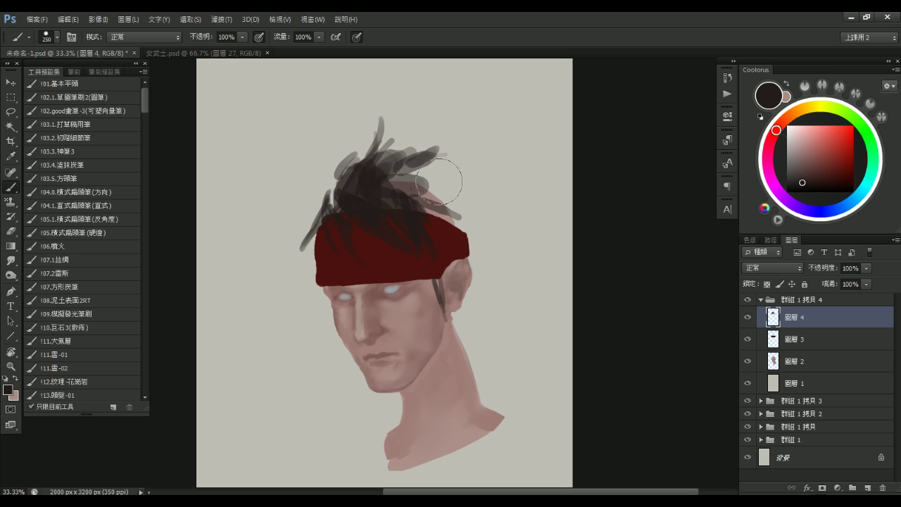
mouse_move(390, 182)
left_mouse_down()
mouse_move(463, 182)
mouse_move(425, 191)
mouse_move(463, 201)
mouse_move(409, 184)
mouse_move(458, 211)
mouse_move(428, 197)
mouse_move(422, 204)
mouse_move(456, 214)
mouse_move(434, 214)
mouse_move(471, 243)
mouse_move(447, 199)
mouse_move(481, 216)
mouse_move(450, 198)
mouse_move(482, 192)
left_mouse_up()
key("ctrl+z")
key("bracketright")
key("bracketleft")
key("bracketleft")
key("bracketleft")
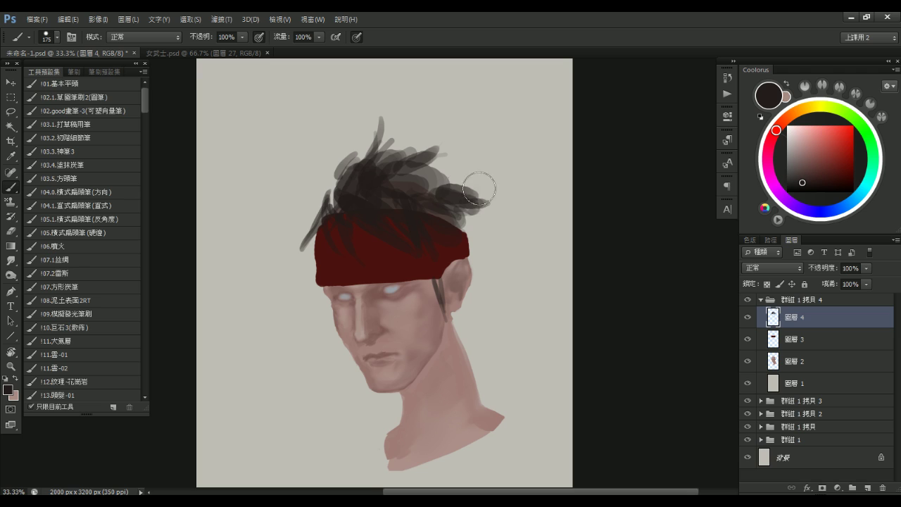
Paint hair strands at the back of the head, pointing outward over the headband above the ear
key("bracketleft")
key("bracketleft")
key("bracketleft")
mouse_move(457, 224)
left_mouse_down()
mouse_move(481, 229)
mouse_move(455, 216)
mouse_move(494, 243)
mouse_move(470, 240)
mouse_move(485, 246)
mouse_move(474, 229)
mouse_move(501, 254)
mouse_move(431, 221)
mouse_move(484, 250)
left_mouse_up()
key("bracketright")
key("bracketright")
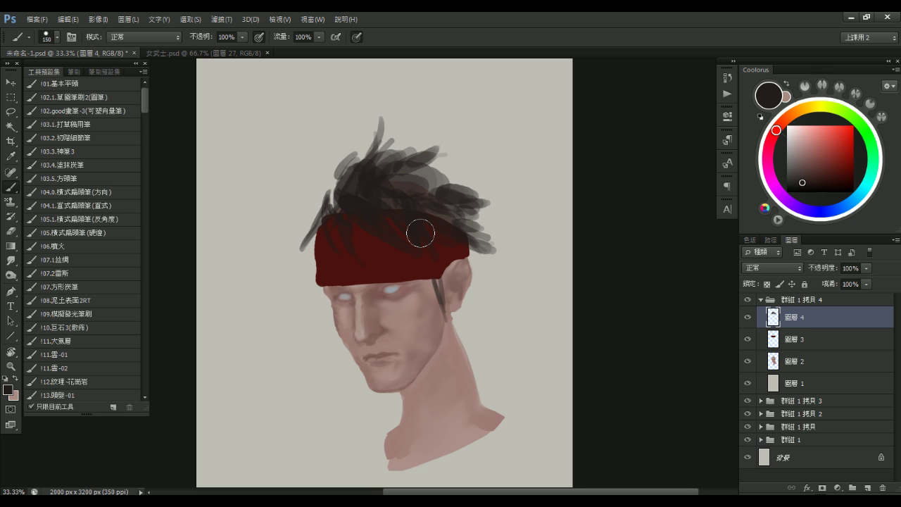
Add loose strands flicking outward from the front hairline at the temple with a size 80 brush
key("bracketleft")
key("bracketleft")
key("bracketleft")
key("bracketleft")
mouse_move(327, 194)
left_mouse_down()
mouse_move(296, 226)
mouse_move(277, 228)
left_mouse_up()
left_click_drag(498, 245, 516, 237)
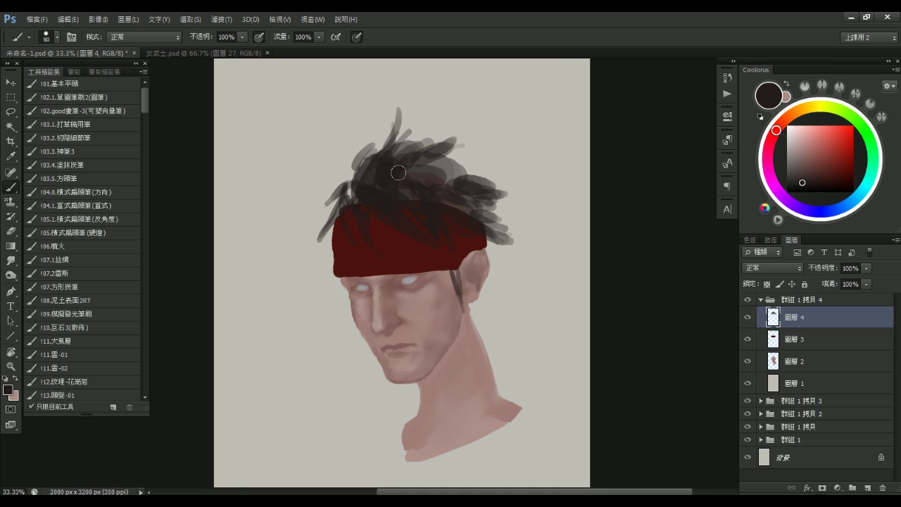
Paint a tall spike rising from the front hairline and fuller dark strands sweeping forward past the forehead
key("bracketright")
key("bracketright")
key("bracketright")
mouse_move(347, 185)
left_mouse_down()
mouse_move(385, 148)
mouse_move(347, 158)
mouse_move(353, 126)
left_mouse_up()
key("bracketleft")
key("bracketright")
mouse_move(345, 173)
left_mouse_down()
mouse_move(335, 142)
mouse_move(328, 159)
mouse_move(336, 184)
left_mouse_up()
key("ctrl+z")
key("bracketleft")
key("bracketleft")
key("ctrl+z")
key("ctrl+z")
key("bracketright")
key("bracketleft")
mouse_move(341, 200)
left_mouse_down()
mouse_move(313, 216)
mouse_move(317, 249)
left_mouse_up()
Paint broad semi-transparent strokes sweeping backward from the crown to extend the upper back hair silhouette
key("bracketright")
key("bracketright")
mouse_move(447, 149)
left_mouse_down()
mouse_move(498, 161)
mouse_move(487, 181)
mouse_move(485, 171)
mouse_move(523, 173)
left_mouse_up()
key("bracketright")
key("bracketright")
key("ctrl+z")
key("bracketleft")
key("bracketleft")
key("bracketleft")
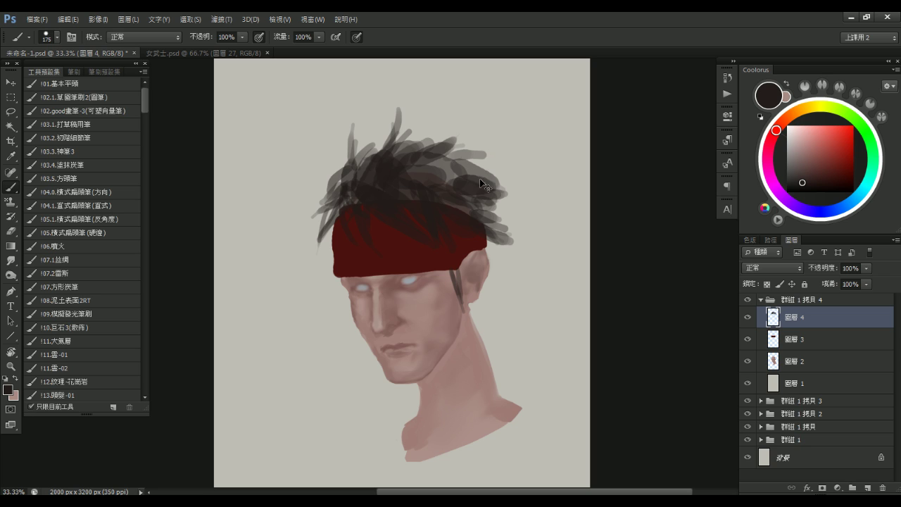
Shift the paint colour to a warmer near-black brown and deepen the crown hair with a brush up to size 200
left_click(776, 125)
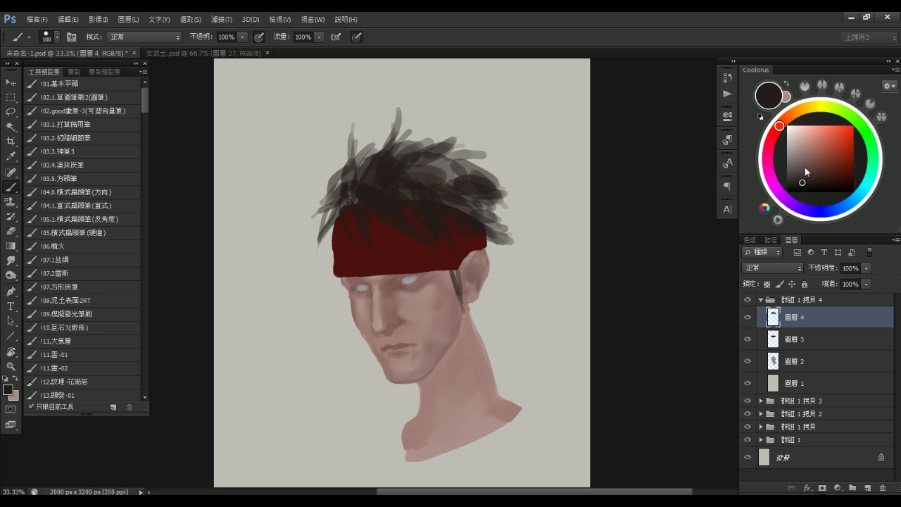
left_click(810, 183)
key("bracketleft")
key("bracketleft")
key("bracketright")
key("bracketright")
key("bracketright")
key("bracketright")
key("bracketright")
key("bracketright")
key("bracketright")
key("bracketright")
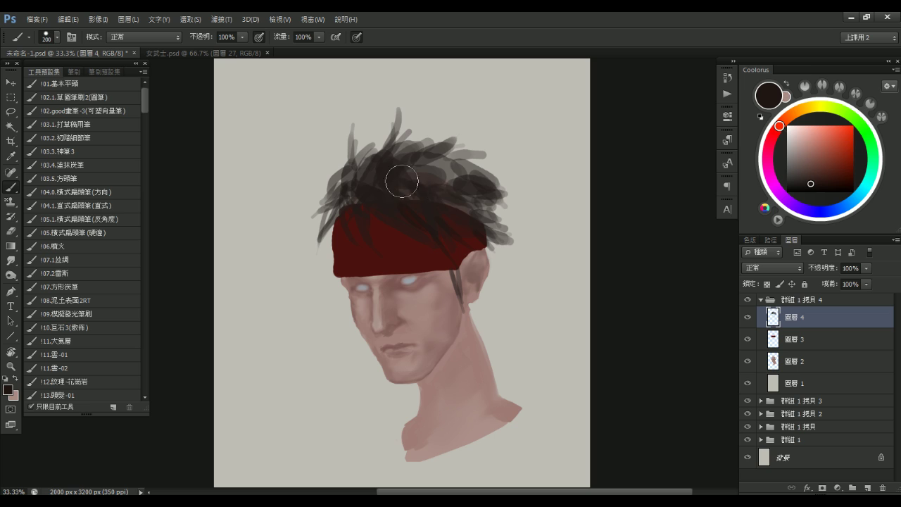
Build up dense dark strands across the crown and over the headband's upper edge, varying the brush size around 70 to 90
key("bracketleft")
key("bracketleft")
key("bracketleft")
key("bracketleft")
key("bracketleft")
key("bracketleft")
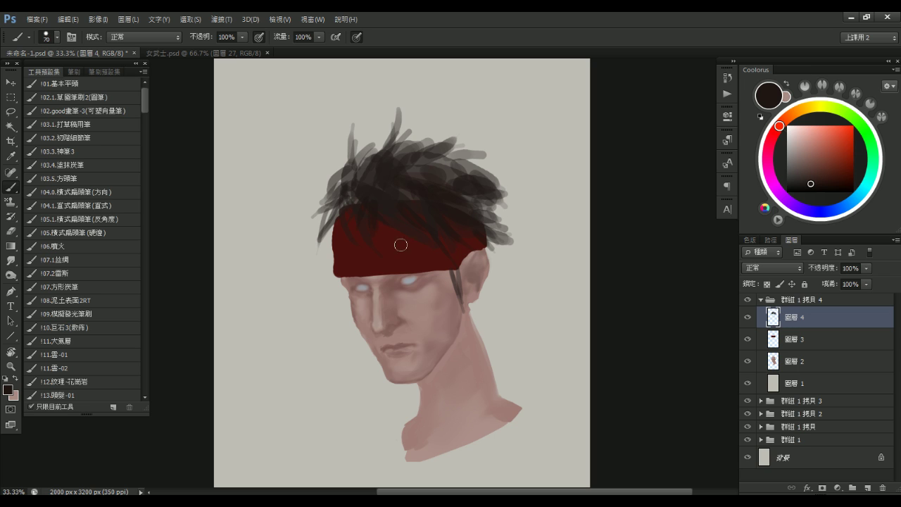
key("bracketright")
key("bracketright")
key("bracketright")
key("bracketright")
key("bracketright")
key("bracketleft")
key("bracketleft")
key("bracketleft")
key("bracketleft")
key("bracketleft")
key("bracketleft")
key("bracketleft")
key("bracketleft")
key("bracketleft")
key("bracketright")
key("bracketright")
key("bracketright")
key("bracketright")
key("bracketright")
key("bracketright")
left_click_drag(553, 251, 471, 221)
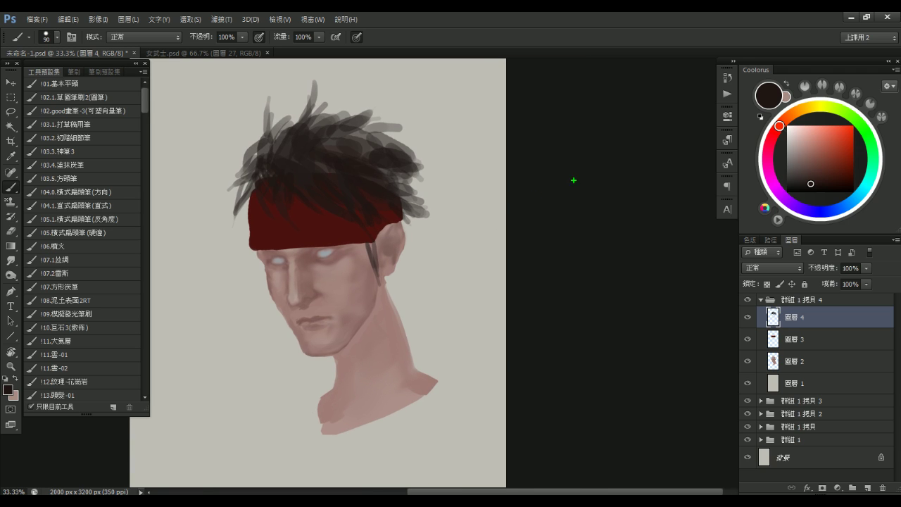
mouse_move(553, 171)
left_mouse_down()
mouse_move(569, 171)
mouse_move(556, 157)
mouse_move(566, 177)
mouse_move(553, 235)
mouse_move(581, 194)
mouse_move(579, 234)
left_mouse_up()
mouse_move(552, 202)
left_mouse_down()
mouse_move(554, 275)
mouse_move(577, 270)
mouse_move(573, 176)
mouse_move(587, 229)
left_mouse_up()
mouse_move(587, 186)
left_mouse_down()
mouse_move(616, 189)
mouse_move(596, 221)
mouse_move(581, 223)
left_mouse_up()
mouse_move(629, 194)
left_mouse_down()
mouse_move(636, 199)
mouse_move(625, 202)
left_mouse_up()
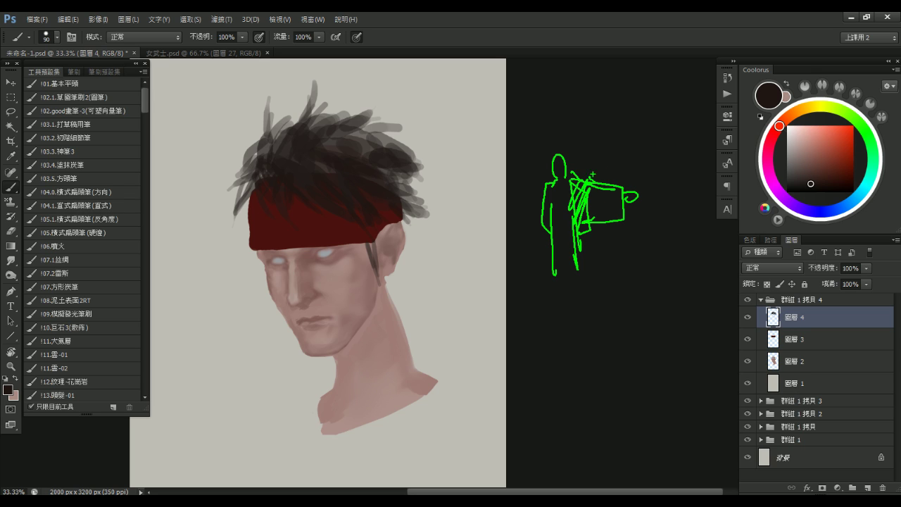
mouse_move(552, 184)
left_mouse_down()
mouse_move(521, 186)
mouse_move(539, 218)
mouse_move(542, 210)
left_mouse_up()
mouse_move(494, 265)
left_mouse_down()
mouse_move(542, 266)
mouse_move(542, 276)
left_mouse_up()
mouse_move(522, 281)
left_mouse_down()
mouse_move(473, 284)
mouse_move(465, 302)
left_mouse_up()
mouse_move(483, 269)
left_mouse_down()
mouse_move(464, 300)
mouse_move(437, 293)
left_mouse_up()
left_click_drag(556, 283, 523, 311)
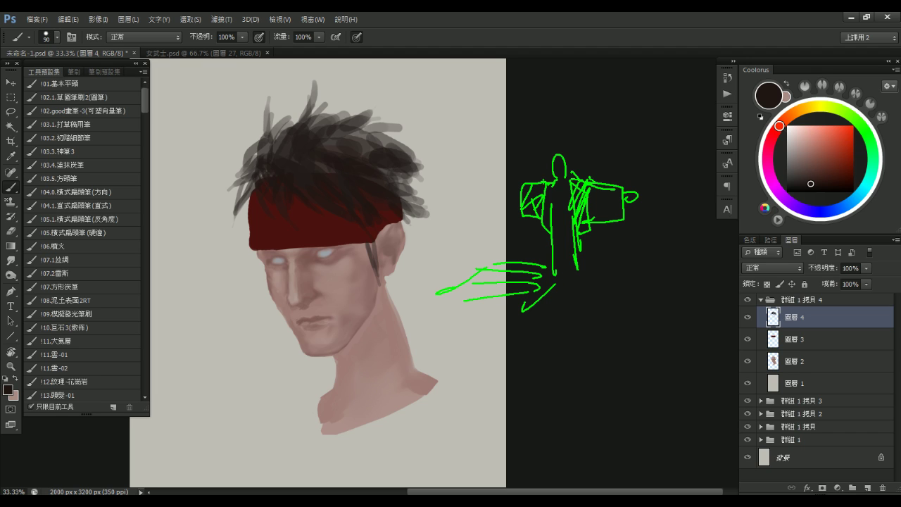
mouse_move(570, 75)
left_mouse_down()
mouse_move(563, 90)
mouse_move(579, 85)
left_mouse_up()
mouse_move(571, 78)
left_mouse_down()
mouse_move(567, 114)
mouse_move(586, 112)
mouse_move(607, 87)
left_mouse_up()
left_click_drag(599, 89, 606, 93)
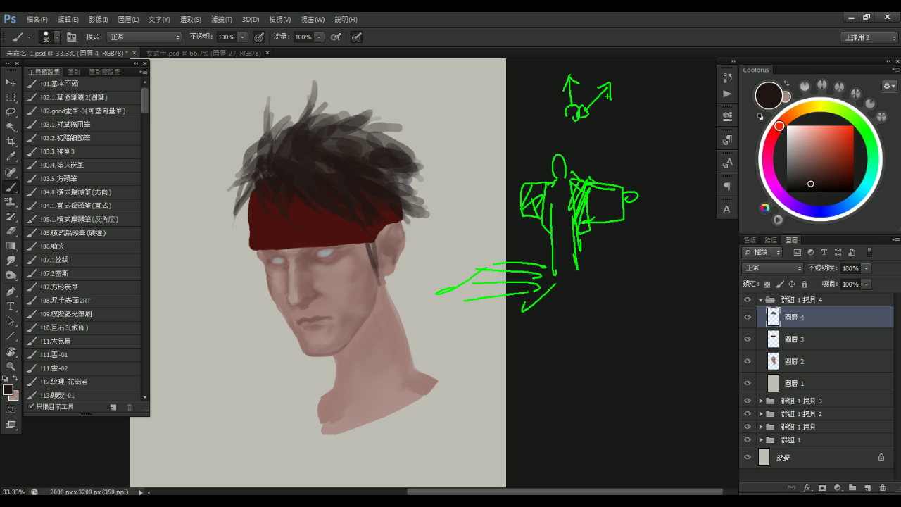
left_click_drag(638, 190, 666, 162)
mouse_move(569, 241)
left_mouse_down()
mouse_move(525, 275)
mouse_move(567, 172)
left_mouse_up()
left_click_drag(566, 175, 541, 190)
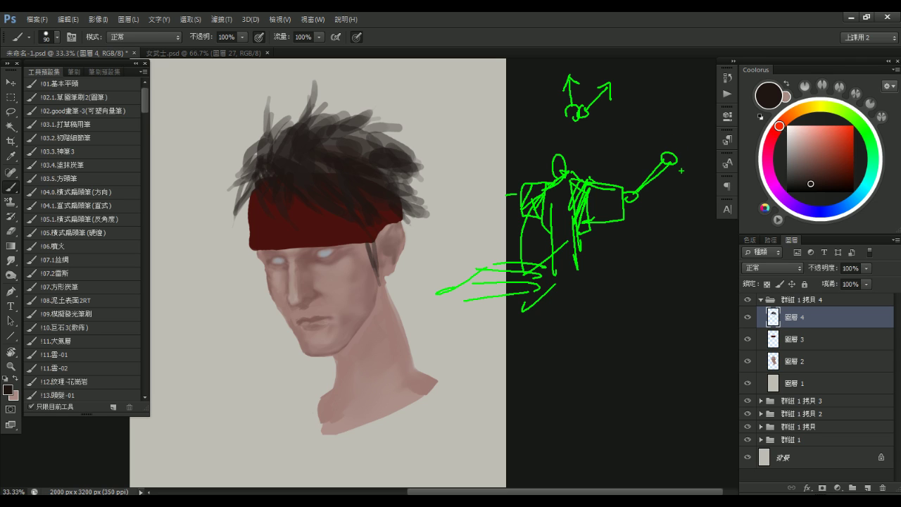
key("Escape")
Paint dark strands at the back of the headband, falling down behind the ear
left_click_drag(452, 296, 505, 298)
key("bracketright")
key("bracketright")
mouse_move(447, 219)
left_mouse_down()
mouse_move(457, 281)
mouse_move(468, 262)
mouse_move(464, 240)
mouse_move(419, 269)
mouse_move(428, 271)
left_mouse_up()
key("bracketright")
key("bracketright")
key("bracketright")
key("bracketleft")
key("bracketleft")
key("bracketleft")
key("bracketleft")
key("ctrl+z")
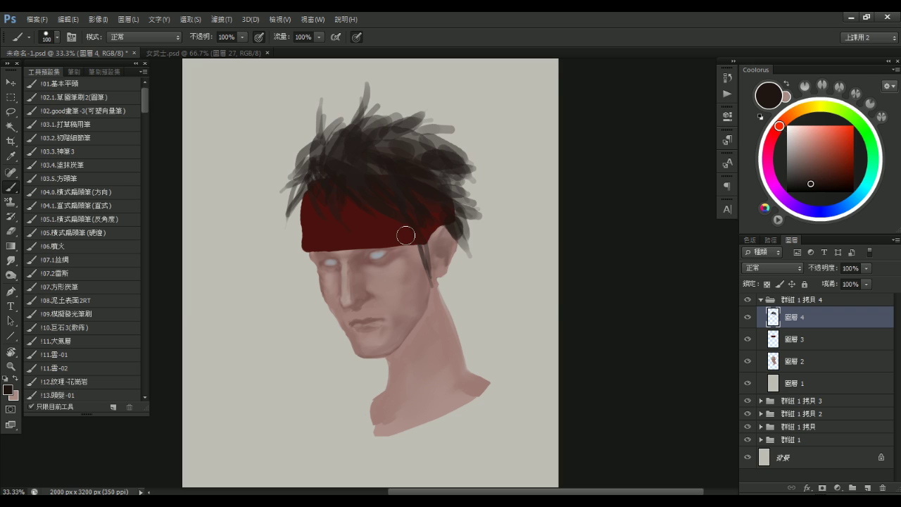
Thicken the sideburn hair in front of the ear with short dark strokes below the headband
key("bracketright")
key("bracketright")
left_click_drag(414, 247, 423, 258)
key("bracketleft")
key("bracketleft")
key("bracketright")
key("bracketright")
key("bracketright")
key("bracketright")
key("bracketright")
key("bracketright")
key("bracketleft")
key("bracketleft")
key("bracketleft")
Try an extra strand flicking outward from the front hairline, and undo it
left_click_drag(312, 199, 283, 228)
key("bracketleft")
key("ctrl+z")
key("bracketright")
key("bracketright")
key("bracketright")
key("bracketright")
key("bracketleft")
key("bracketleft")
key("bracketleft")
Darken the headband near the temple and paint feathered tufts behind the ear down to the nape
left_click_drag(399, 235, 409, 213)
left_click_drag(418, 247, 431, 213)
key("bracketleft")
key("bracketleft")
key("bracketleft")
mouse_move(458, 252)
left_mouse_down()
mouse_move(445, 287)
mouse_move(470, 247)
mouse_move(470, 264)
mouse_move(438, 310)
mouse_move(443, 326)
mouse_move(473, 271)
left_mouse_up()
key("bracketright")
key("bracketright")
key("bracketleft")
key("bracketleft")
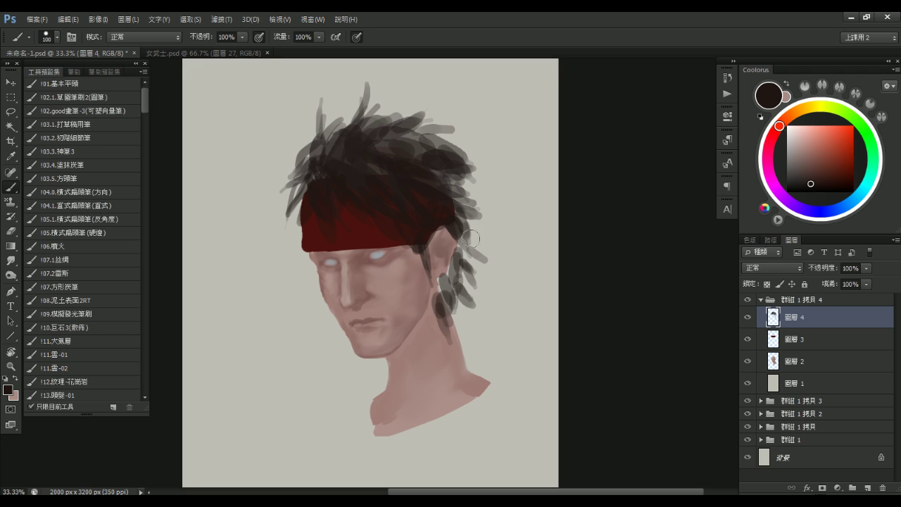
Undo the last stroke and paint finer dark strands over the headband at the temple with a size 90 brush
key("ctrl+z")
key("bracketleft")
left_click_drag(417, 245, 392, 232)
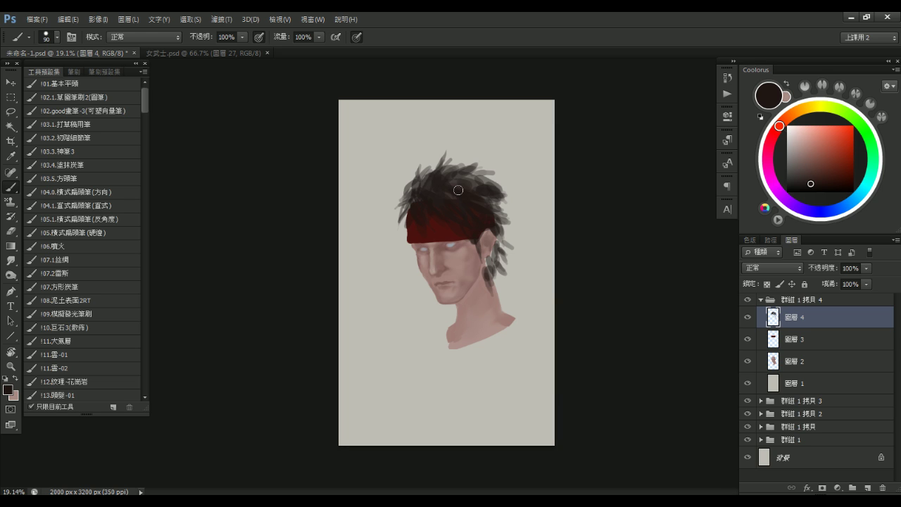
Activate layer 圖層 2, choose the !03.2.初階細節筆 brush preset and sample a dark reddish skin tone beside the eye
left_click_drag(476, 261, 491, 267)
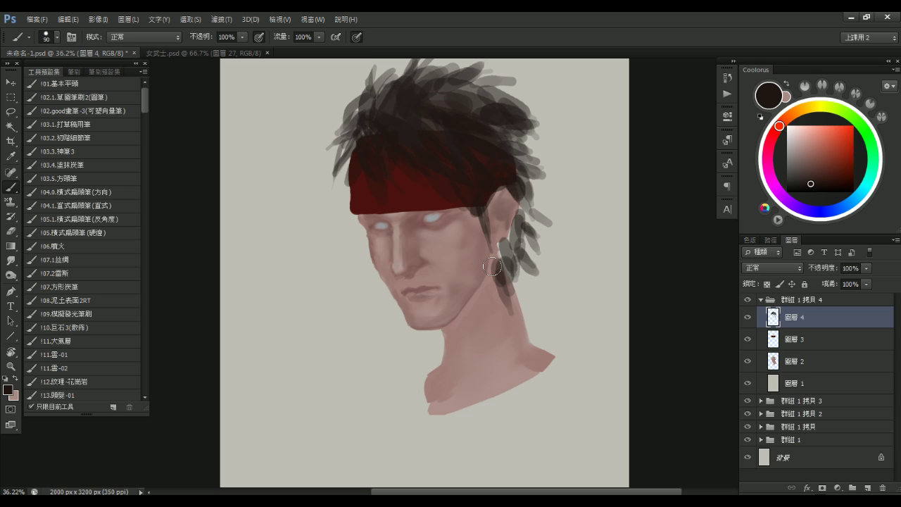
left_click(810, 359)
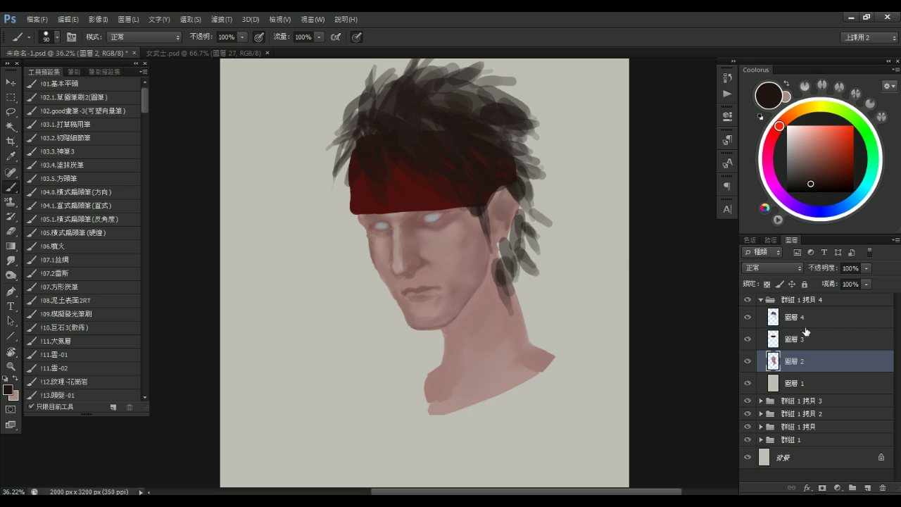
left_click(90, 139)
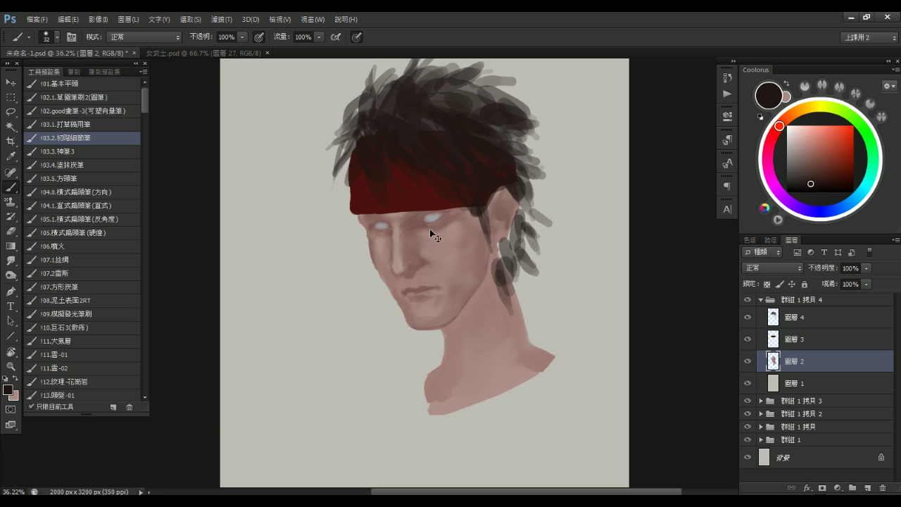
left_click(796, 335)
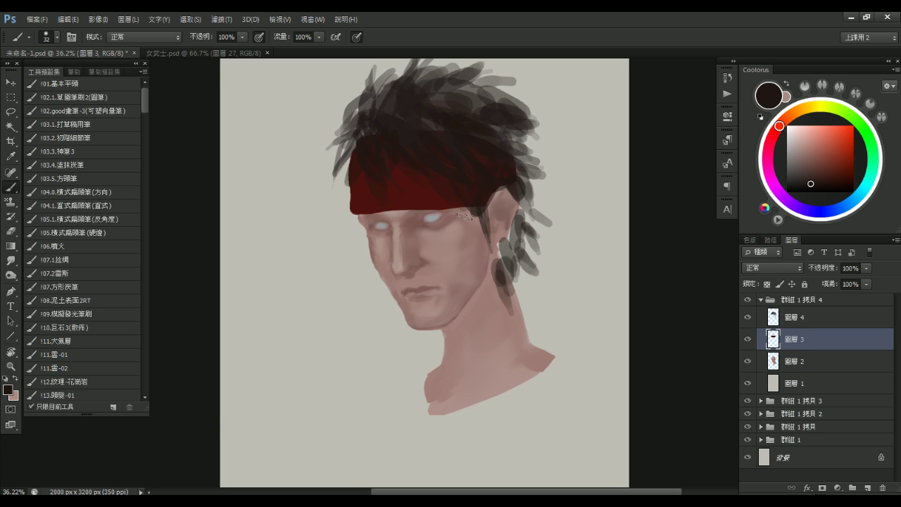
left_click(804, 356)
scroll(454, 216, "up", 3)
left_click(387, 224, "alt")
left_click(392, 223, "alt")
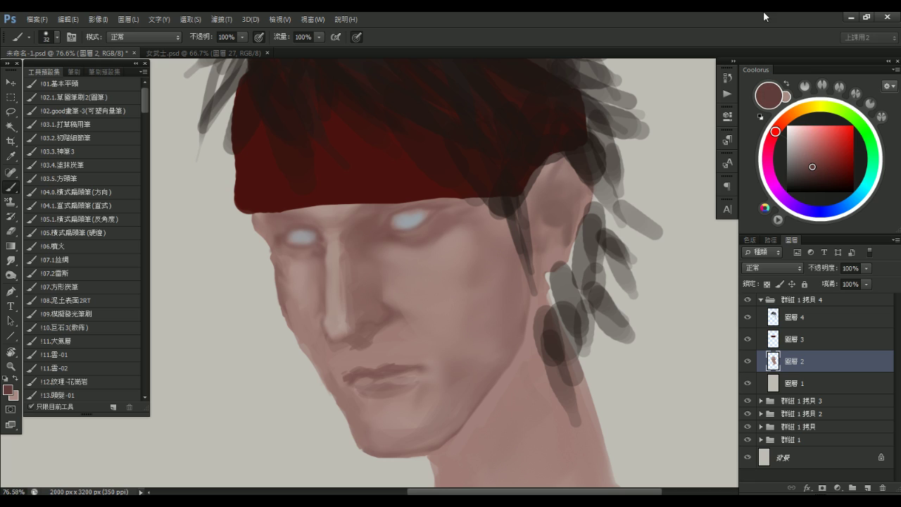
Darken the eyelids and outer corner of the near eye with the dark reddish tone and a brush around size 30
key("bracketleft")
key("bracketleft")
key("bracketleft")
key("bracketleft")
key("bracketright")
key("bracketright")
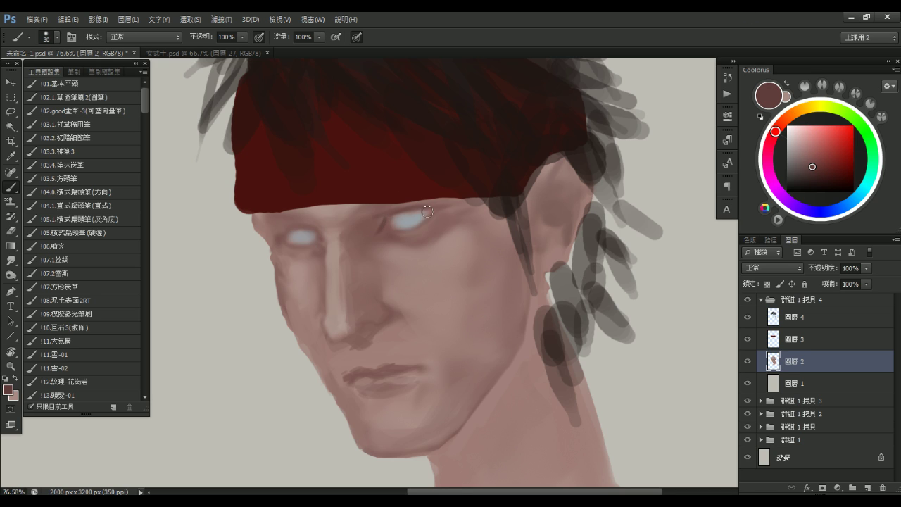
key("bracketleft")
key("bracketright")
key("bracketright")
key("bracketright")
key("bracketright")
key("bracketright")
key("bracketleft")
key("bracketleft")
key("bracketright")
key("bracketright")
key("bracketright")
Darken the lids of the far eye and shade the brow area between the eyes, enlarging the brush to size 60
left_click_drag(285, 236, 299, 248)
key("]")
key("bracketright")
key("bracketright")
key("bracketright")
key("bracketright")
key("bracketright")
key("bracketright")
key("bracketleft")
key("bracketleft")
key("bracketleft")
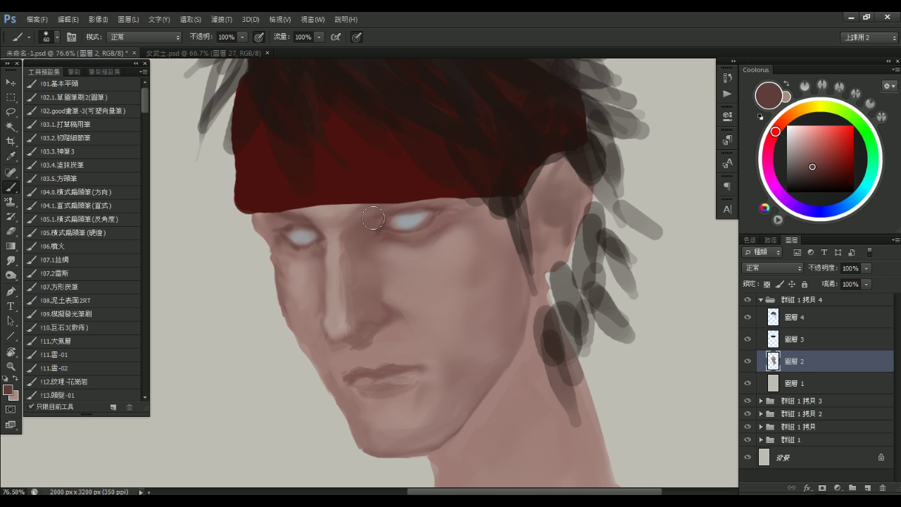
Sample skin tones around the upper lip and soften the lip's upper edge with a size 30 brush
left_click_drag(416, 268, 432, 253)
left_click(404, 328, "alt")
left_click(399, 354, "alt")
key("bracketleft")
key("bracketleft")
key("bracketleft")
left_click(396, 358, "alt")
mouse_move(388, 356)
left_mouse_down()
mouse_move(408, 347)
mouse_move(386, 352)
left_mouse_up()
left_click(408, 338, "alt")
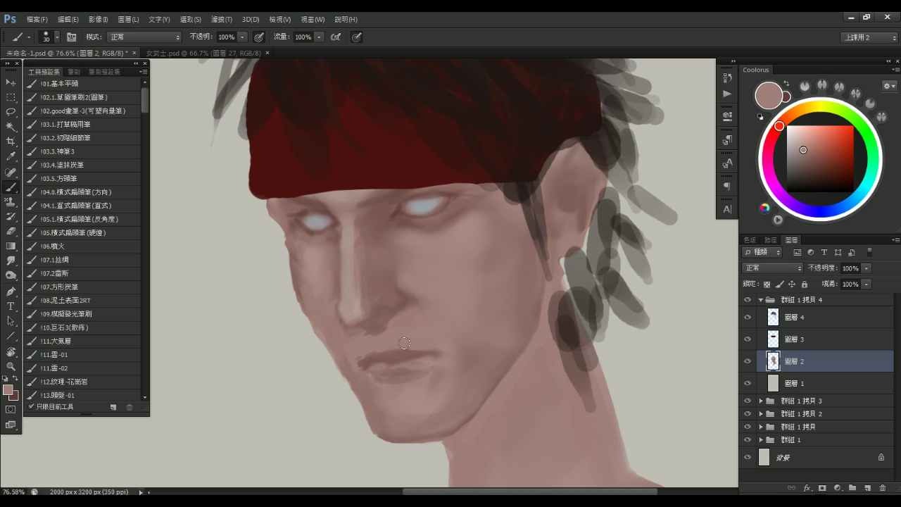
key("bracketright")
Sample the shadow tones beside the nose and repaint its shaded side plane with brush sizes 40 to 80
left_click(414, 277, "alt")
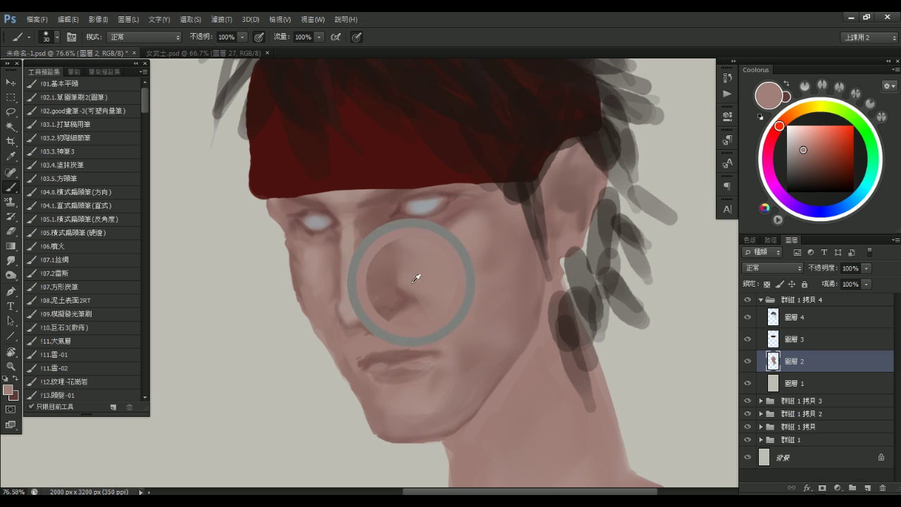
left_click(385, 303, "alt")
key("bracketright")
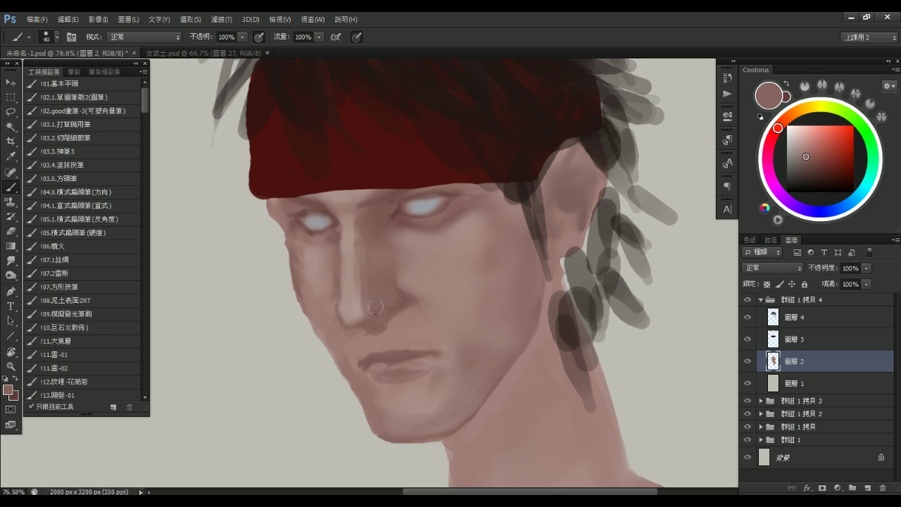
left_click(388, 295, "alt")
left_click(412, 239, "alt")
key("bracketright")
key("bracketright")
key("bracketright")
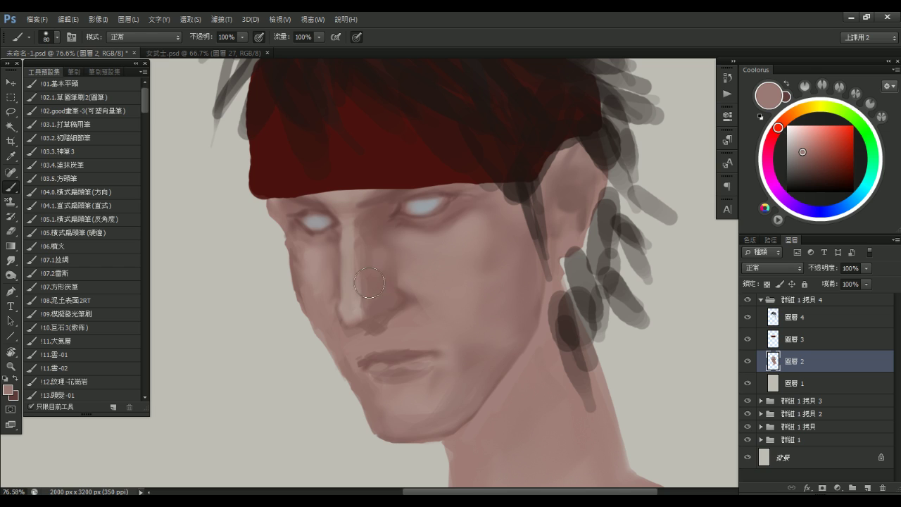
left_click_drag(377, 265, 390, 301)
Blend the nostril wing into the nose tip and near cheek with sampled tones, reducing the brush to size 60
key("bracketright")
key("bracketright")
key("bracketright")
left_click(359, 302, "alt")
left_click(375, 302, "alt")
left_click(379, 298, "alt")
left_click(402, 291, "alt")
key("bracketleft")
key("bracketleft")
key("bracketleft")
left_click(415, 278, "alt")
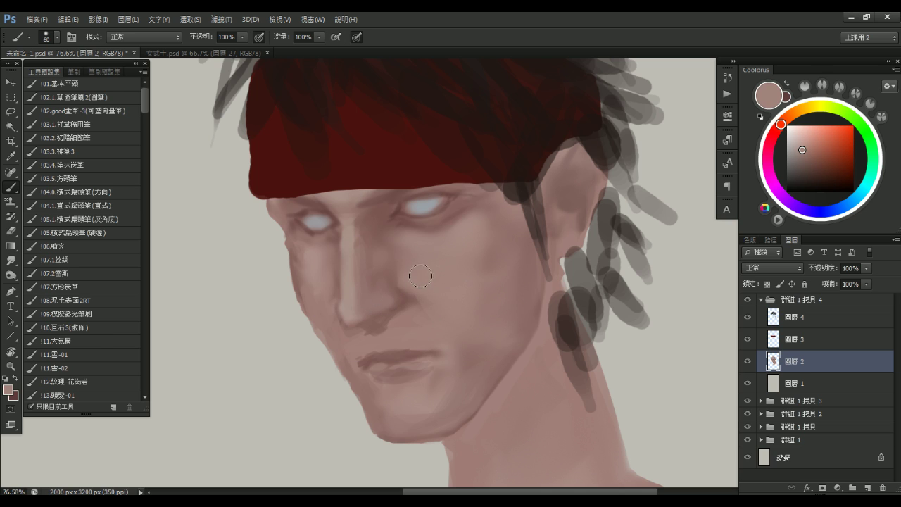
Smudge the transitions along the nose bridge and tip at 20% strength, reducing the tip size for the finer areas
key("r")
key("bracketright")
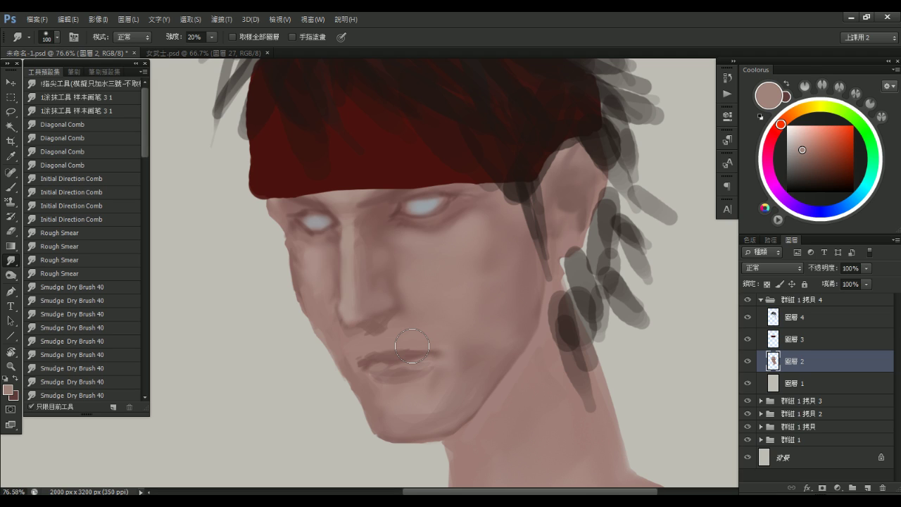
key("bracketleft")
key("bracketleft")
key("bracketleft")
key("alt")
right_click(389, 271, "alt")
left_click_drag(348, 254, 356, 221)
key("bracketleft")
key("bracketleft")
key("bracketleft")
key("bracketleft")
left_click_drag(359, 288, 358, 307)
key("bracketleft")
key("bracketleft")
Return to the Brush tool and refine the shadow under the nose with sampled skin tones, ending at size 70
key("b")
left_click(352, 343, "alt")
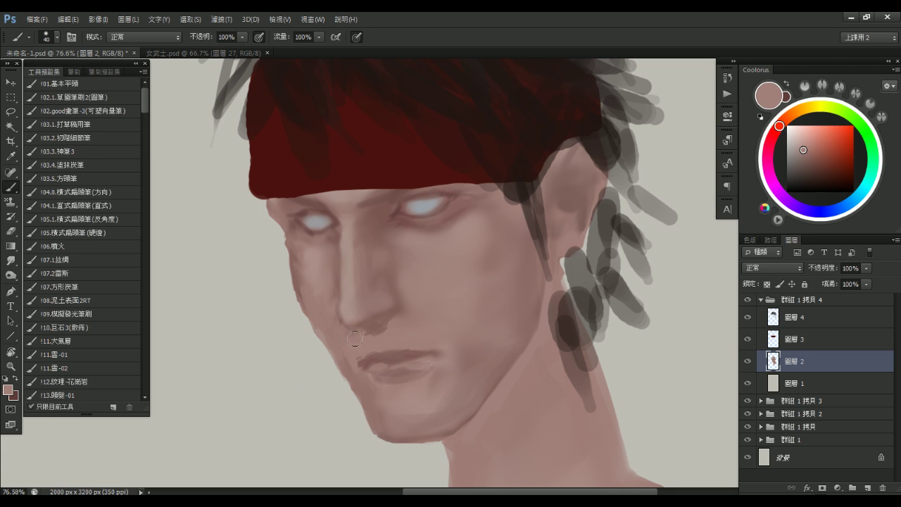
key("bracketleft")
key("bracketleft")
key("bracketleft")
key("bracketleft")
left_click(352, 341, "alt")
left_click(374, 328, "alt")
key("bracketright")
key("bracketright")
key("bracketright")
key("bracketright")
key("bracketright")
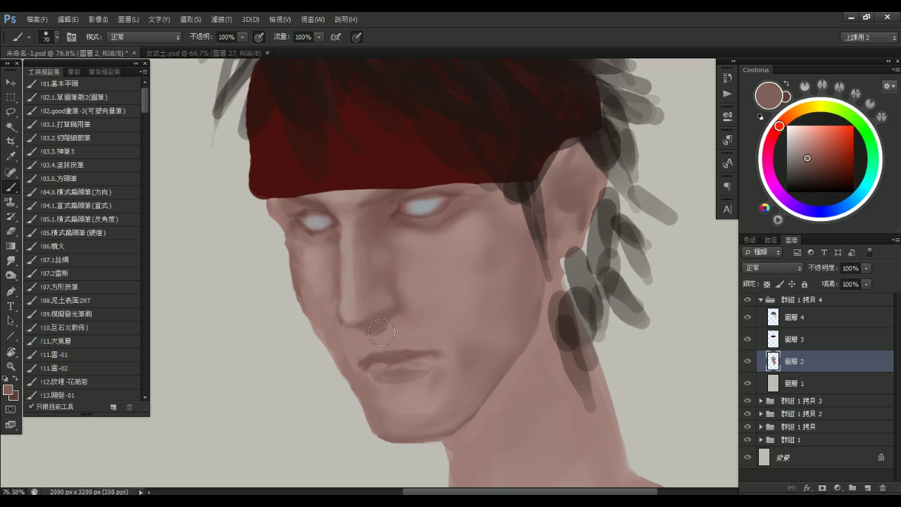
Blend the skin between the nose and upper lip into the near cheek with sampled tones and a size 100 brush
left_click(377, 336, "alt")
key("bracketright")
left_click(379, 332, "alt")
key("bracketright")
key("bracketright")
key("bracketright")
key("bracketright")
key("bracketright")
key("bracketright")
key("bracketright")
key("bracketright")
key("bracketright")
left_click(429, 312, "alt")
key("bracketleft")
key("bracketleft")
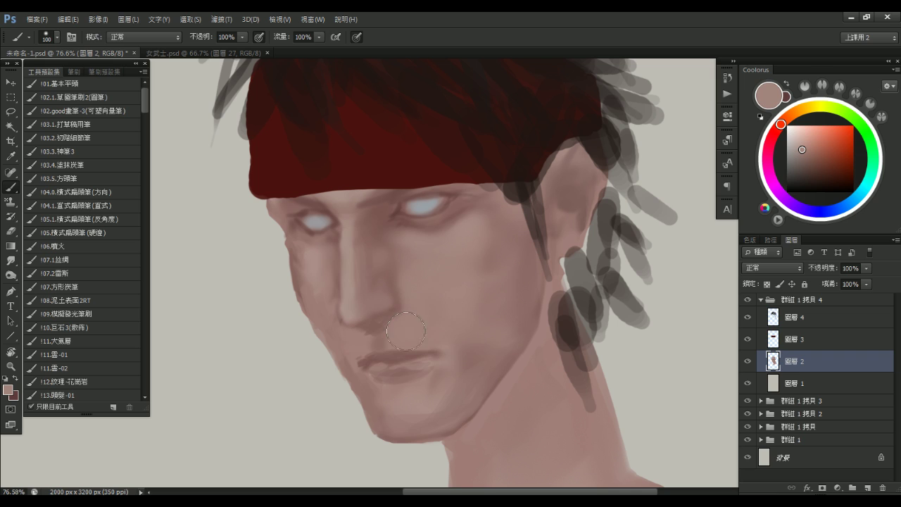
Smooth the far cheek with a light skin tone at size 80 and the near temple with a size 125 brush
key("bracketleft")
key("bracketleft")
key("bracketleft")
key("bracketleft")
key("bracketright")
left_click(430, 278, "alt")
left_click(324, 257, "alt")
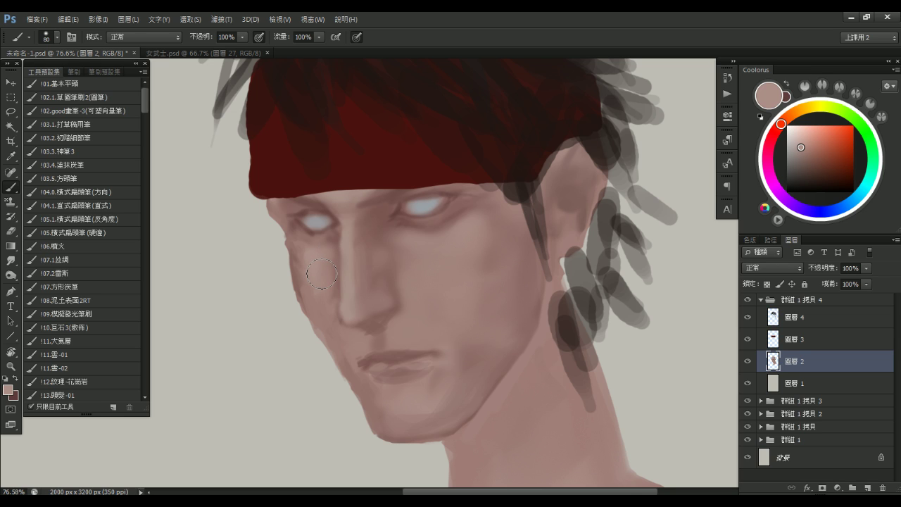
key("bracketright")
key("bracketright")
left_click(396, 232, "alt")
key("bracketright")
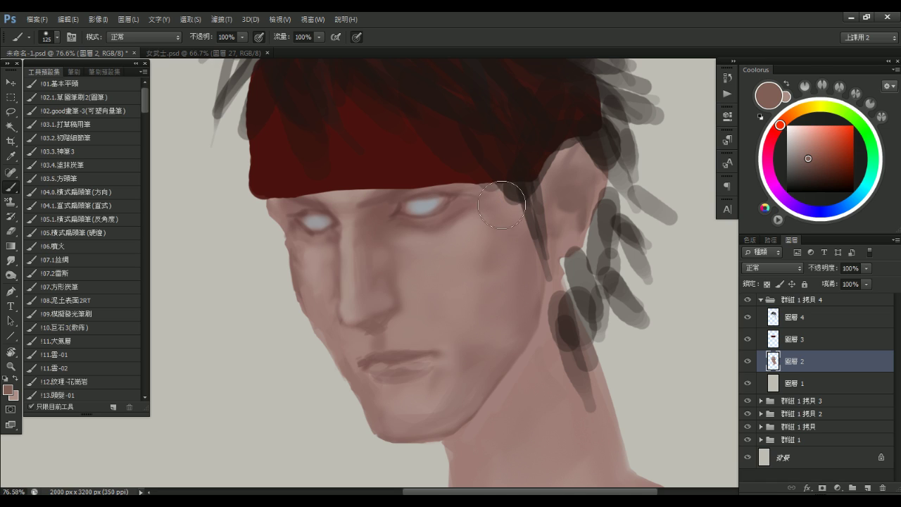
Choose the !05.1.橫式扁頭筆(反角度) brush preset and clean up the far jaw contour beside the mouth with a sampled skin tone at size 20
scroll(503, 313, "down", 1)
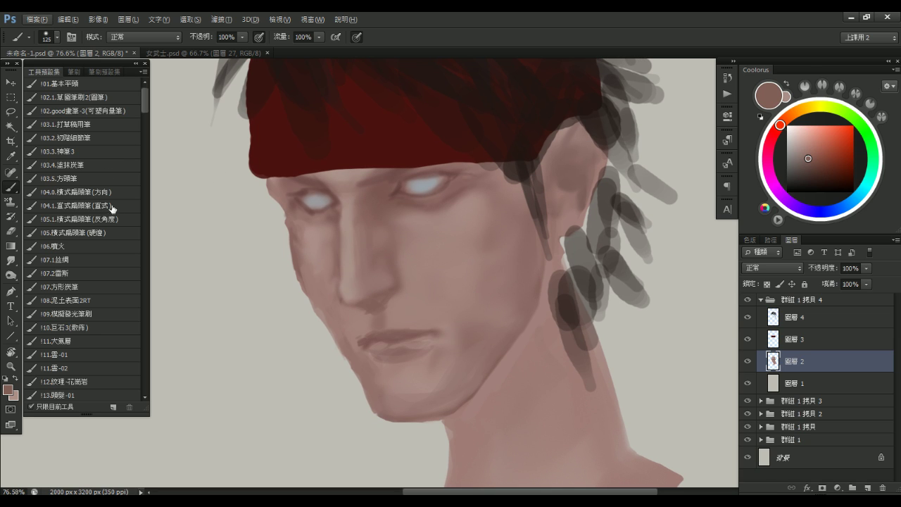
left_click(116, 219)
left_click(348, 318, "alt")
key("[")
left_click_drag(334, 333, 352, 369)
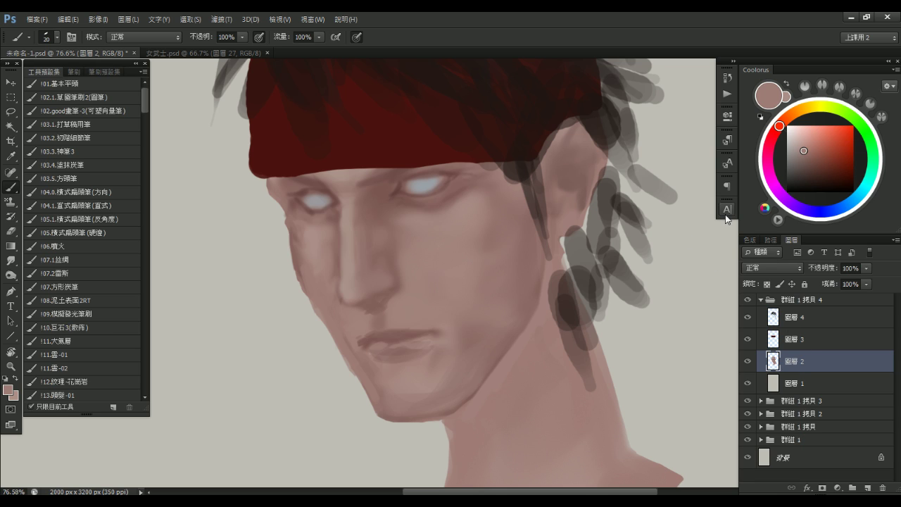
Refine the far cheekbone contour with skin tones sampled from the cheek and a flat brush of size 25 to 30
mouse_move(565, 312)
left_mouse_down()
mouse_move(548, 312)
mouse_move(549, 322)
left_mouse_up()
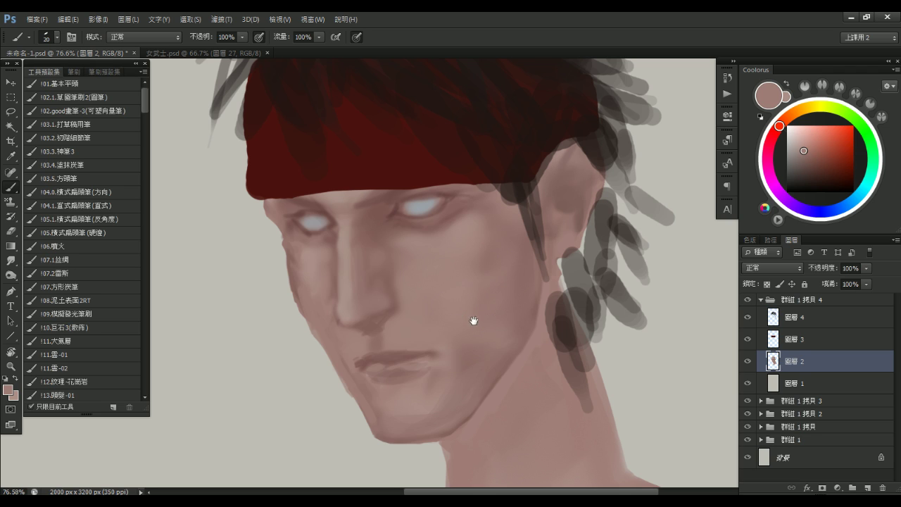
scroll(465, 323, "down", 2)
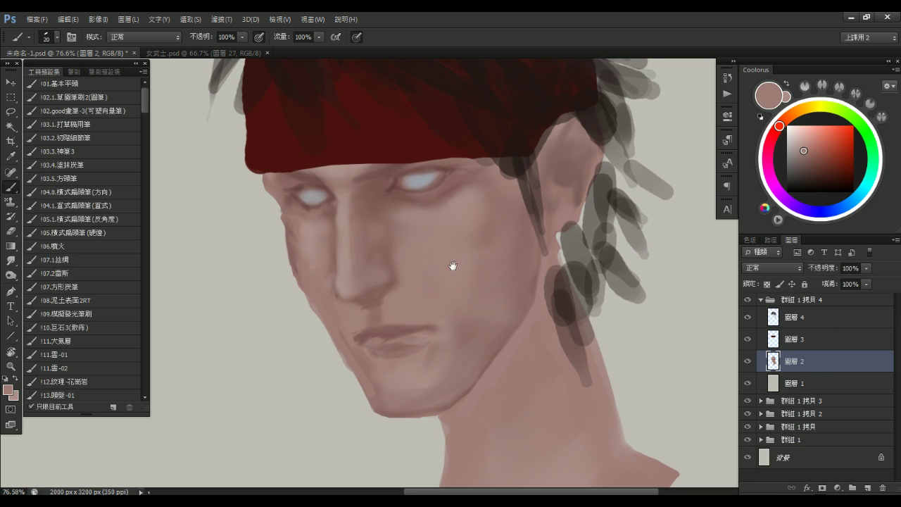
scroll(502, 288, "down", 1)
left_click_drag(303, 246, 315, 249)
left_click(317, 254, "alt")
left_click(312, 250, "alt")
key("bracketleft")
key("bracketleft")
key("bracketleft")
key("bracketleft")
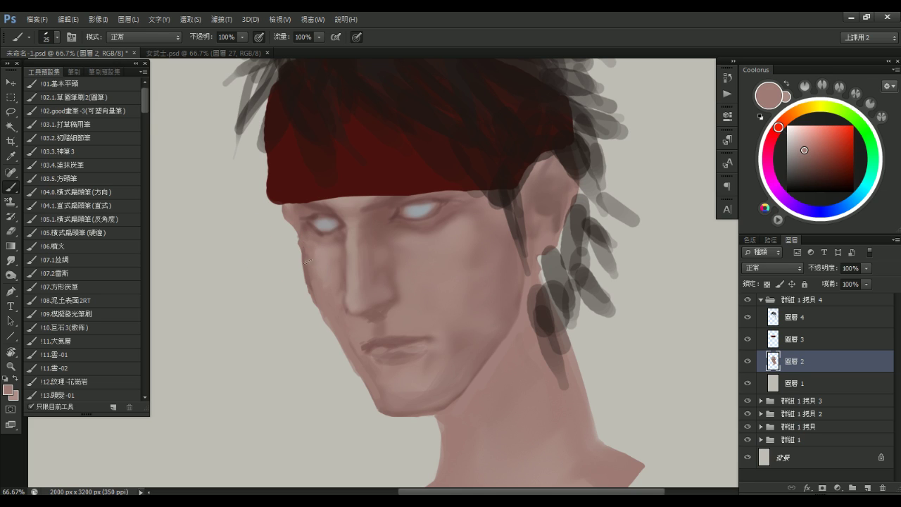
key("bracketright")
key("bracketright")
key("bracketright")
left_click(322, 278, "alt")
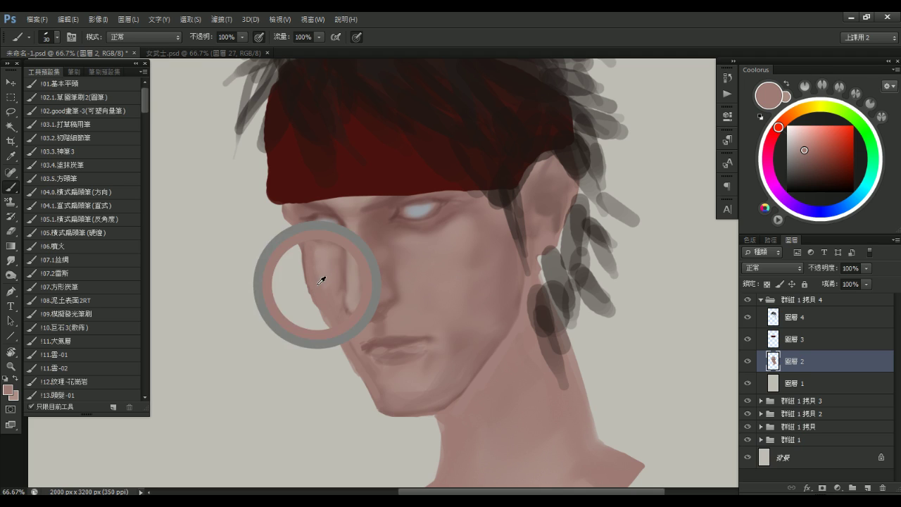
key("bracketleft")
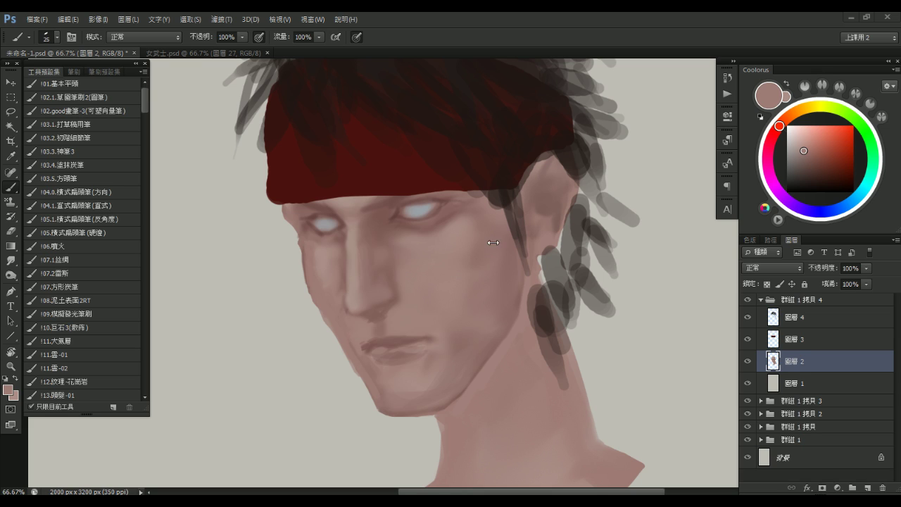
Touch up the skin between the mouth and far jaw edge with sampled tones and a size 40 flat brush
left_click(359, 324, "alt")
left_click(358, 334, "alt")
key("]")
key("]")
key("]")
left_click(384, 374, "alt")
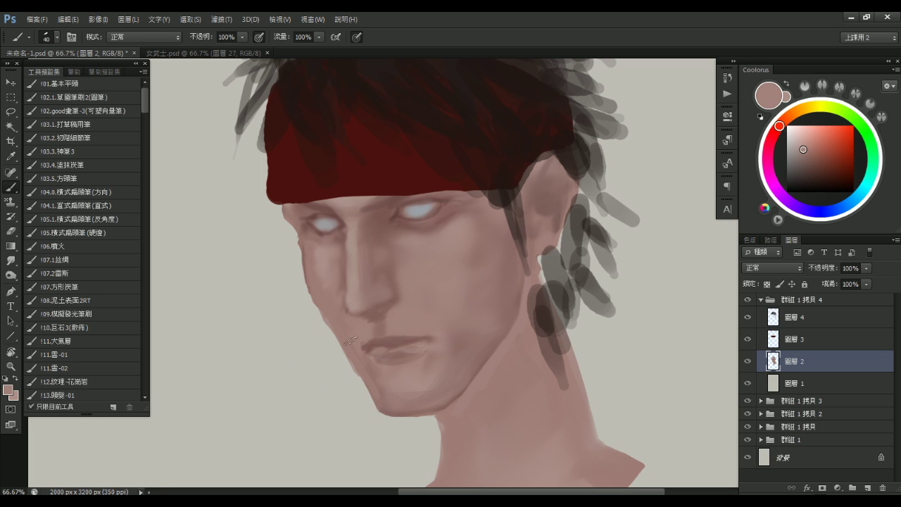
Refine the lips and mouth line with tones sampled from the mouth area, reducing the flat brush to size 15
left_click(388, 376, "alt")
left_click(396, 360, "alt")
left_click(396, 355, "alt")
left_click(387, 344, "alt")
left_click(390, 338, "alt")
key("[")
key("[")
left_click_drag(475, 307, 464, 304)
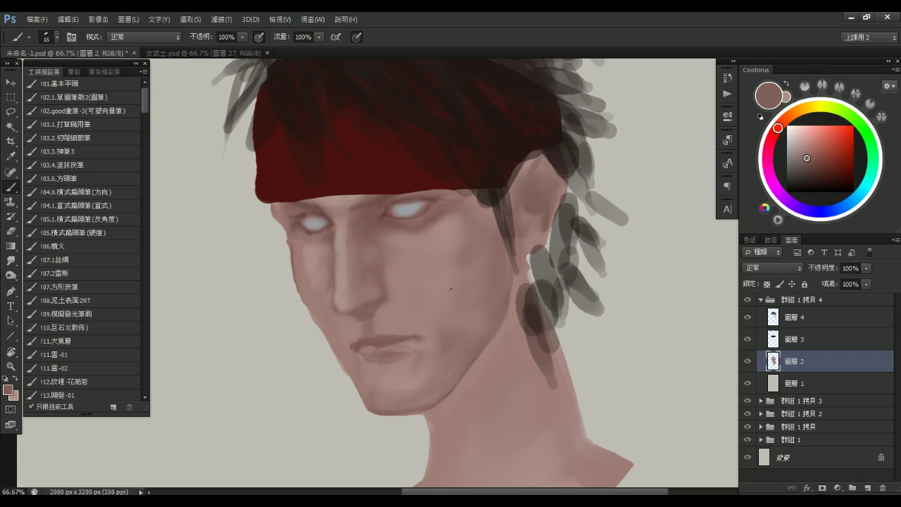
Choose the !03.2.初階細節筆 brush preset, sample the dark tone beside the near eye and pick a darker reddish brown
left_click(93, 192)
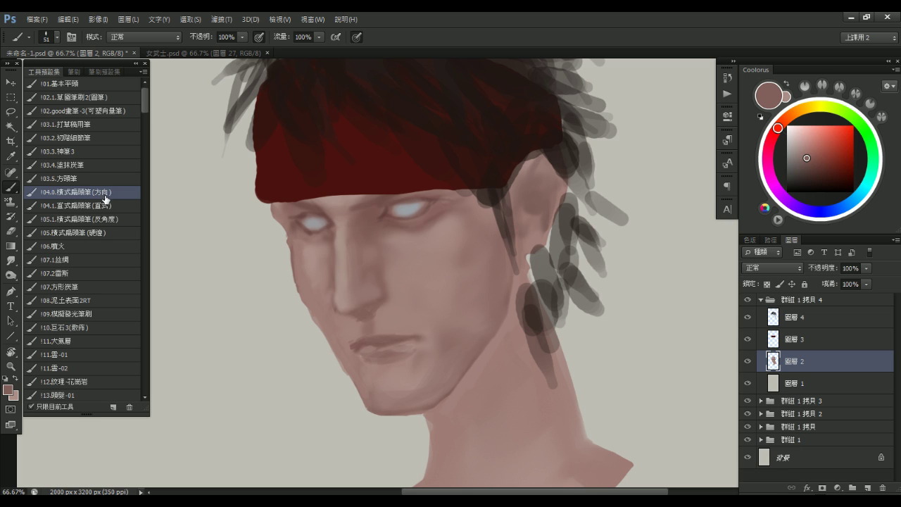
left_click(99, 137)
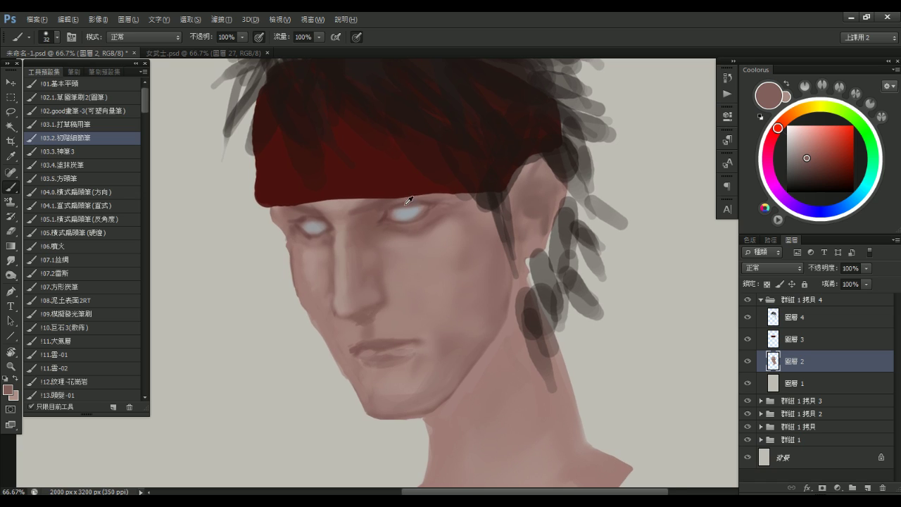
left_click(403, 205, "alt")
left_click(384, 218, "alt")
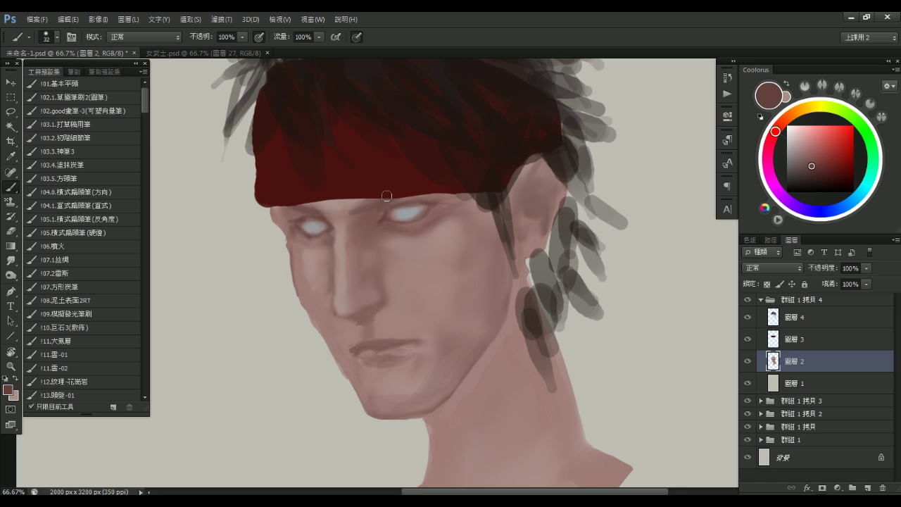
left_click(814, 171)
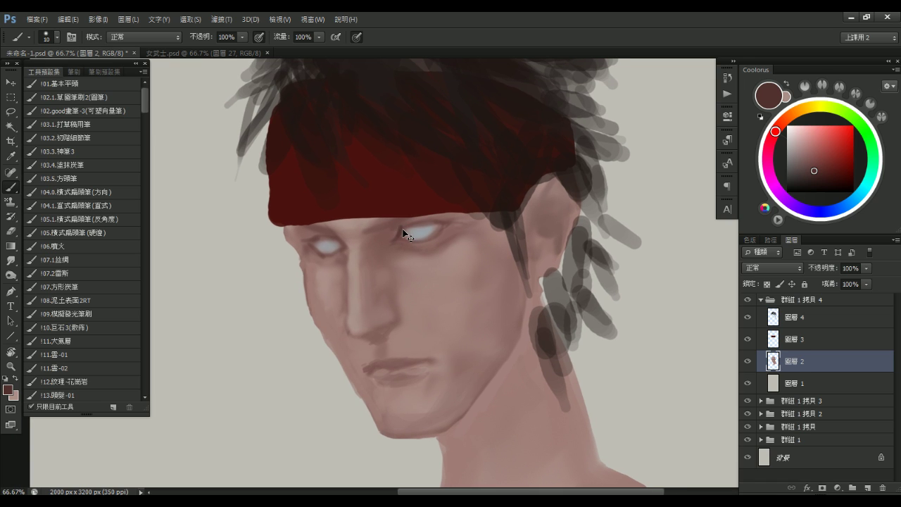
Try a dark stroke on the near eye's upper lid, then sample the reddish lid tone with a size 30 brush
key("bracketright")
key("bracketright")
key("bracketright")
mouse_move(412, 223)
left_mouse_down()
mouse_move(437, 221)
mouse_move(419, 232)
mouse_move(443, 221)
left_mouse_up()
key("ctrl+z")
key("bracketleft")
key("bracketright")
key("bracketright")
key("bracketright")
key("x")
left_click(426, 219, "alt")
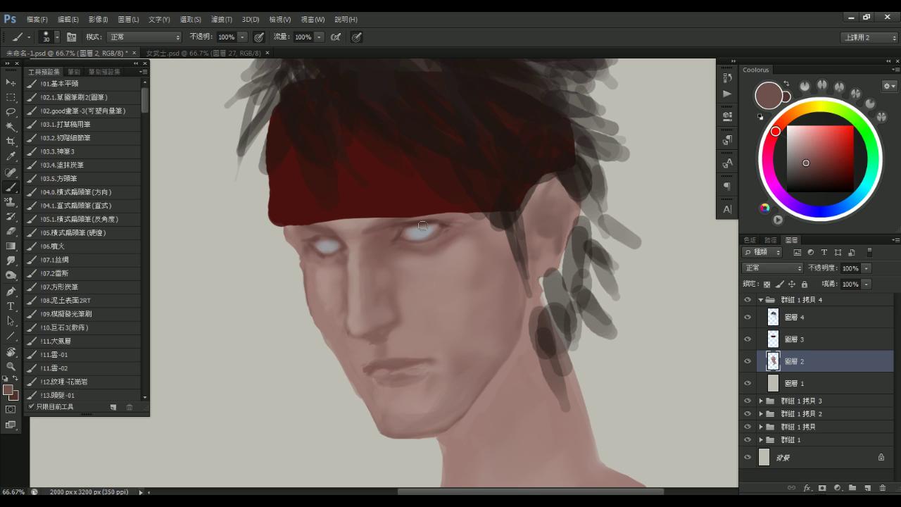
Paint the irises of the near and far eyes with reddish browns and a brush of about size 35
key("bracketright")
key("bracketright")
left_click(422, 231)
left_click_drag(423, 231, 419, 233)
key("bracketleft")
key("bracketright")
key("bracketleft")
key("x")
key("bracketright")
key("bracketleft")
left_click_drag(328, 244, 330, 239)
key("bracketright")
key("bracketleft")
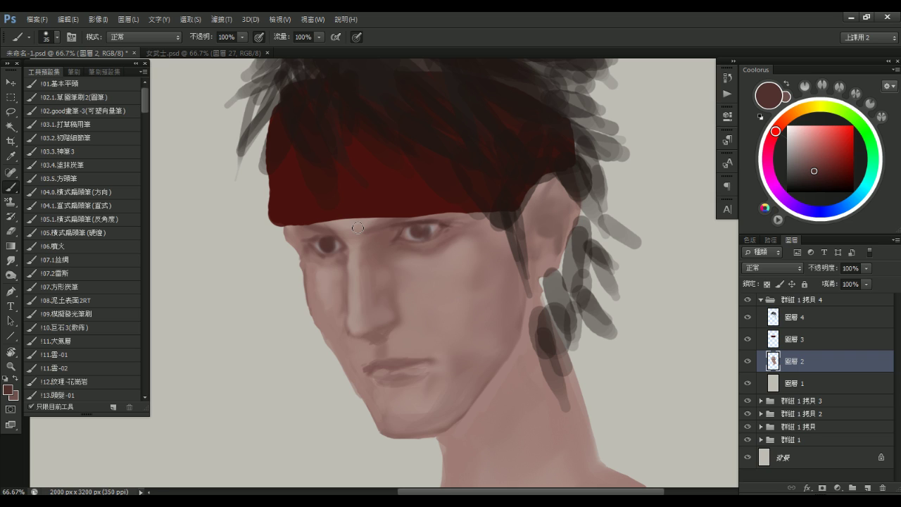
Refine the far eye area with a size 25 brush and sample the skin tone between the eyes
scroll(478, 314, "down", 2)
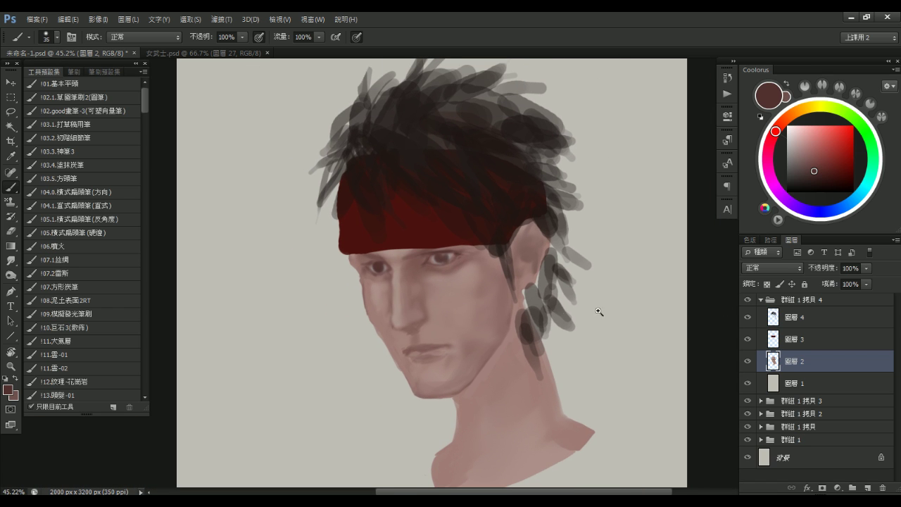
scroll(535, 302, "down", 3)
scroll(535, 302, "up", 3)
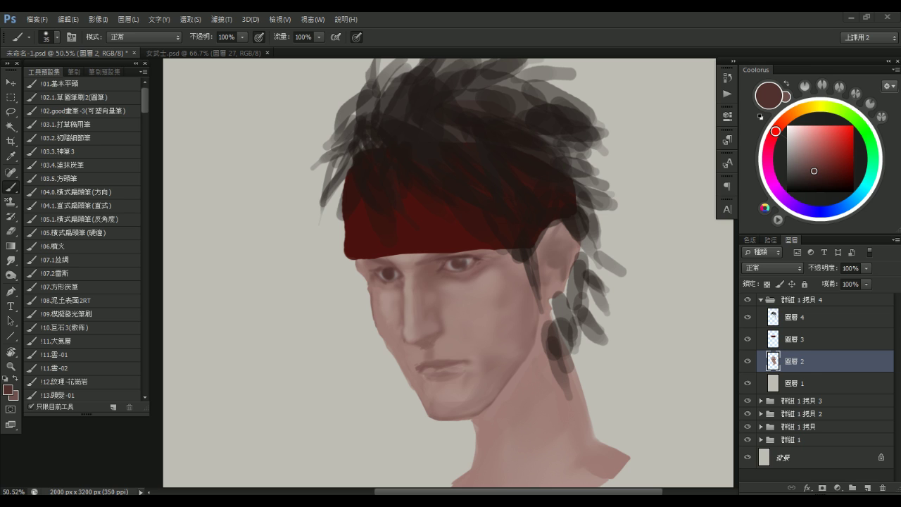
key("bracketleft")
scroll(451, 296, "up", 3)
key("bracketleft")
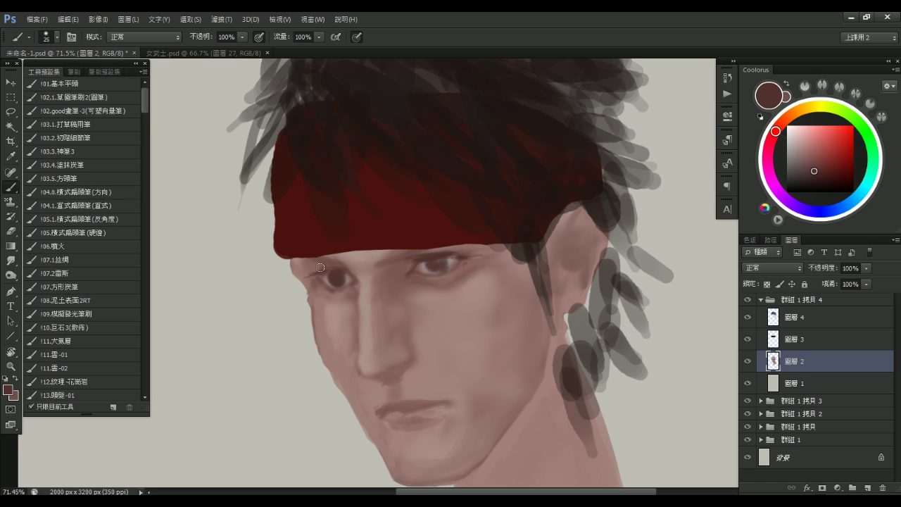
key("bracketright")
key("bracketleft")
left_click_drag(408, 296, 397, 292)
key("x")
left_click_drag(364, 258, 383, 260)
left_click(373, 284, "alt")
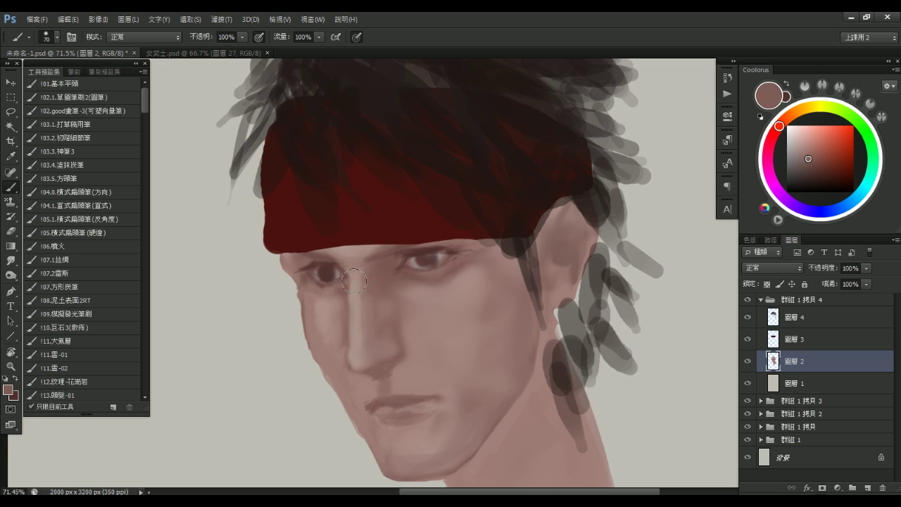
Soften the shading between the brows using the sampled skin tone and a brush enlarged to about size 150
key("bracketright")
key("bracketright")
key("bracketright")
key("bracketright")
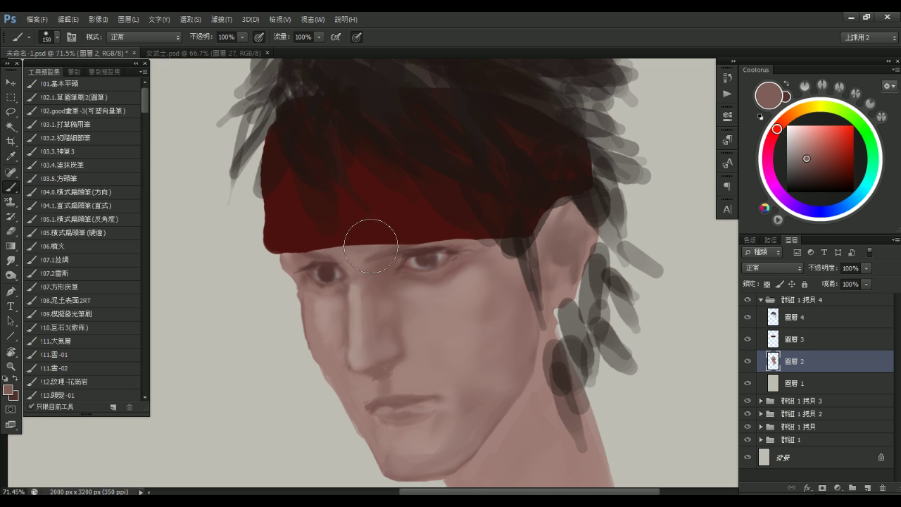
key("bracketright")
mouse_move(421, 272)
left_mouse_down()
mouse_move(380, 273)
mouse_move(370, 249)
left_mouse_up()
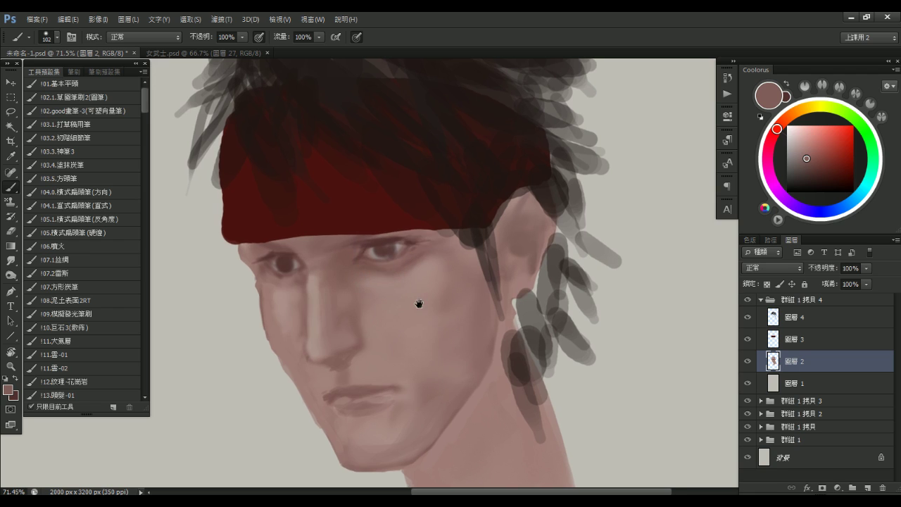
left_click_drag(422, 303, 400, 301)
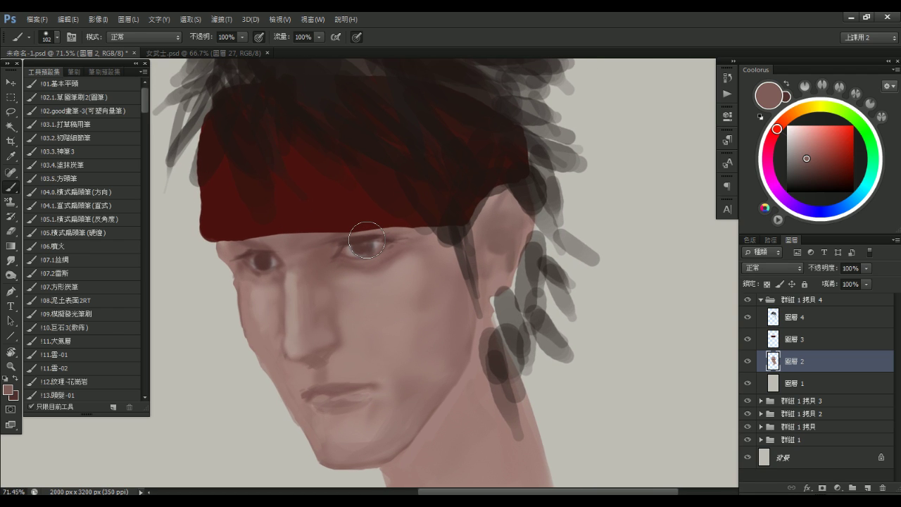
Darken the near eyebrow with a sampled brow tone shifted to a darker reddish brown at brush size 70 to 80
left_click(53, 495)
left_click_drag(497, 24, 900, 144)
left_click_drag(375, 242, 406, 245)
key("bracketleft")
left_click(380, 238, "alt")
key("bracketleft")
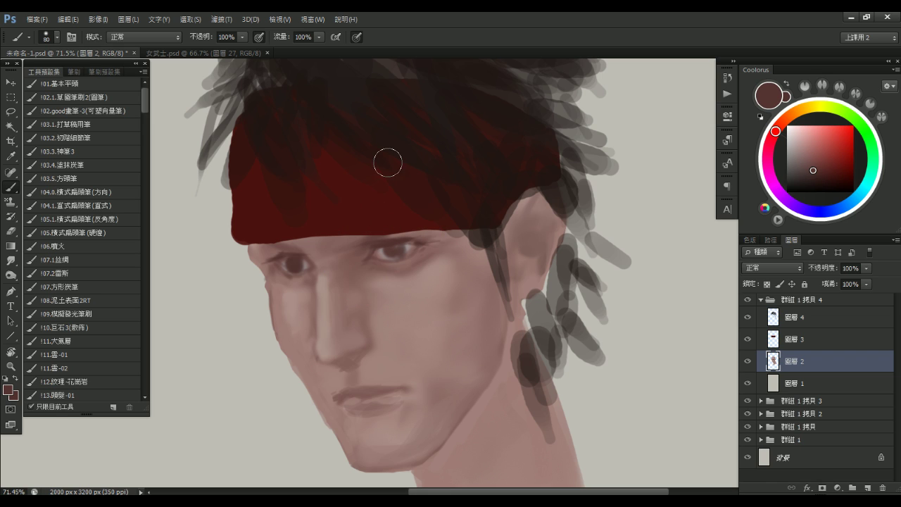
left_click(815, 175)
key("bracketleft")
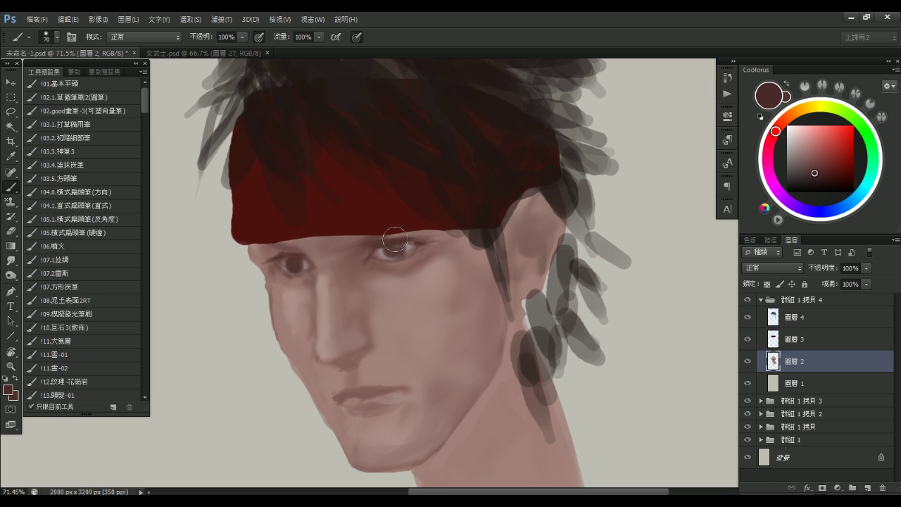
key("bracketright")
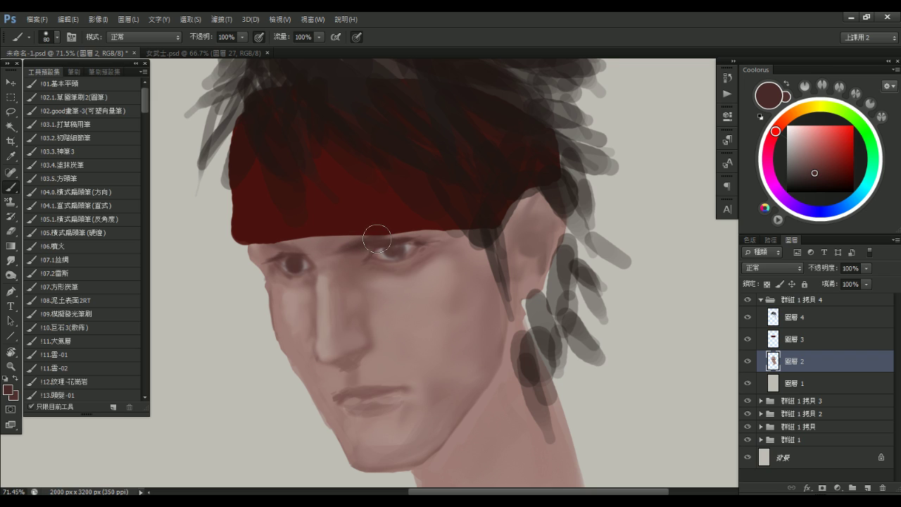
Reduce the brush to size 20 and touch up the near eye's inner corner with a skin tone sampled there
key("bracketleft")
key("bracketleft")
key("bracketleft")
key("bracketleft")
key("bracketleft")
key("bracketleft")
key("bracketleft")
key("bracketleft")
key("bracketleft")
key("bracketleft")
left_click(363, 259, "alt")
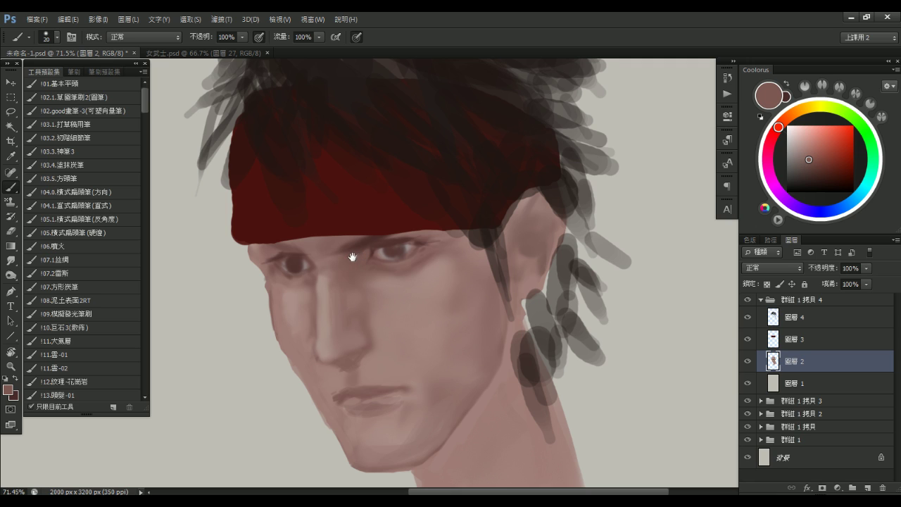
Brighten the upper nose bridge with a light tone sampled from it, using a brush of about size 25
mouse_move(344, 314)
left_mouse_down()
mouse_move(354, 302)
mouse_move(347, 275)
left_mouse_up()
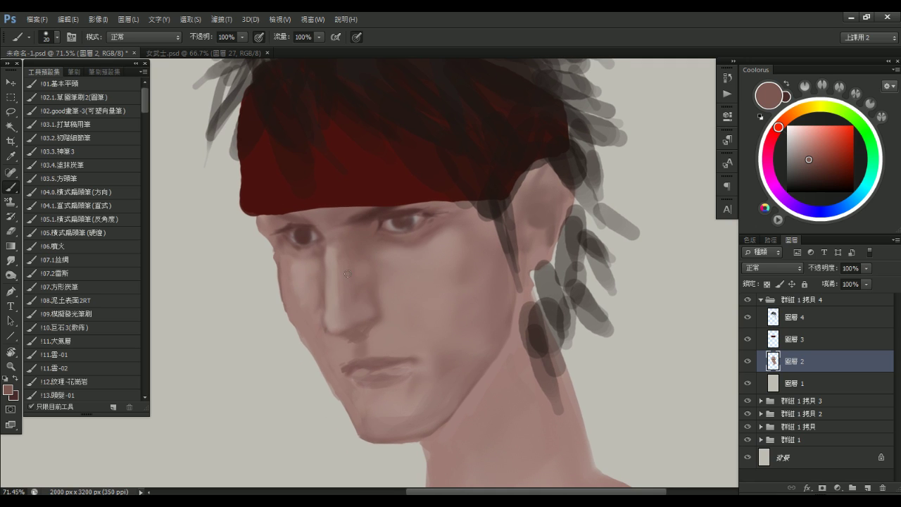
left_click(326, 244, "alt")
key("bracketright")
key("bracketright")
key("bracketright")
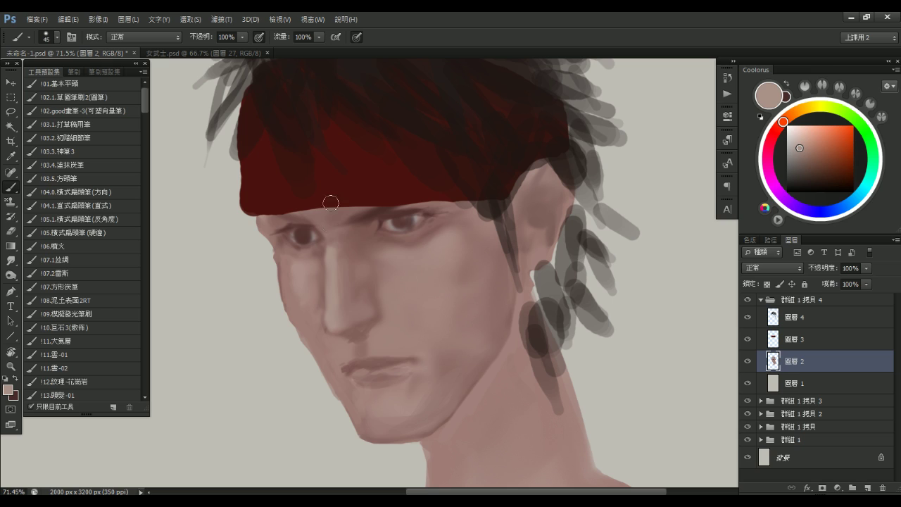
key("bracketleft")
key("bracketleft")
key("bracketleft")
key("bracketleft")
key("space")
left_click_drag(348, 281, 344, 278)
key("bracketright")
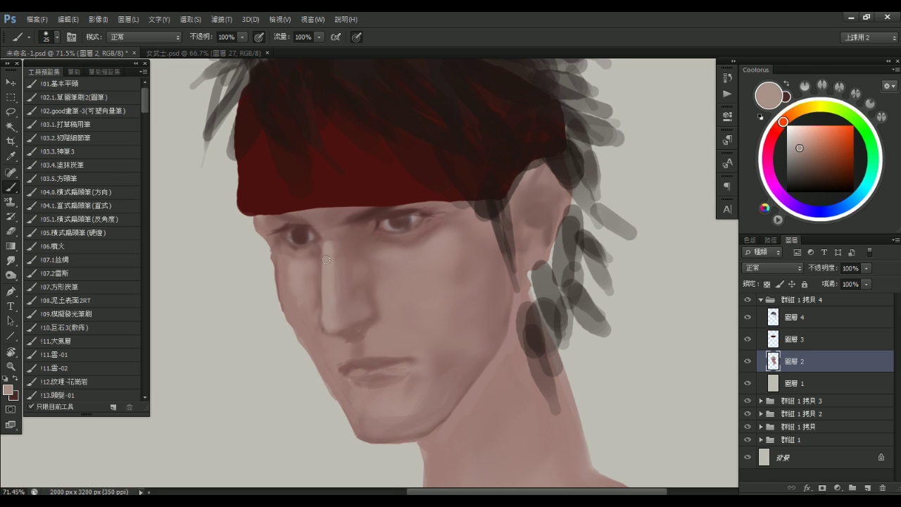
Extend the light tone down the nose bridge to the tip, then sample the nose's underside with a size 40 brush
key("bracketright")
key("bracketleft")
key("bracketleft")
key("bracketleft")
left_click_drag(326, 298, 326, 328)
key("bracketright")
key("bracketright")
key("bracketright")
left_click(332, 338, "alt")
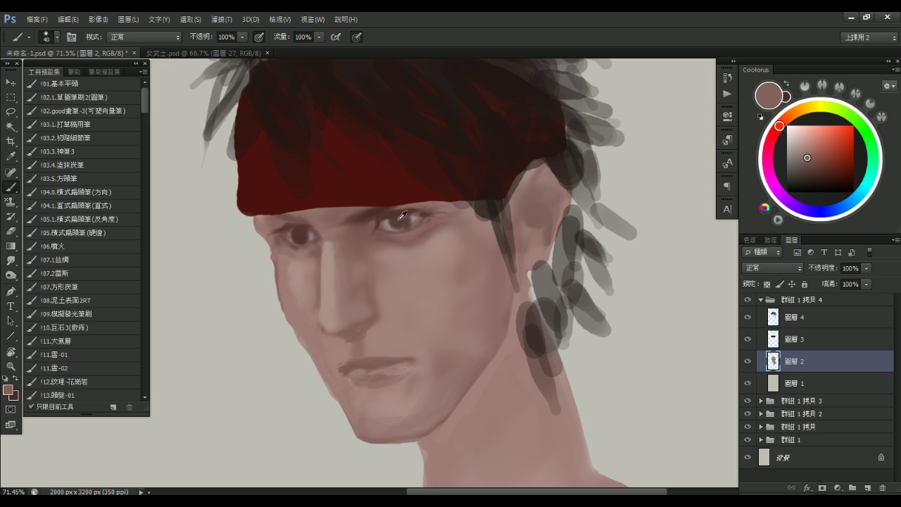
Sample the near eye's dark tone, pick a darker reddish brown and reduce the brush to size 20
left_click(400, 219, "alt")
left_click(815, 172)
key("bracketleft")
key("bracketleft")
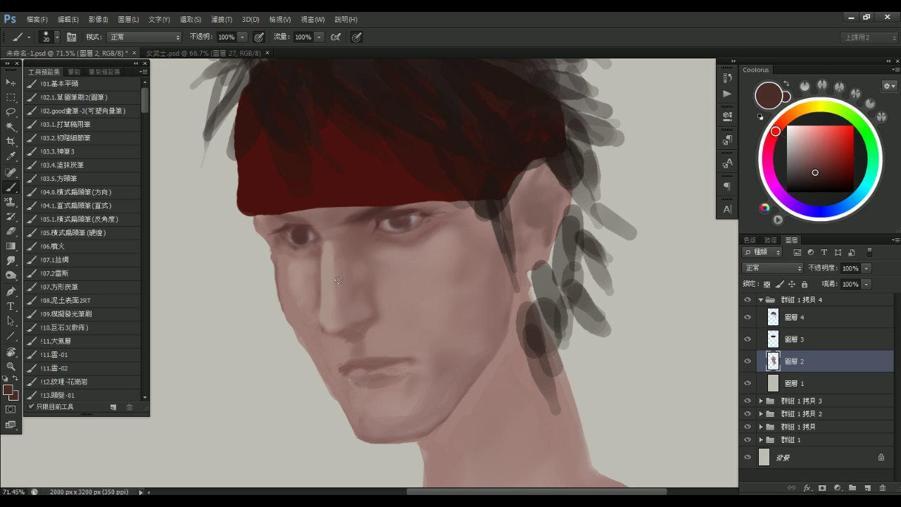
Blend the shadow beside the upper nose bridge with a tone sampled there and a brush enlarged past size 60
left_click(345, 236, "alt")
key("bracketright")
key("bracketright")
key("bracketright")
key("bracketright")
key("bracketright")
key("bracketright")
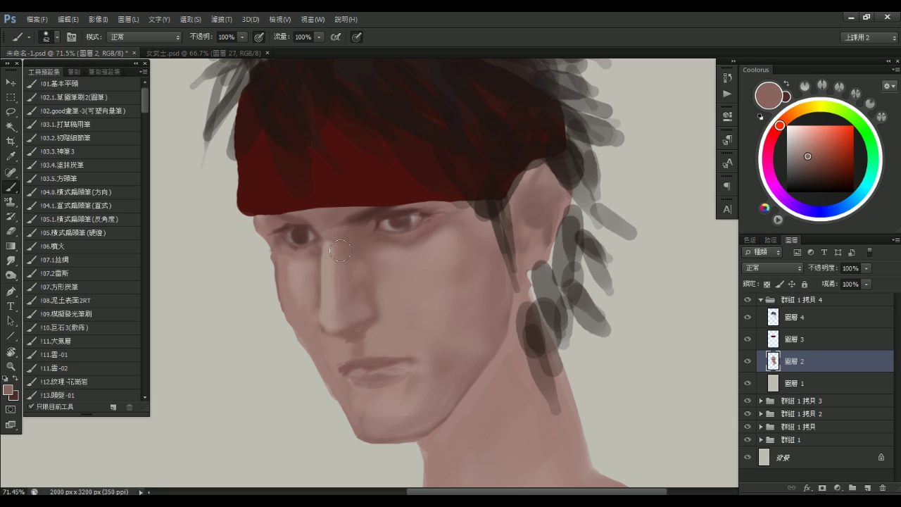
key("bracketright")
key("bracketright")
Blend the side of the nose into the near cheek with locally sampled skin tones at brush size 100 to 150
left_click(349, 310, "alt")
key("bracketright")
left_click_drag(345, 318, 338, 321)
key("bracketleft")
left_click(342, 304, "alt")
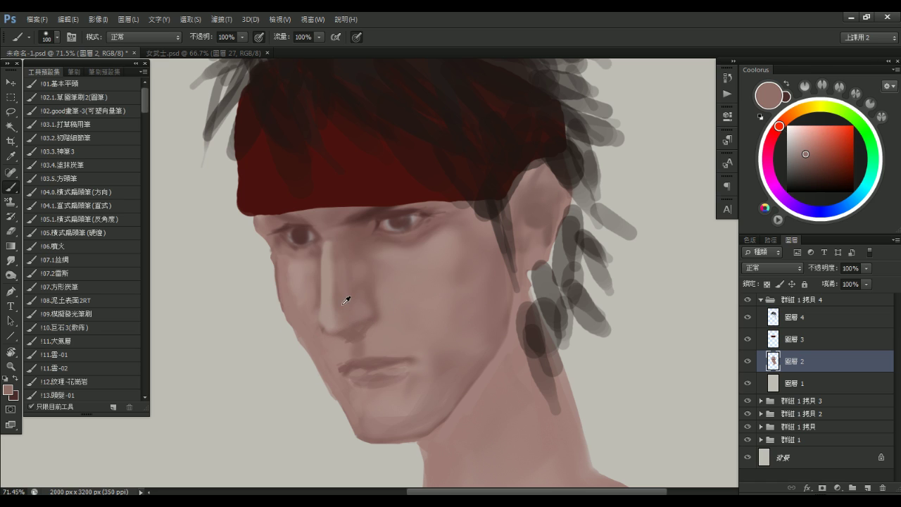
left_click(357, 271, "alt")
left_click(384, 271, "alt")
key("bracketright")
key("bracketright")
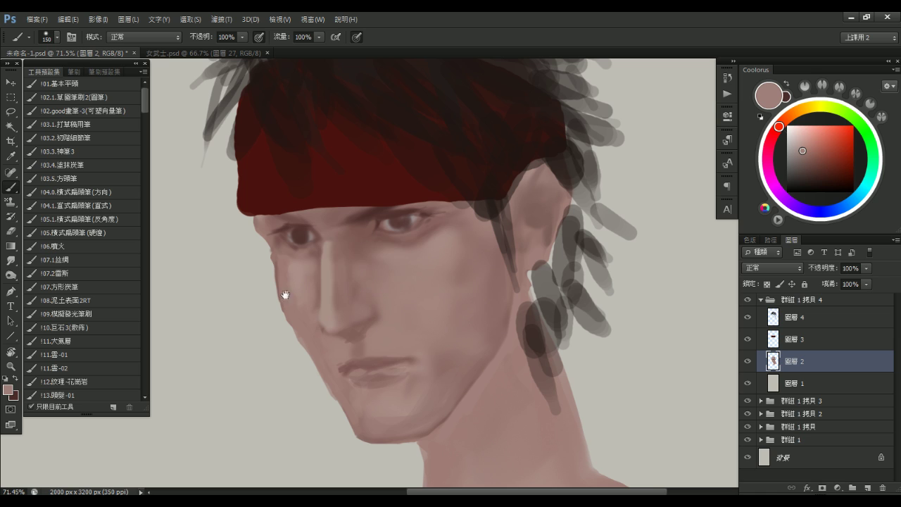
Define the nose's far edge, tip and underside with the dark reddish brown and a much smaller brush
left_click_drag(283, 283, 280, 272)
key("x")
key("bracketleft")
key("bracketleft")
key("bracketleft")
key("bracketleft")
key("bracketleft")
key("bracketleft")
key("bracketleft")
key("bracketleft")
key("bracketleft")
key("bracketleft")
key("bracketleft")
key("bracketleft")
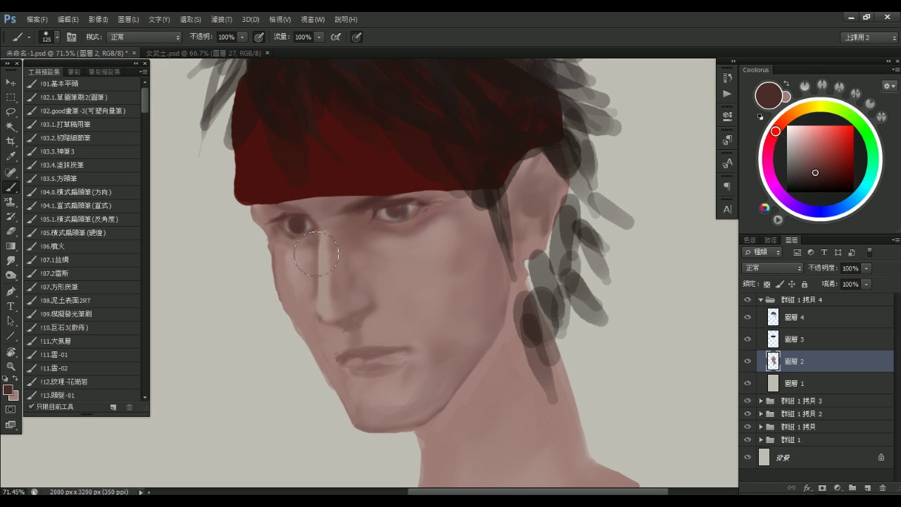
left_click_drag(320, 232, 318, 255)
left_click_drag(317, 300, 318, 310)
key("bracketright")
key("bracketleft")
left_click_drag(315, 312, 357, 329)
Darken the mouth line from the far corner to the near corner, then sample the lip tone with a size 20 brush
left_click(331, 357)
key("bracketright")
key("bracketright")
key("bracketleft")
left_click_drag(335, 356, 350, 353)
key("bracketleft")
left_click_drag(371, 355, 413, 353)
left_click(403, 354, "alt")
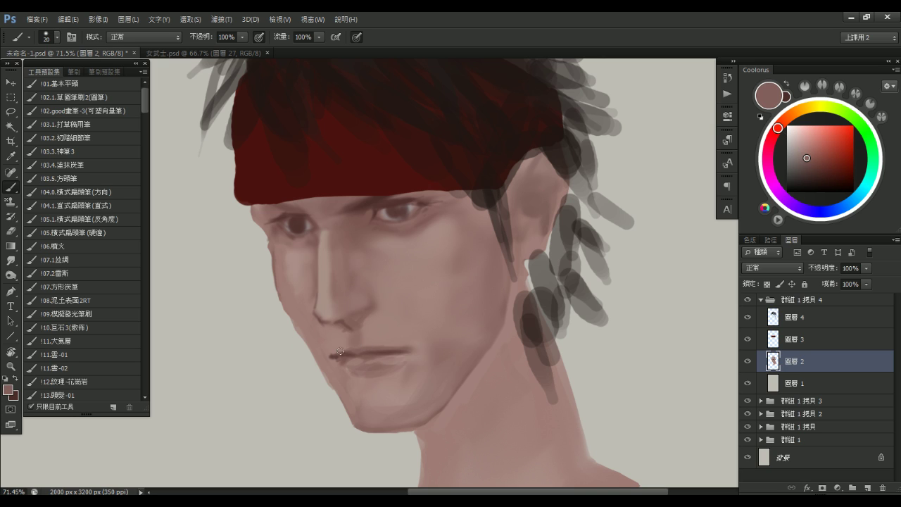
Sharpen the upper lip edge and deepen the mouth line toward the near corner with dark brown at about size 15
left_click(345, 350, "alt")
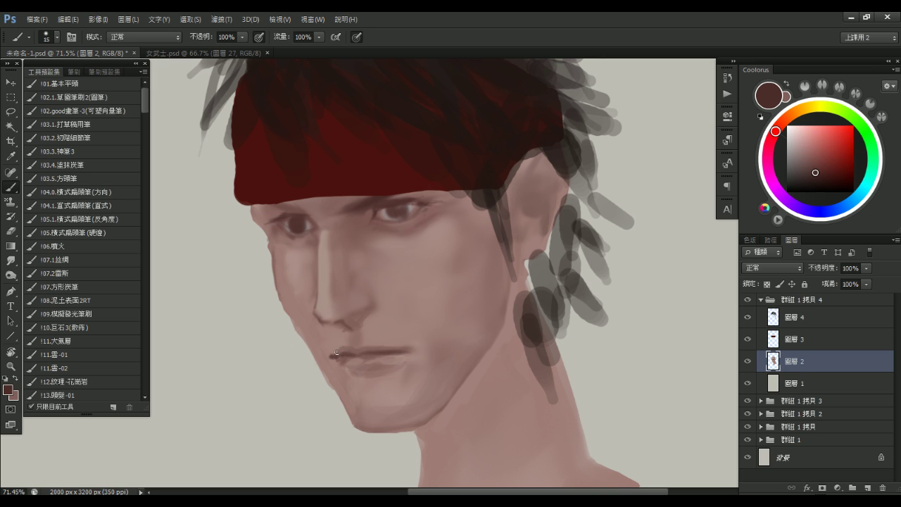
key("bracketright")
key("bracketright")
key("bracketright")
key("bracketleft")
key("bracketleft")
key("bracketleft")
key("bracketleft")
left_click_drag(373, 349, 410, 351)
Touch up the skin around the near mouth corner with a sampled cheek tone and a size 40 brush
key("bracketright")
key("bracketright")
left_click(403, 331, "alt")
key("bracketright")
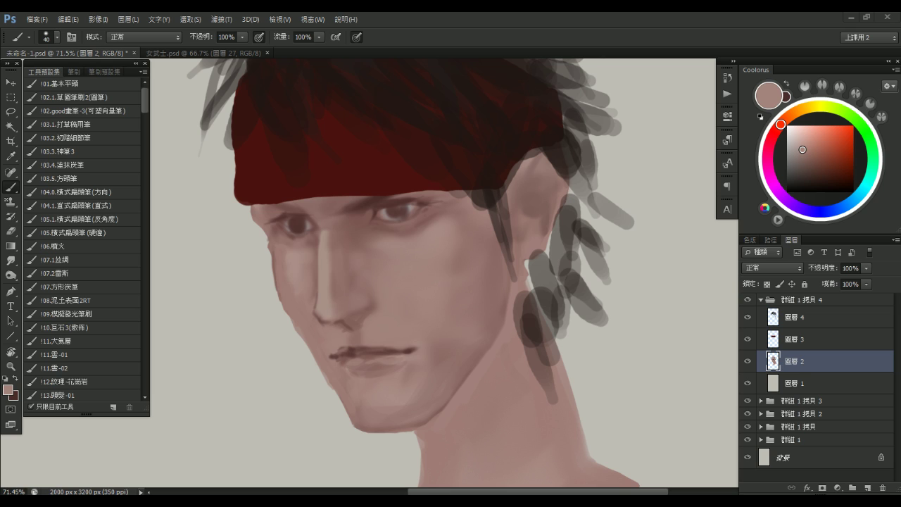
left_click(377, 269)
mouse_move(361, 291)
left_mouse_down()
mouse_move(346, 305)
mouse_move(334, 295)
left_mouse_up()
left_click_drag(385, 355, 396, 358)
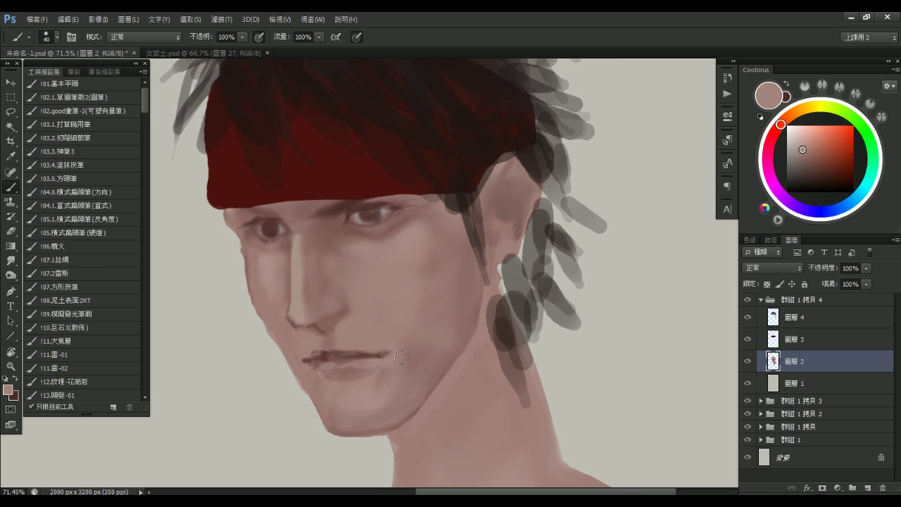
scroll(388, 357, "down", 1)
scroll(412, 368, "down", 2)
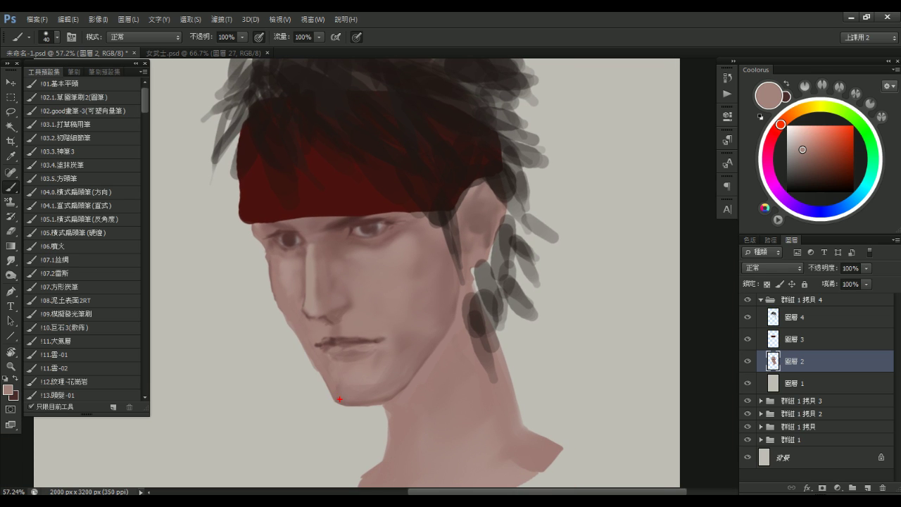
mouse_move(331, 397)
left_mouse_down()
mouse_move(405, 392)
mouse_move(461, 317)
left_mouse_up()
key("e")
mouse_move(337, 400)
left_mouse_down()
mouse_move(423, 361)
mouse_move(465, 310)
left_mouse_up()
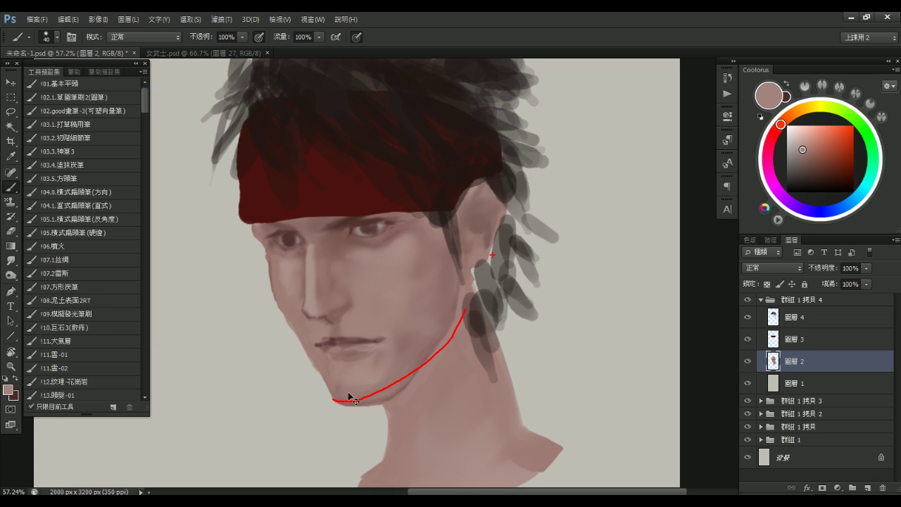
Darken the jaw's lower edge with a darker sampled brown using the !05.1 flat brush (反角度) at size 30
left_click(120, 206)
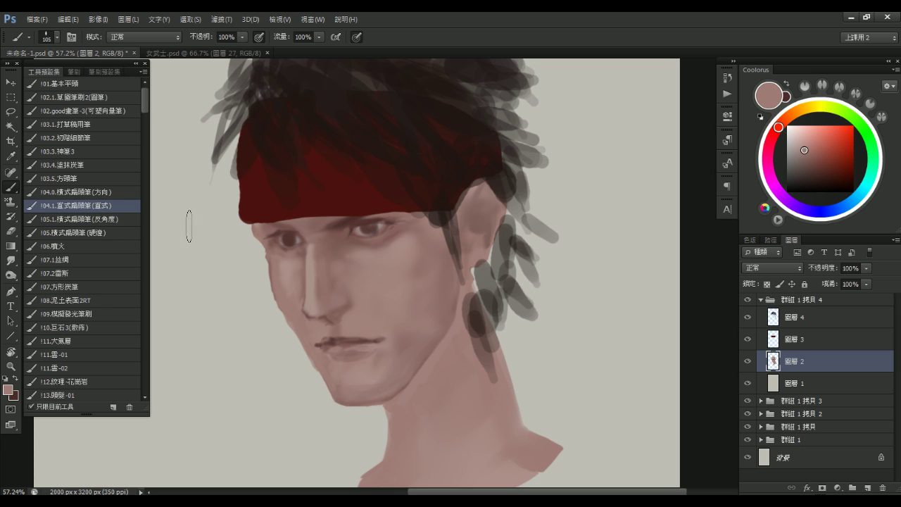
left_click(123, 222)
left_click(421, 373, "alt")
key("bracketright")
left_click(424, 358, "alt")
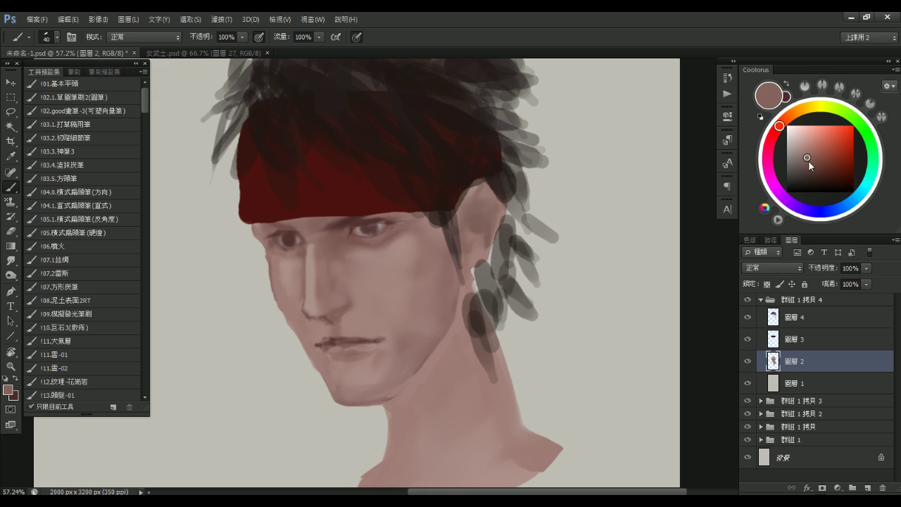
left_click(811, 162)
key("bracketleft")
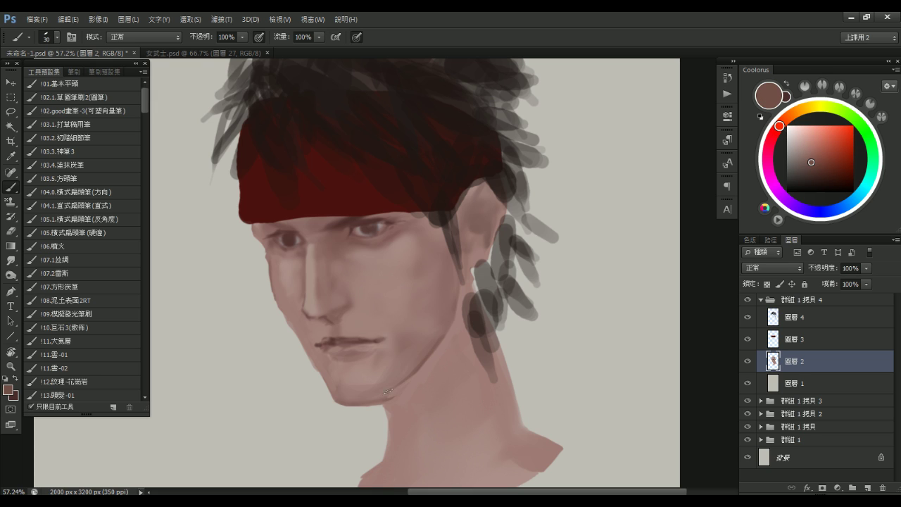
mouse_move(373, 400)
left_mouse_down()
mouse_move(412, 373)
mouse_move(358, 404)
mouse_move(412, 378)
left_mouse_up()
key("ctrl+z")
Clean up the chin and jaw edges with a sampled light skin tone at size 25, and enlarge the brush to 60
left_click(323, 380, "alt")
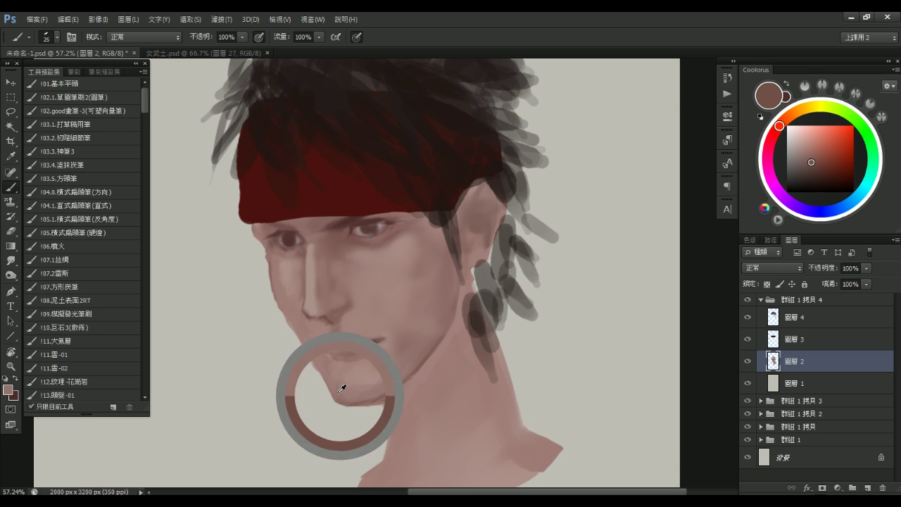
left_click(334, 373, "alt")
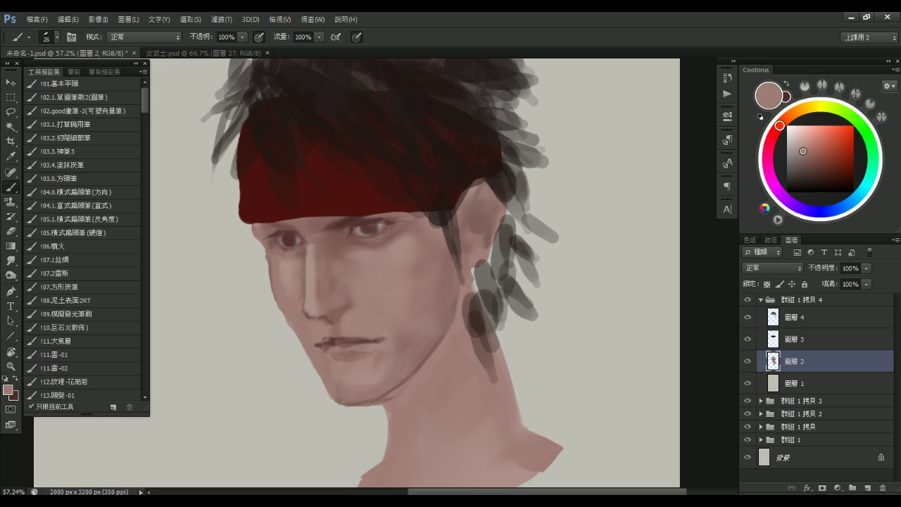
left_click_drag(441, 336, 418, 309)
left_click_drag(292, 269, 340, 280)
mouse_move(450, 344)
left_mouse_down()
mouse_move(448, 318)
mouse_move(469, 310)
left_mouse_up()
left_click_drag(421, 225, 436, 225, "alt")
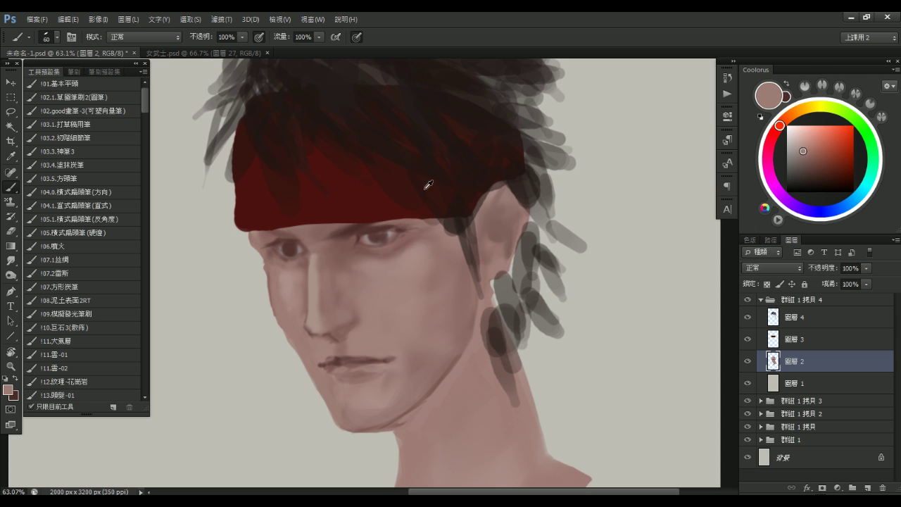
left_click_drag(426, 335, 413, 333)
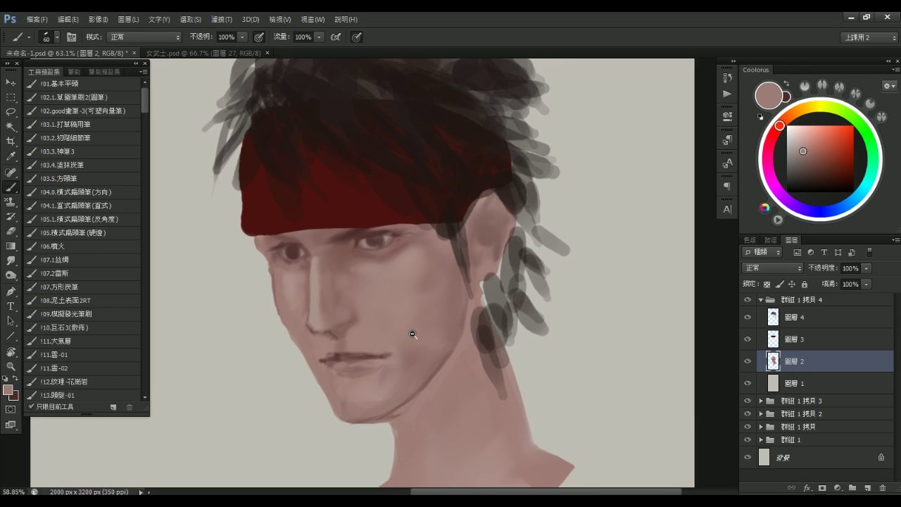
mouse_move(423, 425)
left_mouse_down()
mouse_move(431, 375)
mouse_move(415, 397)
left_mouse_up()
Sample a darker skin brown and paint the shadow under the chin and along the jaw on the neck
left_click(403, 363, "alt")
key("[")
key("ctrl+z")
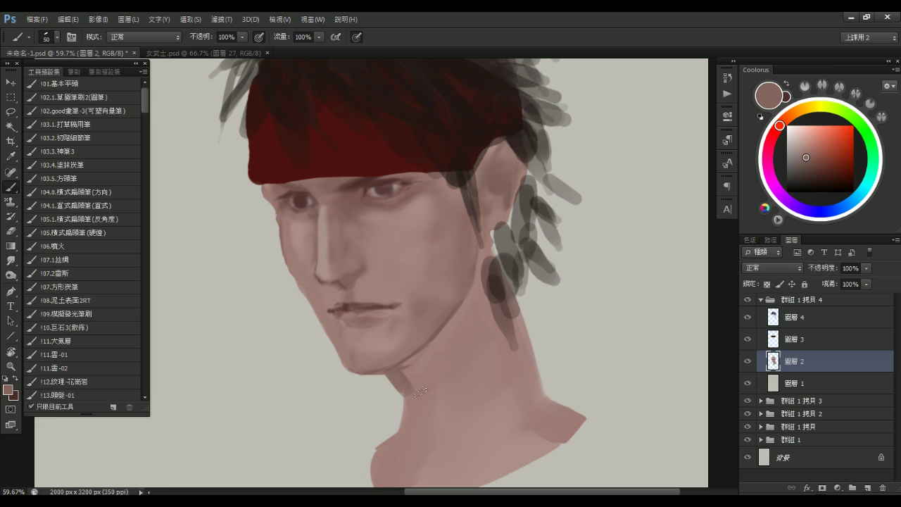
key("bracketright")
key("bracketright")
mouse_move(414, 364)
left_mouse_down()
mouse_move(454, 325)
mouse_move(416, 361)
mouse_move(435, 346)
mouse_move(416, 388)
left_mouse_up()
key("bracketleft")
key("bracketleft")
key("bracketleft")
key("bracketleft")
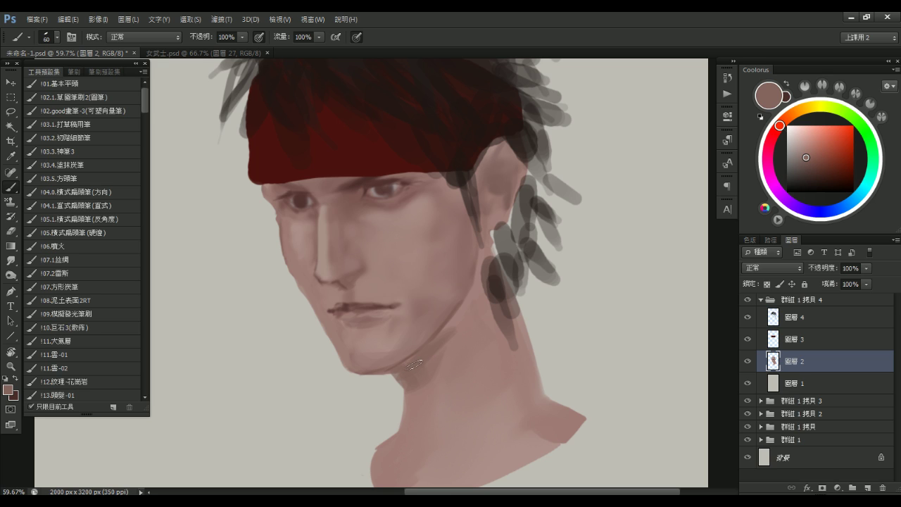
Define the neck's front edge down to the collar area with the darker brown at about size 45
key("bracketleft")
key("bracketleft")
key("bracketleft")
mouse_move(399, 377)
left_mouse_down()
mouse_move(399, 428)
mouse_move(401, 412)
mouse_move(387, 446)
left_mouse_up()
key("ctrl+z")
key("bracketright")
key("bracketright")
left_click_drag(396, 424, 393, 442)
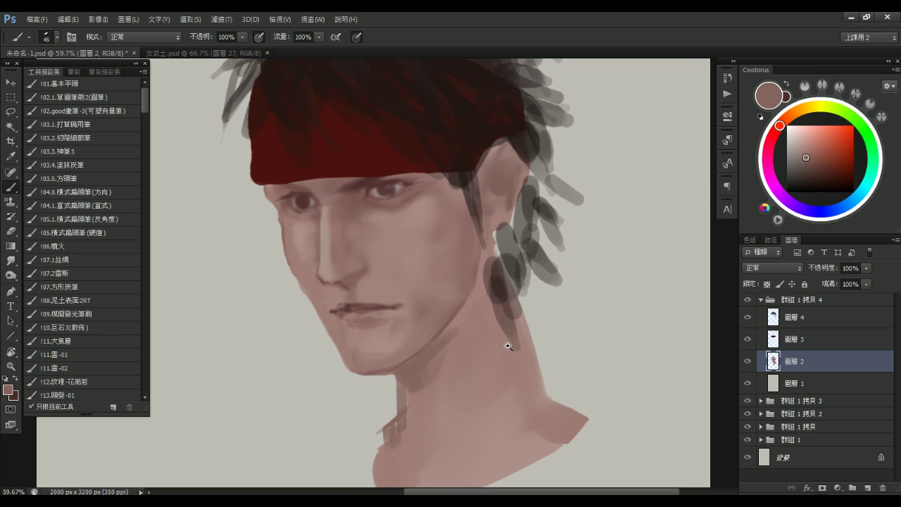
left_click_drag(444, 391, 423, 373)
Shade the neck's back edge from below the hair to the shoulder with the darker brown
left_click_drag(475, 236, 508, 380)
key("bracketleft")
key("bracketleft")
key("ctrl+z")
key("bracketright")
left_click_drag(480, 252, 518, 391)
key("ctrl+z")
mouse_move(486, 277)
left_mouse_down()
mouse_move(519, 380)
mouse_move(532, 386)
left_mouse_up()
Try a diagonal dark muscle line across the neck with the size 60 brush
key("bracketright")
key("bracketright")
left_click_drag(506, 328, 379, 417)
left_click_drag(431, 399, 445, 344)
left_click_drag(445, 344, 420, 364)
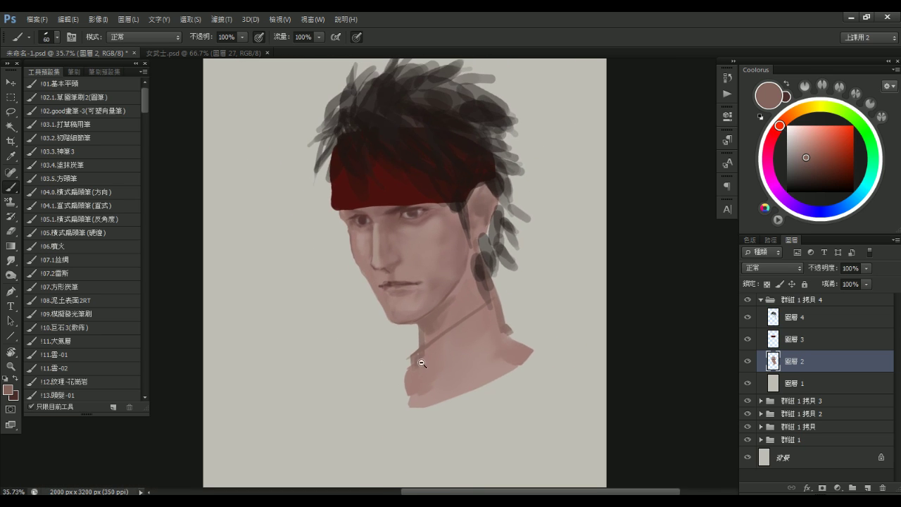
left_click_drag(450, 311, 443, 352)
key("ctrl+z")
Merge the face, headband and hair layers of the open group into a single layer
left_click_drag(395, 251, 404, 260)
scroll(403, 260, "down", 2)
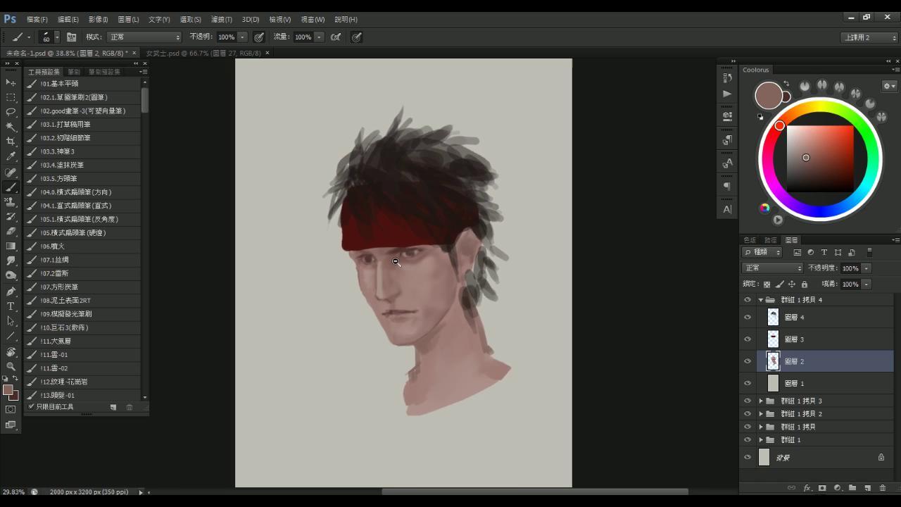
left_click(811, 320, "shift")
key("ctrl+e")
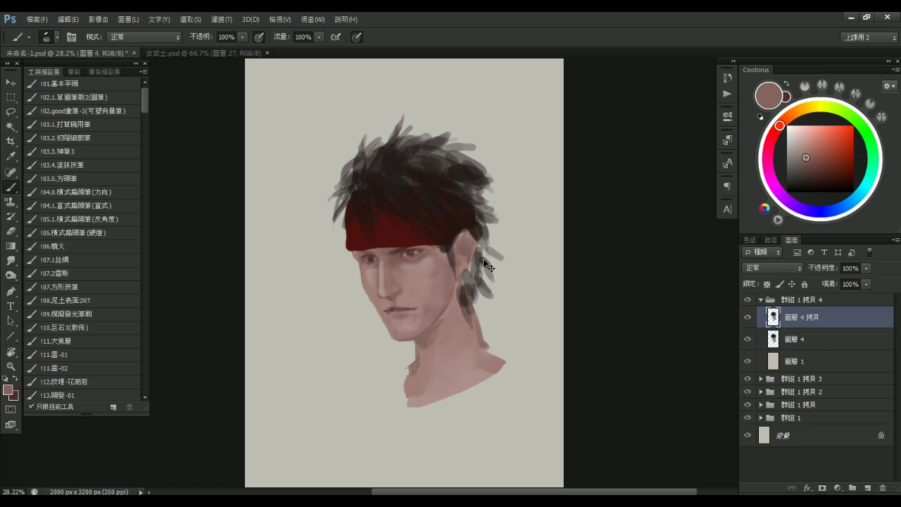
Duplicate the merged head layer and merge the copy down three times to make the translucent hair strokes opaque
key("ctrl+j")
key("ctrl+e")
key("ctrl+j")
key("ctrl+e")
key("ctrl+j")
key("ctrl+e")
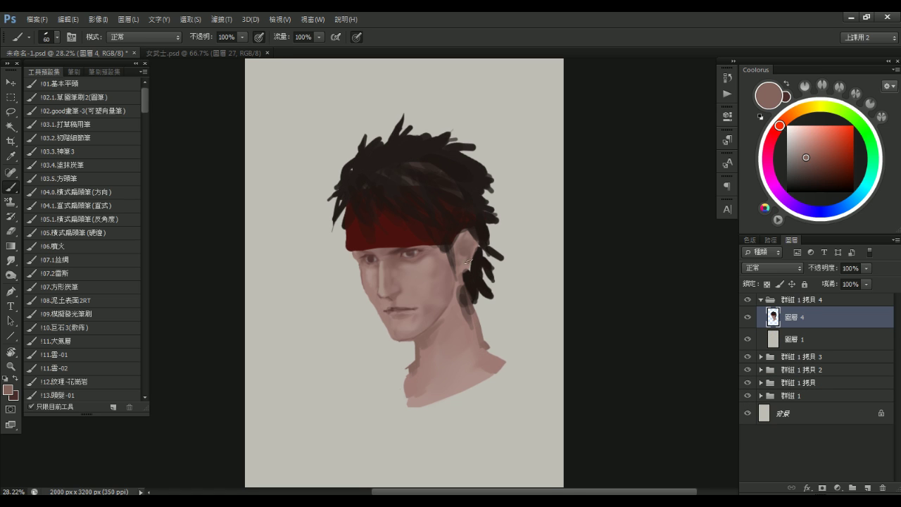
Open Liquify on the merged head layer, nudge the nose slightly downward with Forward Warp, and set the brush size to 160
scroll(480, 255, "down", 1)
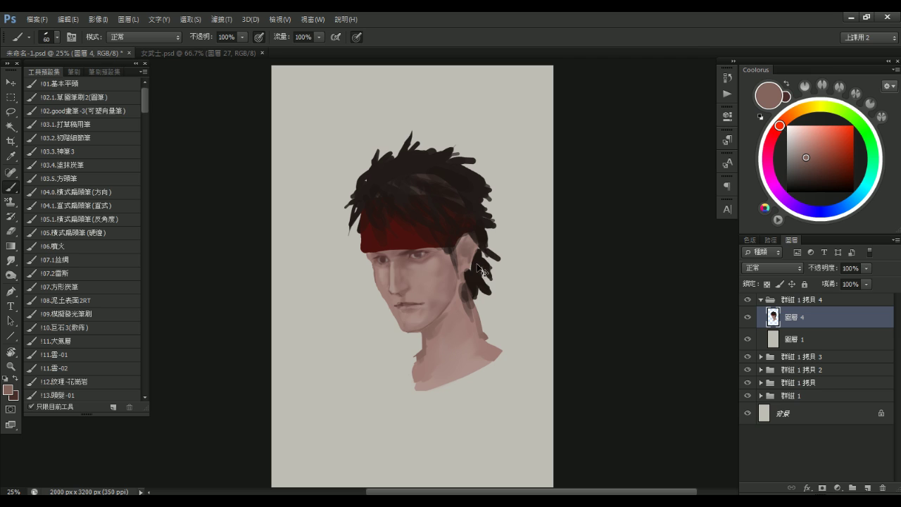
key("ctrl+shift+x")
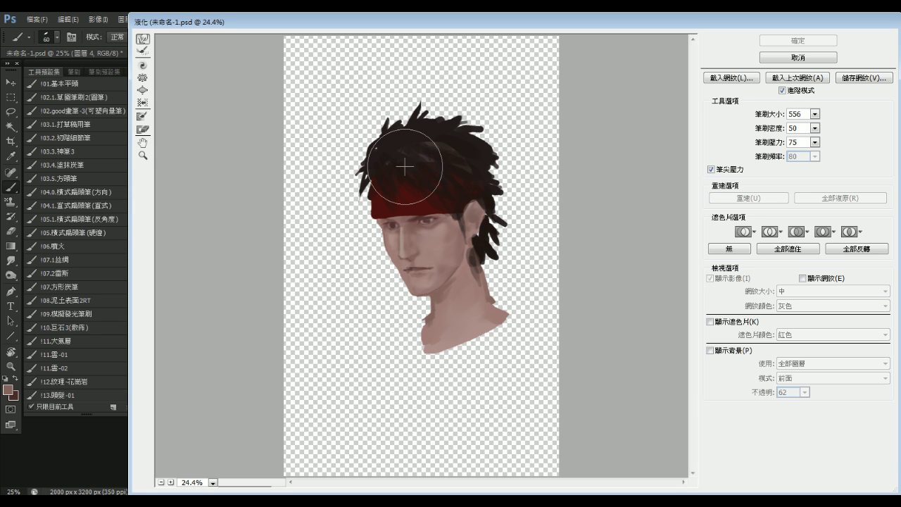
left_click(424, 231, "ctrl")
left_click(435, 234, "ctrl")
right_click(411, 265, "alt")
key("bracketleft")
key("bracketleft")
key("bracketleft")
key("bracketleft")
left_click_drag(391, 262, 392, 275)
key("bracketleft")
key("bracketleft")
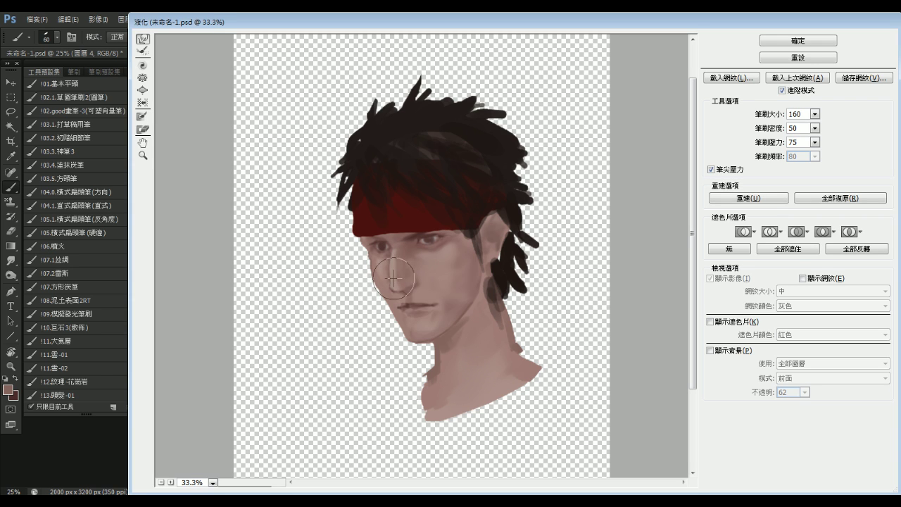
Adjust the chin's lower edge with the Forward Warp tool at brush size 190
right_click(392, 278, "alt")
right_click(397, 287, "alt")
key("alt")
key("bracketright")
key("bracketright")
key("bracketright")
left_click(425, 311)
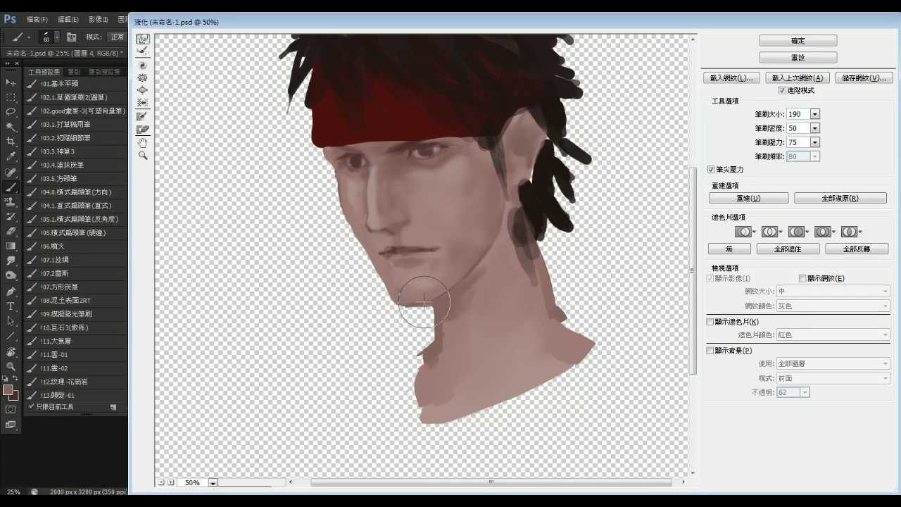
Reshape the mouth line and its corners with Forward Warp, reducing the brush size to 66
key("bracketleft")
key("bracketleft")
key("bracketleft")
key("bracketleft")
mouse_move(403, 259)
left_mouse_down()
mouse_move(446, 252)
mouse_move(444, 235)
mouse_move(437, 241)
mouse_move(446, 250)
mouse_move(434, 250)
mouse_move(448, 251)
mouse_move(374, 259)
left_mouse_up()
key("bracketleft")
key("bracketright")
key("bracketright")
key("bracketright")
key("bracketleft")
key("bracketright")
key("bracketright")
key("bracketright")
key("bracketright")
key("bracketleft")
key("bracketleft")
key("bracketleft")
key("bracketleft")
key("bracketleft")
key("bracketleft")
key("bracketleft")
key("bracketleft")
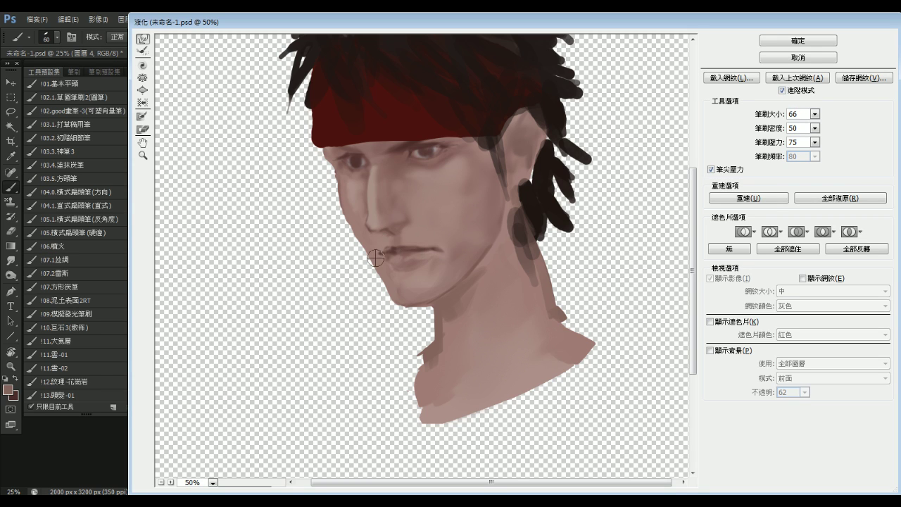
Refine the far cheek contour beside the nose and mouth with Forward Warp at brush sizes around 214 to 222
key("bracketright")
key("bracketright")
key("bracketright")
key("bracketright")
key("bracketright")
key("bracketright")
key("bracketright")
key("bracketright")
key("bracketright")
key("bracketright")
key("bracketright")
key("bracketright")
key("bracketright")
key("bracketright")
key("bracketright")
key("bracketright")
key("bracketright")
key("bracketright")
key("bracketright")
key("bracketright")
key("bracketright")
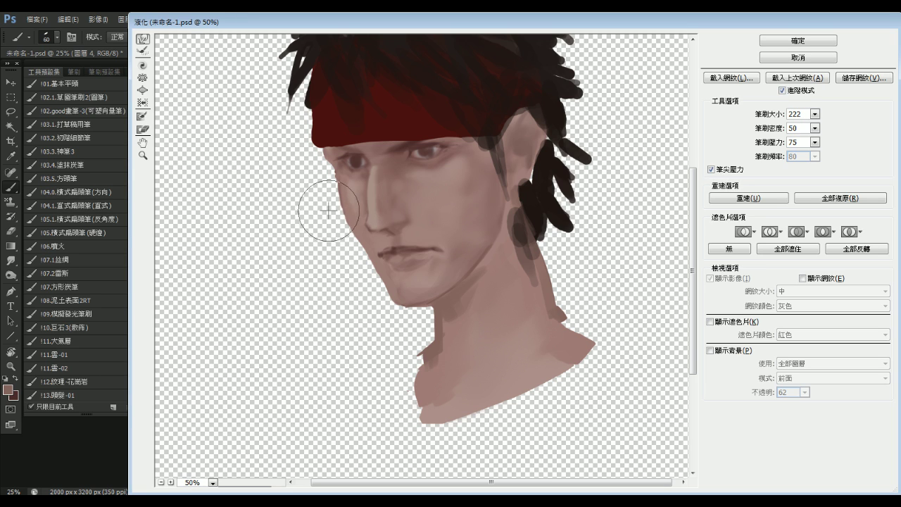
key("bracketleft")
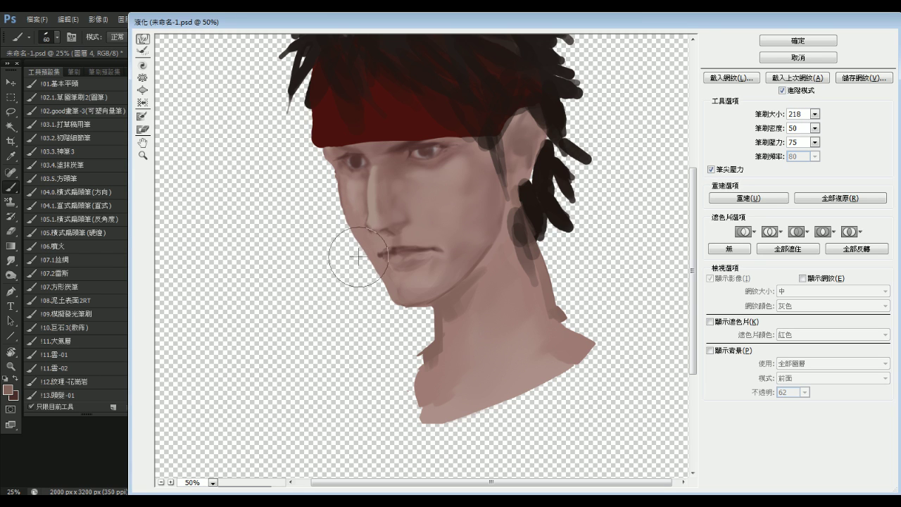
key("bracketleft")
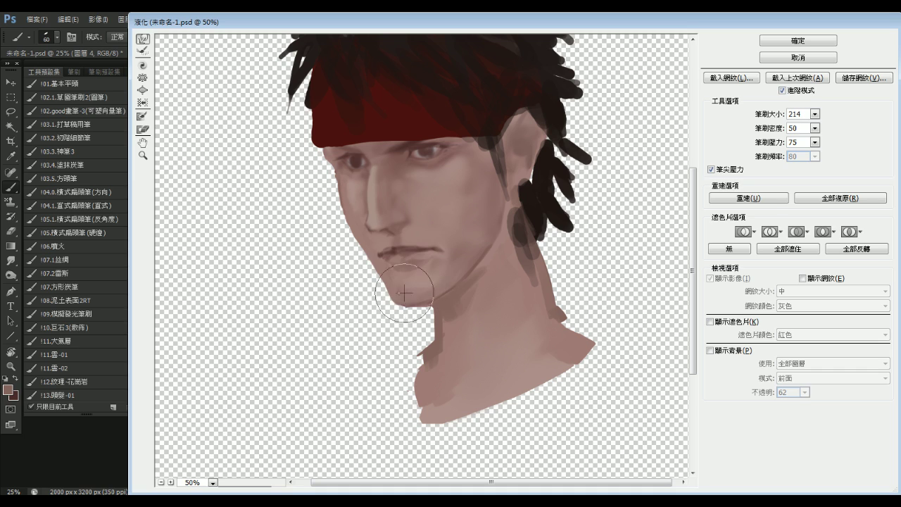
Adjust the chin and far jaw outline with Forward Warp, bringing the brush size down to 178
key("bracketleft")
key("bracketleft")
key("bracketleft")
key("bracketleft")
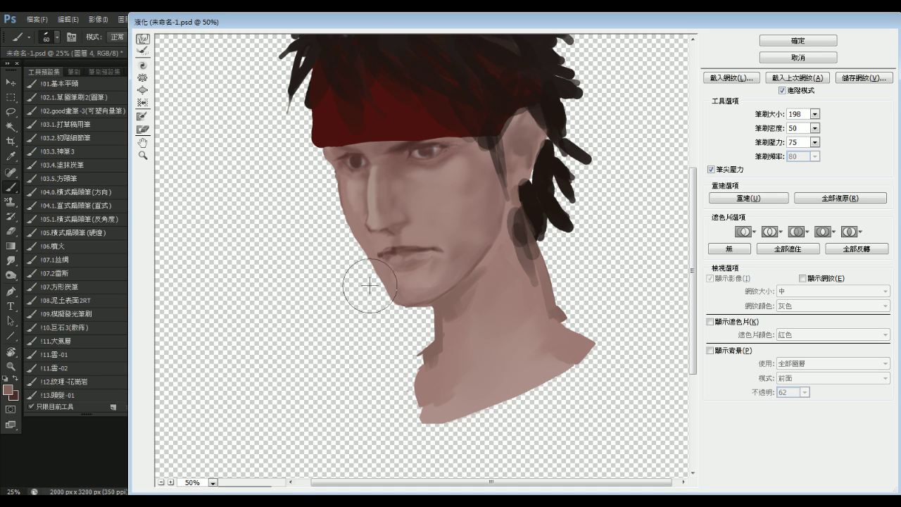
key("bracketright")
key("bracketright")
key("bracketright")
key("bracketright")
key("bracketright")
key("bracketleft")
key("bracketleft")
key("bracketleft")
key("bracketleft")
key("bracketleft")
key("bracketleft")
key("bracketleft")
key("bracketleft")
key("bracketleft")
key("bracketleft")
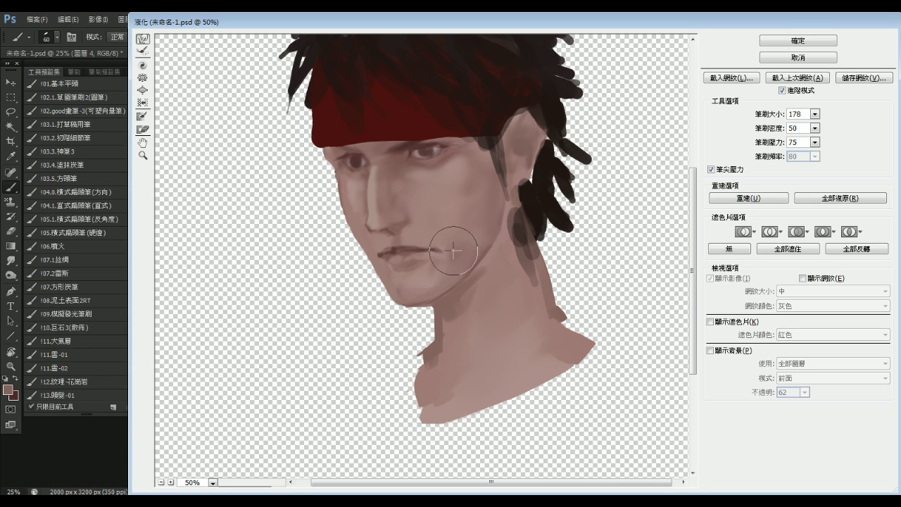
Fine-tune the near mouth corner and lower cheek with Forward Warp at brush size 166
key("bracketleft")
key("bracketleft")
key("bracketleft")
key("space")
left_click_drag(463, 272, 453, 286)
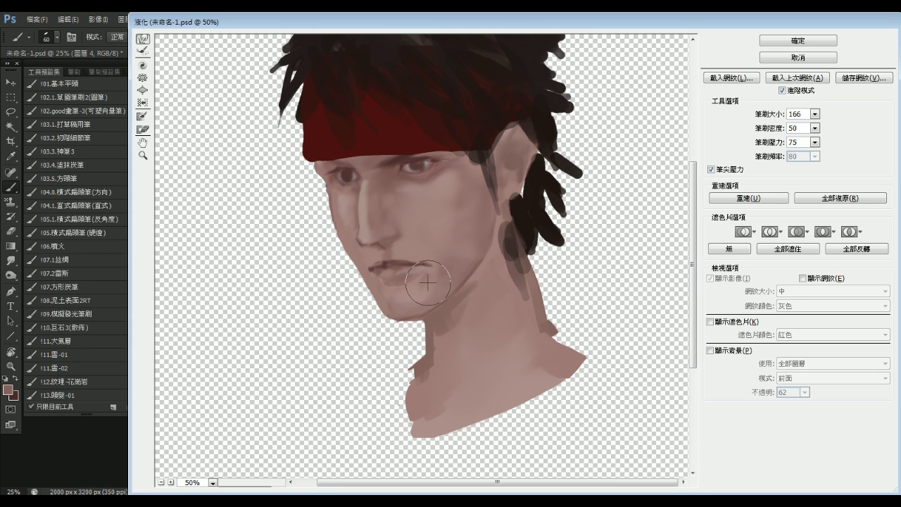
Choose the Pucker tool with a size 266 brush and undo the loading of the last mesh
key("s")
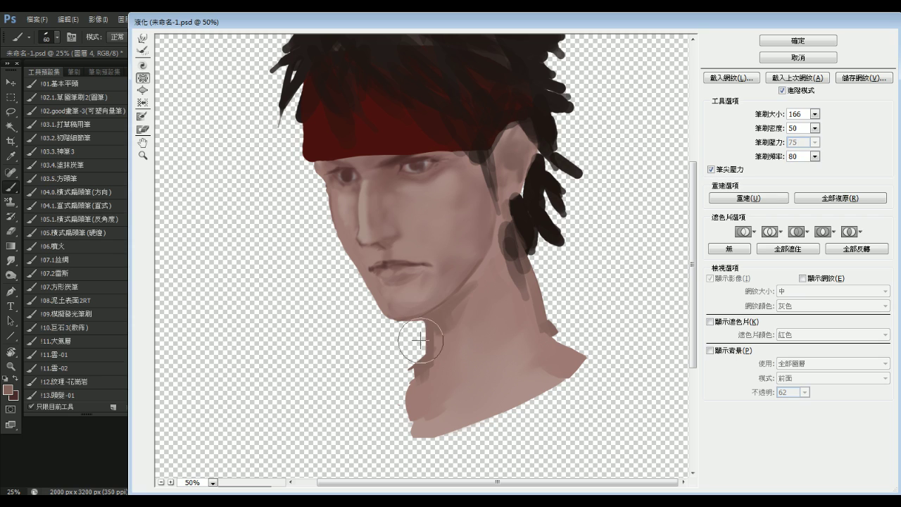
key("]")
key("a")
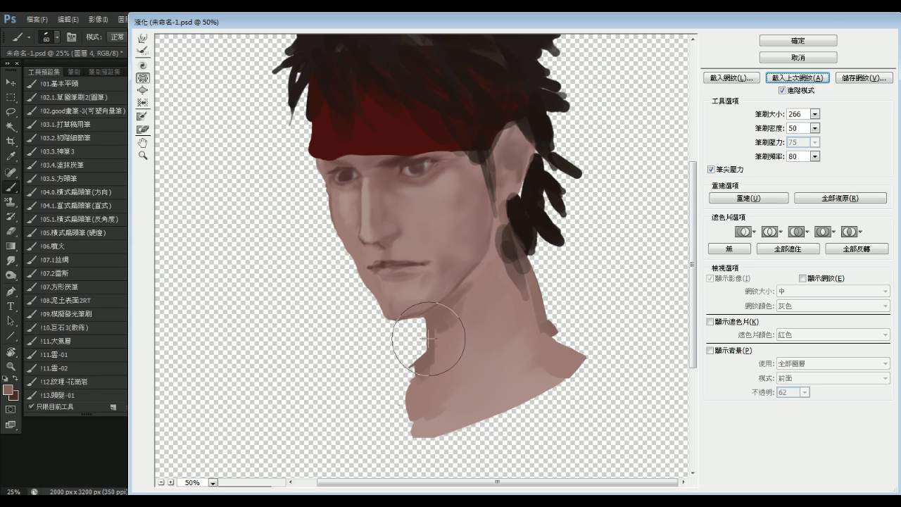
key("alt+space")
key("ctrl+alt+z")
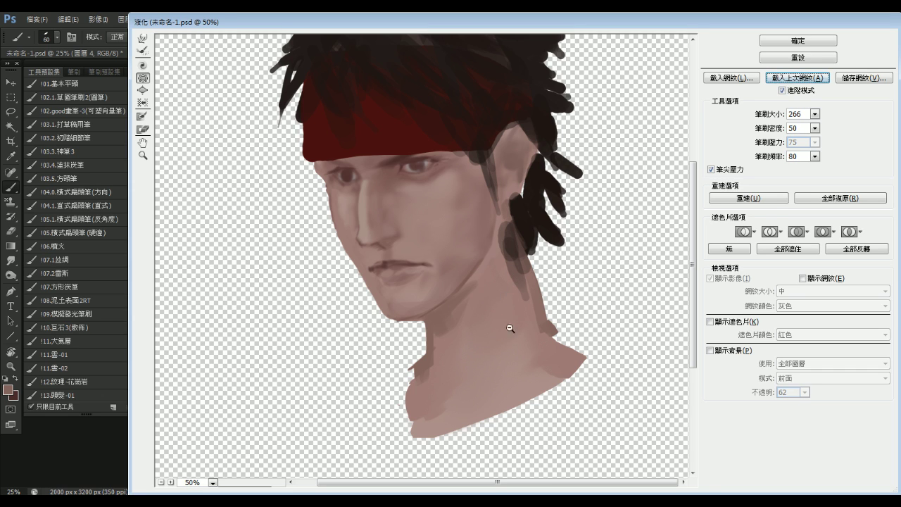
Pucker the front of the neck just below the chin at brush size 326, and return to Forward Warp at size 152
key("ctrl+minus")
key("bracketright")
key("bracketright")
key("bracketright")
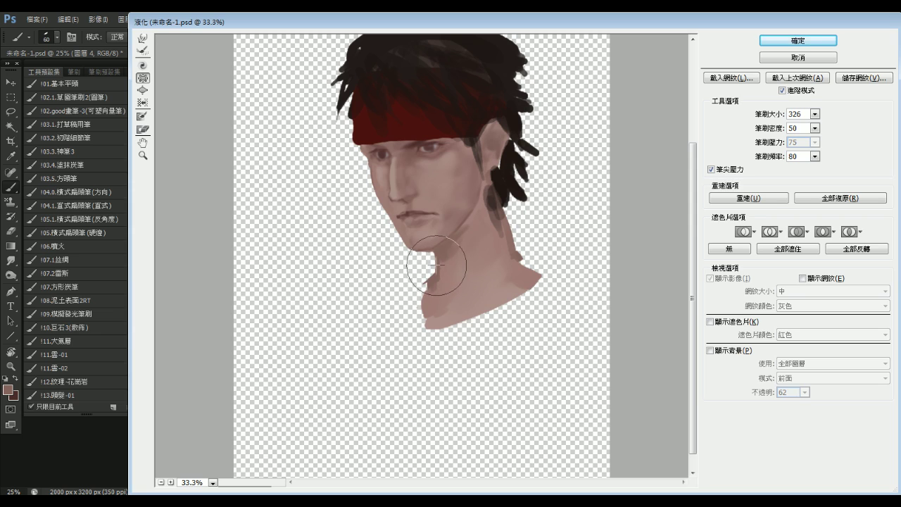
mouse_move(437, 267)
left_mouse_down()
mouse_move(467, 258)
mouse_move(439, 235)
left_mouse_up()
left_click(143, 40)
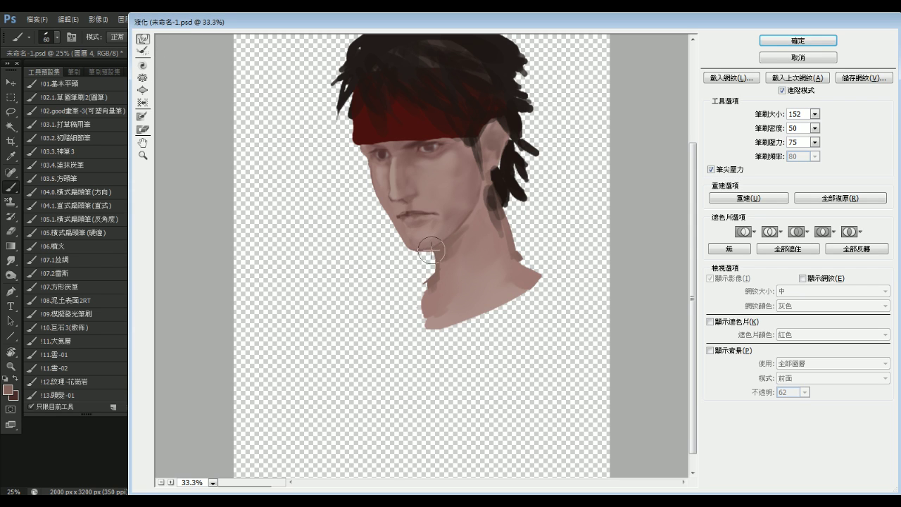
Refine the underside of the jaw and the front edge of the neck with Forward Warp, enlarging the brush to size 482
key("bracketleft")
key("bracketleft")
key("bracketright")
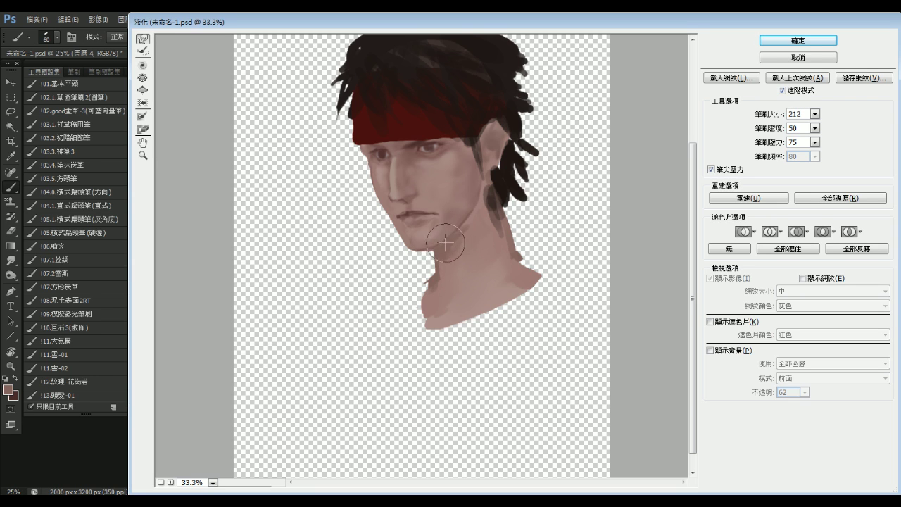
key("bracketright")
key("bracketright")
key("bracketright")
key("bracketright")
key("bracketright")
key("bracketright")
key("bracketright")
key("bracketright")
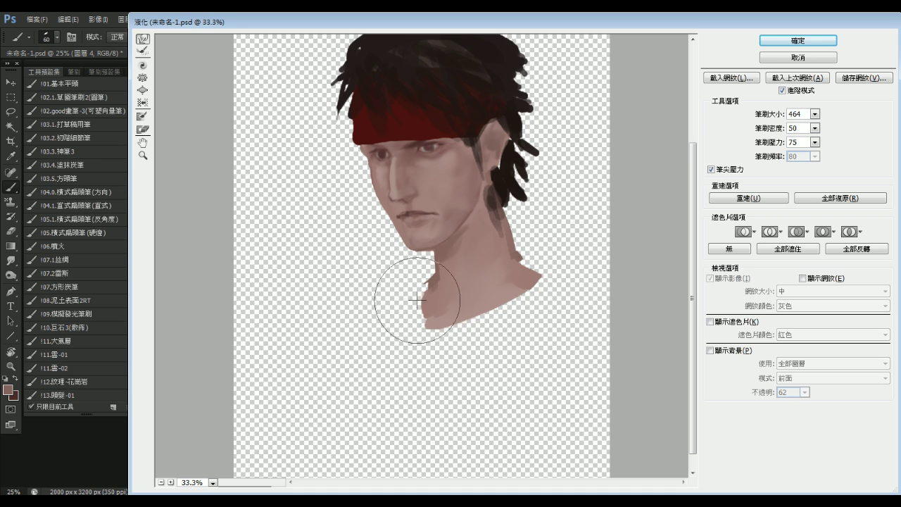
key("bracketright")
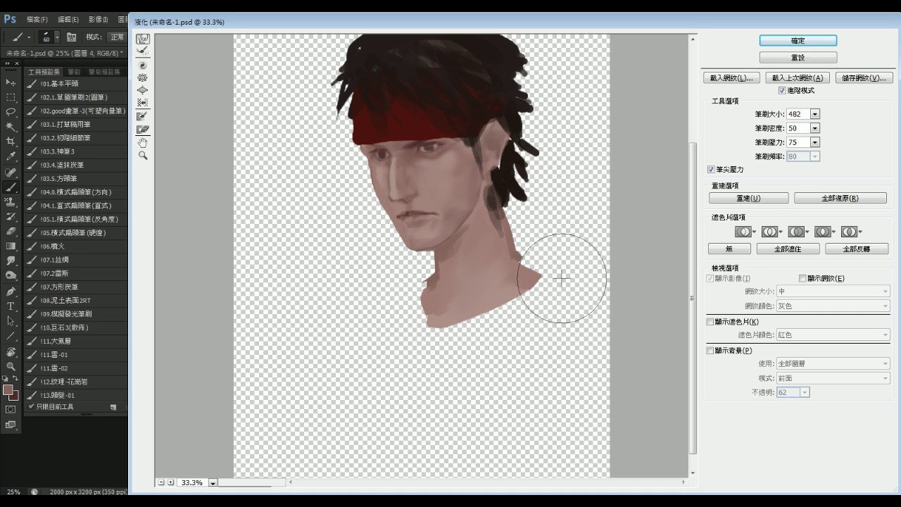
Reshape the front upper outline of the hair with Forward Warp, raising the brush size from 650 to 740
left_click_drag(465, 163, 461, 258)
key("bracketright")
key("bracketright")
key("bracketright")
key("bracketright")
key("bracketright")
key("bracketright")
key("bracketright")
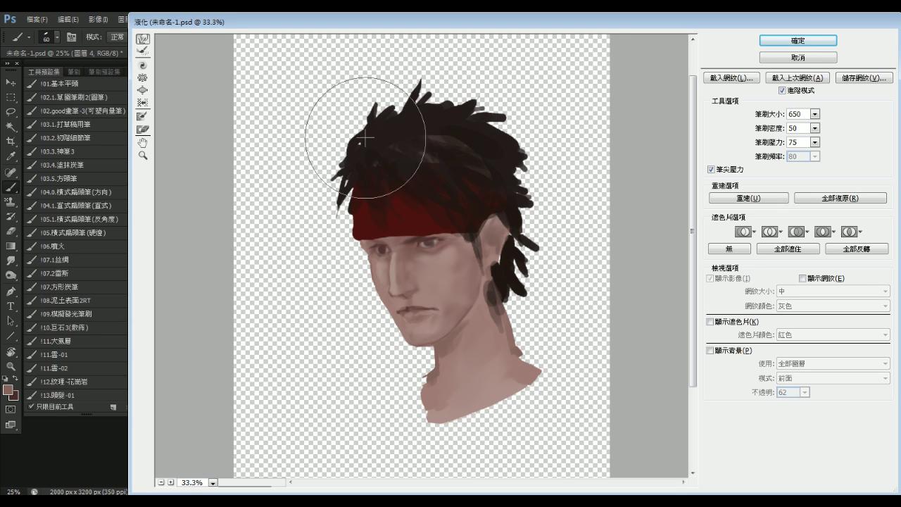
key("bracketright")
key("bracketright")
key("bracketright")
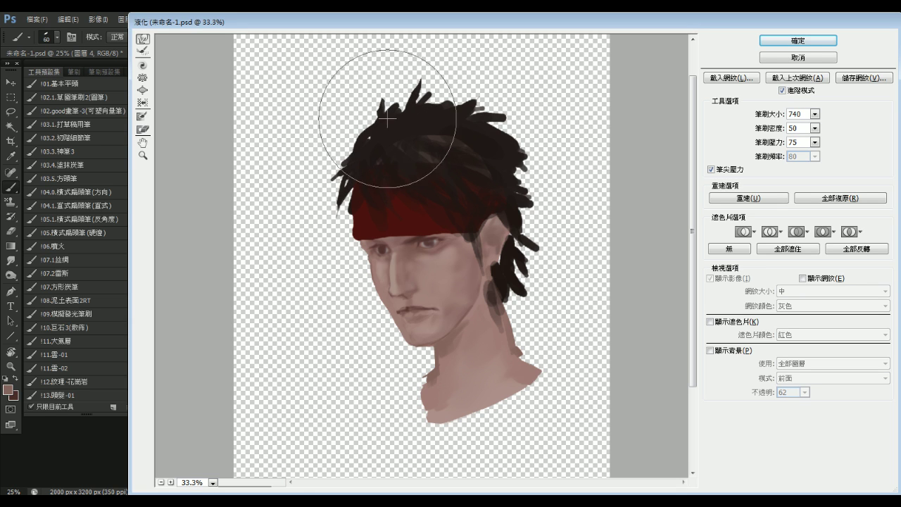
Adjust the crown and upper back outline of the hair with Forward Warp at brush sizes 620 and 746
key("bracketleft")
key("bracketleft")
key("bracketleft")
key("bracketleft")
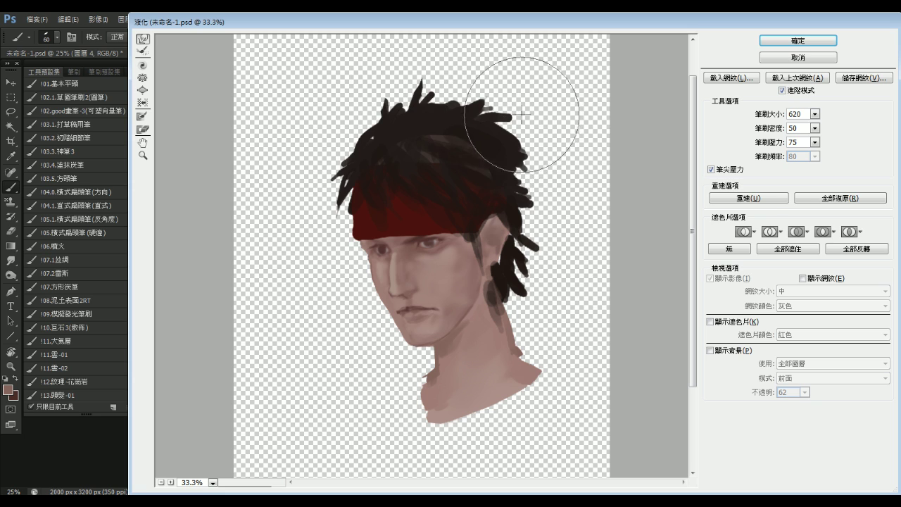
key("bracketright")
key("bracketright")
key("bracketright")
key("bracketright")
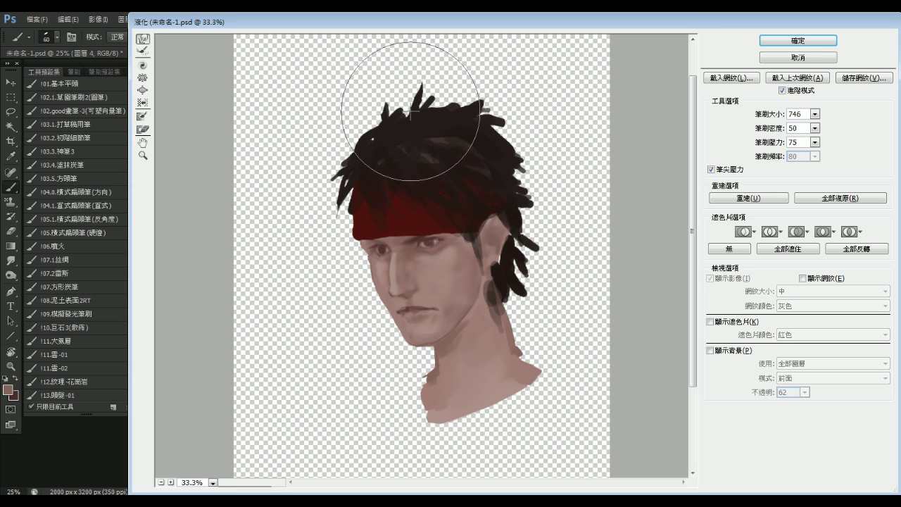
Reshape the hair at the back of the head with Forward Warp at brush size 848 and apply the Liquify changes
key("bracketright")
key("bracketright")
key("bracketright")
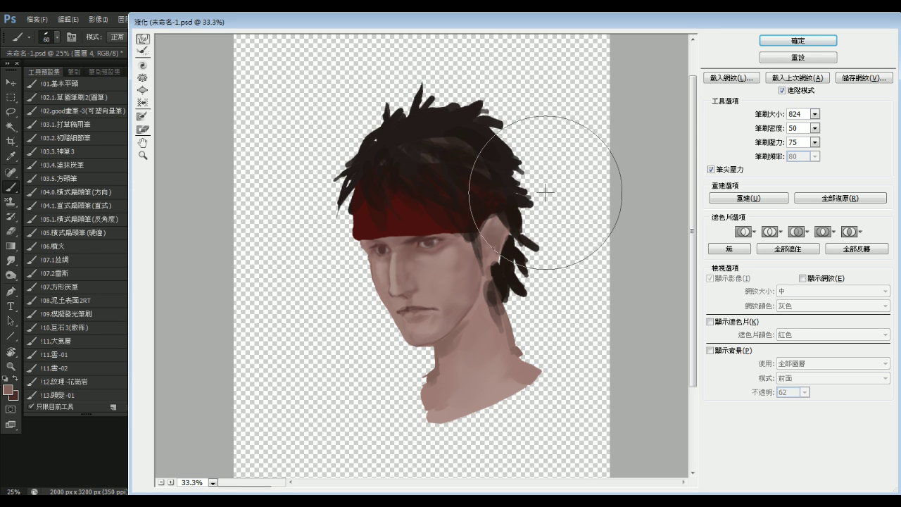
left_click_drag(540, 207, 546, 189)
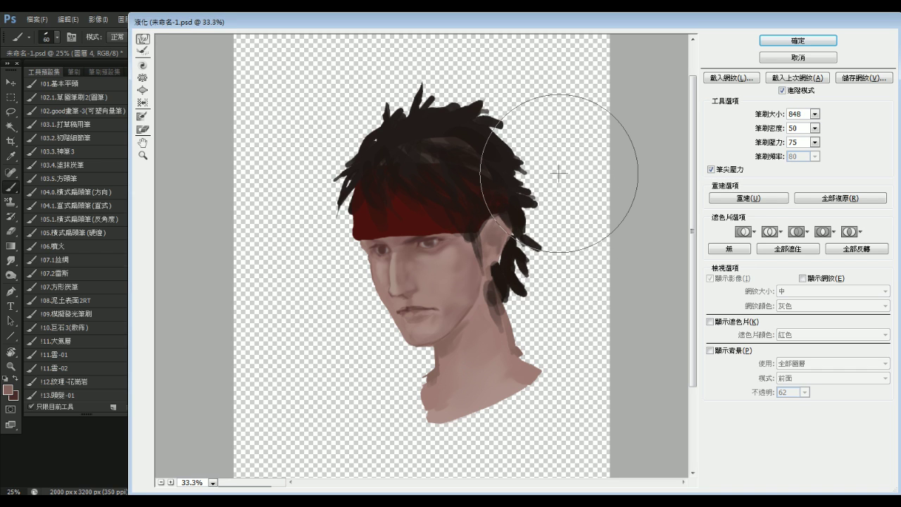
key("Return")
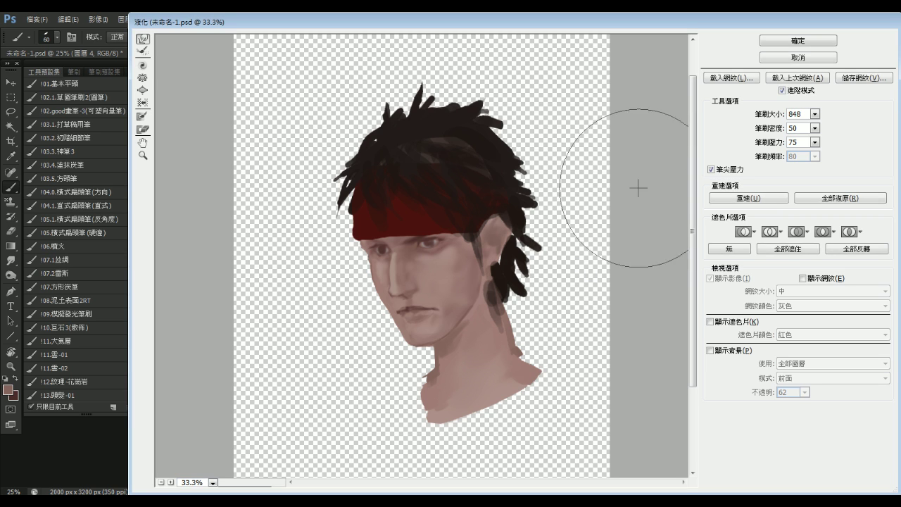
left_click(807, 42)
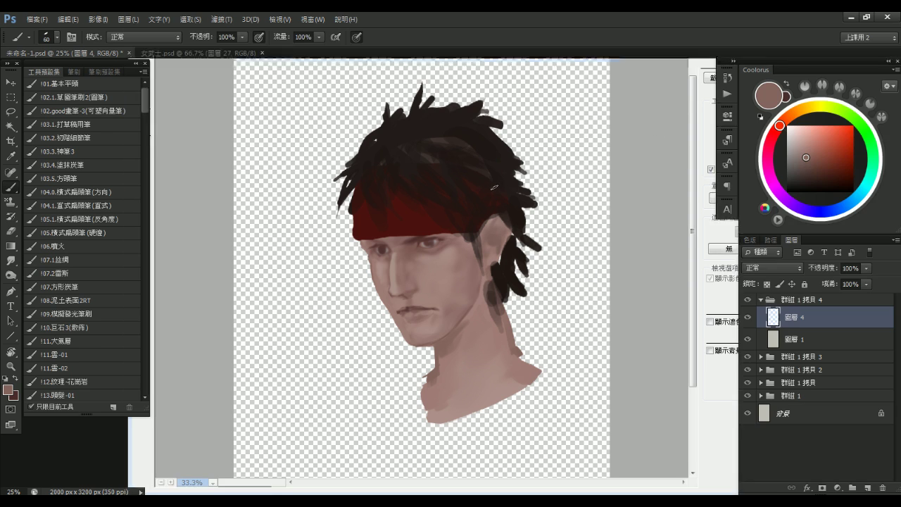
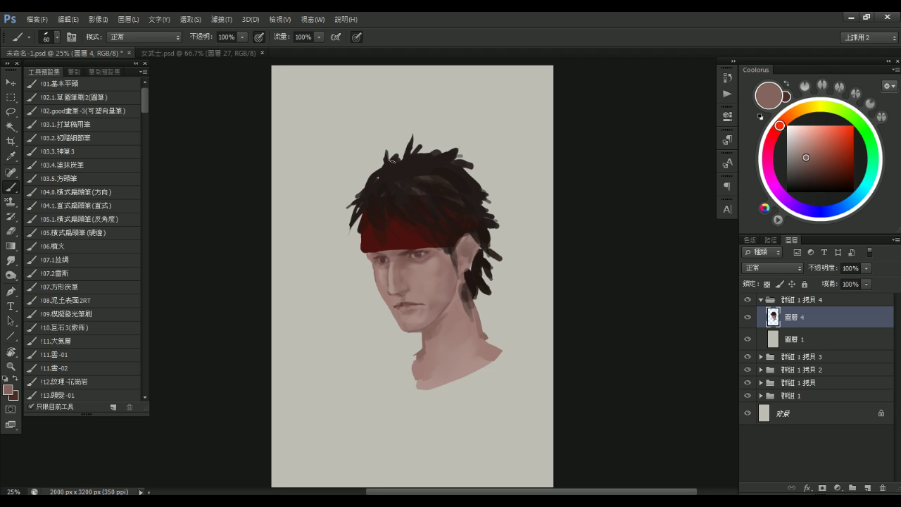
Remove the spikes along the front and top of the hair, and load the !01.基本平頭 brush with the dark hair color
mouse_move(412, 133)
left_mouse_down()
mouse_move(353, 181)
mouse_move(343, 243)
mouse_move(347, 195)
mouse_move(371, 163)
mouse_move(398, 150)
mouse_move(465, 152)
left_mouse_up()
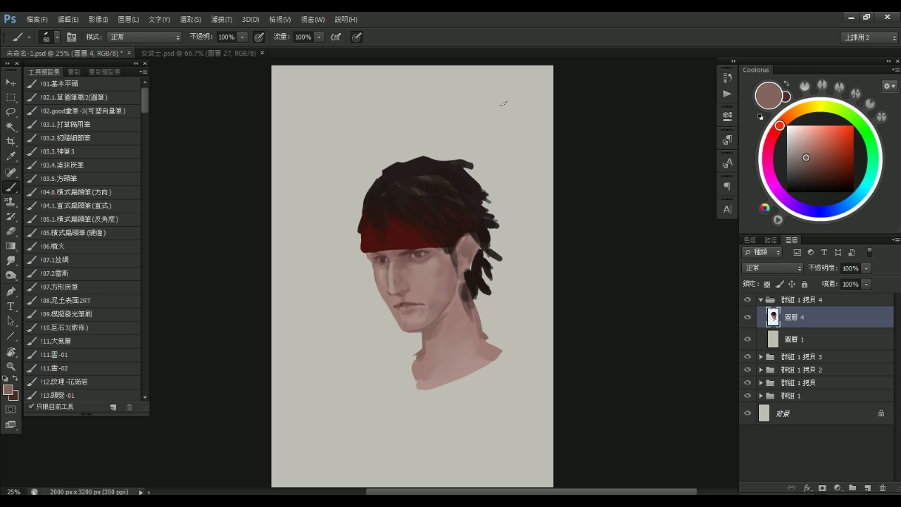
left_click(130, 86)
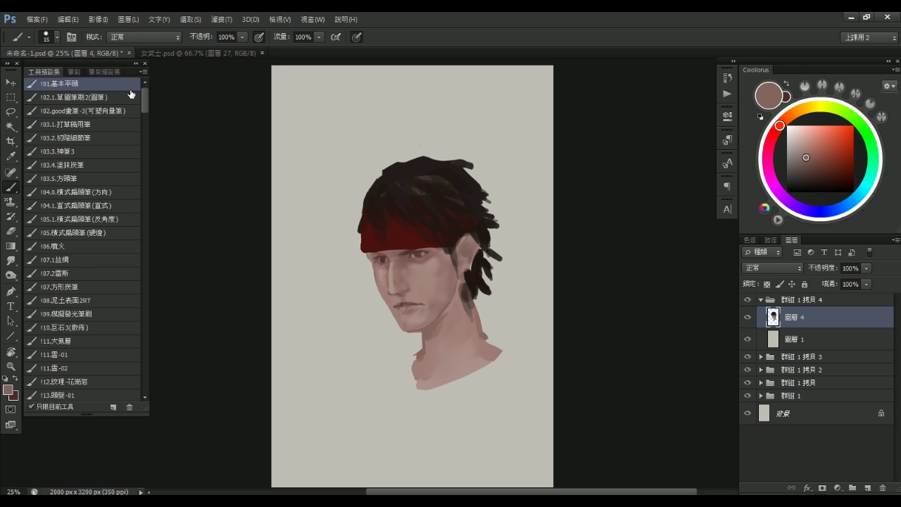
left_click(385, 193, "alt")
right_click(384, 193, "alt")
left_click(397, 236, "alt")
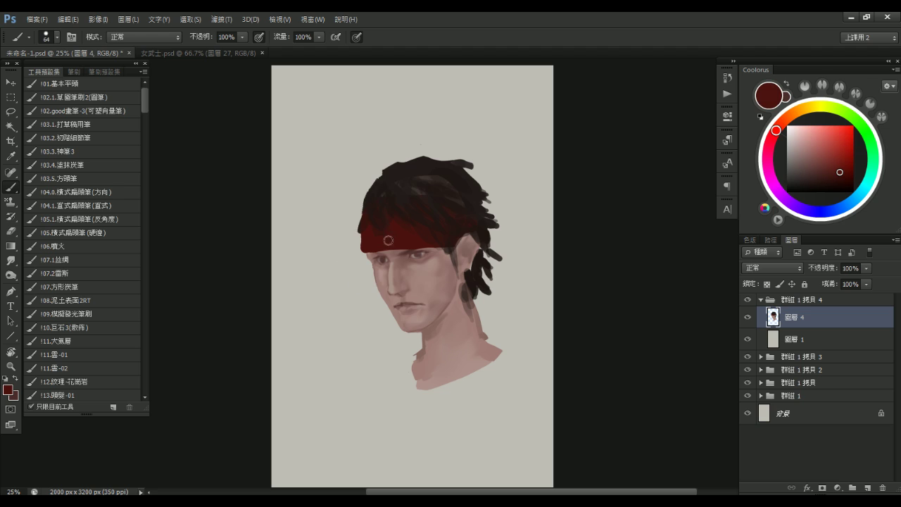
left_click(369, 184, "alt")
Paint short translucent tufts along the front and crown of the hair at brush size 100, undoing the unwanted stroke
key("bracketright")
left_click_drag(392, 168, 460, 159)
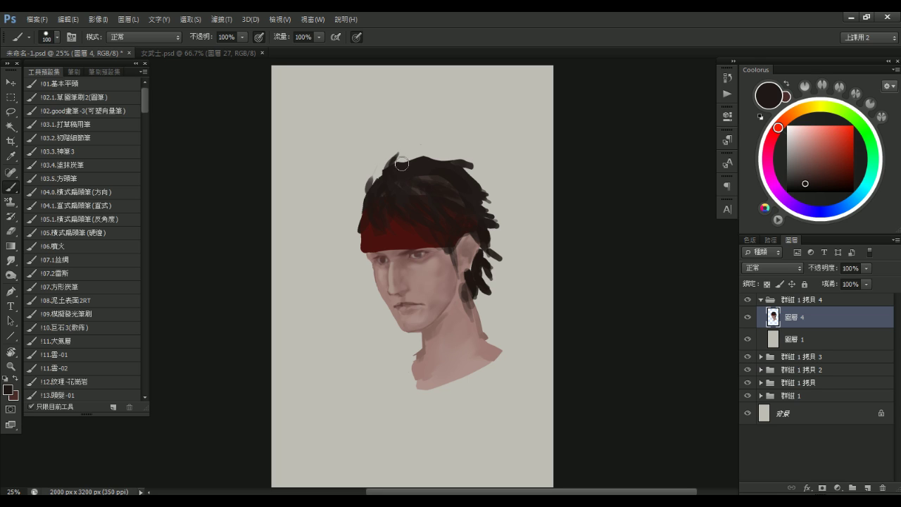
mouse_move(384, 175)
left_mouse_down()
mouse_move(382, 202)
mouse_move(374, 181)
mouse_move(428, 155)
left_mouse_up()
key("bracketright")
key("bracketright")
key("bracketright")
key("bracketright")
key("bracketright")
key("bracketright")
key("ctrl+z")
Paint dark strands over the crown and upper back of the hair with the brush reduced to size 90
key("bracketleft")
key("bracketleft")
key("bracketleft")
key("bracketleft")
key("bracketleft")
mouse_move(451, 163)
left_mouse_down()
mouse_move(475, 182)
mouse_move(456, 198)
mouse_move(455, 177)
mouse_move(435, 159)
mouse_move(487, 192)
mouse_move(472, 170)
mouse_move(491, 198)
left_mouse_up()
key("bracketleft")
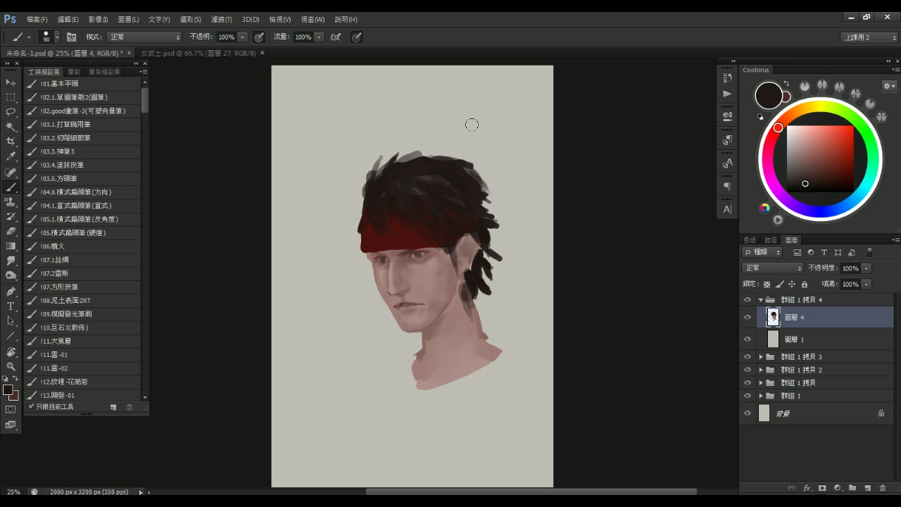
Paint dark hair strands behind the ear and down to the nape, varying the brush between sizes 45 and 70
key("bracketleft")
key("bracketleft")
key("bracketleft")
key("bracketright")
key("bracketright")
left_click_drag(479, 243, 493, 266)
key("bracketright")
key("bracketleft")
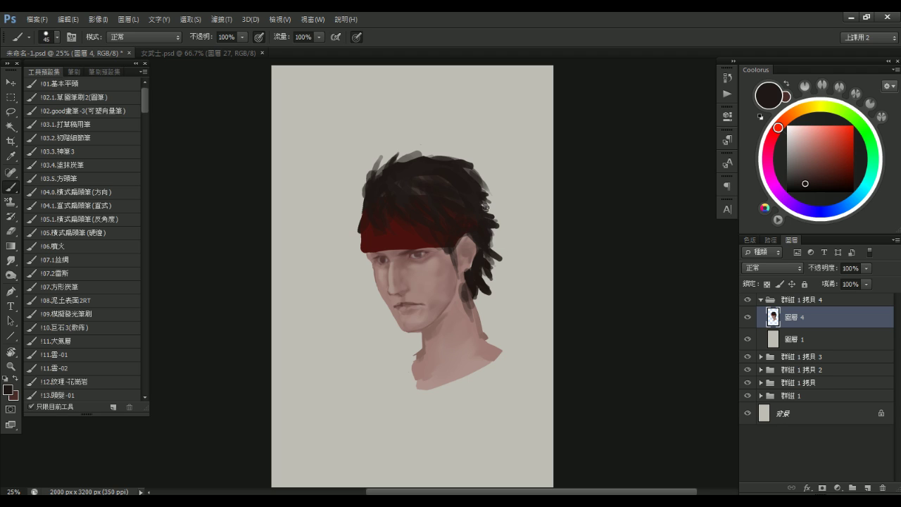
key("bracketright")
mouse_move(493, 265)
left_mouse_down()
mouse_move(491, 301)
mouse_move(482, 309)
mouse_move(502, 289)
mouse_move(500, 298)
left_mouse_up()
key("bracketright")
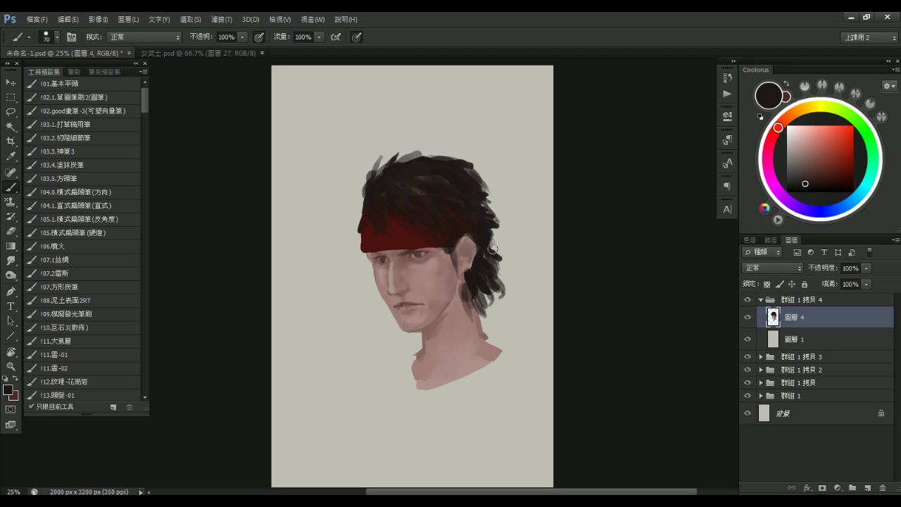
Fill and blend the dark hair mass using progressively larger brush sizes
key("bracketright")
key("bracketright")
key("bracketright")
key("bracketright")
key("bracketright")
key("bracketleft")
key("bracketleft")
key("bracketright")
key("bracketright")
key("bracketright")
key("bracketright")
key("bracketright")
key("bracketright")
key("bracketright")
Resample the dark hair color and add loose curled strands at the back of the head, reducing the brush to size 35
left_click(373, 178, "alt")
key("bracketleft")
key("bracketleft")
key("bracketleft")
key("bracketleft")
key("bracketleft")
key("bracketleft")
key("bracketright")
key("bracketleft")
key("bracketleft")
key("bracketleft")
key("bracketleft")
key("bracketleft")
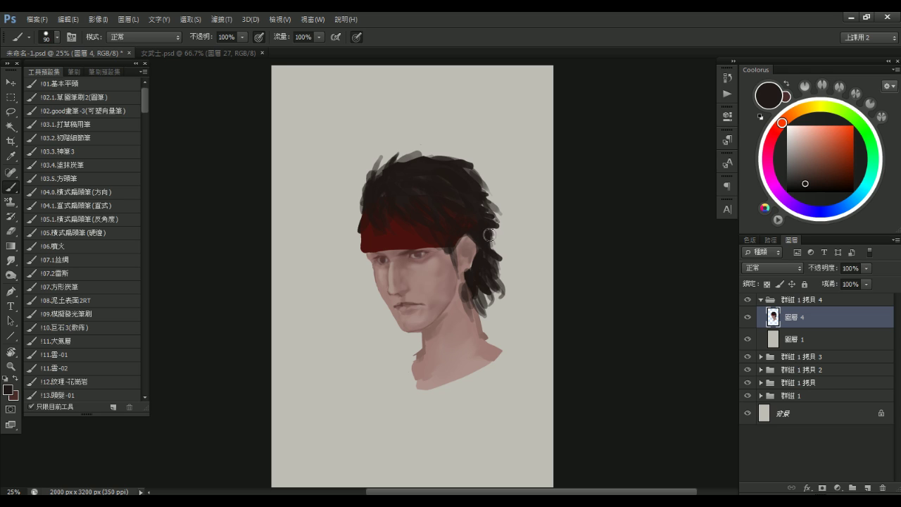
key("bracketleft")
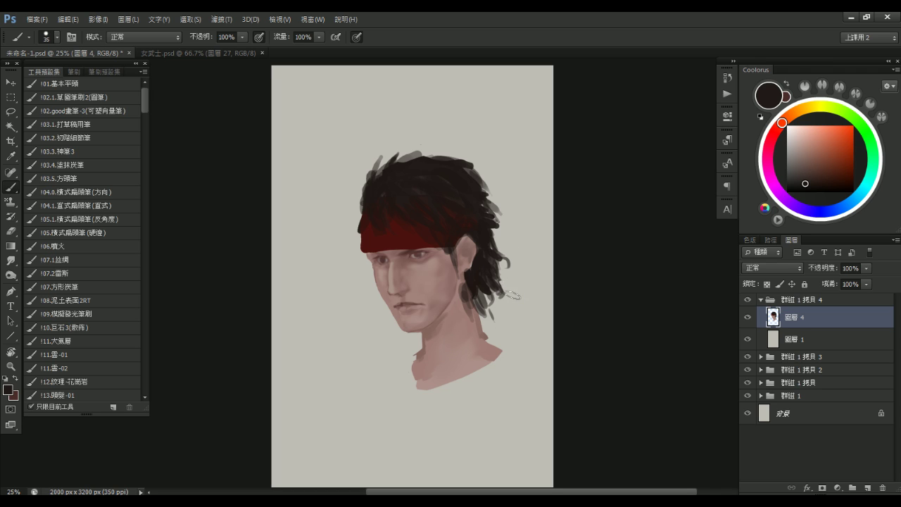
Pick a dark blue and block in the shirt below the neck, starting from a size 244 brush
left_click_drag(555, 318, 529, 316)
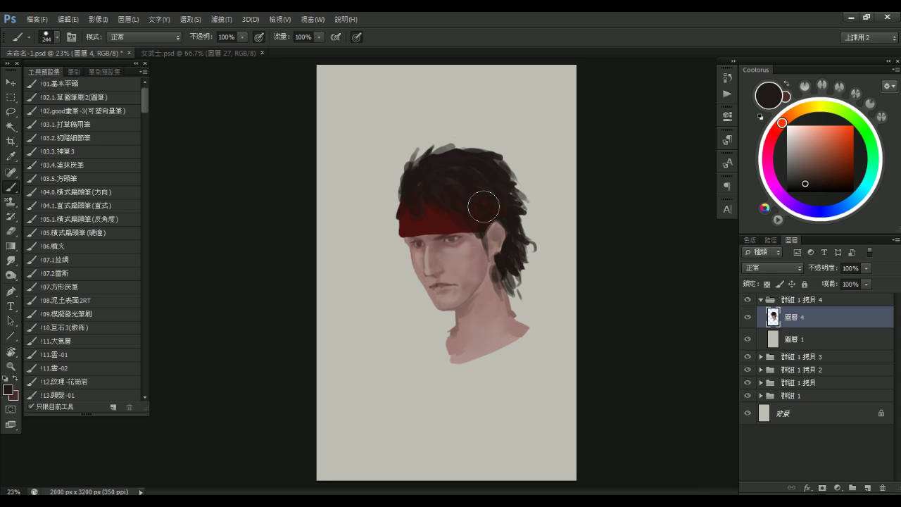
left_click(850, 202)
left_click(816, 171)
key("bracketleft")
key("bracketleft")
key("bracketleft")
key("bracketleft")
mouse_move(506, 302)
left_mouse_down()
mouse_move(449, 329)
mouse_move(455, 349)
mouse_move(500, 325)
mouse_move(505, 305)
mouse_move(511, 320)
mouse_move(509, 302)
mouse_move(528, 327)
mouse_move(451, 355)
mouse_move(453, 362)
mouse_move(439, 359)
mouse_move(420, 399)
left_mouse_up()
Extend the dark blue shirt across the shoulders and chest with broad strokes
key("bracketright")
key("bracketright")
key("bracketleft")
key("bracketleft")
key("bracketright")
key("bracketright")
key("bracketright")
mouse_move(526, 336)
left_mouse_down()
mouse_move(438, 389)
mouse_move(484, 346)
mouse_move(416, 392)
left_mouse_up()
key("bracketleft")
key("bracketleft")
mouse_move(524, 338)
left_mouse_down()
mouse_move(461, 395)
mouse_move(452, 414)
left_mouse_up()
Fill out the lower chest in blue and cover the base of the neck to form the shirt's collar
key("bracketright")
key("bracketright")
key("bracketright")
mouse_move(528, 358)
left_mouse_down()
mouse_move(432, 428)
mouse_move(428, 400)
mouse_move(447, 419)
left_mouse_up()
key("bracketleft")
key("bracketleft")
key("bracketleft")
mouse_move(519, 332)
left_mouse_down()
mouse_move(540, 339)
mouse_move(437, 359)
left_mouse_up()
Choose a darker blue and paint the shadow fold at the front of the collar with a size 70 brush
left_click(816, 177)
key("bracketleft")
key("bracketleft")
key("bracketleft")
key("bracketleft")
key("bracketleft")
key("ctrl+z")
key("bracketleft")
left_click_drag(455, 326, 439, 357)
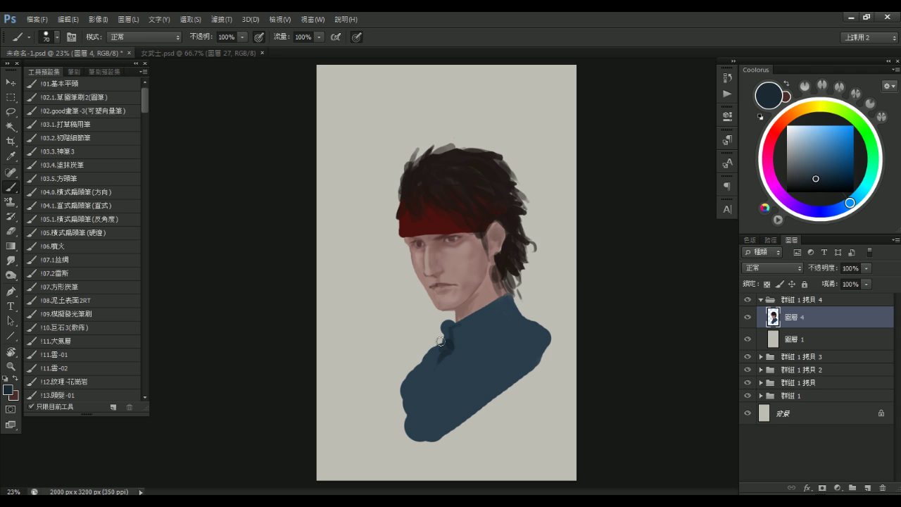
Sample skin tones and repaint the jaw edge and the neck above the collar with a size 50 brush
left_click_drag(466, 307, 468, 304)
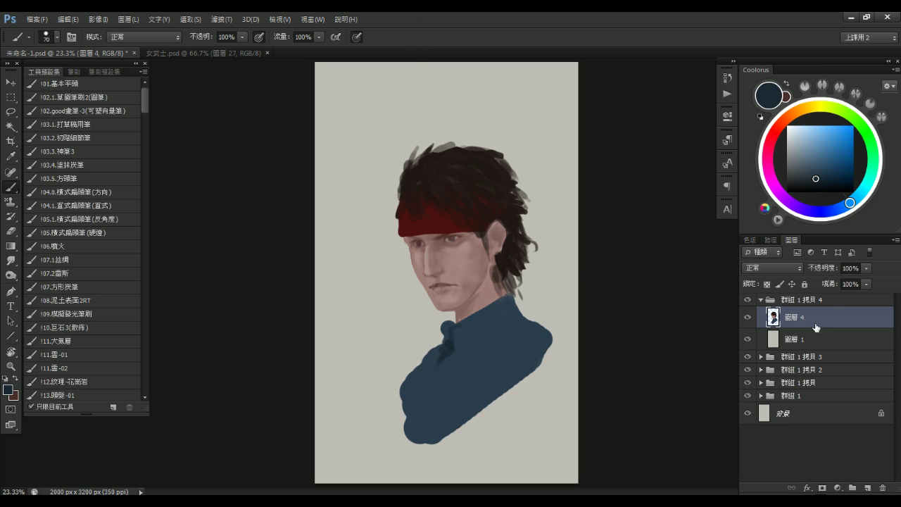
left_click(463, 307, "alt")
left_click(458, 312, "alt")
key("[")
key("[")
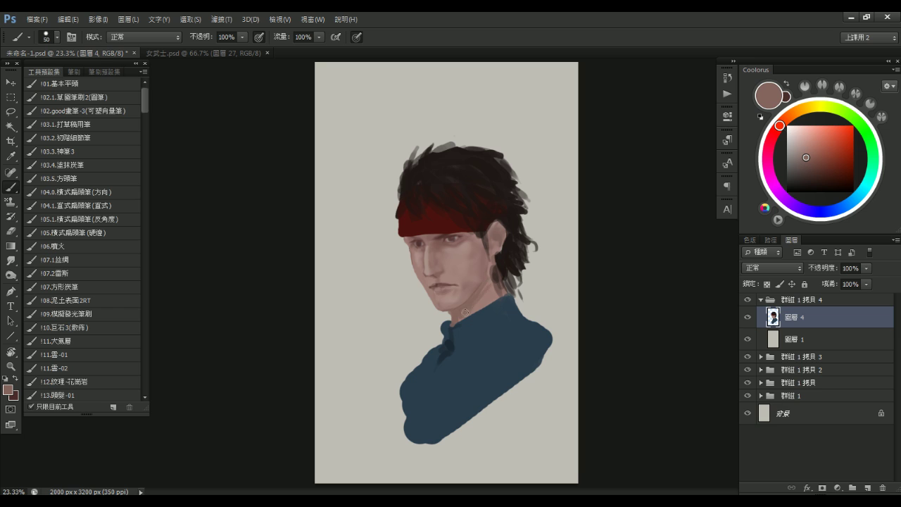
left_click_drag(487, 297, 481, 294)
scroll(451, 242, "up", 1)
left_click(465, 295, "alt")
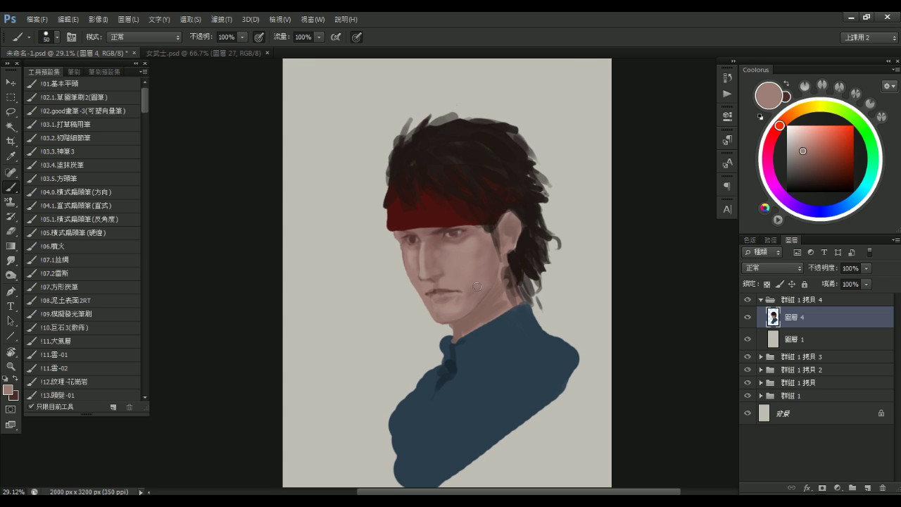
left_click(461, 287, "alt")
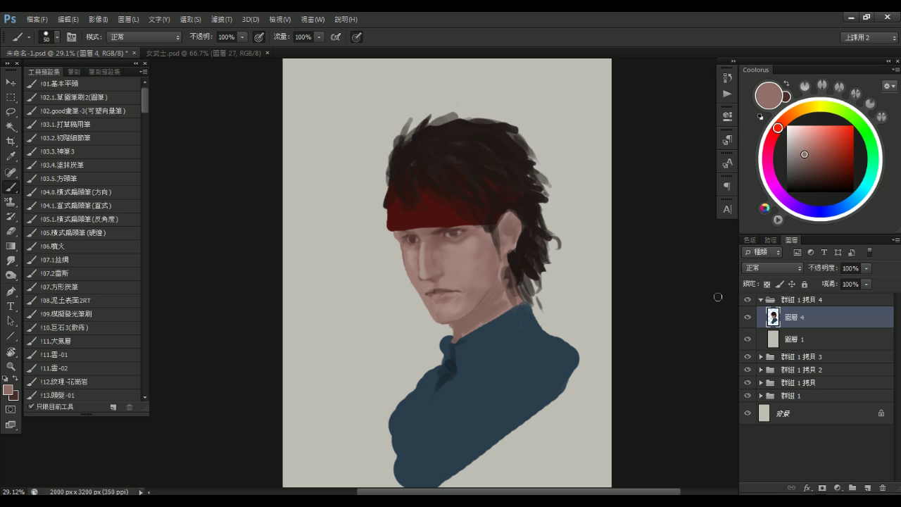
Add a new layer and load the !03.3.神筆3 brush, reducing it to size 100
key("ctrl+shift+n")
key("Return")
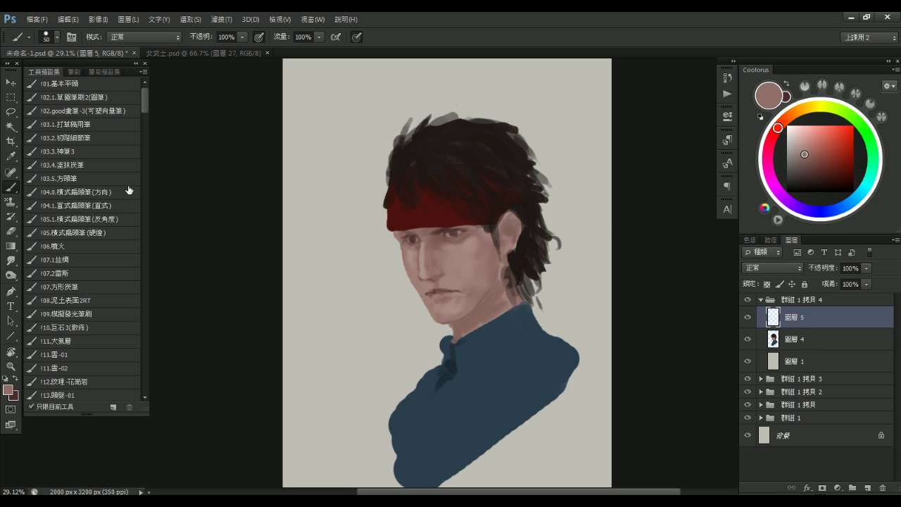
left_click(97, 154)
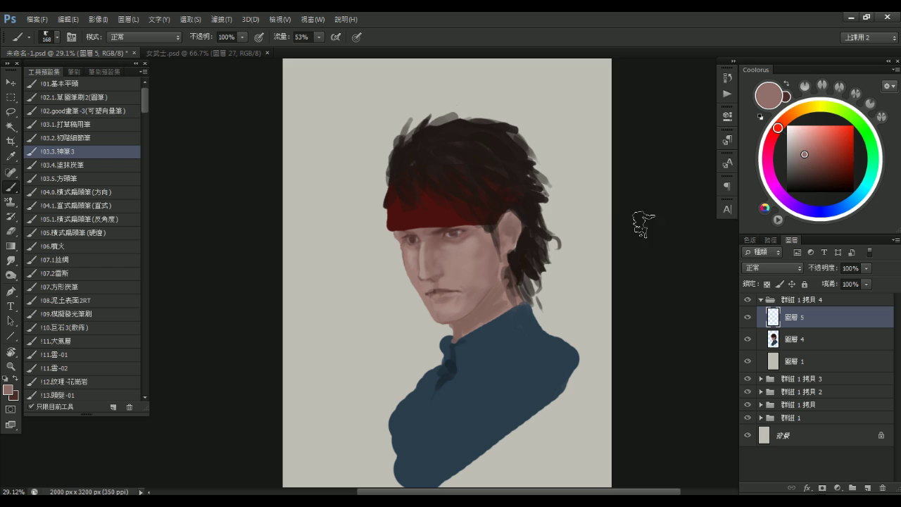
left_click(535, 258, "alt")
key("bracketleft")
key("bracketleft")
key("bracketleft")
key("bracketleft")
key("bracketleft")
Sample the neck's shadow tone and paint the neck from below the ear to the collar on 圖層 4
left_click(503, 289, "alt")
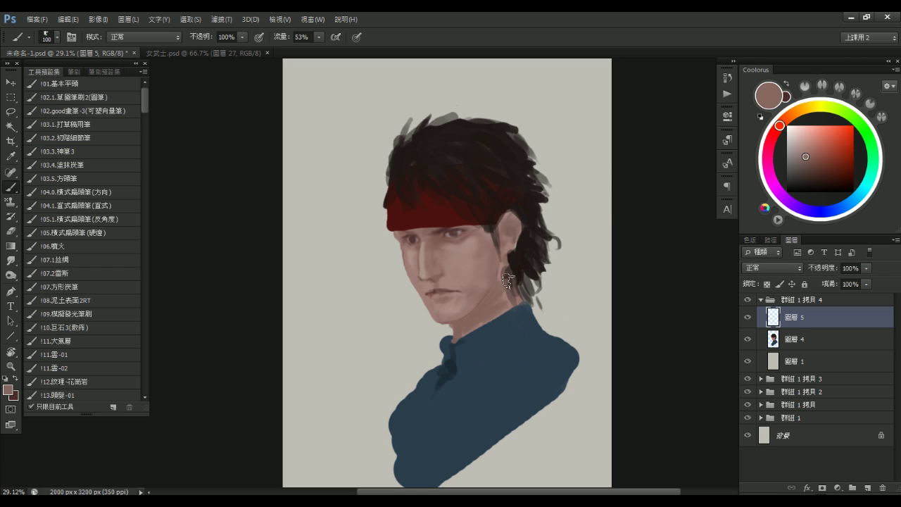
key("bracketleft")
key("alt+bracketleft")
key("bracketright")
mouse_move(504, 258)
left_mouse_down()
mouse_move(512, 296)
mouse_move(514, 286)
mouse_move(481, 315)
mouse_move(516, 298)
mouse_move(465, 338)
left_mouse_up()
left_click_drag(505, 313, 463, 336)
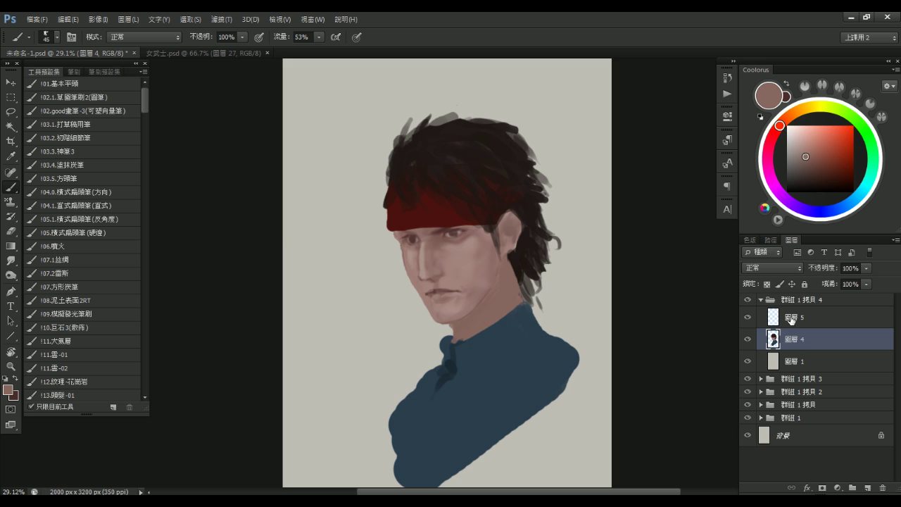
Select 圖層 5, sample the hair's dark brown and lower the layer's opacity to 53%
left_click(789, 321)
left_click(491, 192, "alt")
scroll(491, 186, "up", 3)
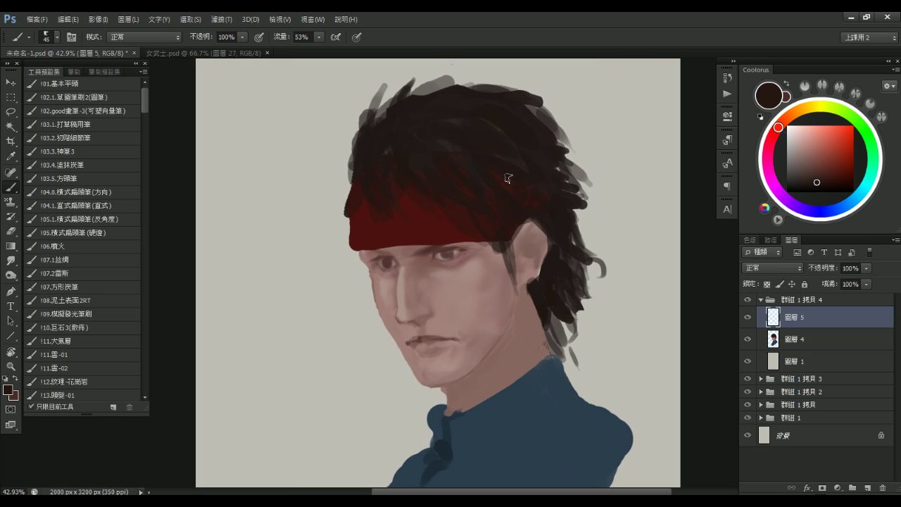
left_click(867, 267)
left_click(839, 281)
left_click_drag(532, 336, 536, 310)
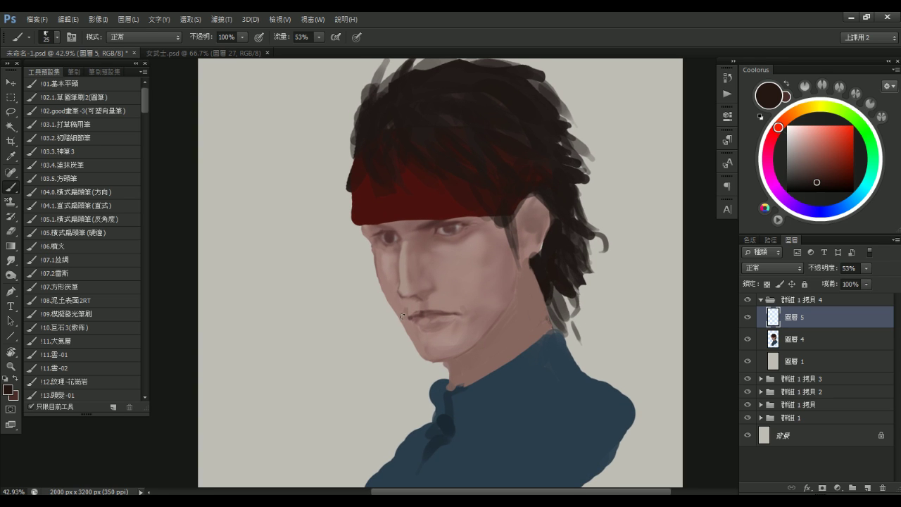
Try a curled moustache with whiskers along the cheek and jaw, and undo the strokes
mouse_move(413, 302)
left_mouse_down()
mouse_move(405, 318)
mouse_move(463, 315)
mouse_move(448, 309)
mouse_move(468, 286)
left_mouse_up()
key("]")
key("]")
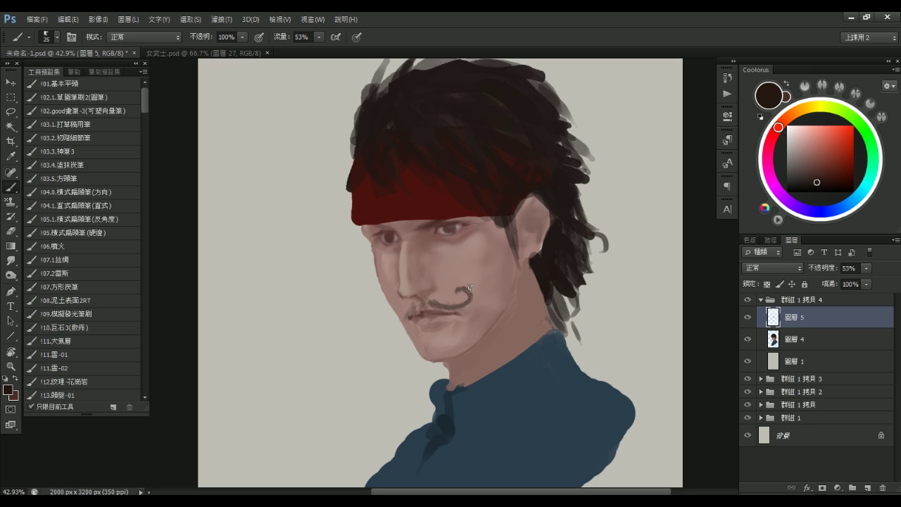
left_click_drag(416, 306, 391, 299)
left_click_drag(508, 299, 489, 336)
left_click_drag(392, 325, 420, 369)
key("ctrl+alt+z")
key("ctrl+alt+z")
key("e")
left_click(75, 99)
key("b")
key("ctrl+alt+z")
key("ctrl+alt+z")
key("bracketleft")
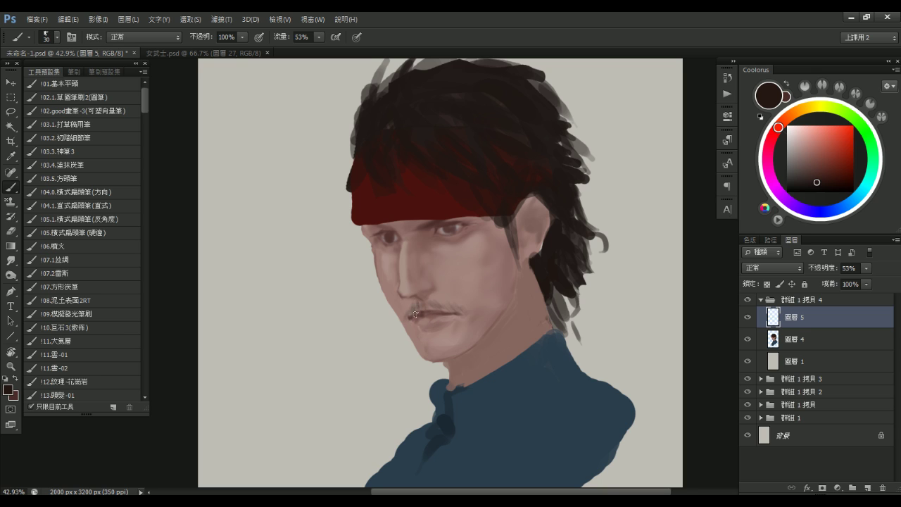
Paint a short moustache above the lip and stubble on the jaw corner below the ear
key("bracketright")
key("bracketleft")
left_click_drag(507, 235, 519, 312)
key("ctrl+z")
key("bracketleft")
key("bracketleft")
Paint a small goatee below the lower lip and around the chin, enlarging the brush to size 50
left_click_drag(424, 344, 418, 342)
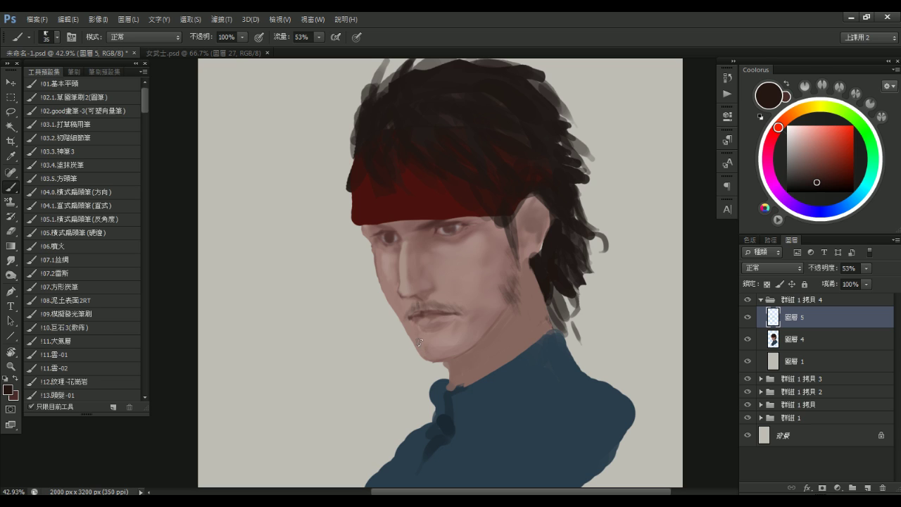
key("bracketright")
key("bracketright")
mouse_move(428, 329)
left_mouse_down()
mouse_move(427, 352)
mouse_move(416, 348)
mouse_move(429, 360)
mouse_move(433, 350)
left_mouse_up()
key("bracketright")
key("bracketright")
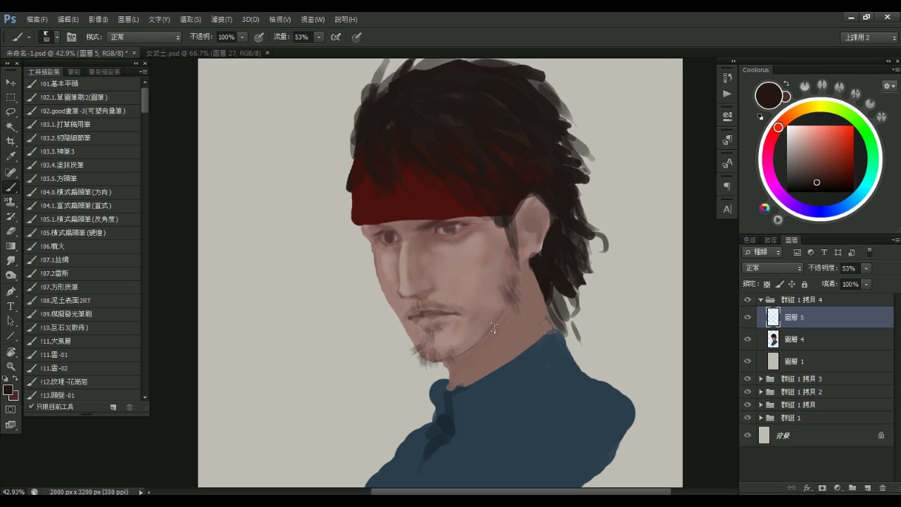
Paint stubble strokes along the jawline from the ear to the chin with brush sizes between 20 and 60
mouse_move(510, 315)
left_mouse_down()
mouse_move(488, 321)
mouse_move(492, 314)
mouse_move(472, 343)
left_mouse_up()
key("bracketleft")
key("bracketleft")
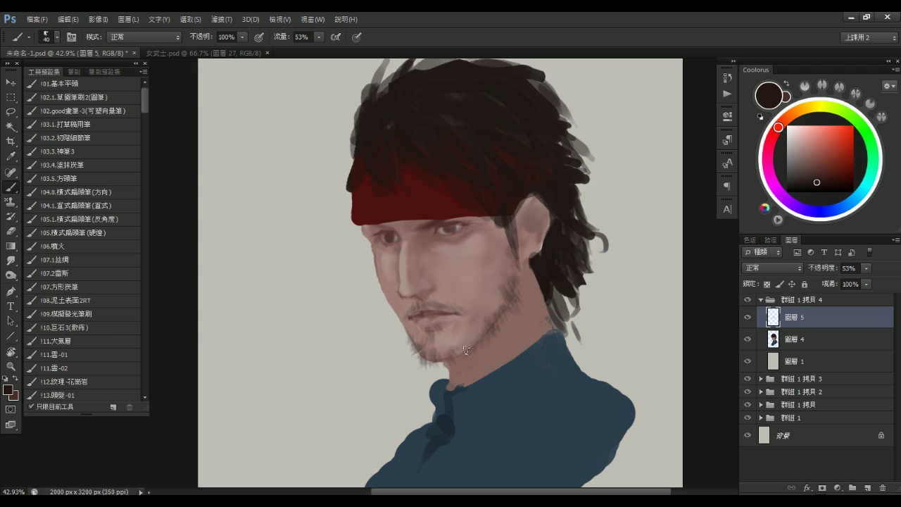
left_click_drag(477, 343, 482, 320)
key("]")
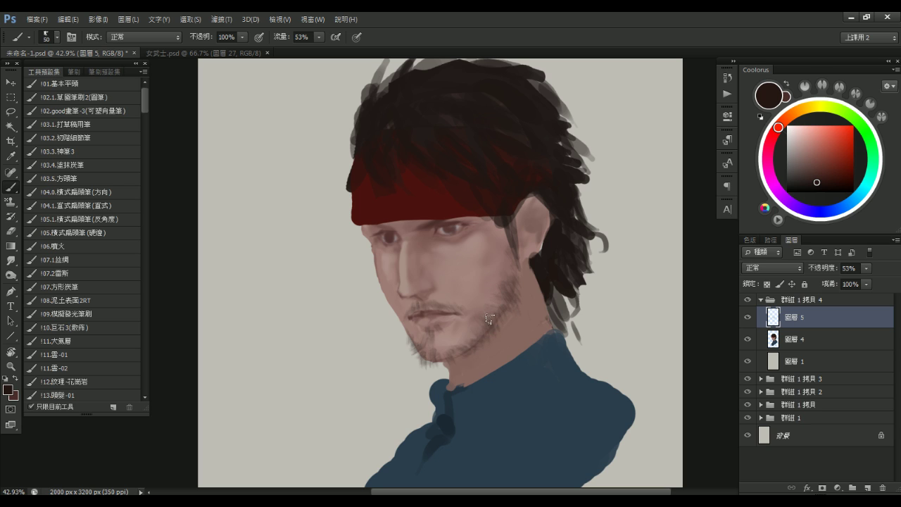
key("]")
key("]")
left_click_drag(471, 317, 487, 311)
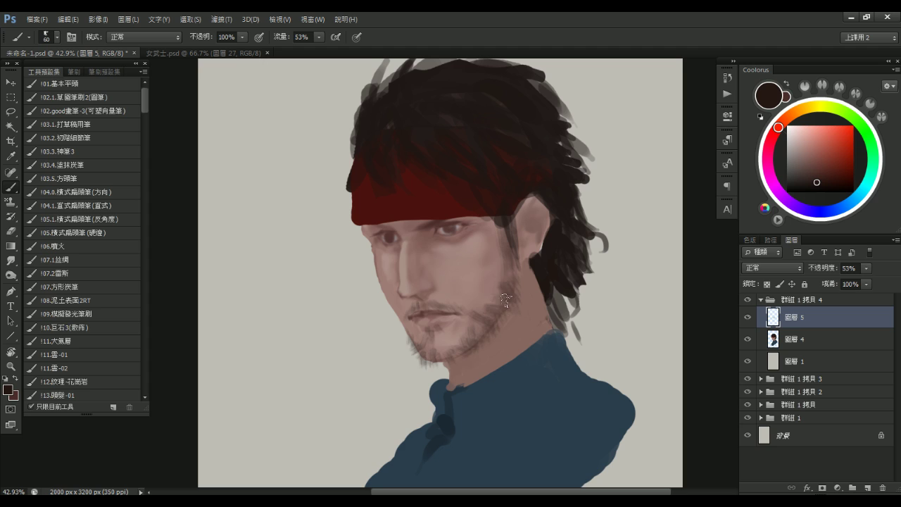
key("bracketleft")
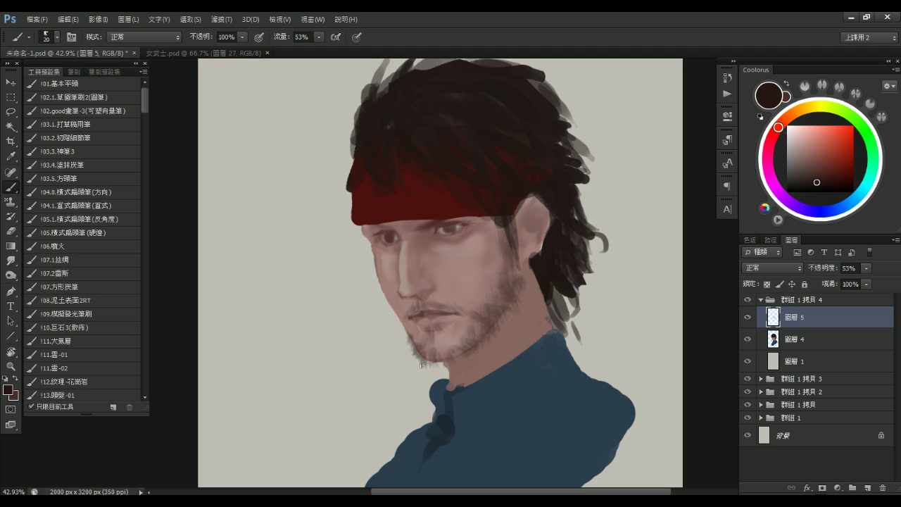
mouse_move(484, 327)
left_mouse_down()
mouse_move(454, 328)
mouse_move(479, 342)
mouse_move(484, 336)
left_mouse_up()
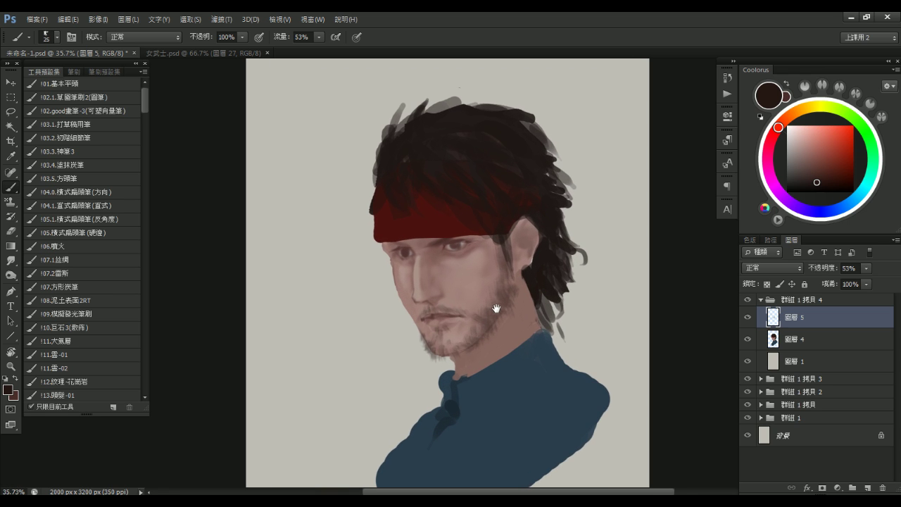
Compare the face with and without the beard layer, and soften the beard around the chin and jaw
left_click(748, 318)
left_click(748, 317)
left_click(747, 317)
left_click(747, 318)
key("bracketright")
key("bracketright")
key("bracketright")
key("bracketright")
key("bracketright")
key("bracketright")
key("bracketright")
key("bracketright")
key("bracketright")
key("bracketright")
key("ctrl+z")
key("ctrl+z")
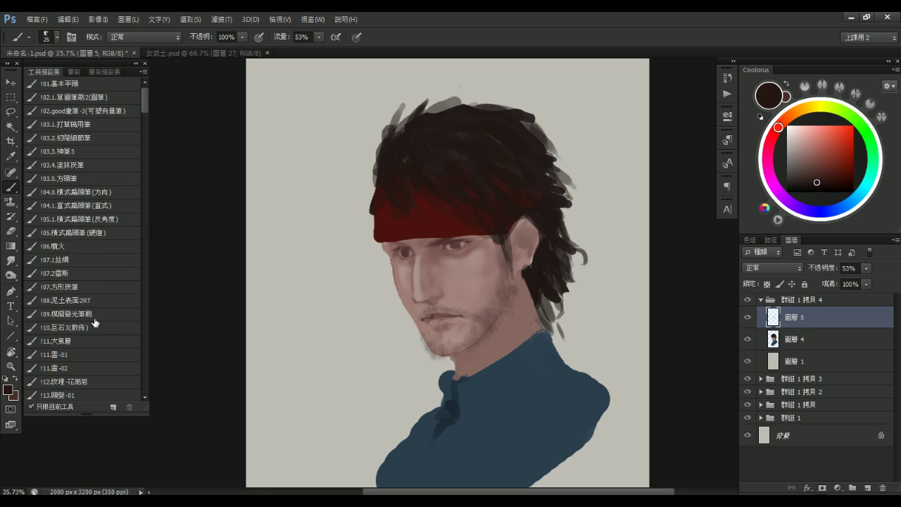
Load the !03.4.塗抹炭筆 brush and add textured stubble along the jaw and above the upper lip
left_click(100, 166)
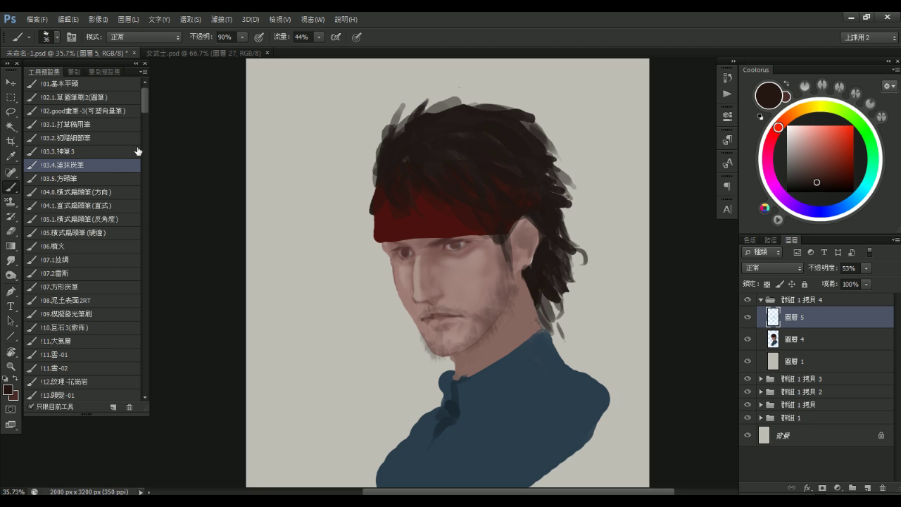
left_click(494, 275)
key("bracketright")
key("bracketright")
key("bracketright")
scroll(519, 290, "down", 1)
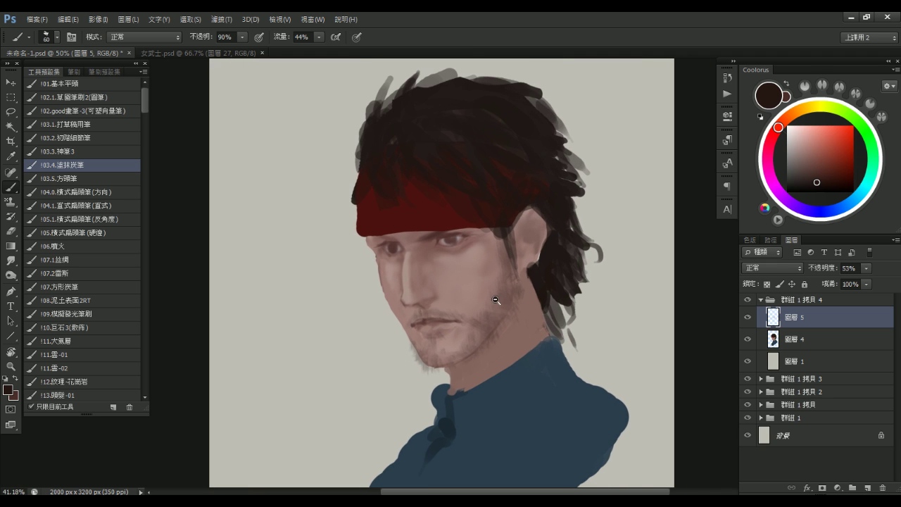
key("bracketright")
key("bracketright")
mouse_move(516, 309)
left_mouse_down()
mouse_move(496, 301)
mouse_move(493, 327)
left_mouse_up()
left_click_drag(431, 309, 454, 311)
Deepen the charcoal stubble from the jaw corner to the chin and check it by toggling 圖層 5
key("bracketleft")
key("bracketright")
key("bracketright")
key("bracketleft")
key("bracketleft")
key("bracketleft")
key("bracketleft")
left_click_drag(514, 298, 450, 368)
key("bracketright")
left_click(748, 318)
left_click(748, 318)
key("bracketleft")
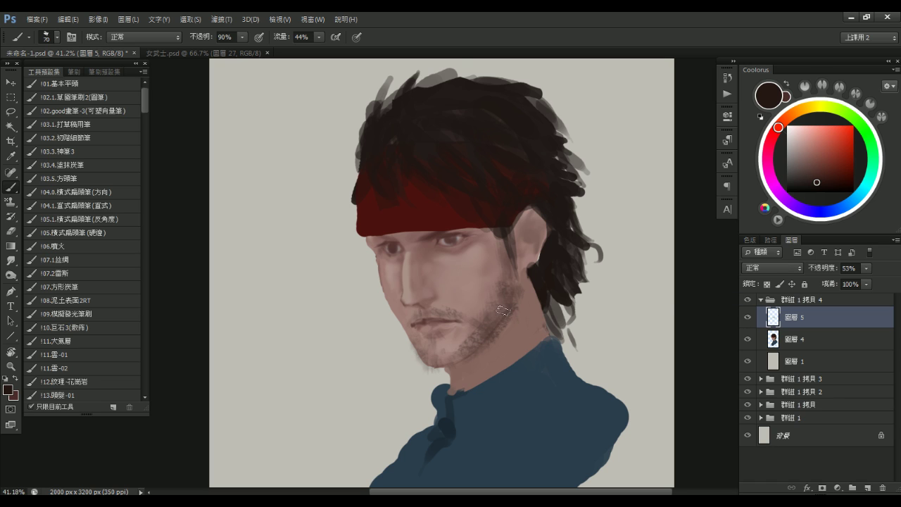
Build up the beard texture under the jaw, on the chin and at the far mouth corner with smaller brush sizes
mouse_move(483, 336)
left_mouse_down()
mouse_move(452, 351)
mouse_move(430, 364)
left_mouse_up()
key("bracketright")
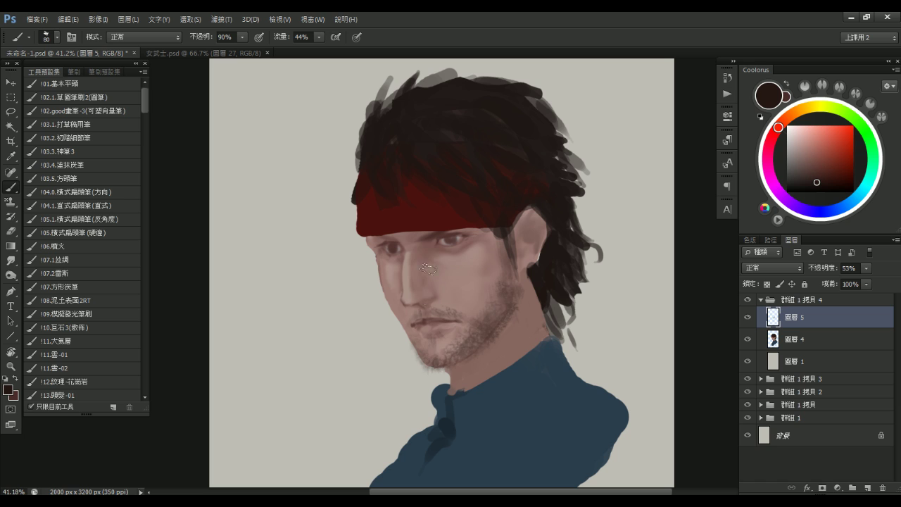
key("ctrl+z")
key("bracketleft")
mouse_move(484, 322)
left_mouse_down()
mouse_move(473, 343)
mouse_move(434, 352)
left_mouse_up()
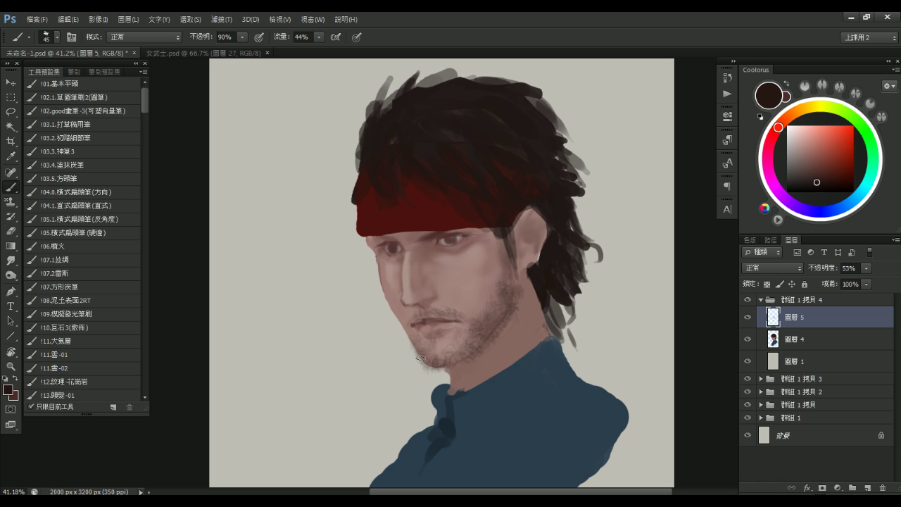
key("bracketleft")
mouse_move(416, 312)
left_mouse_down()
mouse_move(406, 325)
mouse_move(413, 349)
left_mouse_up()
key("bracketright")
scroll(481, 354, "down", 2)
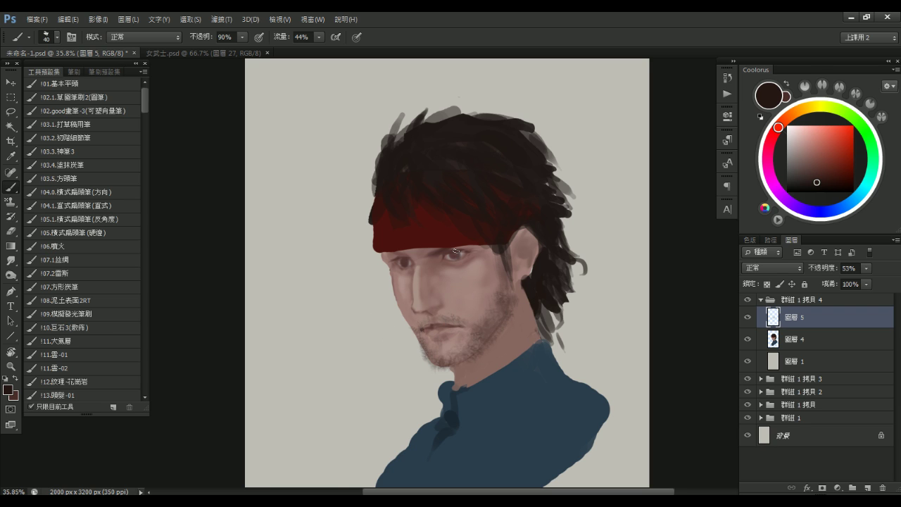
Merge the beard on 圖層 5 down into 圖層 4
scroll(599, 281, "down", 3)
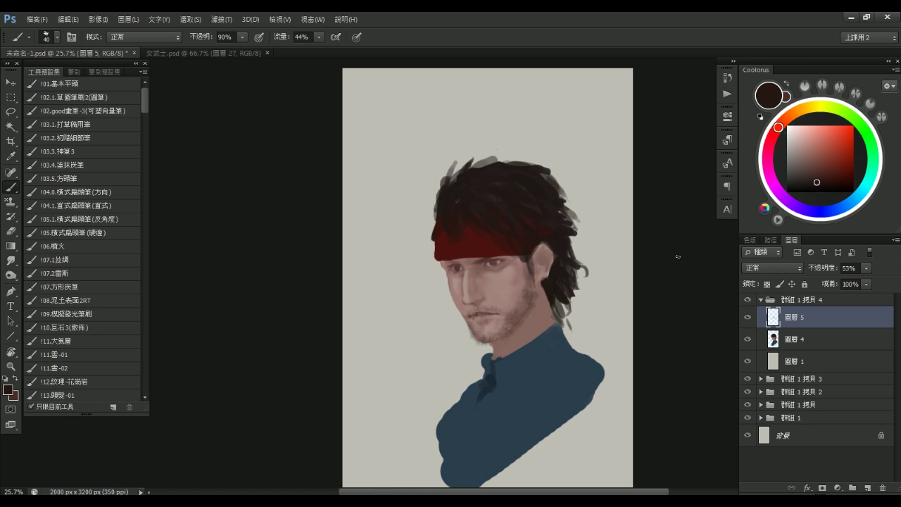
key("ctrl+e")
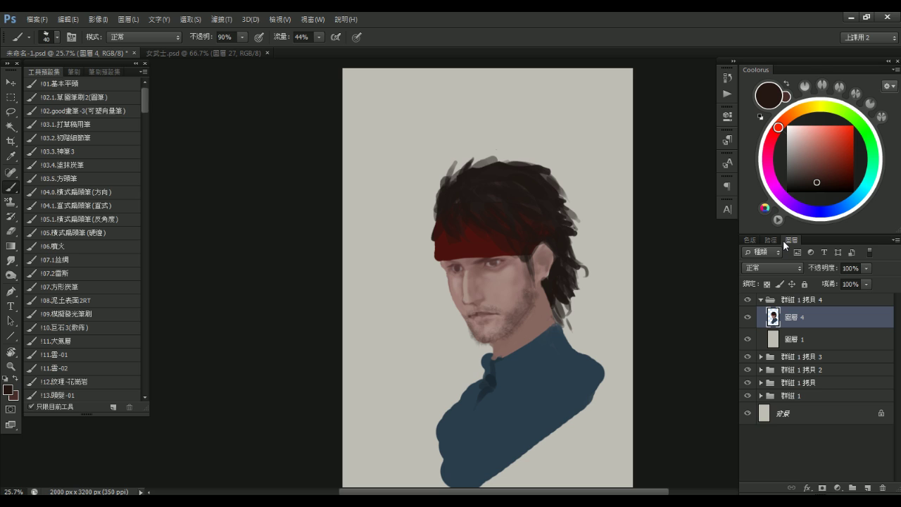
left_click(481, 278)
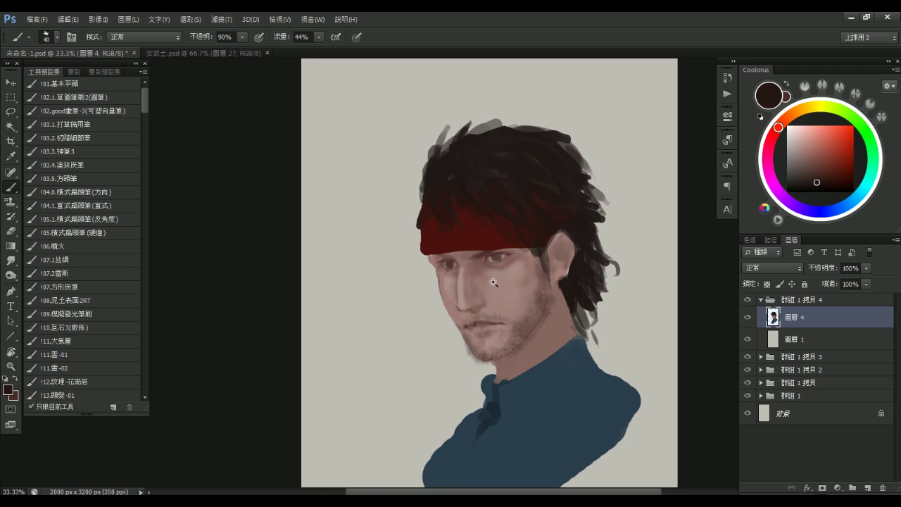
left_click(508, 282)
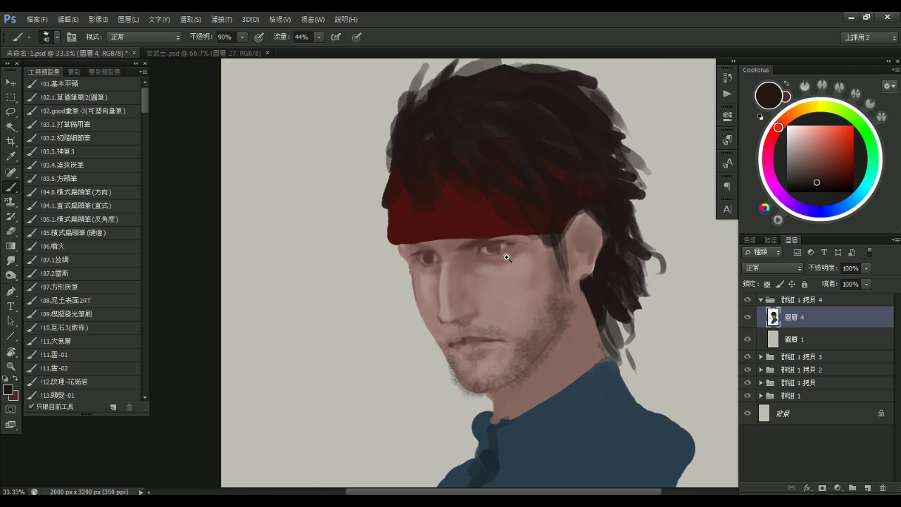
Sample the skin tone beside the nose bridge and set a soft round brush to size 45
left_click(465, 253, "alt")
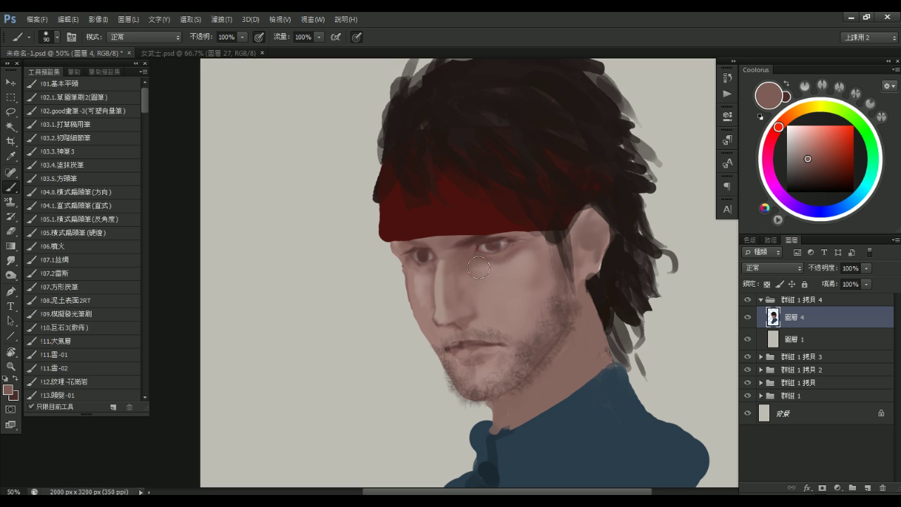
key("bracketright")
key("bracketright")
key("bracketright")
key("bracketright")
key("bracketright")
key("bracketleft")
key("bracketleft")
key("bracketleft")
key("bracketleft")
key("bracketleft")
key("bracketleft")
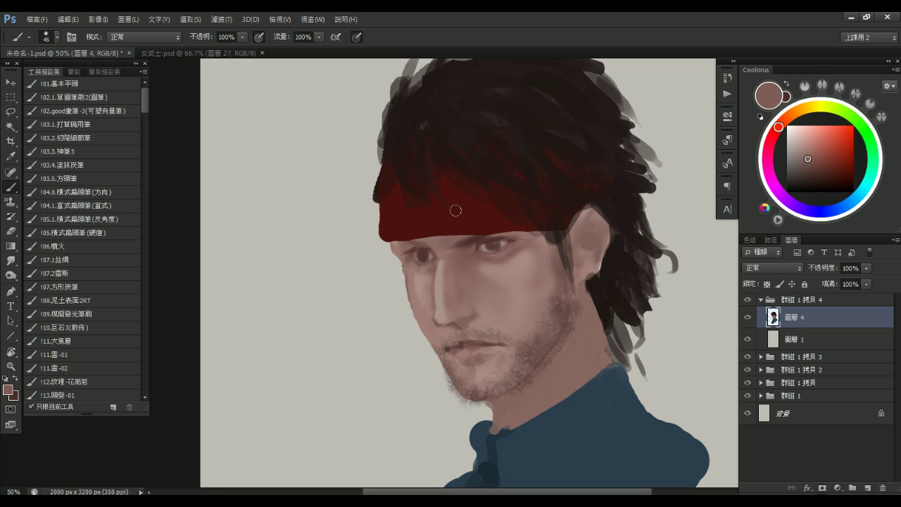
Sample the shirt's blue and tint both irises with a size 40 brush
left_click(485, 236, "alt")
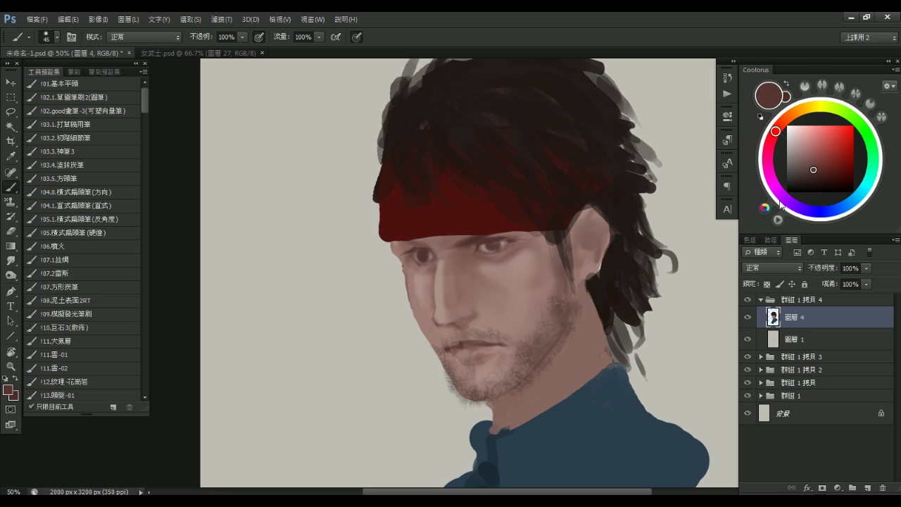
scroll(506, 248, "up", 2)
left_click(624, 437, "alt")
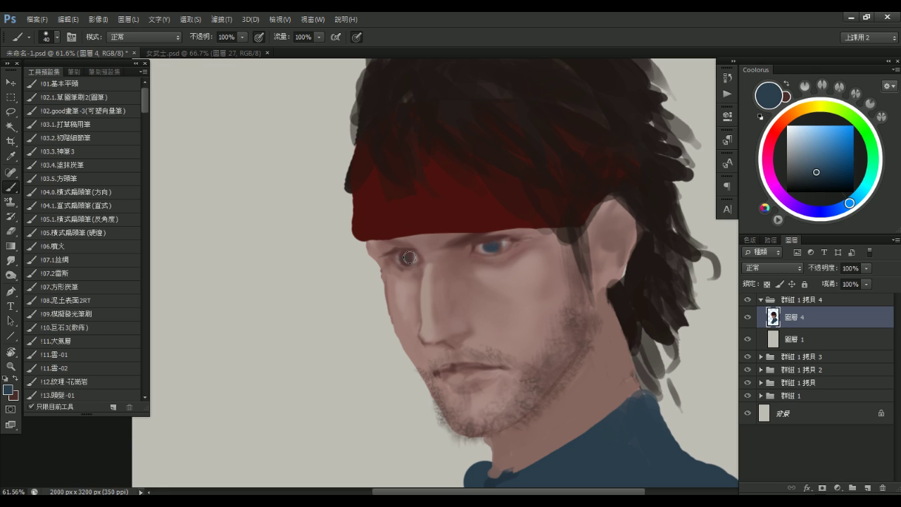
scroll(502, 310, "down", 4)
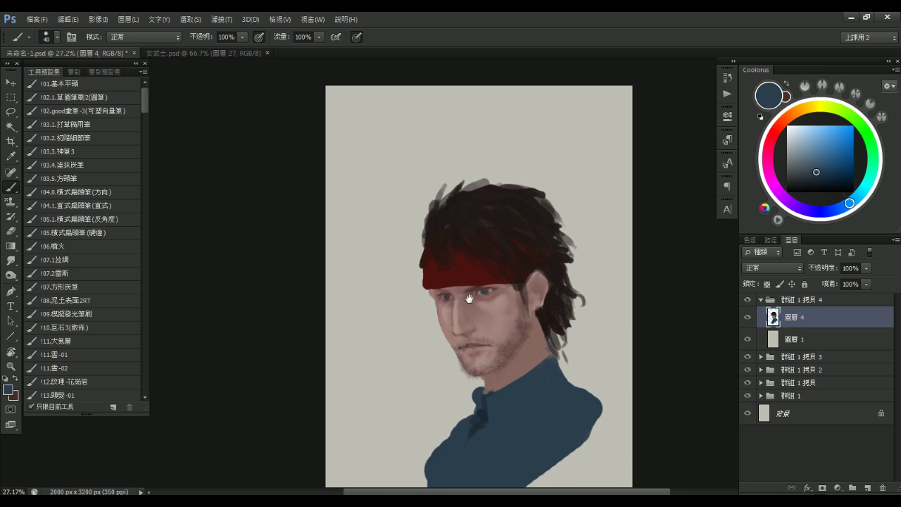
Sample the dark blue fold tone, load the !01.基本平頭 brush and paint shadows along the collar and its base
left_click(458, 388, "alt")
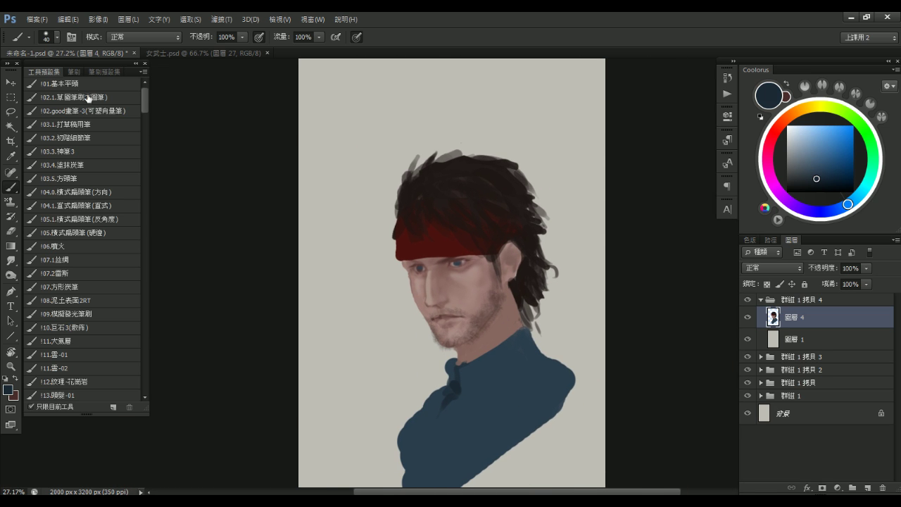
left_click(84, 85)
left_click(460, 390, "alt")
mouse_move(489, 362)
left_mouse_down()
mouse_move(519, 350)
mouse_move(520, 332)
left_mouse_up()
key("[")
key("[")
key("[")
key("[")
key("[")
mouse_move(459, 366)
left_mouse_down()
mouse_move(493, 351)
mouse_move(458, 392)
mouse_move(530, 377)
left_mouse_up()
Paint dark blue shadow folds across the chest and down the shirt's front edge
left_click_drag(445, 415, 516, 406)
key("]")
key("]")
key("]")
left_click_drag(415, 435, 465, 439)
key("]")
mouse_move(438, 413)
left_mouse_down()
mouse_move(423, 423)
mouse_move(419, 445)
left_mouse_up()
Enlarge the brush and darken the upper chest and the area below the collar with broad strokes
key("]")
key("]")
key("]")
key("]")
key("]")
left_click_drag(456, 401, 457, 416)
key("]")
key("]")
mouse_move(484, 366)
left_mouse_down()
mouse_move(448, 388)
mouse_move(461, 382)
mouse_move(427, 422)
mouse_move(501, 420)
left_mouse_up()
key("]")
key("[")
Shade the lower torso with broad dark blue strokes and set the brush to size 175
mouse_move(450, 442)
left_mouse_down()
mouse_move(472, 420)
mouse_move(475, 397)
mouse_move(423, 427)
mouse_move(427, 419)
mouse_move(426, 444)
mouse_move(508, 404)
left_mouse_up()
key("[")
key("]")
left_click_drag(487, 375, 442, 422)
key("[")
key("[")
key("[")
left_click_drag(522, 403, 468, 438)
key("[")
key("]")
key("]")
key("]")
key("]")
key("]")
key("[")
Load the !02.good畫筆-3 preset for the eraser and return to the brush
key("e")
left_click(99, 126)
left_click(99, 110)
key("b")
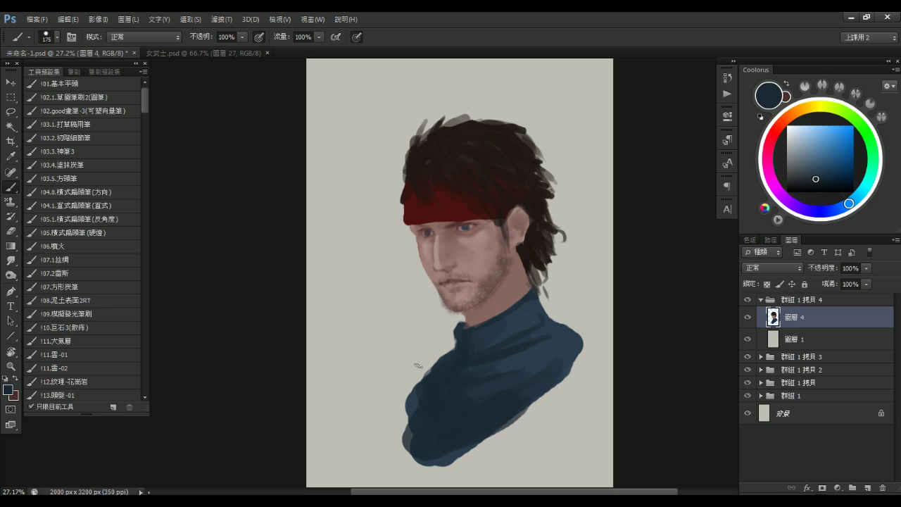
Erase the ragged strokes around the shirt's front and lower edges, leaving a clean diagonal cut
left_click_drag(417, 394, 406, 414)
left_click_drag(418, 374, 397, 452)
left_click_drag(518, 415, 444, 465)
key("]")
key("ctrl+z")
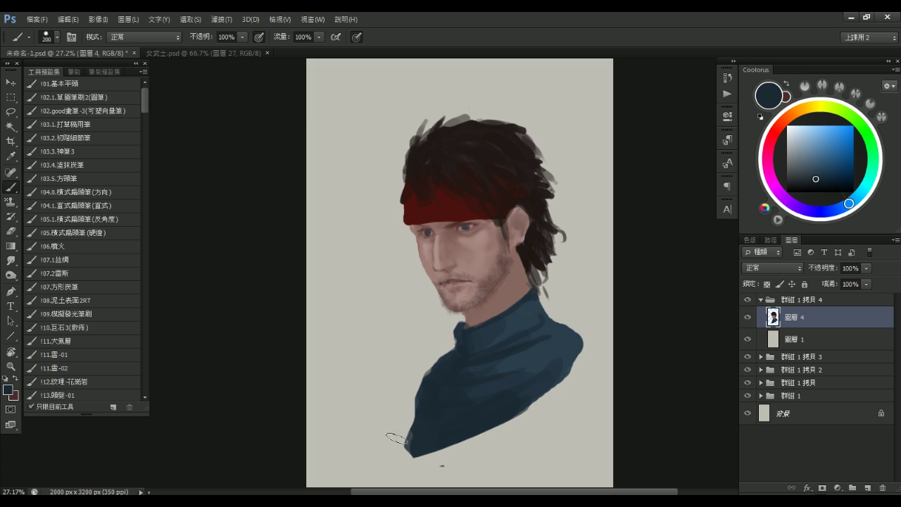
left_click_drag(557, 296, 551, 214)
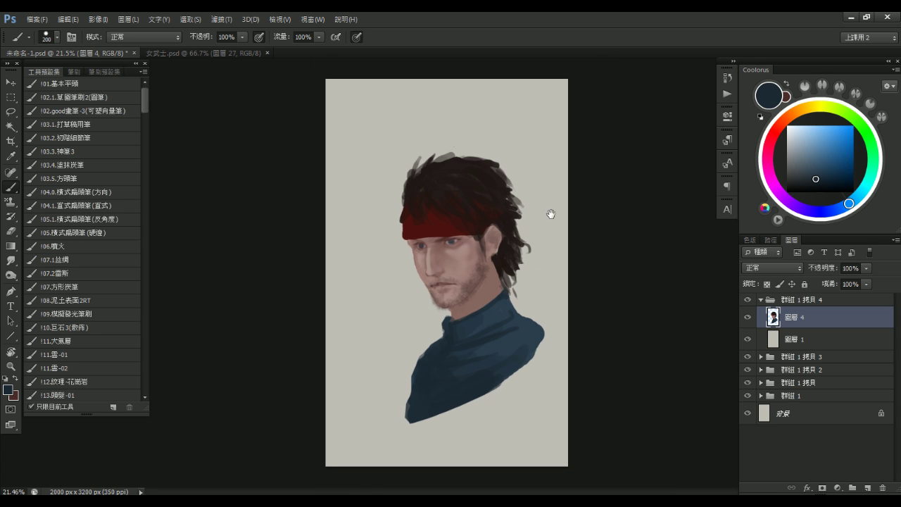
left_click_drag(539, 262, 531, 262)
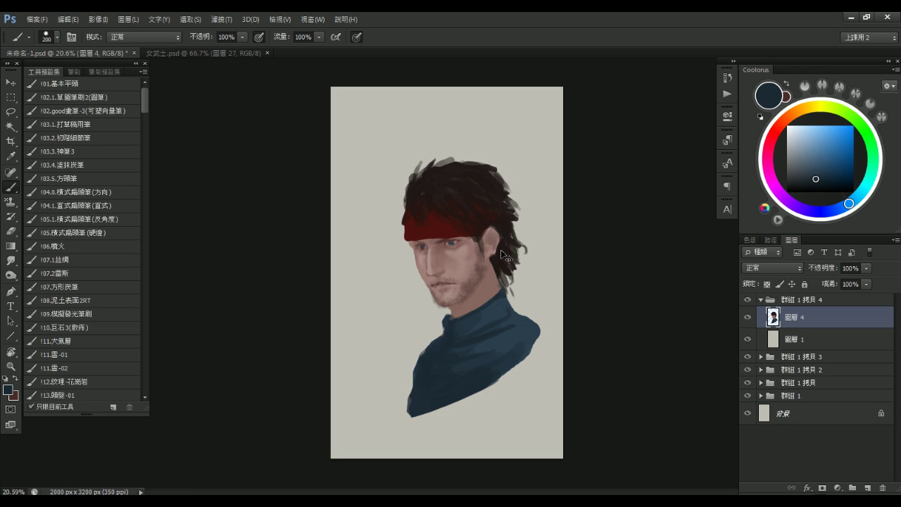
Open the Liquify filter on the portrait layer and nudge the front of the headband with a reduced warp brush
key("ctrl+shift+x")
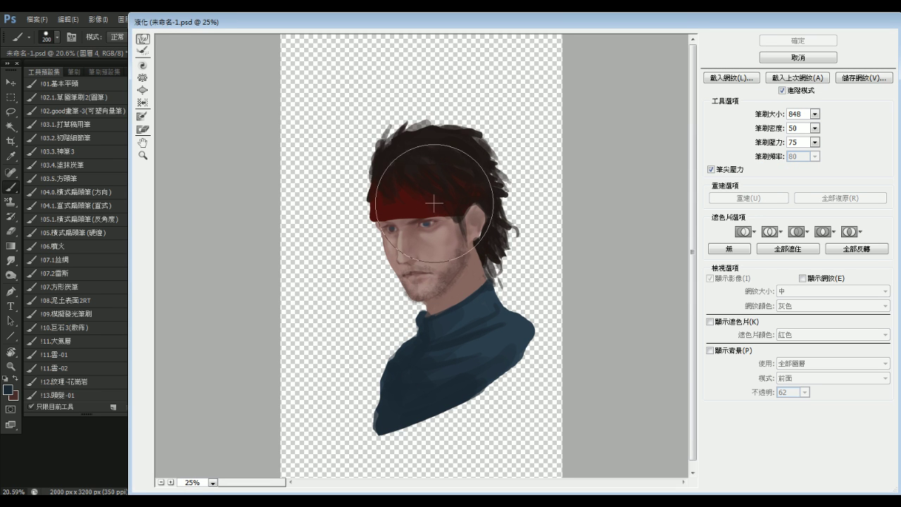
key("[")
left_click_drag(401, 205, 403, 209)
key("[")
key("[")
key("[")
key("[")
key("[")
key("[")
key("[")
key("[")
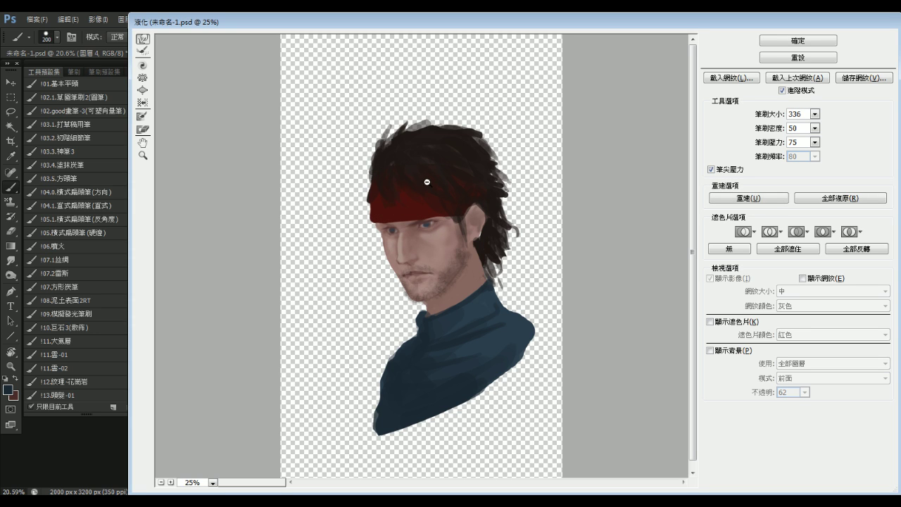
key("ctrl+alt+z")
key("]")
key("]")
key("]")
left_click_drag(398, 207, 397, 209)
Shrink the warp brush and push the brow above the eye nearer the ear slightly upward
key("[")
key("[")
key("[")
key("[")
key("[")
key("[")
key("bracketleft")
key("bracketright")
key("bracketright")
key("bracketright")
key("bracketleft")
key("bracketleft")
left_click_drag(438, 222, 438, 217)
Enlarge the warp brush and reshape the upper back contour of the hair
key("bracketright")
key("bracketright")
key("bracketright")
key("bracketright")
key("bracketright")
key("bracketright")
key("bracketright")
key("bracketright")
key("bracketright")
key("bracketright")
key("bracketright")
key("bracketright")
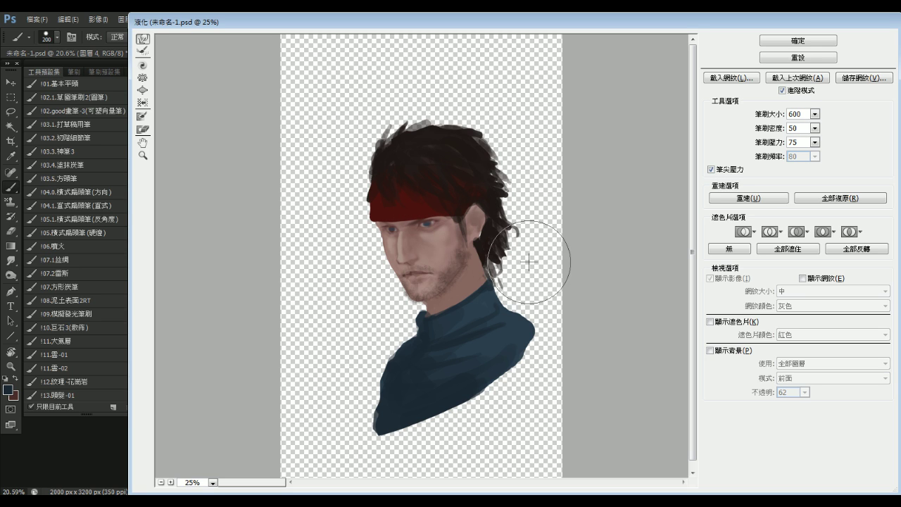
left_click_drag(495, 125, 487, 124)
key("bracketright")
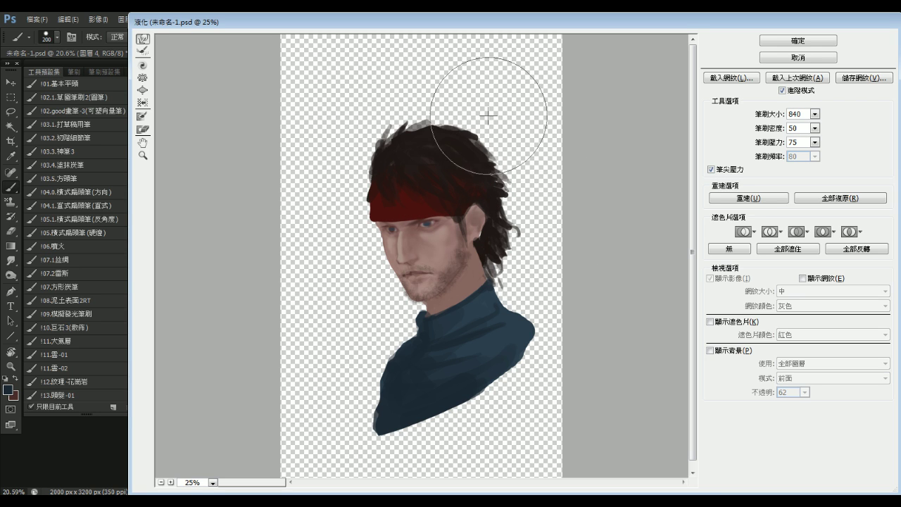
Reduce the warp brush and adjust the hair tufts along the top of the head with brush sizes of 288 to 336
key("bracketright")
key("bracketright")
key("bracketright")
key("bracketright")
key("bracketleft")
key("bracketleft")
key("bracketleft")
key("bracketleft")
key("bracketleft")
key("bracketleft")
key("bracketleft")
key("bracketleft")
key("bracketleft")
key("bracketleft")
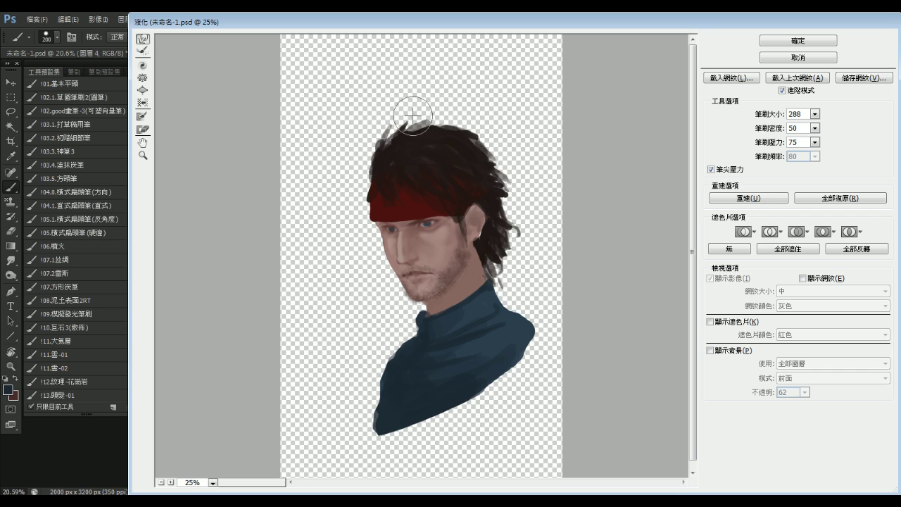
key("bracketright")
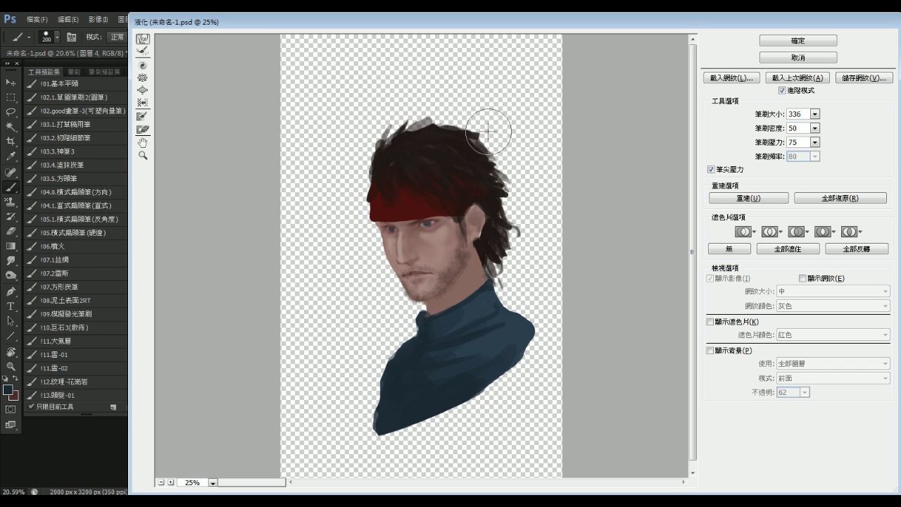
Warp the strands at the crown and back of the head outward into spiky tufts
key("bracketleft")
key("bracketleft")
key("bracketleft")
key("bracketleft")
key("bracketleft")
key("bracketright")
key("bracketright")
key("bracketright")
key("bracketright")
key("bracketright")
key("bracketright")
key("bracketright")
key("bracketright")
mouse_move(519, 215)
left_mouse_down()
mouse_move(526, 245)
mouse_move(518, 211)
mouse_move(529, 228)
mouse_move(519, 271)
mouse_move(529, 211)
mouse_move(524, 167)
mouse_move(500, 122)
mouse_move(479, 111)
mouse_move(442, 121)
mouse_move(463, 115)
mouse_move(508, 129)
mouse_move(509, 152)
mouse_move(496, 57)
mouse_move(482, 109)
left_mouse_up()
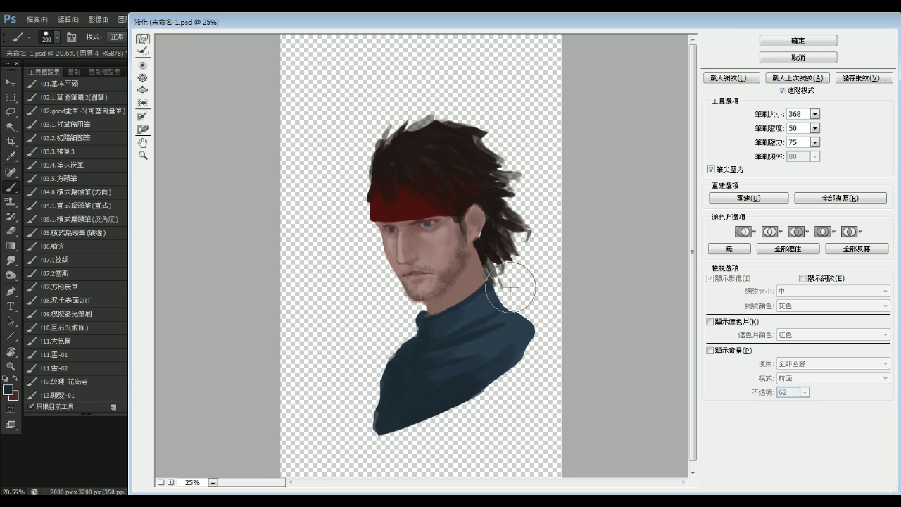
Warp the nose and jaw areas slightly with the warp brush and apply the Liquify changes
left_click_drag(423, 273, 432, 230)
mouse_move(441, 286)
left_mouse_down()
mouse_move(434, 279)
mouse_move(437, 296)
left_mouse_up()
key("bracketright")
key("bracketright")
key("bracketright")
key("bracketright")
key("bracketright")
left_click(776, 42)
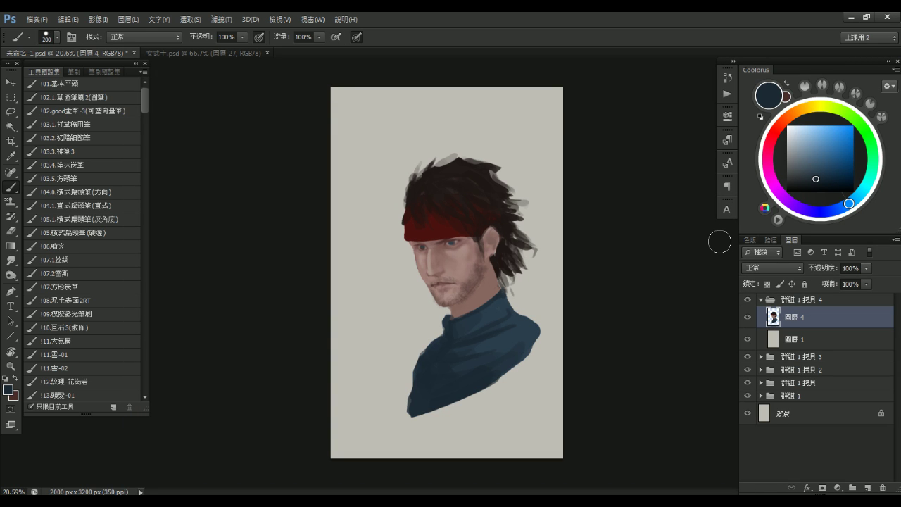
Duplicate the portrait layer and merge the copy down, and add a new layer in Multiply (色彩增值) mode above it
key("ctrl+j")
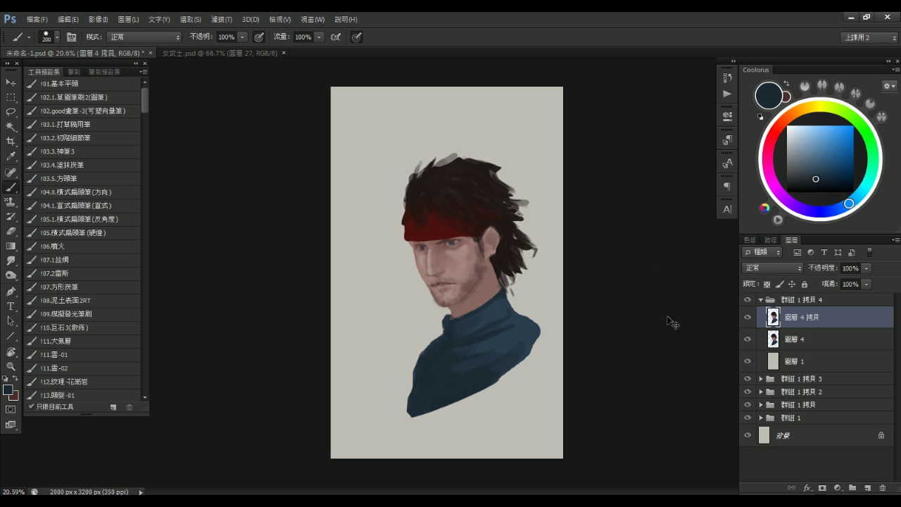
key("ctrl+e")
key("ctrl+shift+n")
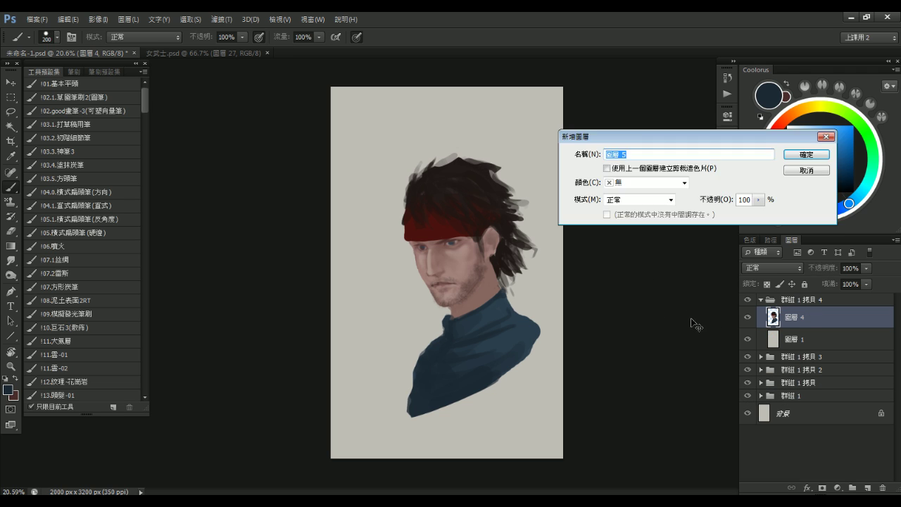
left_click(640, 201)
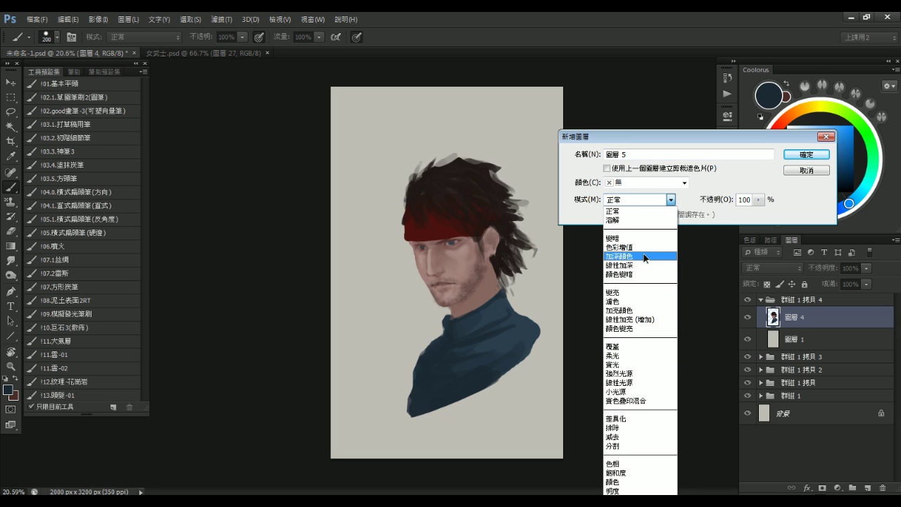
left_click(620, 247)
left_click(806, 154)
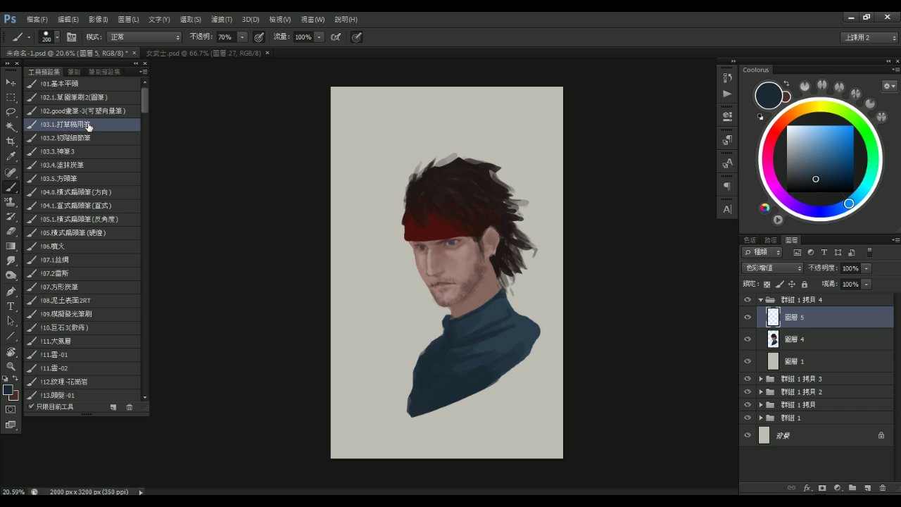
Load the !03.2.初階細節筆 brush preset, pick a greyish pink, and clip the Multiply layer to the portrait layer
left_click(88, 138)
left_click(776, 131)
left_click(796, 147)
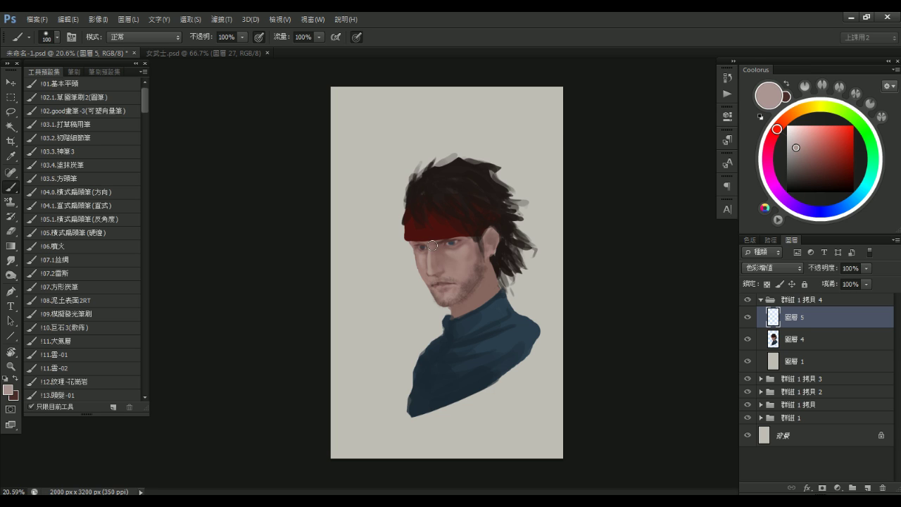
key("ctrl+alt+g")
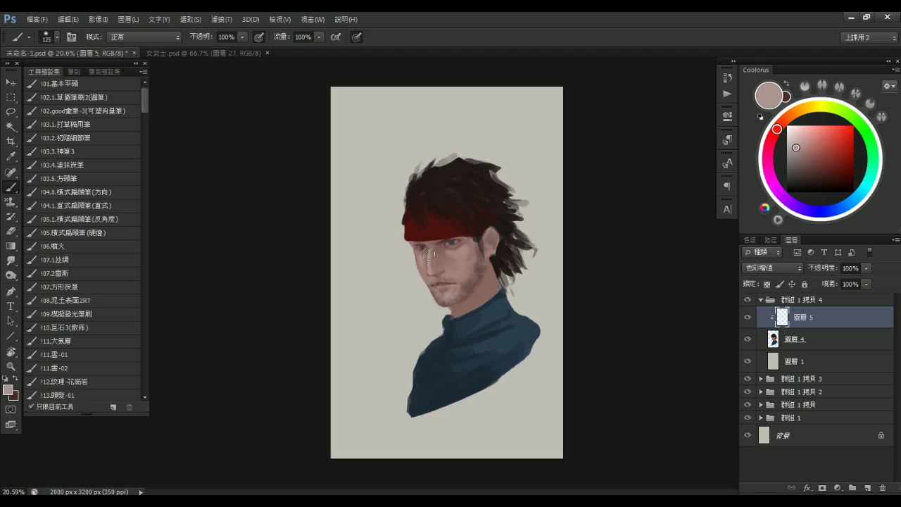
Paint a soft shadow across the brow beneath the headband and along the side of the nose
left_click_drag(417, 247, 501, 241)
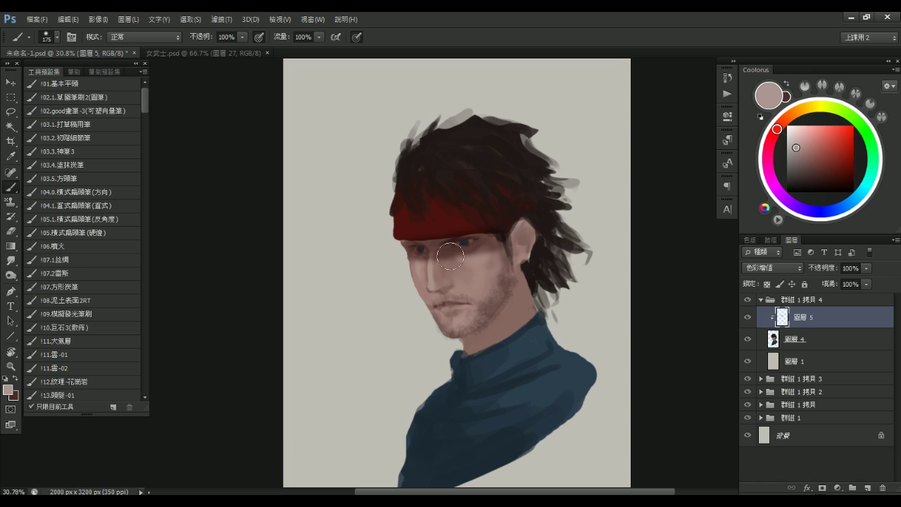
left_click_drag(446, 271, 441, 286)
key("[")
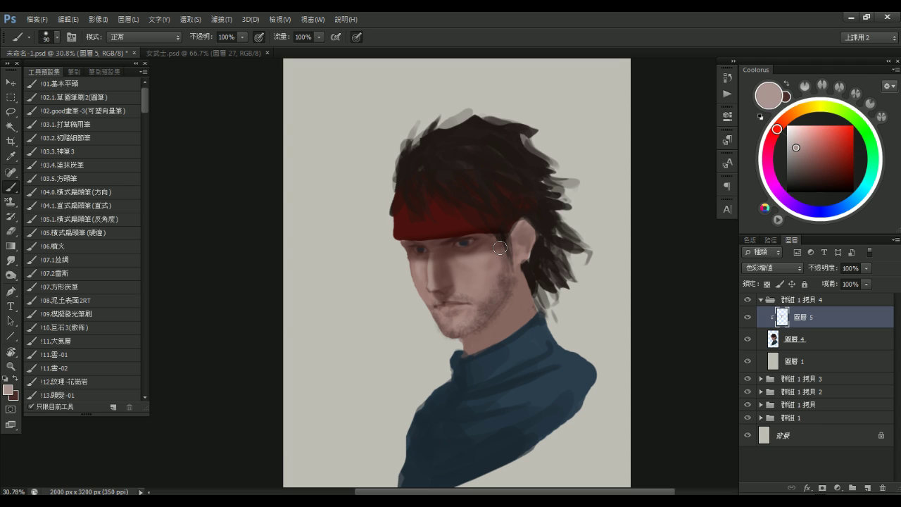
Shade the ear and the underside of the jaw, from below the ear toward the chin
mouse_move(520, 240)
left_mouse_down()
mouse_move(518, 278)
mouse_move(514, 254)
mouse_move(527, 275)
mouse_move(480, 344)
left_mouse_up()
key("ctrl+z")
left_click_drag(520, 280, 477, 342)
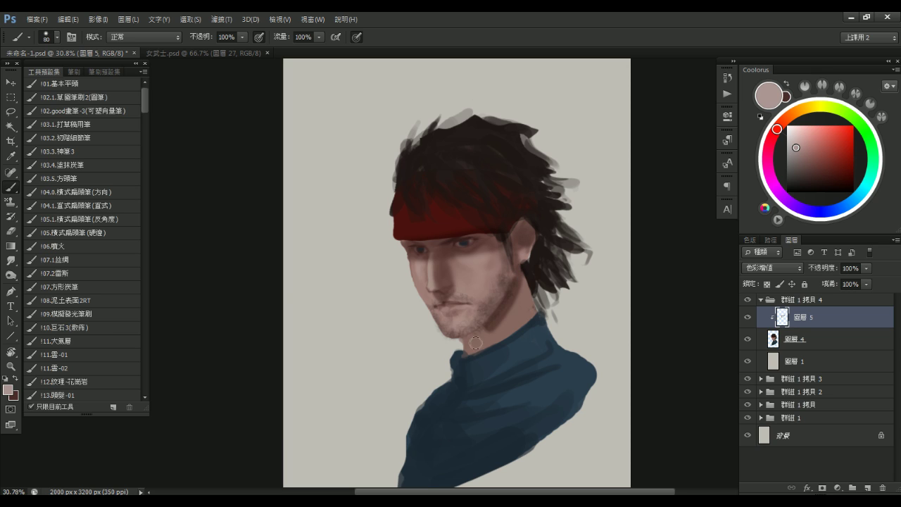
left_click_drag(522, 279, 470, 350)
Enlarge the brush to 150 and darken the neck and the shirt's collar and upper front with cast shadow
key("bracketright")
key("bracketright")
key("bracketright")
key("bracketright")
mouse_move(521, 284)
left_mouse_down()
mouse_move(485, 335)
mouse_move(500, 332)
mouse_move(452, 374)
mouse_move(454, 386)
mouse_move(519, 346)
left_mouse_up()
key("bracketright")
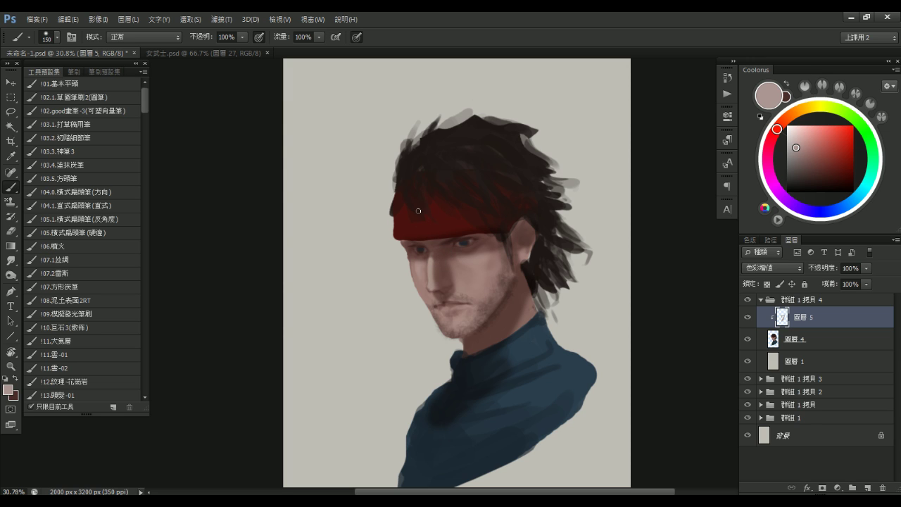
Darken the line between the lips with a smaller brush, and enlarge the brush to 175
key("bracketleft")
key("bracketleft")
key("bracketleft")
key("bracketleft")
key("bracketright")
key("bracketright")
key("bracketright")
key("bracketright")
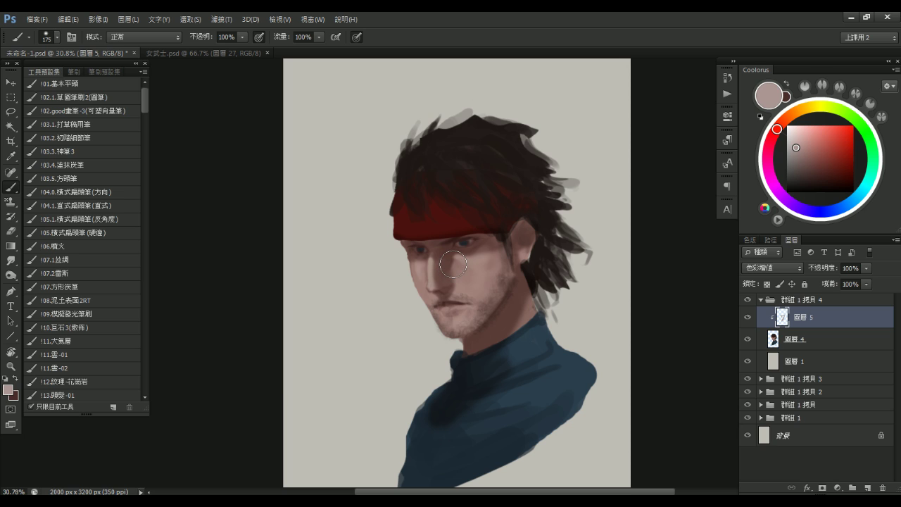
Shade the cheek and stubble area softly with the brush at about size 250
left_click_drag(453, 264, 426, 261)
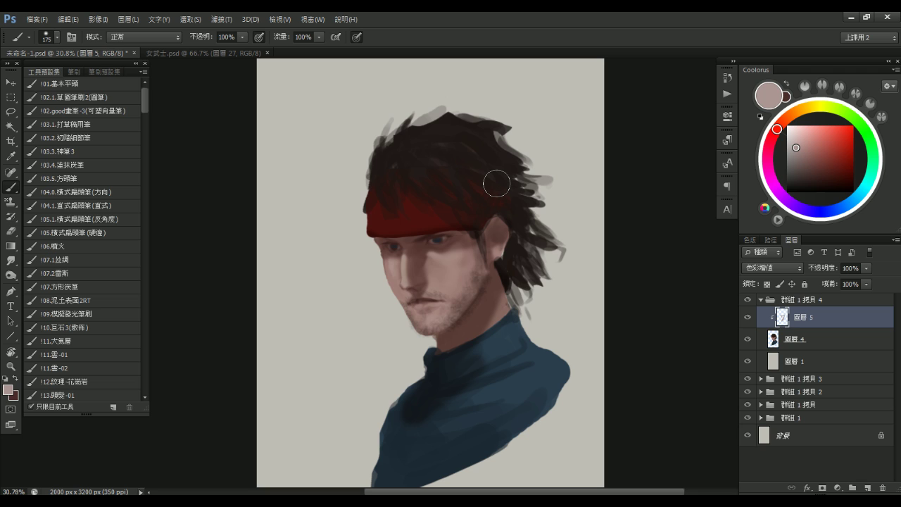
key("]")
key("]")
key("]")
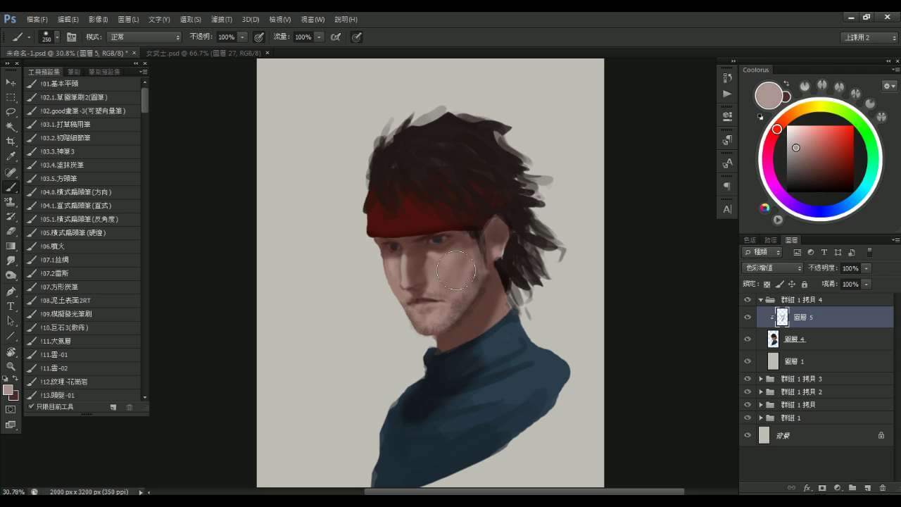
key("bracketright")
key("bracketright")
key("bracketleft")
key("bracketleft")
key("bracketleft")
key("bracketleft")
key("bracketleft")
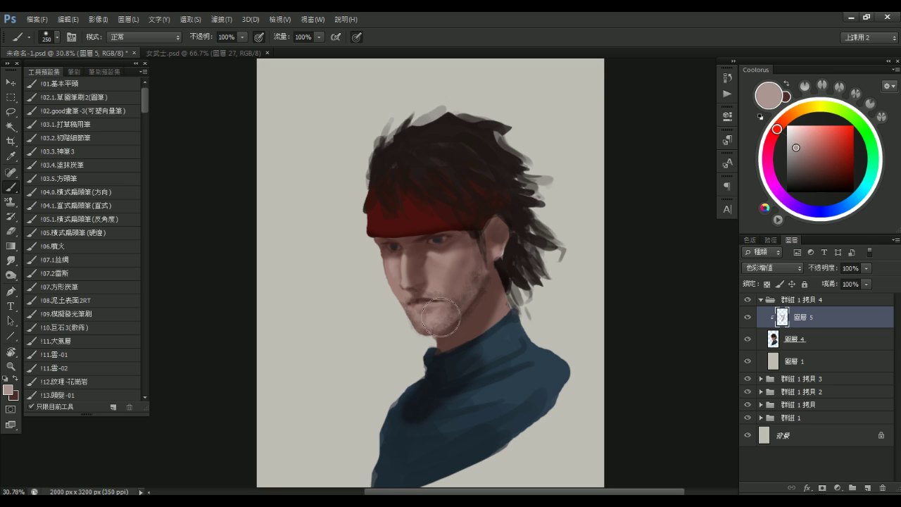
Shade beneath the lower lip and the top of the chin with a smaller brush
key("bracketleft")
key("bracketleft")
key("bracketleft")
key("bracketleft")
key("bracketleft")
key("bracketleft")
left_click_drag(415, 311, 428, 311)
key("bracketright")
key("bracketright")
key("bracketright")
key("bracketright")
key("bracketright")
key("bracketright")
key("bracketright")
Deepen the stubble shading from the corner of the mouth toward the jaw, and set the brush to size 200
mouse_move(430, 304)
left_mouse_down()
mouse_move(411, 311)
mouse_move(459, 310)
left_mouse_up()
key("bracketleft")
key("bracketleft")
key("bracketleft")
key("bracketright")
key("bracketright")
key("bracketright")
key("bracketright")
key("bracketright")
key("bracketright")
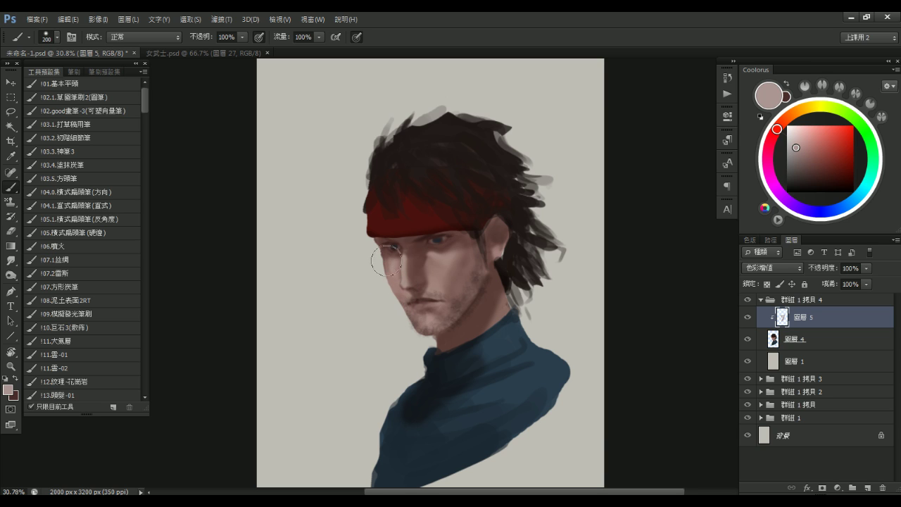
Compare the face with and without the shading layer 圖層 5, and shade the neck below the jaw on it with the brush at size 100
key("bracketleft")
key("bracketleft")
key("bracketleft")
key("bracketleft")
key("bracketleft")
key("bracketright")
key("bracketright")
key("bracketleft")
key("bracketleft")
key("bracketleft")
key("bracketleft")
left_click(470, 282, "alt")
left_click(747, 318)
left_click(747, 318)
key("bracketright")
left_click_drag(500, 281, 464, 344)
left_click_drag(518, 304, 457, 348)
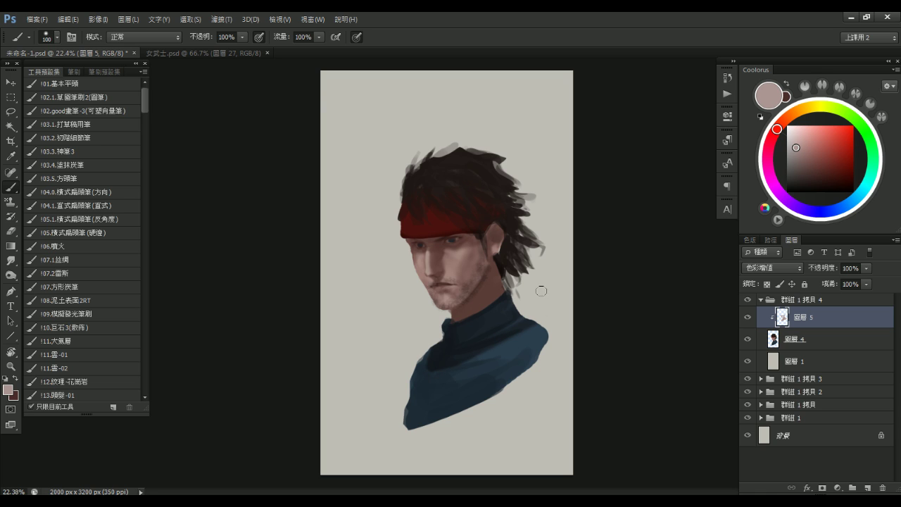
Merge the Multiply shading layer 圖層 5 down into 圖層 4 and save the document
scroll(563, 348, "down", 1)
scroll(563, 348, "up", 1)
key("ctrl+e")
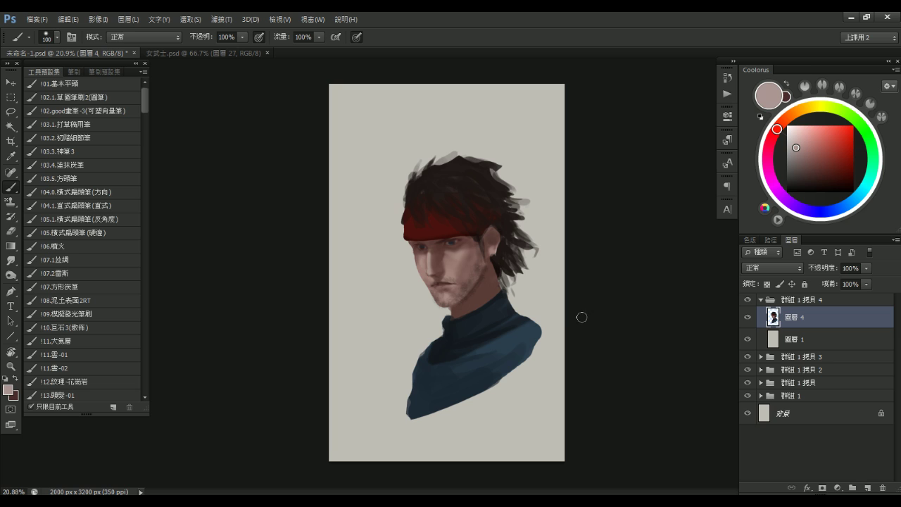
scroll(579, 323, "down", 1)
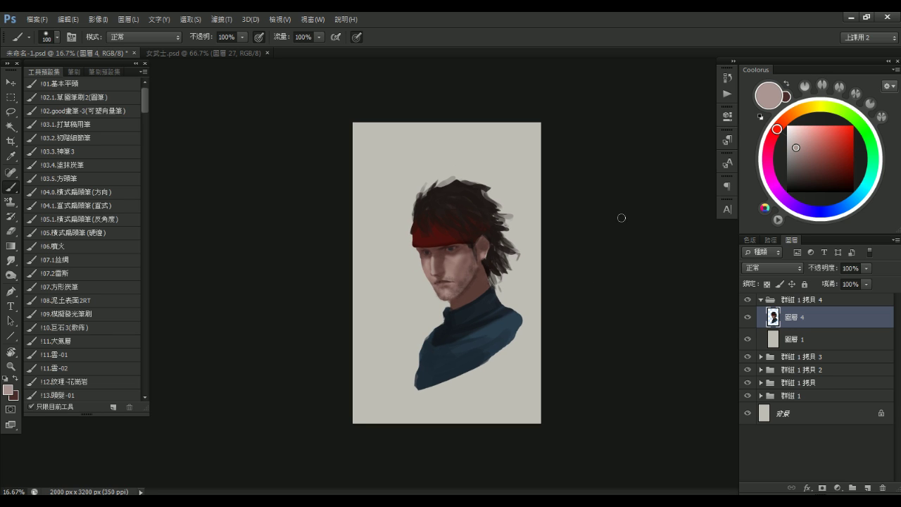
scroll(560, 313, "up", 1)
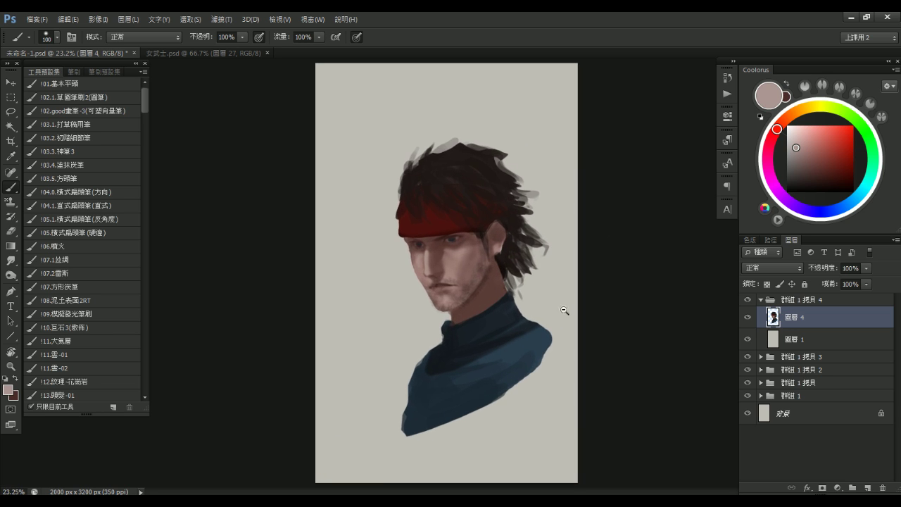
key("ctrl+s")
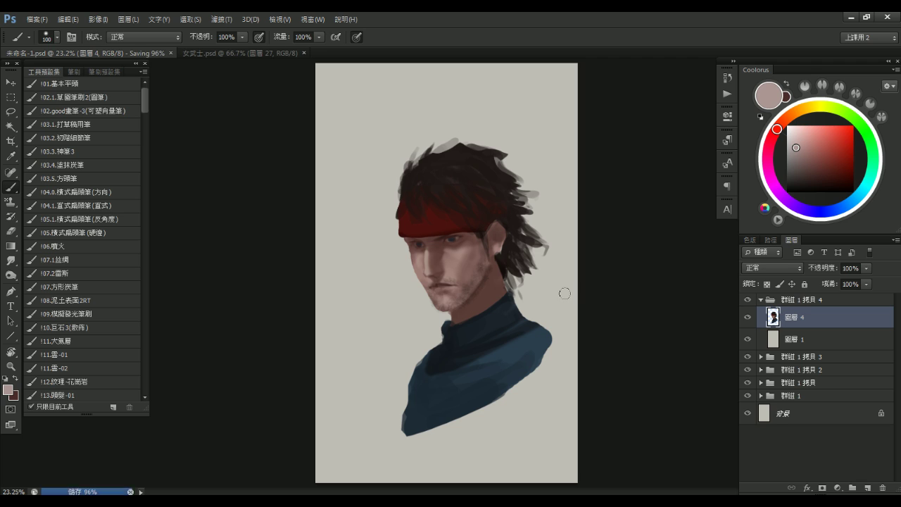
Collapse group 群組 1 拷貝 4 and hide the groups one by one down to 群組 1 to review the earlier head stages
left_click(760, 299)
left_click(747, 299)
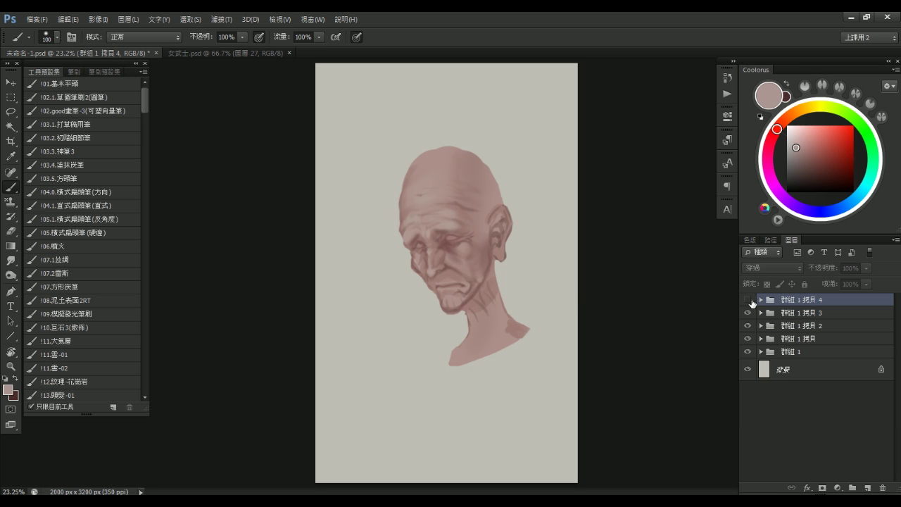
left_click(748, 312)
left_click(748, 314)
left_click(747, 314)
left_click(748, 314)
left_click(748, 312)
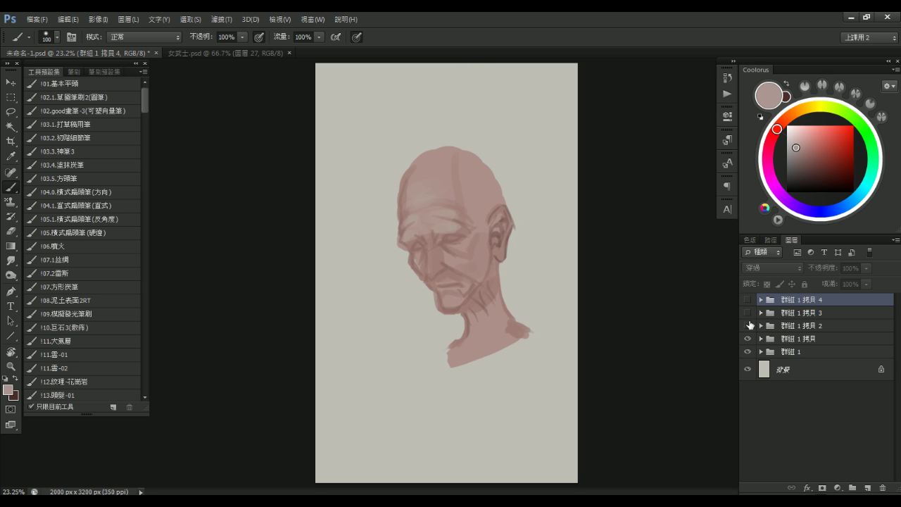
left_click(748, 325)
left_click(747, 338)
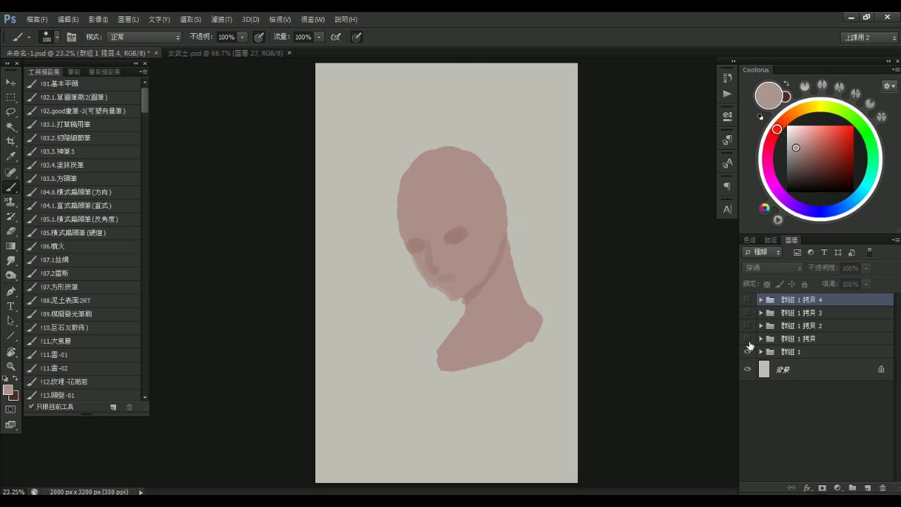
Show the hidden groups again from 群組 1 拷貝 up to 群組 1 拷貝 4, comparing each head stage
left_click(748, 341)
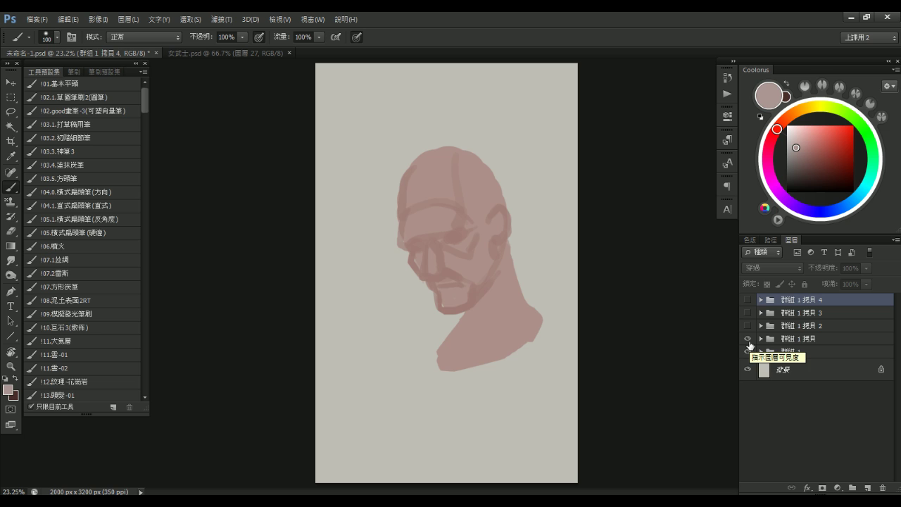
left_click(748, 325)
left_click(748, 313)
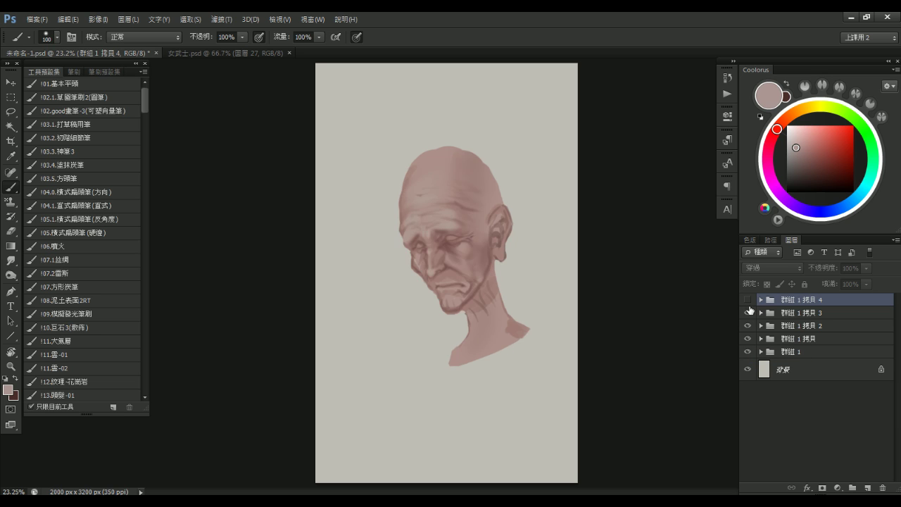
left_click(748, 299)
left_click(747, 299)
left_click(747, 300)
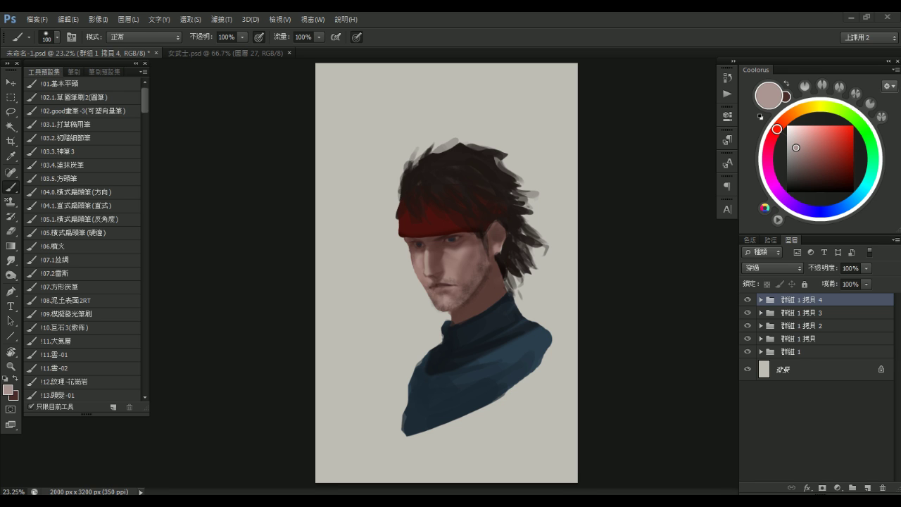
Switch to XnView, examine the finished paintings 藍夜妖精.psd and 完整插畫示範-07.psd, and minimize the viewer
left_click_drag(900, 92, 723, 80)
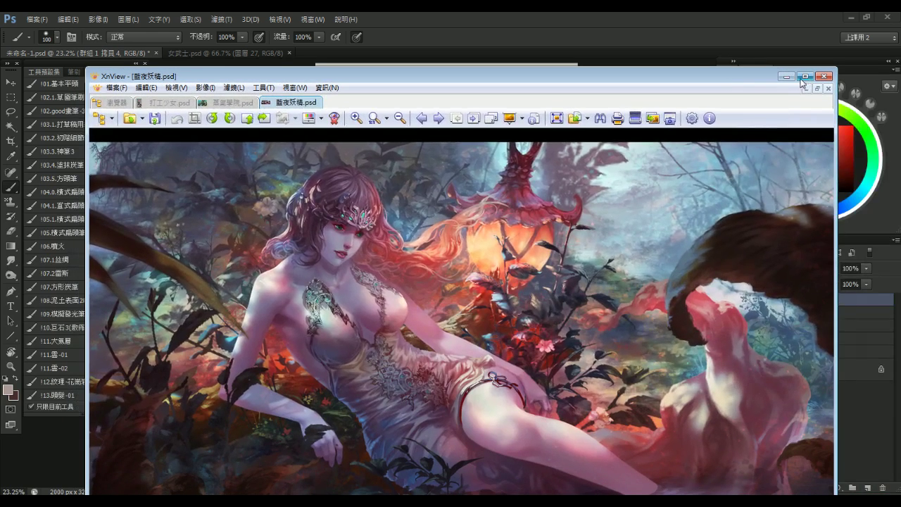
left_click(787, 77)
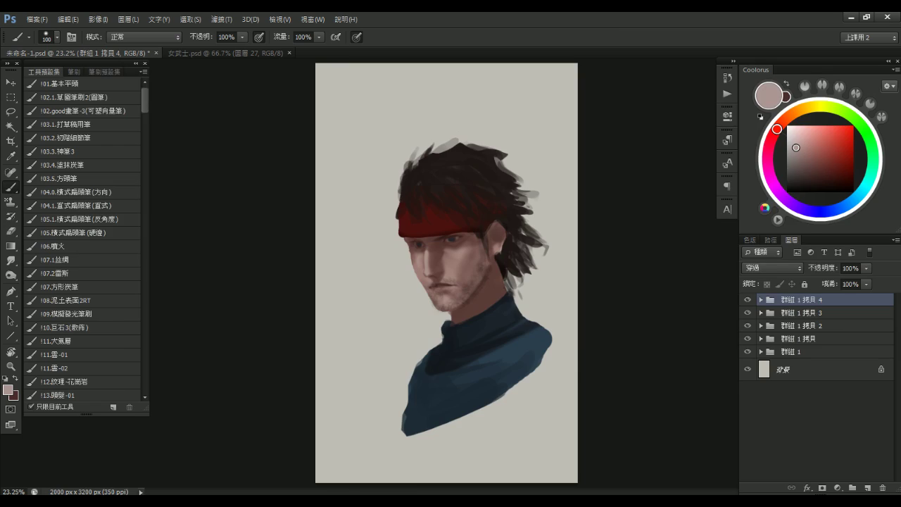
key("alt+Tab")
left_click_drag(598, 77, 590, 37)
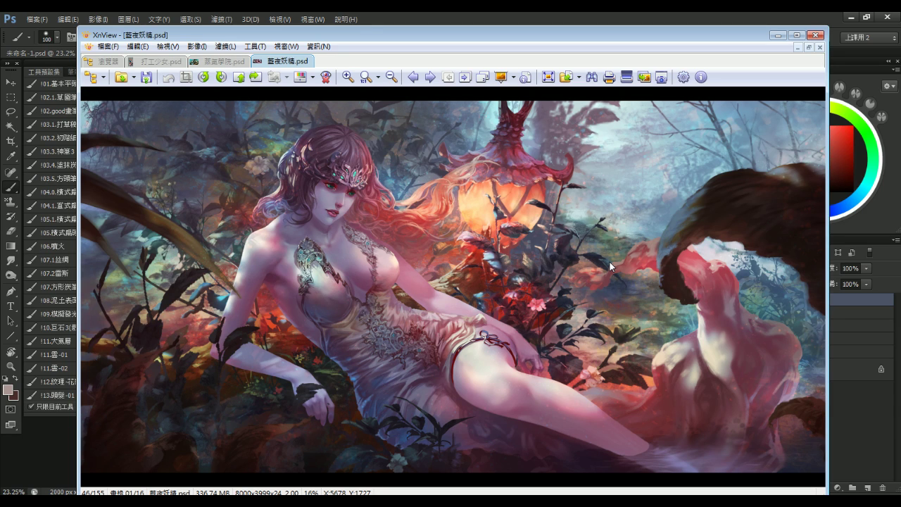
scroll(610, 262, "up", 1)
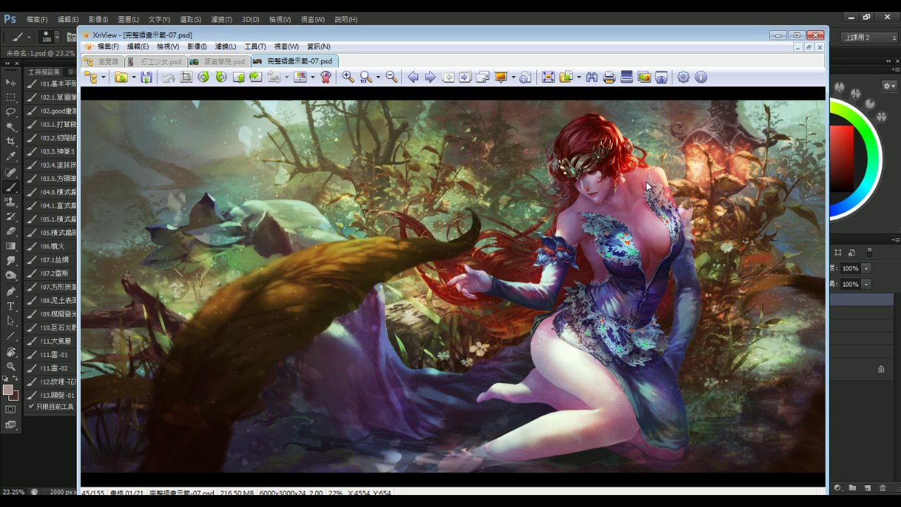
scroll(646, 182, "down", 1)
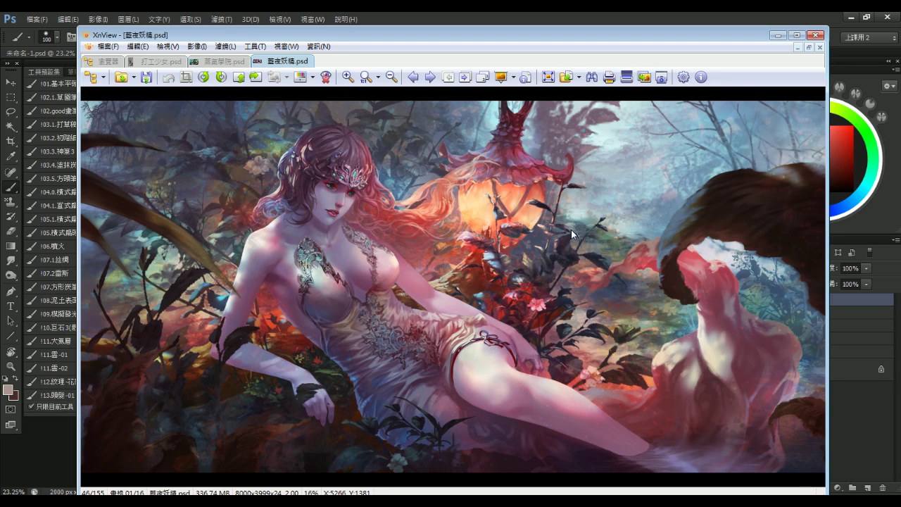
key("Escape")
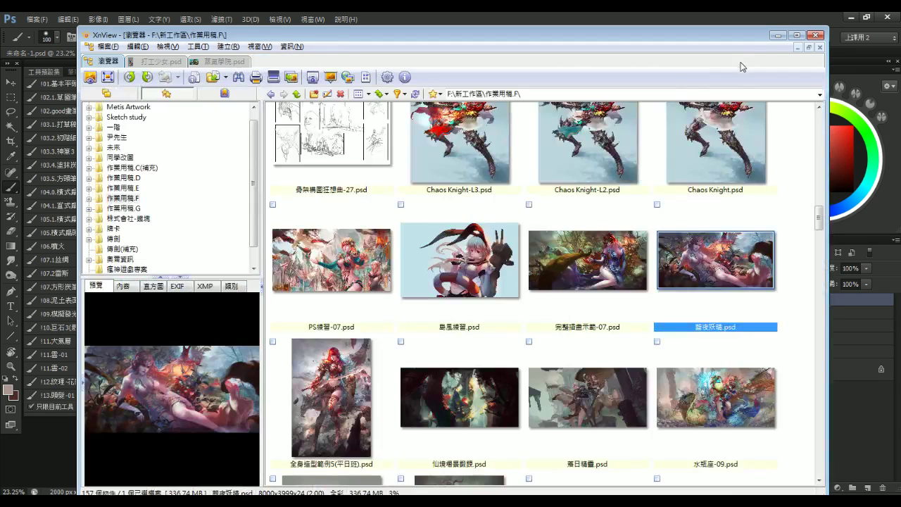
left_click(777, 35)
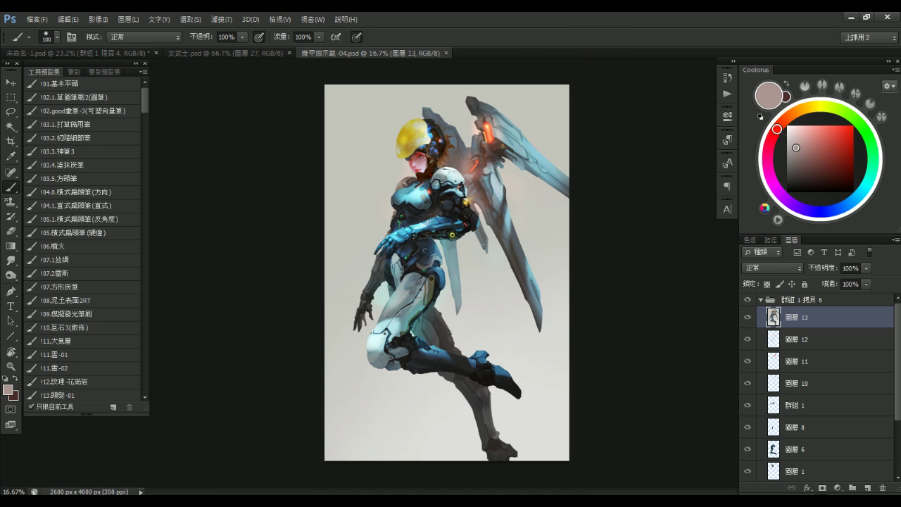
Examine the mecha figure in 機甲娘示範-04.psd with group 群組 1 拷貝 6 hidden and shown
mouse_move(438, 211)
left_mouse_down()
mouse_move(541, 210)
mouse_move(448, 206)
left_mouse_up()
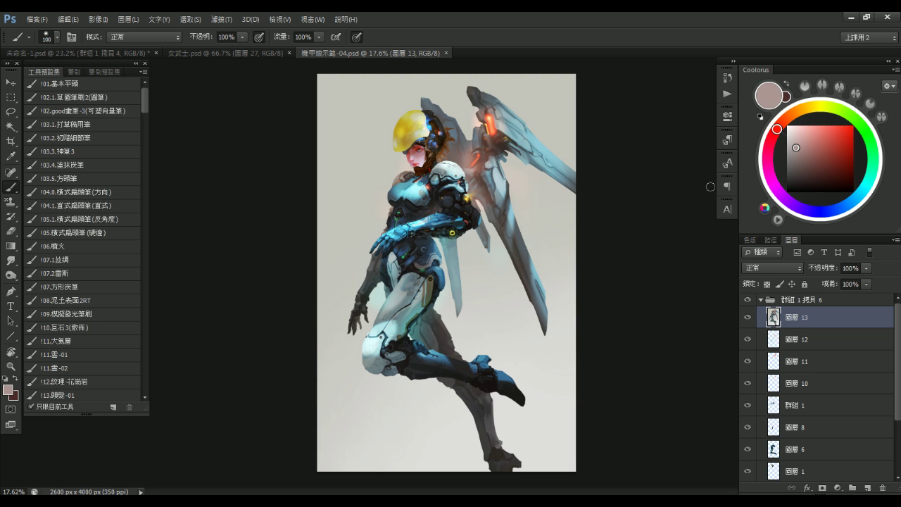
left_click(760, 301)
left_click(748, 301)
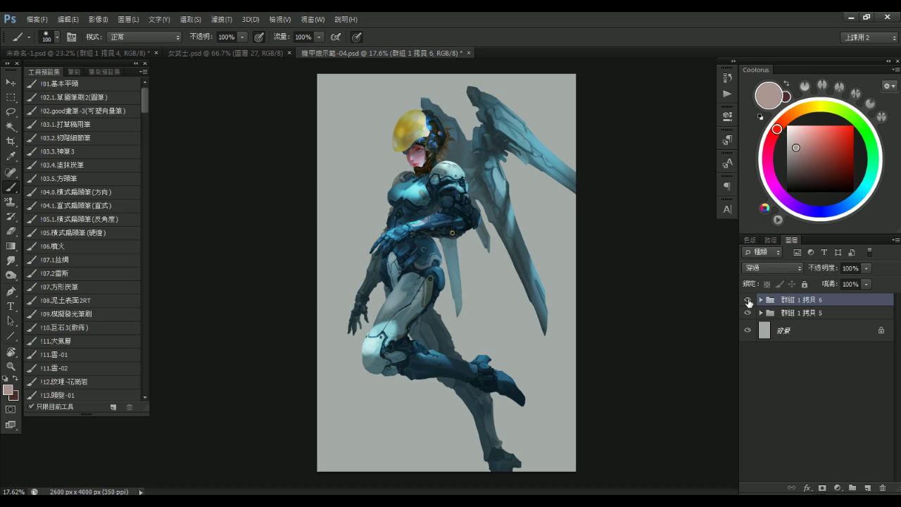
left_click(747, 301)
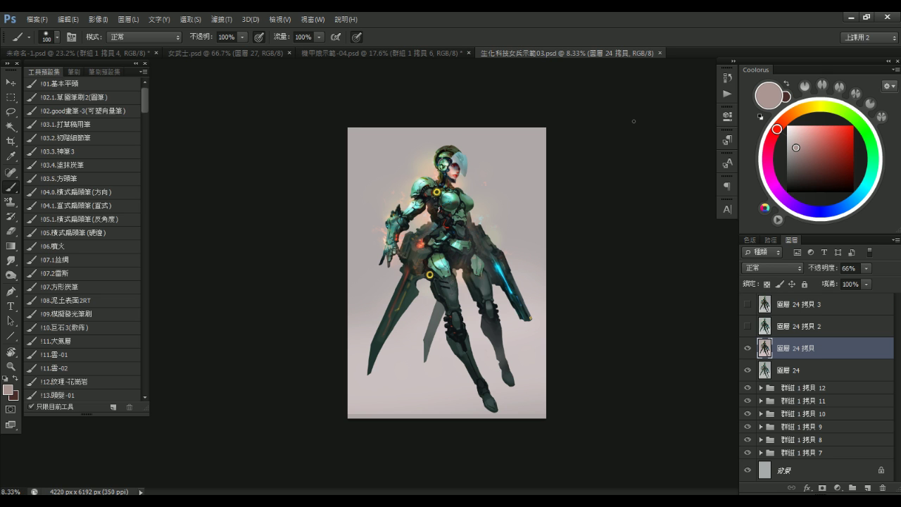
Examine the armour and lighting of the soldier figure in 生化科技女兵示範03.psd up close
left_click_drag(466, 183, 508, 191)
left_click_drag(460, 220, 438, 223)
left_click_drag(531, 223, 550, 217)
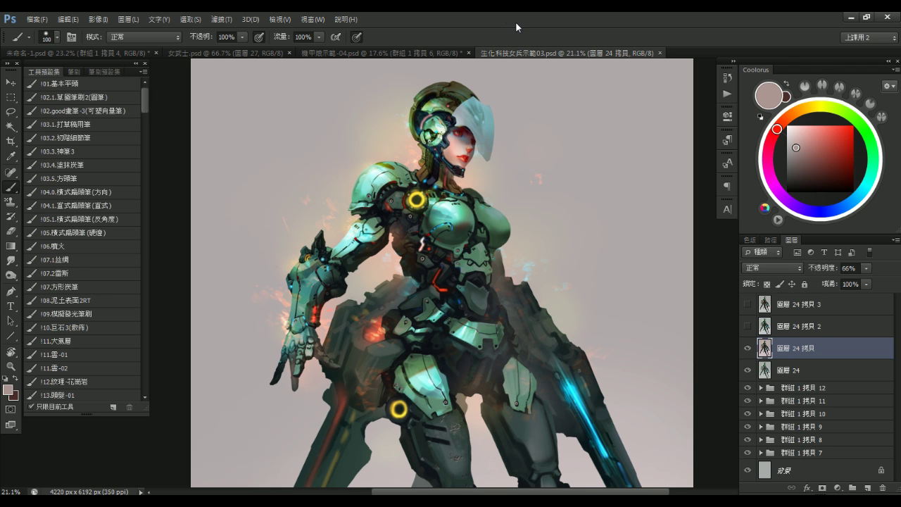
left_click(490, 215, "alt")
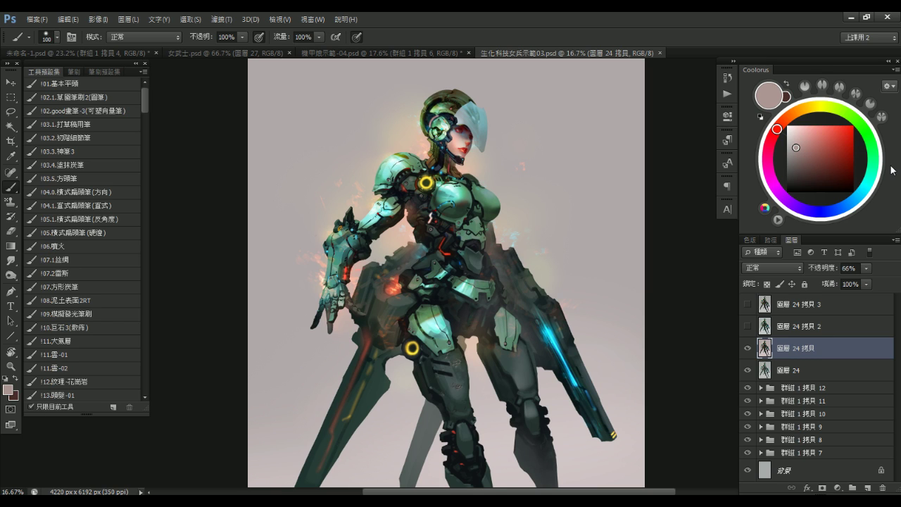
Compare the rendering of the two example figures by alternating between 機甲娘示範-04.psd and 生化科技女兵示範03.psd
left_click(409, 51)
left_click(602, 55)
left_click(383, 53)
key("ctrl+plus")
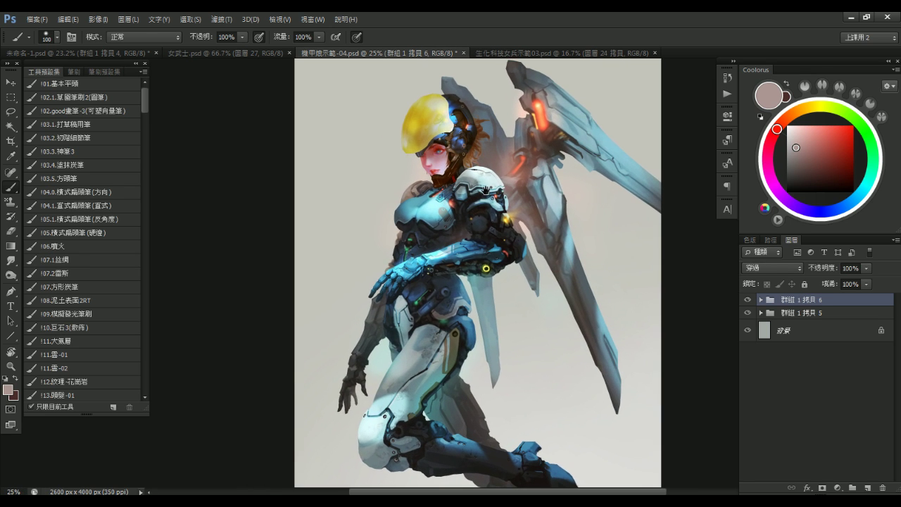
left_click(568, 56)
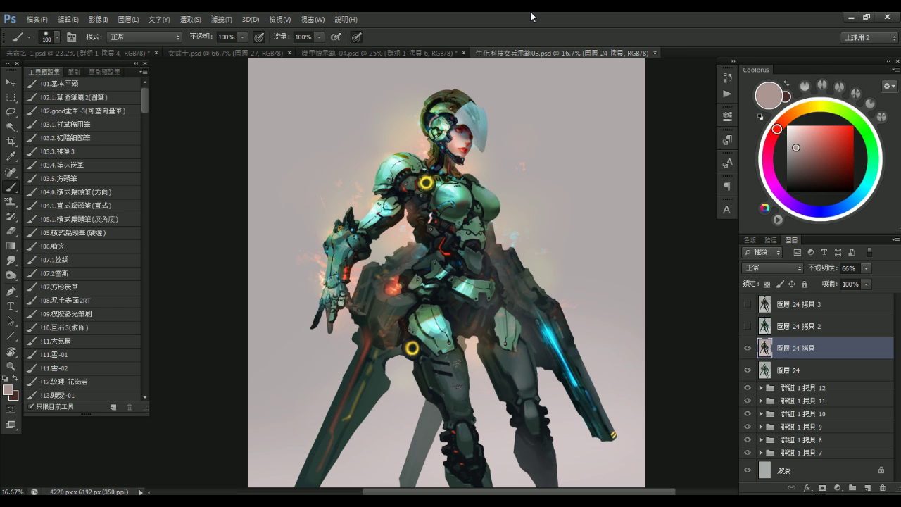
Close 生化科技女兵示範03.psd and 機甲娘示範-04.psd, discarding the changes to the latter
left_click(654, 53)
left_click(465, 53)
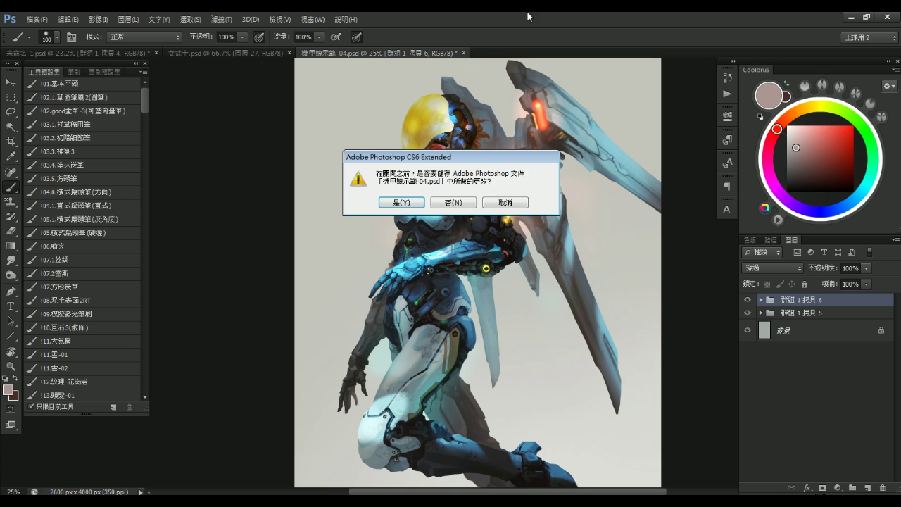
left_click(463, 202)
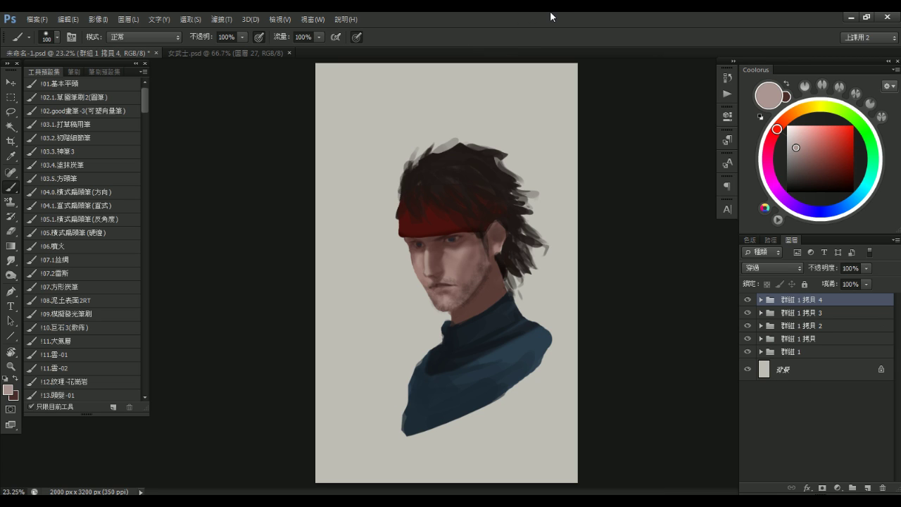